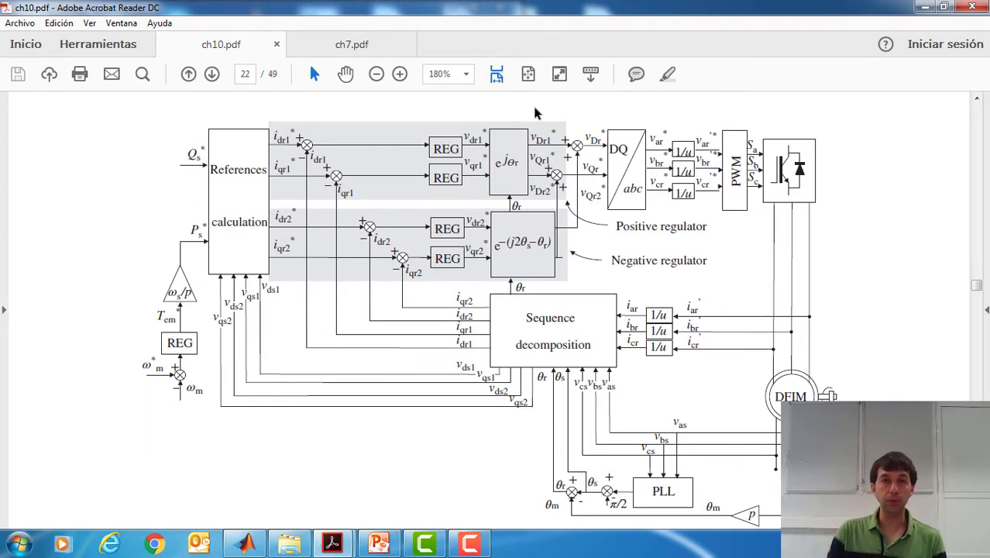
Switch to ch7.pdf and jump to page 45.
click(366, 46)
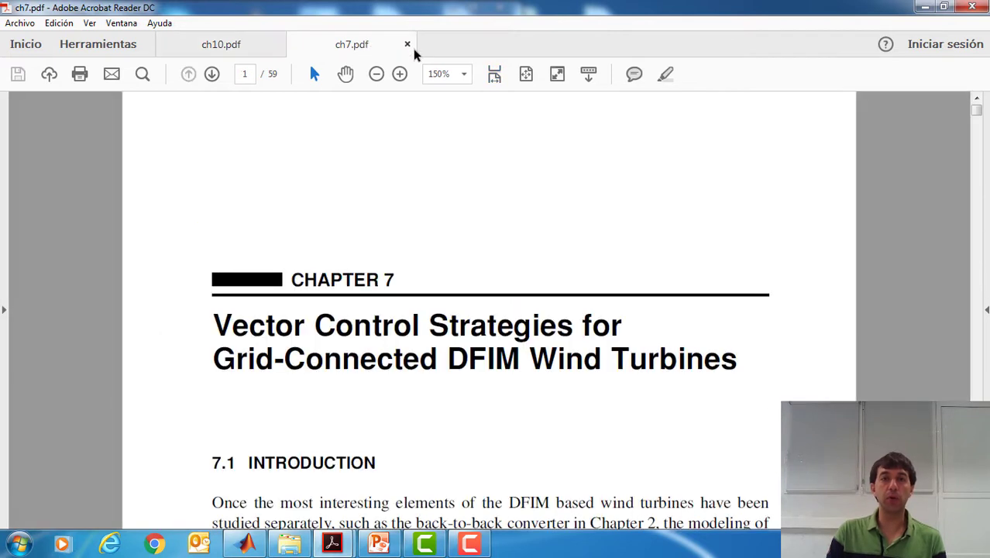
click(246, 74)
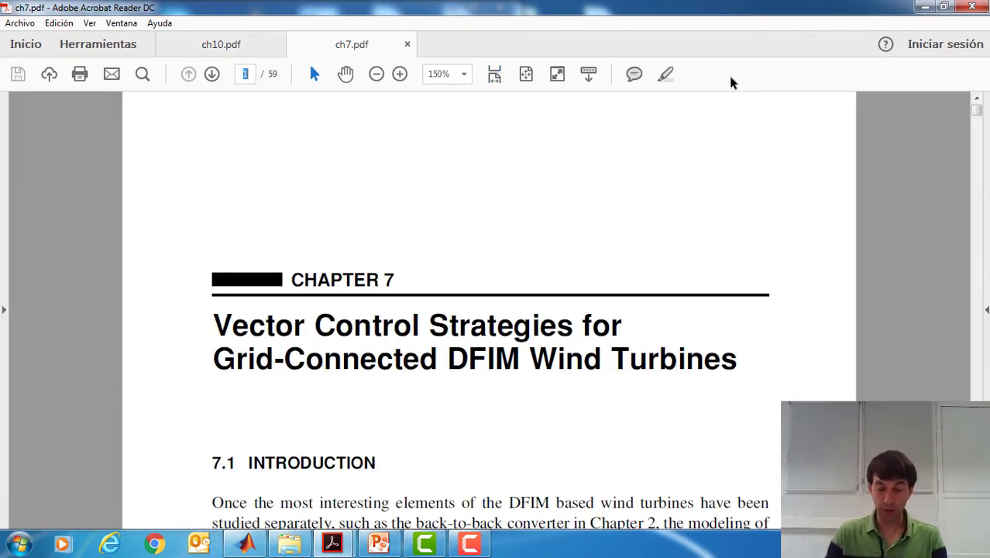
text(45)
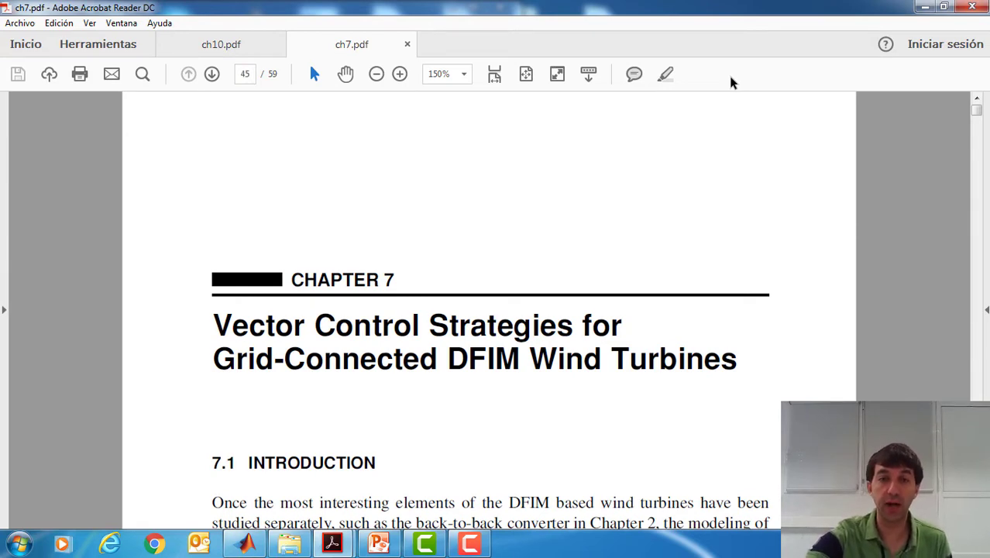
key(Return)
Zoom in on Figure 7.46, the dual control schematic, then zoom back out.
scroll(728, 267, down, 15)
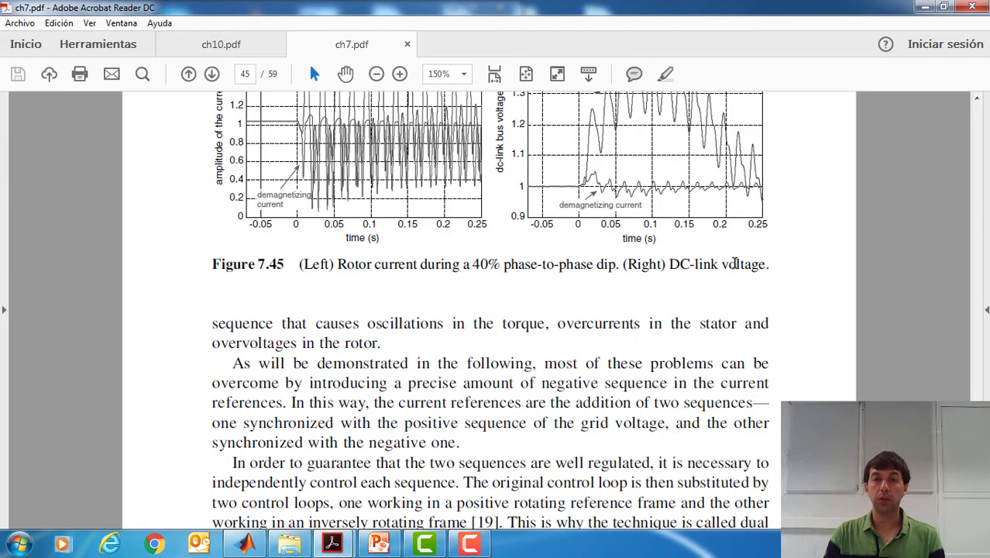
scroll(747, 273, up, 1)
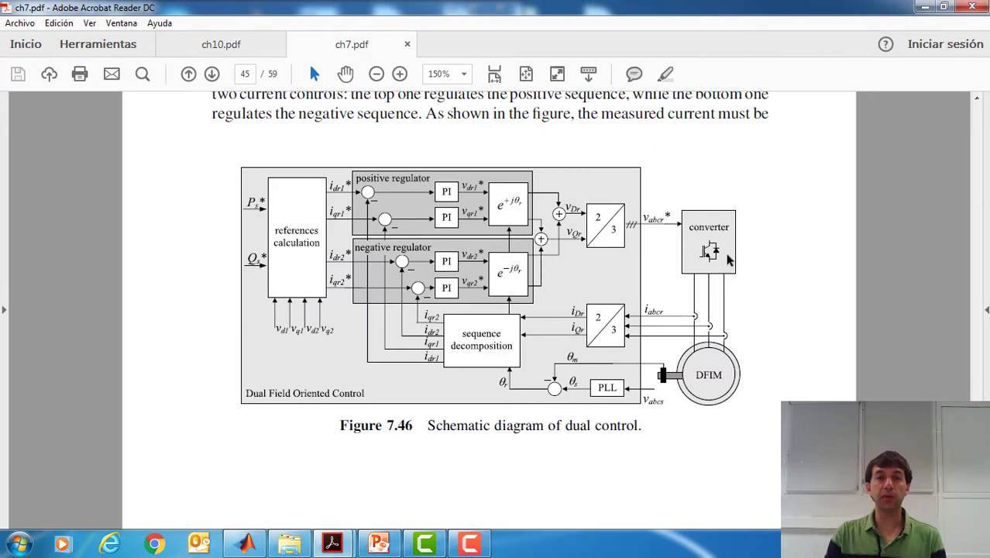
click(400, 73)
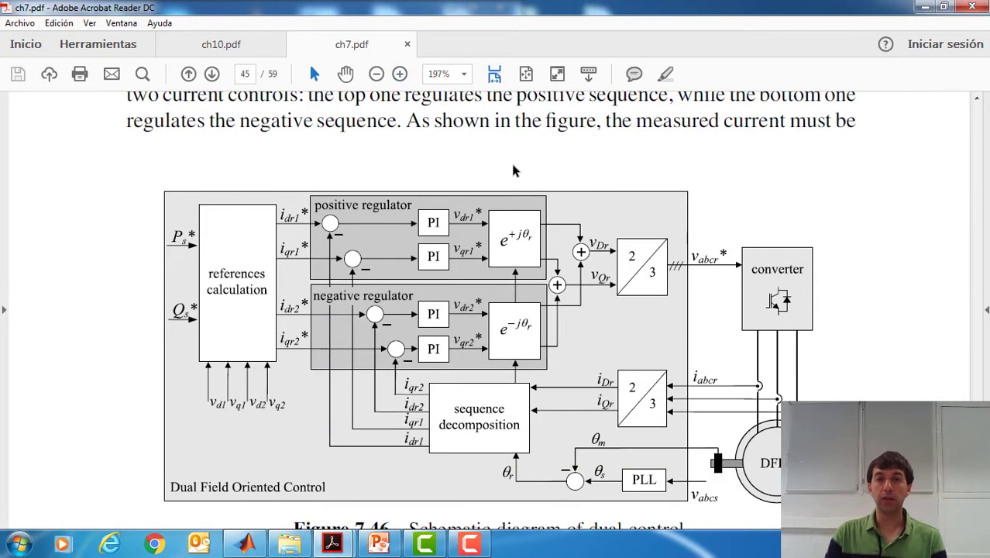
click(376, 74)
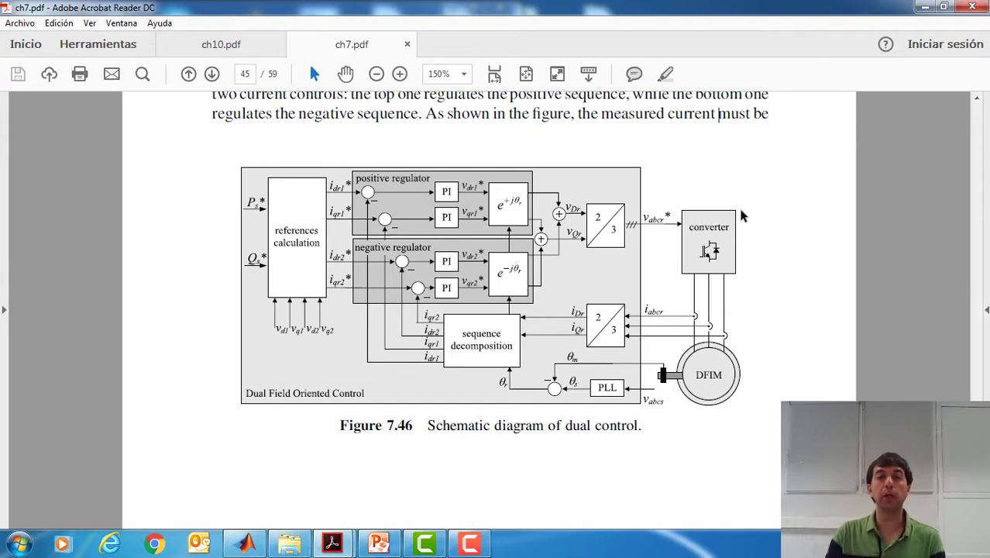
scroll(738, 206, up, 1)
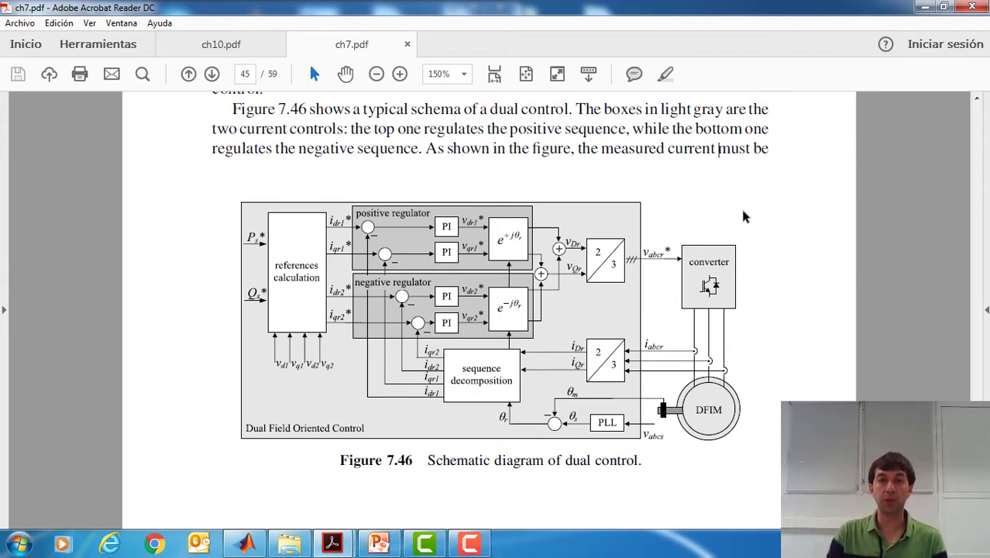
scroll(740, 207, down, 1)
scroll(740, 207, up, 1)
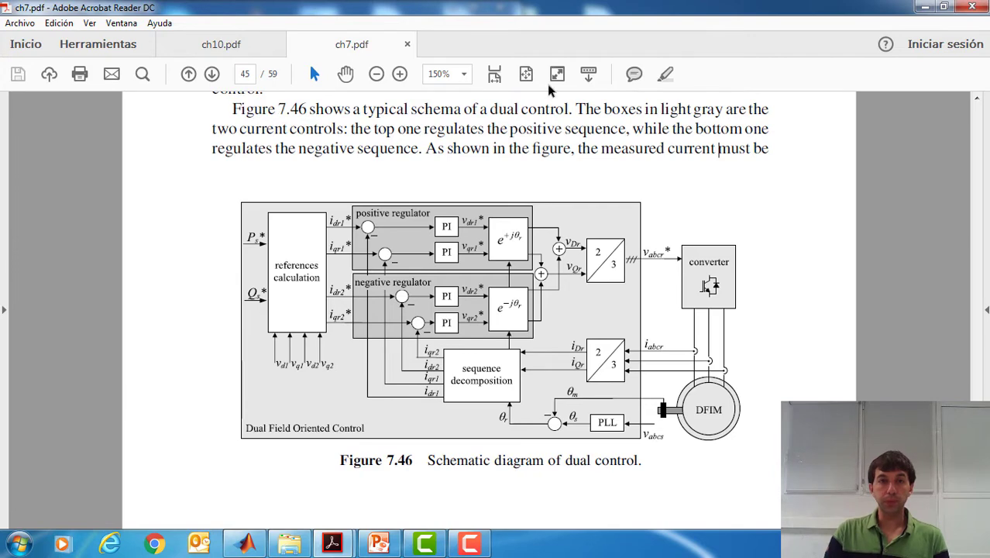
Return to ch10.pdf's page 22 diagram of positive and negative regulators.
click(255, 42)
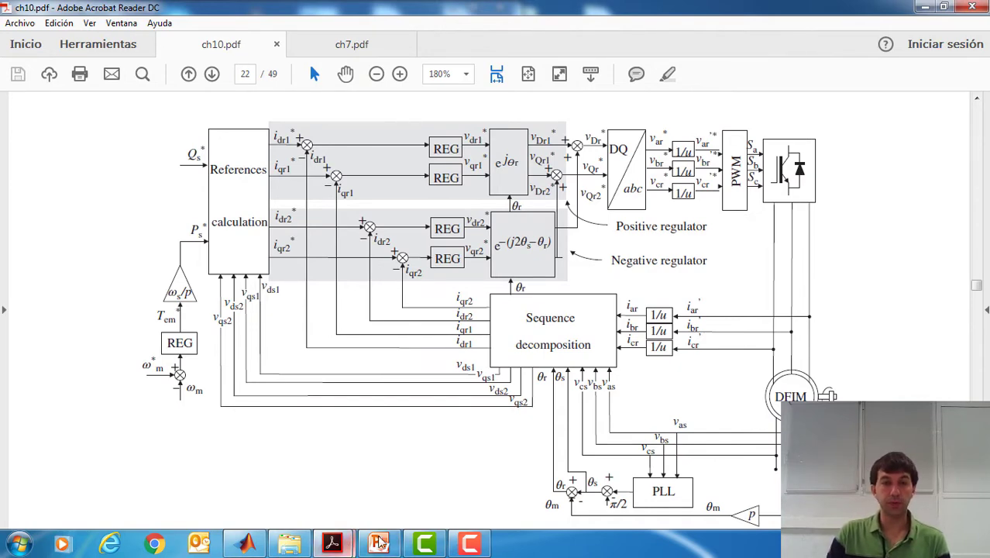
Bring up the Dfig Simulink model maximized and select the three-phase grid source.
click(248, 543)
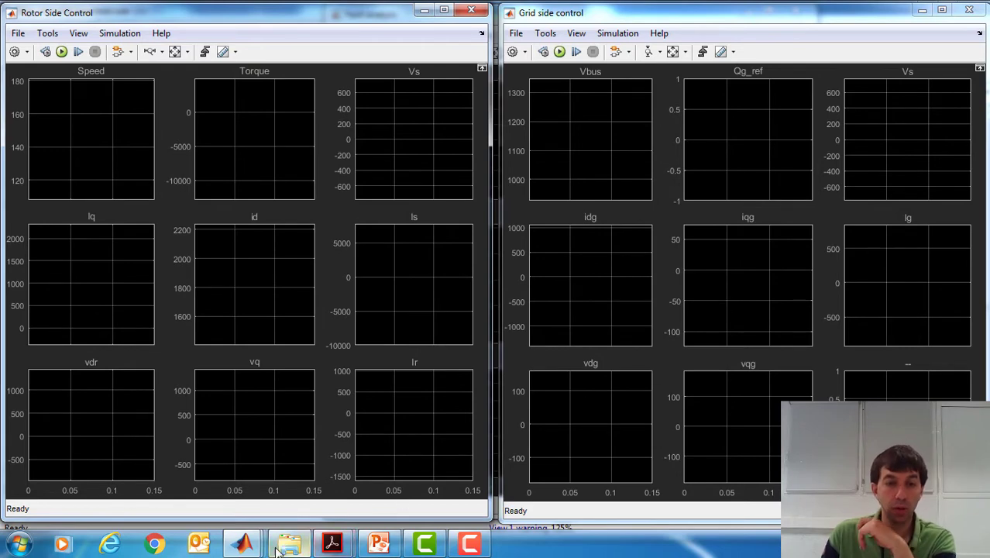
mouse_move(243, 544)
click(282, 494)
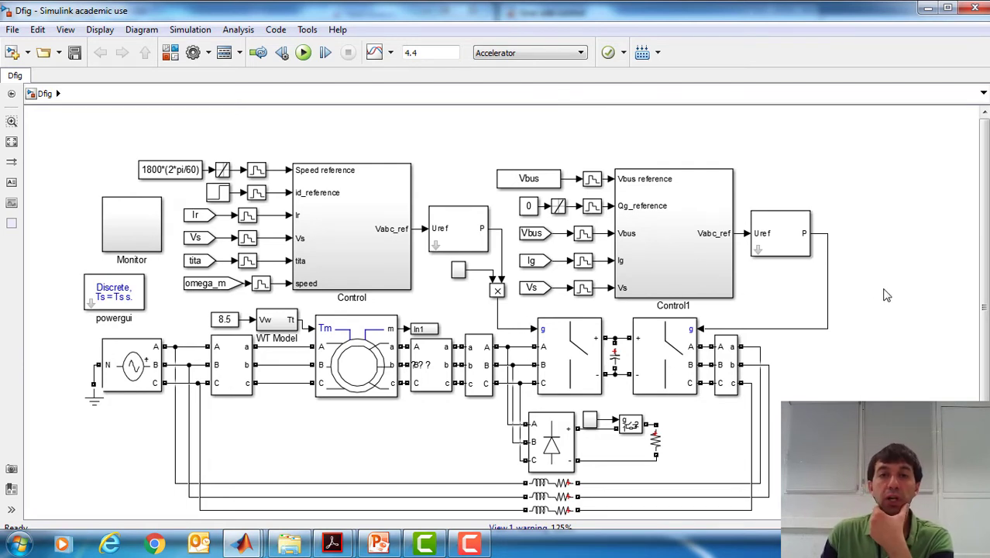
click(947, 9)
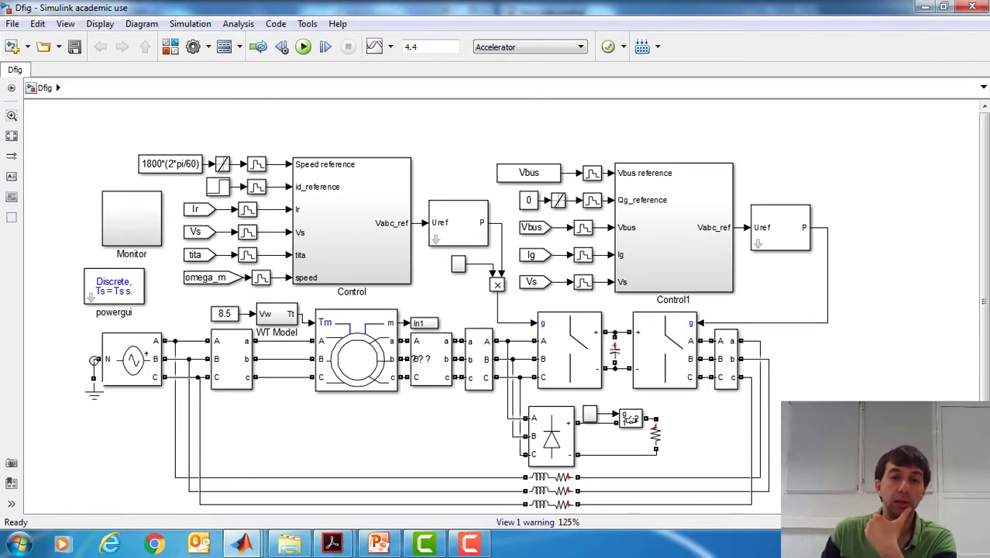
click(109, 357)
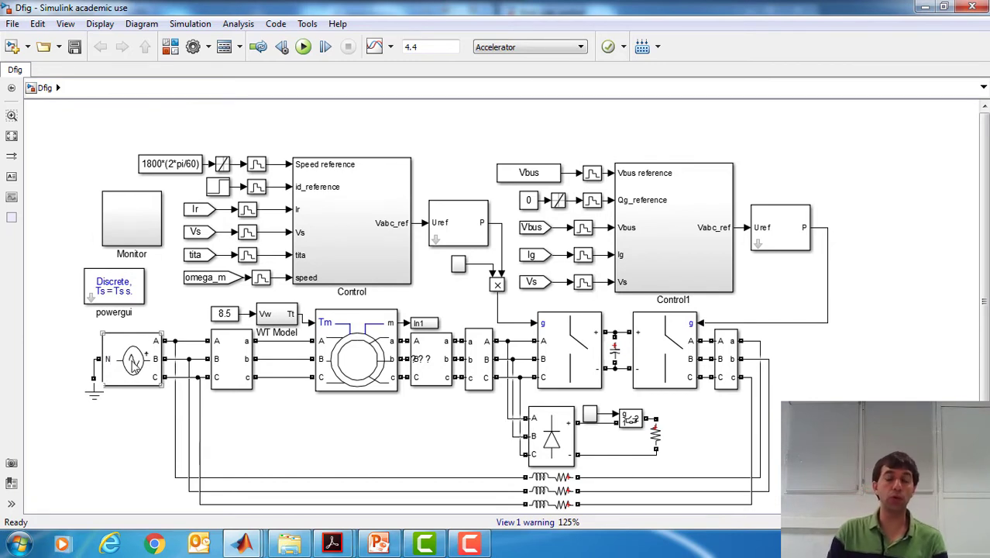
Remove the *0.1 factor from the positive-sequence amplitude and set Time variation to None.
double_click(133, 358)
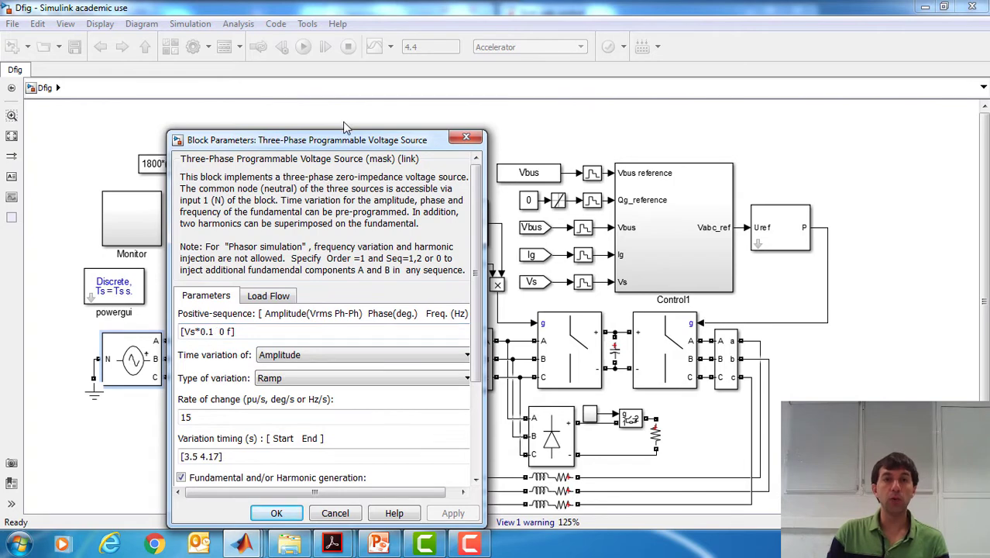
drag(345, 127, 333, 44)
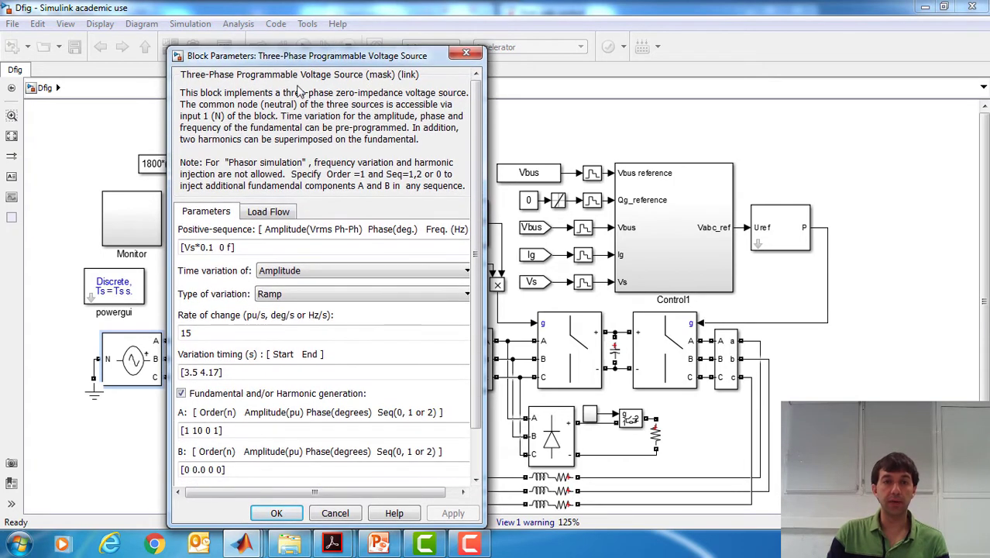
click(198, 247)
click(211, 245)
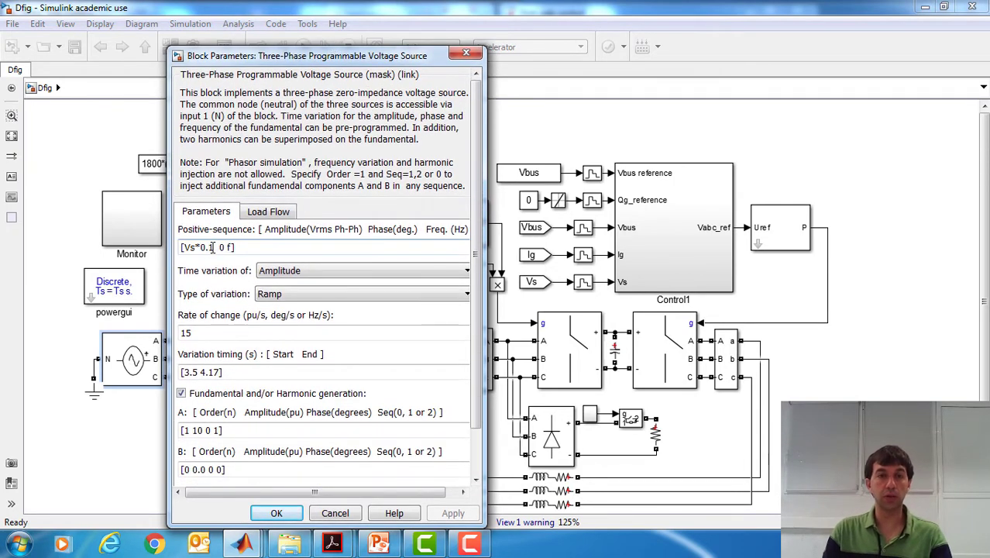
key(BackSpace)
key(BackSpace)
key(BackSpace)
key(BackSpace)
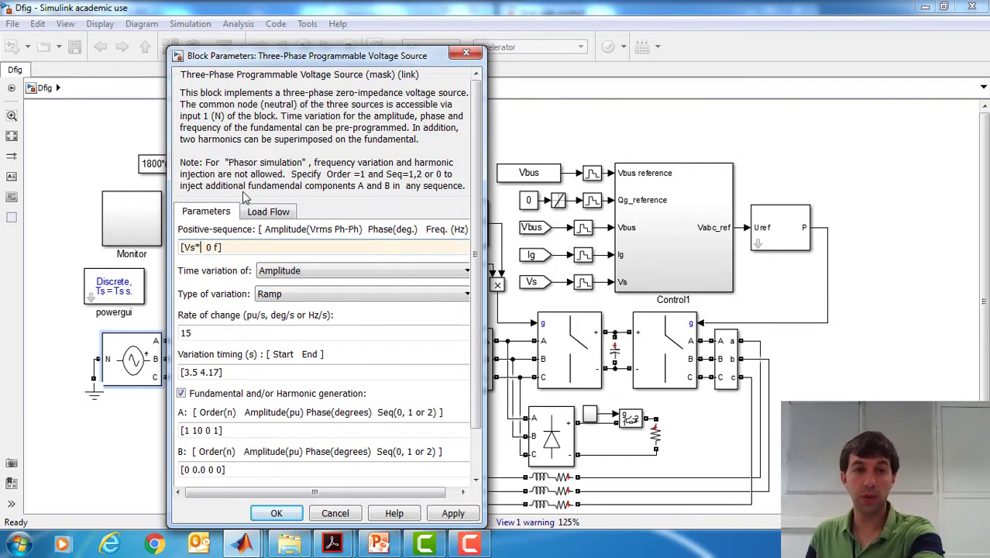
click(322, 269)
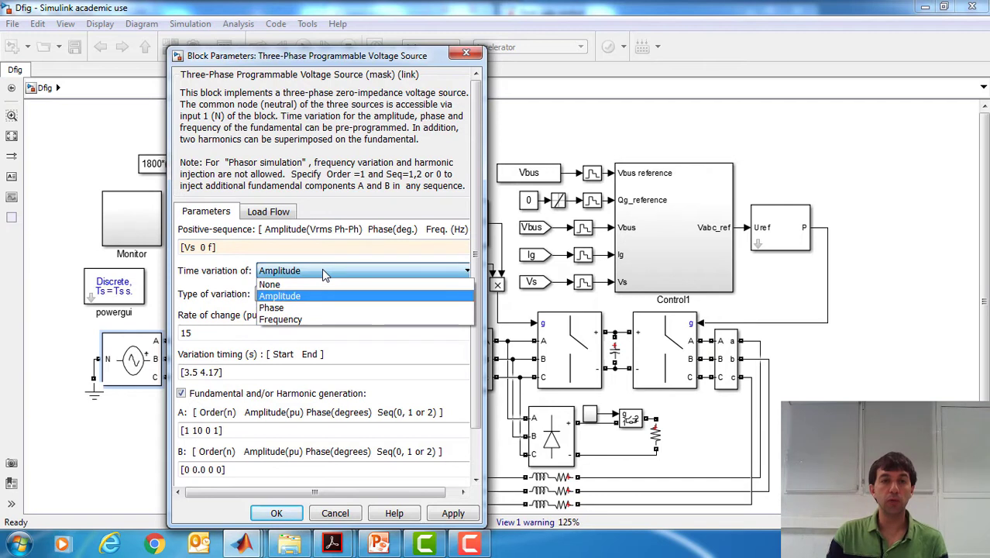
click(314, 284)
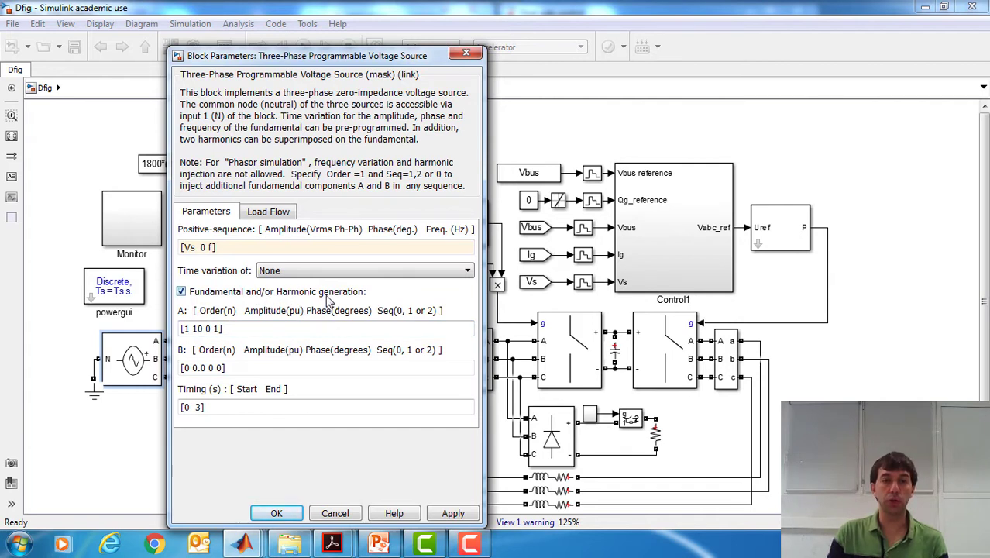
Change harmonic A to amplitude 0.3 and phase 180, giving [1 0.3 180 1].
triple_click(205, 329)
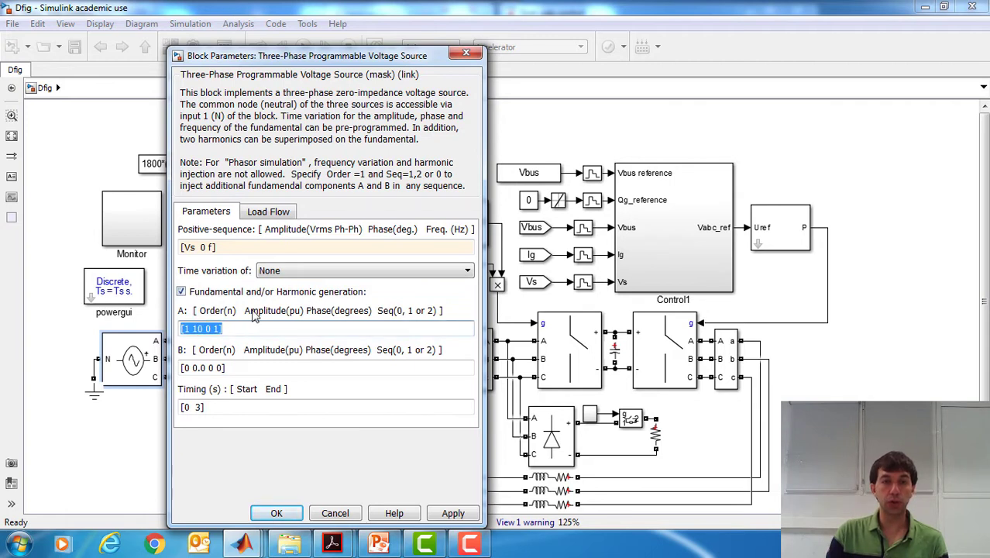
click(202, 328)
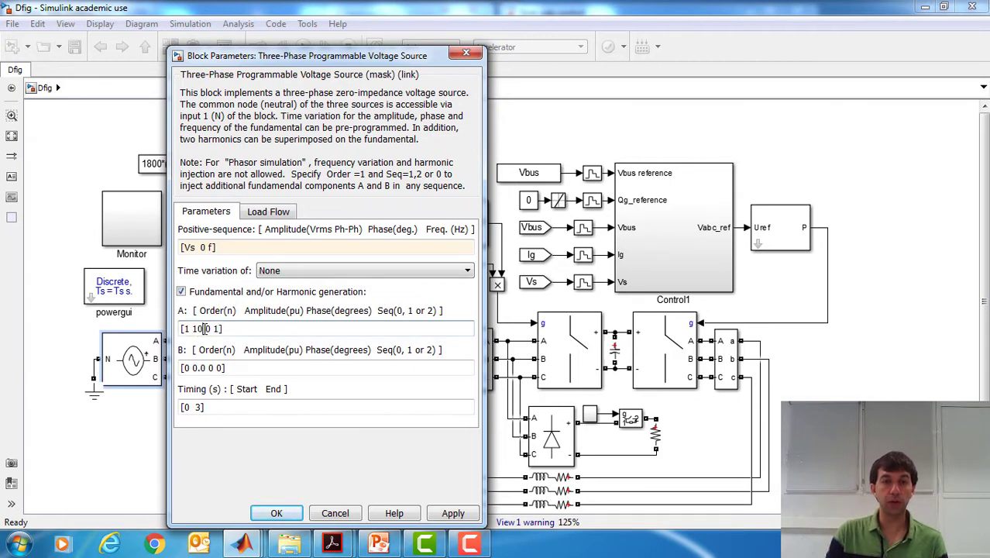
double_click(198, 328)
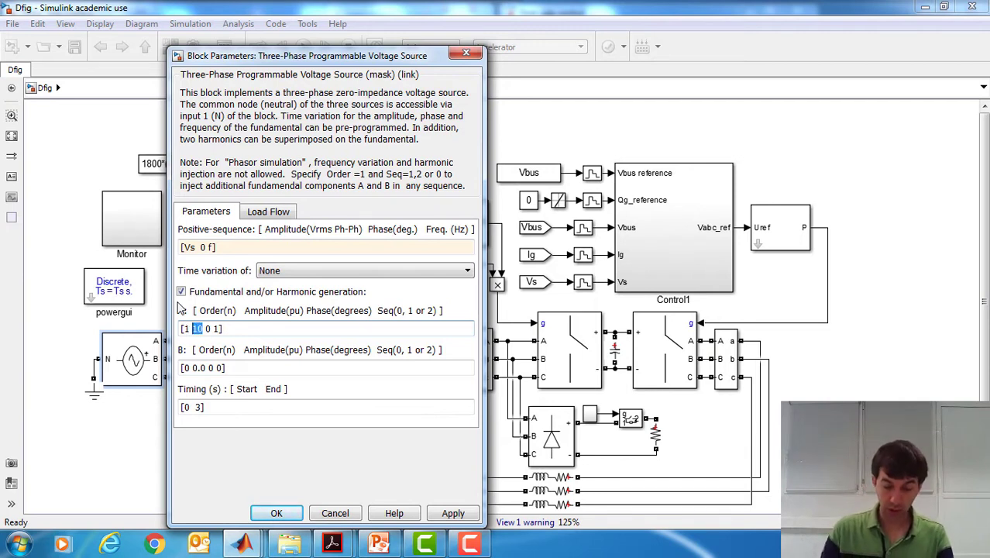
text(0.)
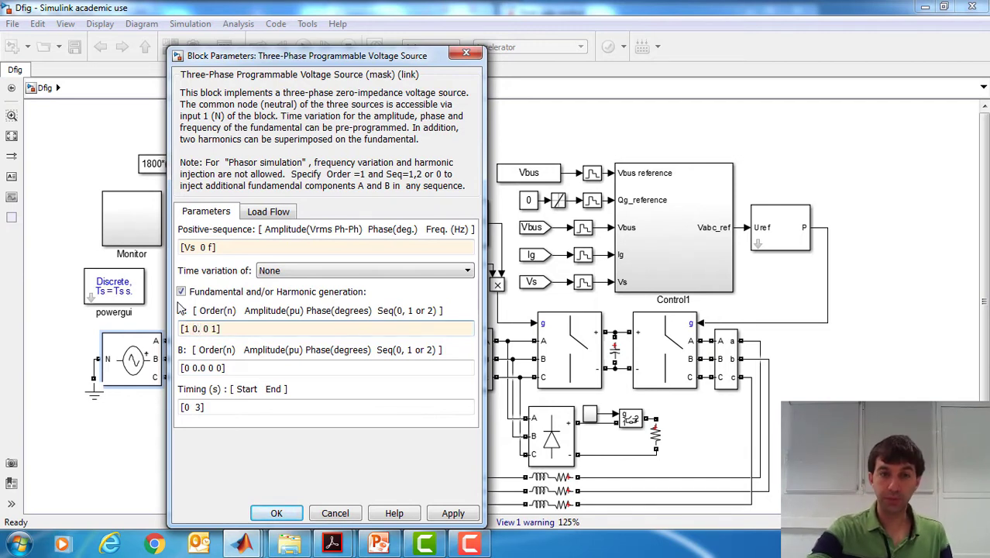
text(3)
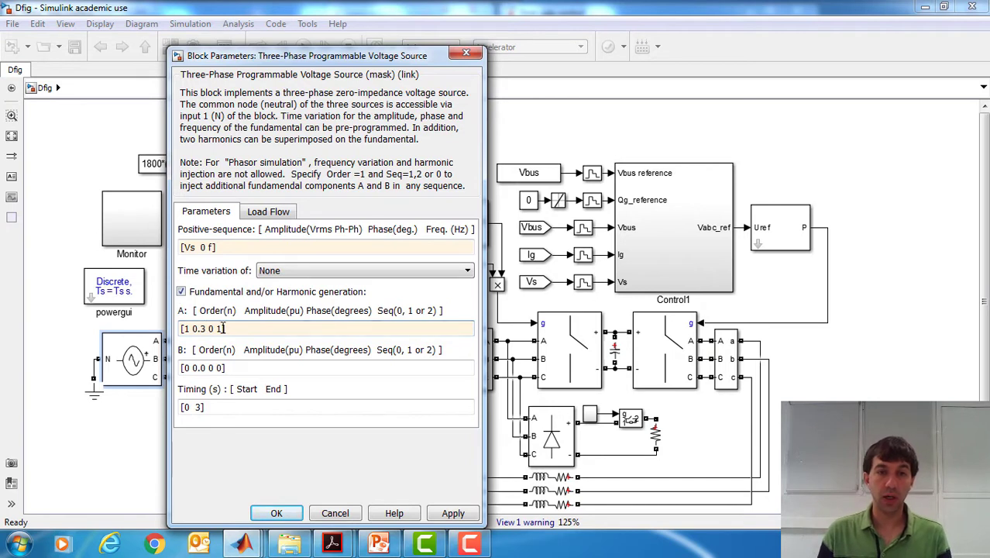
drag(208, 328, 229, 326)
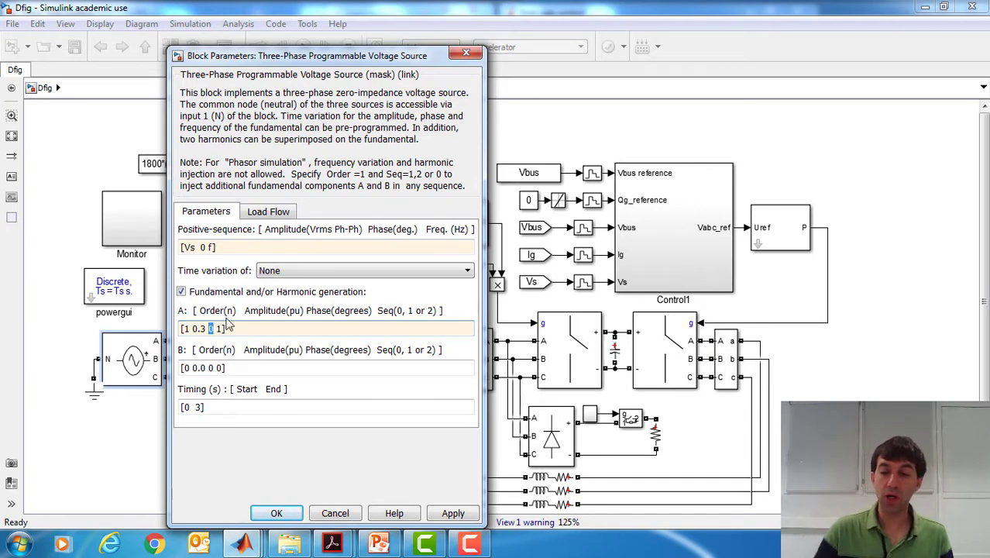
text(180)
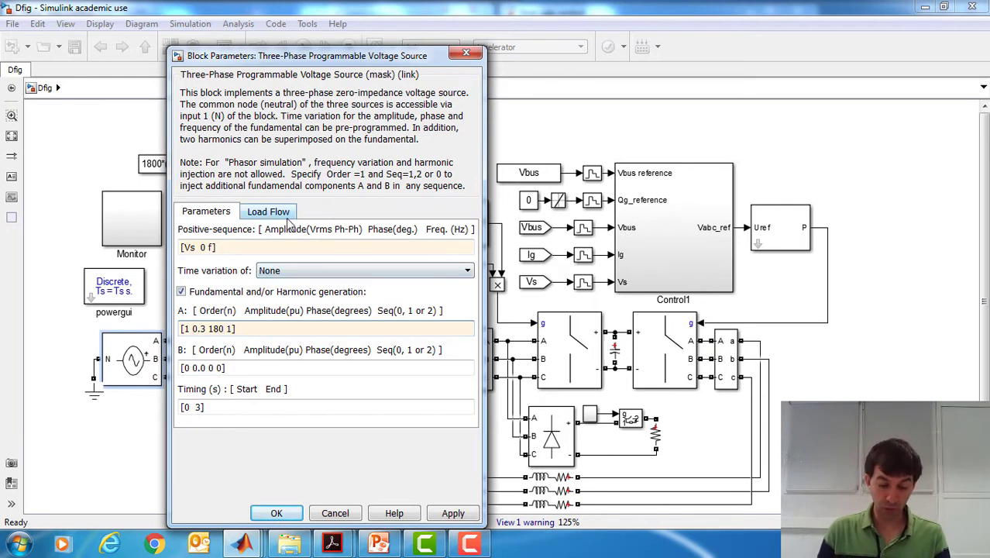
triple_click(195, 246)
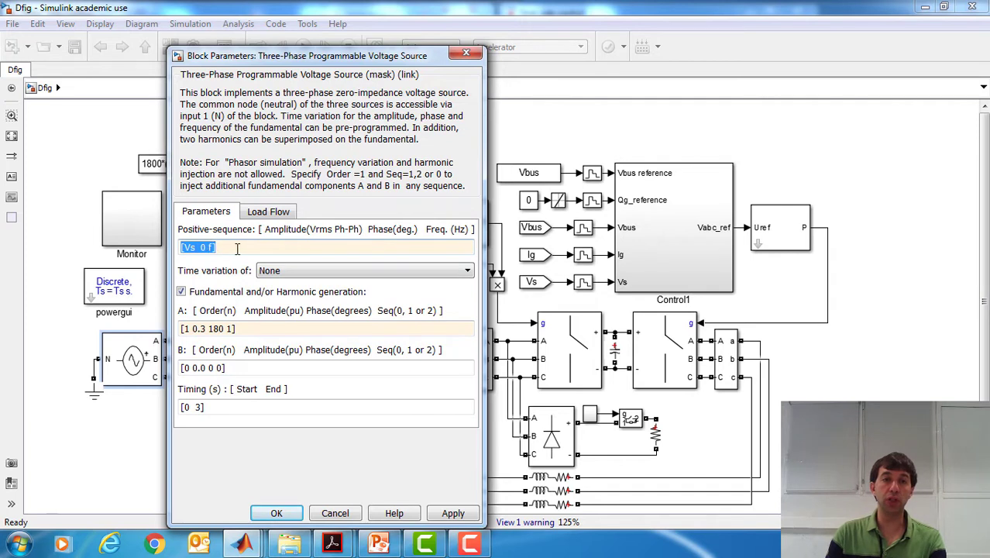
click(237, 247)
drag(237, 247, 172, 246)
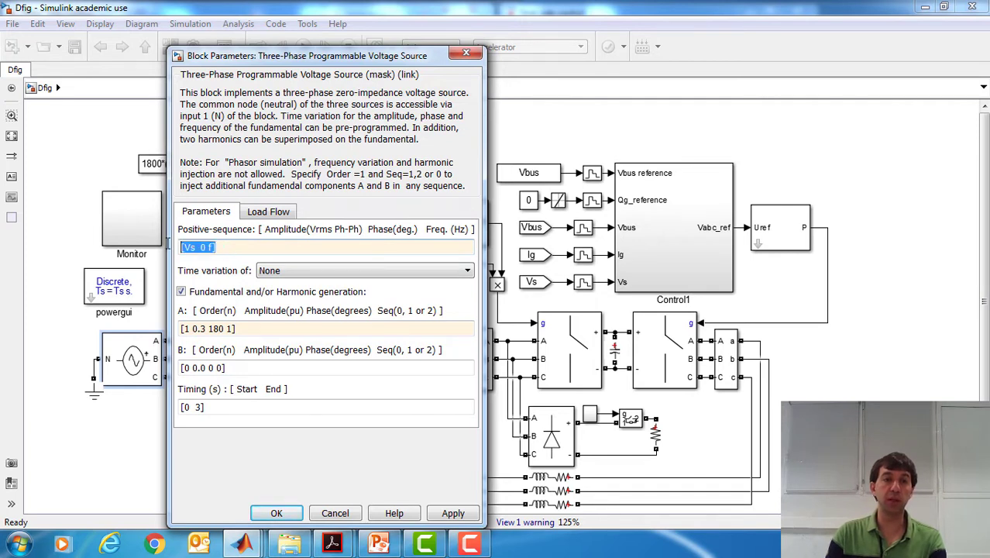
triple_click(206, 328)
click(207, 328)
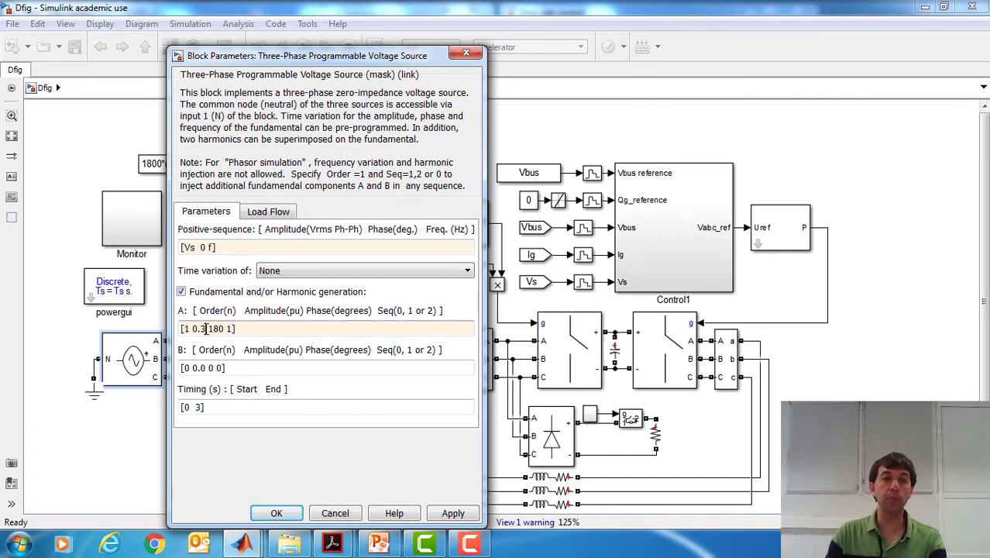
click(224, 328)
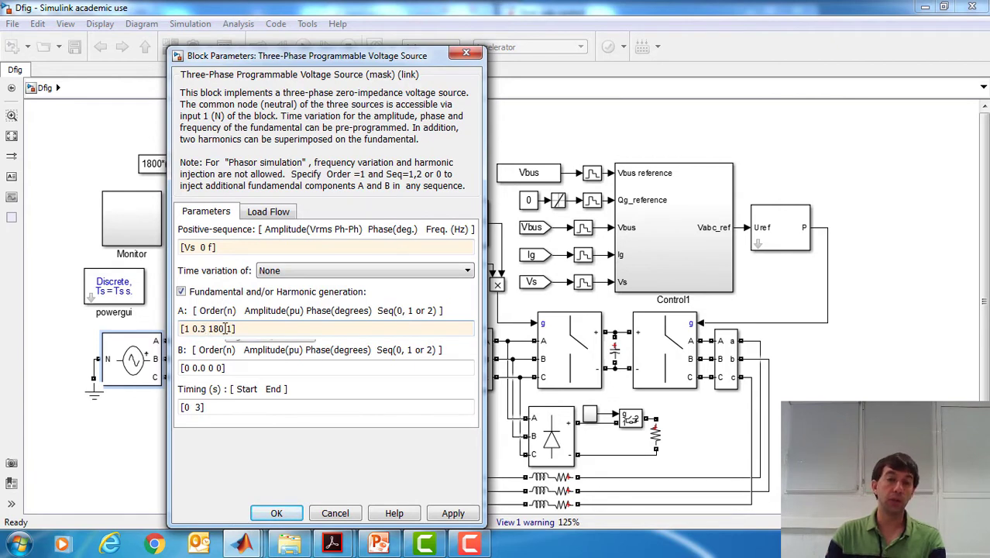
drag(224, 329, 208, 329)
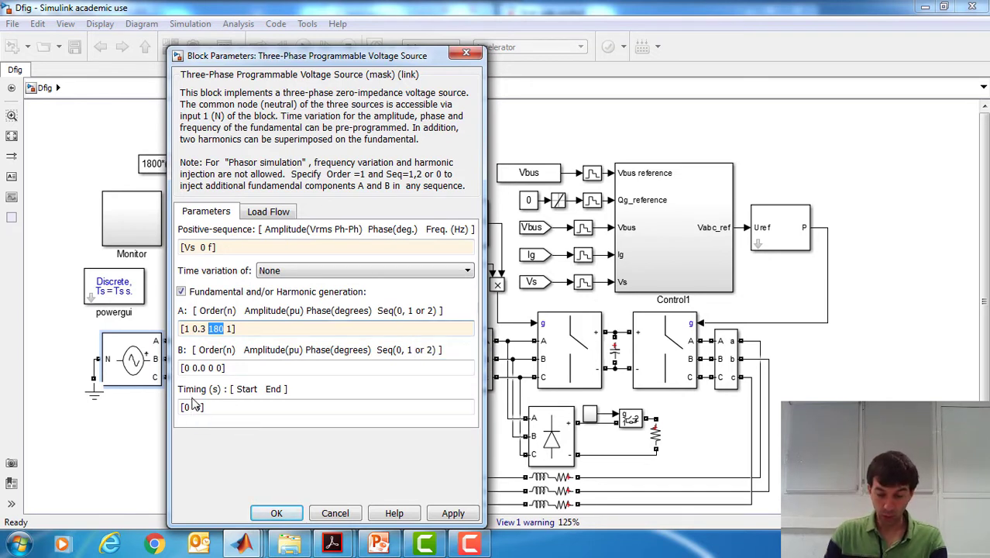
Change the harmonic Timing from [0 3] to [3 3.9] seconds.
drag(183, 407, 202, 407)
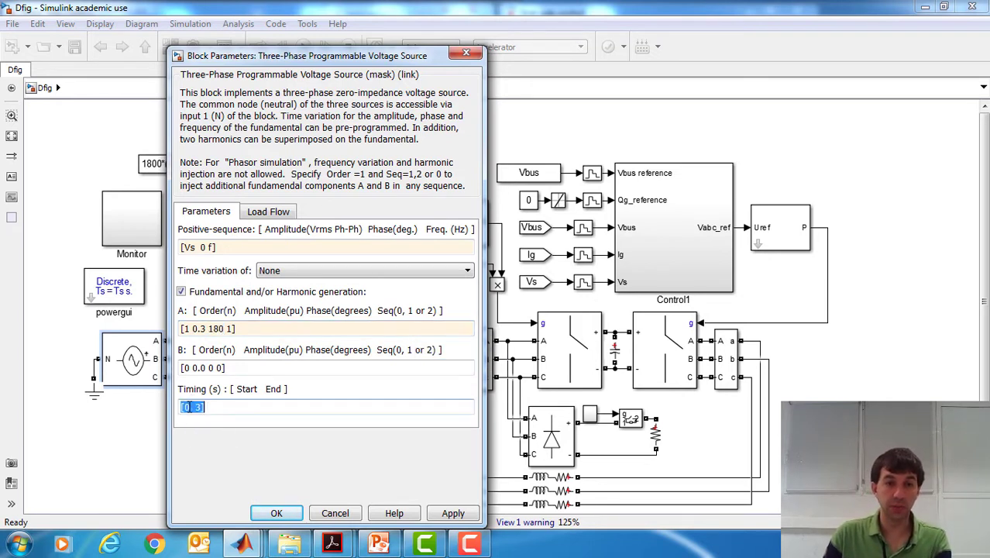
click(188, 407)
double_click(185, 407)
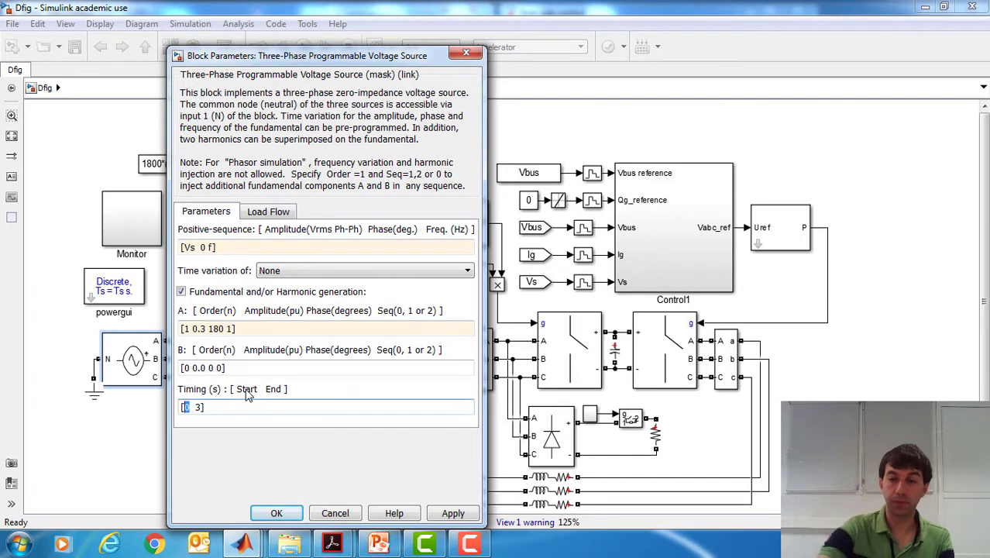
text(3)
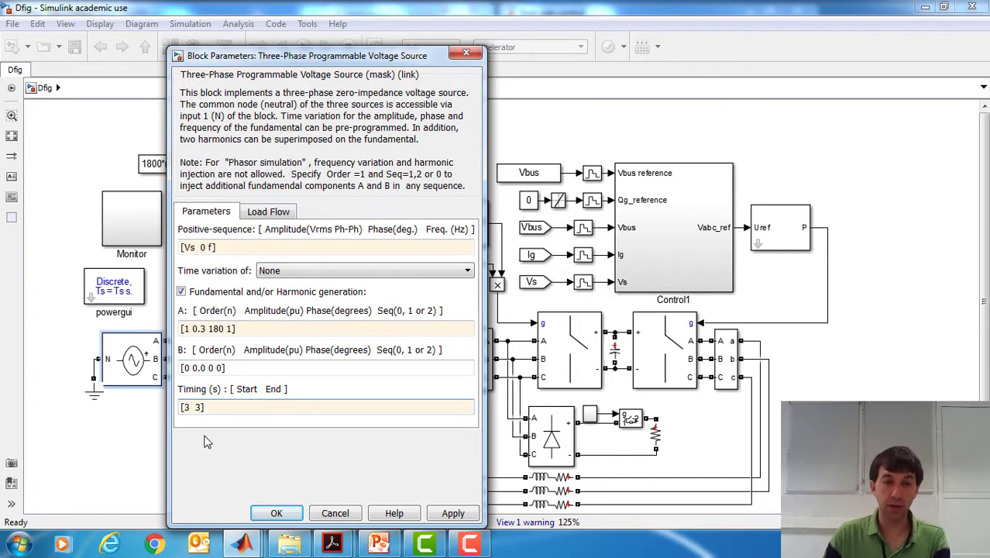
double_click(198, 406)
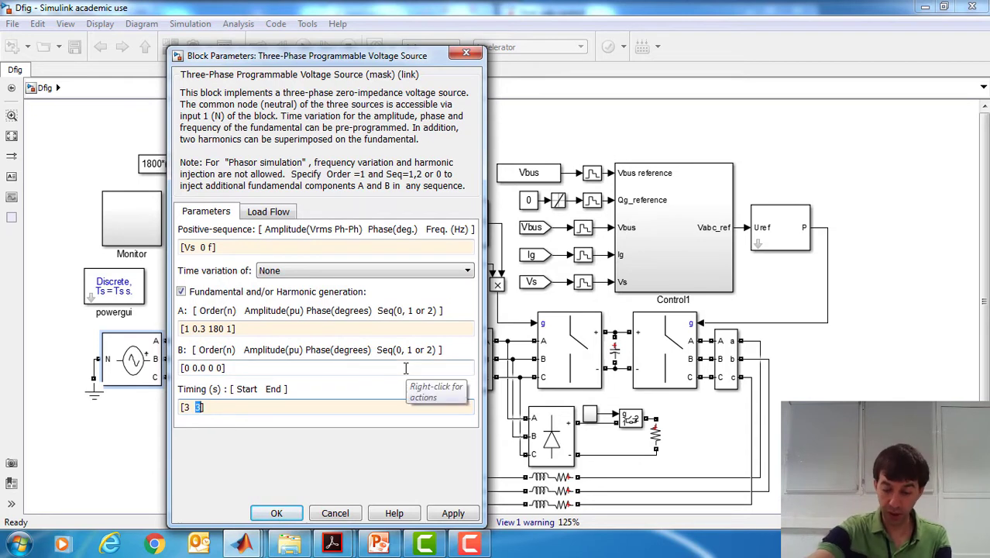
text(3.9)
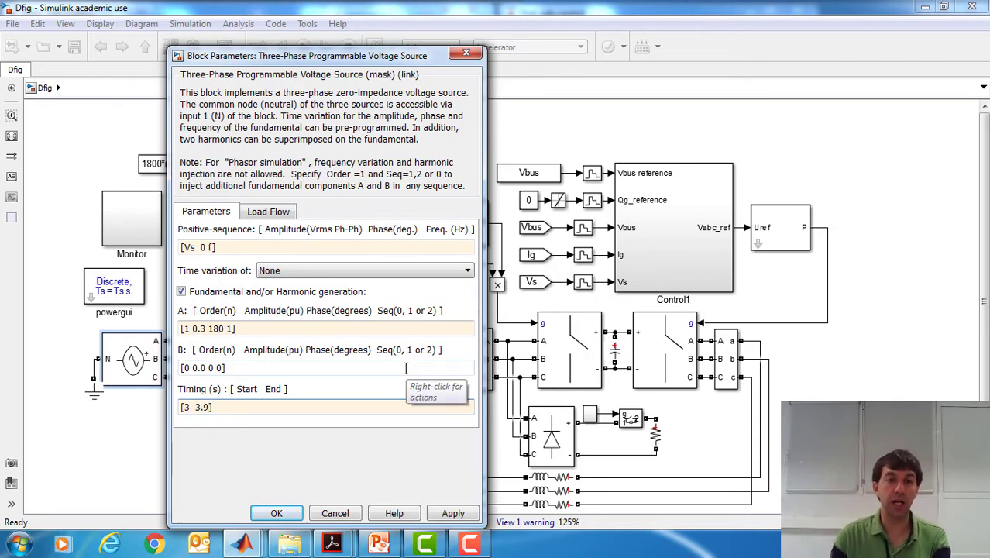
Enter harmonic B as [1 0.2 0 2], order 1 in negative sequence.
drag(180, 368, 204, 370)
click(220, 370)
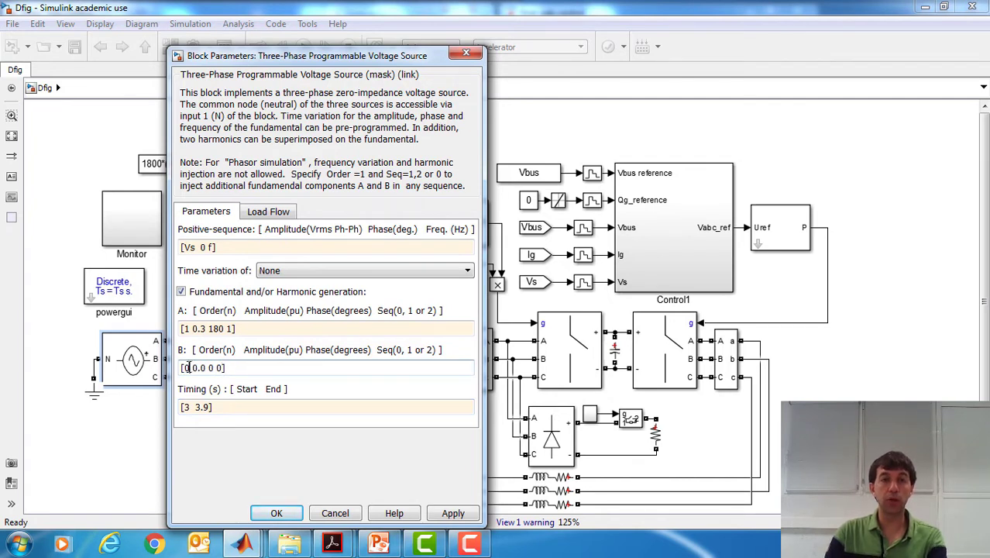
double_click(185, 368)
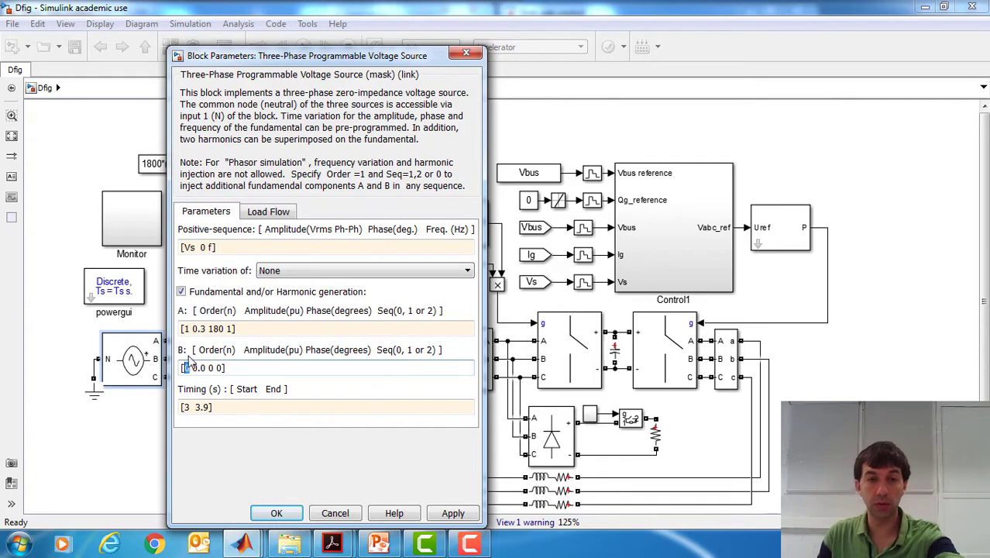
text(1)
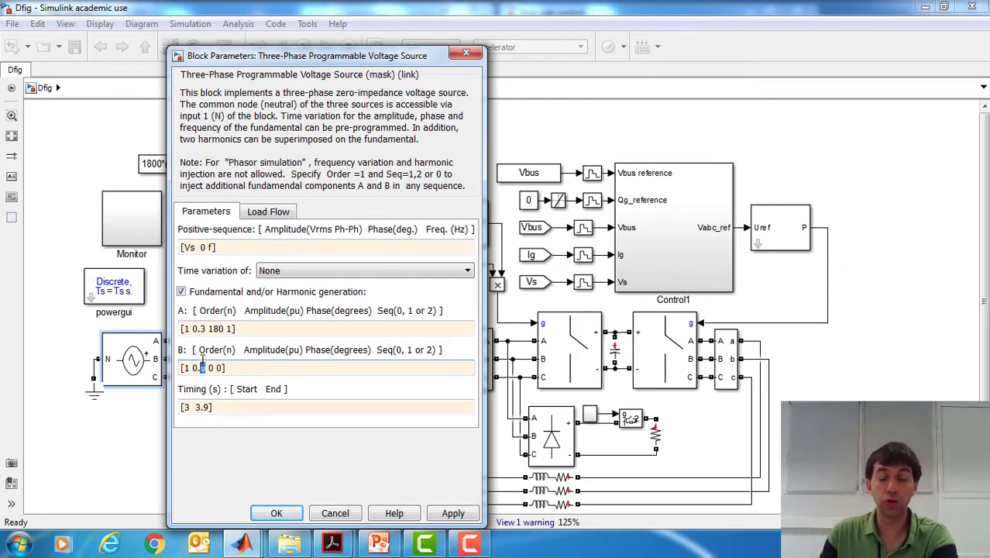
text(2)
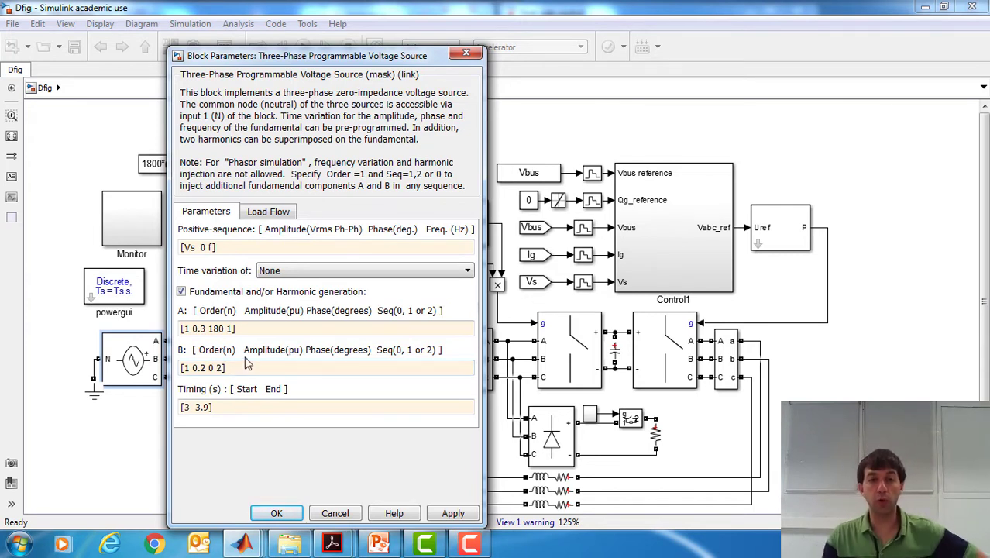
Check the positive-sequence, A and B entries, then apply the source parameters with OK.
triple_click(213, 248)
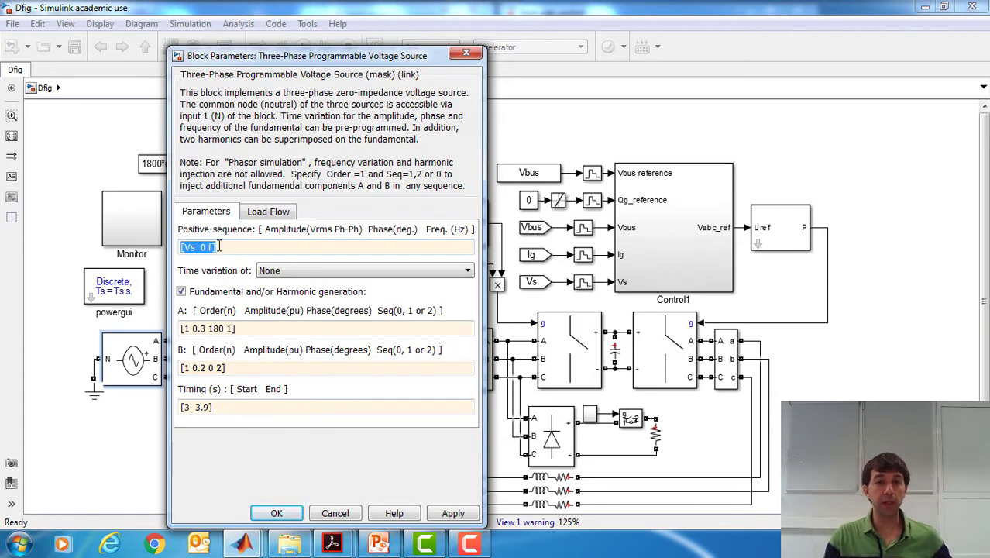
triple_click(242, 331)
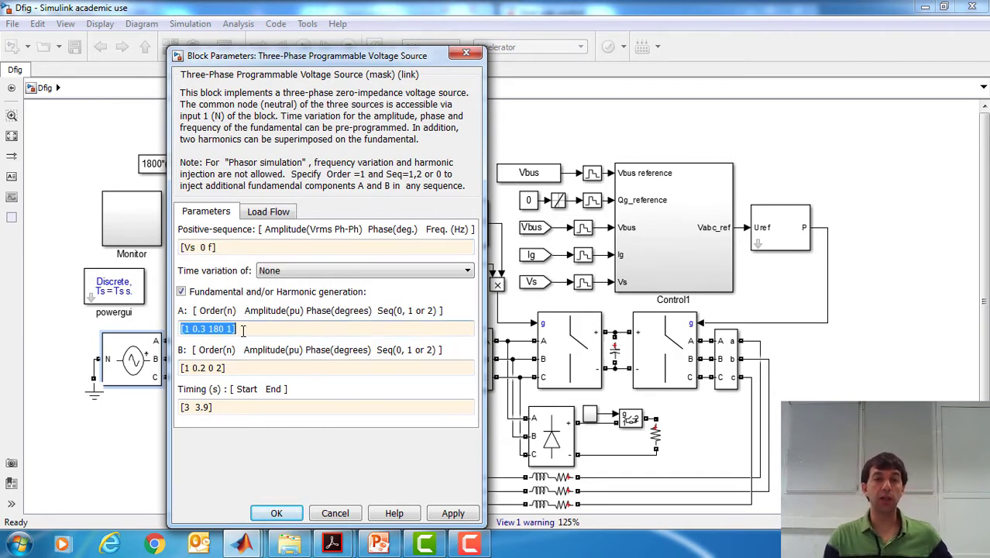
click(205, 328)
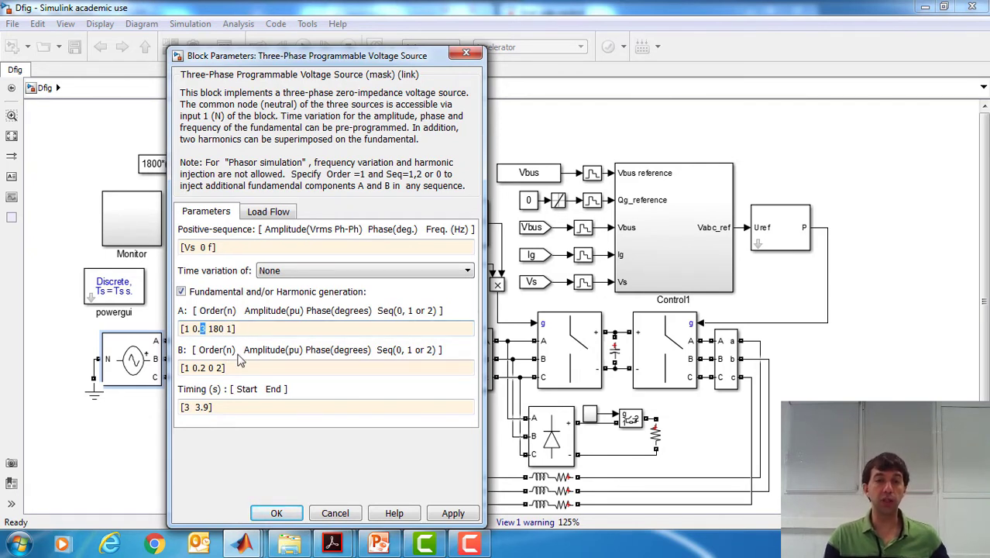
triple_click(239, 367)
click(239, 367)
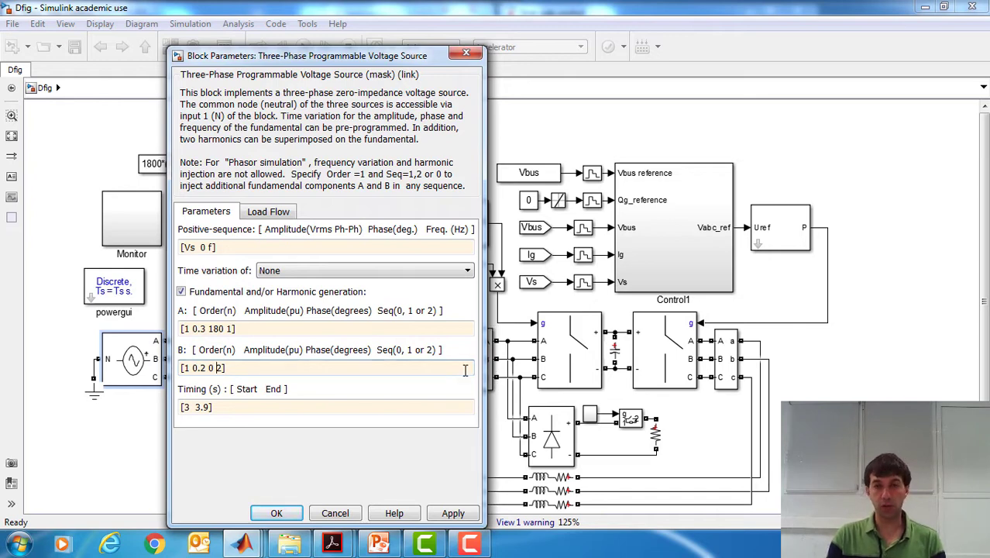
click(271, 513)
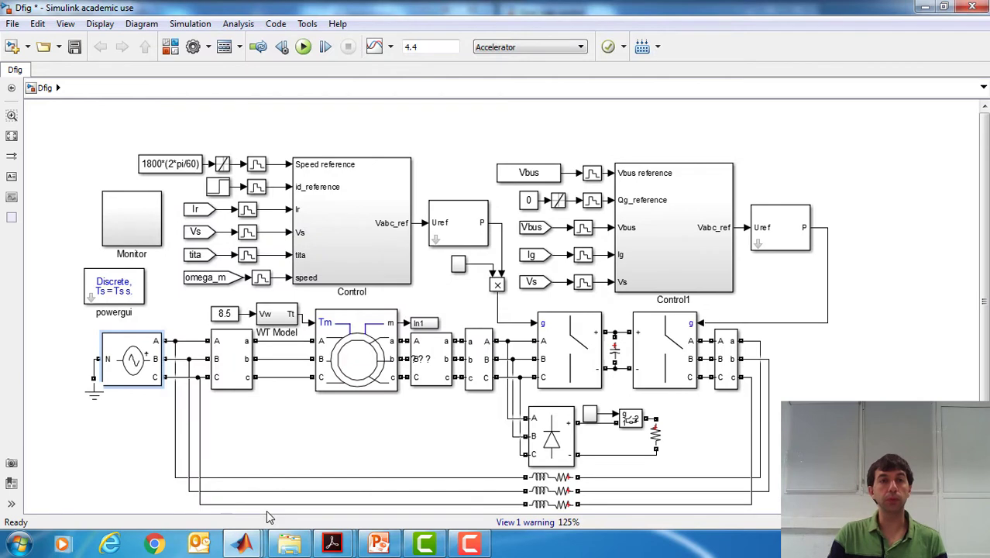
Save the Dfig model with the modified voltage source.
click(74, 46)
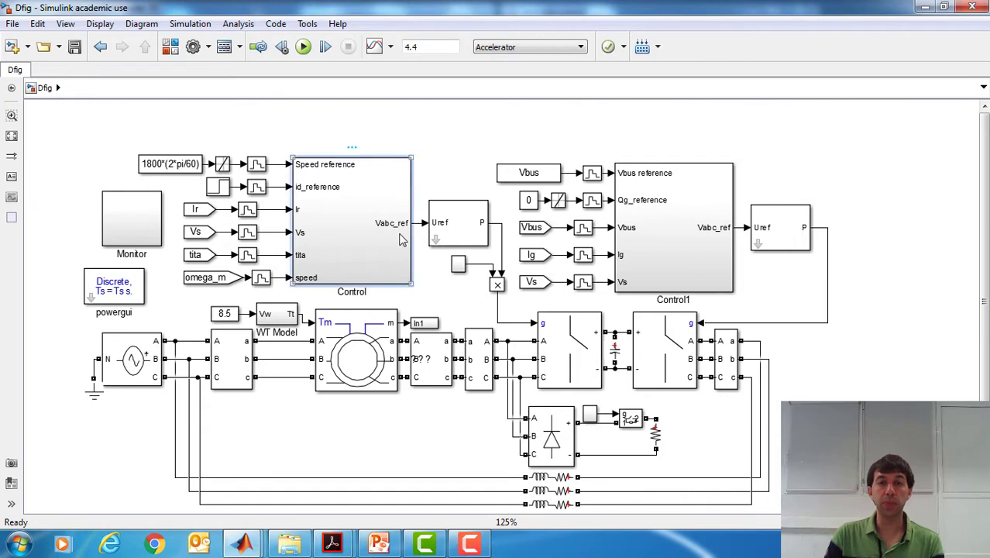
mouse_move(333, 543)
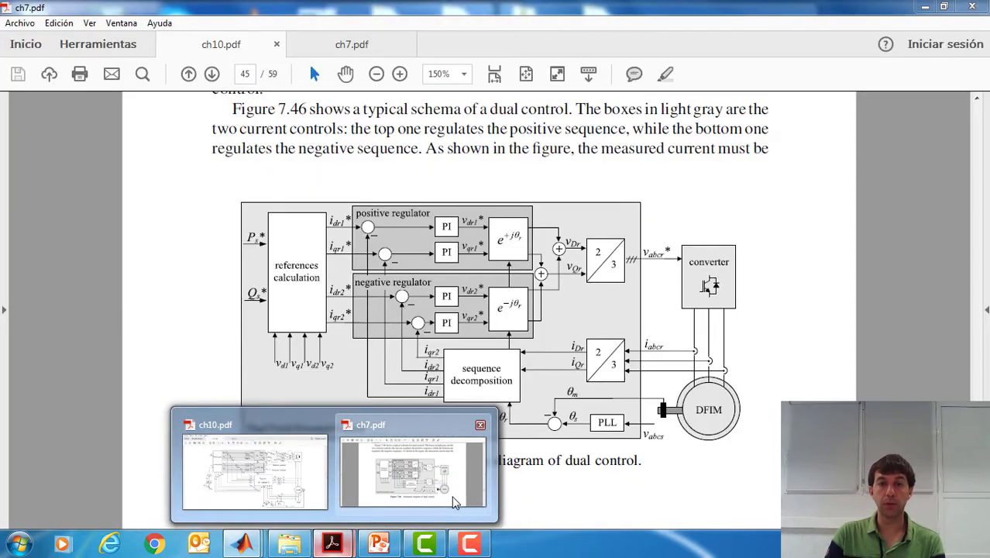
click(455, 503)
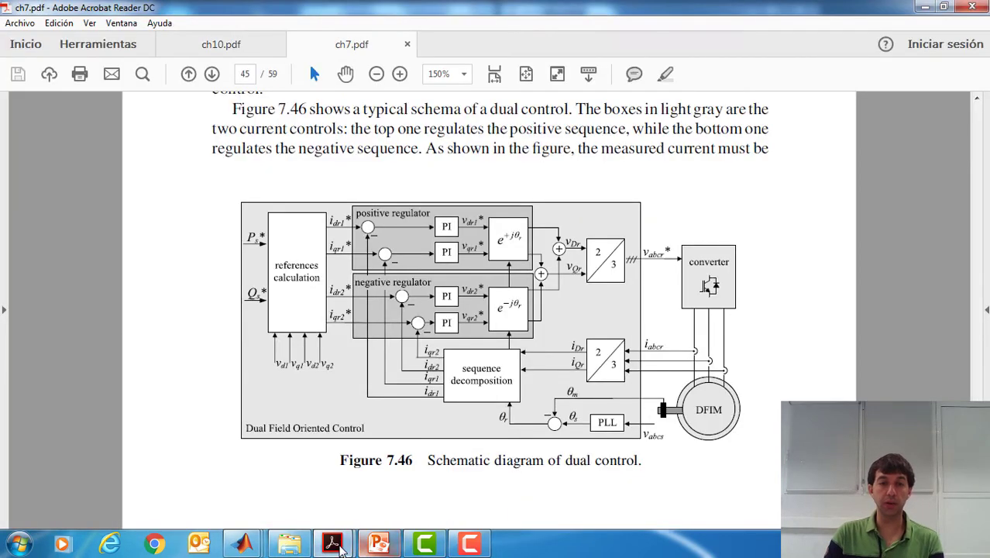
click(233, 33)
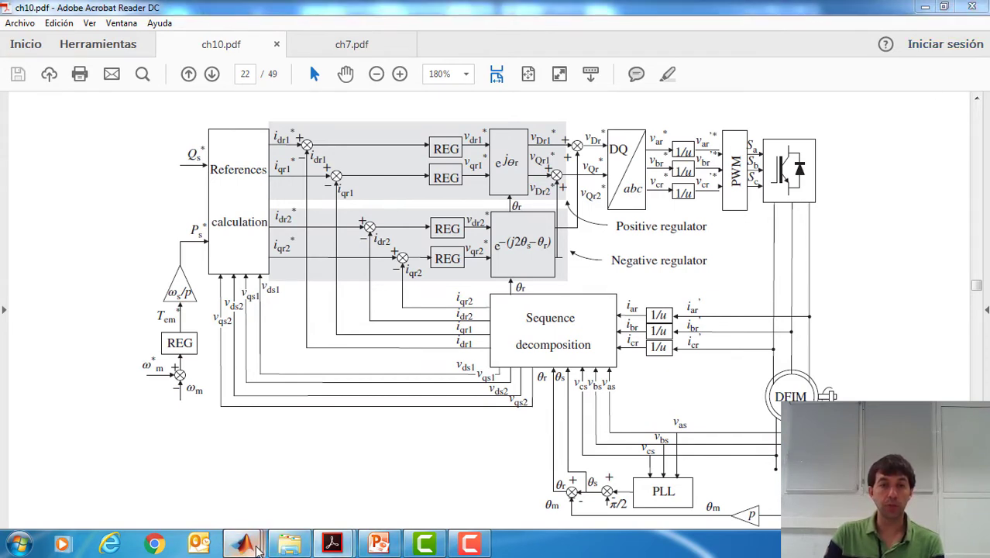
mouse_move(243, 544)
click(293, 492)
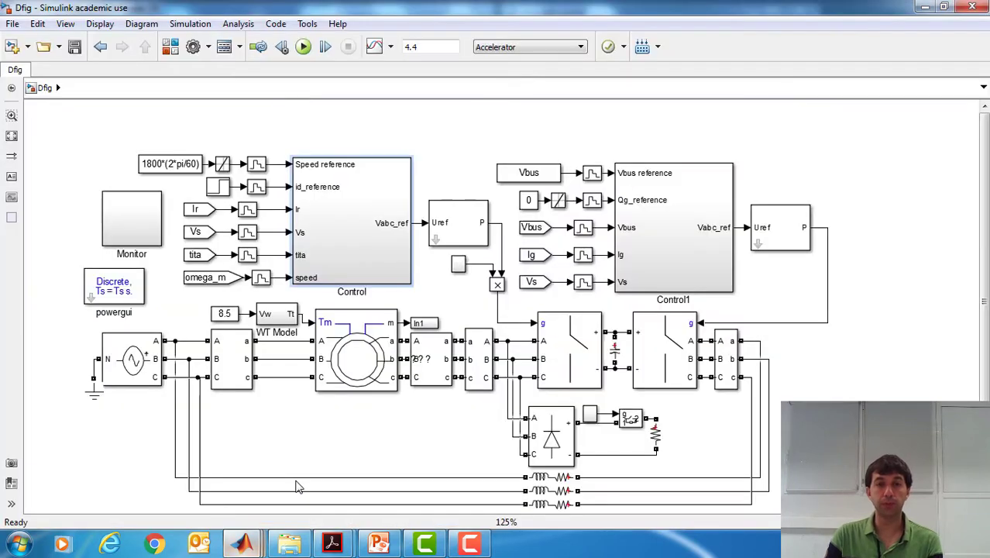
Open the Control subsystem, step back to Dfig, and reopen Control.
double_click(343, 250)
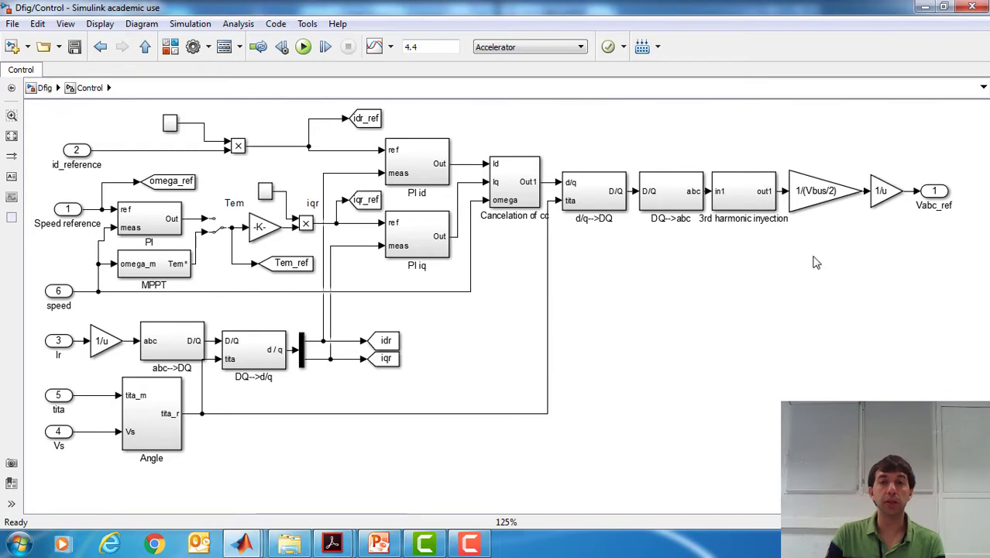
click(45, 89)
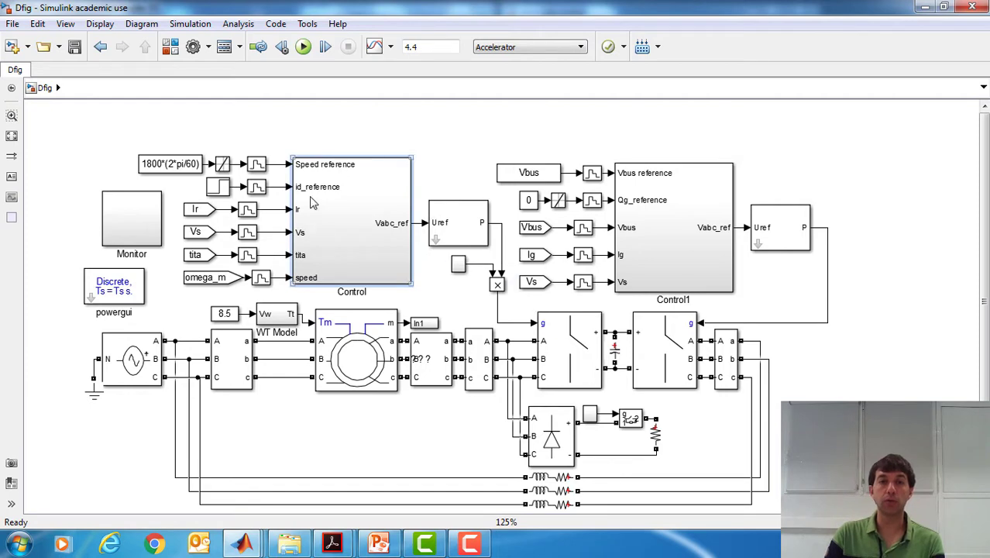
double_click(331, 215)
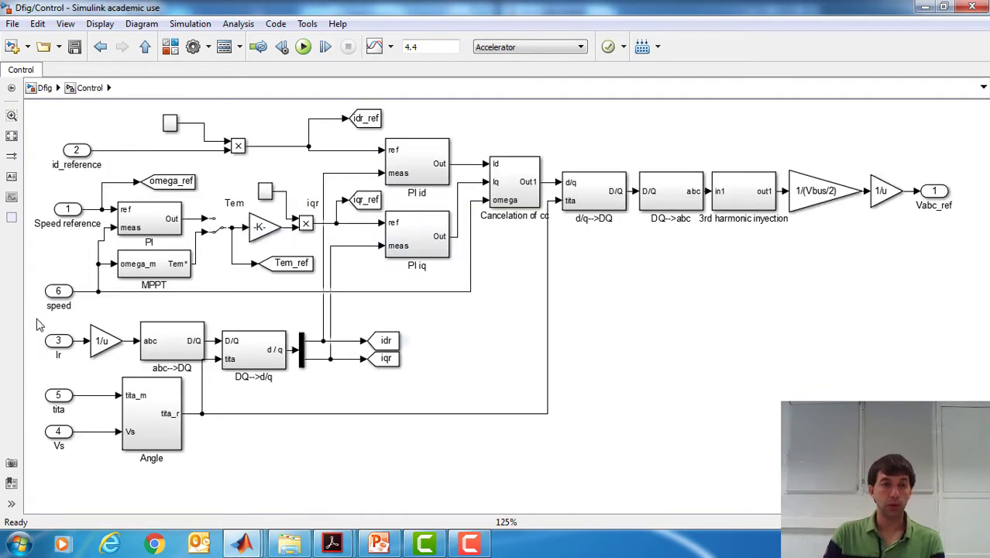
Move the current measurement and Angle blocks three nudges downward.
drag(31, 317, 459, 457)
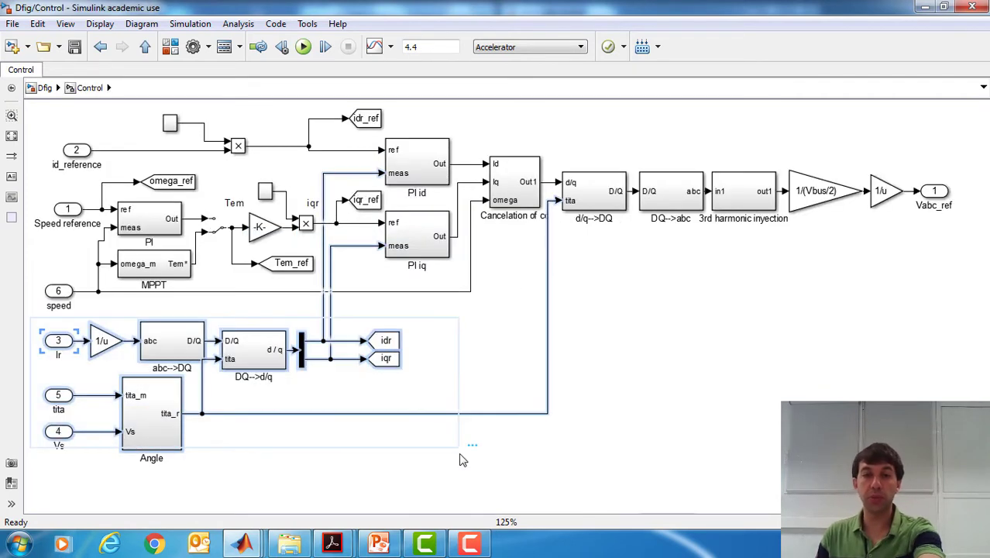
key(Down)
key(Down)
key(Down)
key(Down)
key(Down)
key(Down)
key(Down)
key(Down)
key(Down)
key(Down)
key(Down)
key(Down)
key(Down)
key(Down)
key(Down)
key(Down)
key(Down)
key(Down)
key(Down)
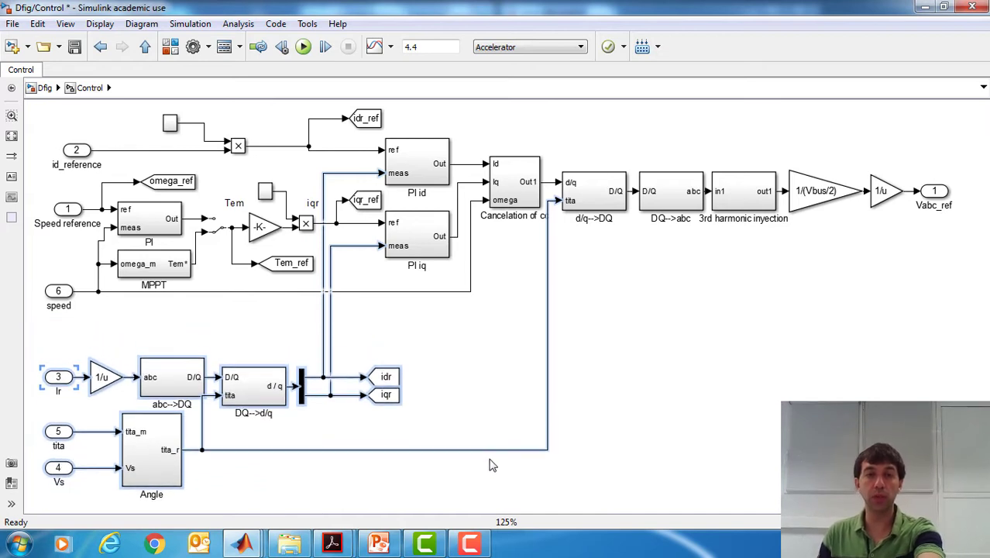
key(Down)
key(Down)
key(Down)
key(Down)
key(Down)
key(Down)
key(Down)
key(Down)
key(Down)
key(Down)
key(Down)
key(Down)
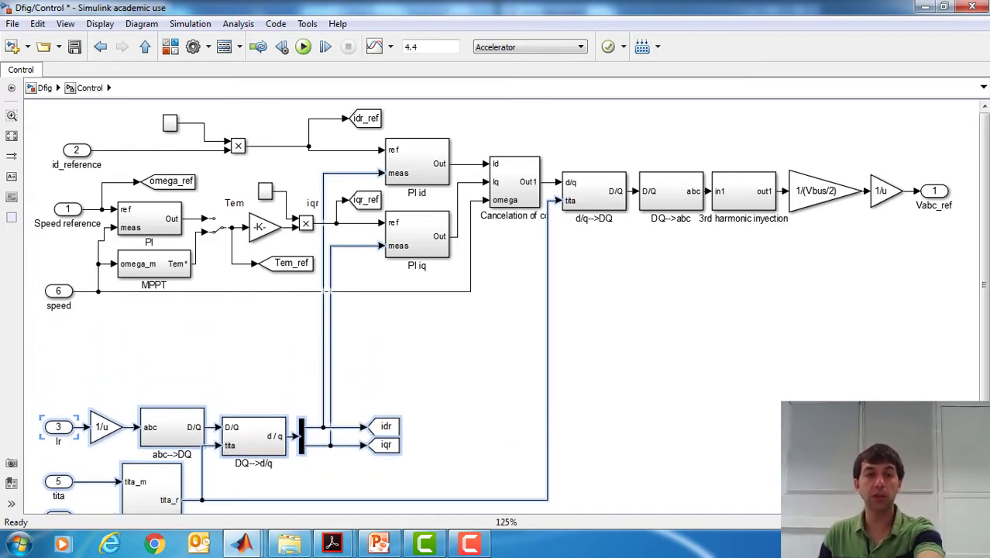
key(Down)
key(Down)
key(Down)
key(Down)
key(Down)
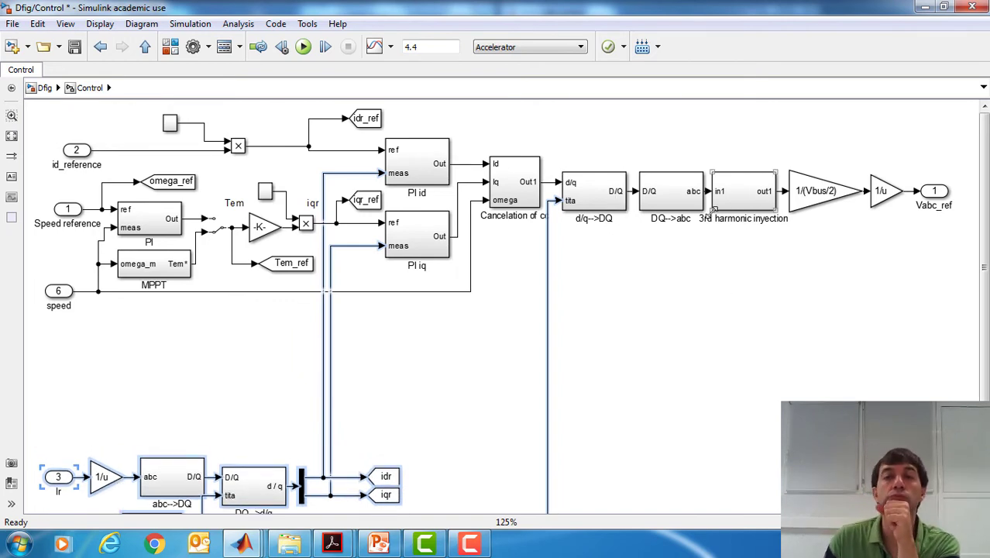
Shift the output chain right, pull d/q-->DQ and DQ-->abc left, and inspect PI id.
drag(579, 142, 950, 232)
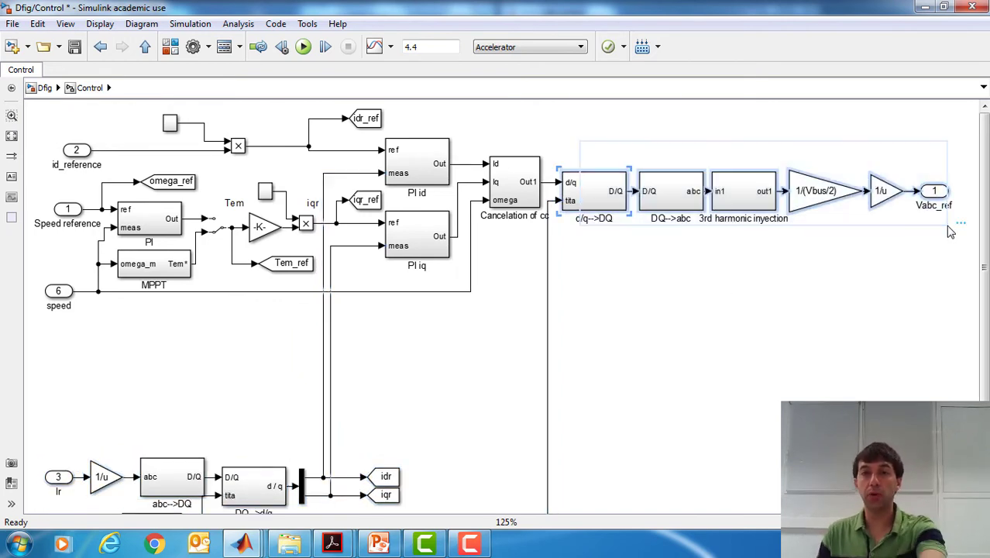
key(Right)
key(Right)
key(Right)
key(Right)
key(Right)
key(Right)
key(Right)
key(Right)
key(Right)
key(Right)
key(Right)
key(Right)
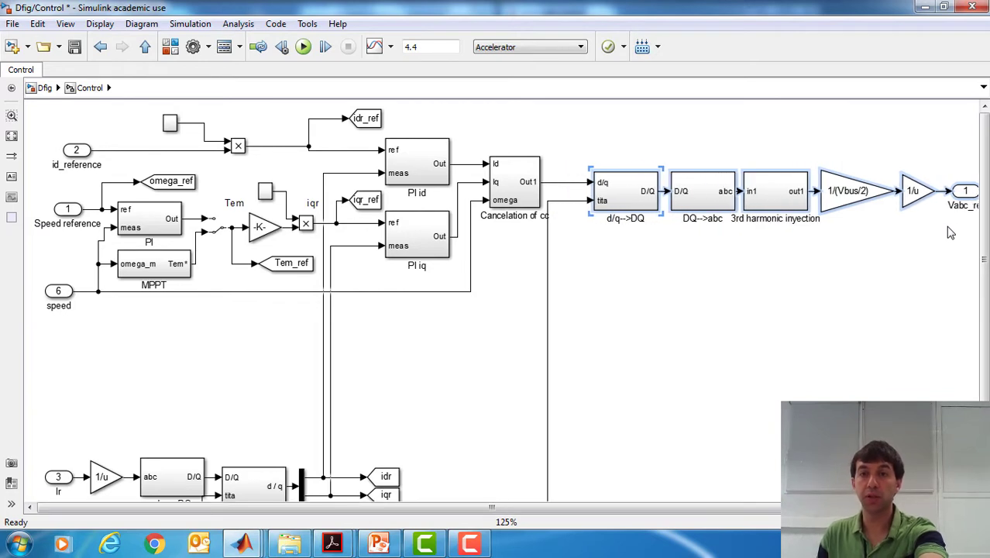
key(Right)
key(Right)
key(Right)
key(Right)
key(Right)
key(Right)
key(Right)
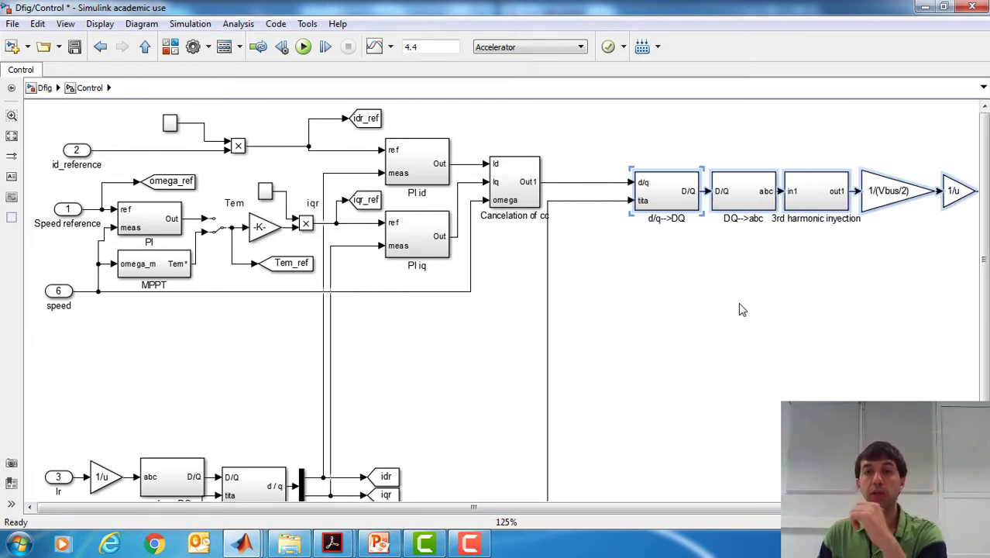
click(674, 320)
drag(655, 200, 611, 203)
drag(720, 197, 683, 198)
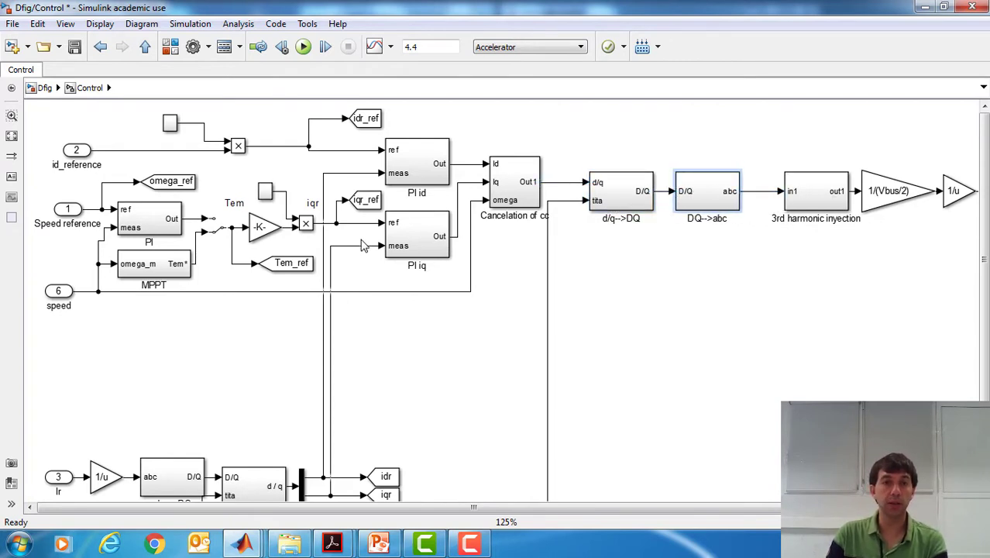
double_click(419, 156)
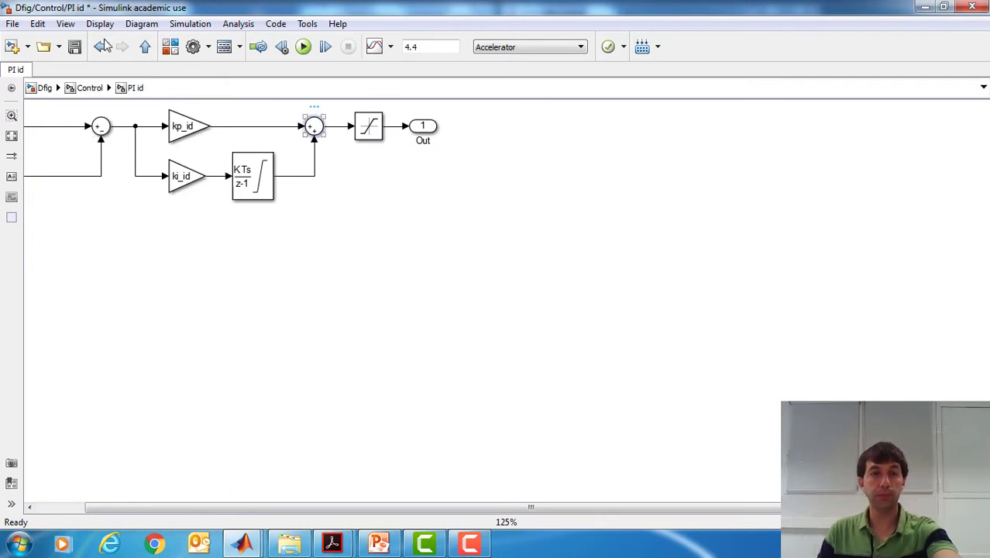
click(89, 87)
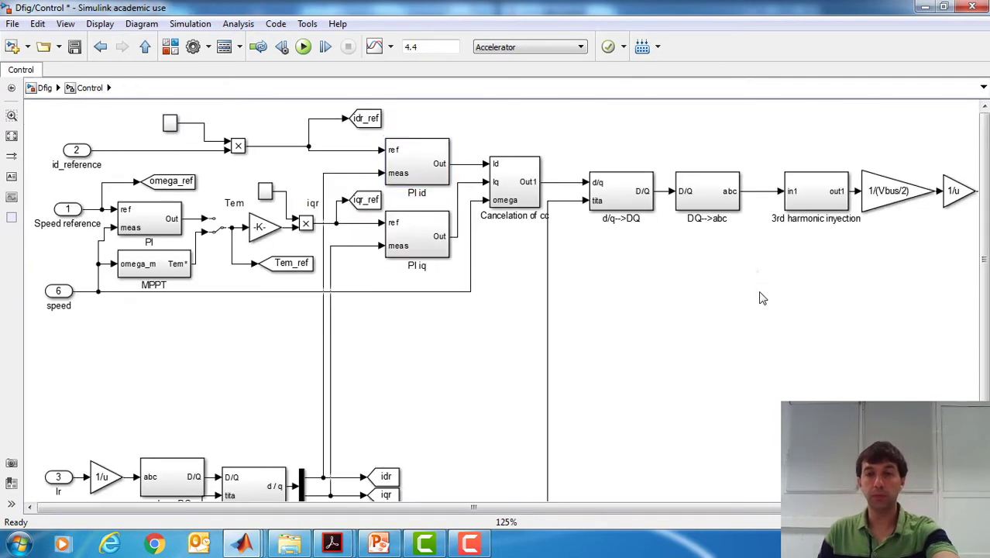
Delete the DQ-->abc to 3rd harmonic link, narrow DQ-->abc, and place a Sum block between them.
click(763, 283)
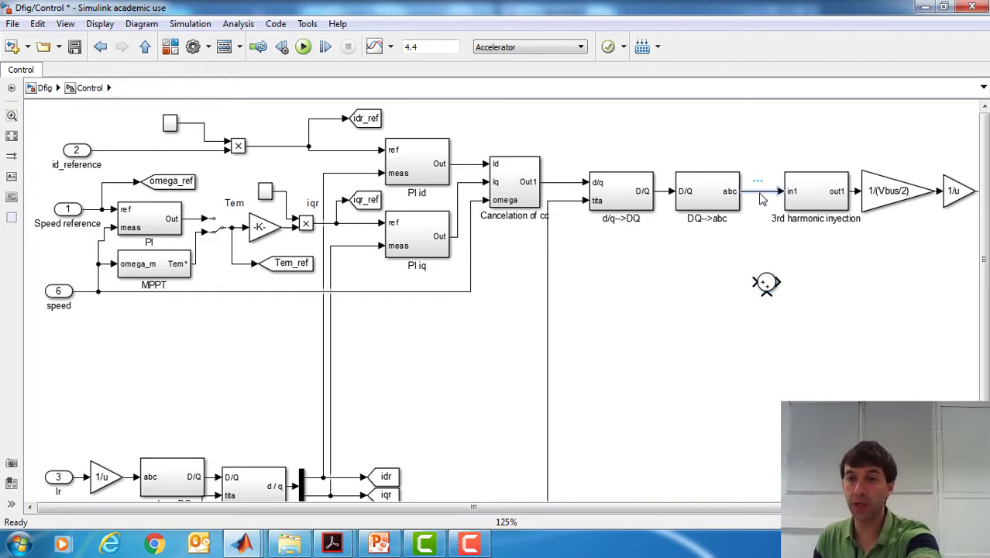
key(Delete)
click(739, 187)
drag(738, 176, 731, 176)
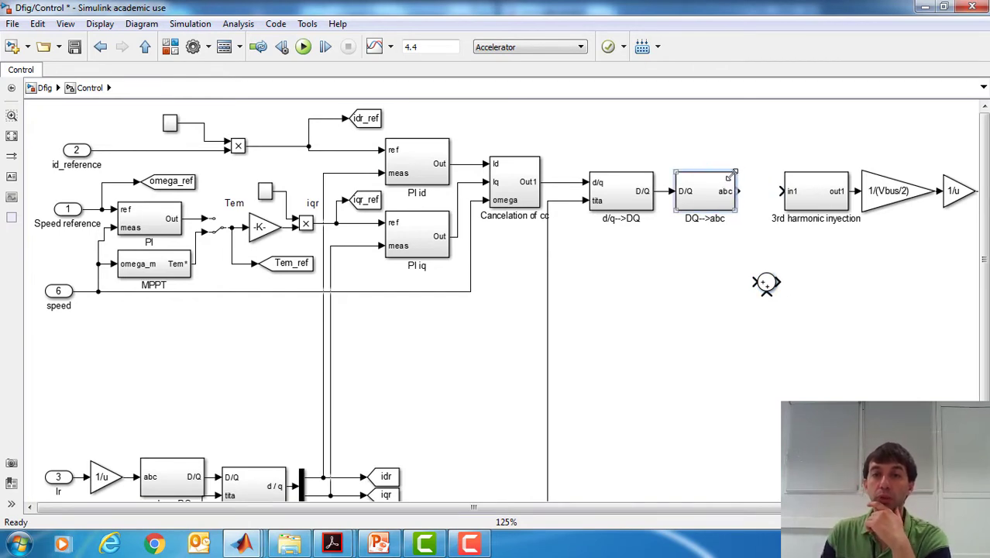
drag(765, 282, 774, 316)
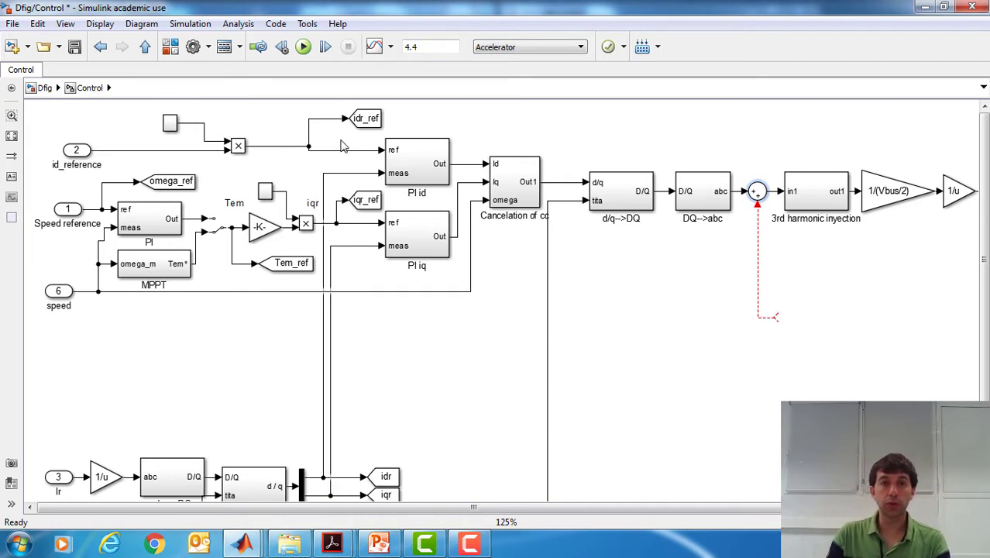
drag(344, 137, 532, 261)
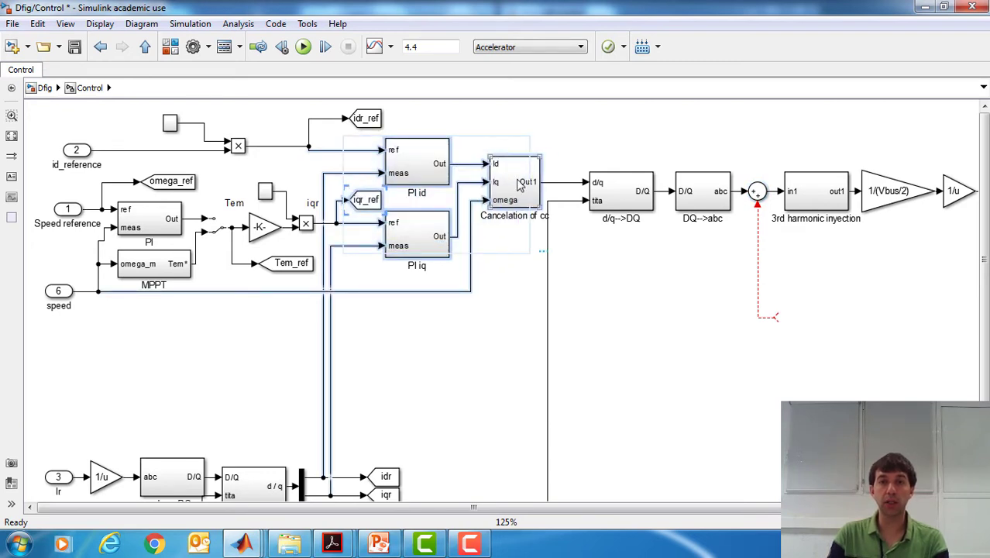
Copy the PI and Cancelation blocks below the originals, deleting the stray iqr_ref tag and loose lines.
drag(517, 182, 532, 350)
click(600, 346)
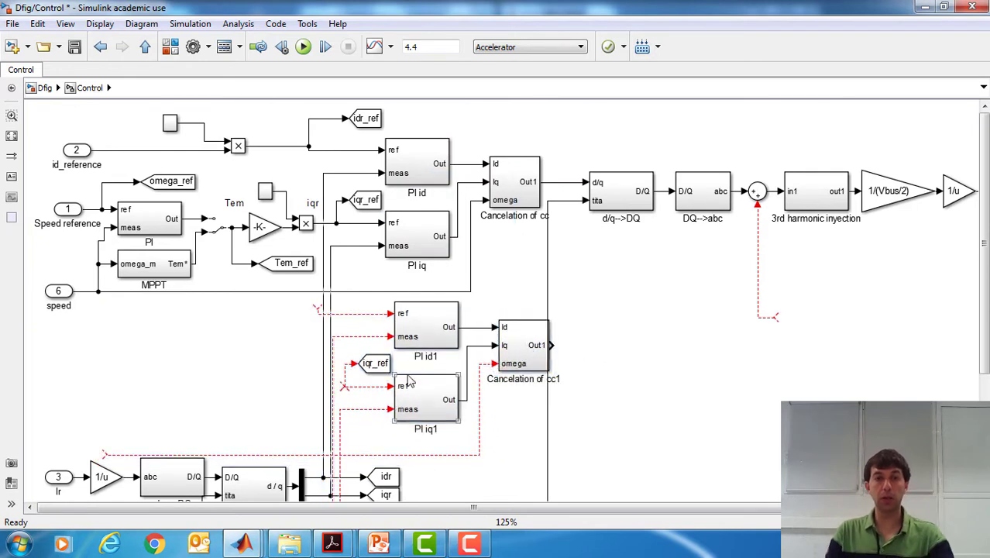
click(382, 369)
key(Delete)
drag(349, 303, 366, 423)
key(Delete)
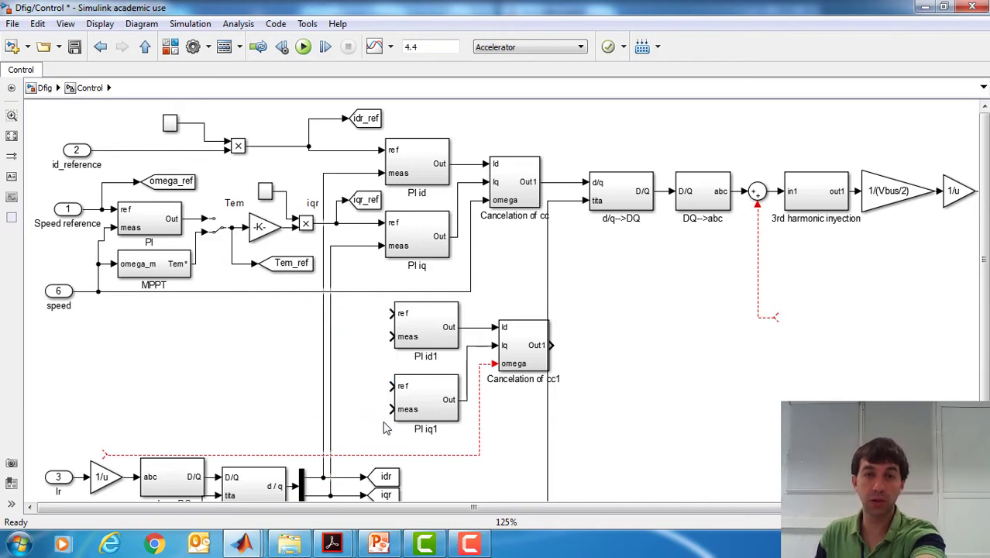
click(481, 405)
key(Delete)
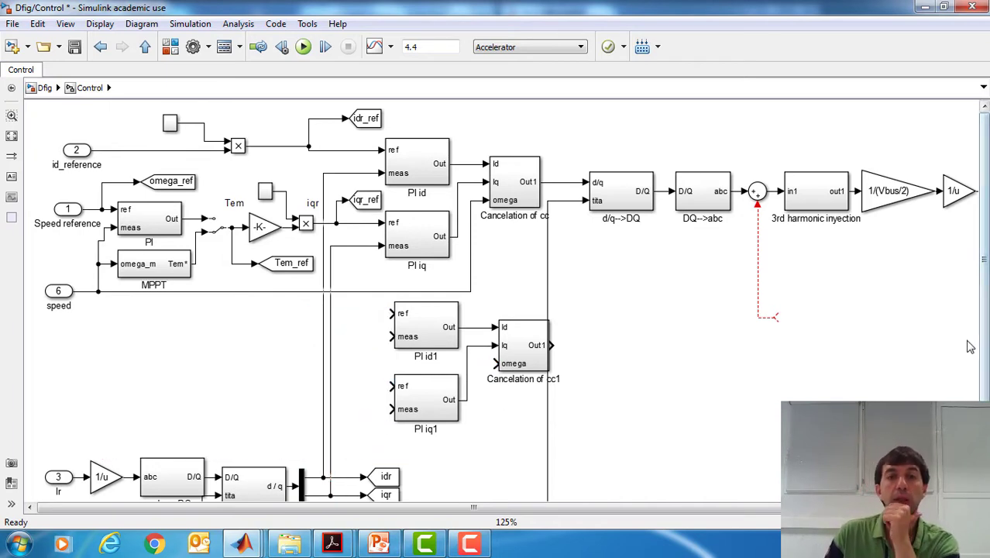
Tidy the layout: shift the angle line right, move the idr tag left, align Cancelation of cc1.
scroll(984, 336, down, 3)
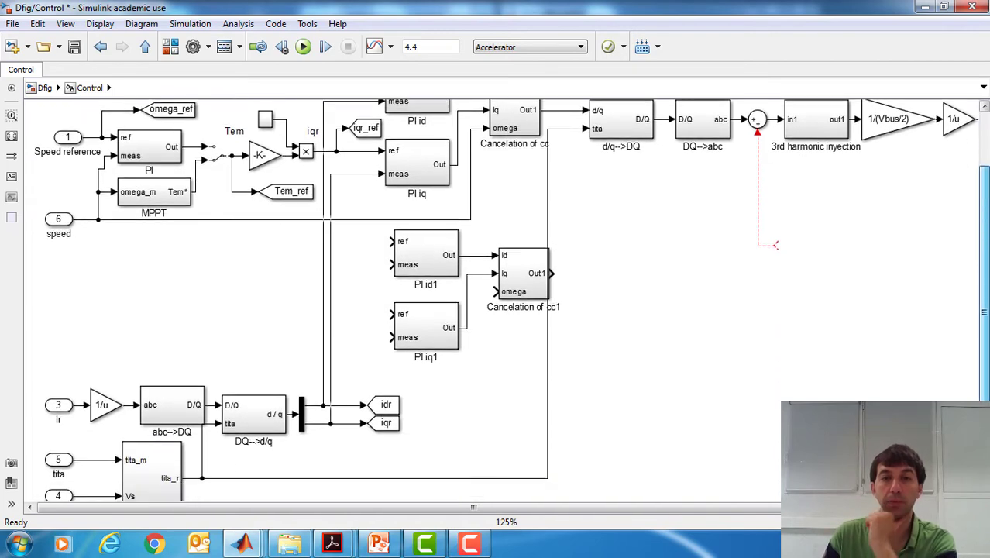
drag(548, 219, 572, 219)
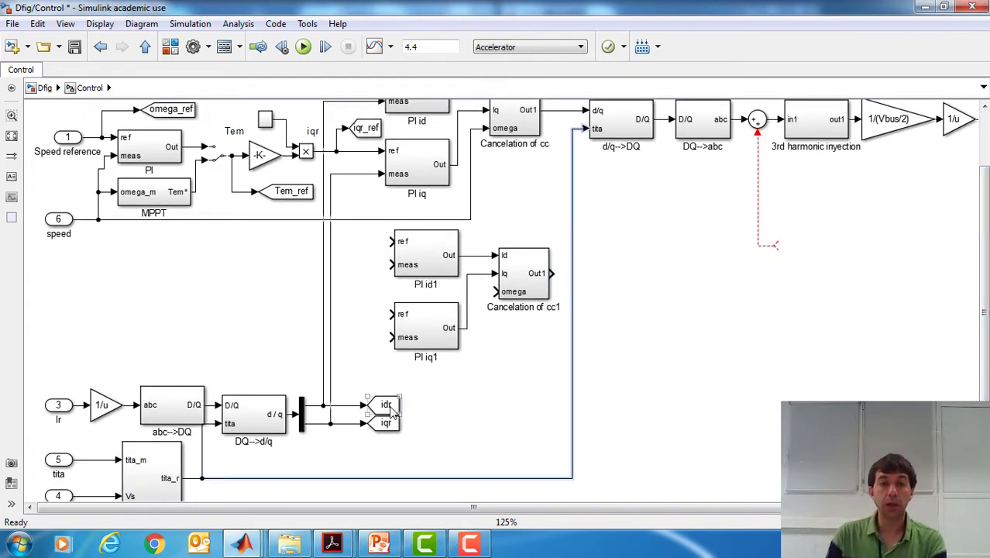
drag(387, 403, 370, 432)
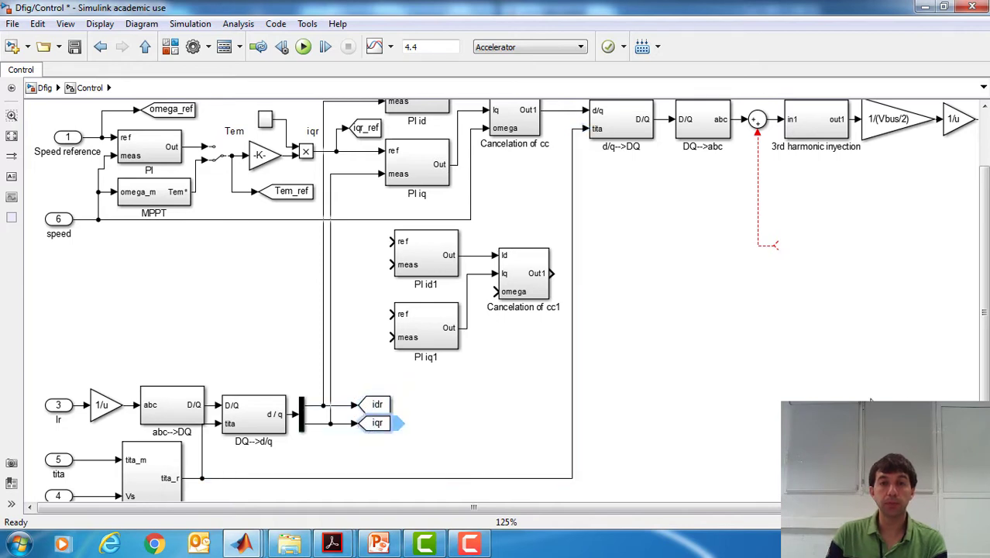
scroll(980, 310, up, 3)
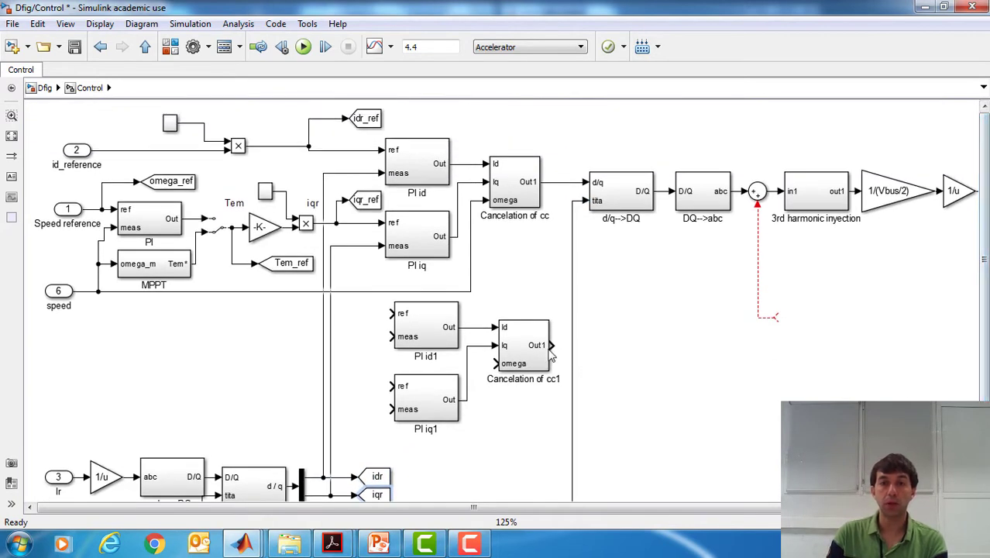
drag(547, 352, 538, 353)
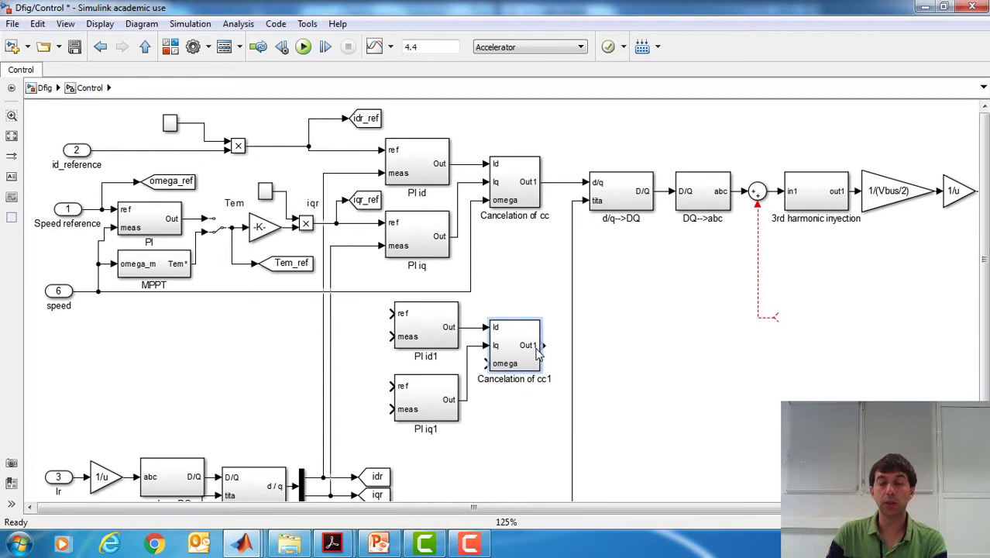
Add d/q-->DQ1 and DQ-->abc1 copies and wire DQ-->abc1 into the Sum's second input.
drag(616, 199, 617, 364)
drag(701, 196, 706, 364)
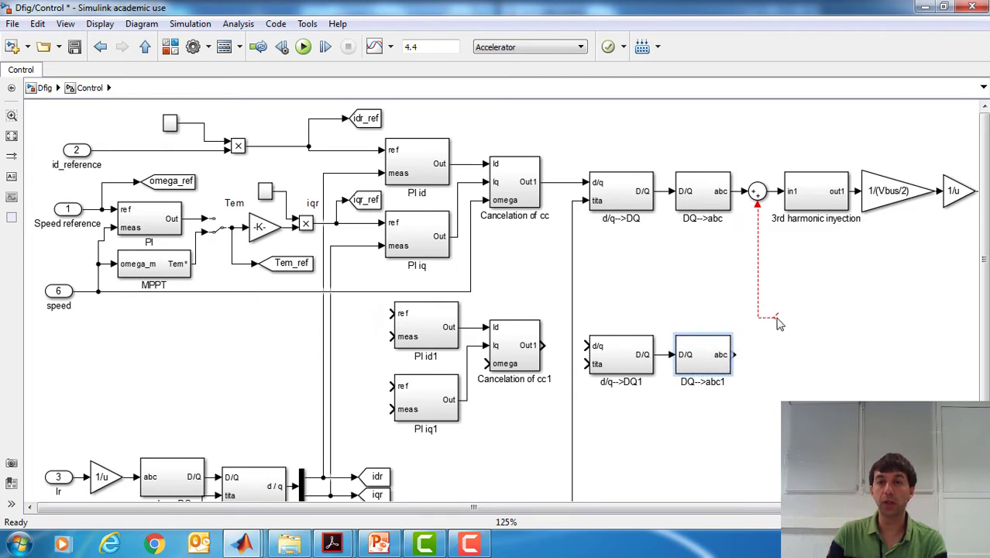
drag(778, 323, 734, 355)
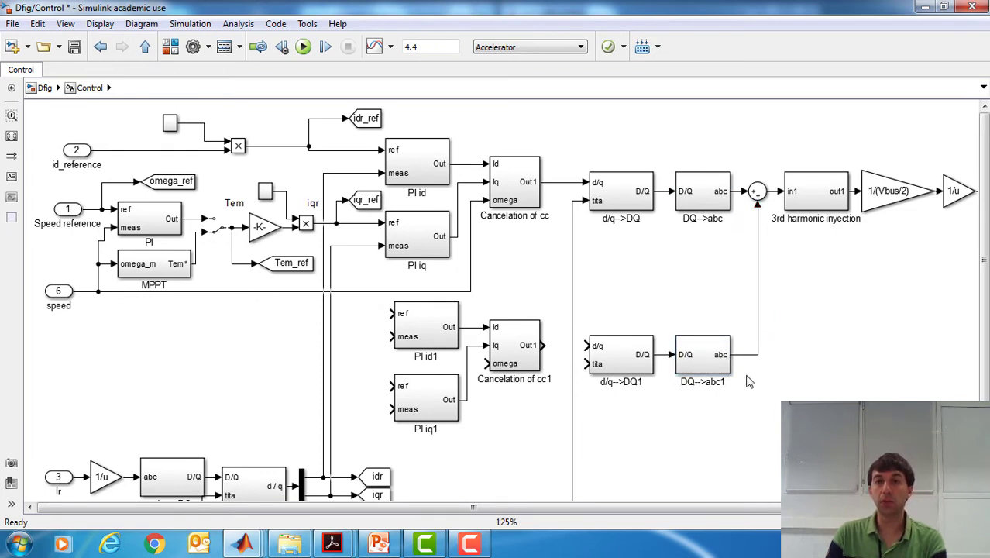
drag(629, 372, 631, 370)
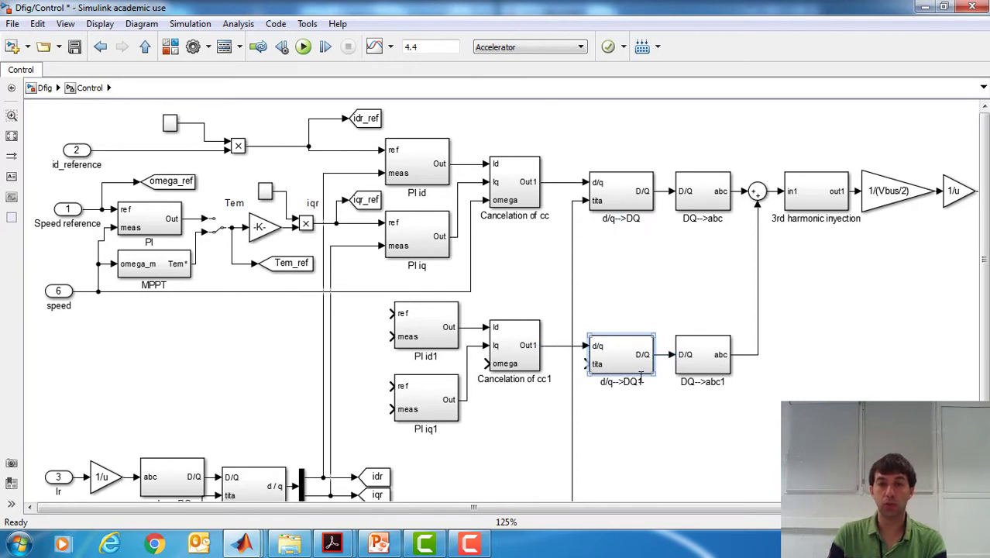
drag(571, 260, 559, 255)
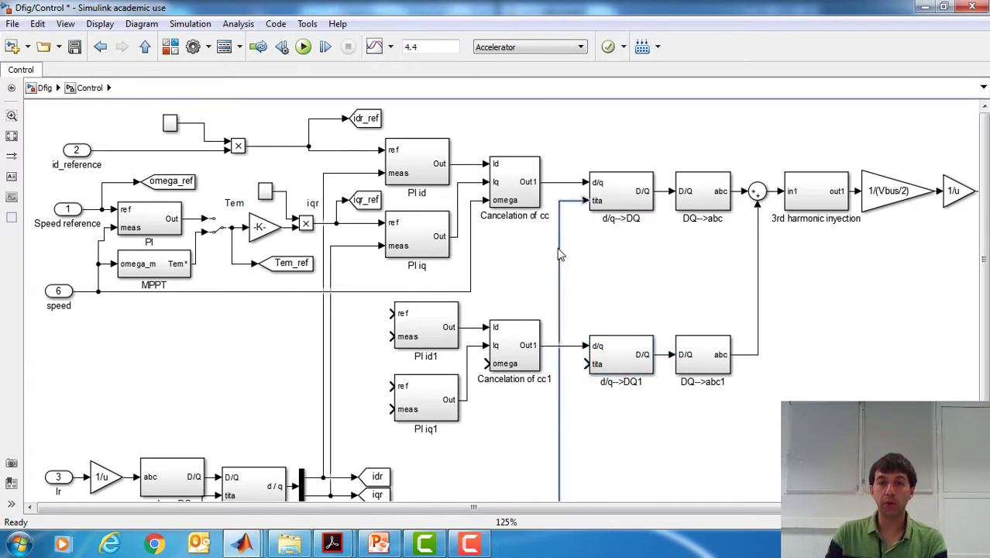
click(331, 544)
click(282, 504)
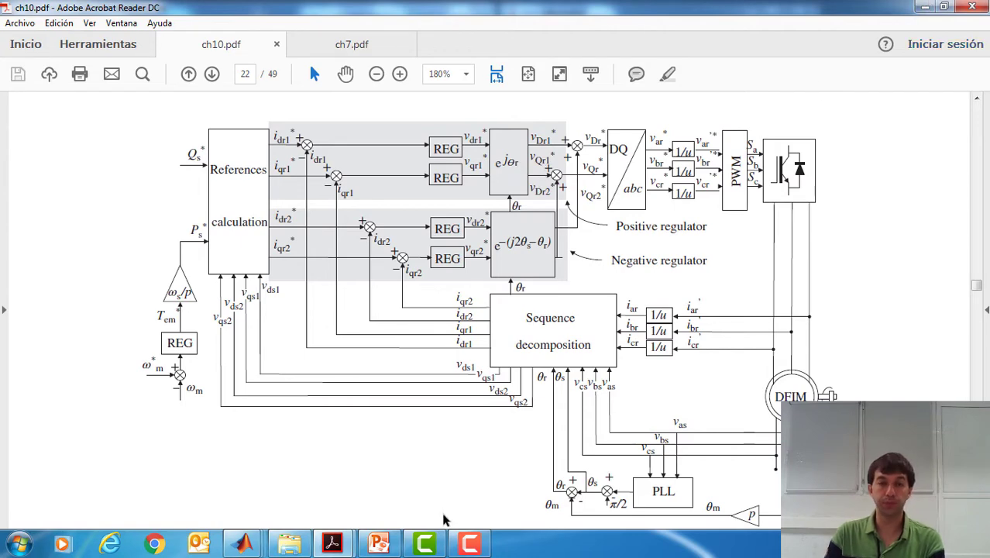
click(924, 7)
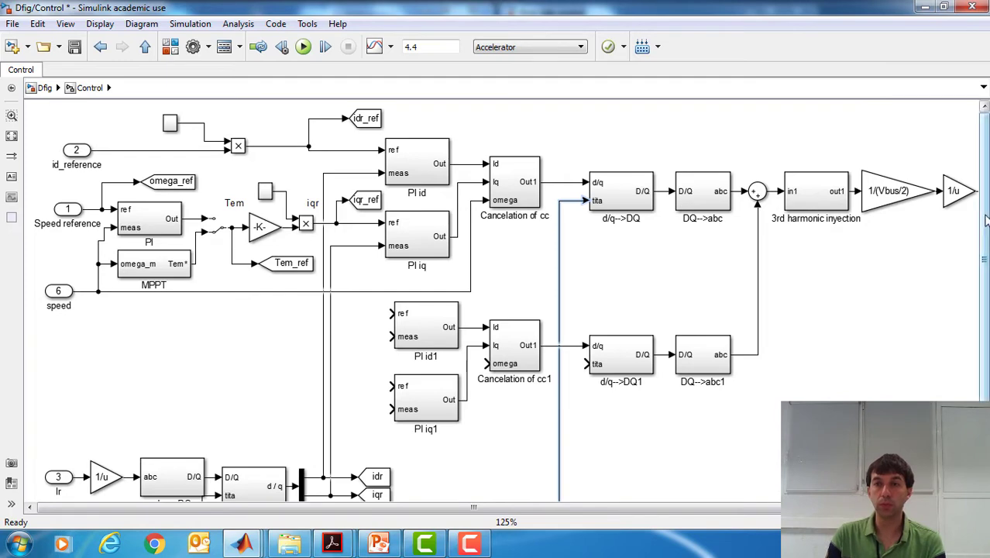
Paste the top-level Constant at PI id1's ref, set it to 0, and copy it to PI iq1's ref.
scroll(981, 205, down, 3)
scroll(981, 205, up, 3)
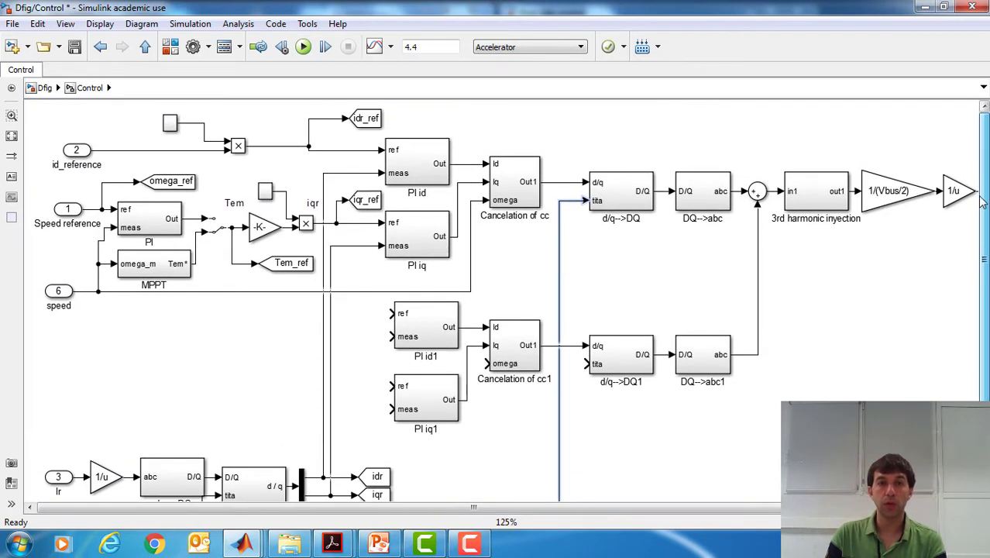
scroll(981, 203, down, 3)
scroll(981, 203, up, 3)
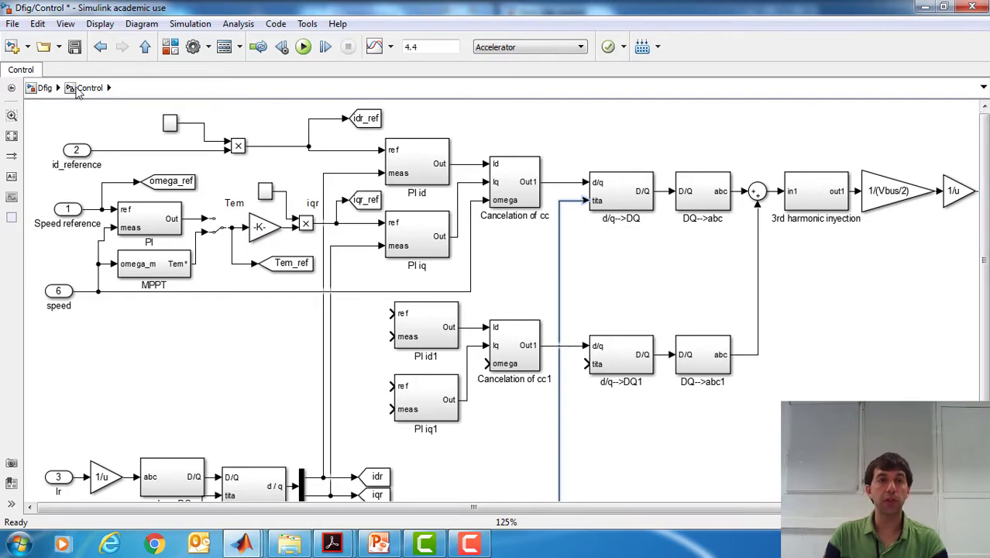
click(45, 88)
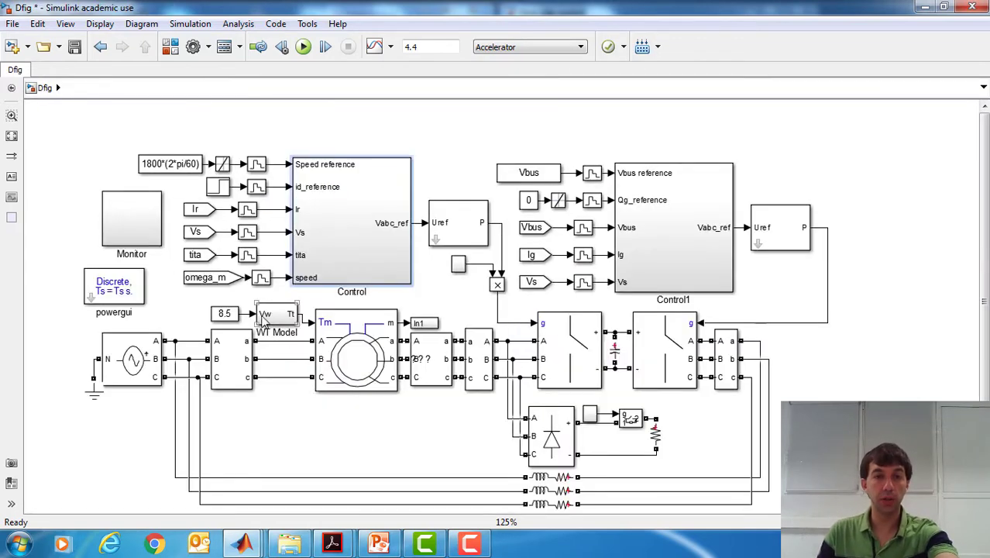
double_click(355, 263)
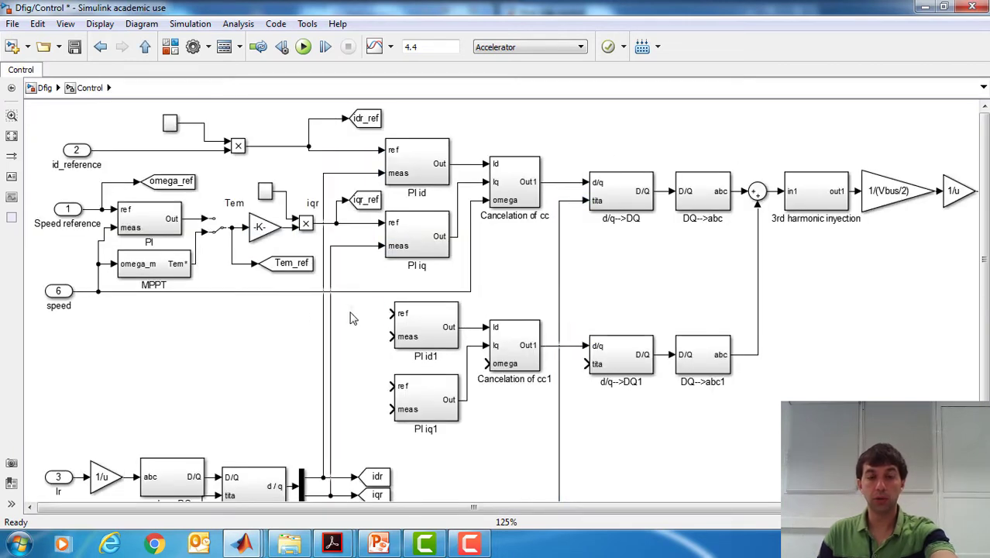
key(ctrl+v)
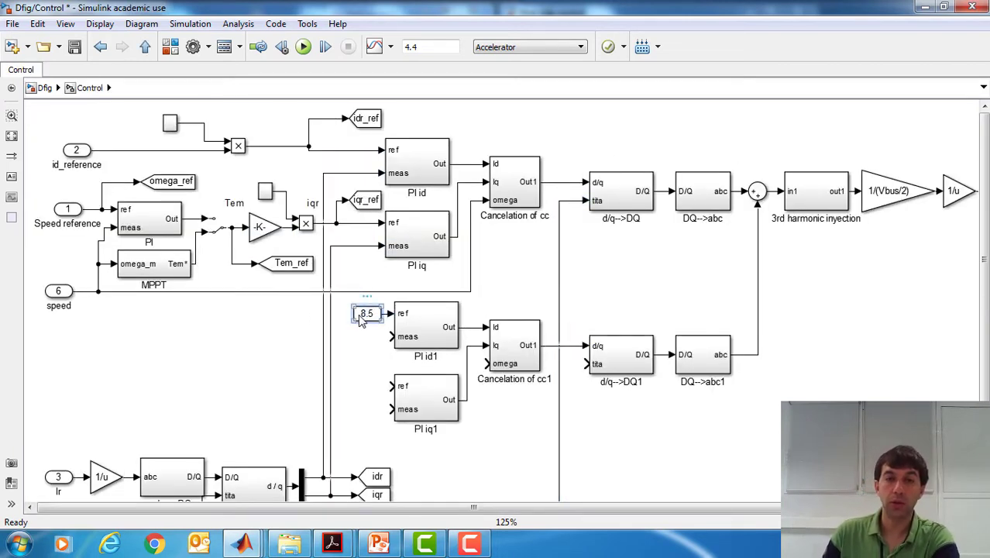
double_click(363, 314)
key(Return)
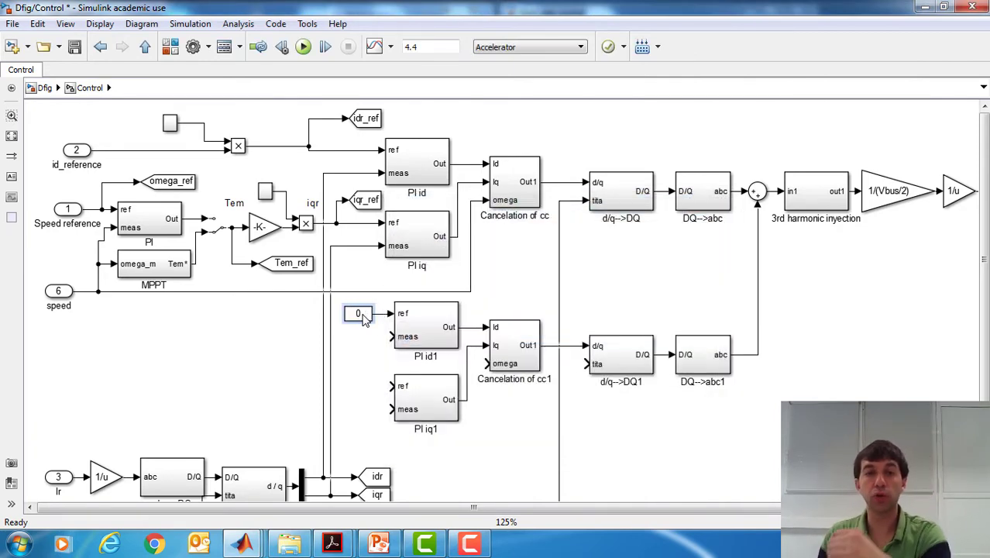
drag(358, 319, 358, 387)
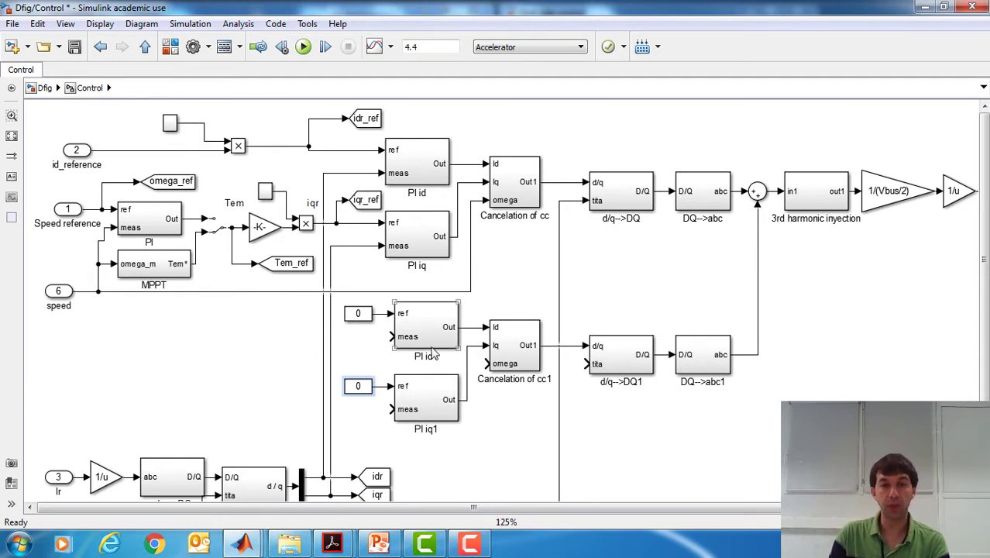
click(336, 543)
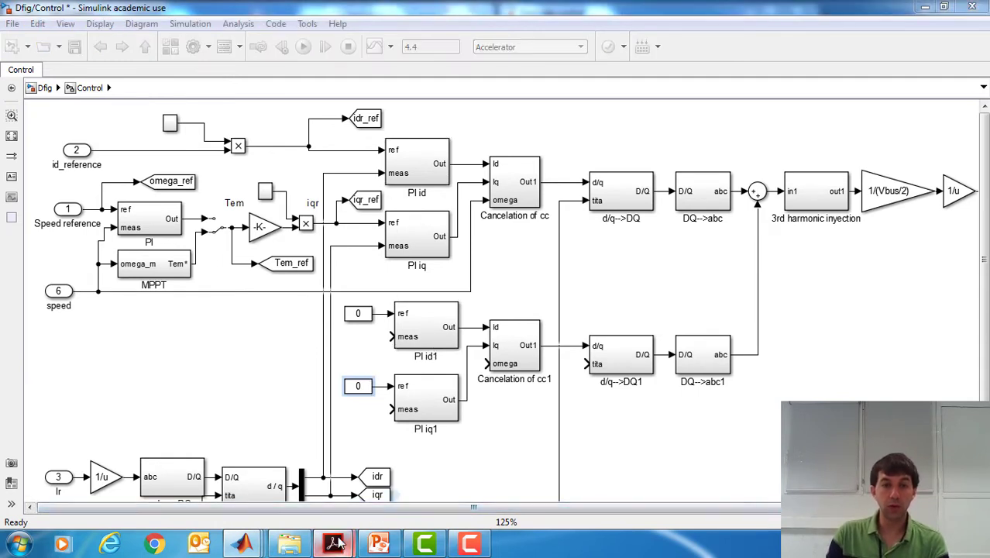
Scroll ch7.pdf down to the Target 4: Balanced Rotor Currents section.
click(407, 457)
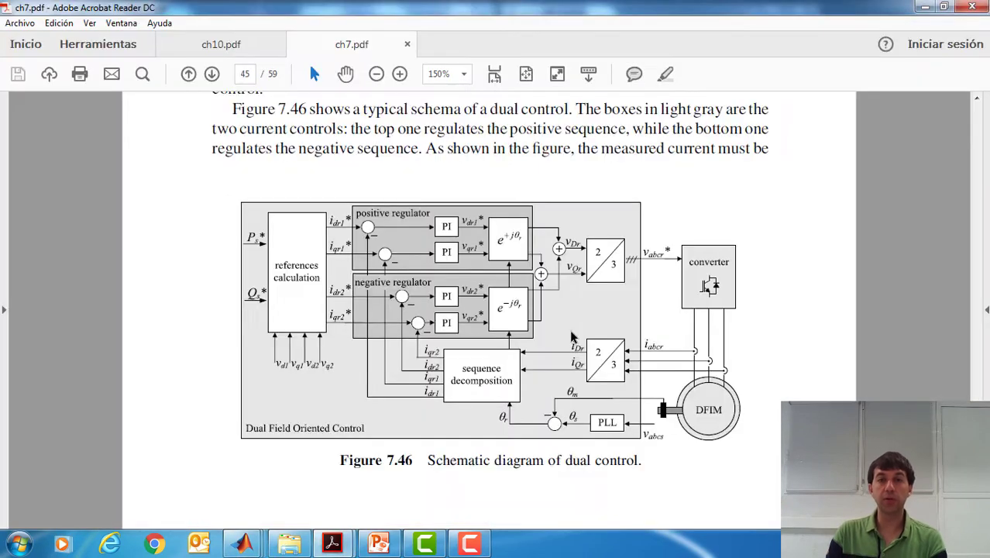
scroll(629, 153, down, 10)
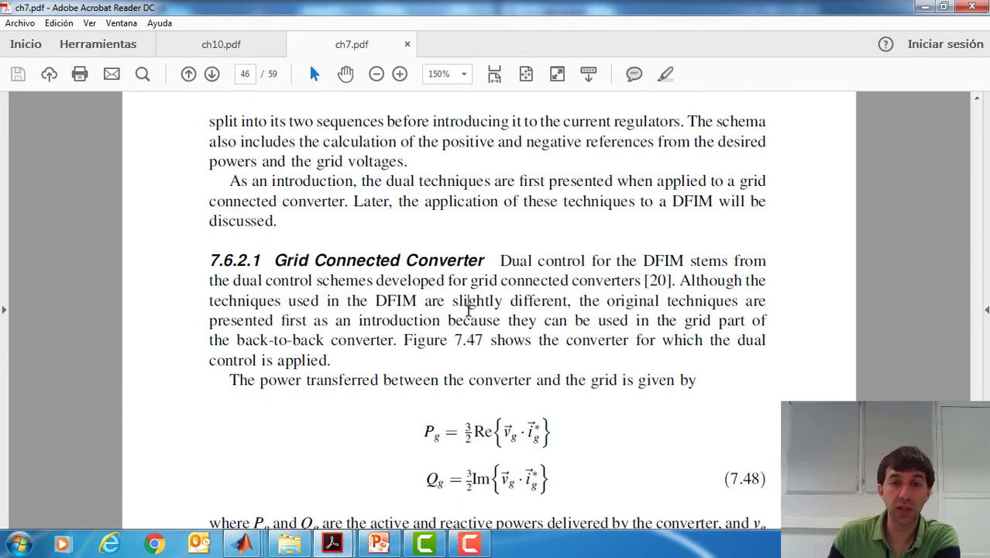
scroll(468, 308, down, 15)
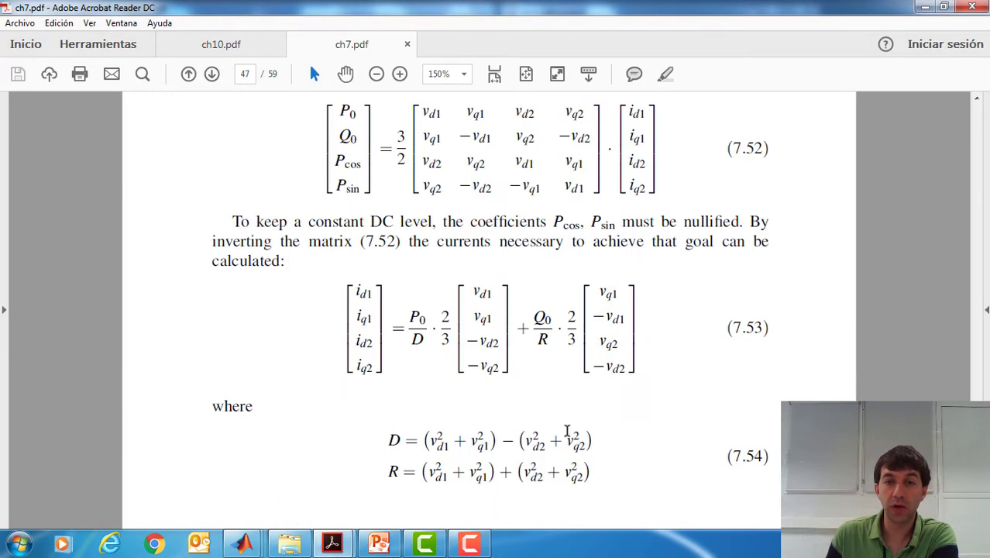
scroll(566, 431, down, 20)
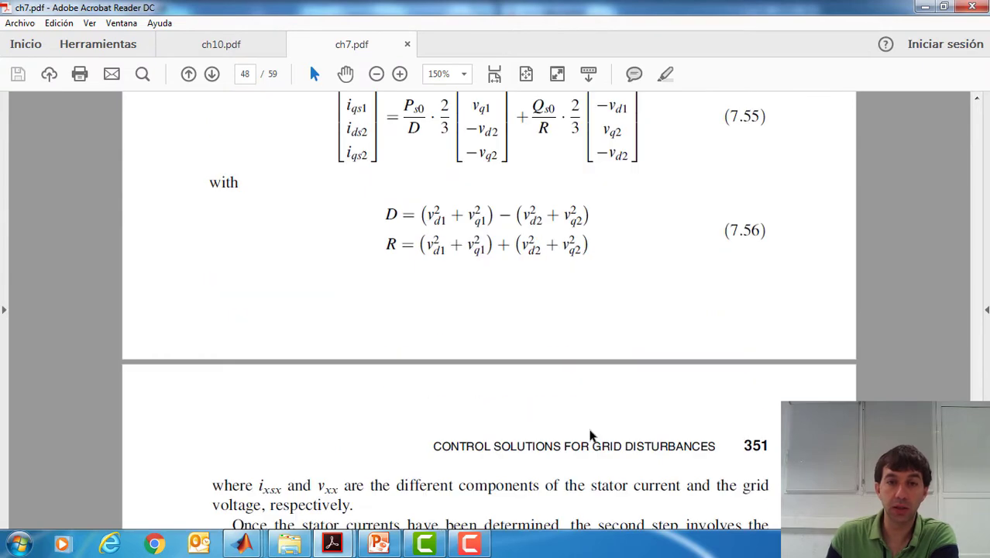
scroll(591, 436, down, 18)
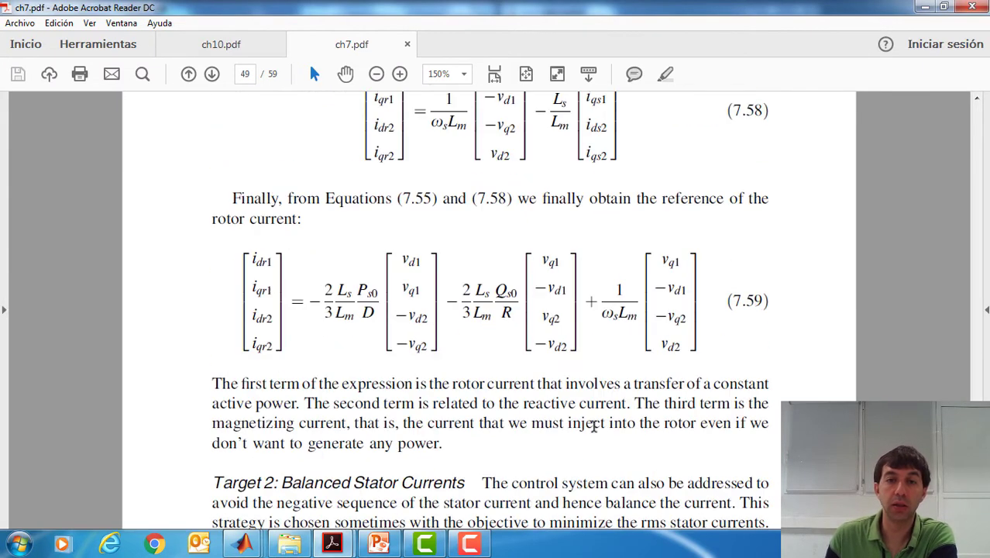
scroll(592, 431, down, 20)
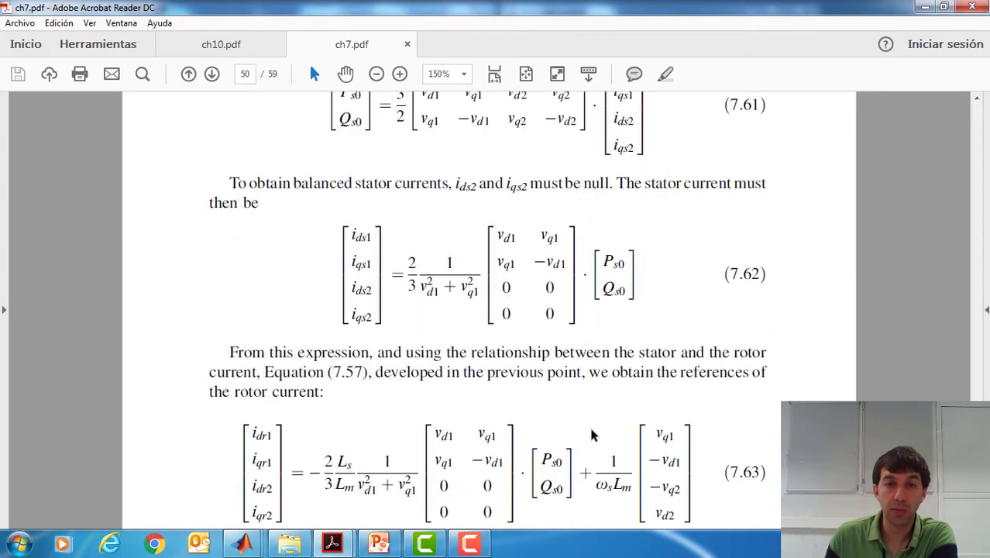
scroll(593, 435, down, 20)
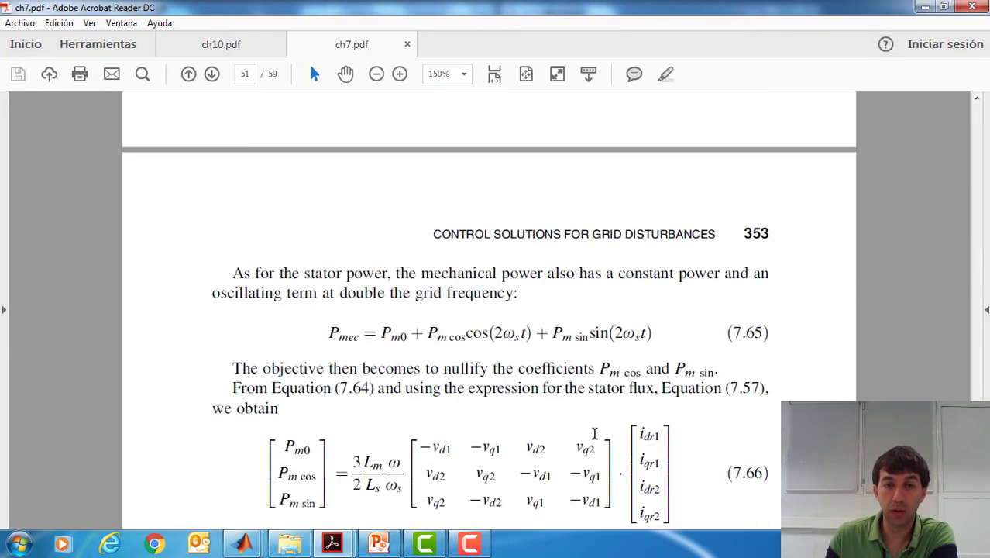
scroll(594, 433, down, 20)
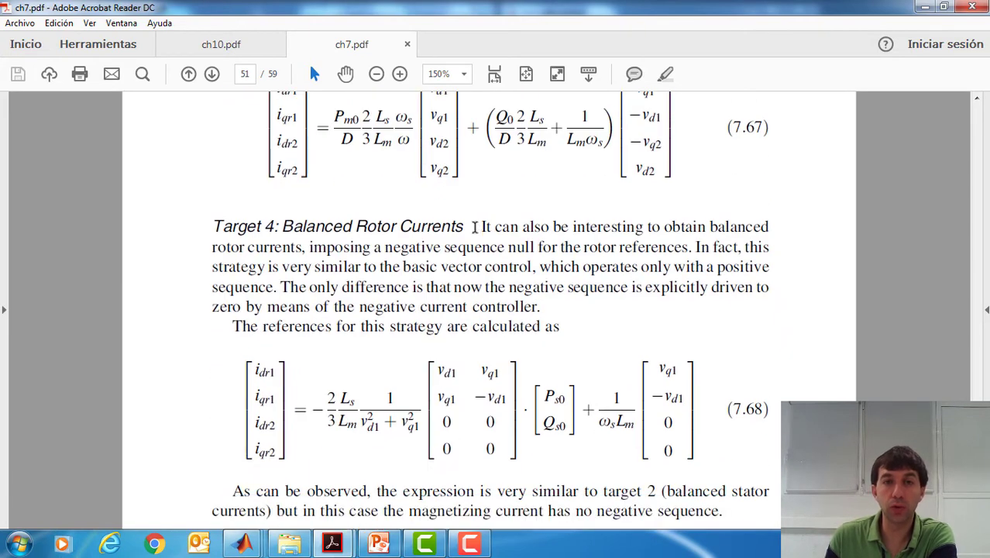
Mark the Target 4 heading and the idr2 and iqr2 entries of equation 7.68, then minimize Acrobat.
drag(463, 226, 257, 226)
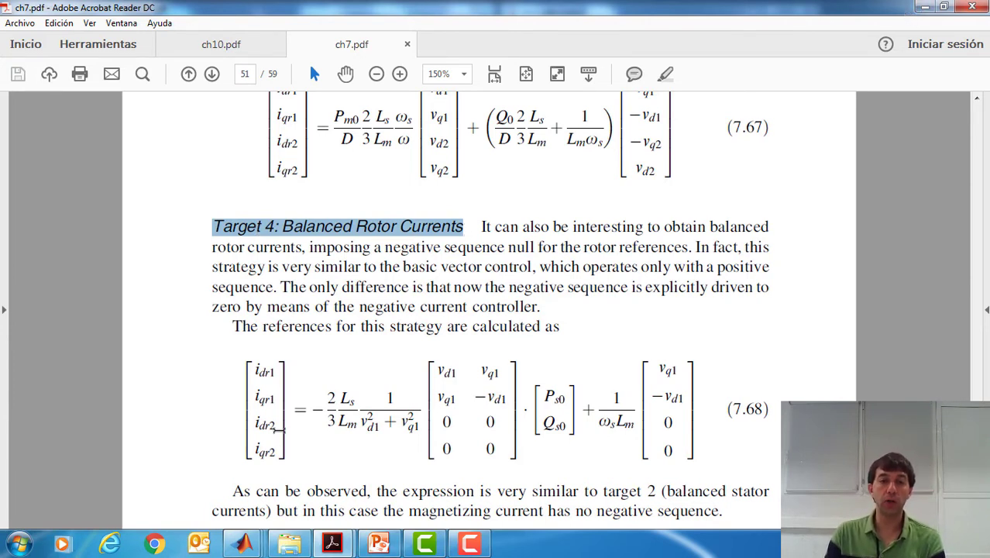
double_click(265, 425)
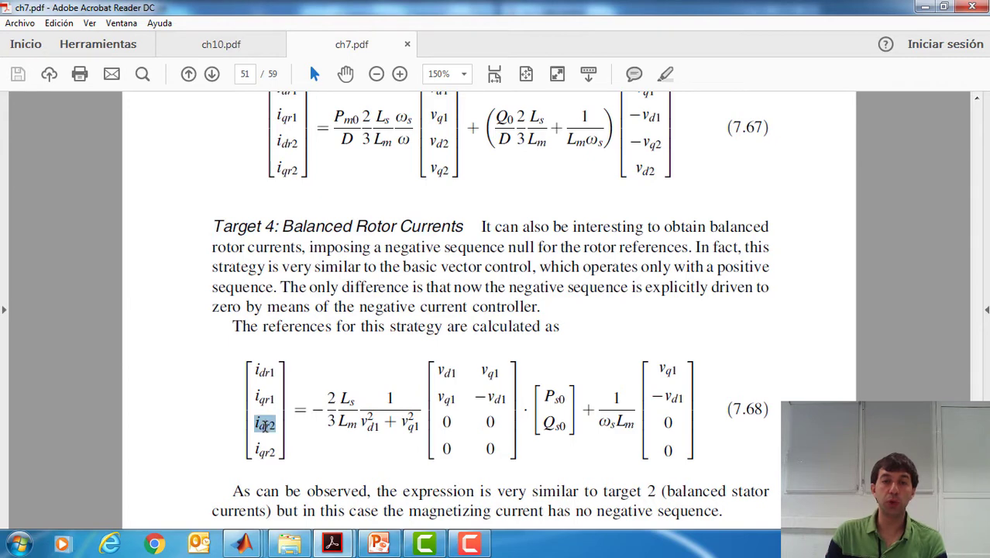
double_click(268, 451)
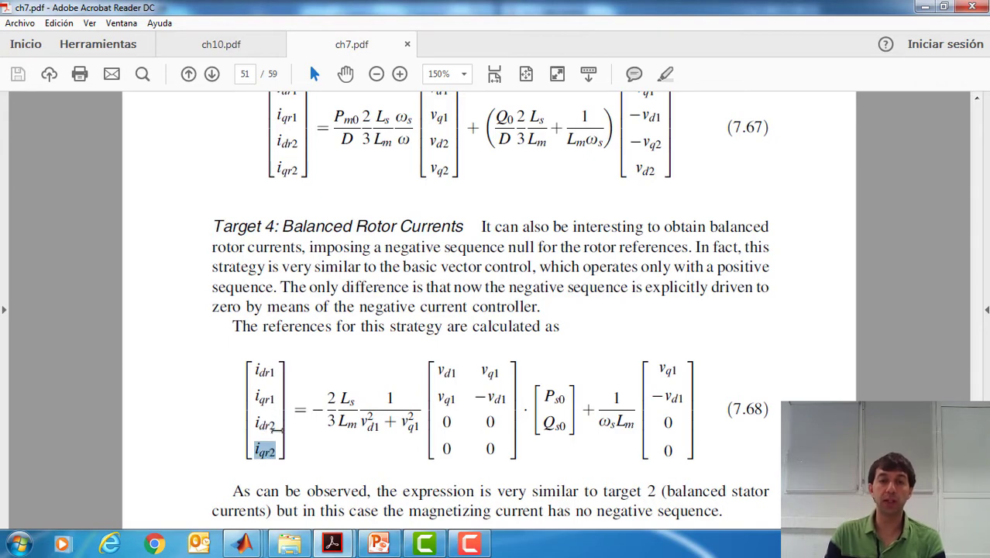
click(925, 7)
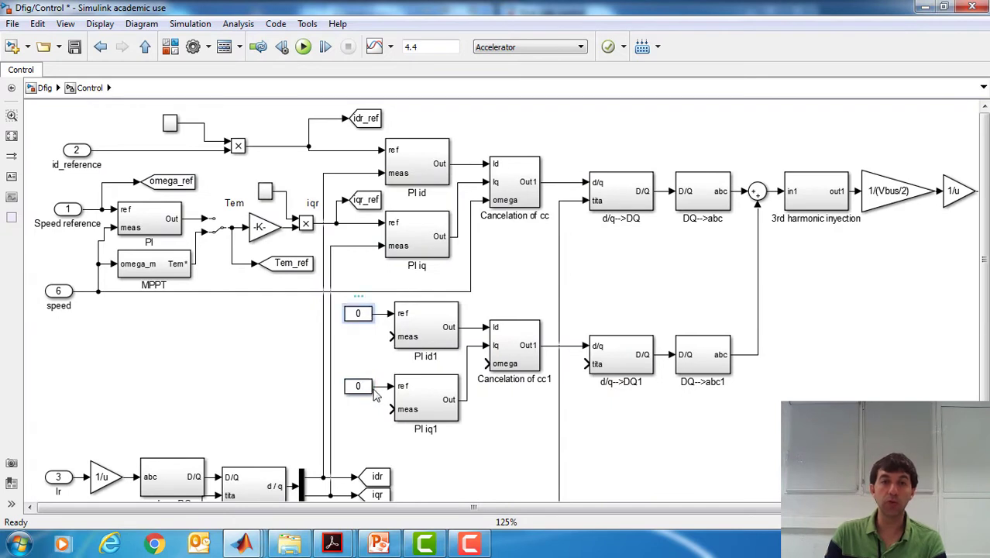
Nudge the upper and lower 0 constant blocks left so they sit vertically aligned.
click(360, 319)
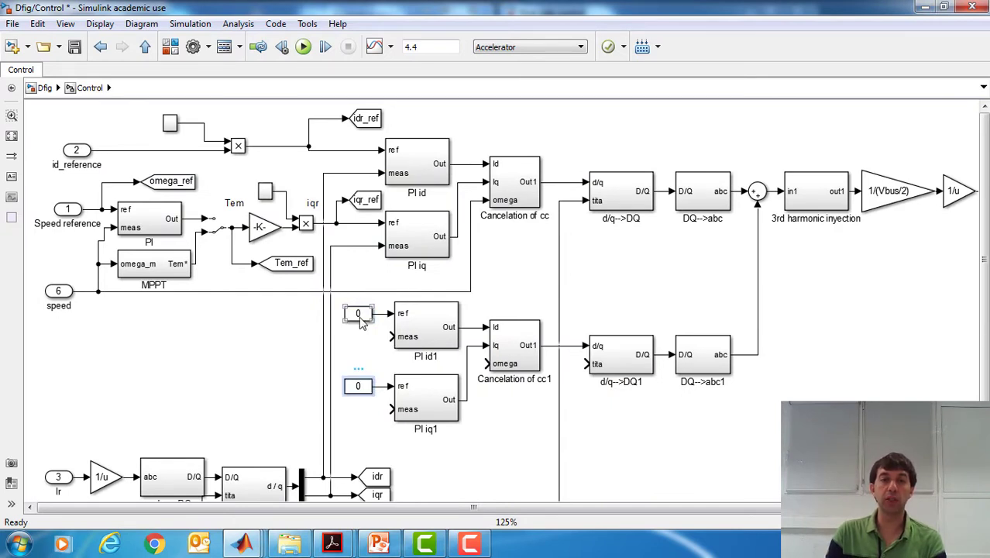
drag(361, 324, 351, 324)
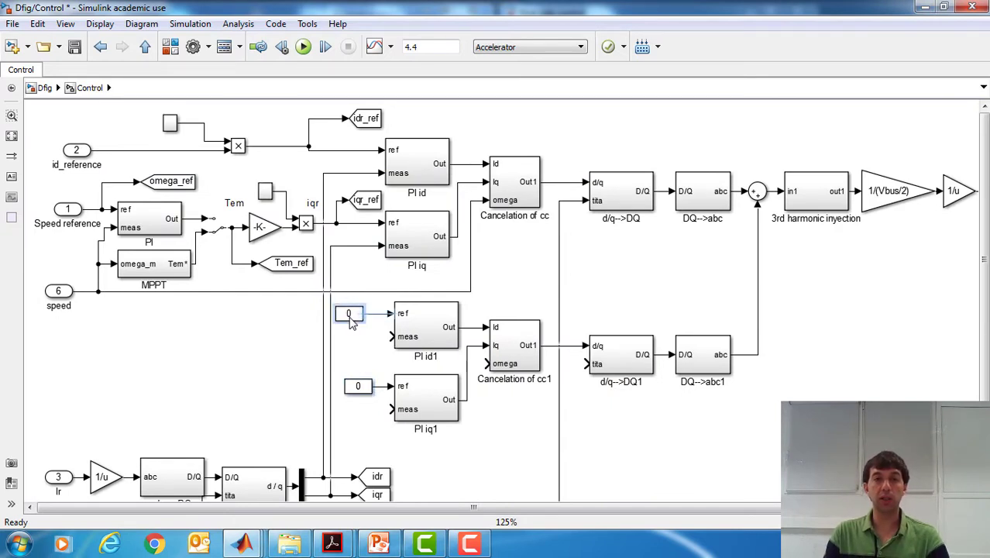
click(359, 389)
drag(360, 392, 350, 391)
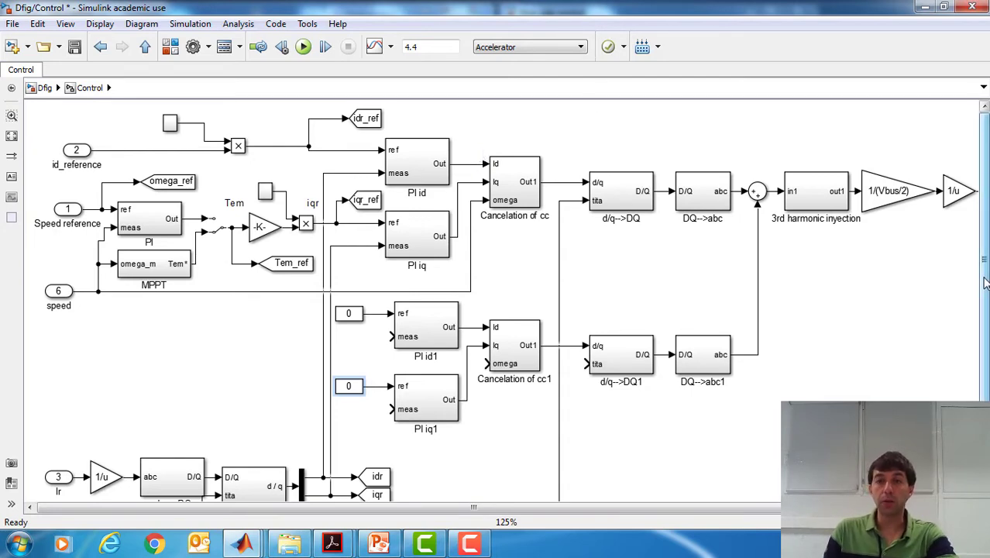
mouse_move(983, 271)
mouse_down()
mouse_move(983, 341)
mouse_move(983, 270)
mouse_up()
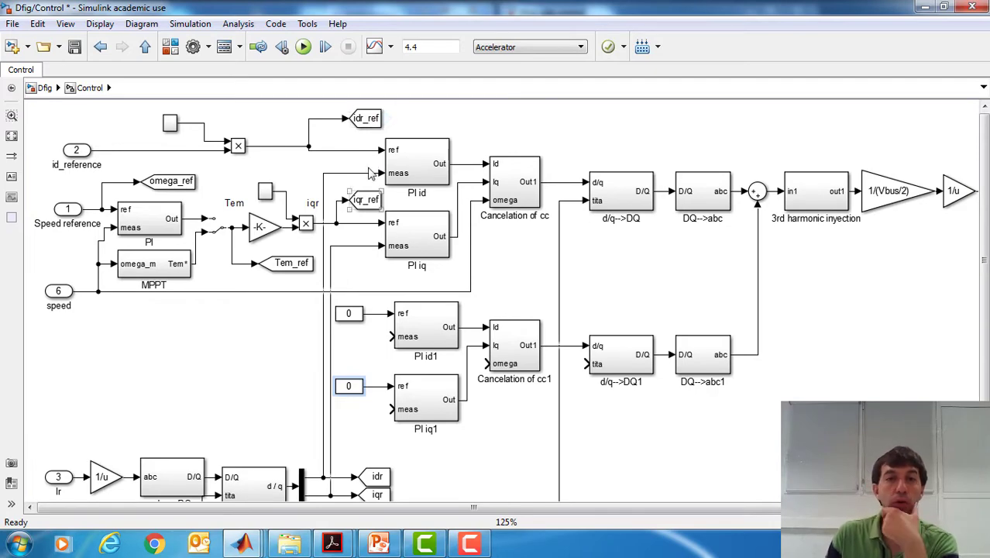
Rename the idr_ref Goto tag to idrp_ref.
click(379, 119)
double_click(380, 120)
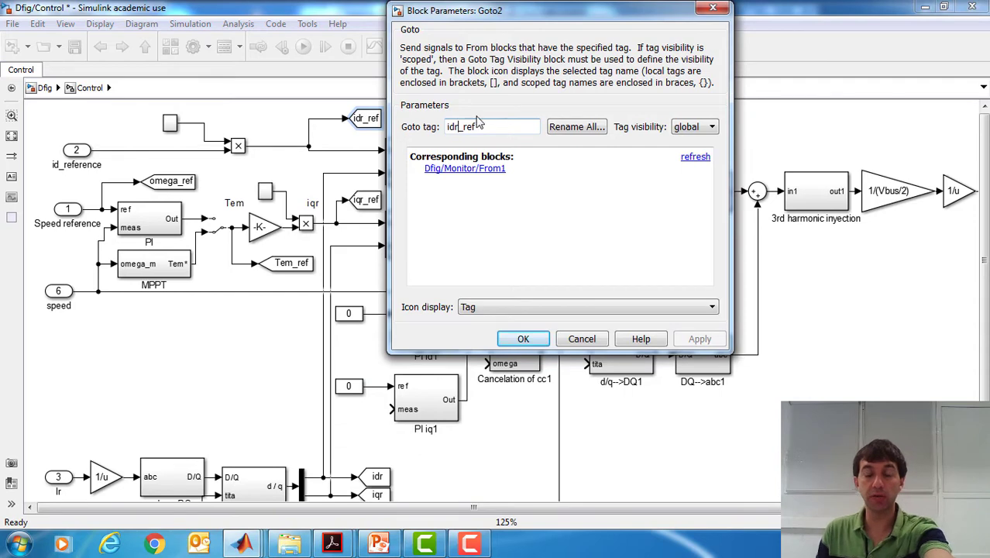
text(p)
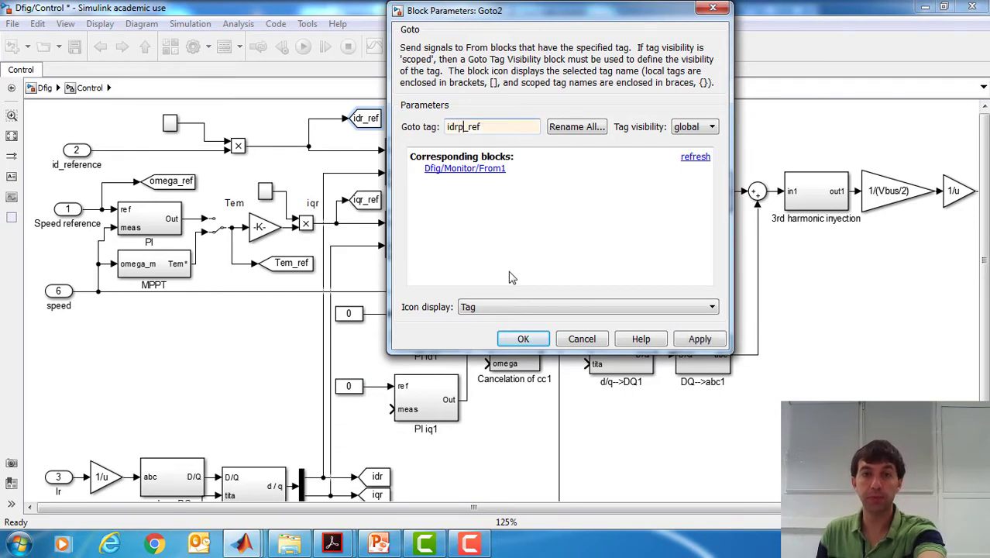
click(523, 338)
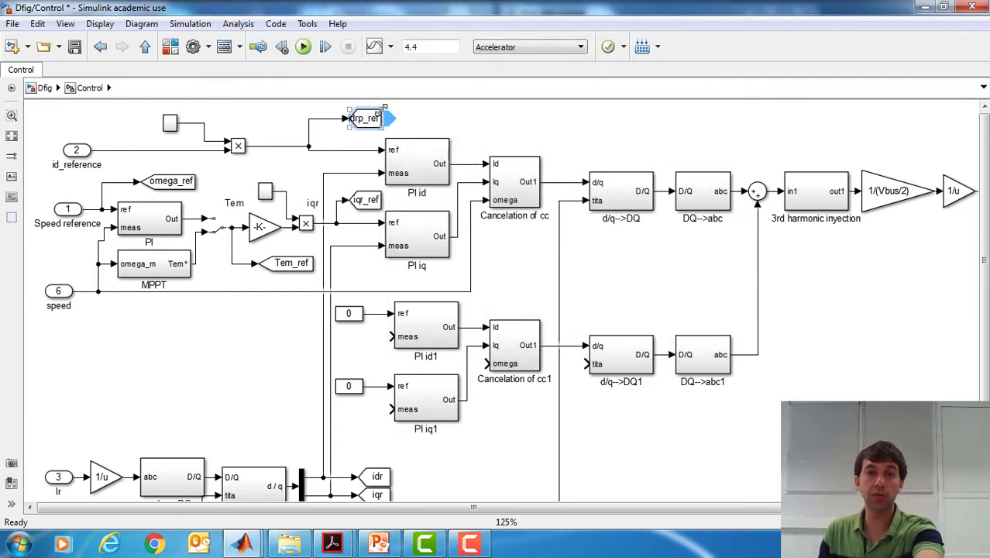
Rename iqr_ref to iqpr_ref, widen it, and place an idrp_ref copy below PI iq.
double_click(366, 200)
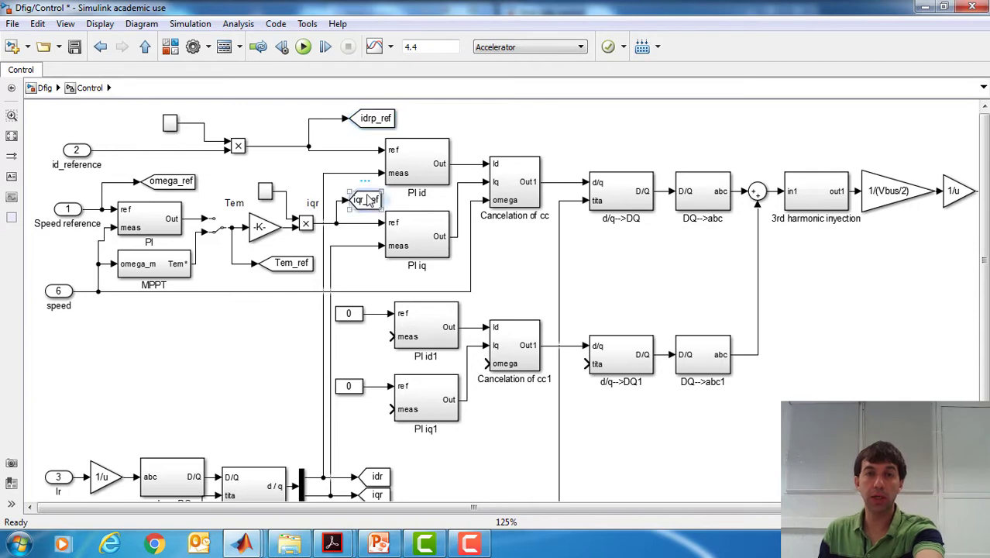
double_click(457, 149)
click(457, 149)
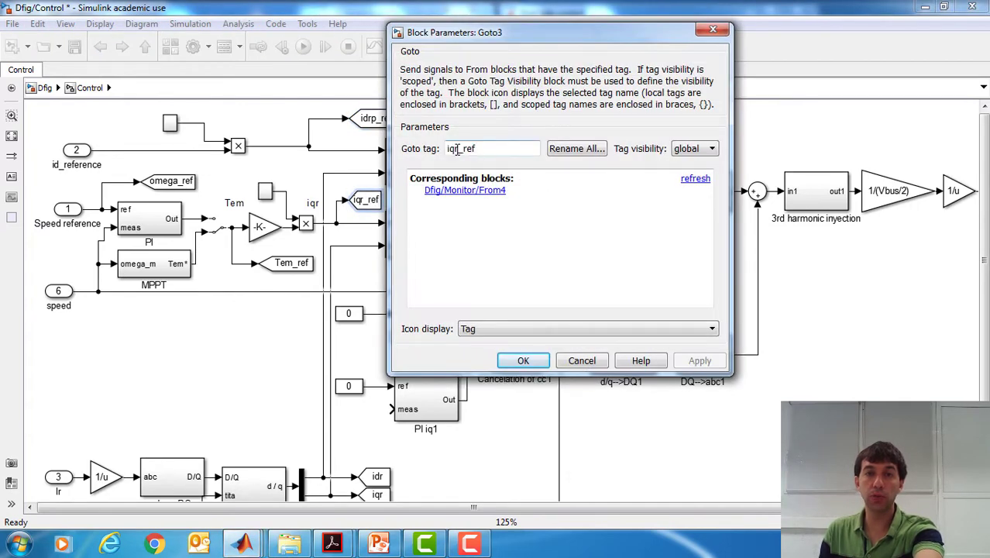
text(p)
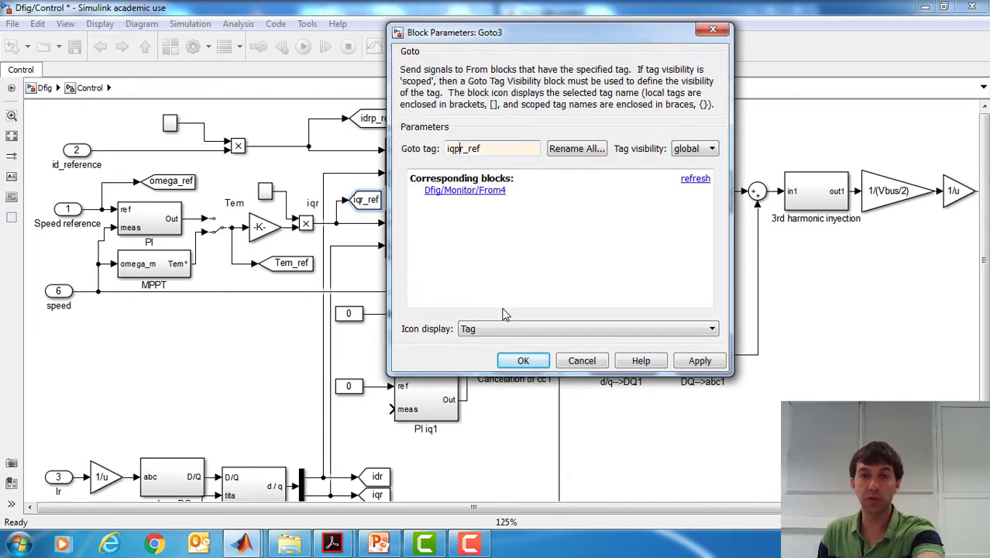
click(522, 360)
drag(380, 191, 393, 190)
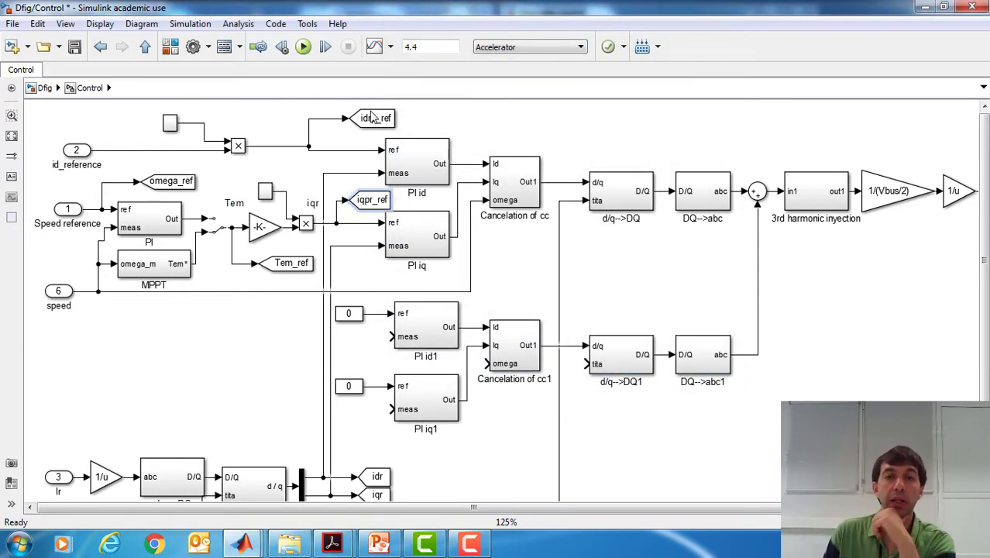
drag(373, 118, 383, 137)
mouse_move(423, 266)
mouse_down()
mouse_move(422, 301)
mouse_move(412, 288)
mouse_move(372, 313)
mouse_up()
Move the lower chain down, place the tag copy above PI id1, and rename it idrn_ref.
click(419, 283)
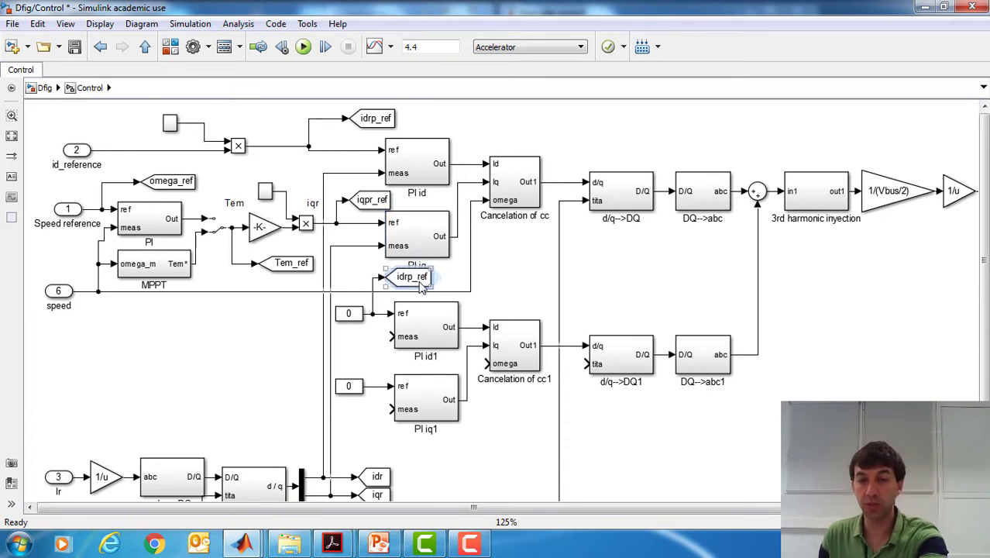
drag(423, 286, 423, 291)
drag(740, 426, 348, 326)
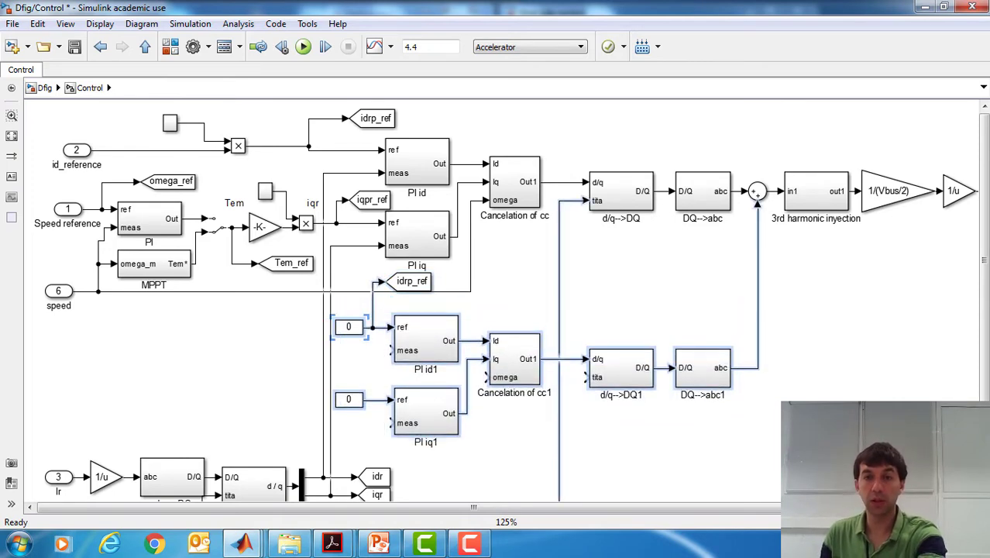
drag(416, 283, 416, 305)
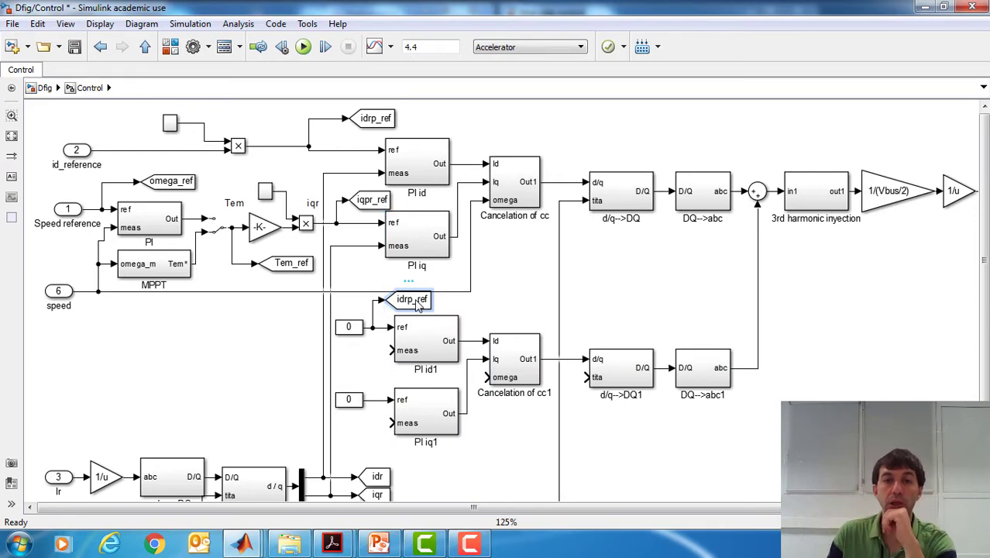
double_click(416, 305)
double_click(510, 248)
click(511, 248)
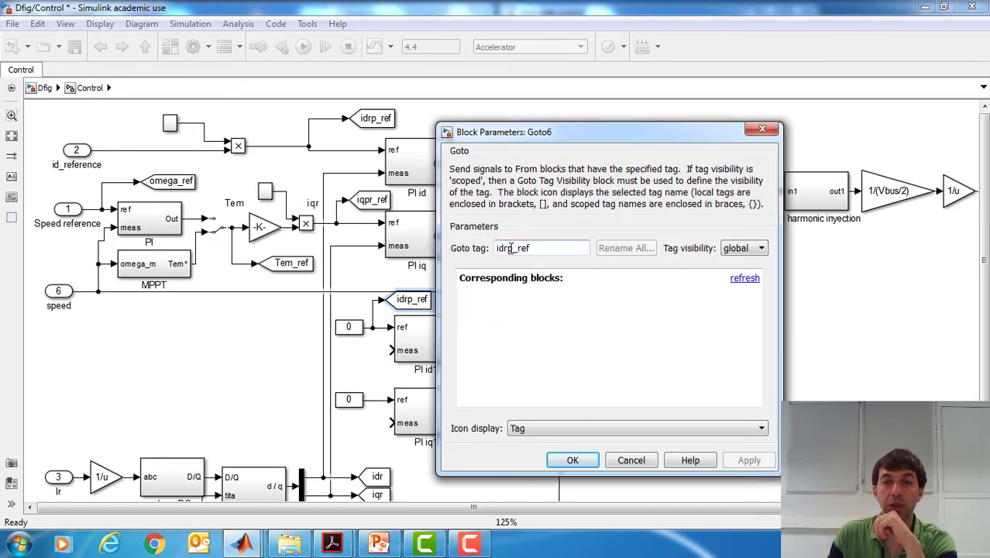
text(n)
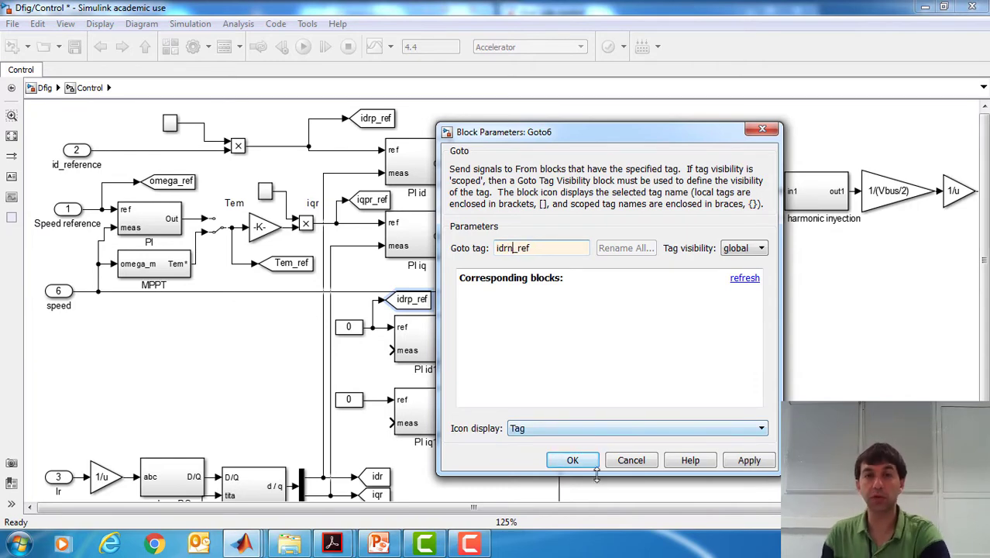
key(Delete)
click(573, 460)
click(419, 306)
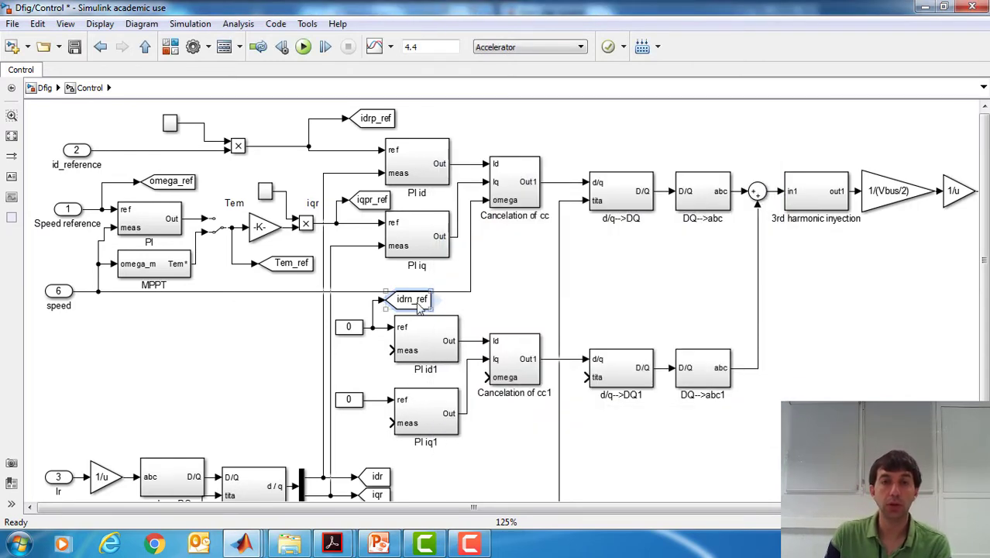
Correct the iqpr_ref Goto tag to read iqrp_ref.
click(379, 203)
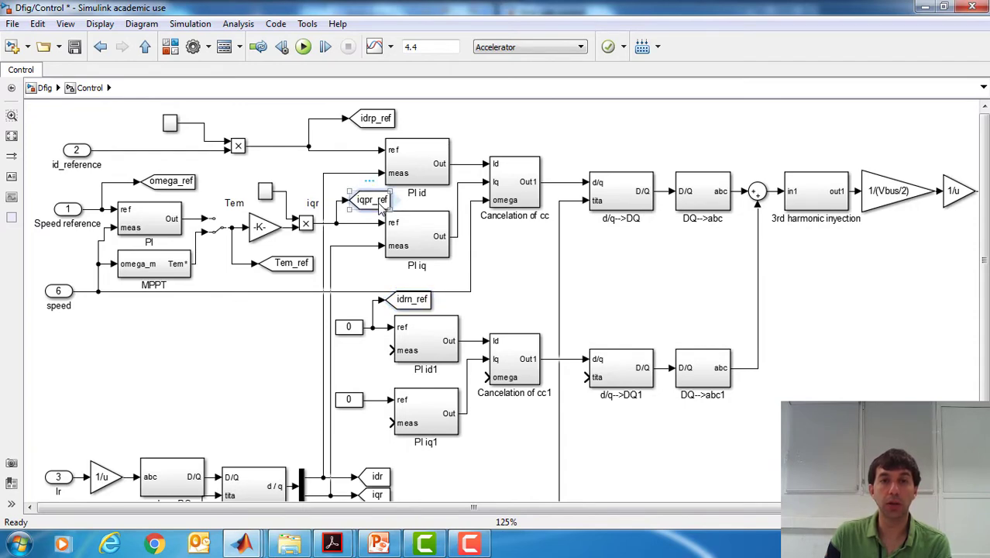
double_click(380, 202)
double_click(470, 148)
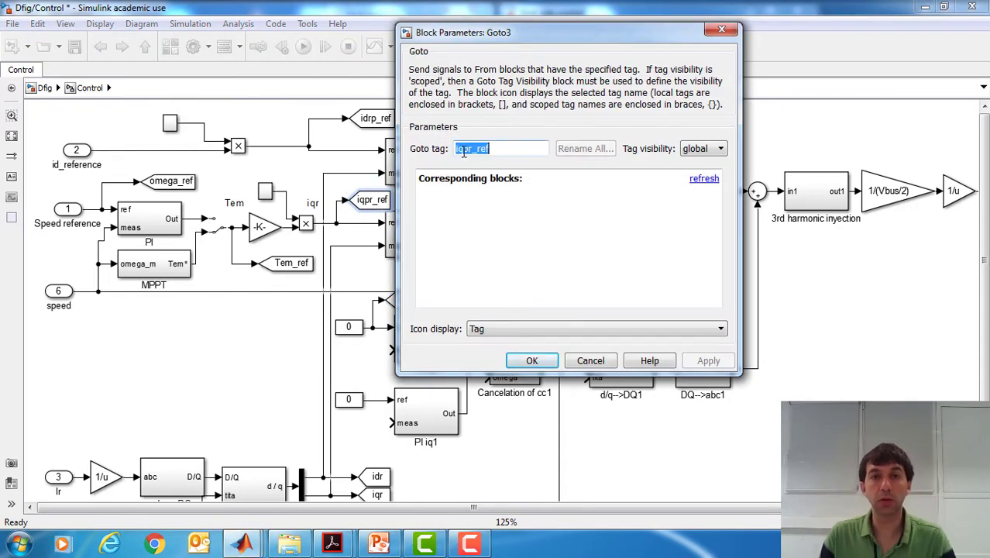
click(467, 148)
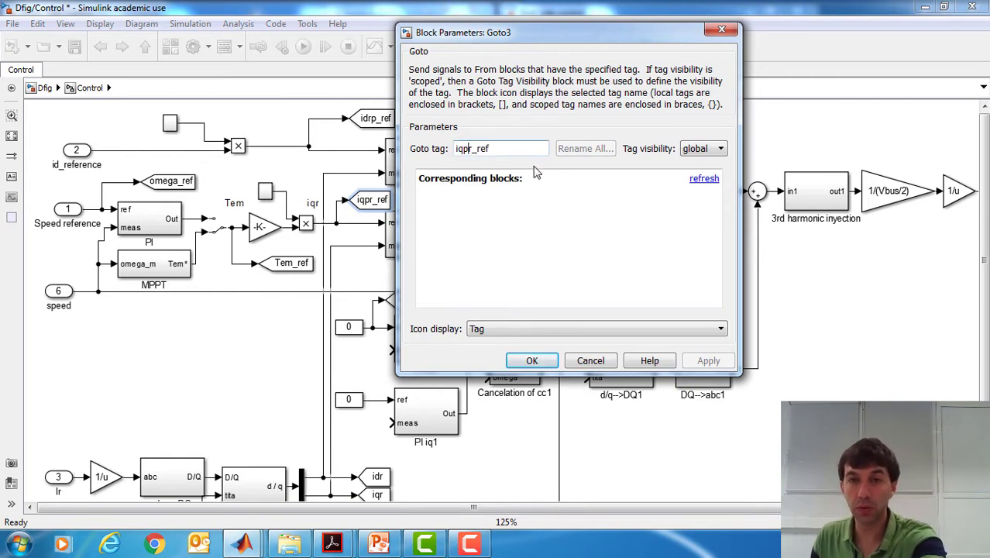
key(BackSpace)
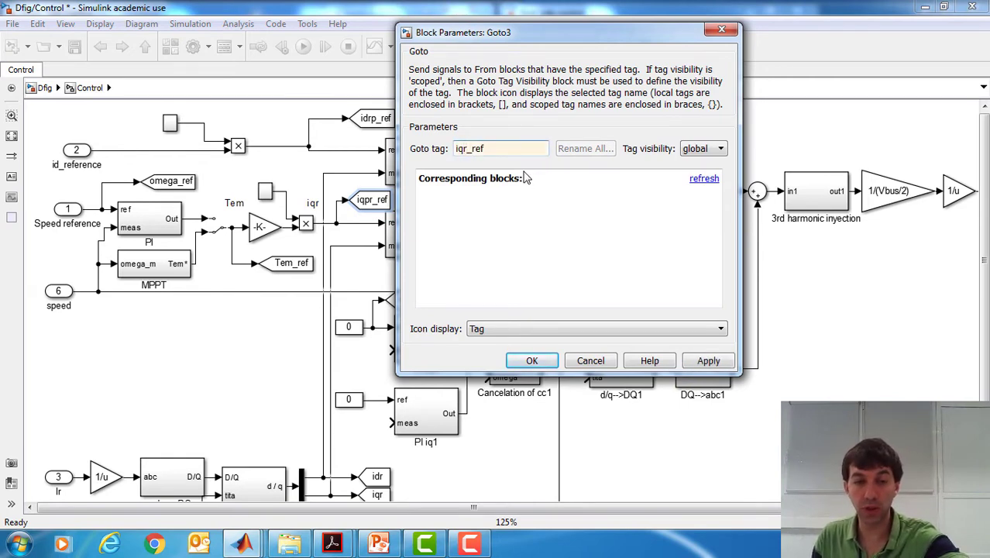
text(p)
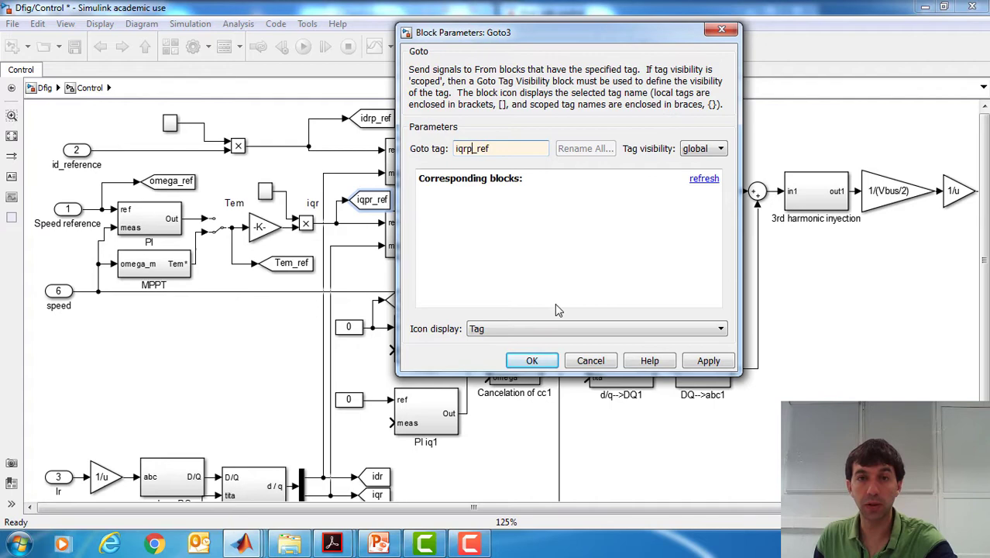
click(531, 361)
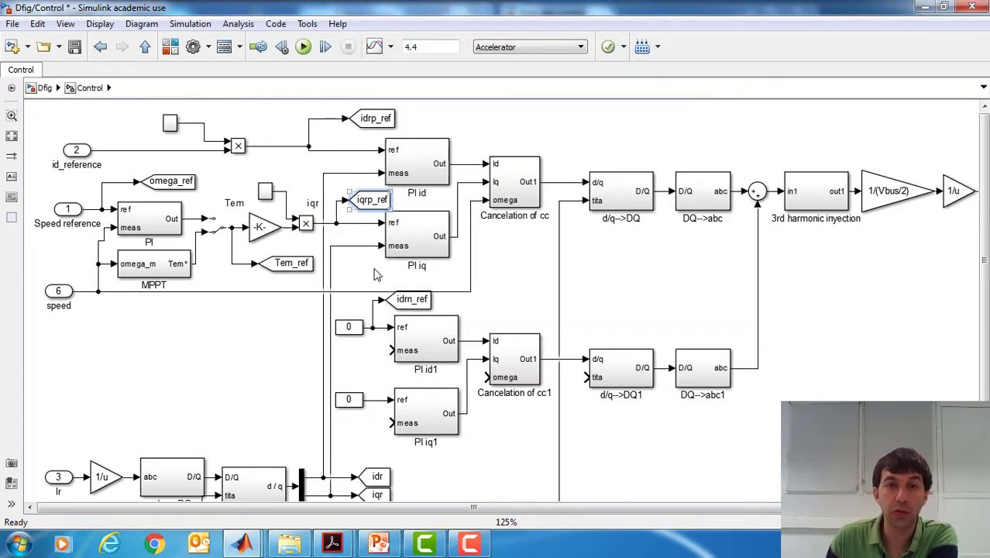
Copy the idrn_ref Goto, delete the PI id and PI iq meas lines, and shift the 0 constants left.
drag(415, 301, 407, 376)
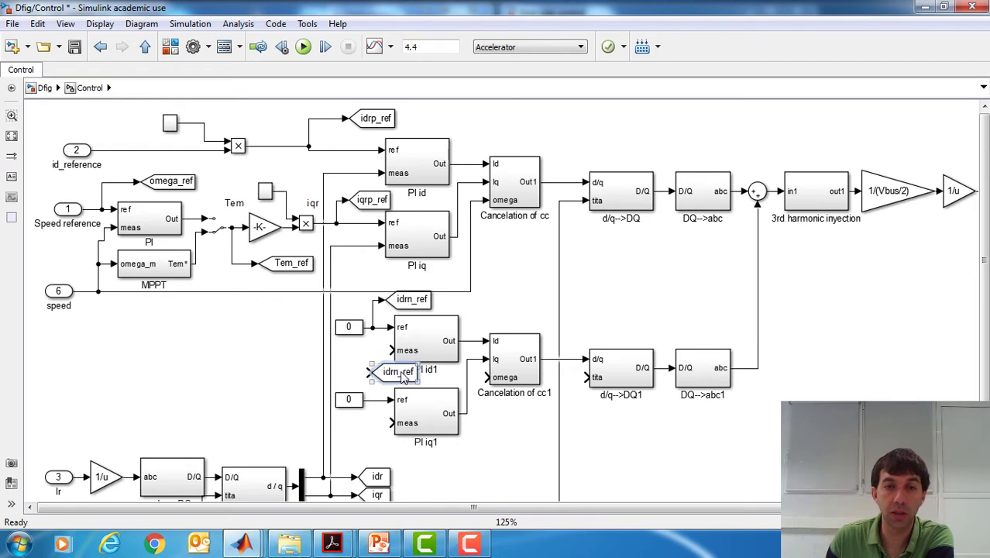
click(361, 405)
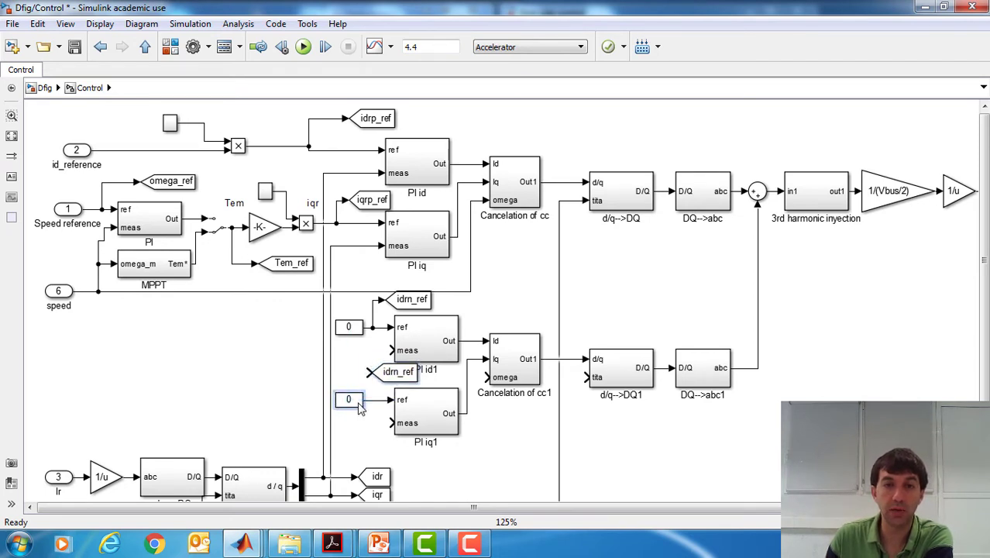
click(331, 375)
key(Delete)
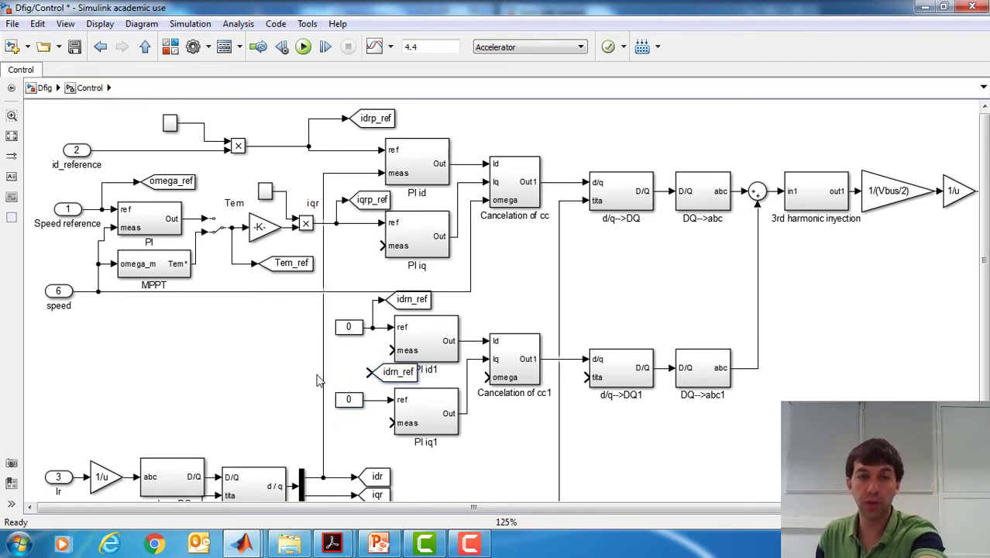
key(Delete)
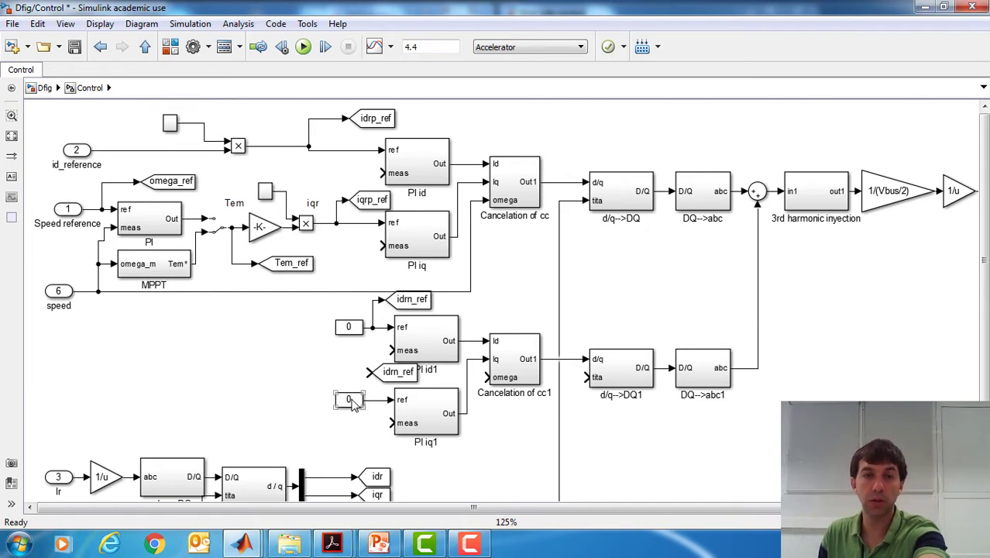
drag(348, 400, 303, 400)
drag(347, 328, 299, 327)
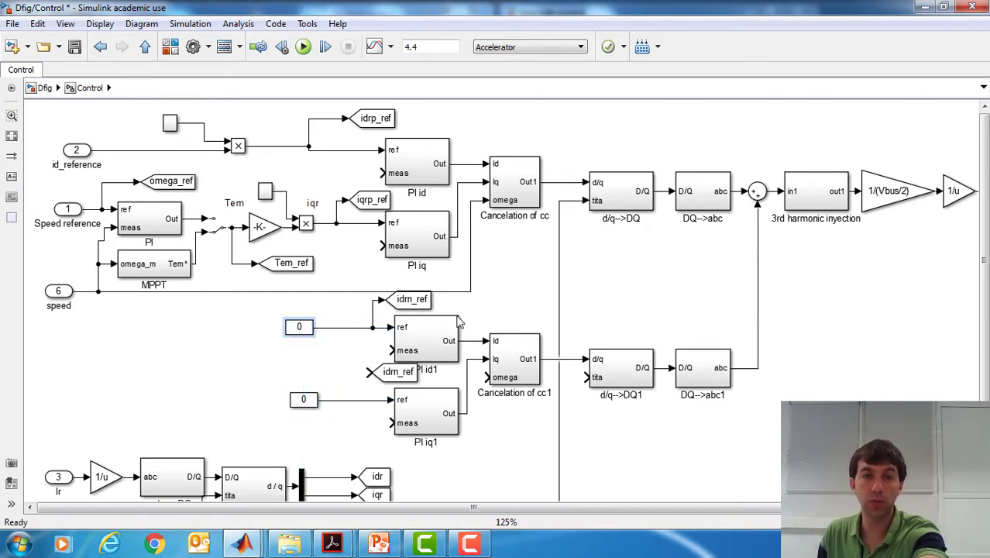
click(377, 322)
drag(377, 321, 344, 322)
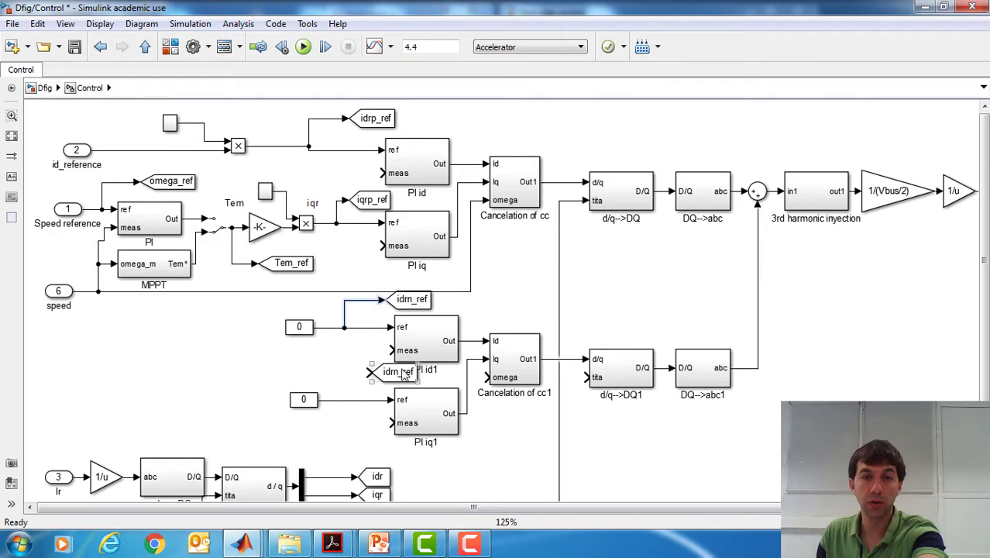
Attach the Goto copy to PI iq1's zero reference and rename it iqrn_ref.
drag(395, 374, 333, 400)
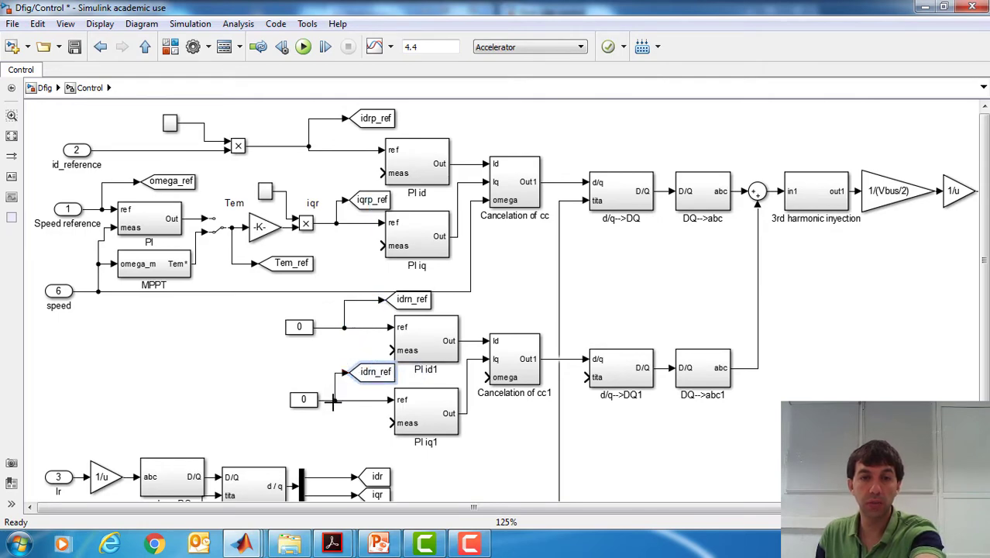
double_click(374, 383)
double_click(465, 300)
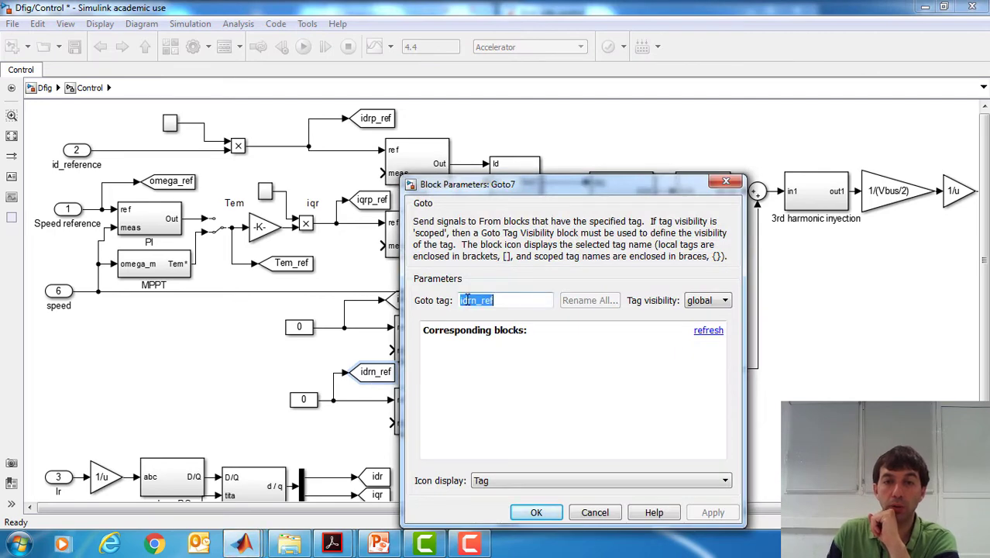
click(463, 301)
key(Delete)
text(q)
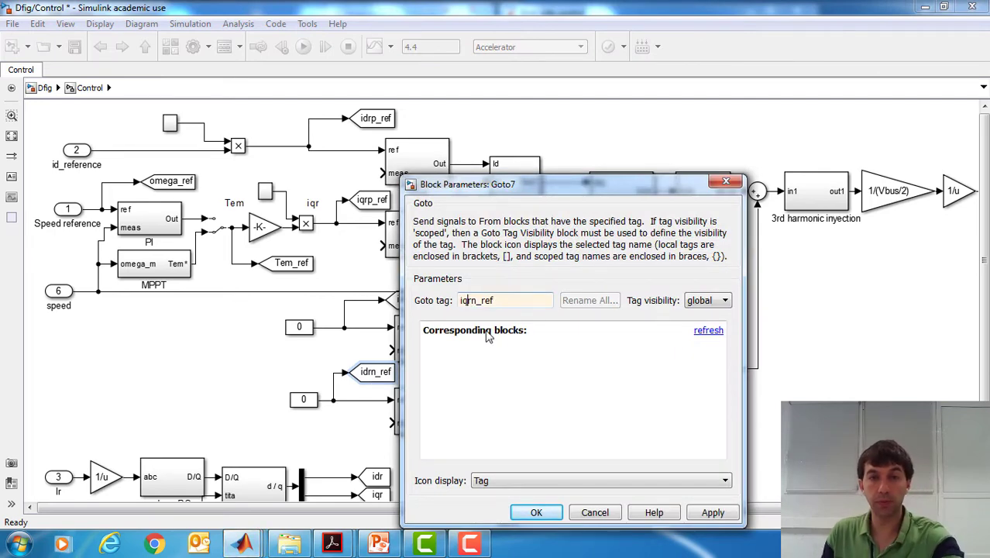
click(536, 512)
click(615, 449)
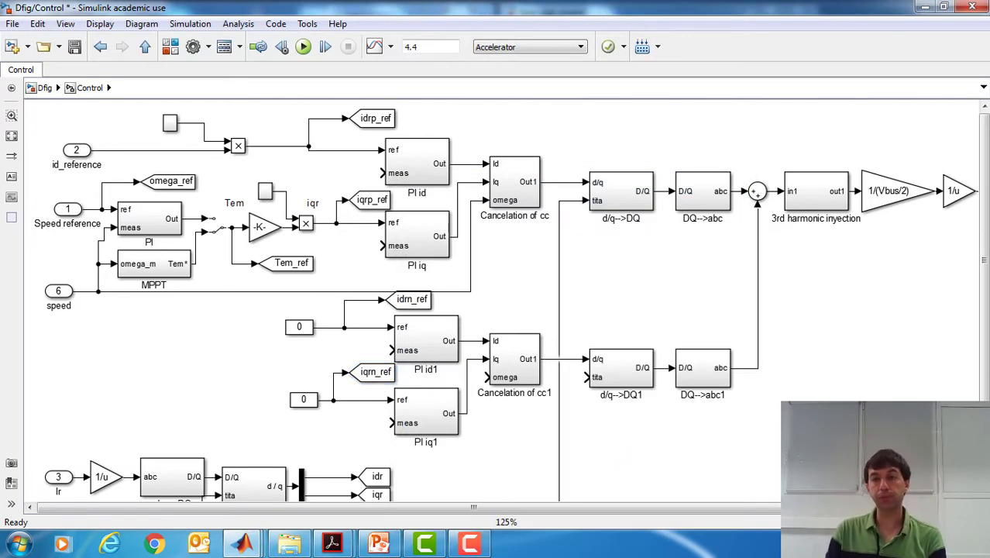
Nudge the abc->DQ block slightly left and save the Dfig model.
scroll(642, 453, down, 1)
scroll(511, 300, down, 4)
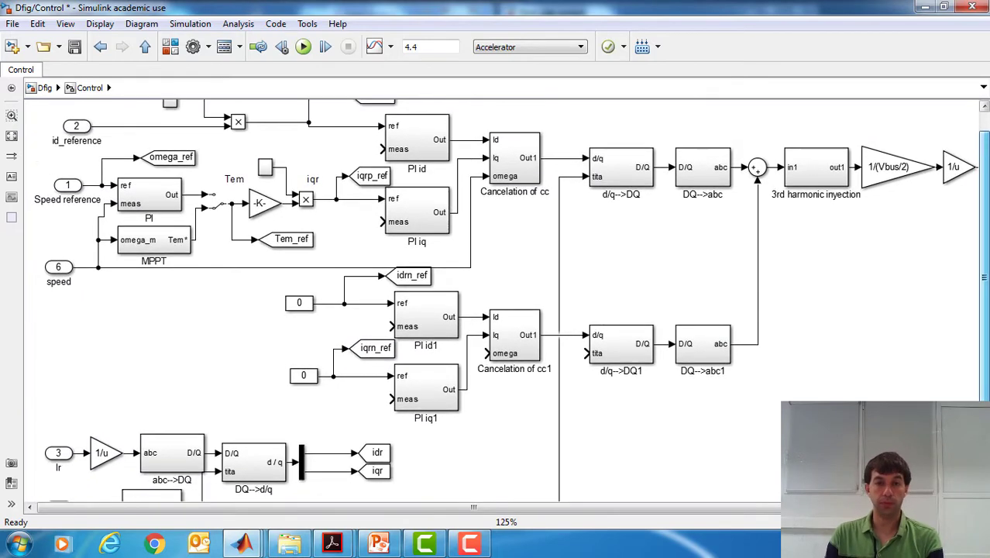
scroll(308, 499, up, 1)
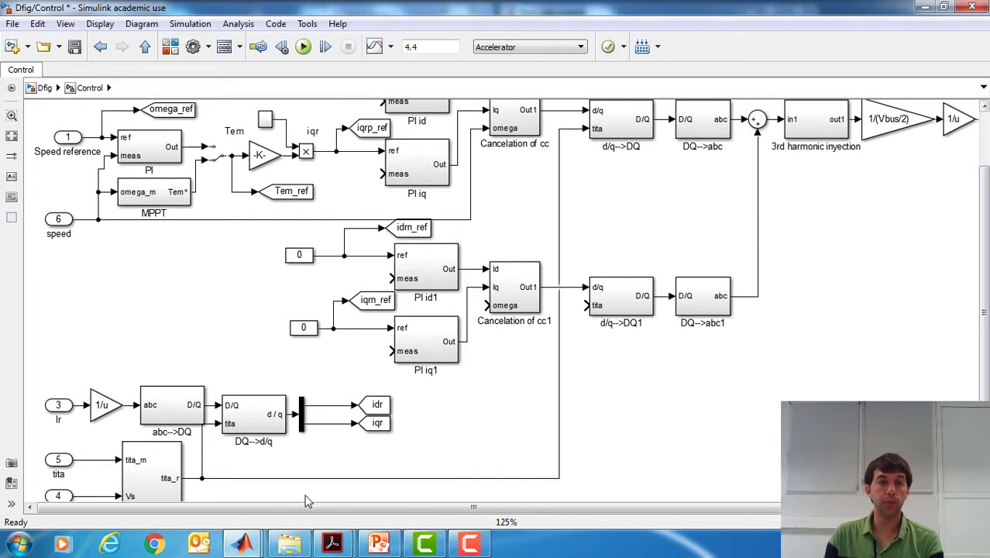
drag(188, 411, 175, 411)
click(512, 426)
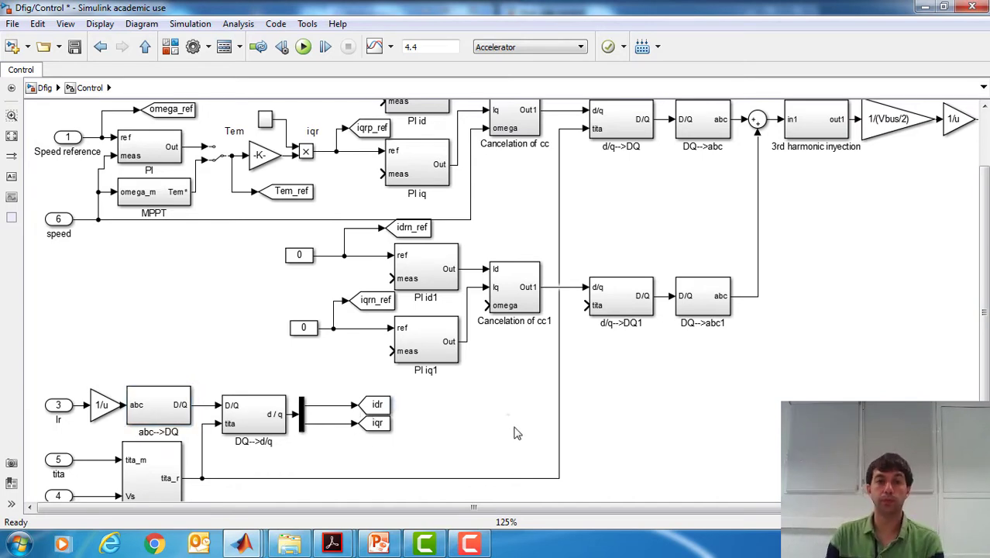
scroll(984, 358, up, 2)
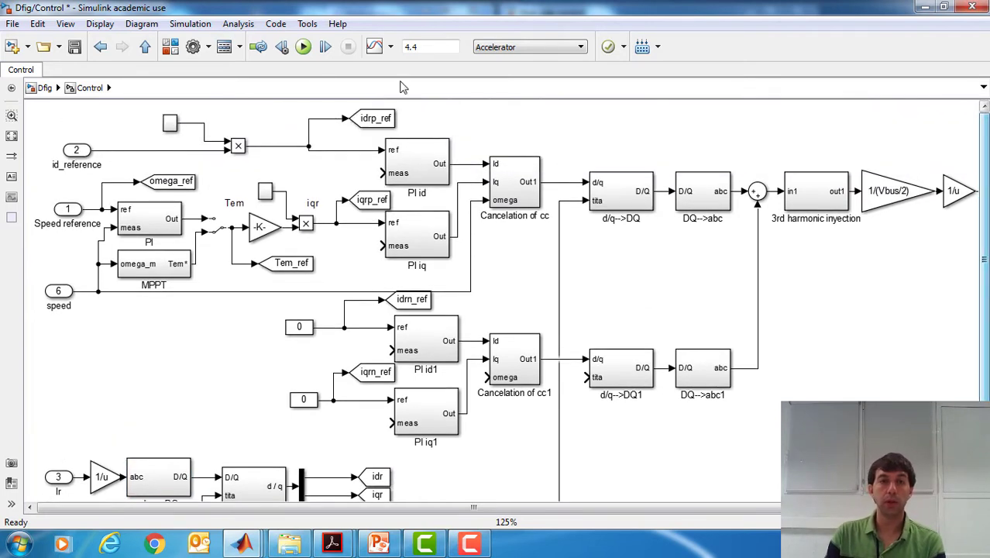
click(75, 46)
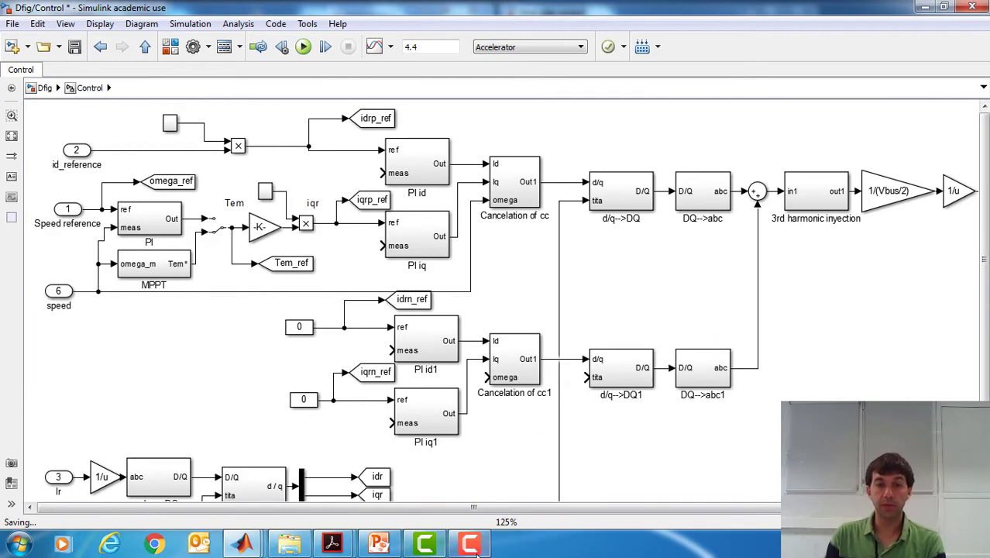
Bring ch10.pdf forward and highlight the j(2θs−θr) exponent and Sequence decomposition label.
mouse_move(335, 547)
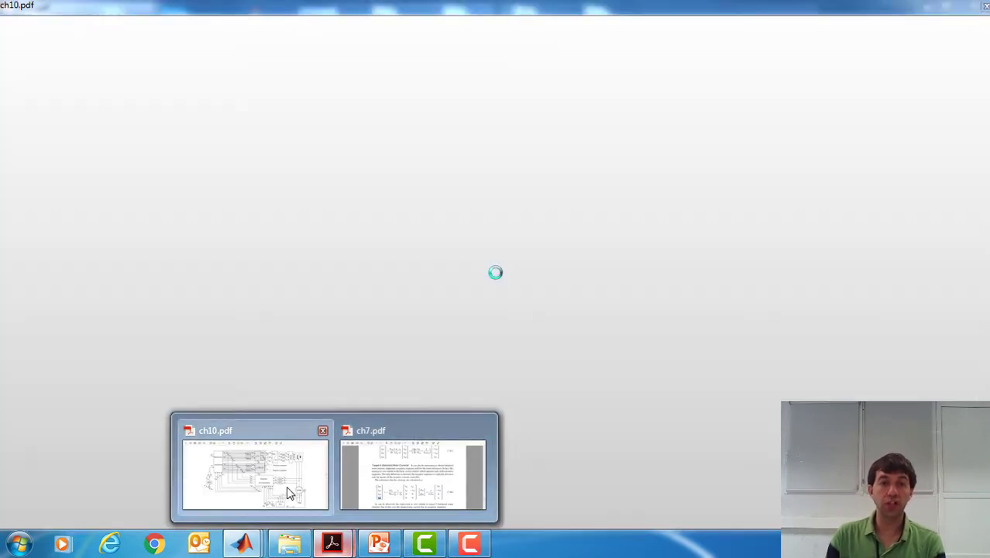
click(288, 493)
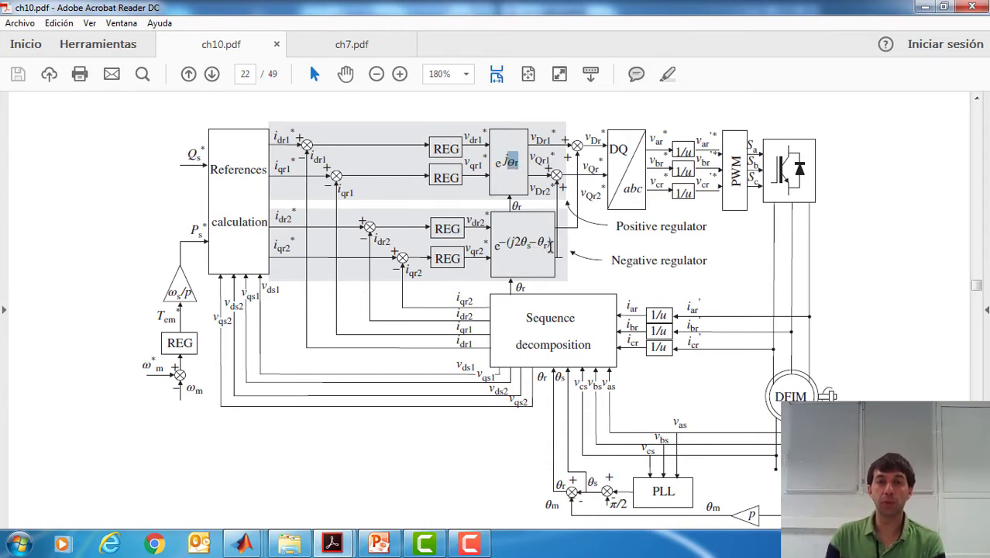
drag(548, 242, 507, 242)
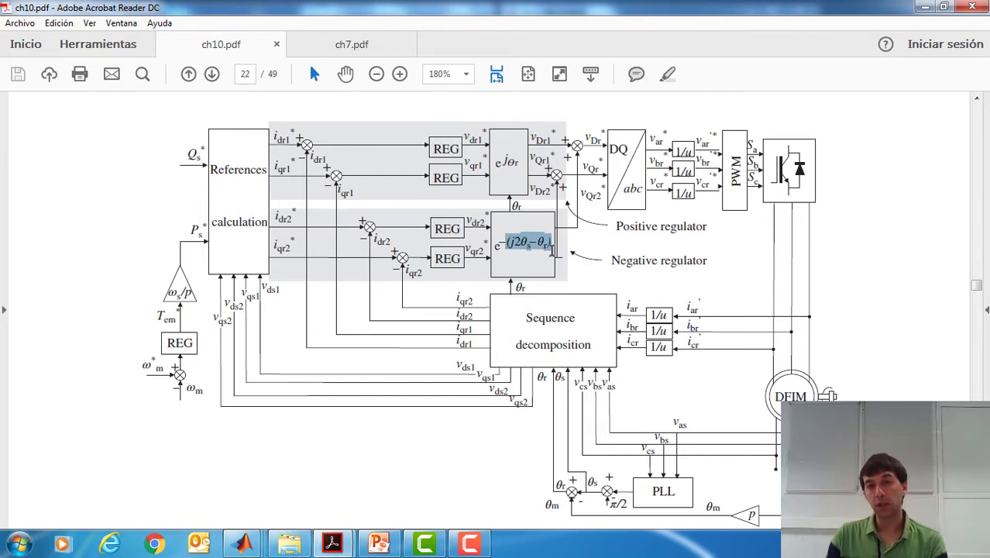
click(604, 338)
drag(567, 335, 542, 325)
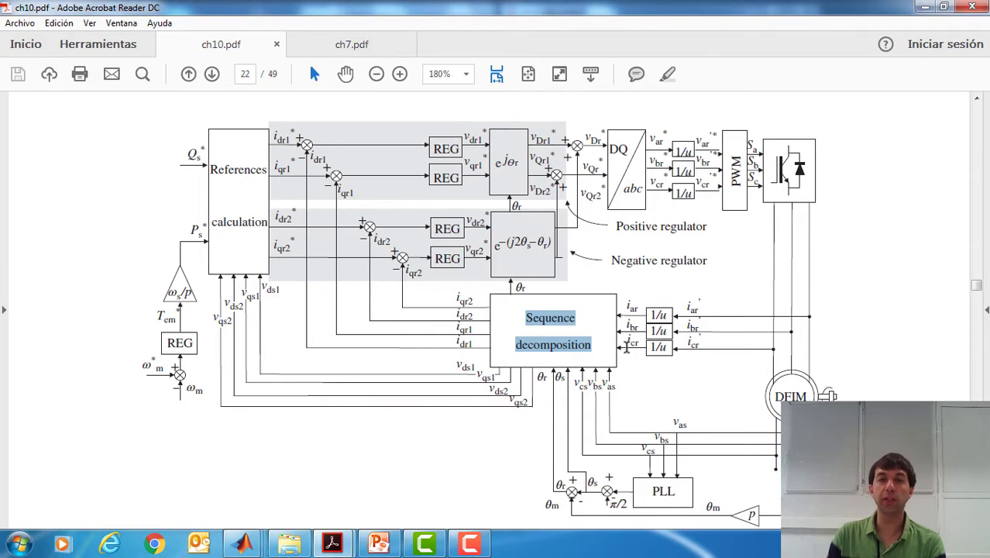
scroll(632, 347, down, 15)
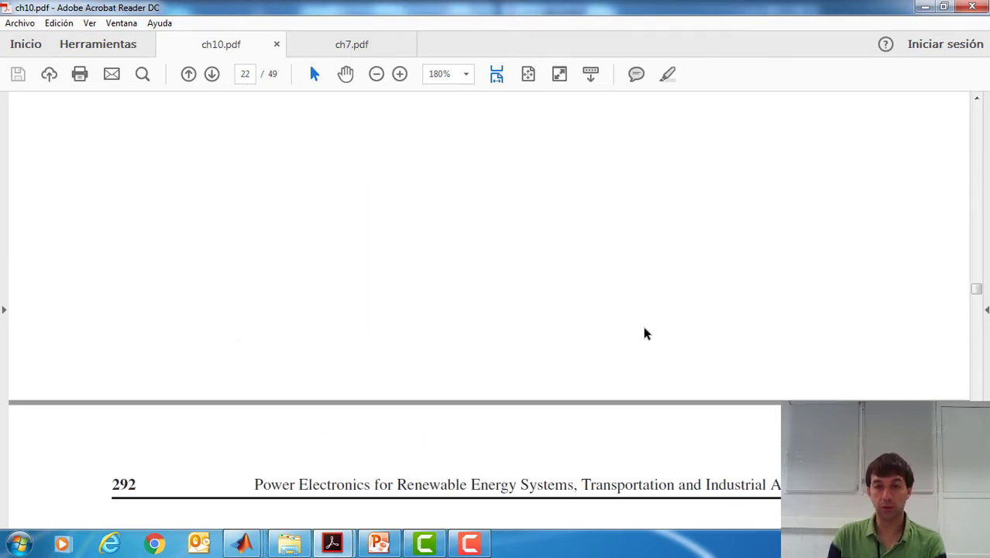
In Figure 10.22, highlight the j(2θs−θr) and −jθr exponents and Filter labels, then mark θs.
scroll(653, 341, down, 15)
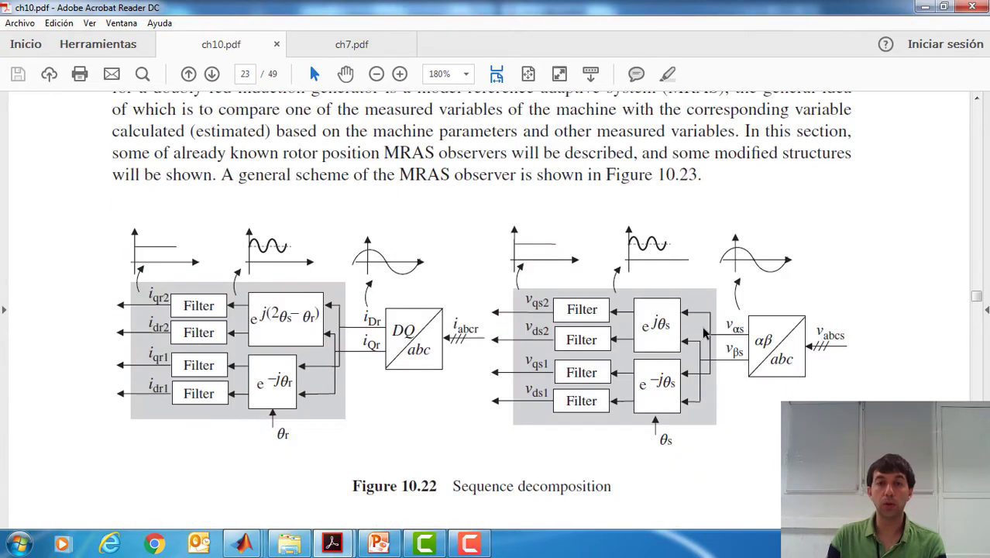
scroll(705, 333, down, 1)
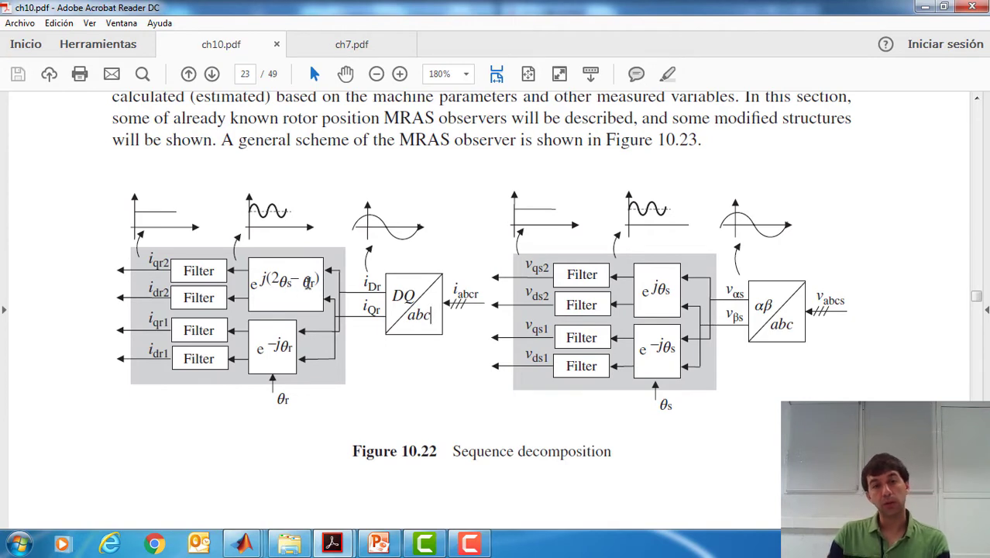
drag(273, 277, 309, 281)
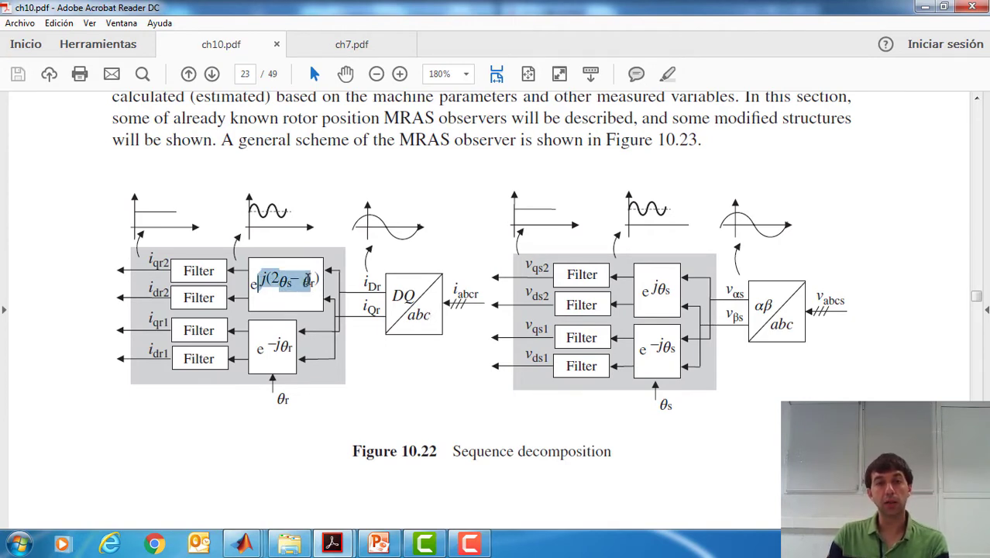
drag(294, 350, 267, 351)
click(314, 376)
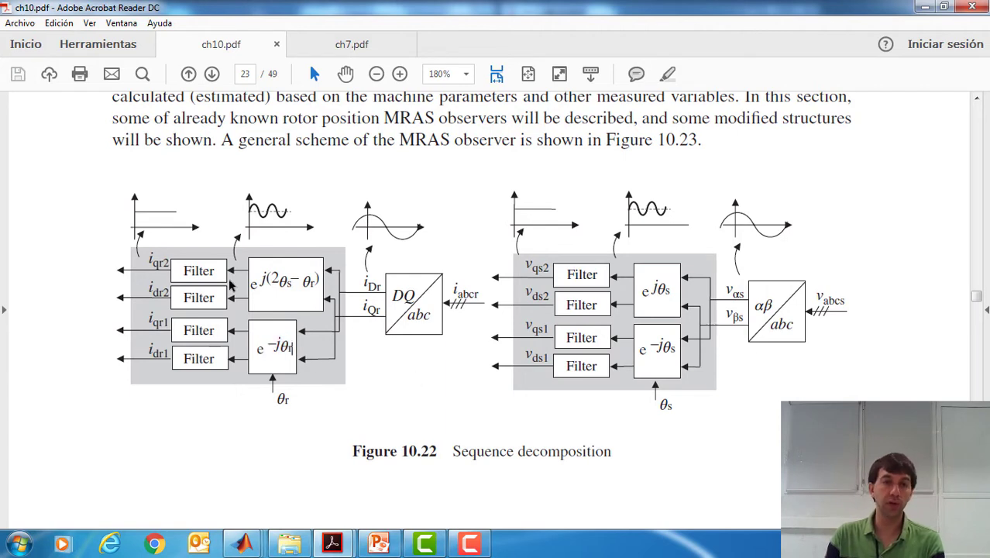
drag(221, 268, 184, 269)
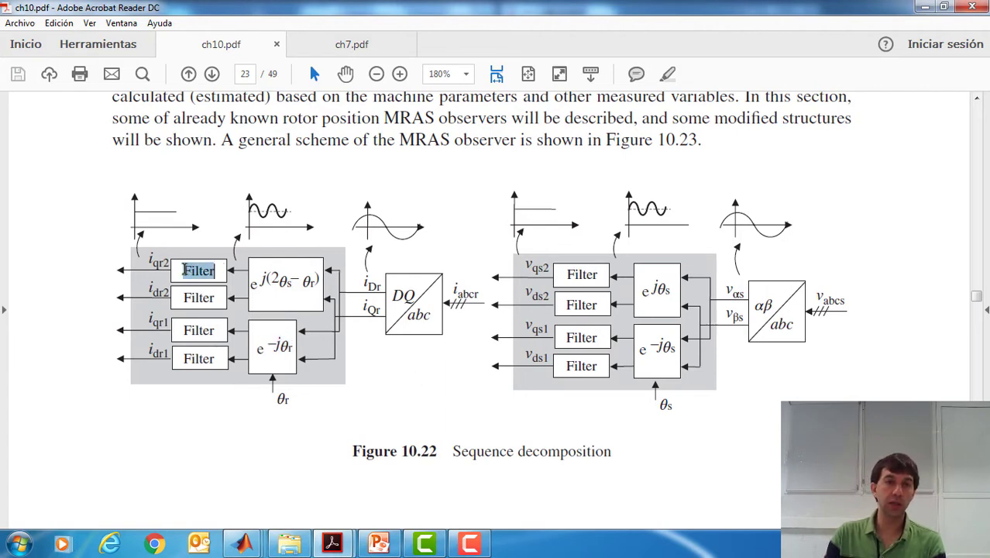
double_click(210, 300)
click(205, 354)
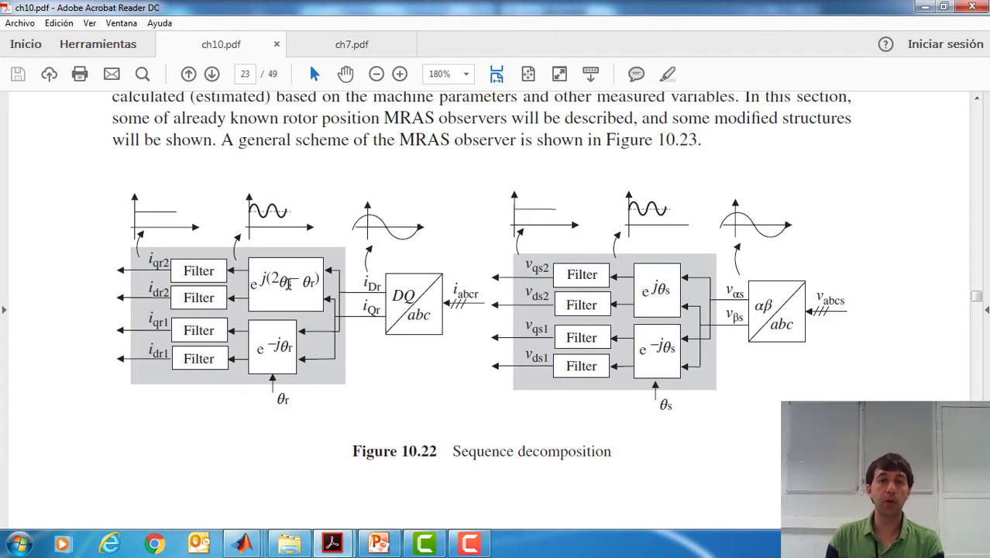
drag(292, 282, 280, 282)
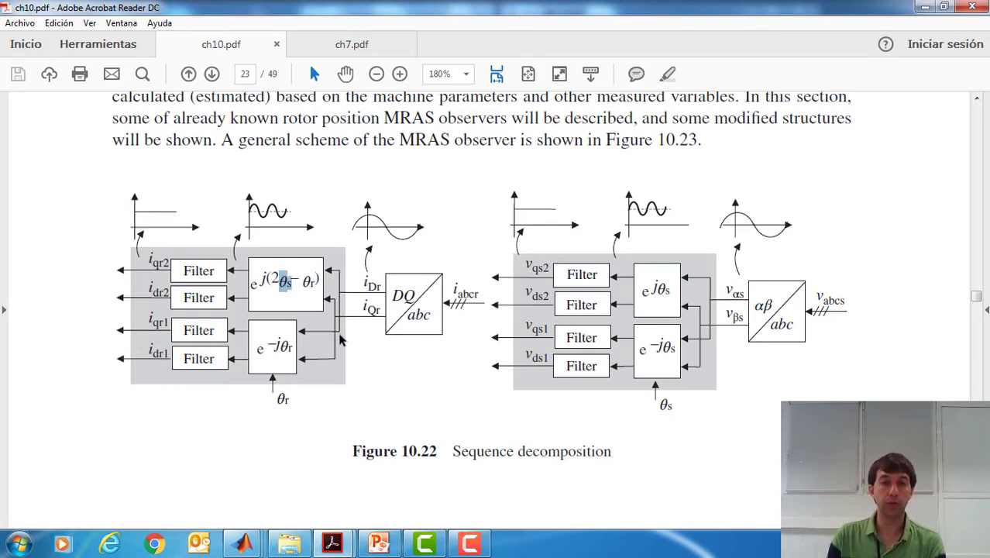
click(927, 7)
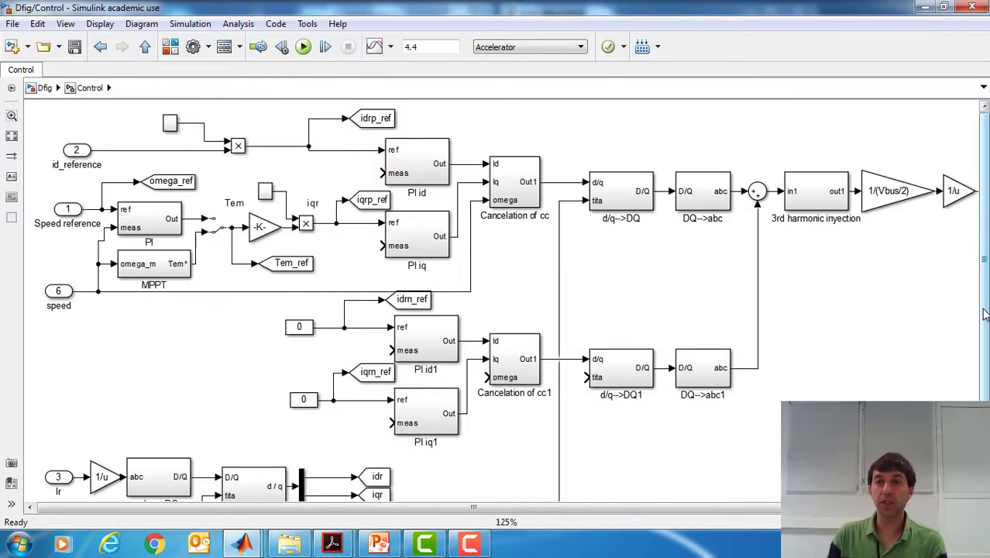
Open the Angle subsystem and move the tita_r outport further right.
drag(984, 314, 984, 395)
click(155, 460)
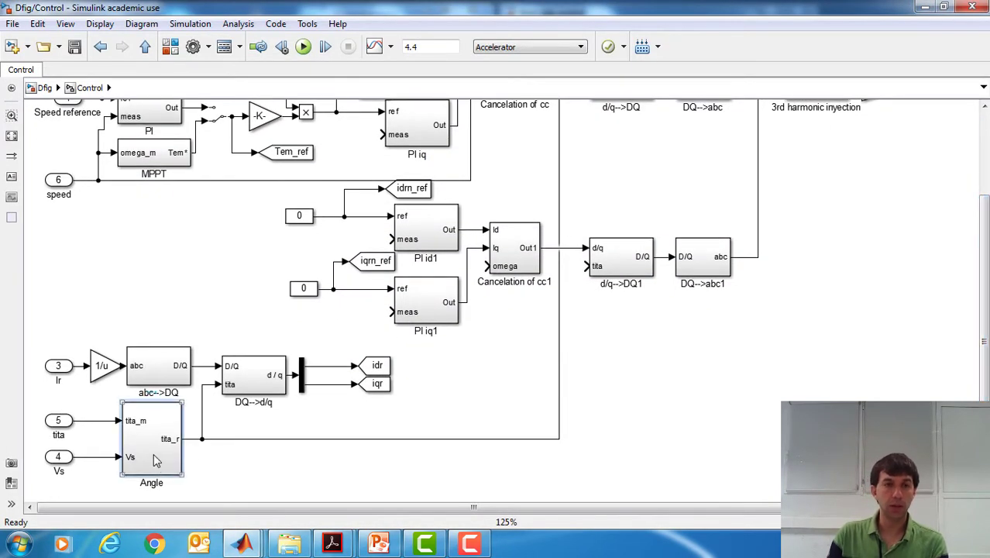
click(106, 367)
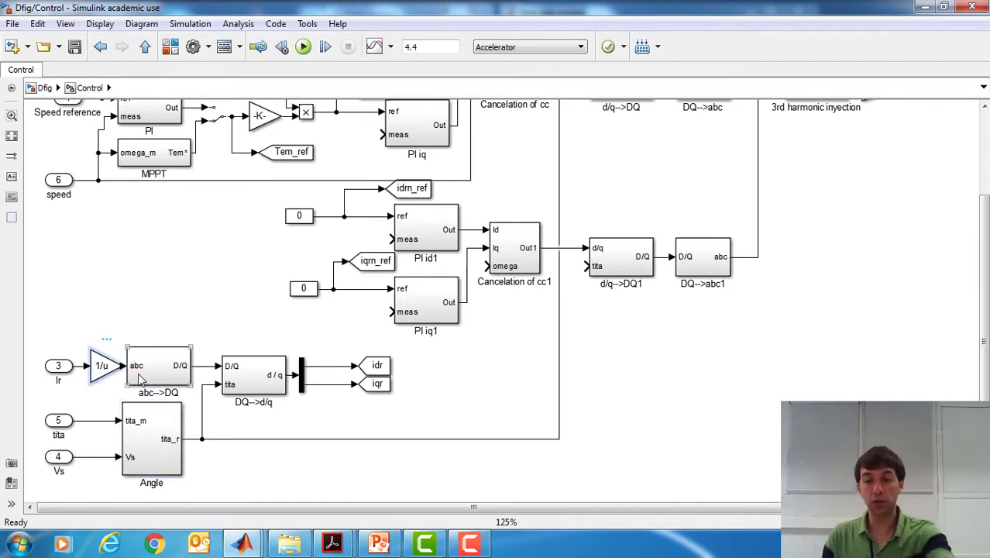
double_click(155, 449)
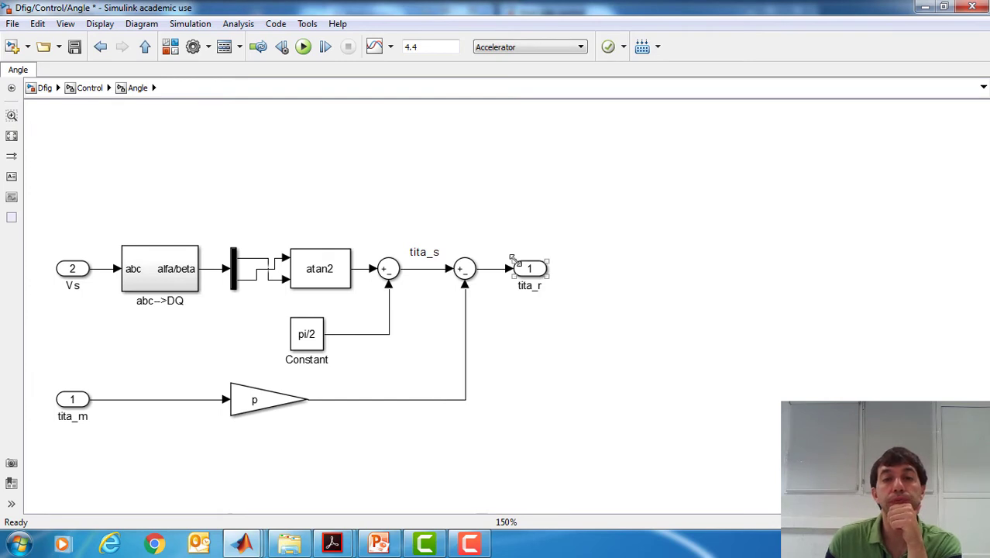
drag(536, 274, 634, 285)
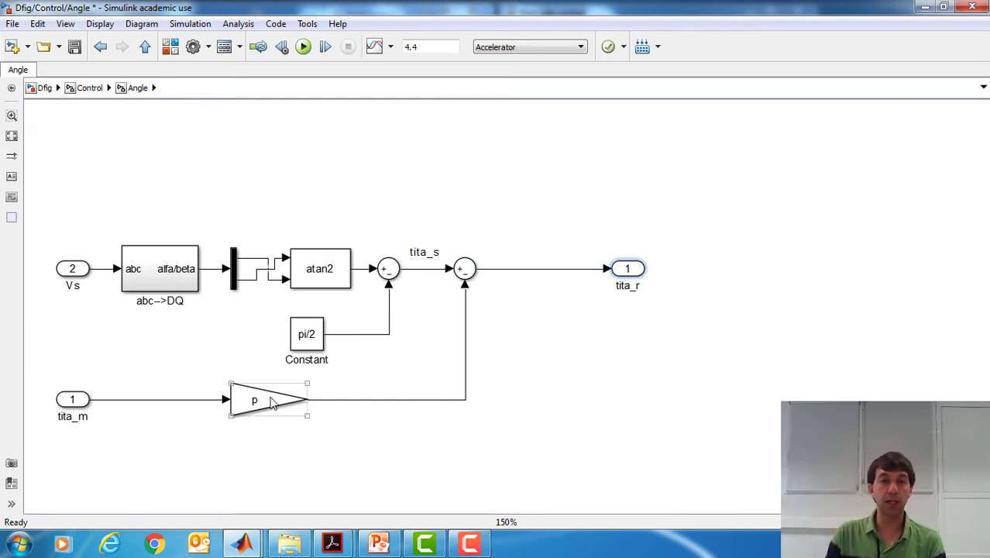
Copy the p gain as a new Gain of 2, resize it, and shift tita_r right.
drag(286, 397, 602, 344)
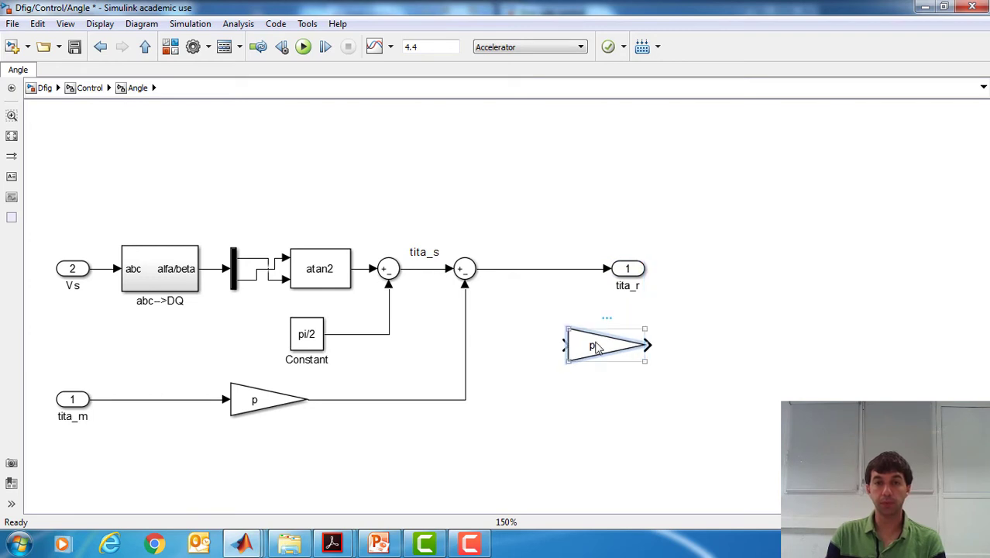
double_click(603, 343)
text(2)
key(Return)
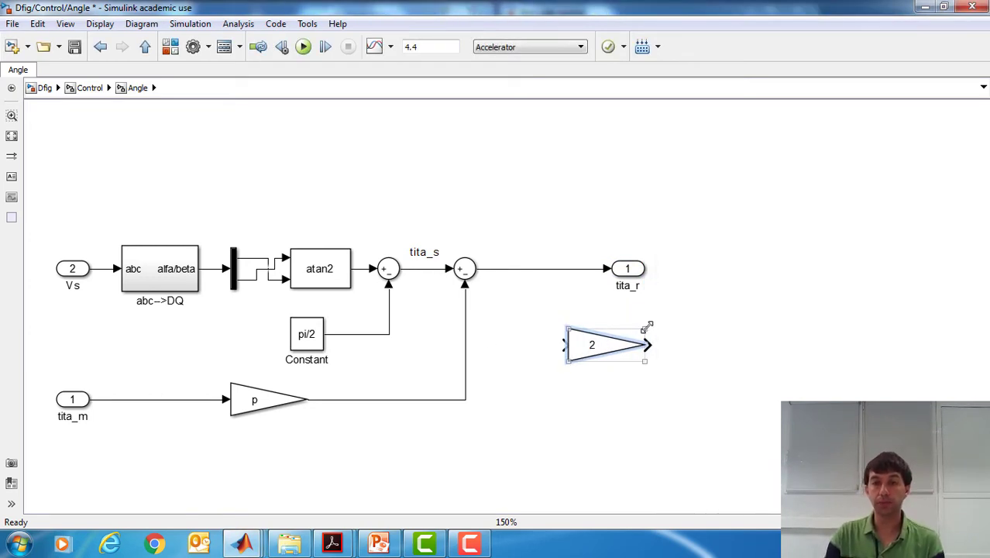
mouse_move(646, 328)
mouse_down()
mouse_move(543, 343)
mouse_move(427, 289)
mouse_move(423, 269)
mouse_up()
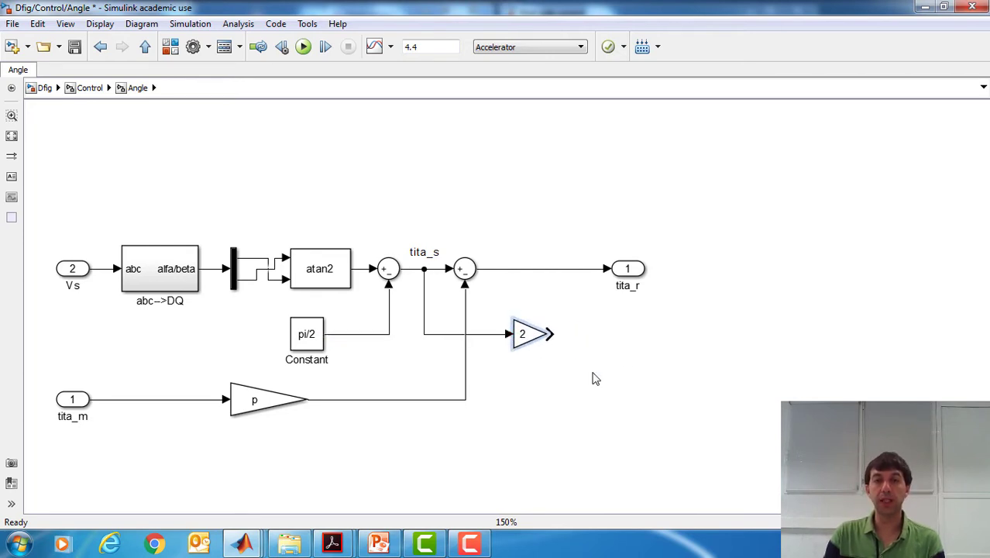
drag(636, 269, 717, 269)
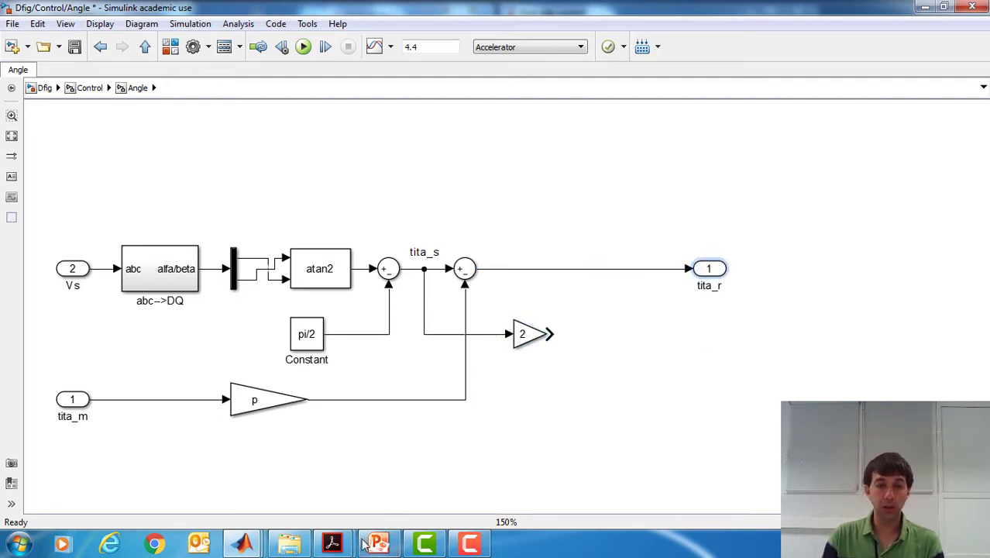
Check ch10.pdf, then return to the Angle subsystem diagram.
mouse_move(334, 544)
click(281, 485)
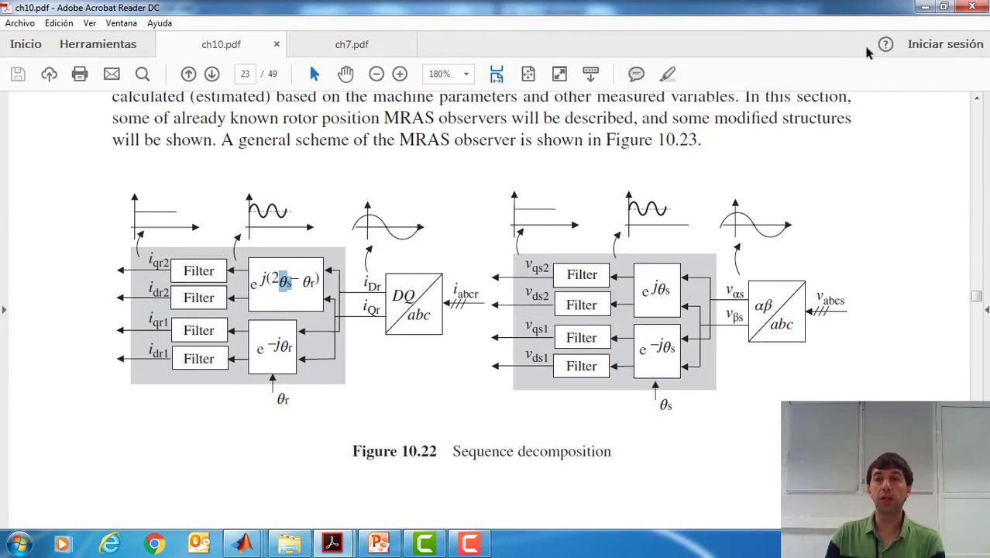
click(922, 8)
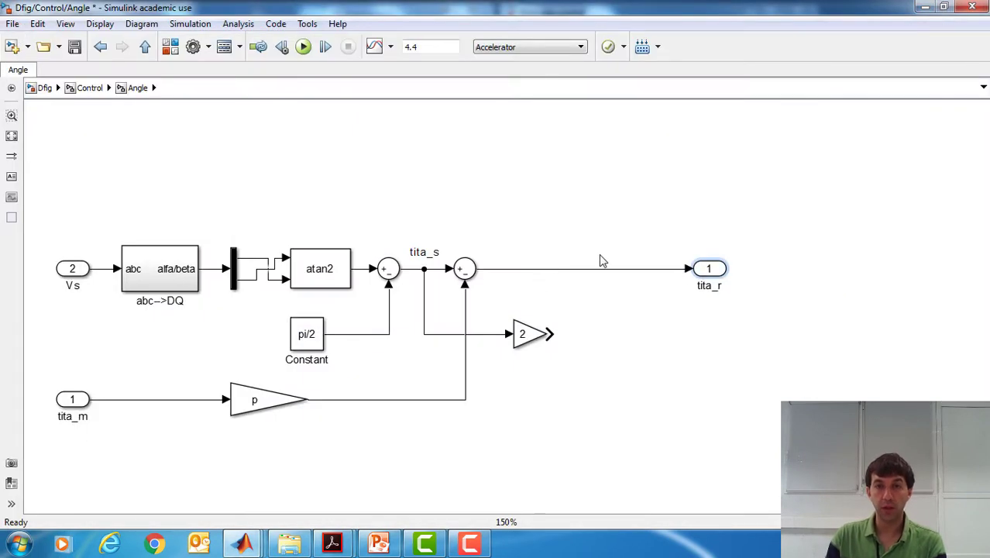
Add a copied Sum block fed by gain 2, with a second outport after it.
mouse_move(464, 269)
mouse_down()
mouse_move(633, 317)
mouse_move(572, 269)
mouse_up()
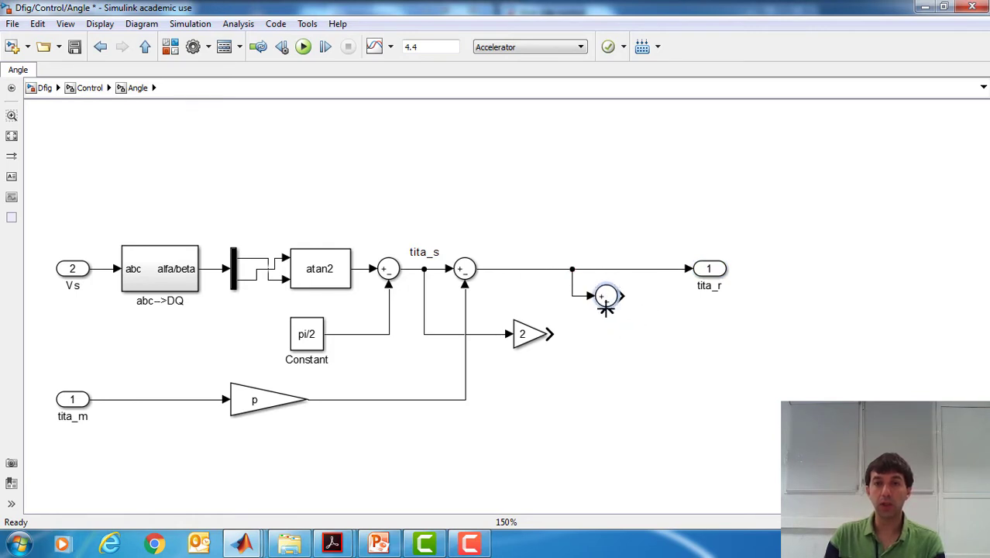
mouse_move(606, 309)
mouse_down()
mouse_move(601, 331)
mouse_move(547, 334)
mouse_up()
drag(611, 301, 610, 318)
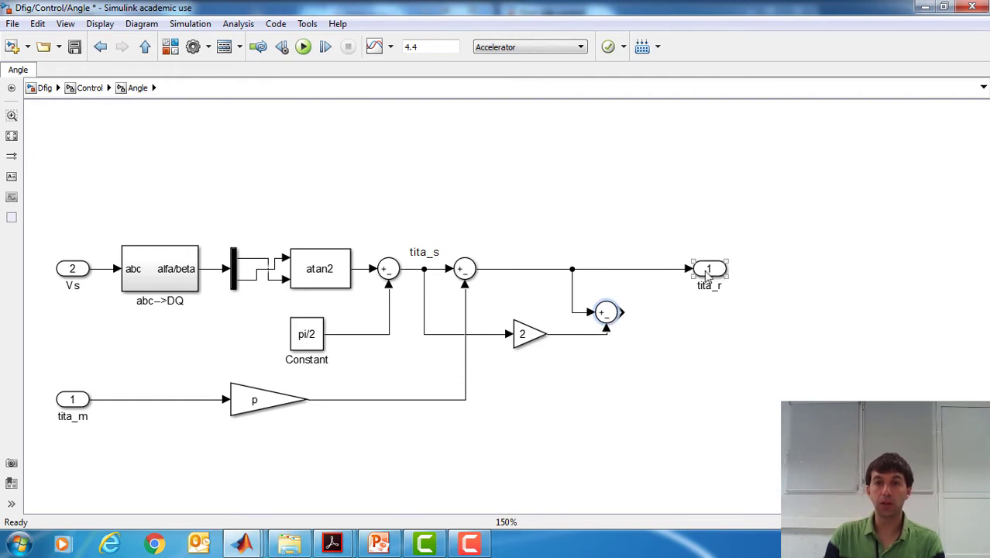
drag(706, 270, 710, 319)
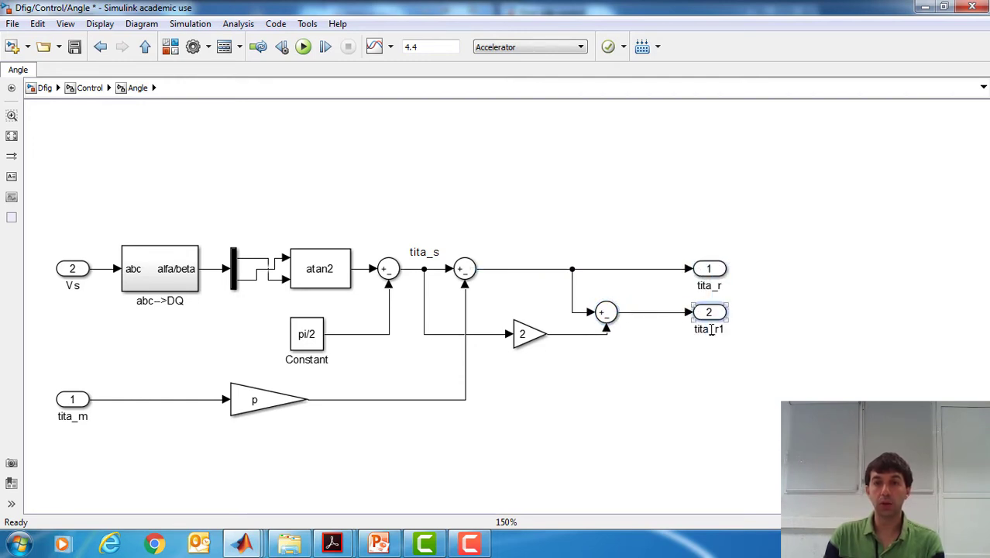
Rename the new outport to '2*tita_s - tita_r'.
click(711, 329)
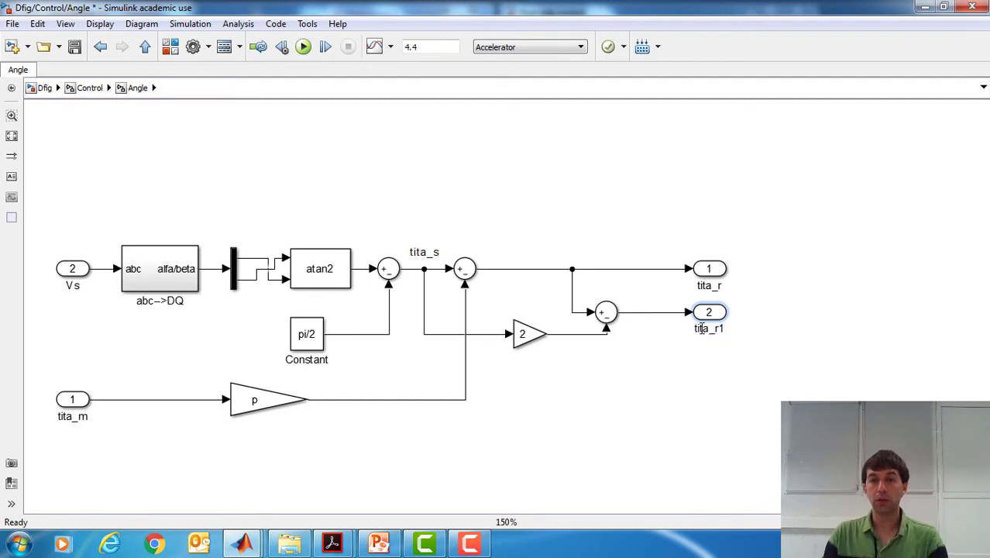
key(Home)
text(2*)
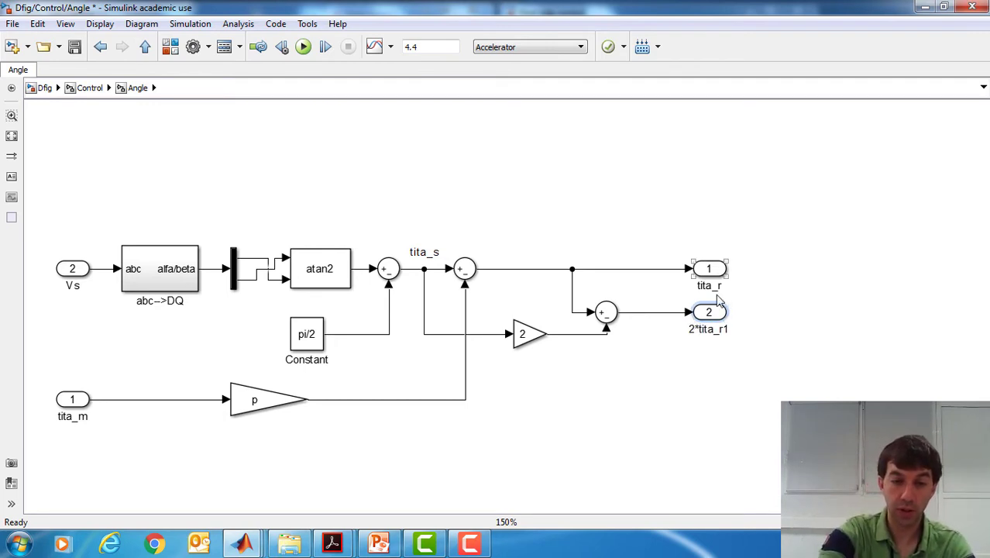
text(tita_s)
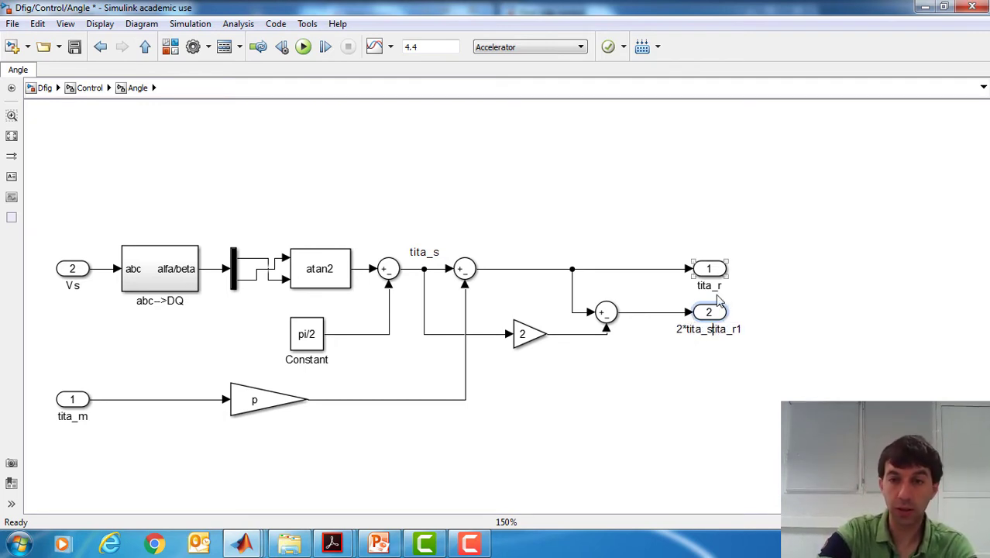
text( -)
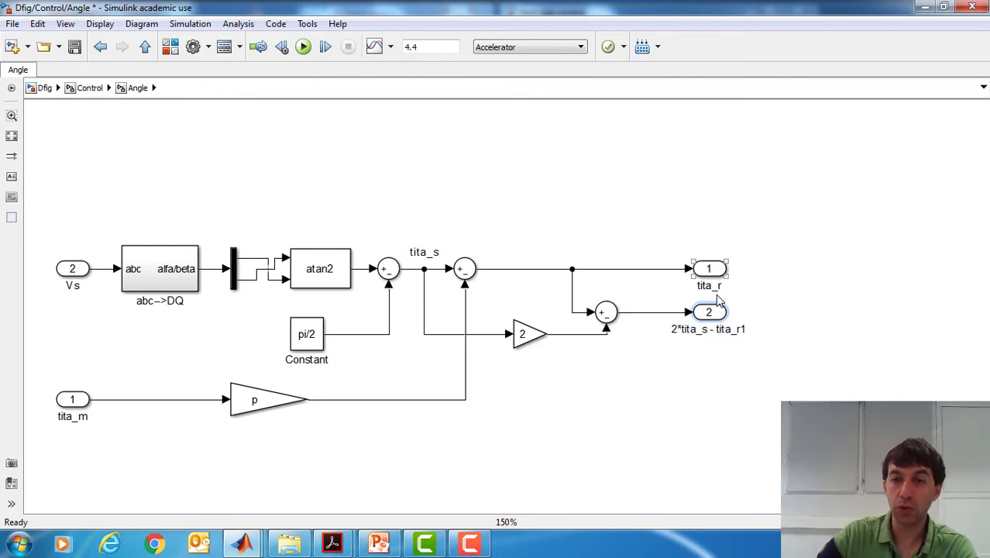
key(End)
key(BackSpace)
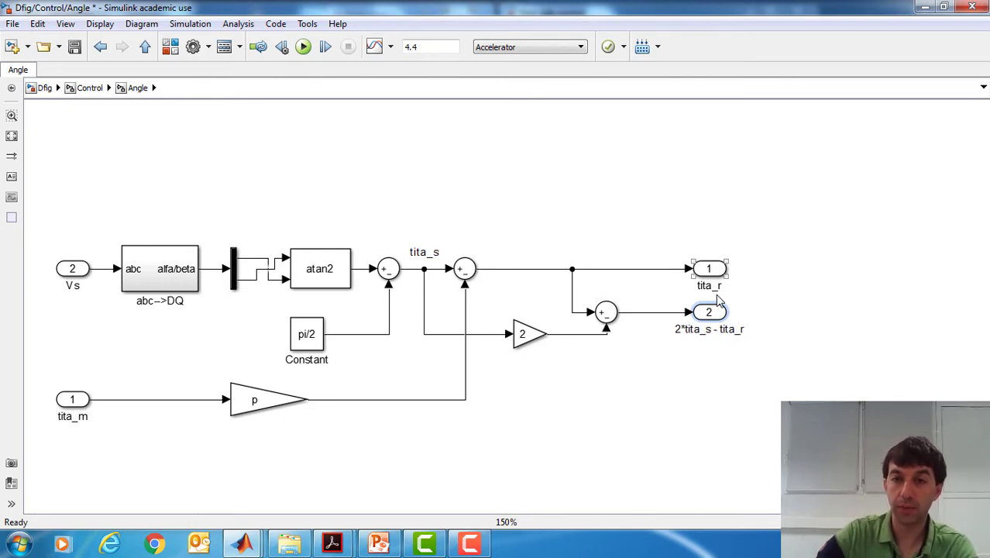
click(843, 387)
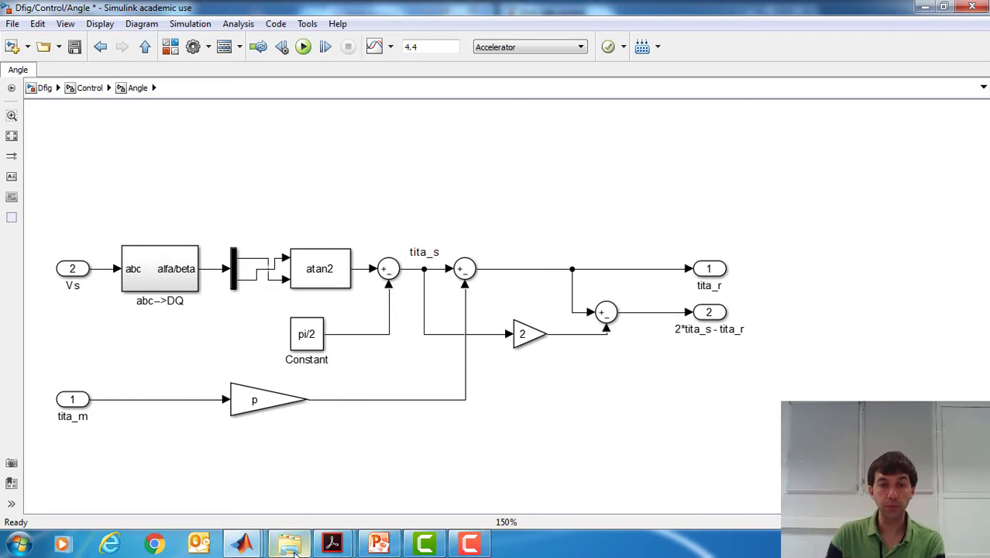
Check ch10.pdf, then return to the Angle subsystem diagram.
click(332, 544)
click(302, 495)
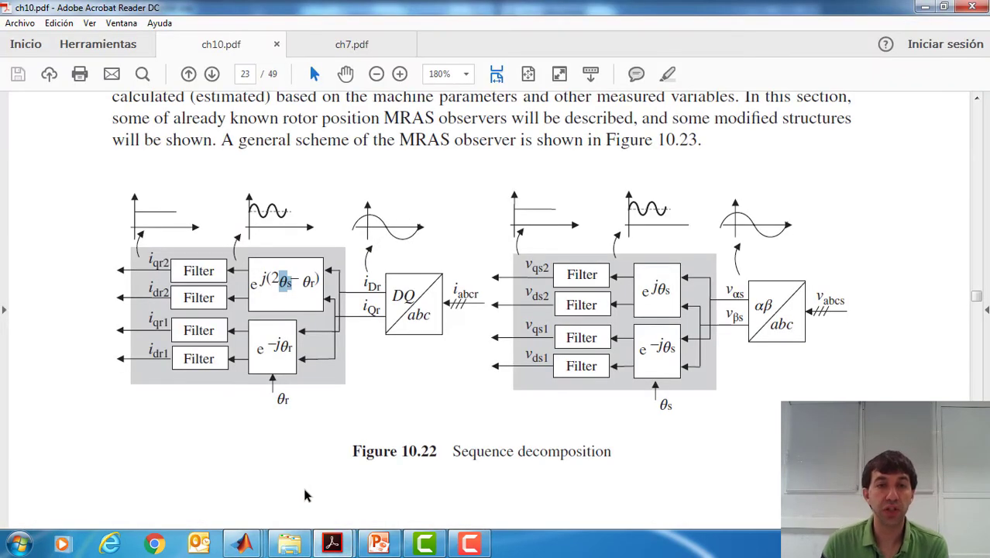
click(924, 7)
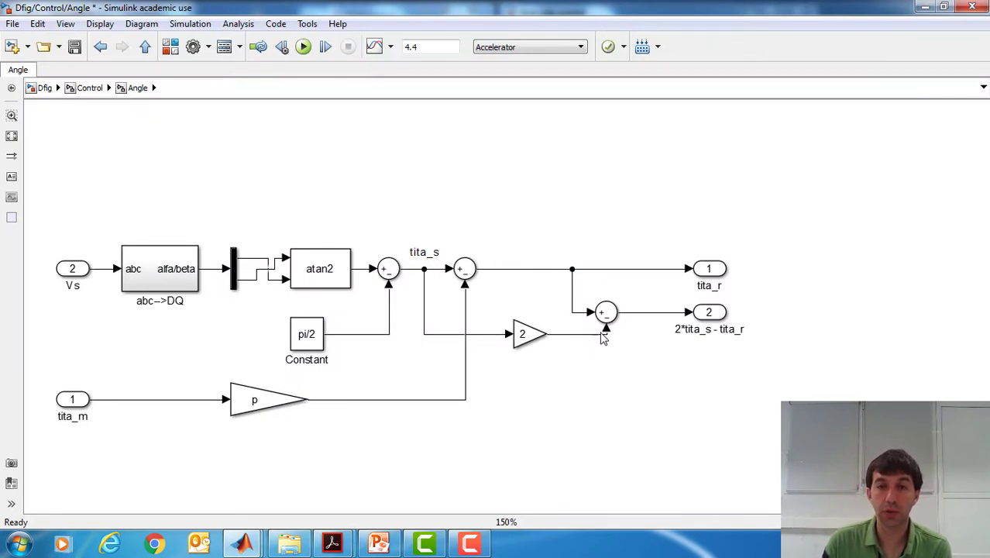
Change the second Sum block's list of signs from |+- to |-+.
double_click(604, 312)
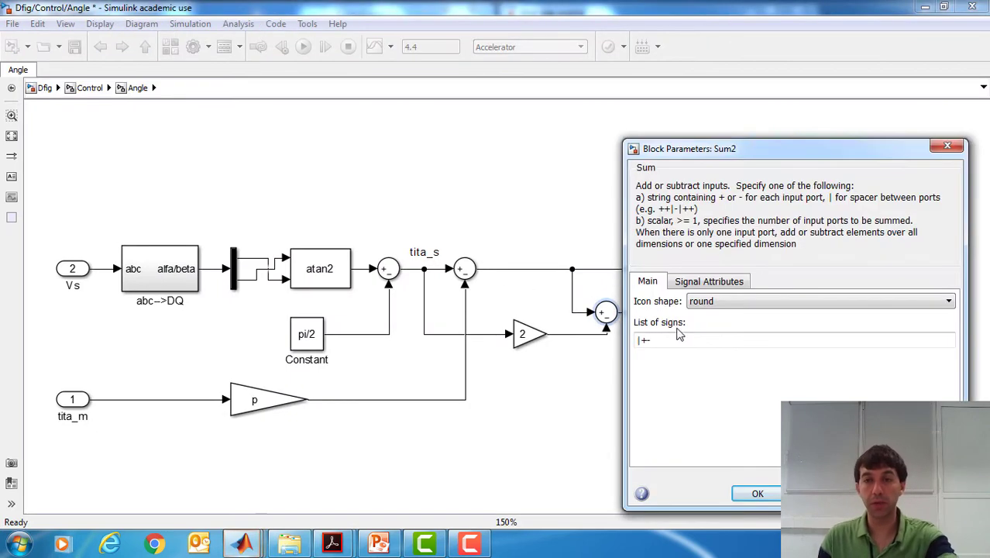
click(661, 339)
key(BackSpace)
key(BackSpace)
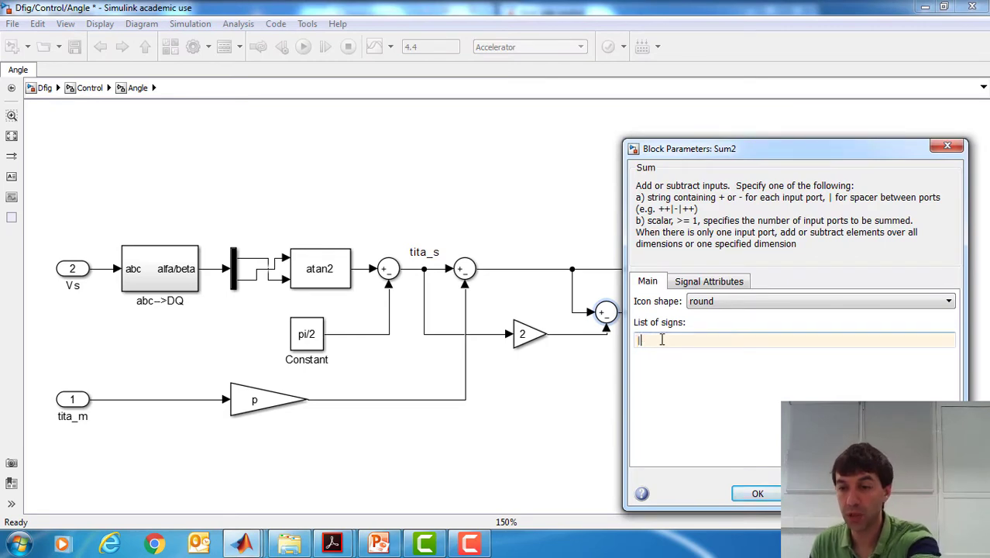
text(-+)
click(770, 493)
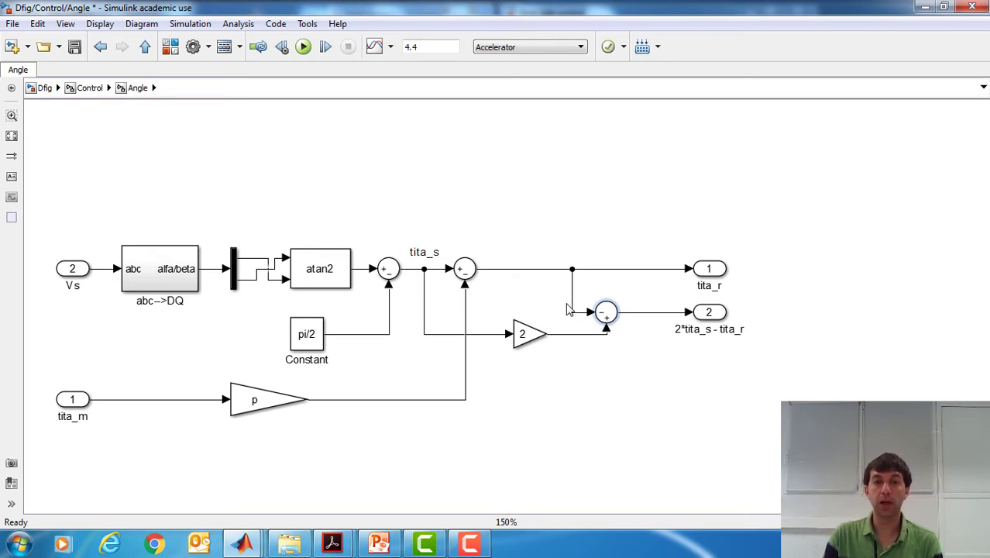
Save the model with Ctrl+S and bring the ch10 textbook PDF forward.
click(713, 271)
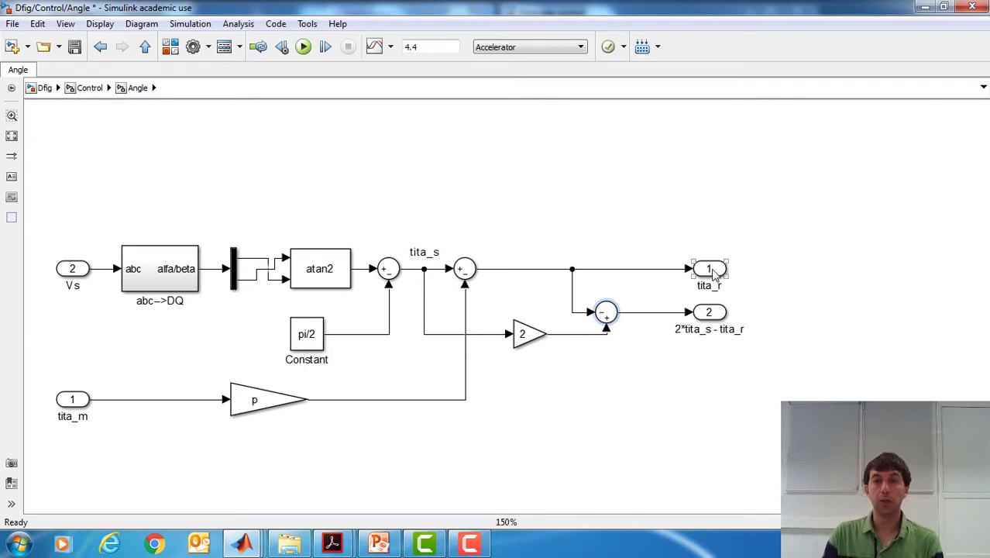
click(449, 350)
key(ctrl+s)
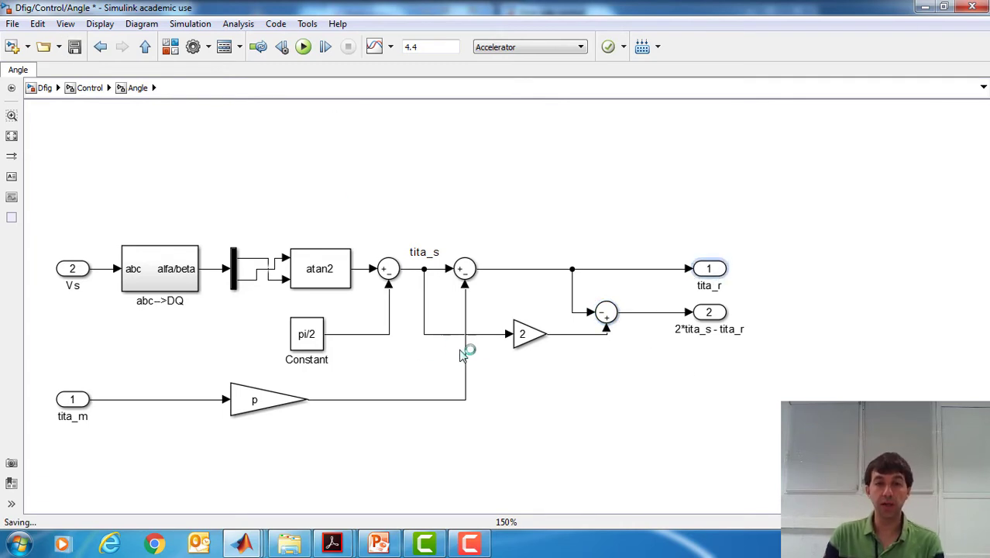
click(333, 542)
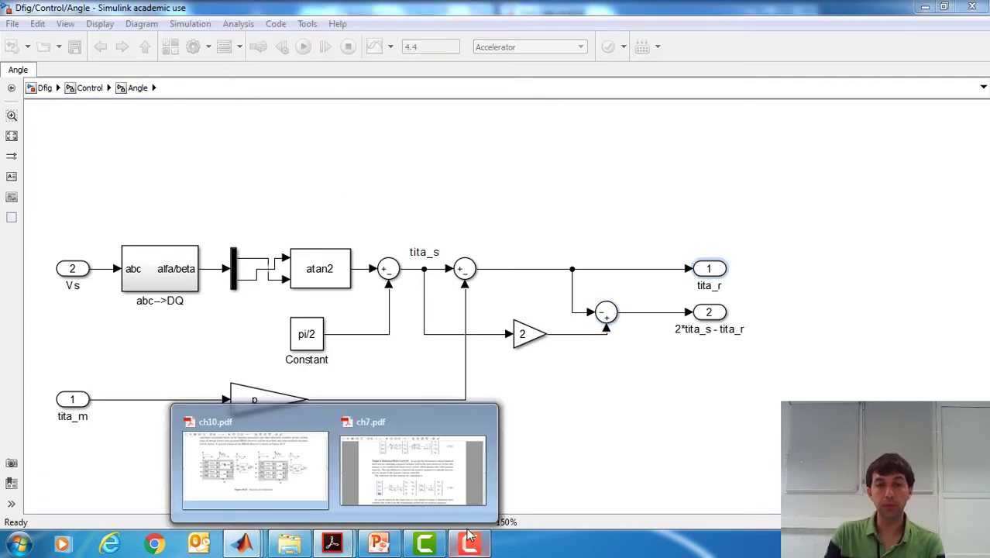
click(316, 479)
Scroll ch10.pdf to Figure 10.21 and highlight its PLL label.
scroll(680, 322, up, 5)
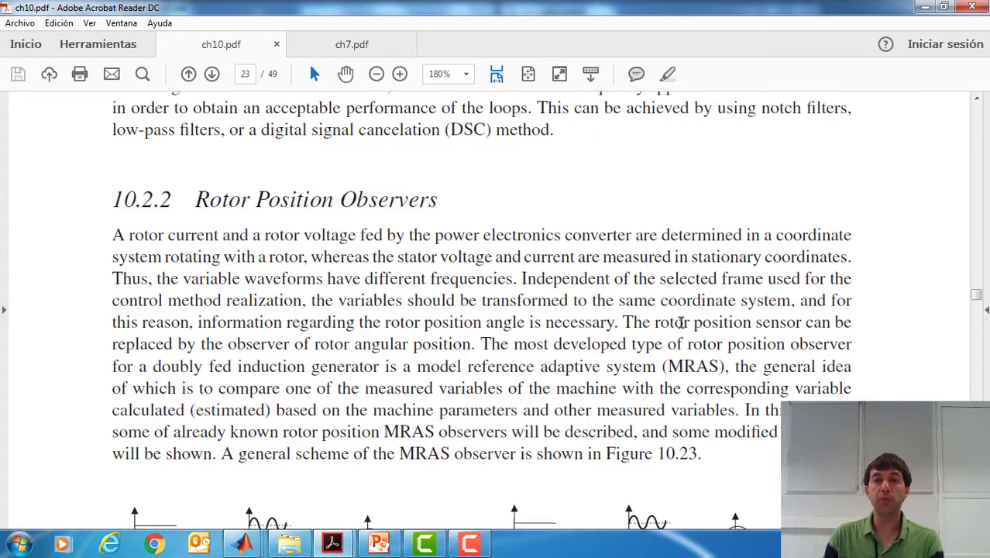
scroll(681, 324, up, 10)
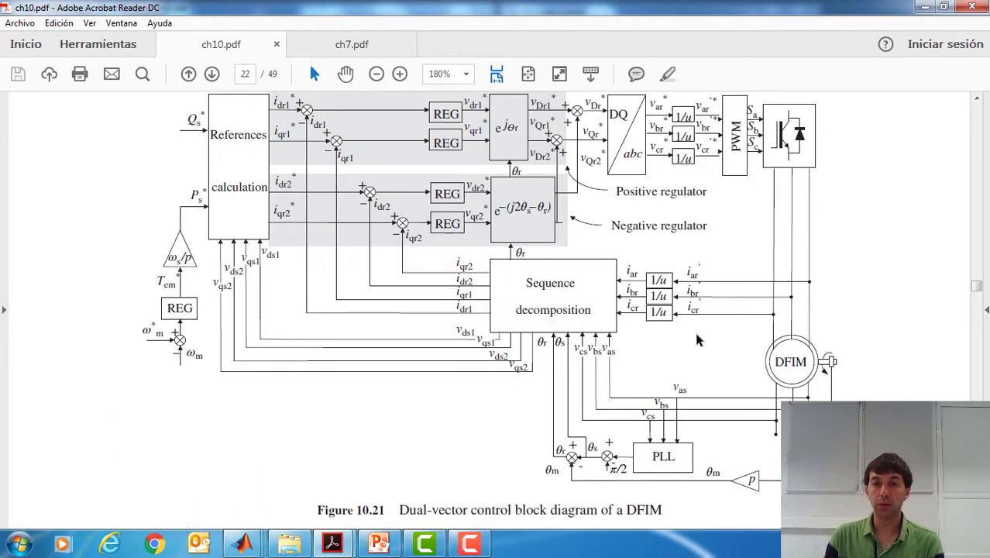
scroll(697, 339, down, 3)
drag(679, 353, 650, 350)
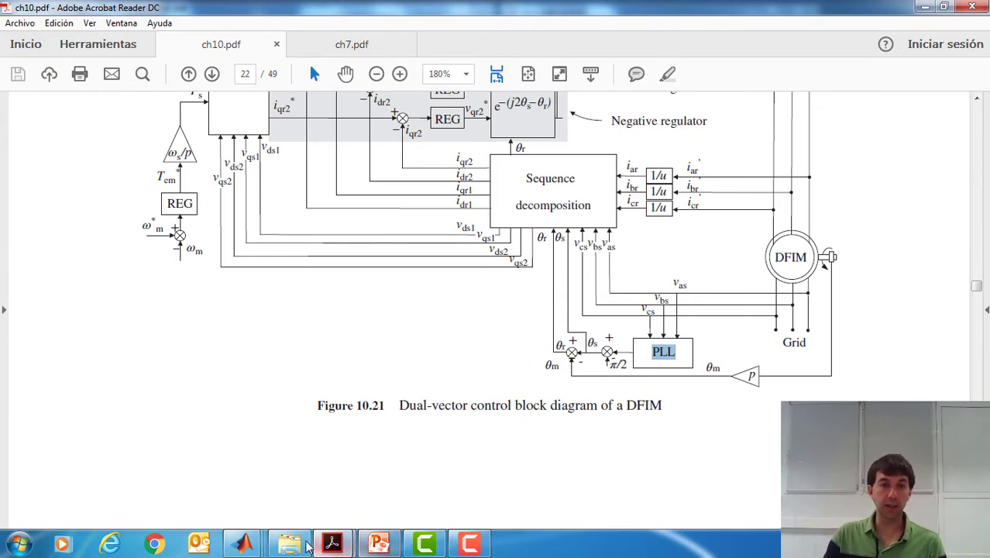
Nudge the atan2 block slightly left in the Angle subsystem.
mouse_move(263, 534)
click(290, 494)
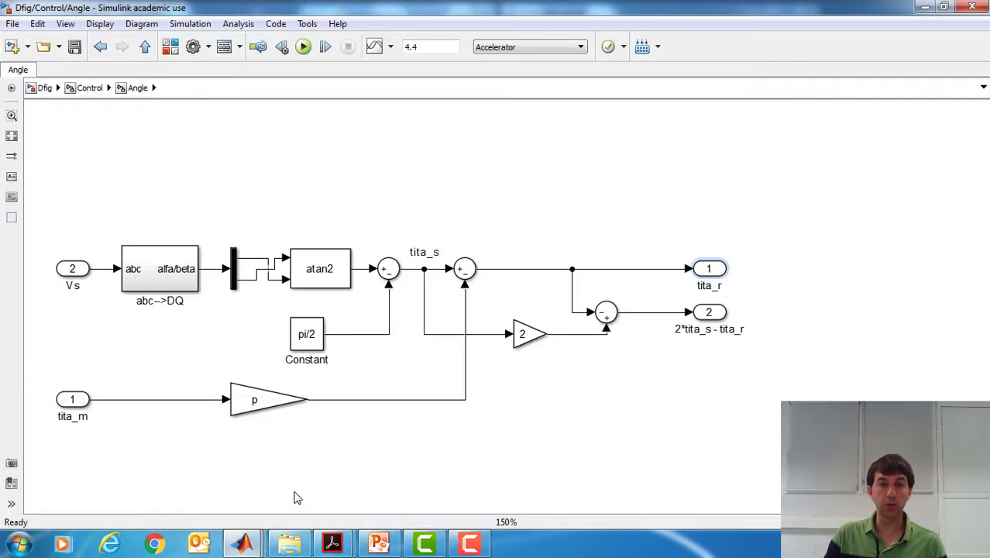
drag(333, 271, 323, 272)
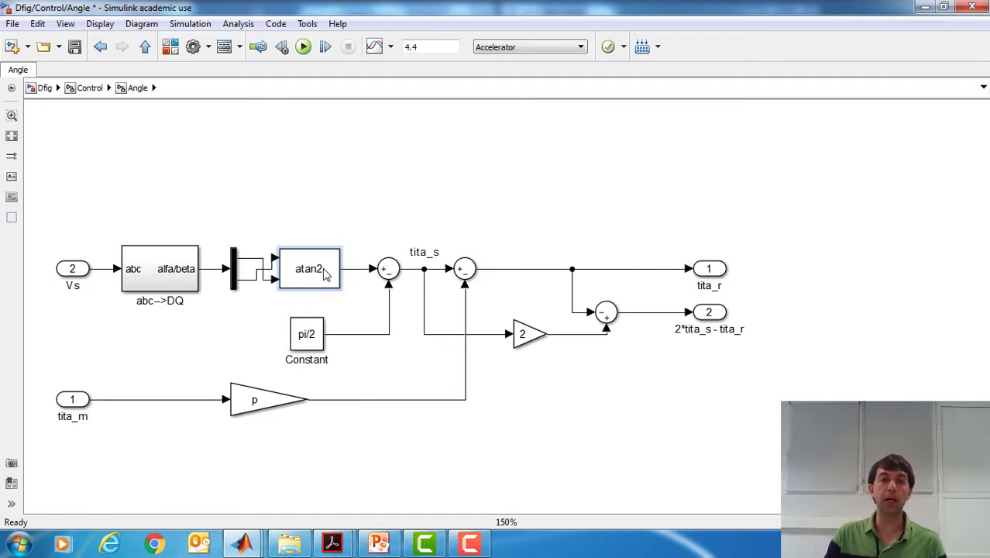
drag(115, 224, 346, 305)
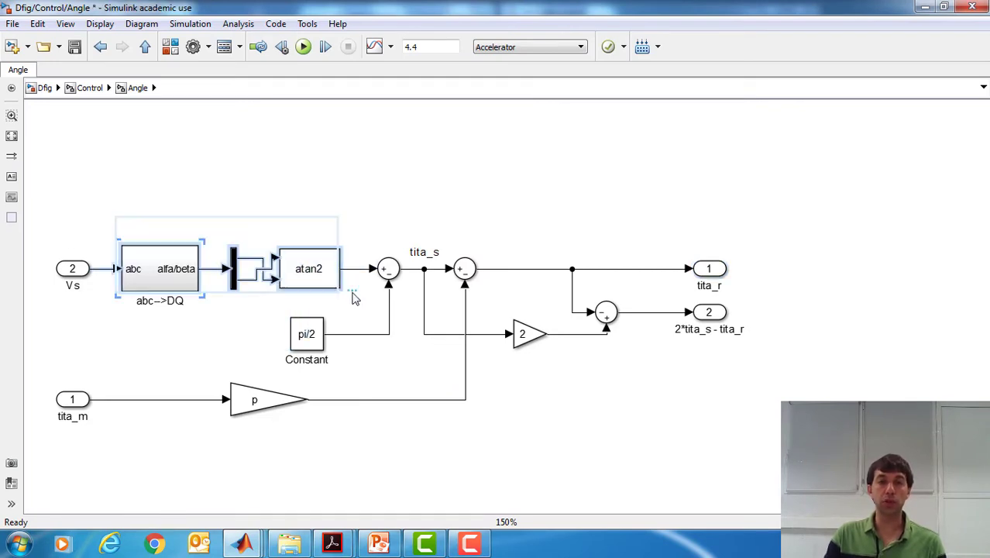
click(410, 197)
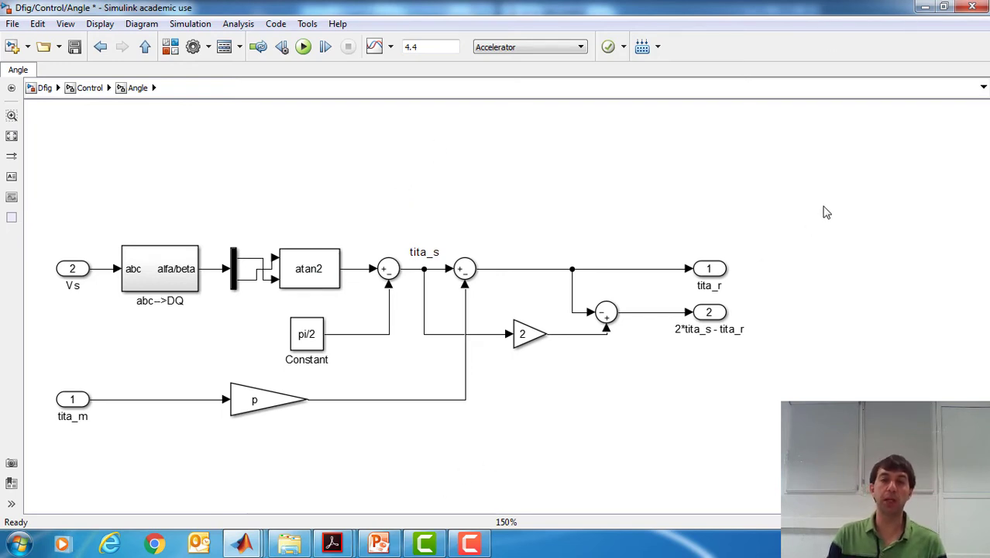
Review Figure 10.21 in ch10.pdf, clear the PLL highlight, and return to the Angle subsystem.
click(331, 544)
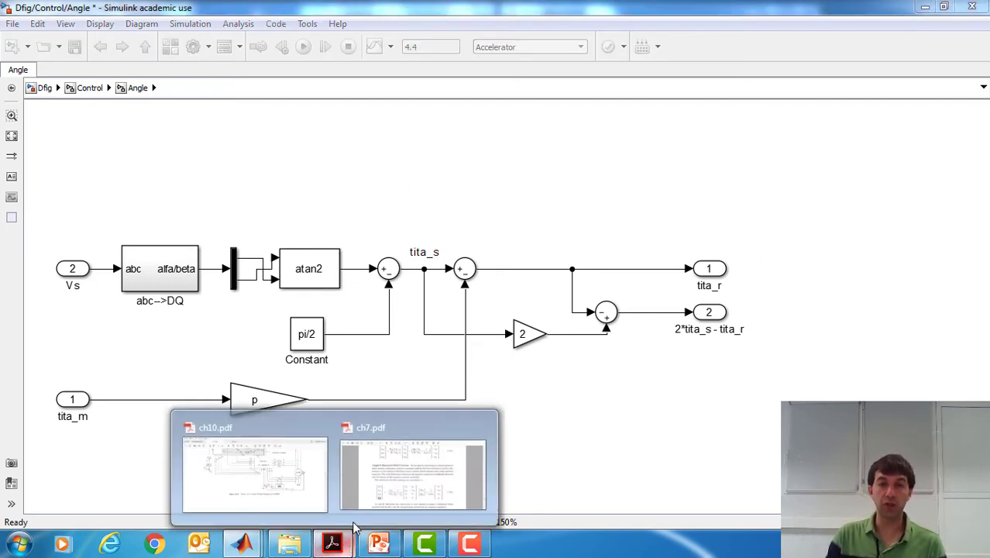
click(295, 497)
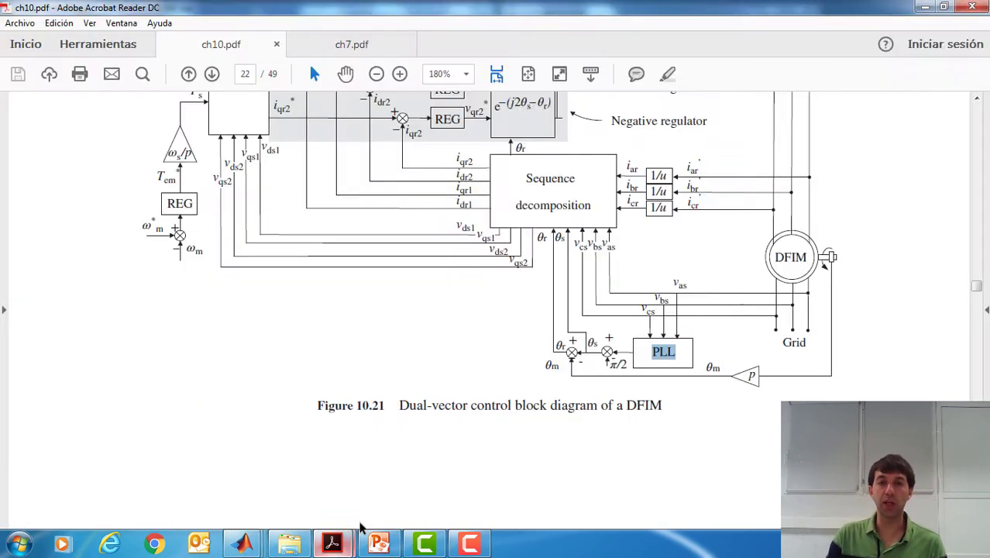
click(682, 354)
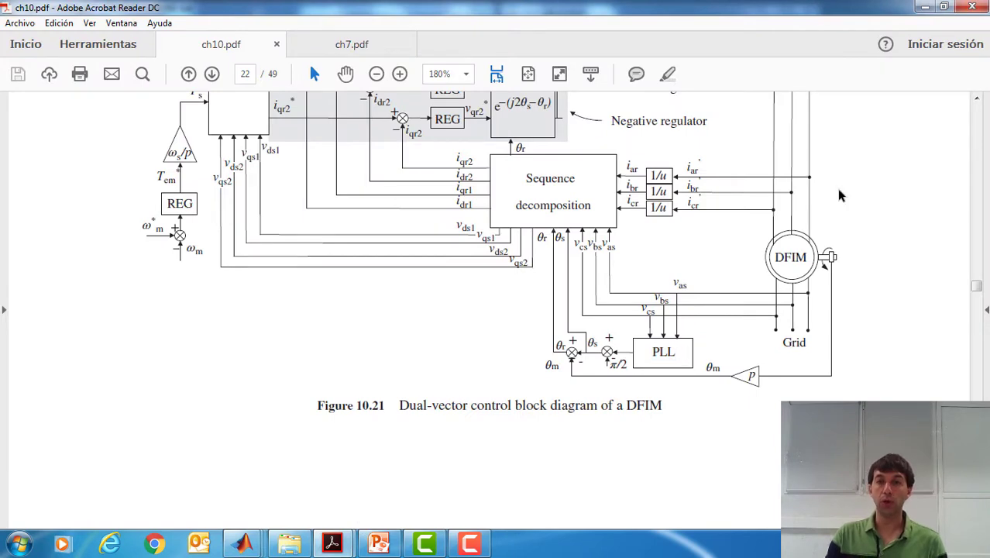
click(258, 546)
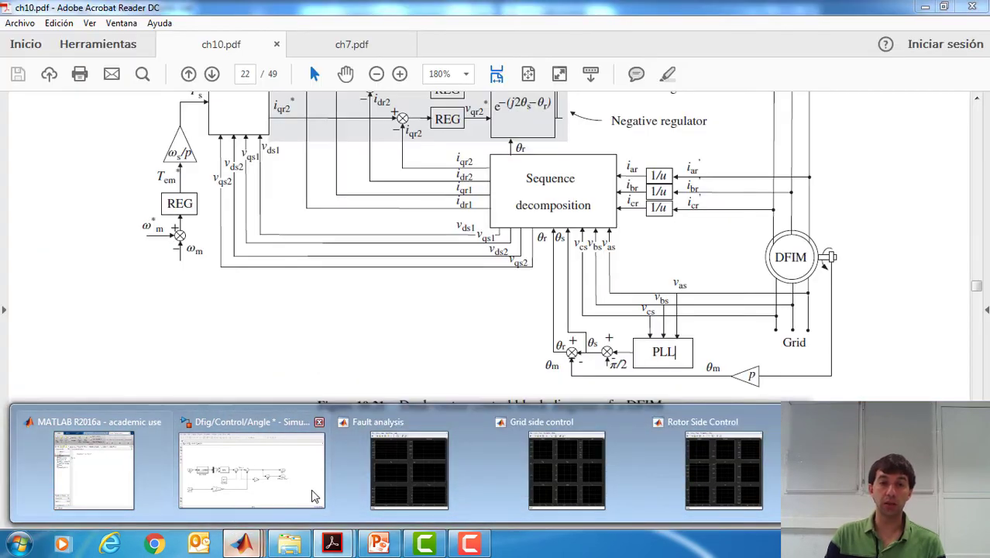
click(496, 316)
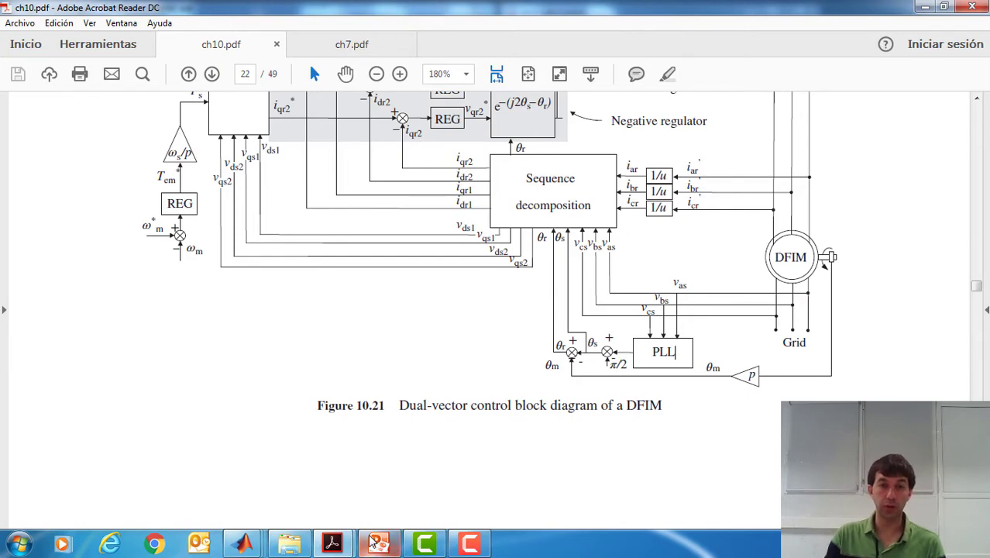
click(243, 542)
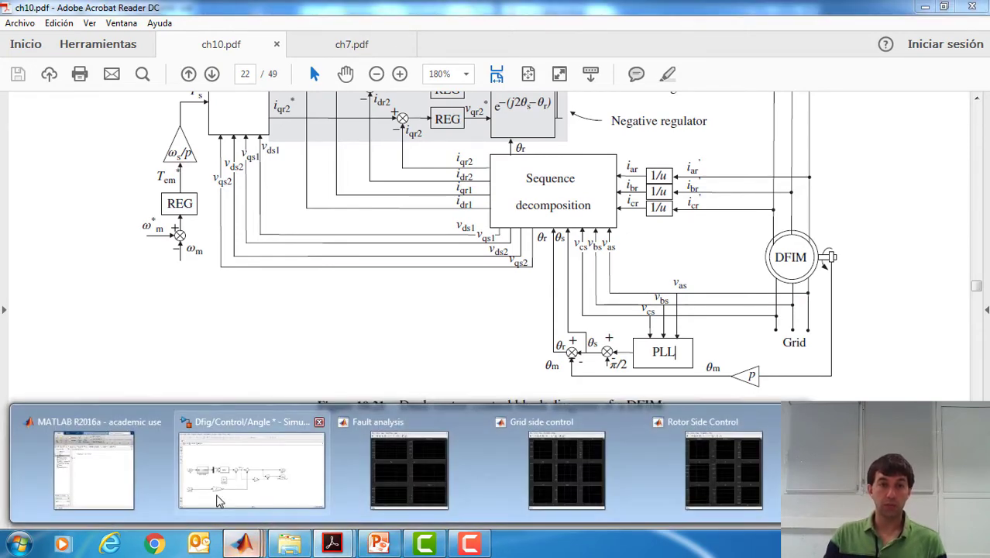
click(234, 499)
Drag PLL (3ph) from Power Systems > Specialized Technology > Control & Measurements > PLL onto the canvas.
click(170, 48)
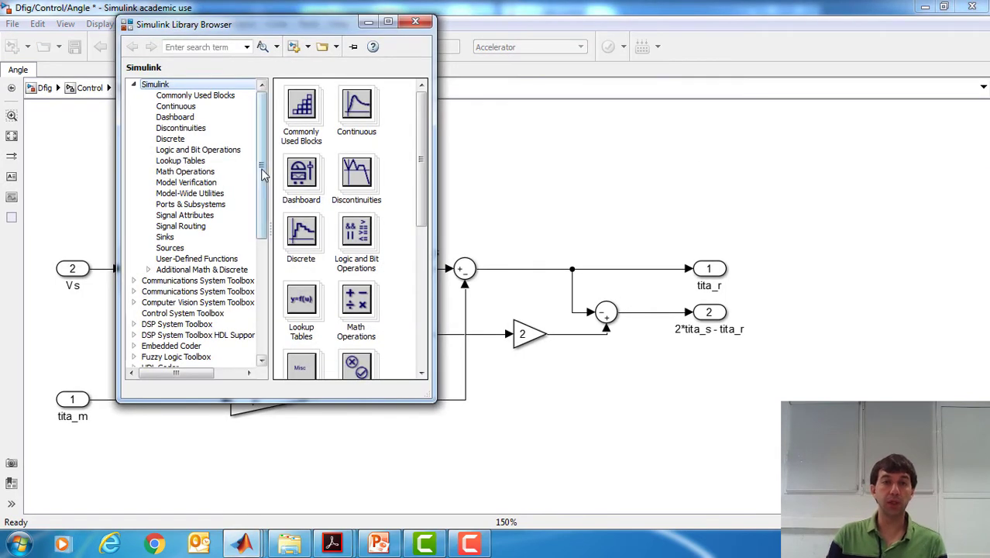
drag(261, 166, 261, 292)
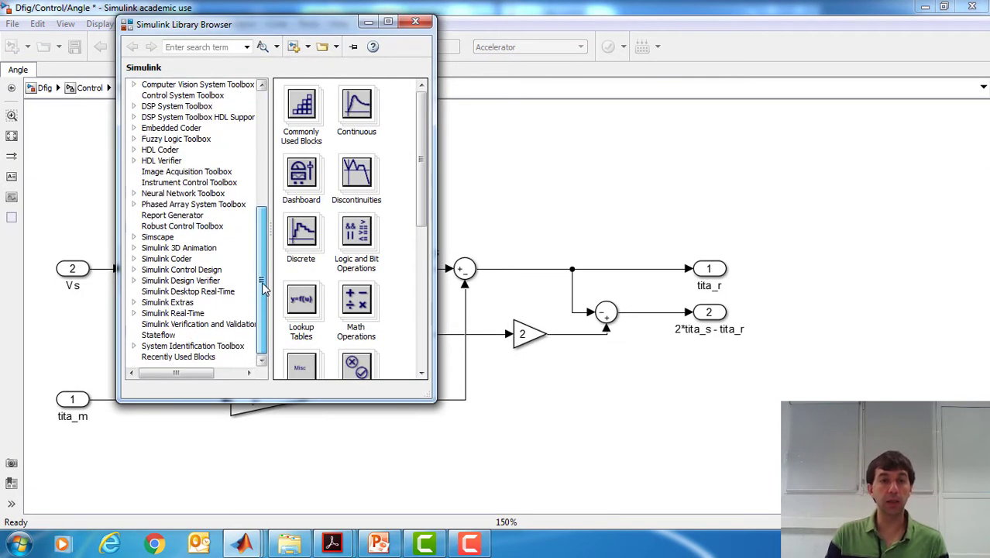
click(163, 238)
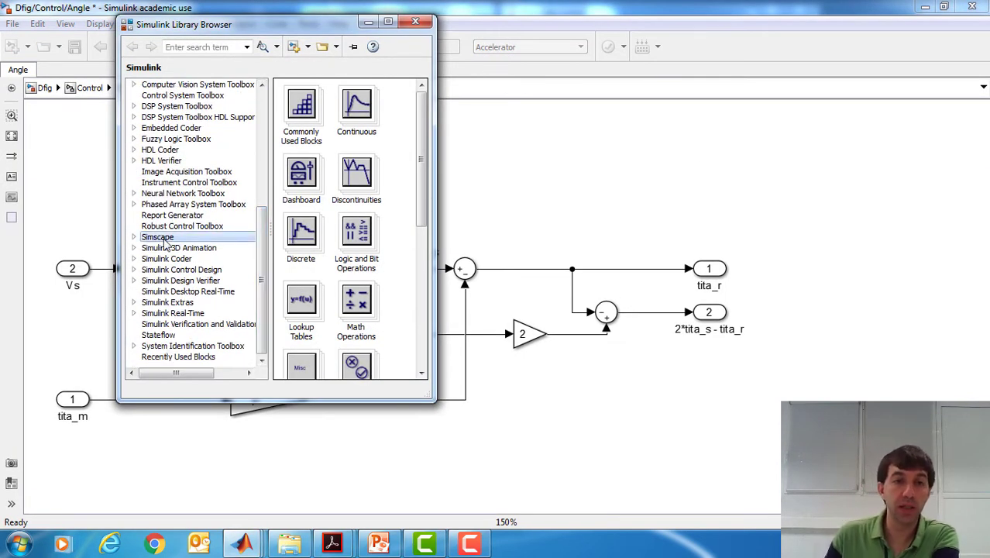
click(133, 237)
click(182, 314)
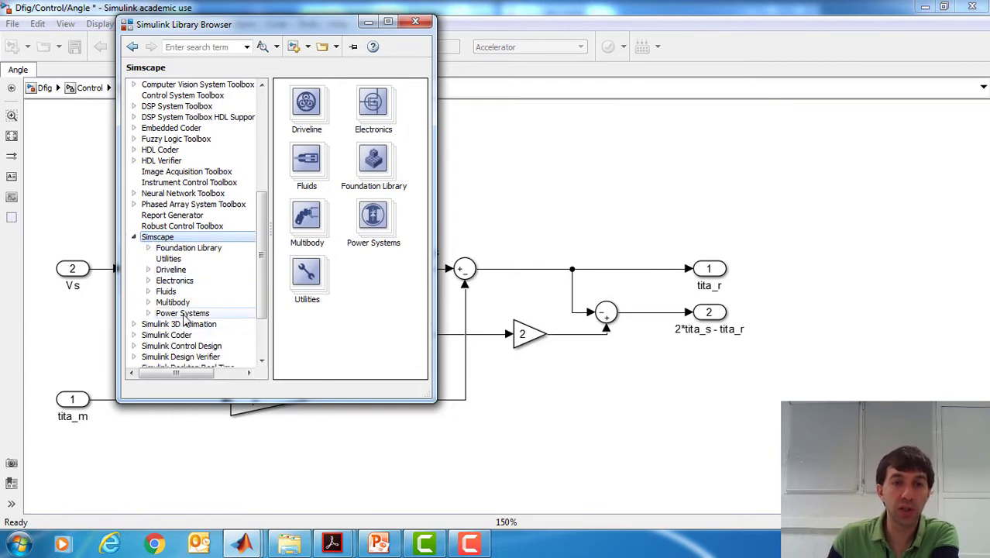
right_click(184, 314)
click(236, 328)
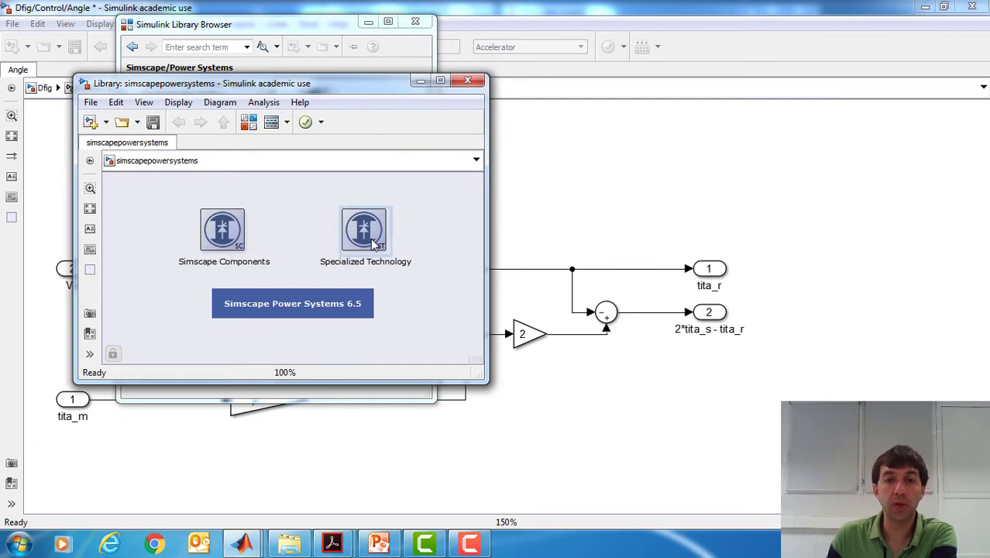
double_click(366, 233)
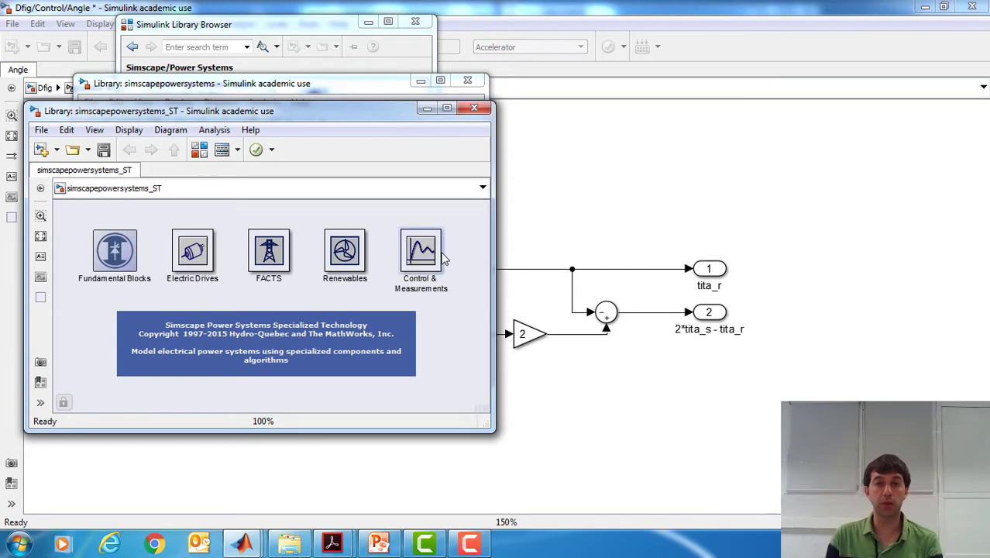
double_click(441, 257)
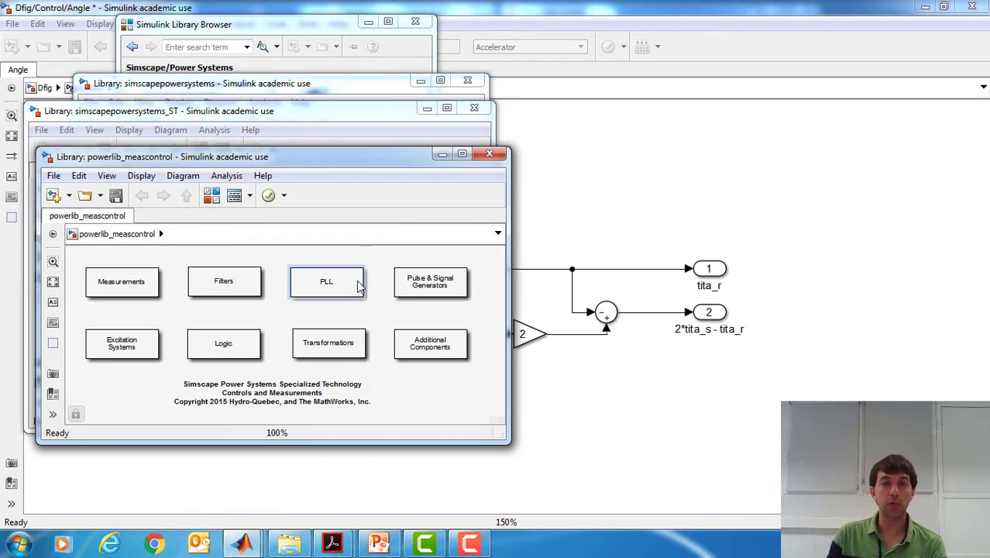
double_click(357, 286)
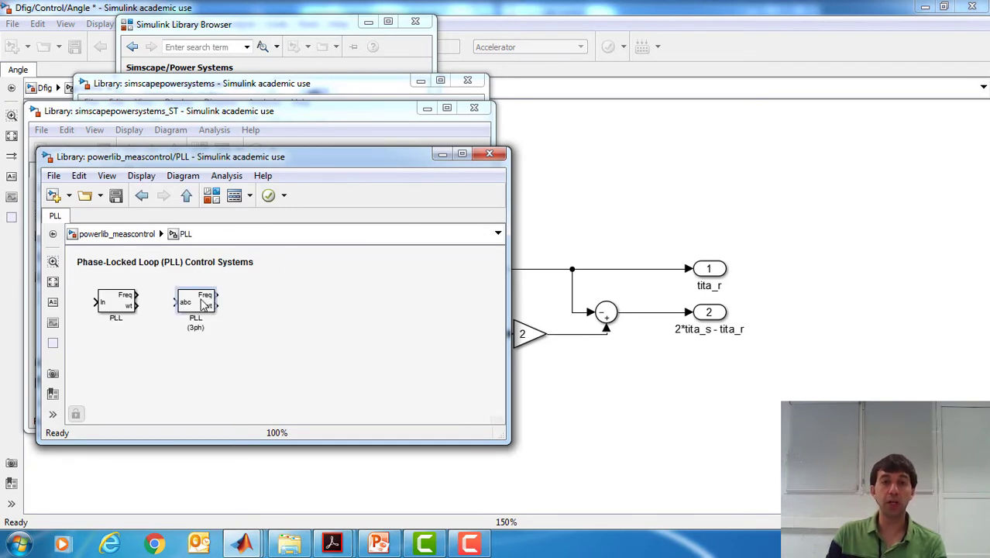
drag(202, 304, 719, 147)
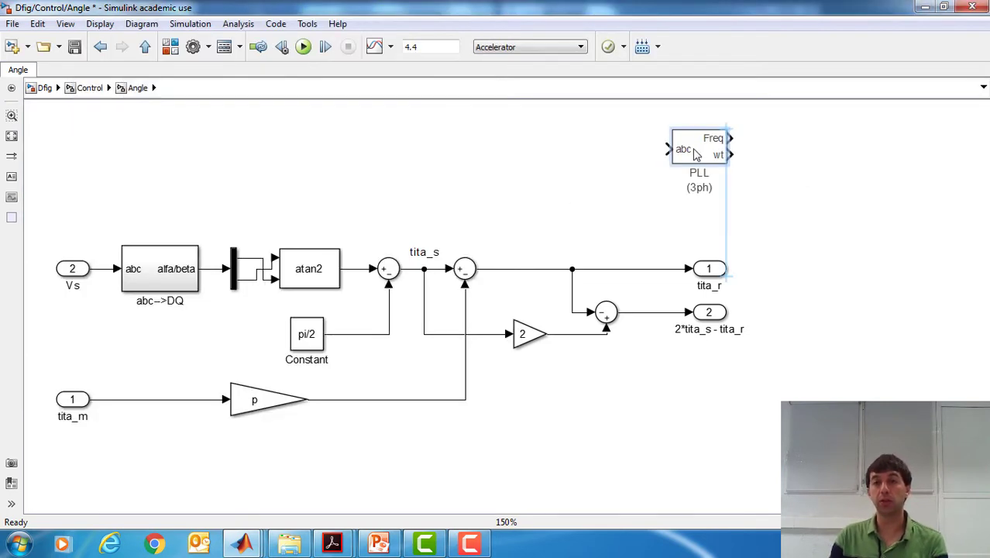
Delete the abc->DQ, Mux and atan2 blocks.
drag(478, 159, 335, 174)
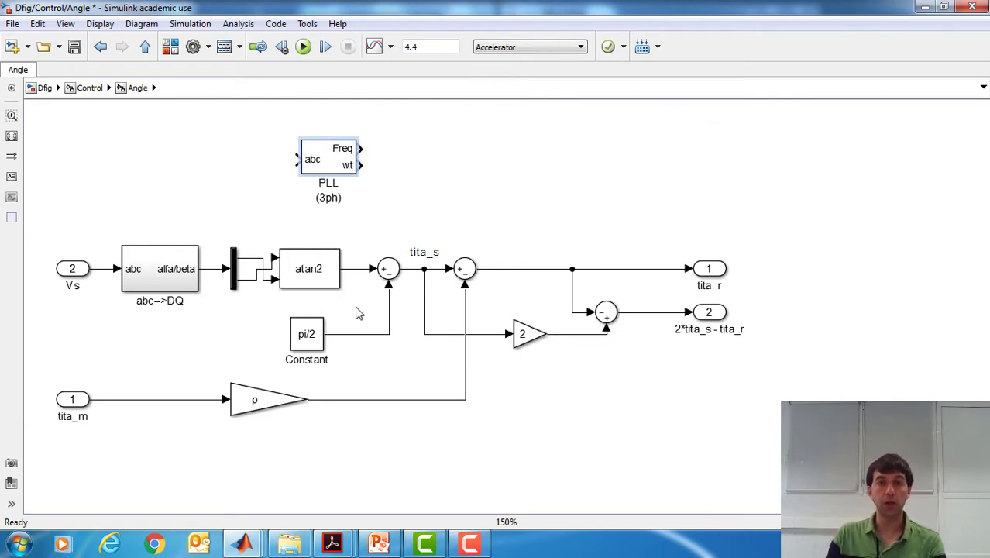
drag(350, 309, 152, 238)
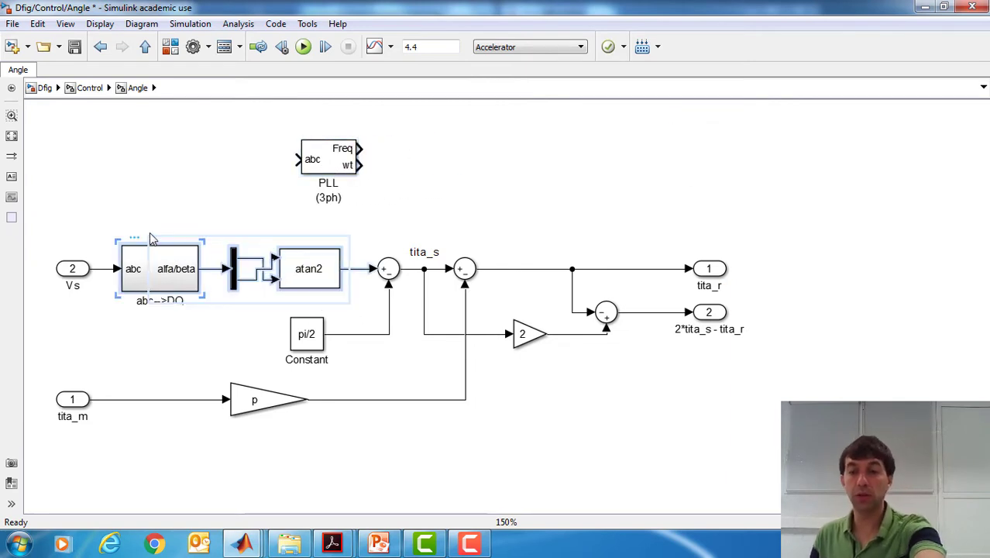
key(Delete)
Enlarge the PLL (3ph) beside Vs so abc takes Vs and wt feeds the pi/2 sum.
drag(319, 166, 134, 277)
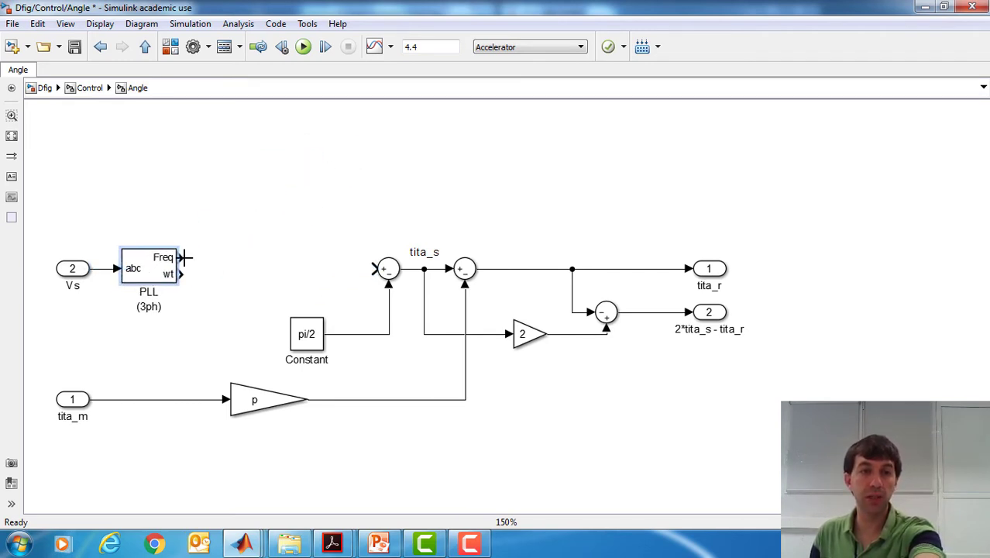
mouse_move(176, 252)
mouse_down()
mouse_move(195, 232)
mouse_move(222, 233)
mouse_move(198, 277)
mouse_move(377, 269)
mouse_up()
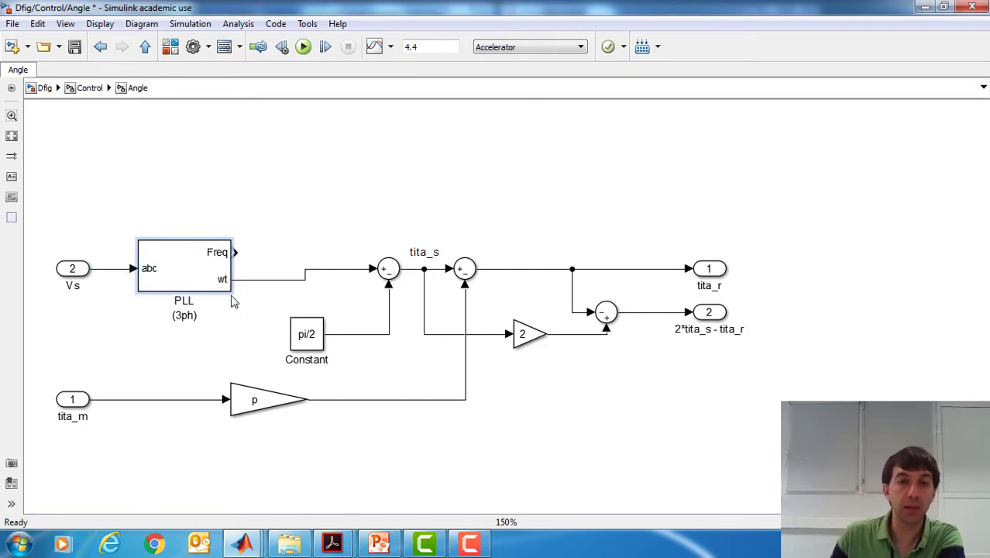
drag(73, 217, 163, 266)
click(304, 331)
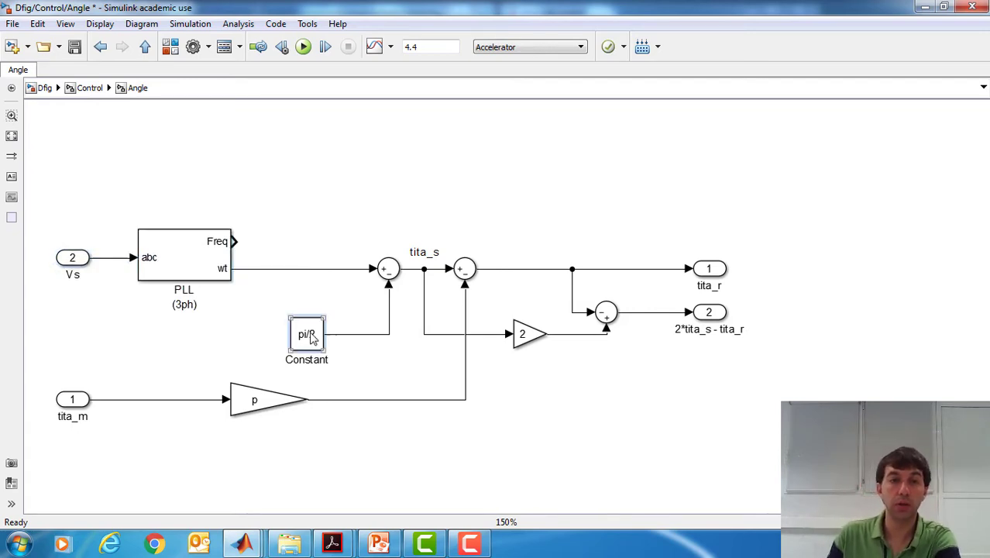
click(220, 275)
Change the PLL (3ph) Sample time parameter from 0 to 1/fsw.
double_click(221, 275)
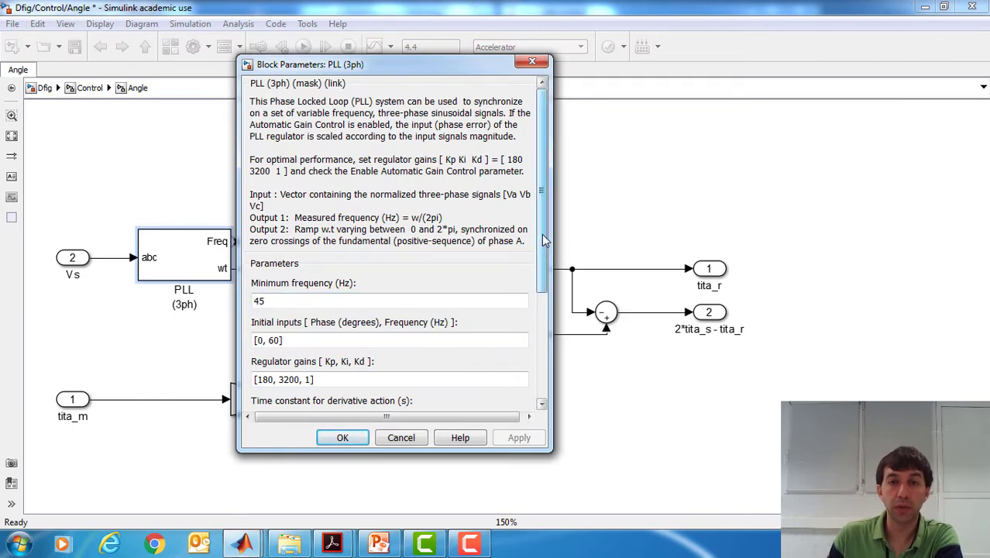
drag(542, 194, 542, 234)
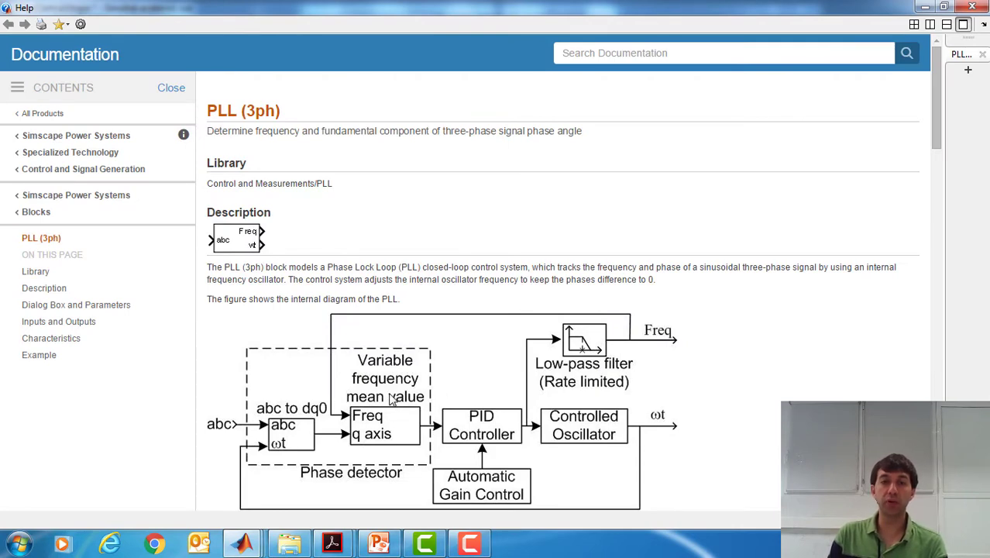
drag(937, 146, 939, 156)
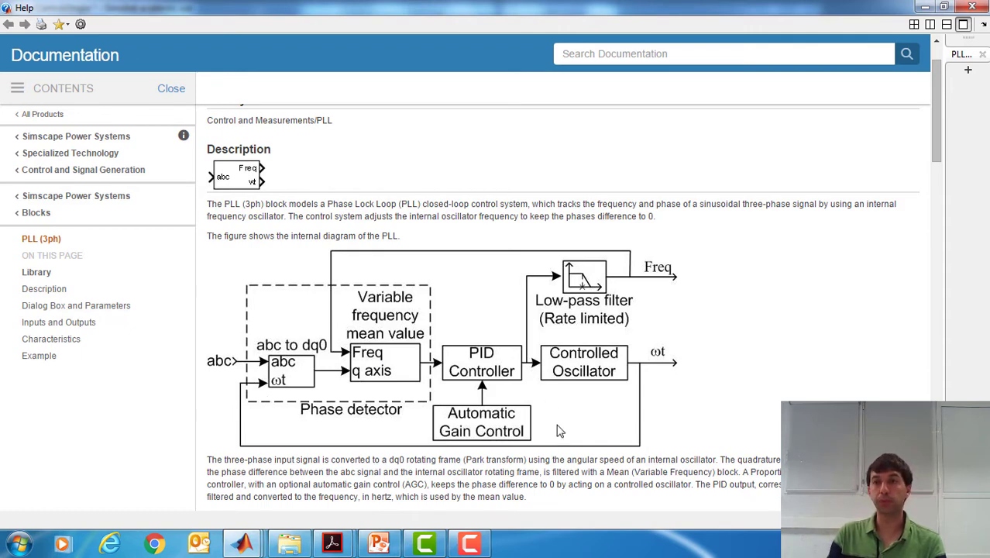
click(972, 6)
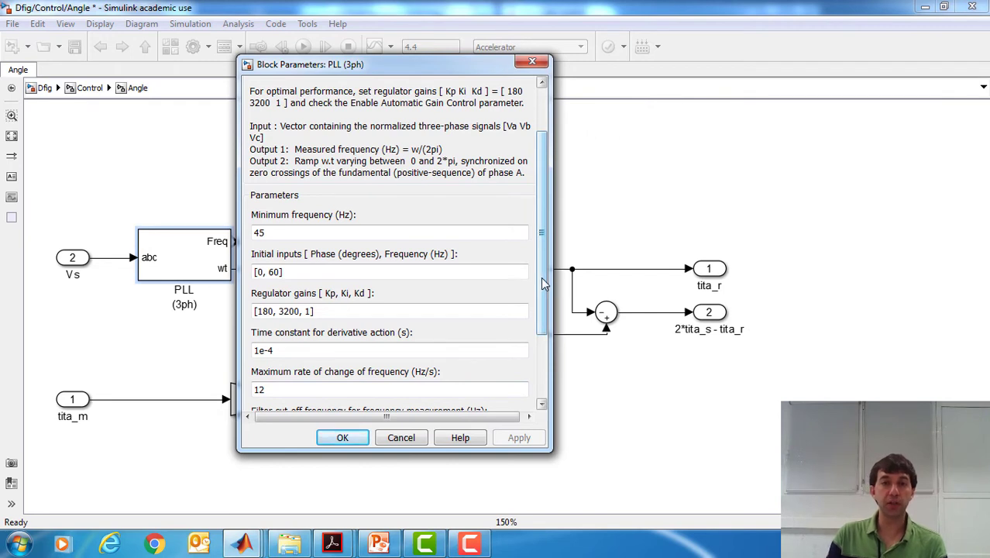
drag(545, 283, 537, 355)
double_click(398, 362)
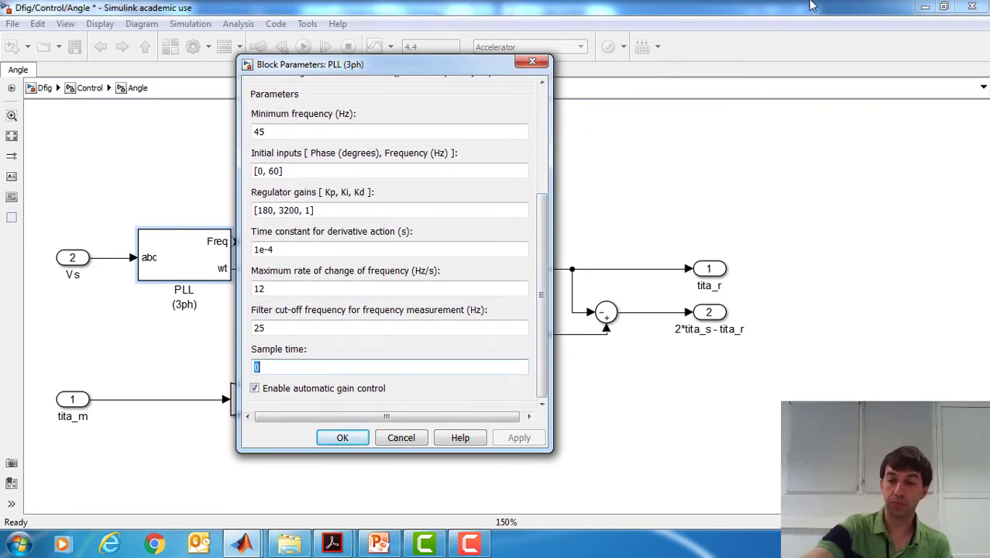
text(1/fsw)
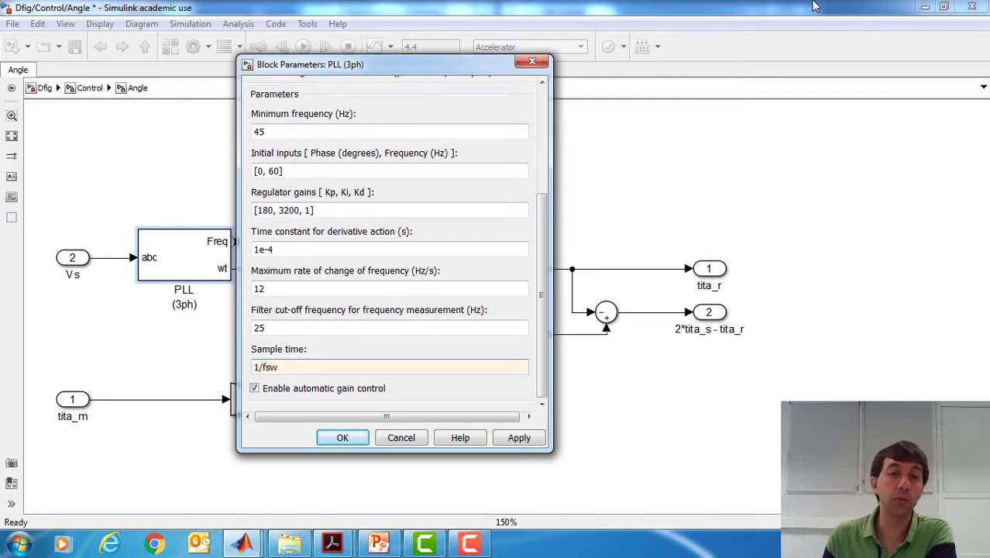
click(342, 438)
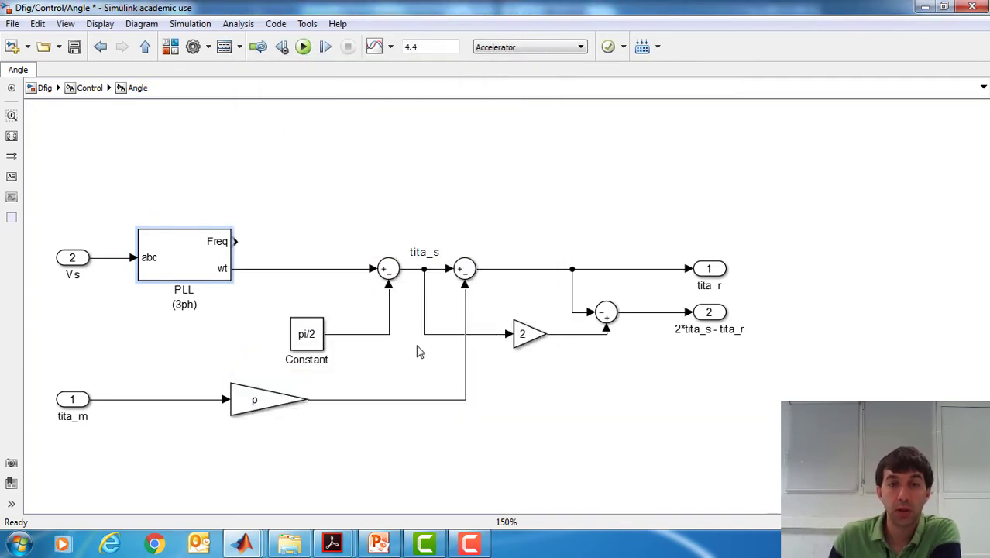
Shift the Constant and first Sum blocks slightly left.
drag(314, 341, 286, 341)
click(389, 271)
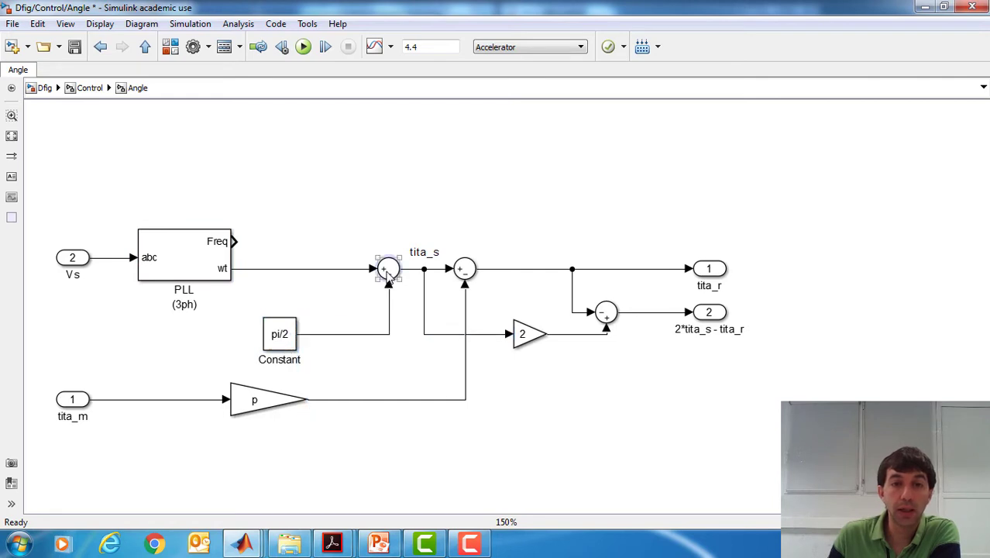
drag(389, 275, 368, 276)
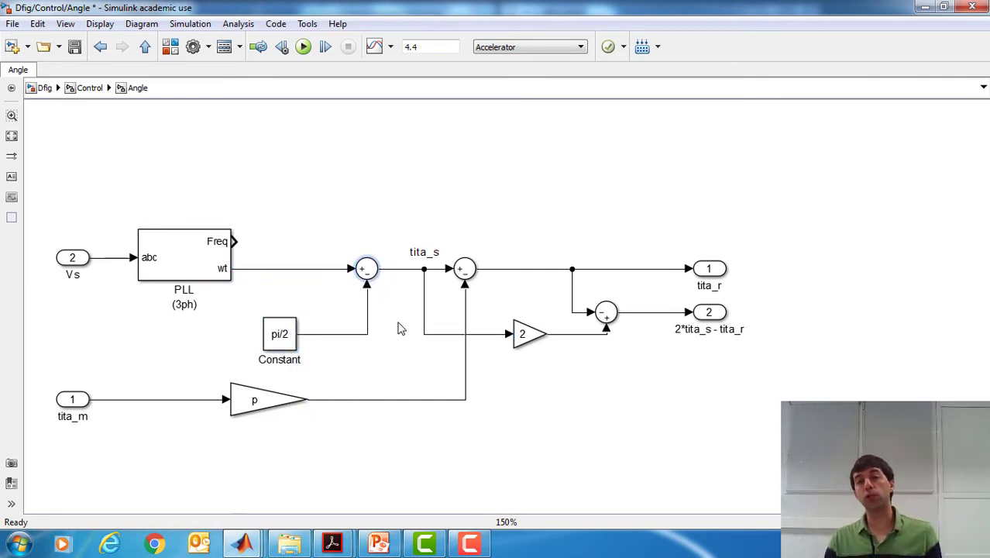
Edit the Constant value to pi/-pi/2.
double_click(273, 339)
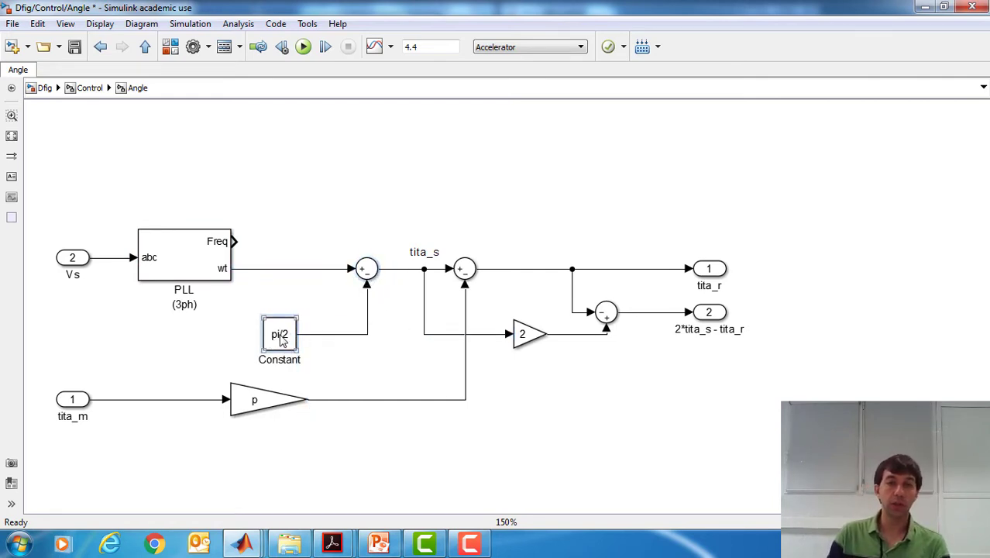
click(398, 357)
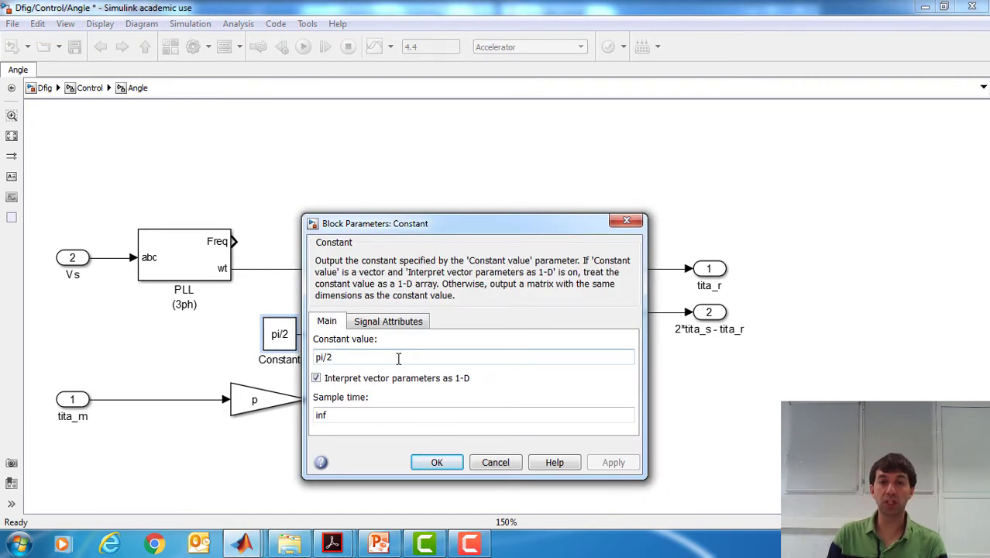
text(-)
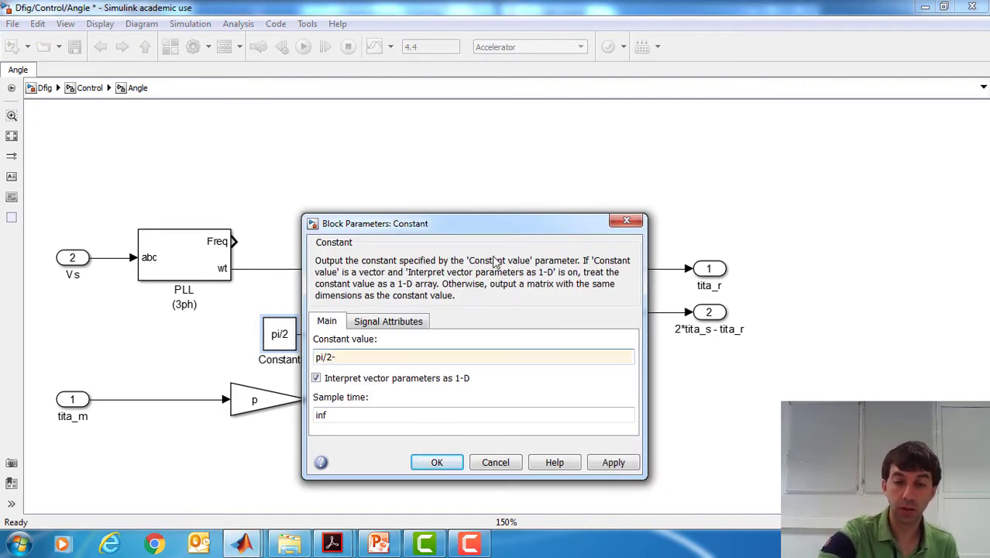
key(BackSpace)
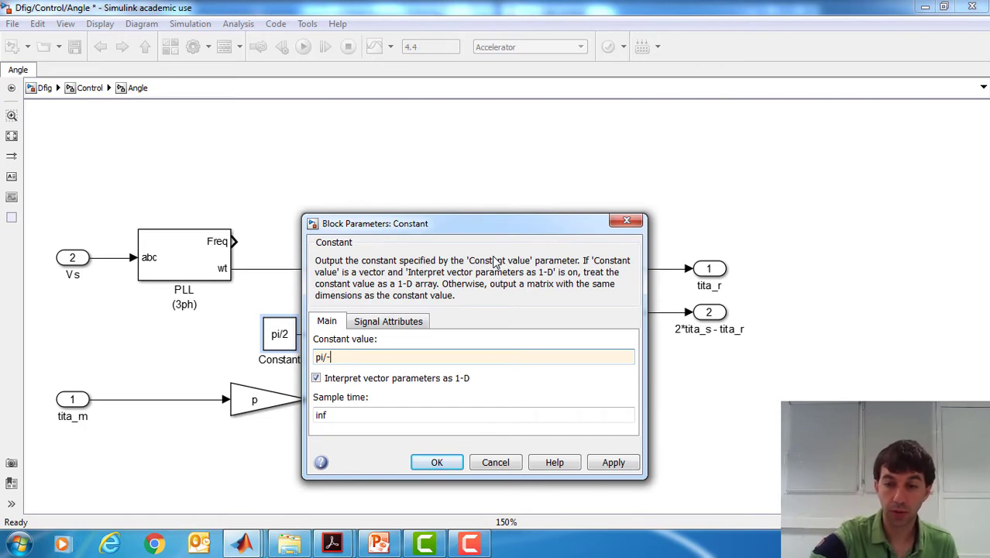
text(-pi/2)
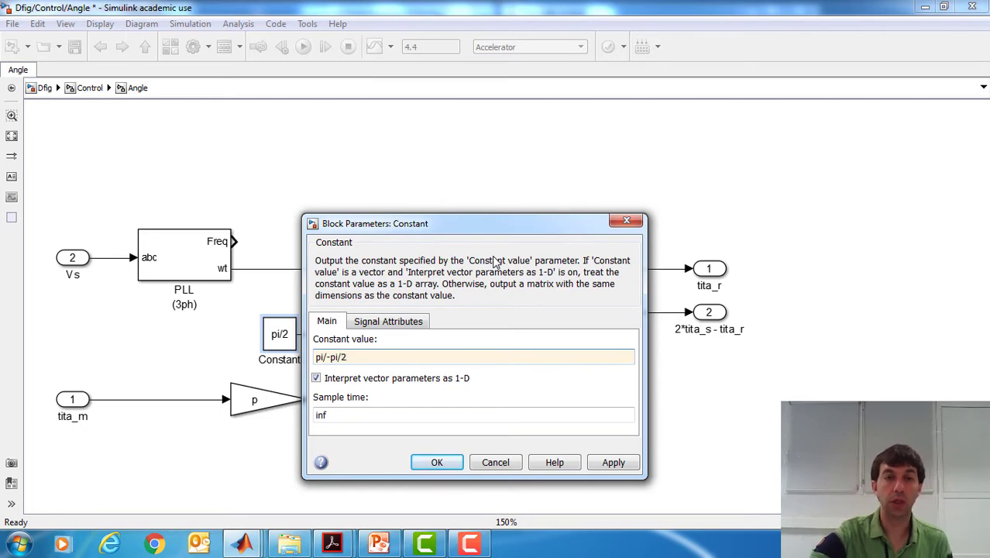
key(Return)
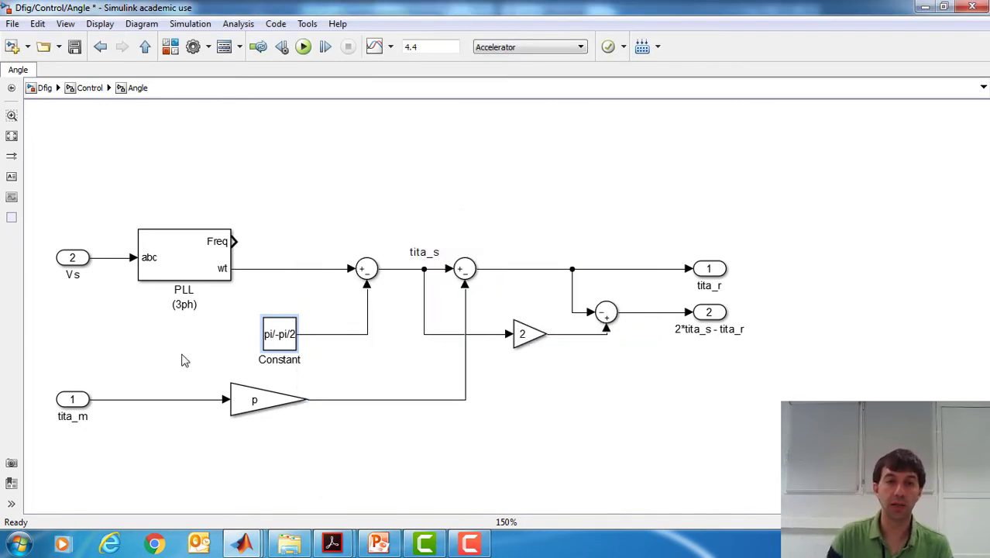
Change the Constant value from pi/-pi/2 to pi/+pi/2.
double_click(277, 335)
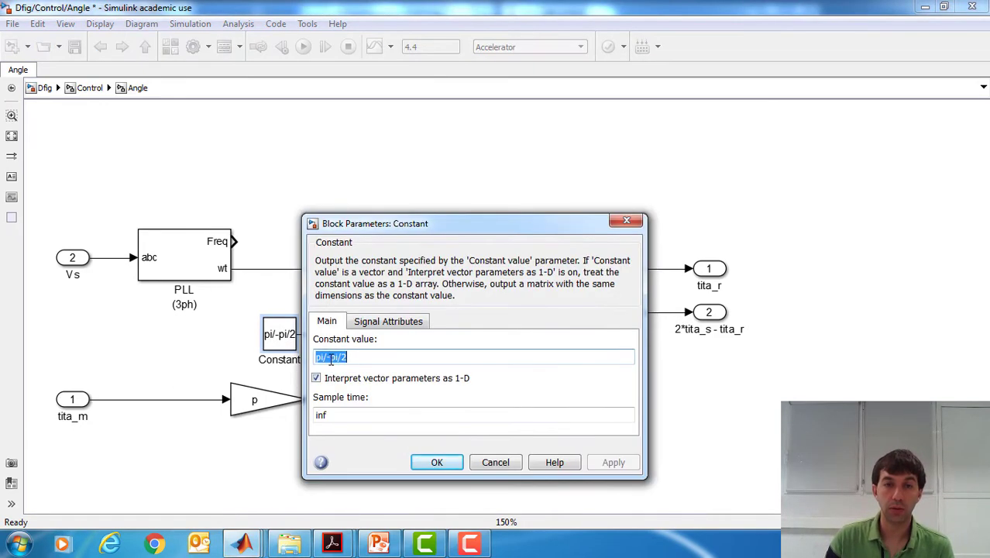
click(350, 357)
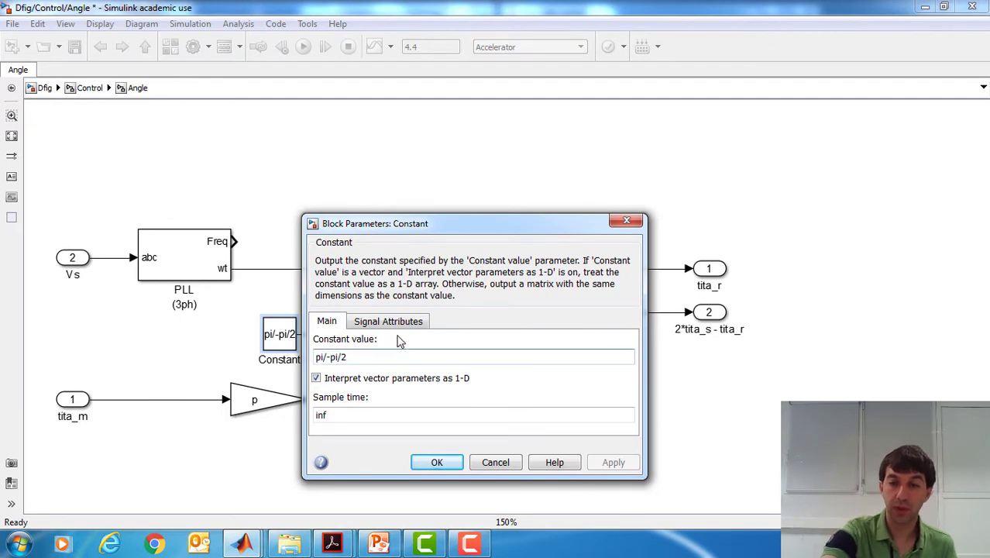
key(Left)
key(Left)
key(Left)
key(Left)
key(BackSpace)
text(+)
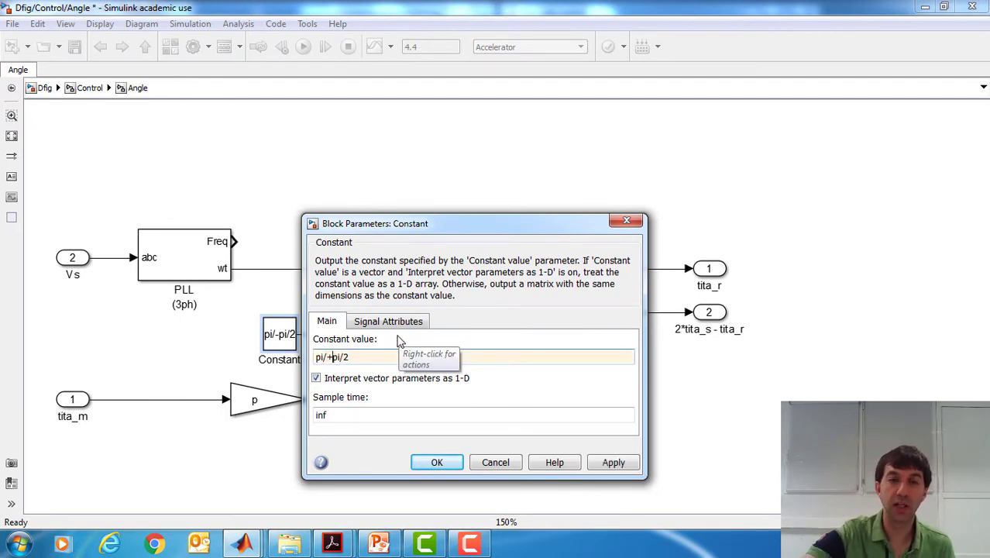
key(Return)
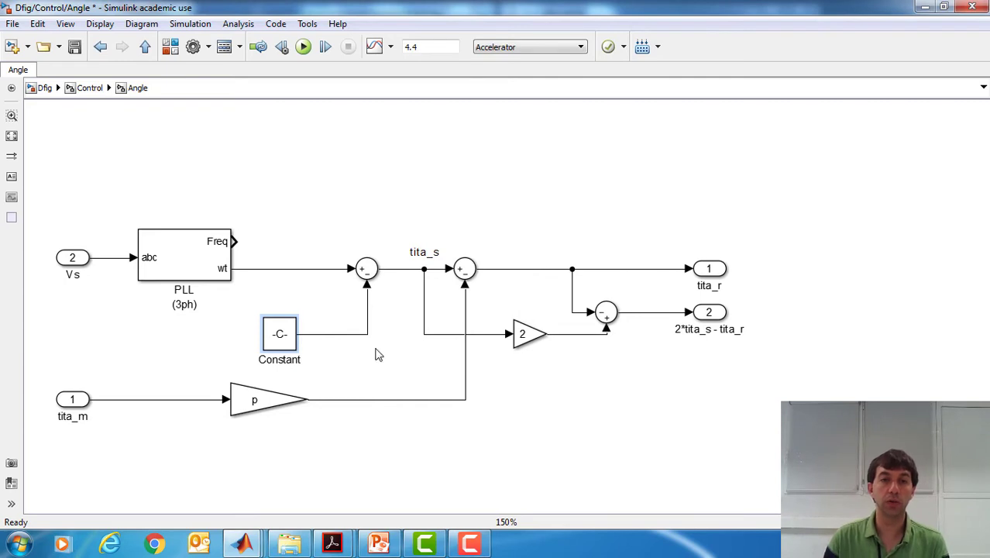
Widen the Constant block so its value shows, and save the model.
click(273, 341)
drag(263, 317, 224, 317)
click(326, 300)
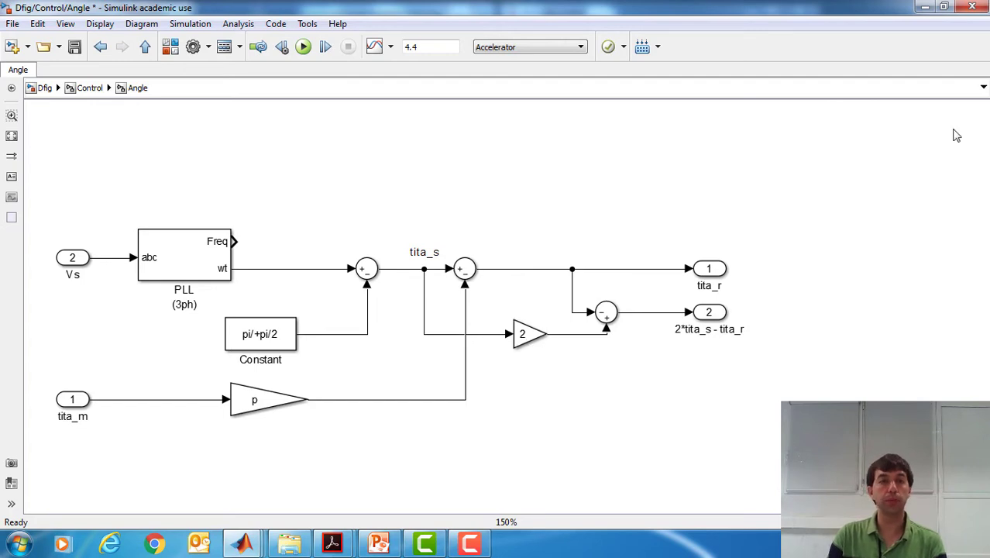
click(74, 46)
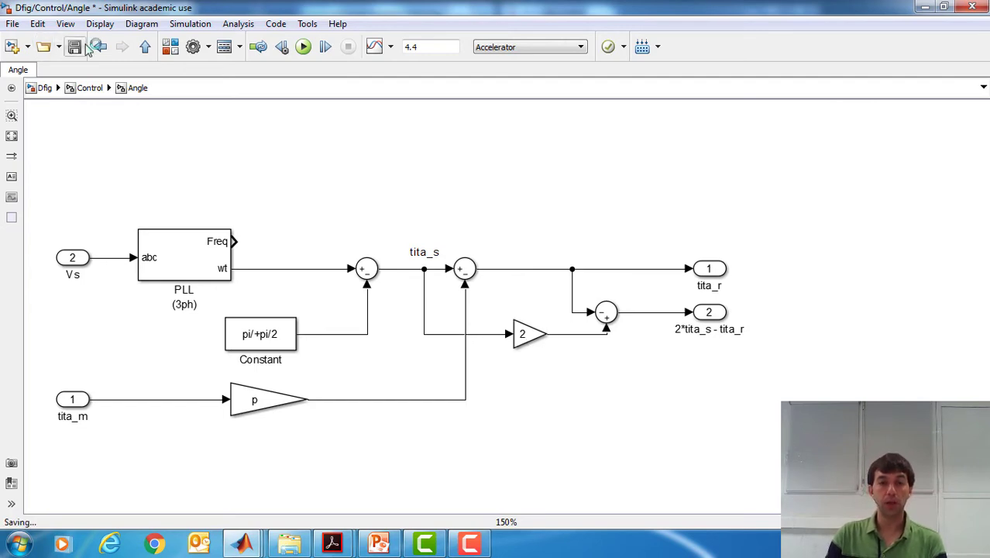
click(332, 542)
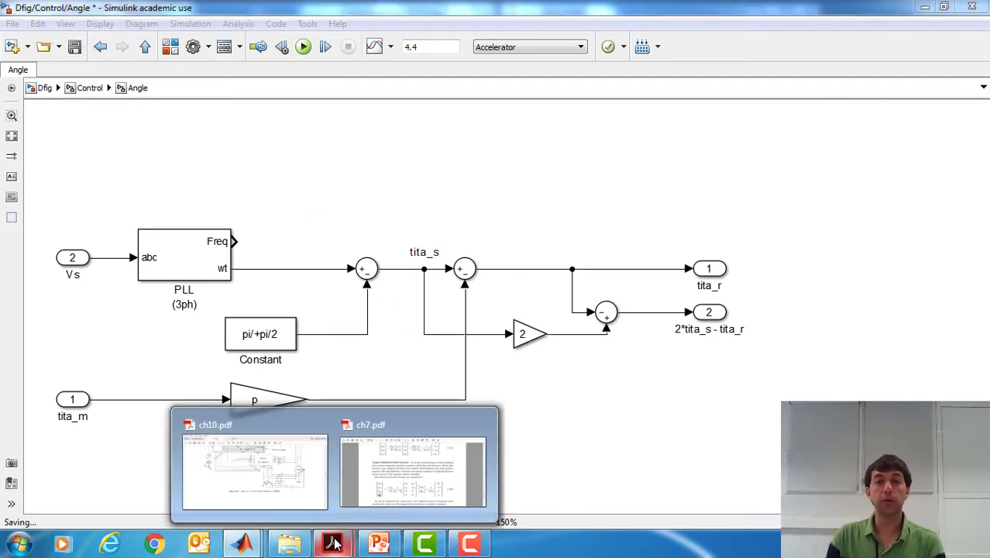
click(260, 487)
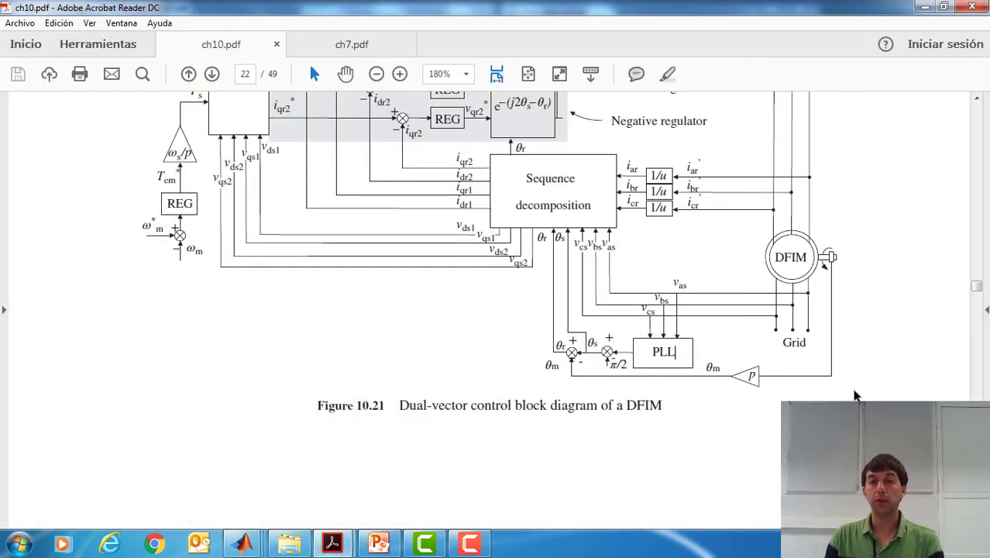
scroll(825, 388, up, 1)
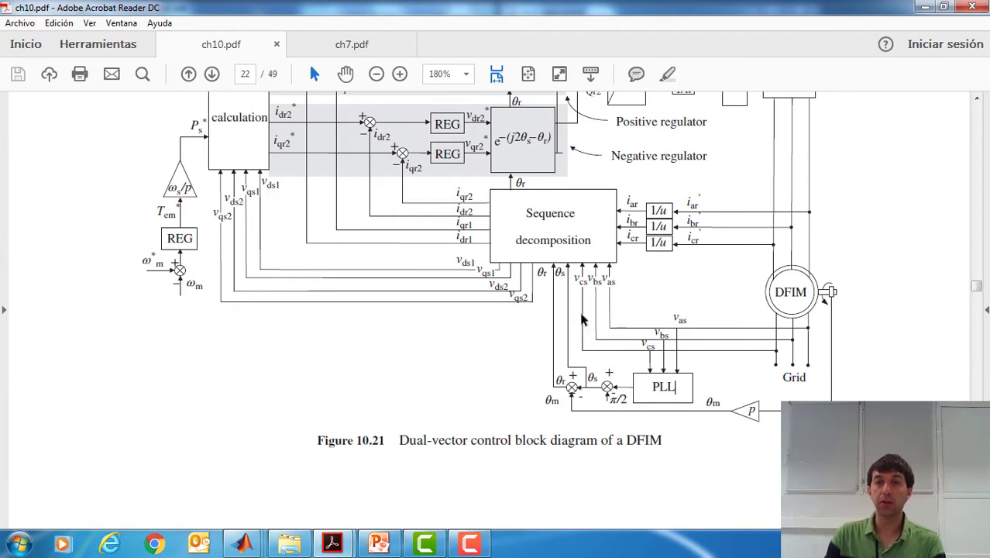
scroll(652, 380, up, 3)
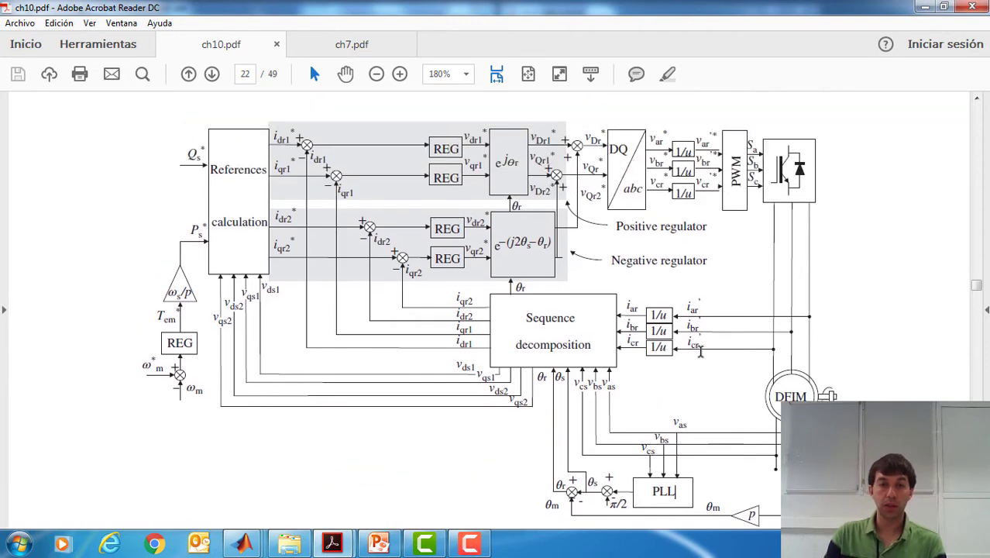
click(242, 545)
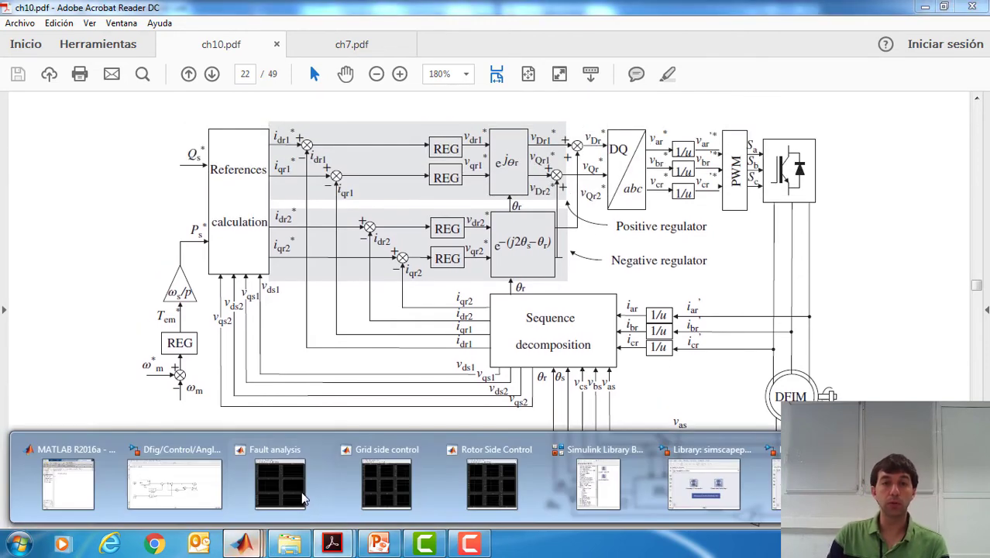
click(221, 488)
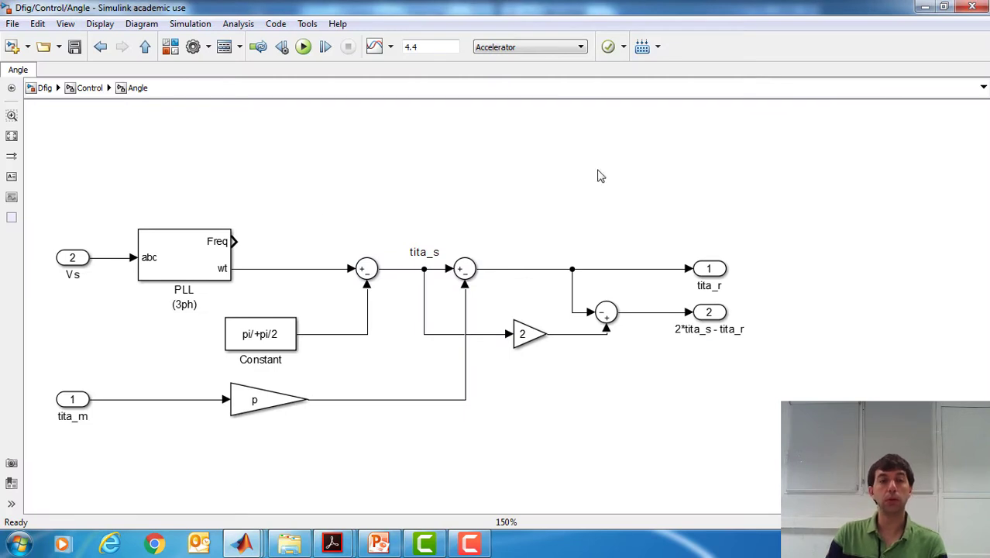
Go up to the Control diagram and scroll down to the Angle block.
click(89, 87)
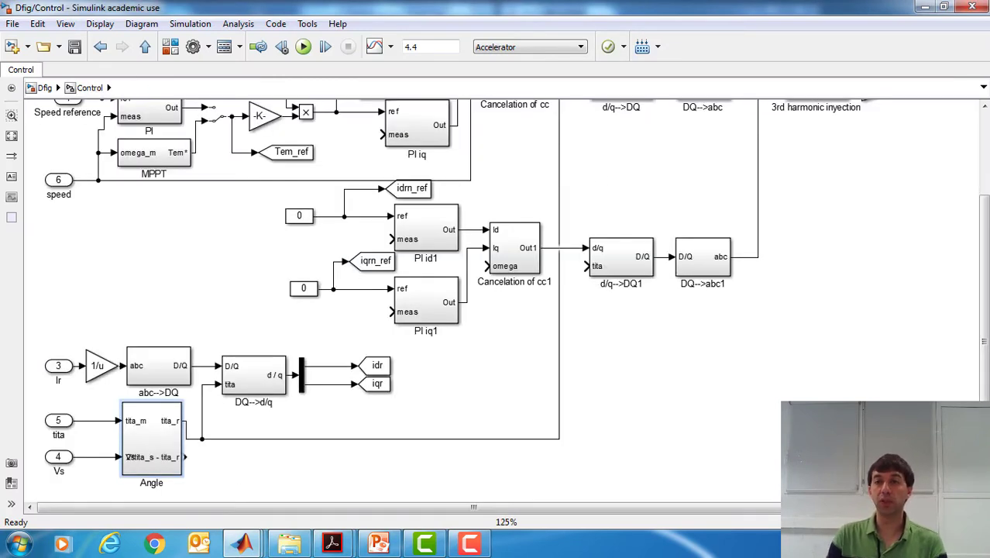
drag(984, 258, 985, 159)
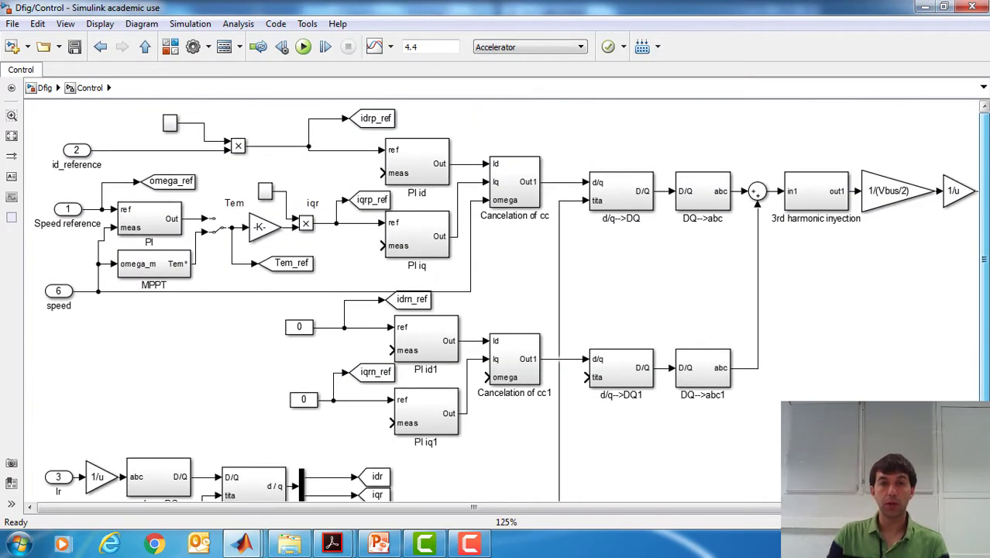
scroll(480, 360, down, 5)
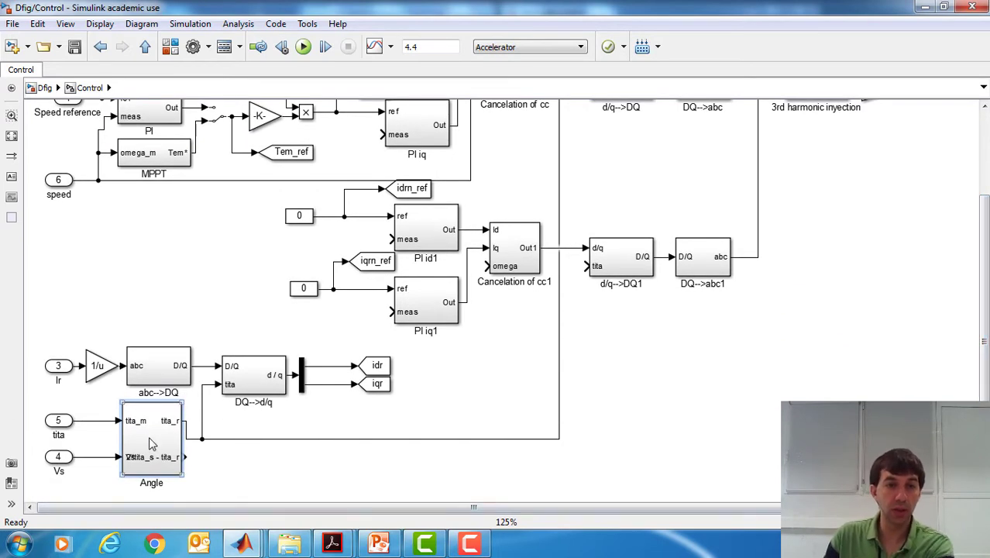
Move the tita and Vs inputs and the Angle block slightly down.
drag(27, 398, 144, 470)
key(Down)
key(Down)
key(Down)
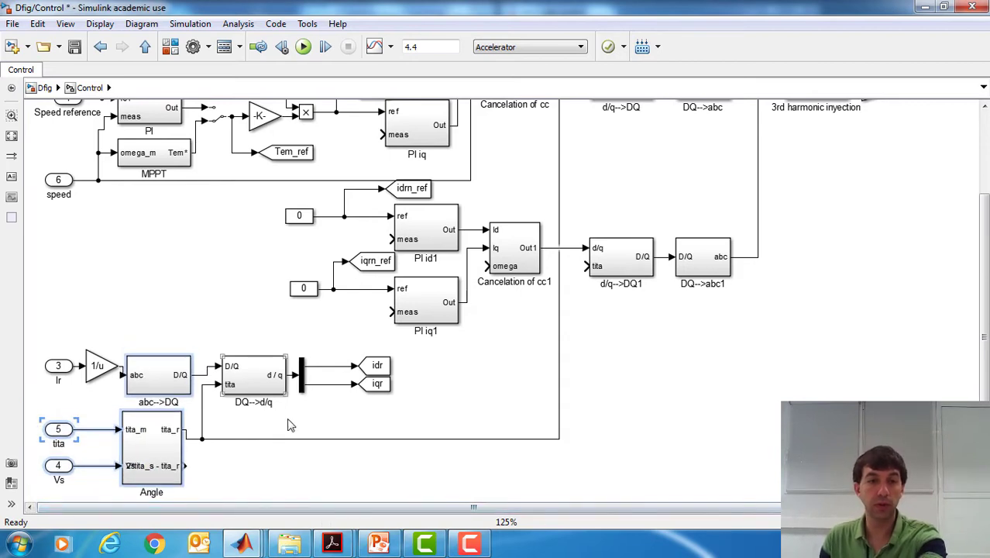
drag(168, 366, 171, 367)
click(175, 443)
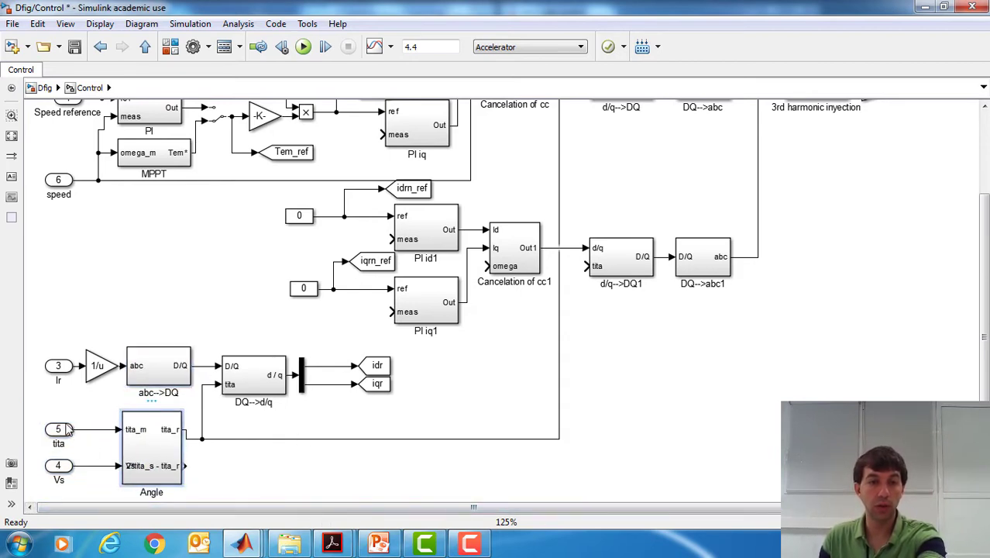
drag(34, 414, 148, 474)
key(Down)
key(Down)
key(Down)
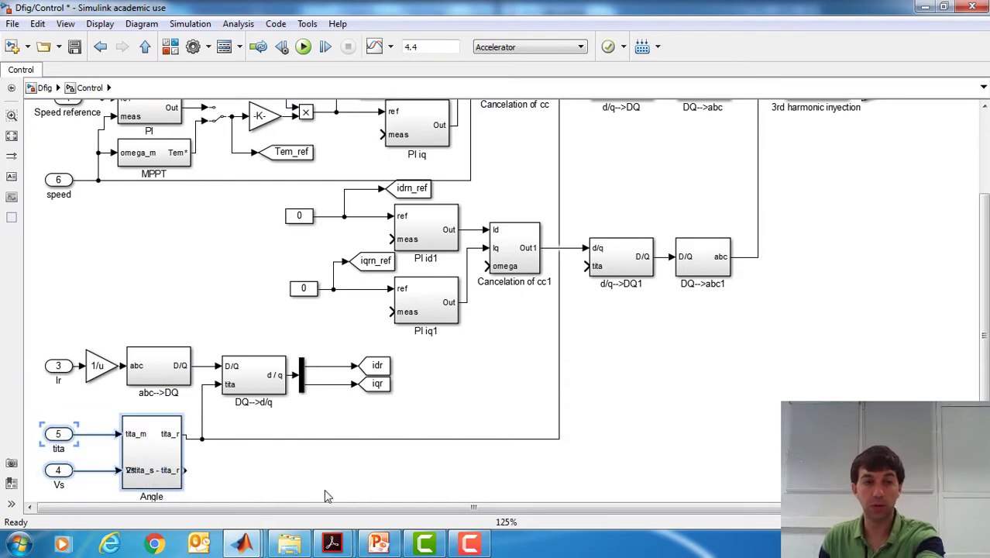
click(295, 466)
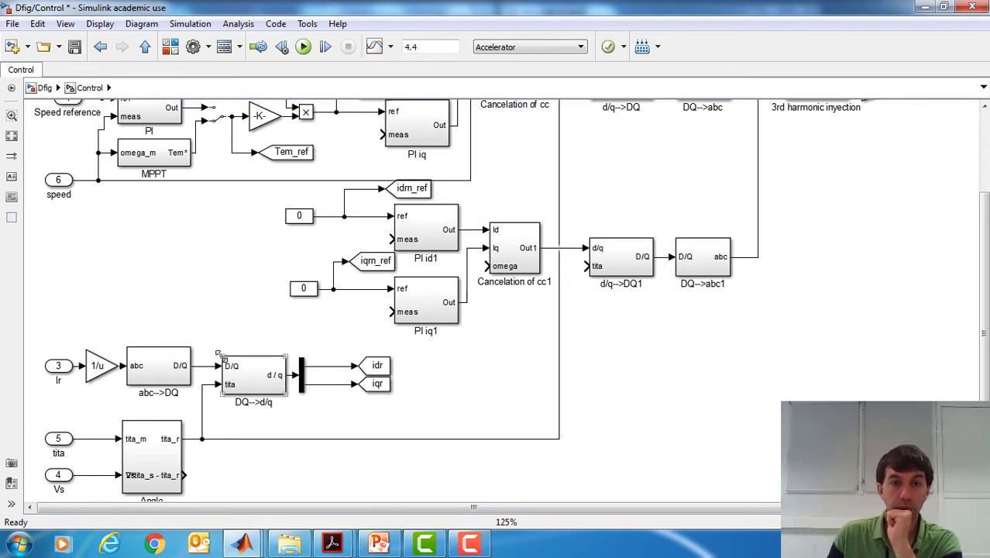
Resize the DQ-->d/q block and delete the wires feeding idr and iqr.
drag(218, 355, 239, 356)
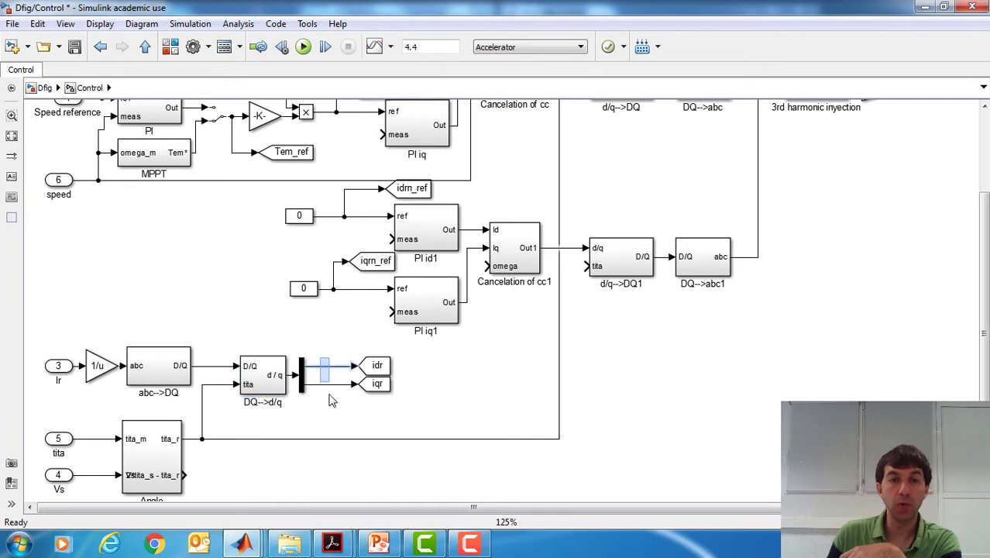
drag(330, 399, 332, 402)
key(Delete)
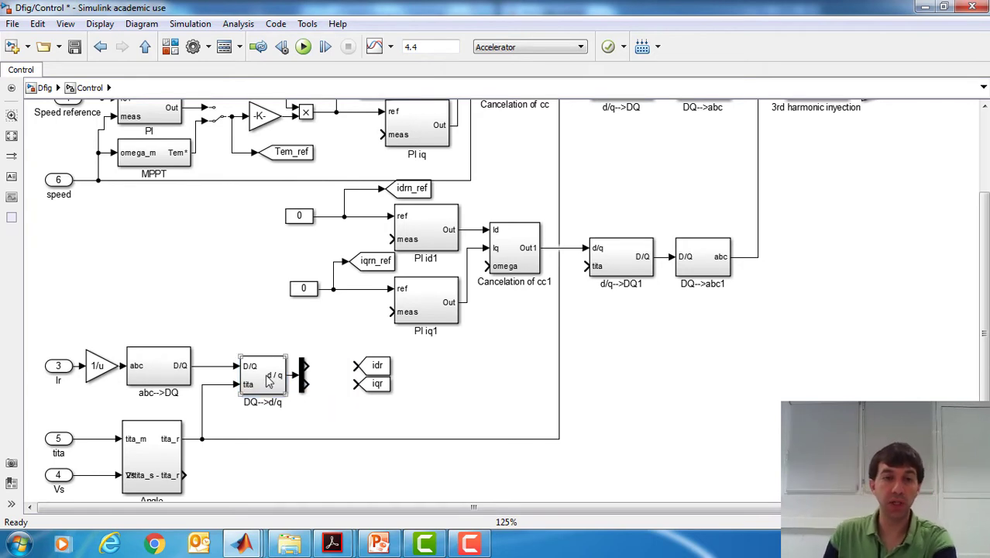
Copy DQ-->d/q below the original as DQ-->d/q1 and widen the Angle block.
drag(268, 378, 216, 365)
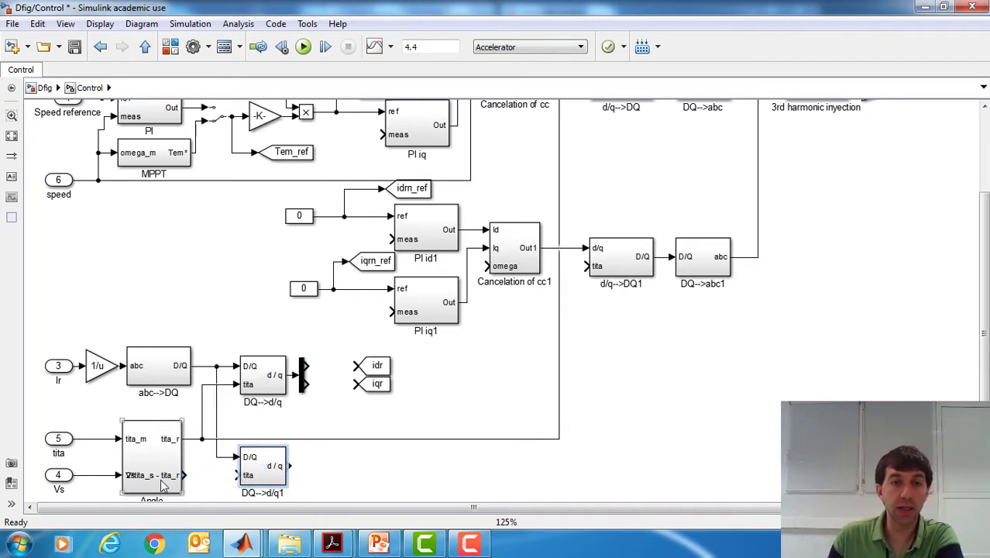
drag(122, 419, 100, 414)
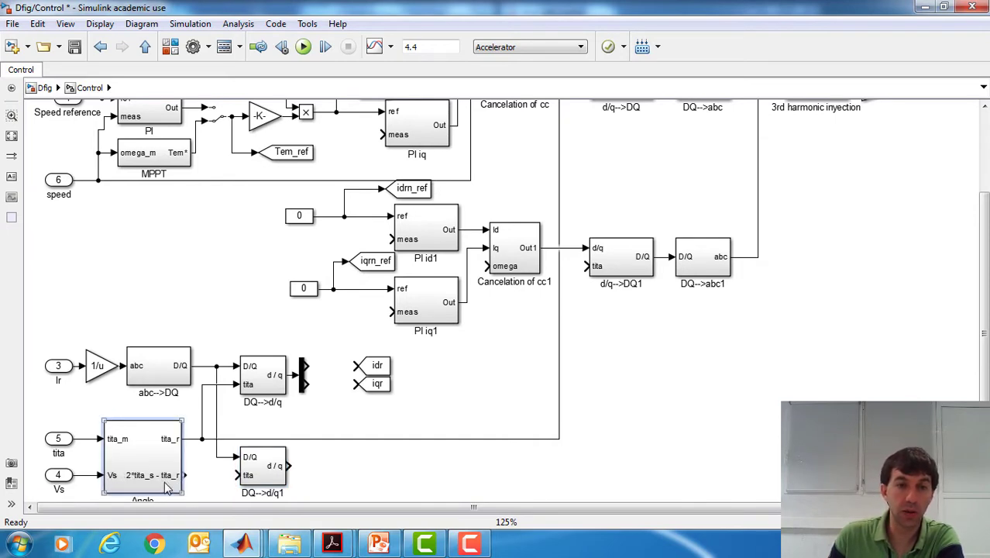
click(280, 476)
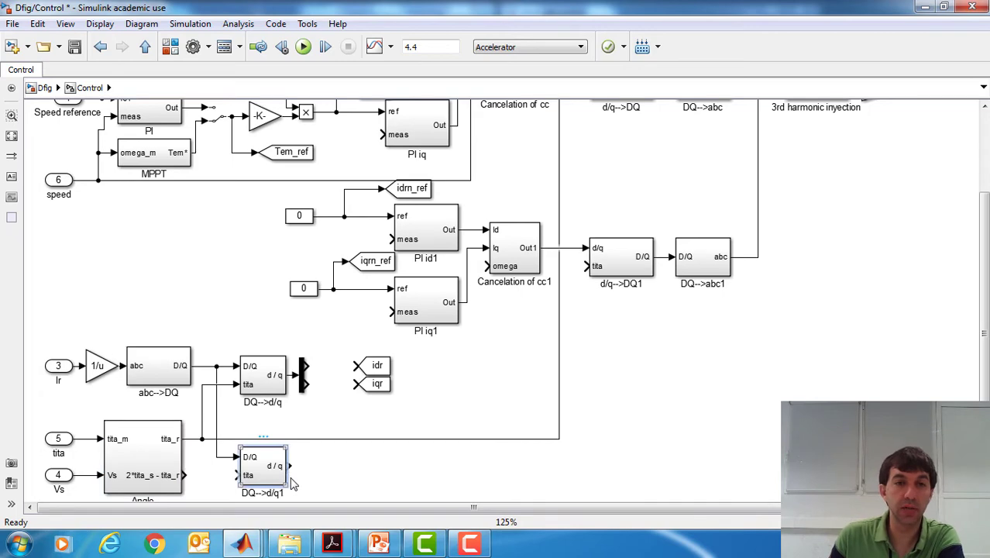
Add a copied gain block with its gain set to -1.
drag(270, 130, 498, 421)
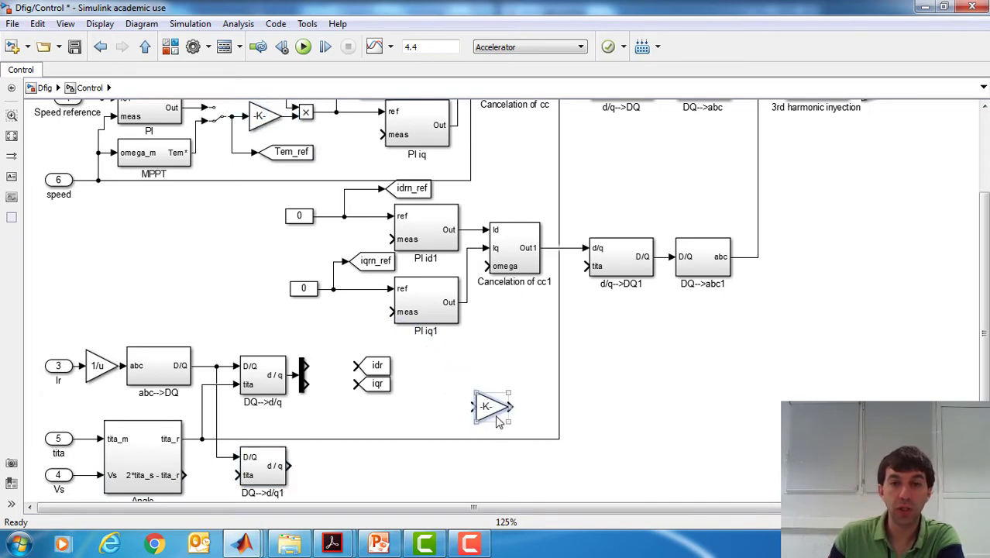
double_click(497, 417)
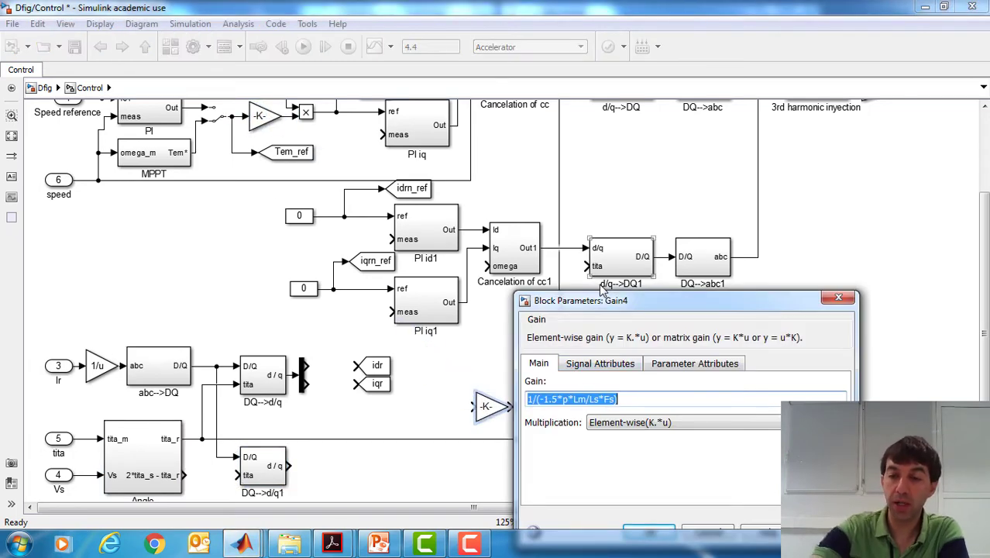
text(-1)
key(Return)
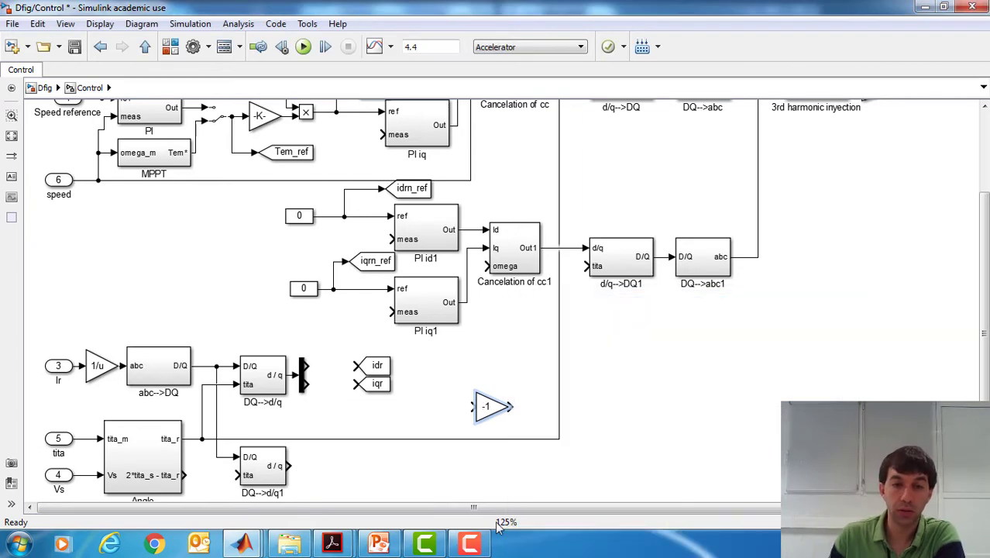
Scroll ch10.pdf to Figure 10.22 Sequence decomposition on page 23, then return to the Dfig/Control diagram.
mouse_move(344, 545)
click(317, 479)
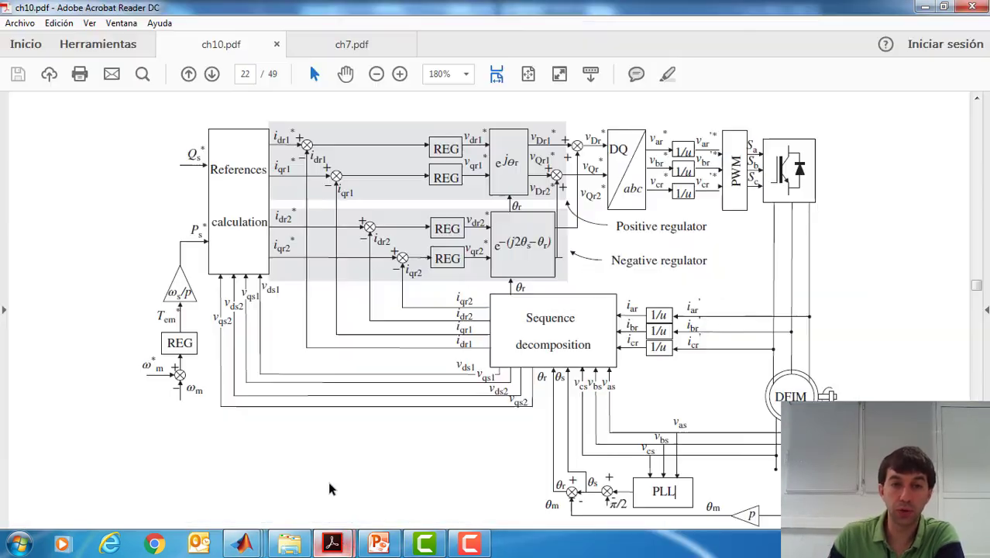
scroll(531, 483, down, 15)
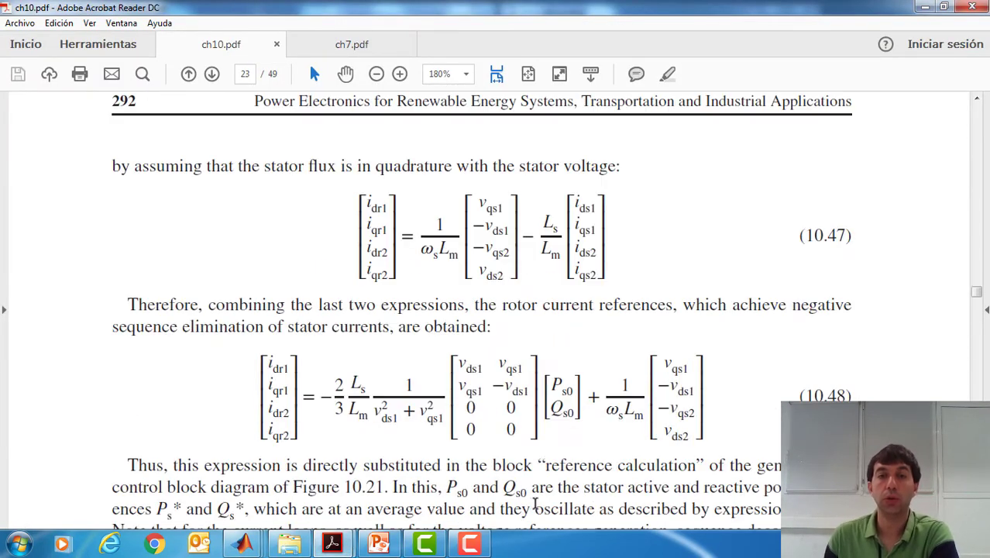
scroll(551, 482, down, 1)
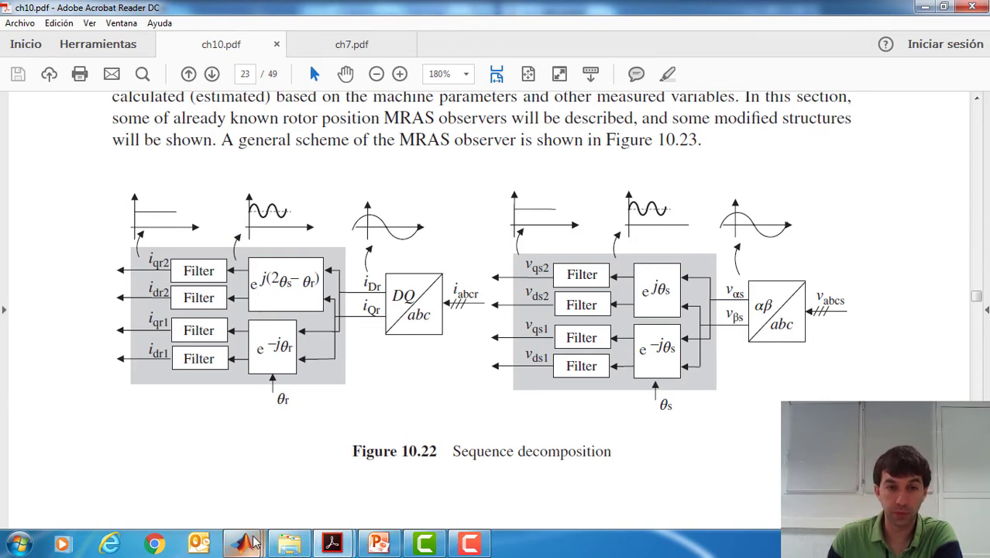
mouse_move(243, 542)
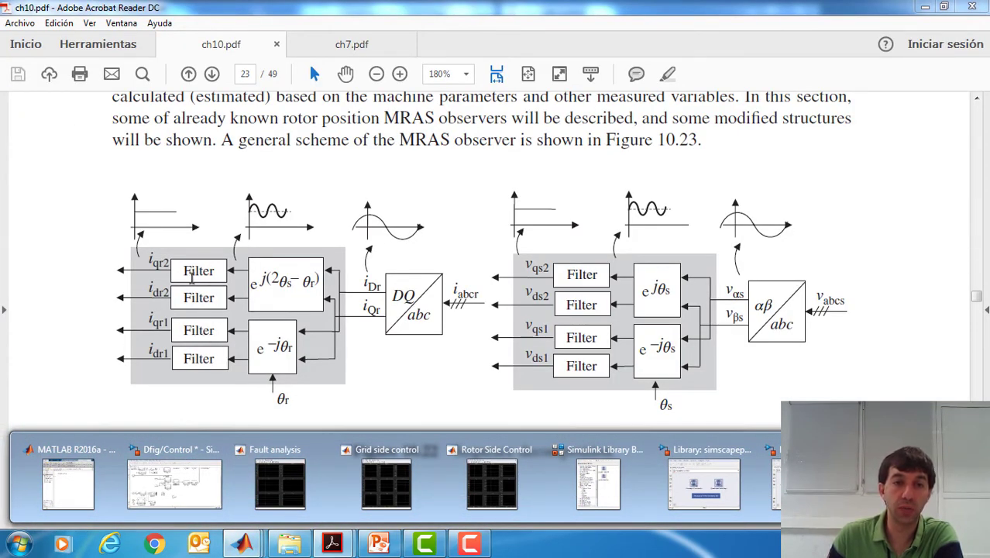
click(175, 485)
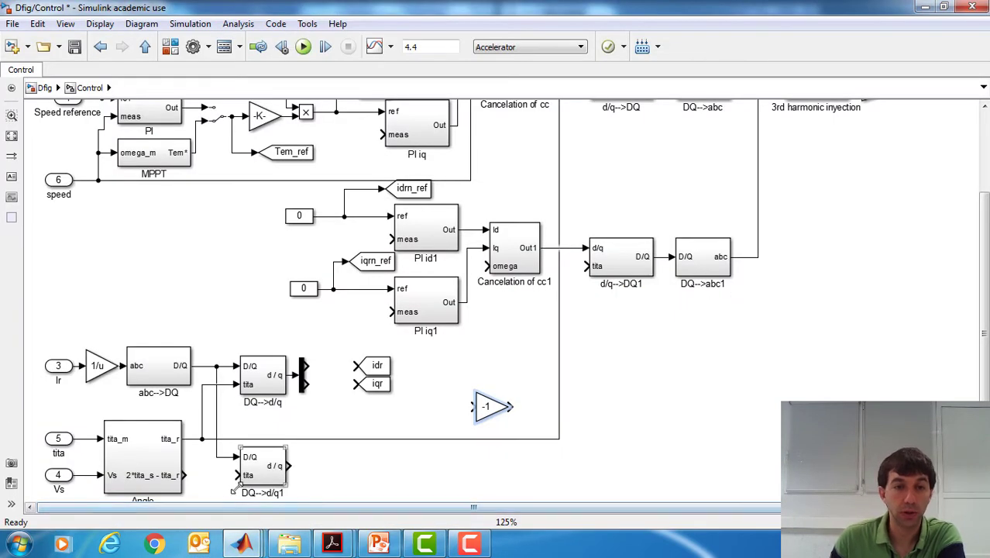
Put the -1 gain on DQ-->d/q1's tita input and copy the Demux onto its output.
drag(485, 410, 210, 463)
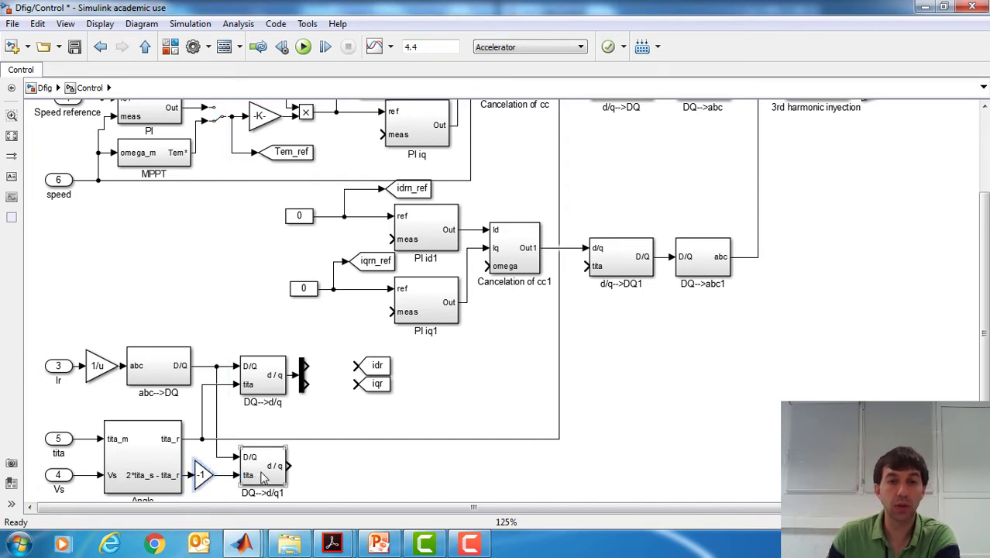
click(377, 480)
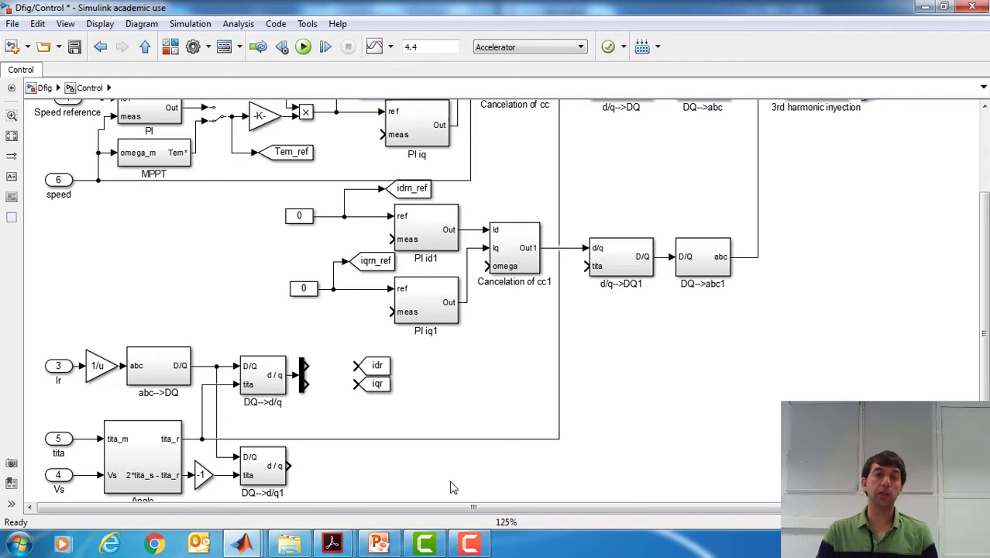
click(303, 385)
drag(315, 441, 303, 466)
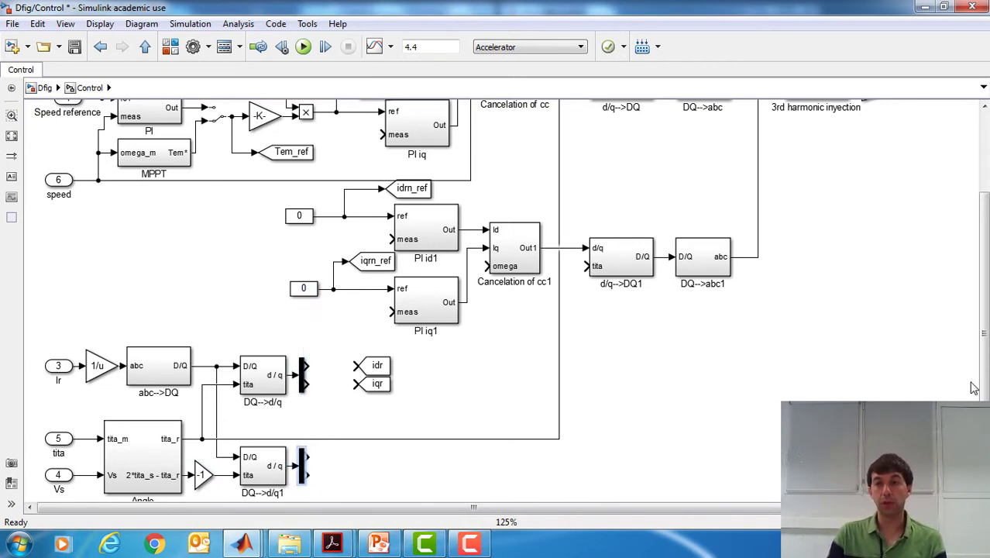
Shift the idr and iqr Goto tags to the right.
scroll(974, 388, down, 2)
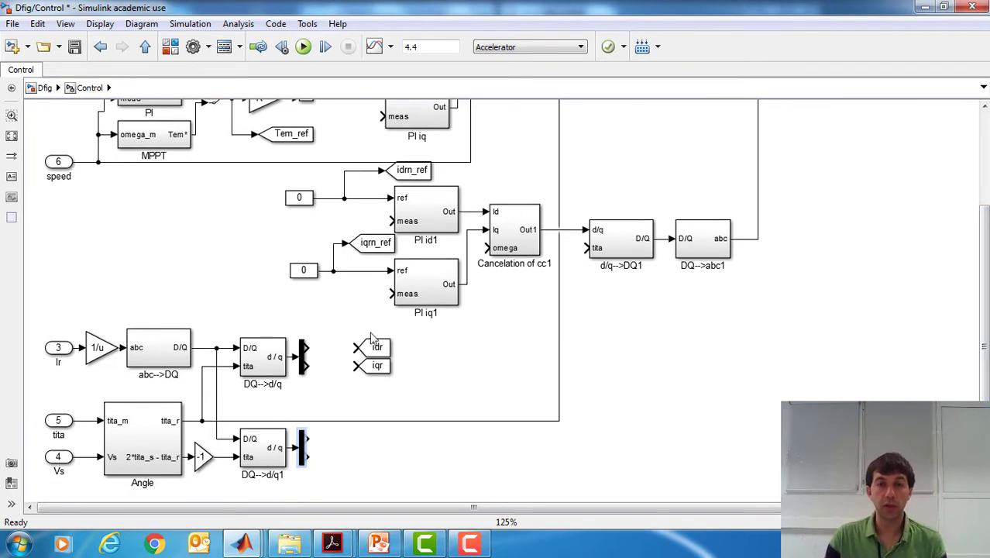
drag(353, 331, 416, 395)
drag(392, 355, 419, 344)
scroll(455, 145, up, 5)
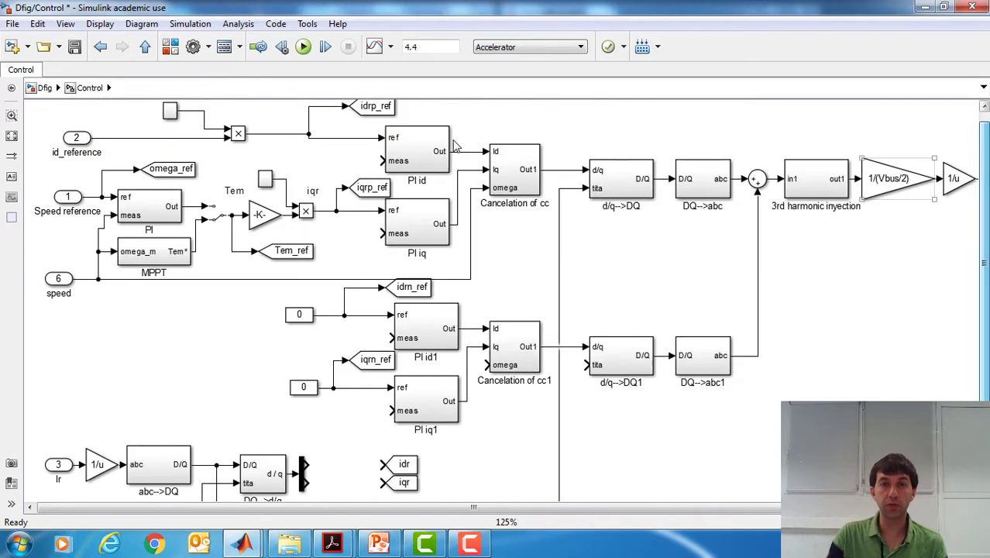
Rename the idr and iqr Goto tags to idrp and iqrp.
click(415, 465)
double_click(415, 464)
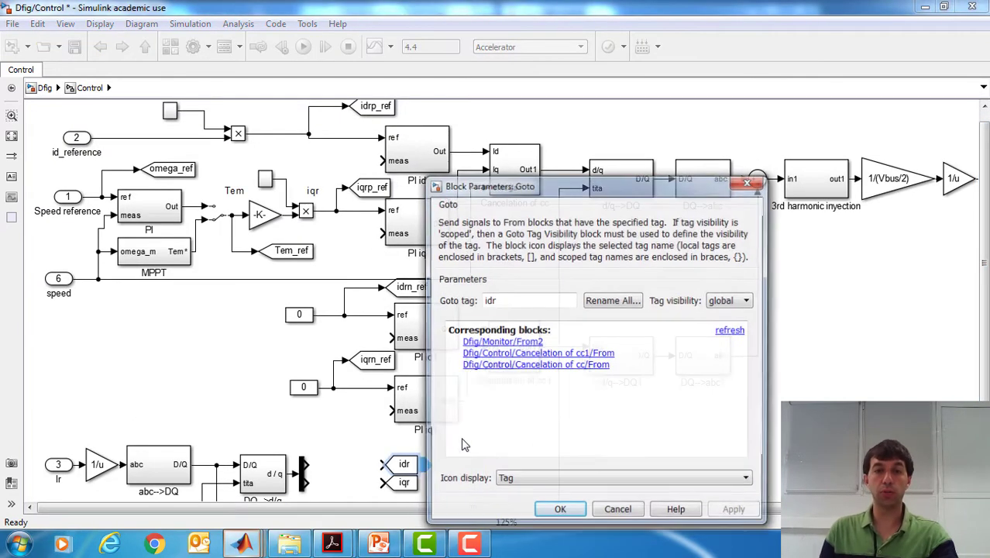
double_click(508, 301)
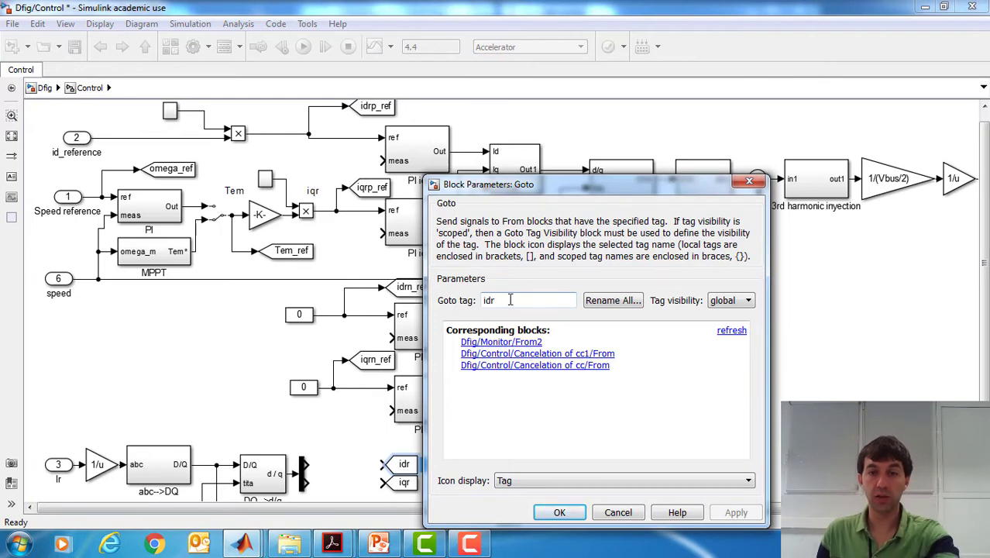
text(p)
click(559, 511)
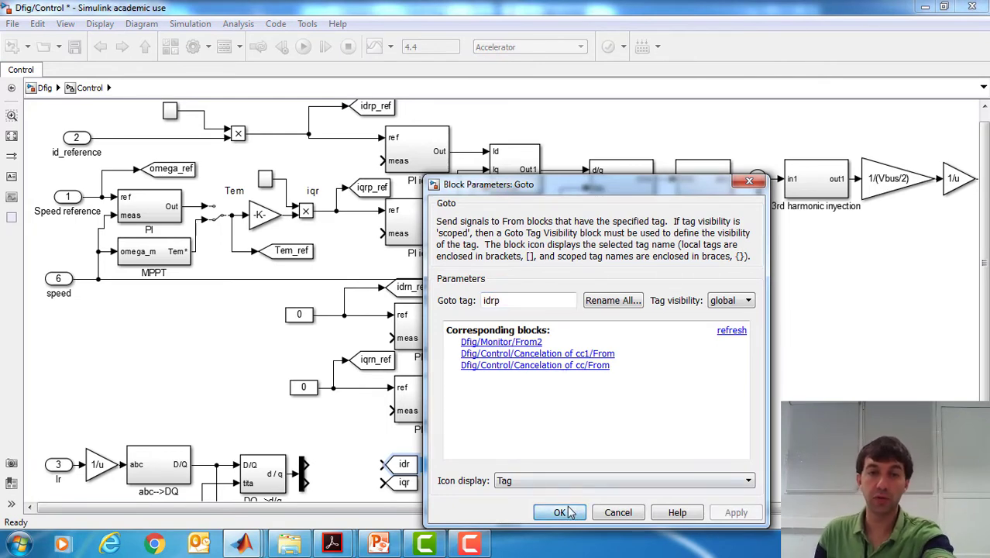
double_click(404, 482)
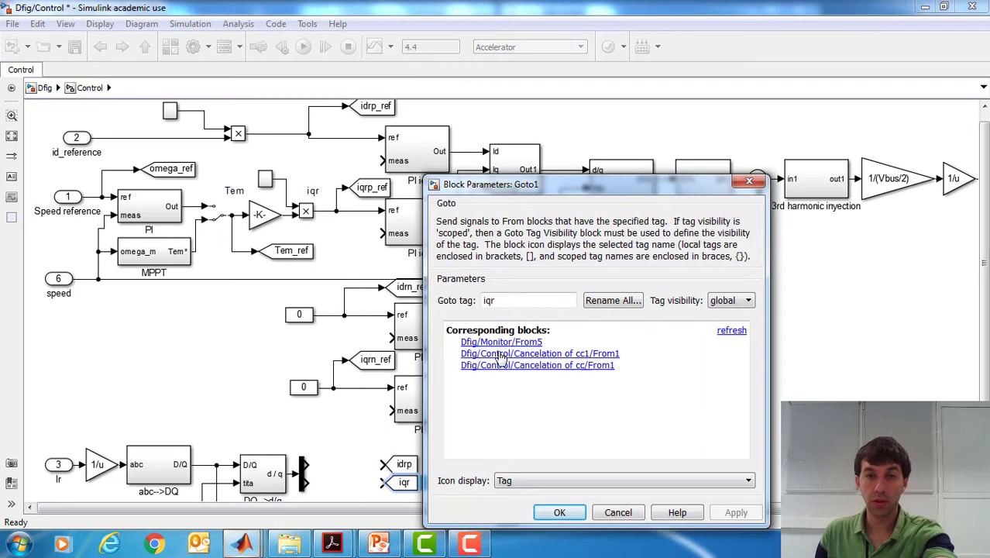
double_click(513, 302)
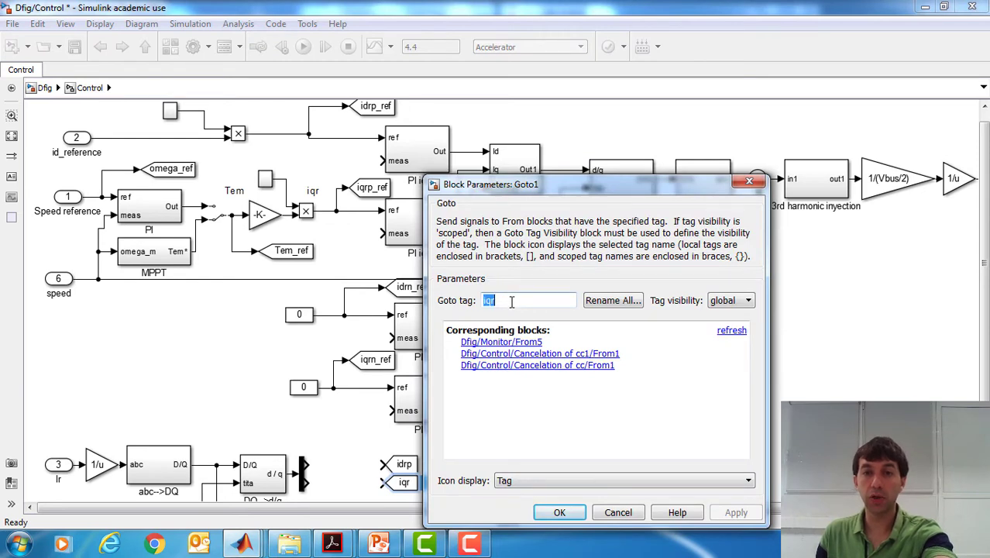
click(529, 301)
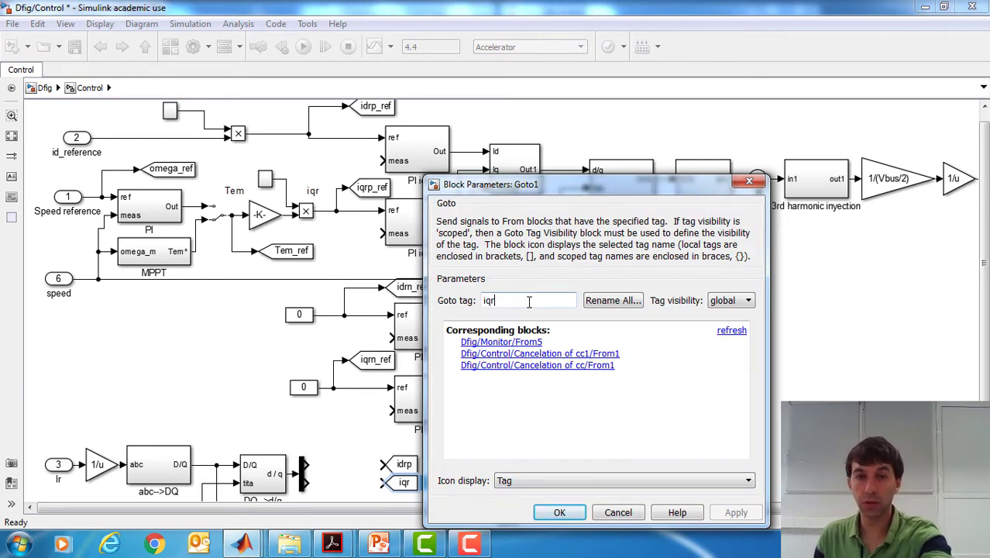
text(p)
key(Return)
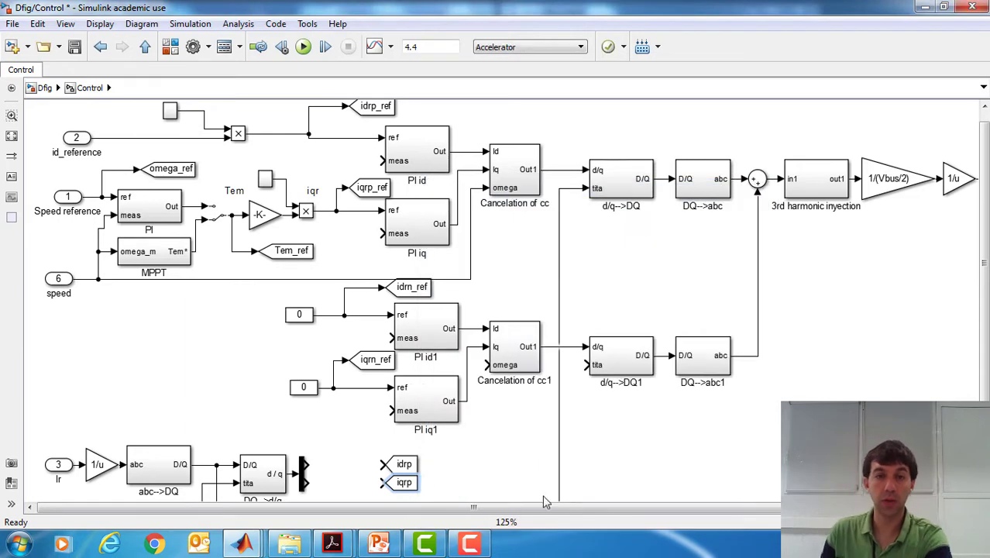
Bring Figure 10.22 Sequence decomposition in ch10.pdf back into view.
scroll(978, 333, down, 3)
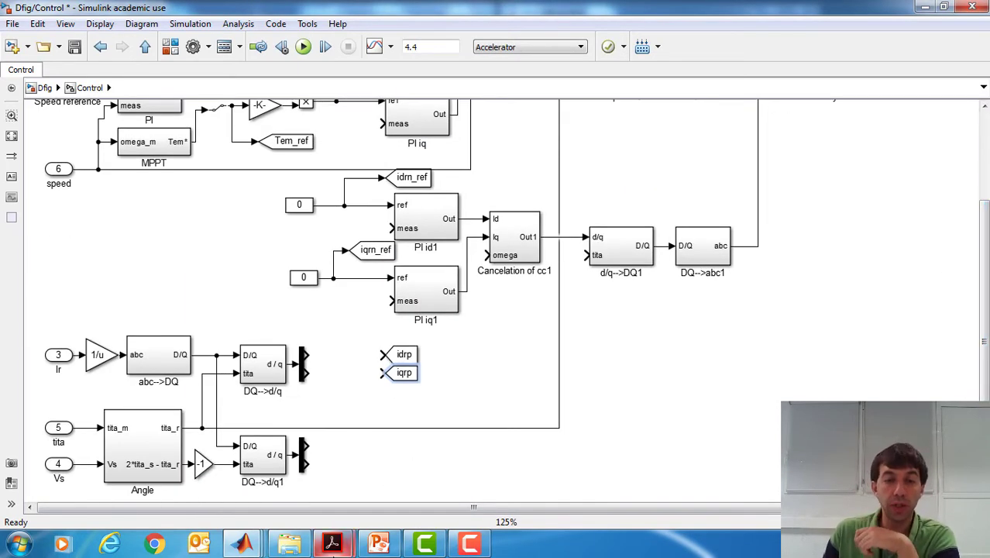
click(331, 544)
click(314, 495)
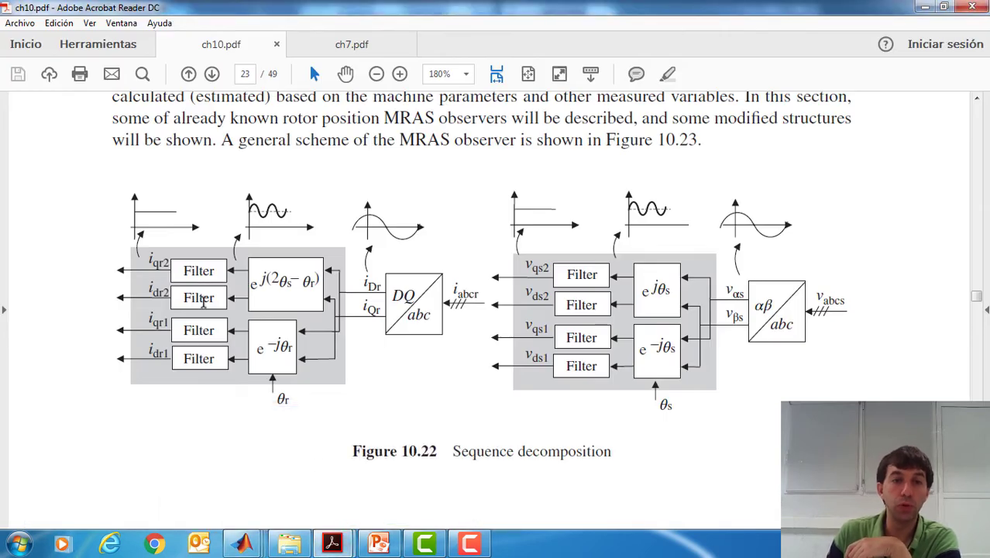
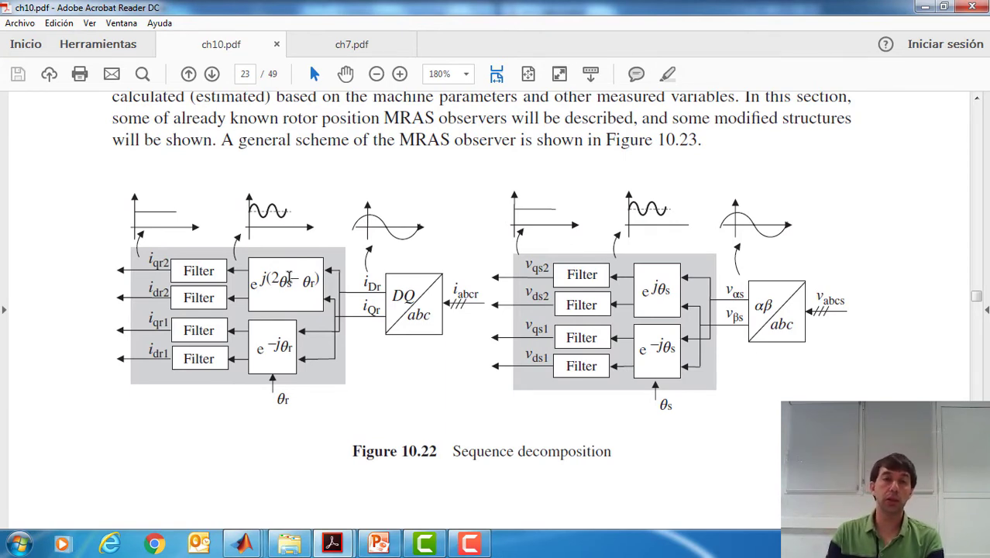
Leave Figure 10.22 in Acrobat Reader and bring the Dfig/Control Simulink model forward.
drag(292, 281, 277, 276)
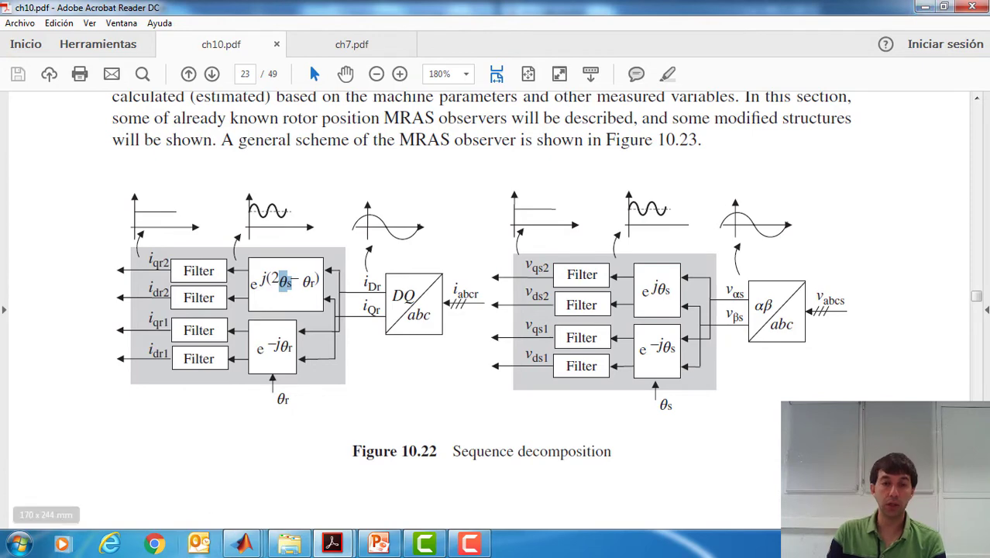
mouse_move(246, 542)
click(194, 498)
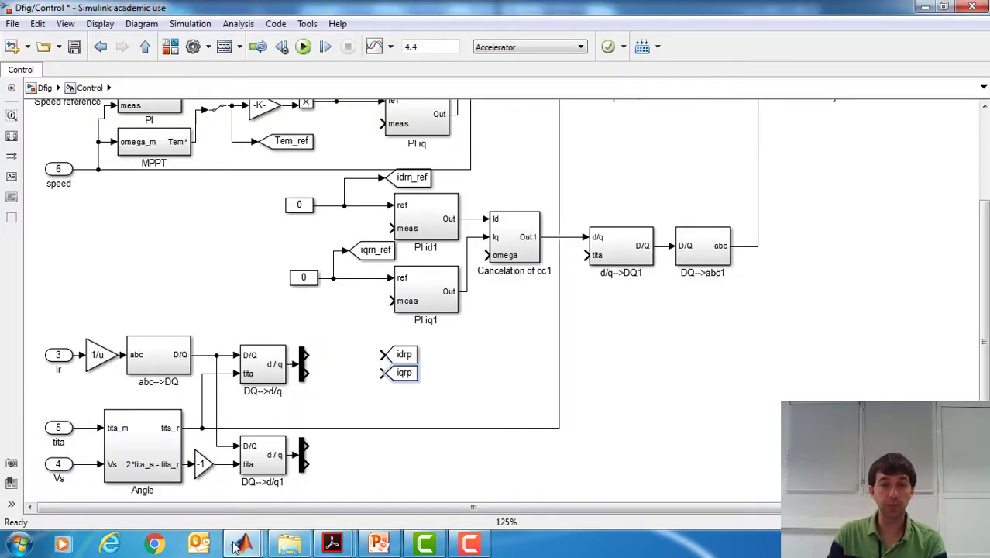
Place a Second-Order Filter from powerlib_meascontrol's Filters library below DQ-->abc1.
mouse_move(240, 546)
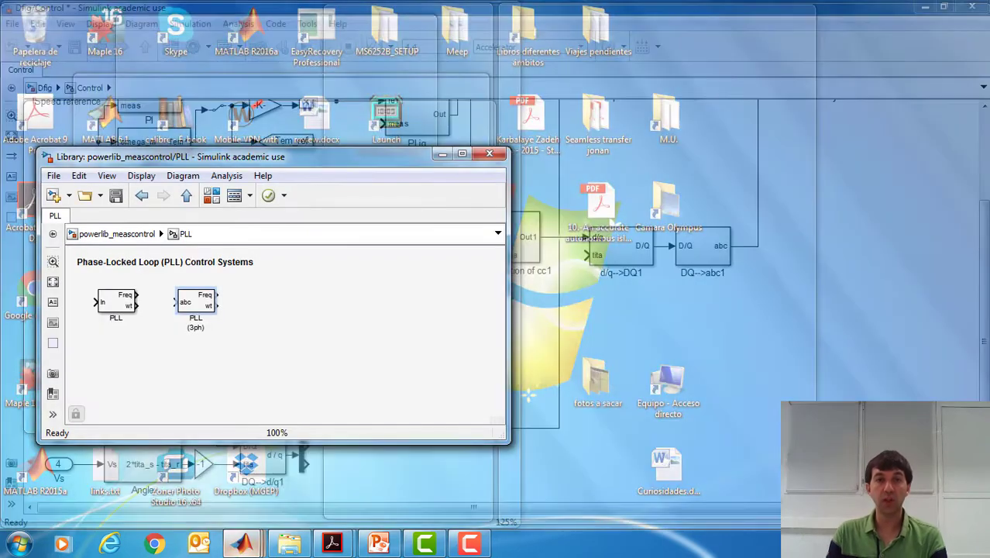
click(775, 482)
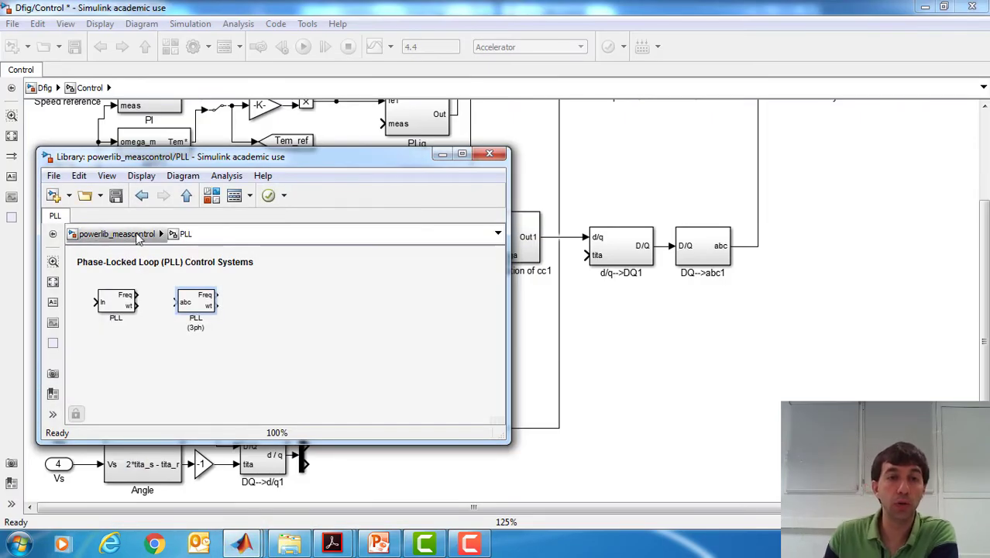
click(140, 234)
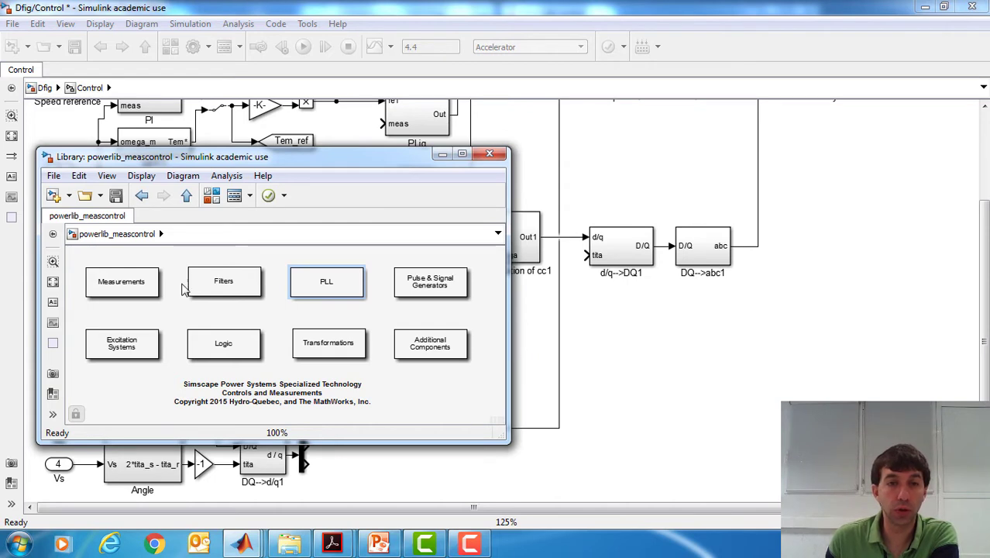
double_click(215, 283)
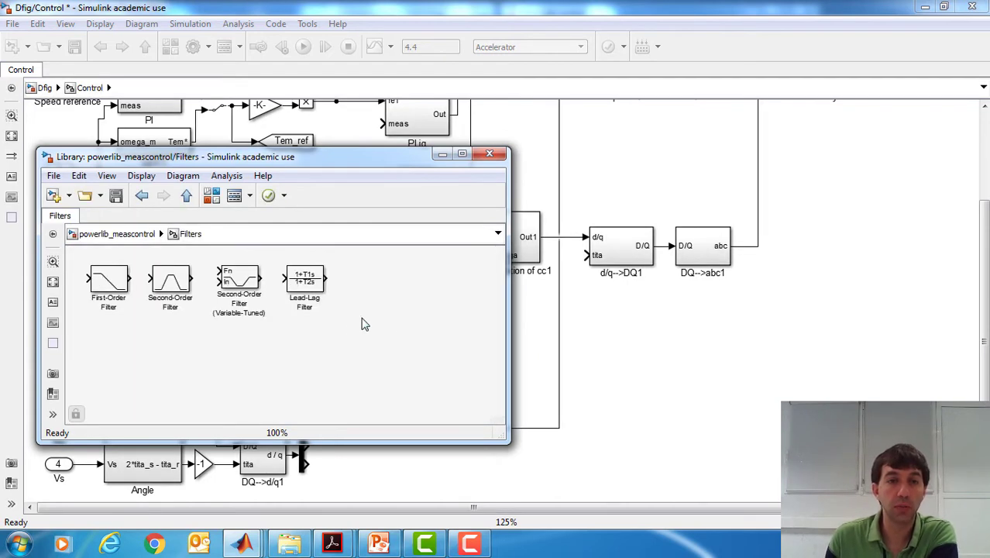
click(109, 288)
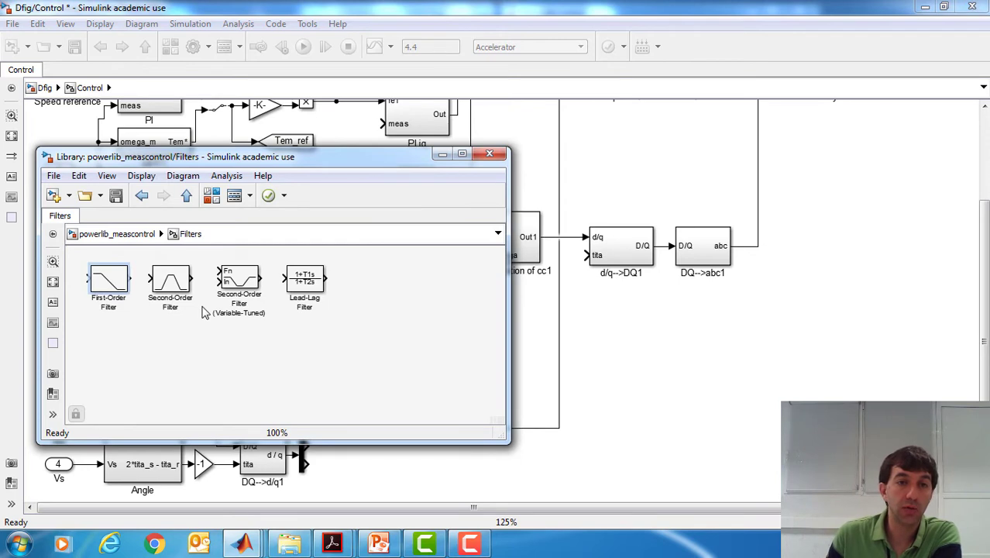
click(184, 280)
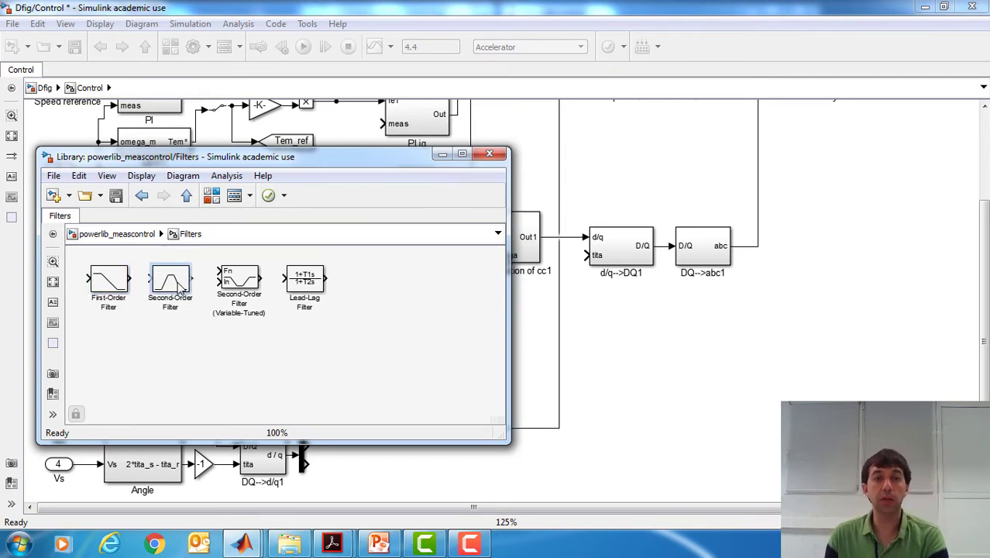
drag(180, 287, 716, 337)
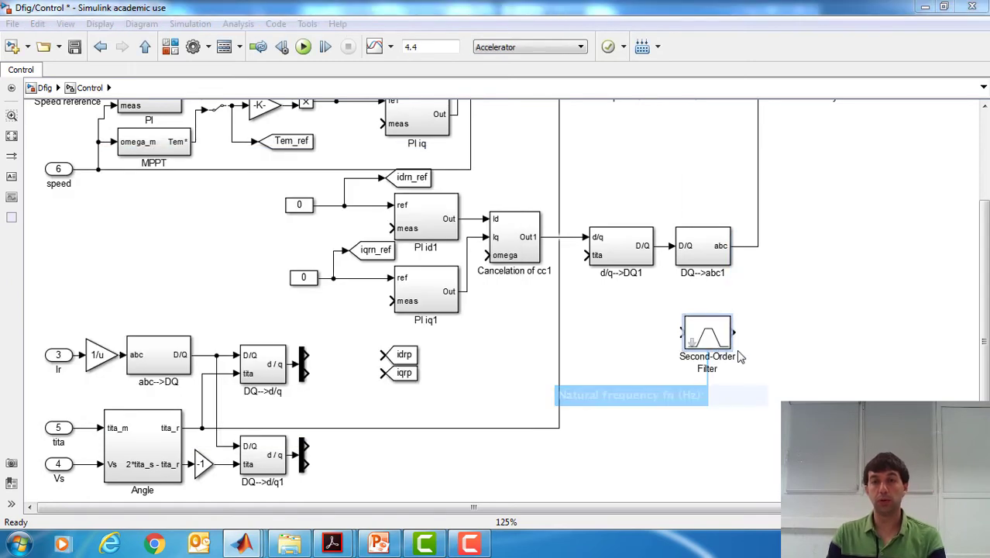
Make the filter a 100 Hz Bandstop (Notch), damping 0.1, sample time 1/fsw, without state initialization.
double_click(738, 355)
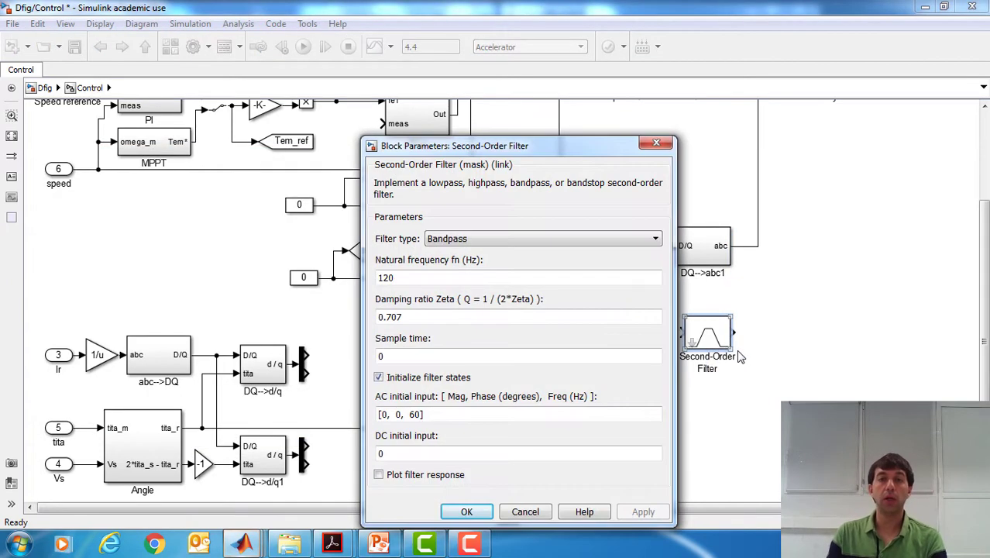
click(528, 240)
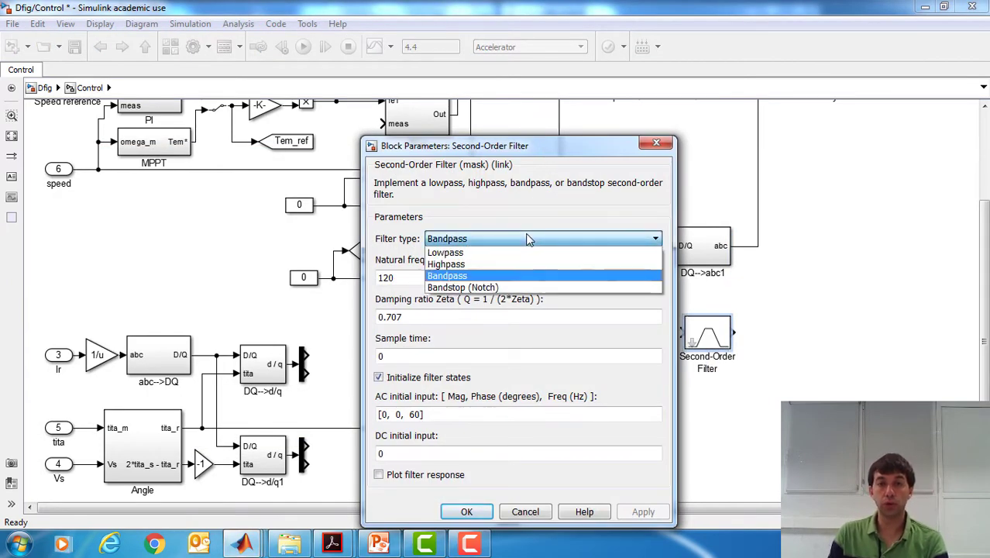
click(525, 288)
key(Tab)
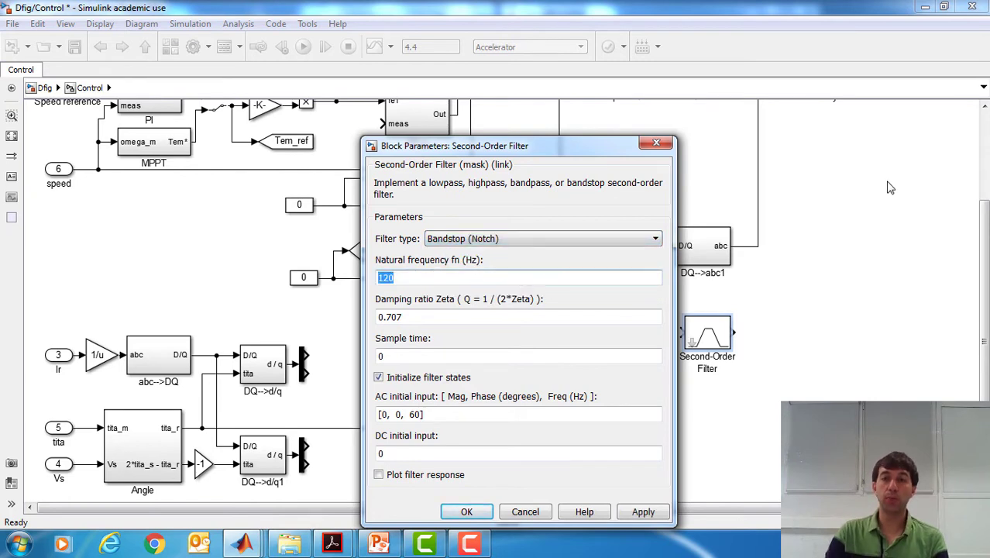
text(1)
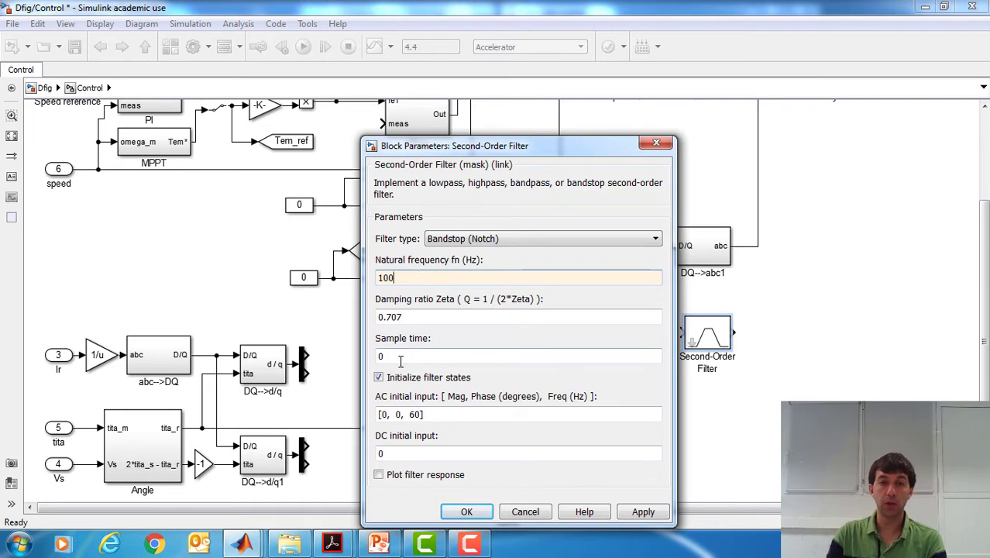
click(379, 377)
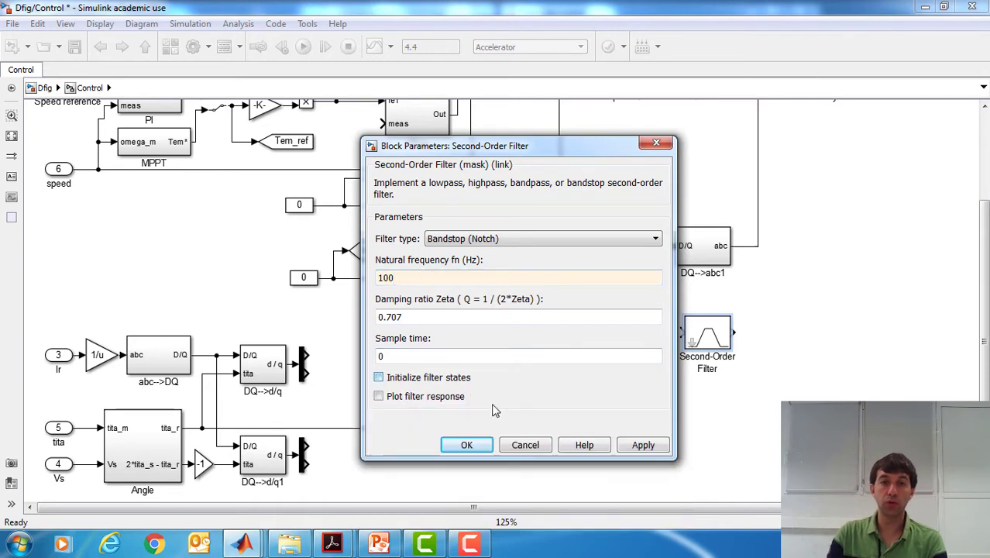
double_click(438, 321)
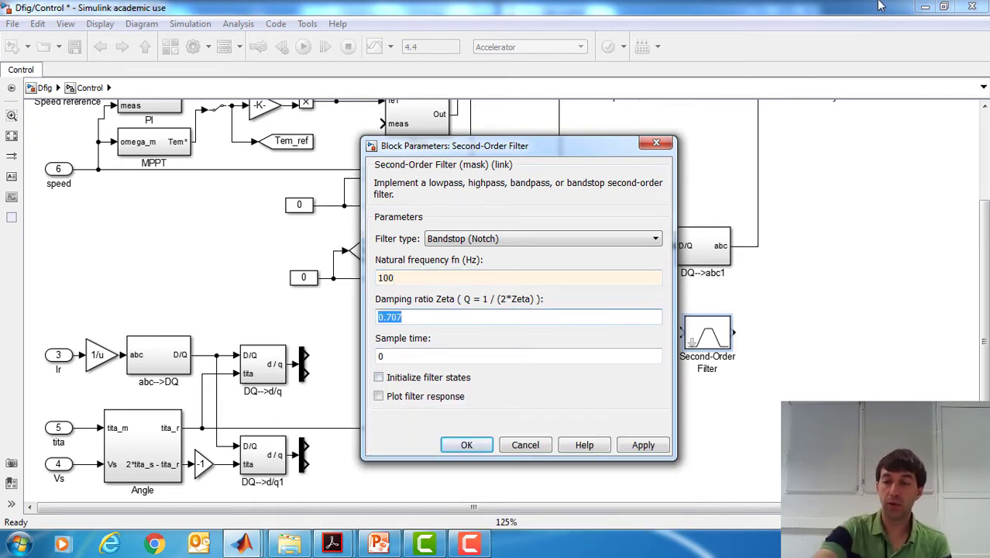
text(0.1)
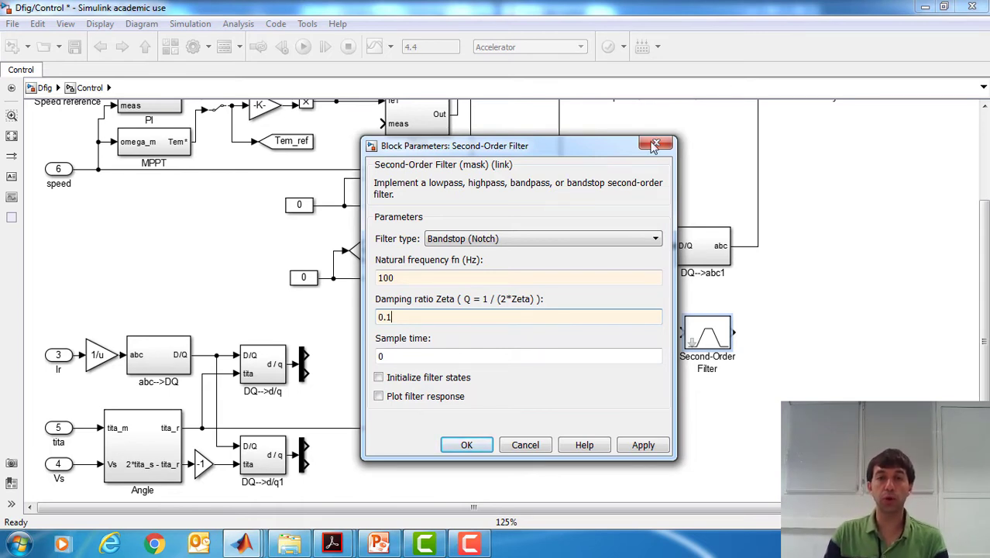
double_click(491, 359)
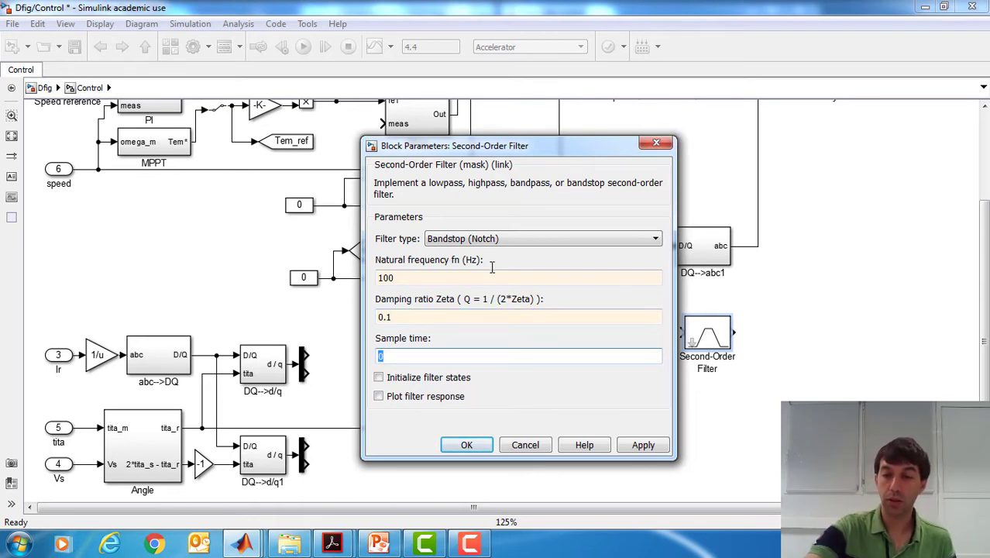
text(1/fsw)
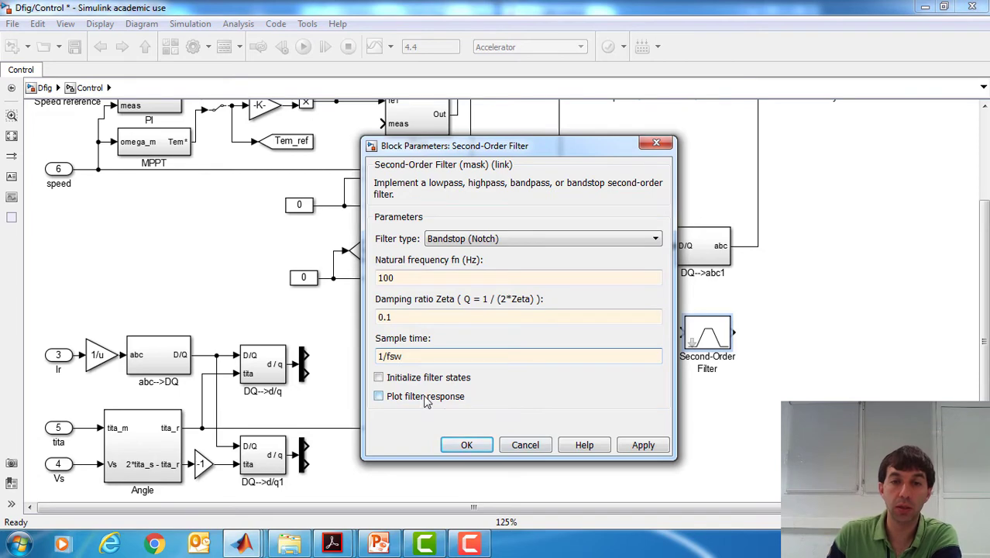
drag(569, 152, 549, 148)
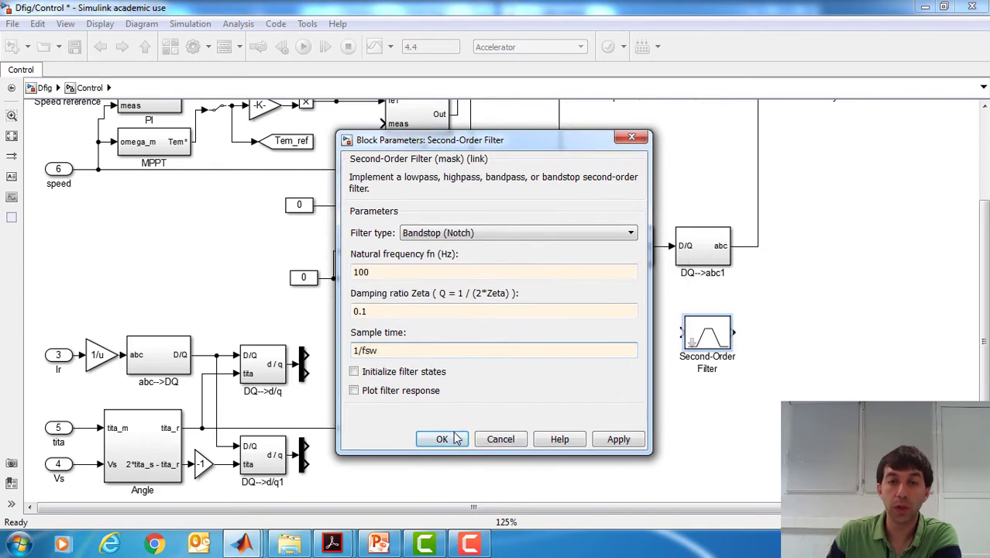
click(453, 438)
Enable Plot filter response on the notch filter and confirm.
click(721, 334)
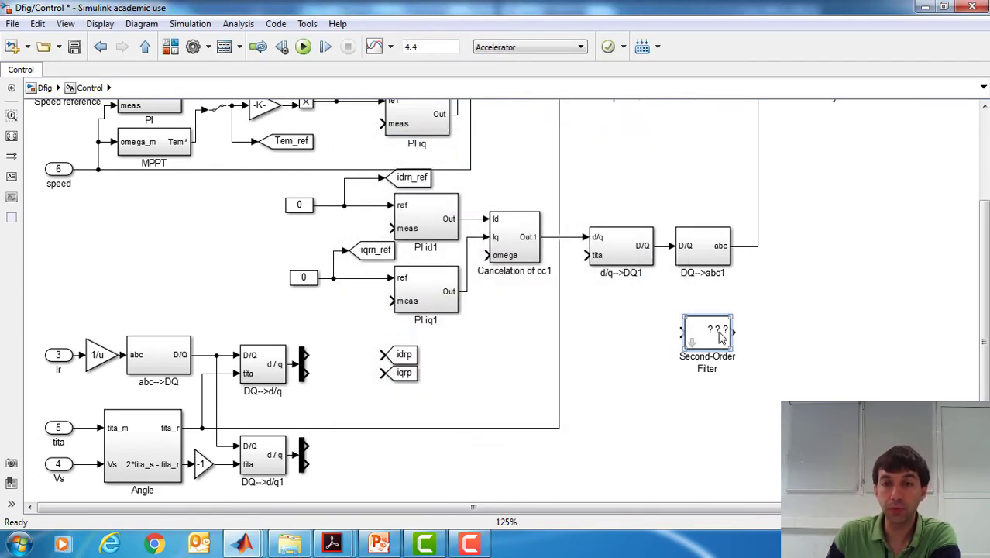
double_click(720, 335)
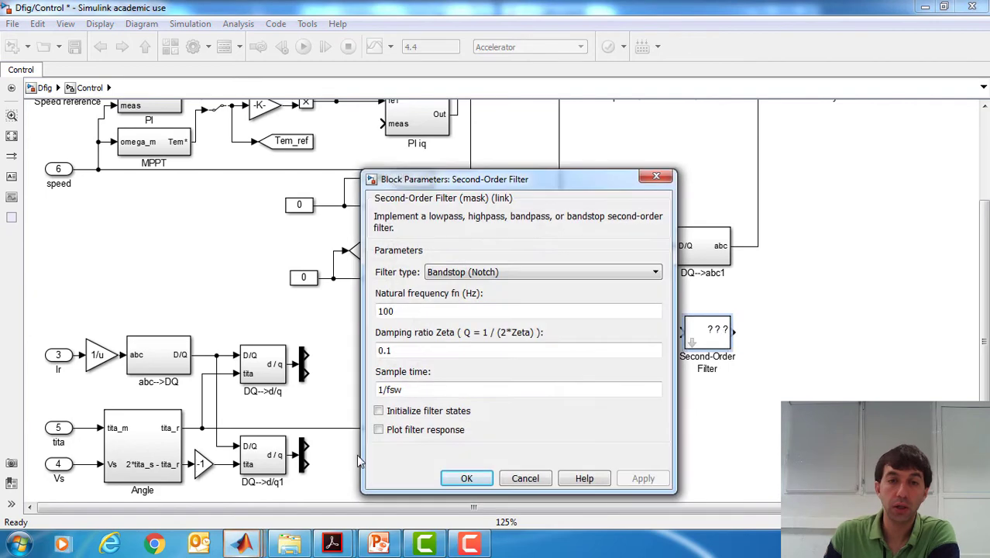
click(395, 433)
drag(506, 185, 432, 129)
click(400, 461)
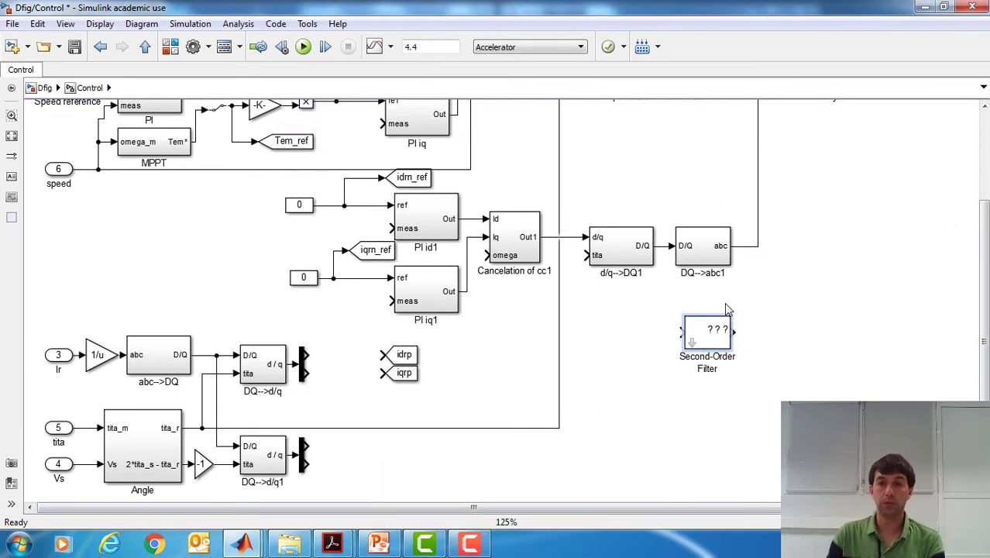
Return to the Control model and reopen the filter parameters, closing them unchanged.
click(713, 343)
click(245, 542)
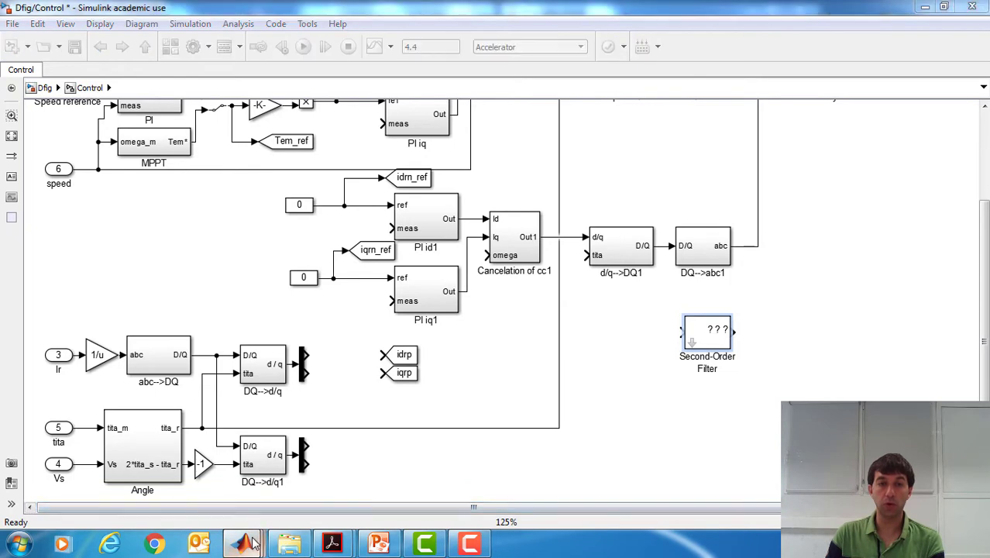
click(777, 302)
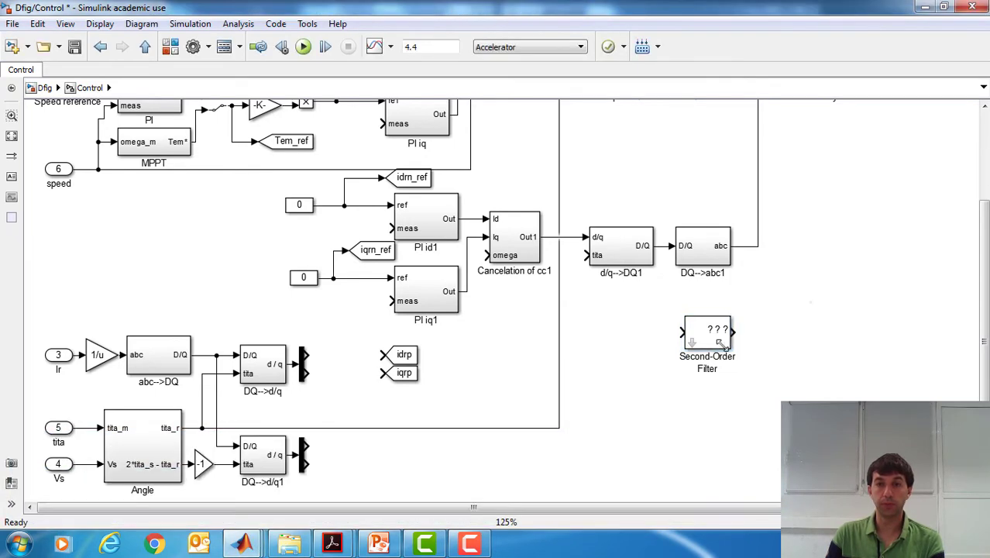
double_click(712, 345)
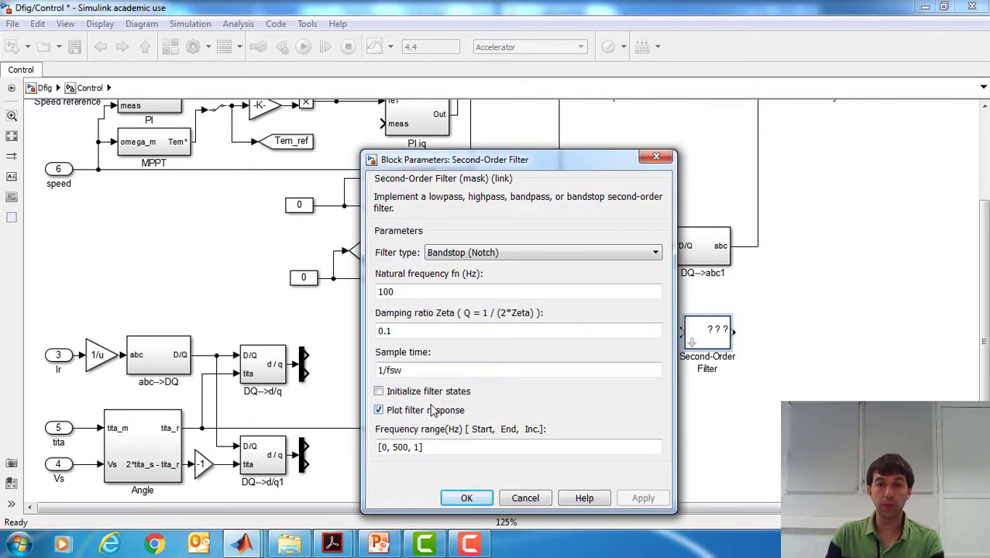
click(467, 497)
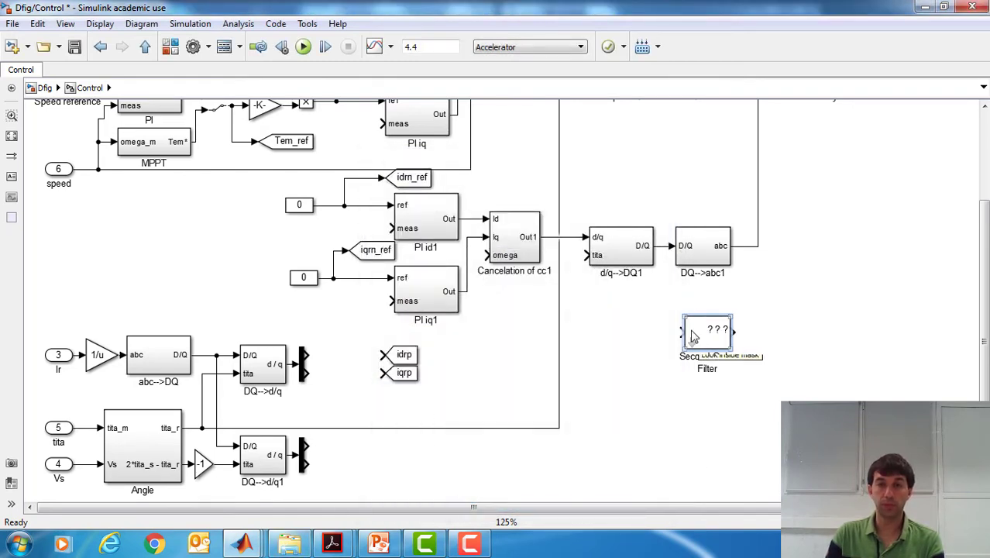
Check the 1/fsw sample time in the filter parameters and confirm the notch settings.
double_click(714, 345)
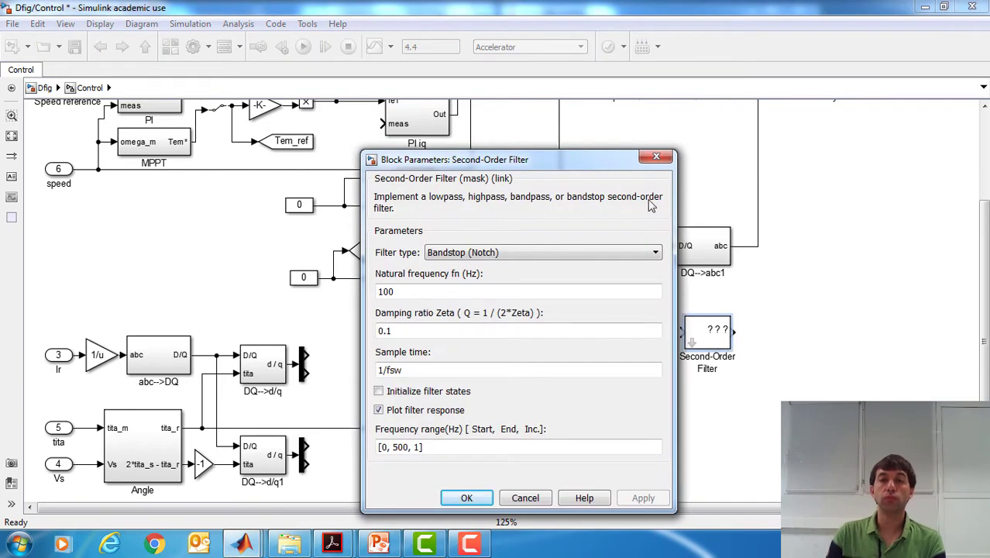
double_click(428, 369)
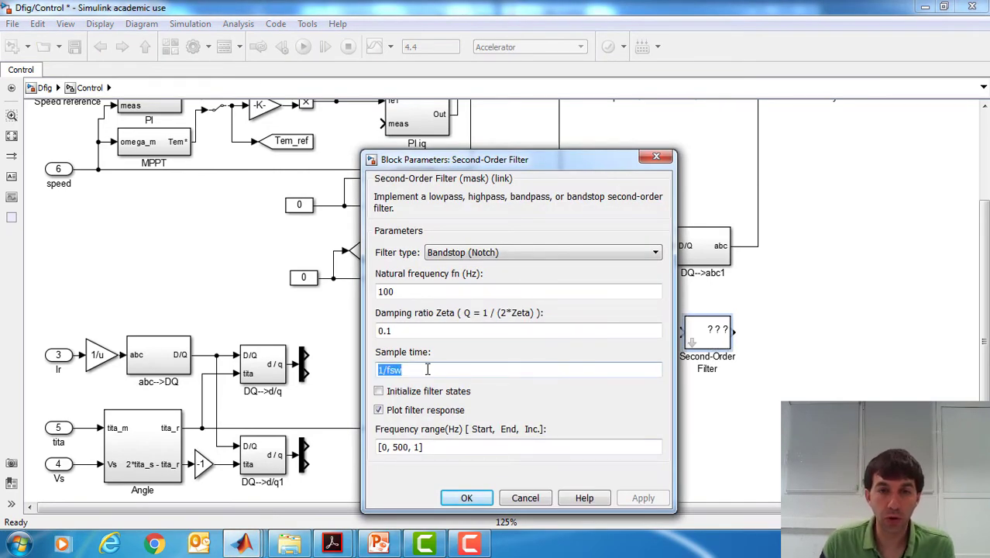
click(424, 371)
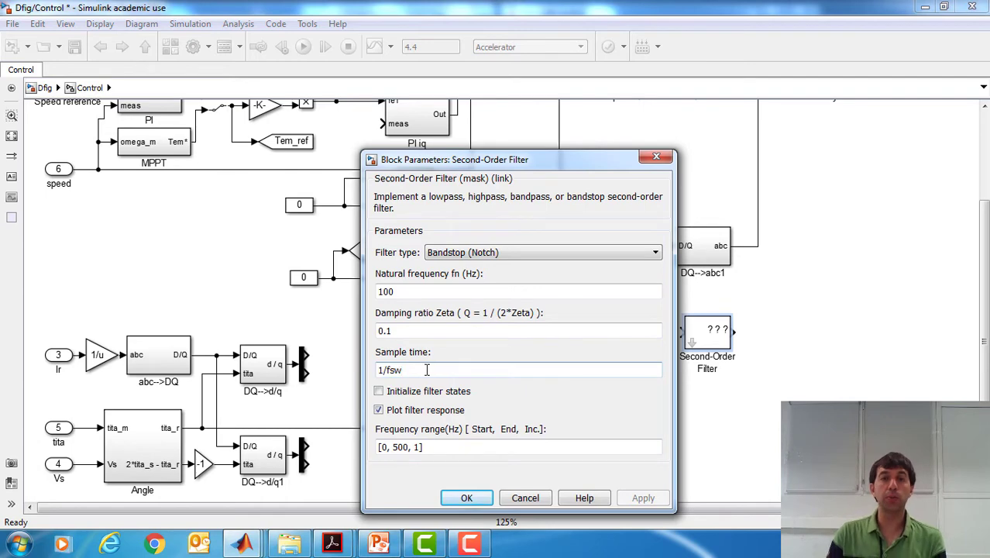
double_click(423, 372)
click(466, 498)
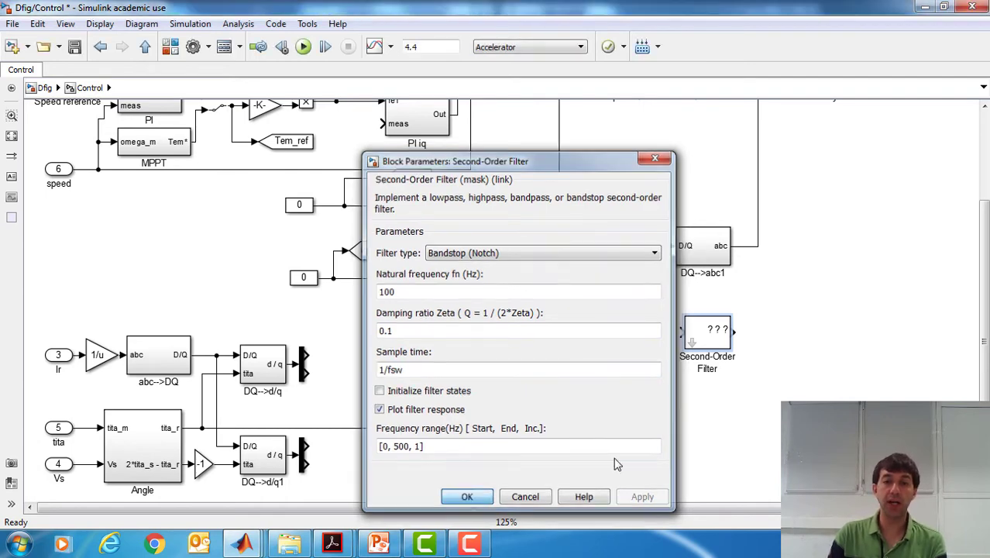
Run the ini.m script in MATLAB, closing Figure 1 and the Editor afterwards.
mouse_move(248, 542)
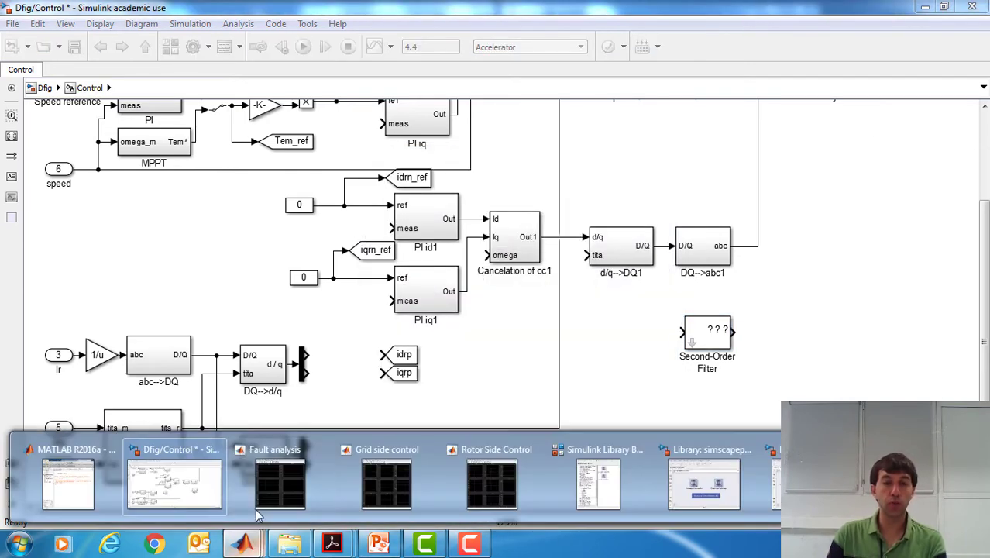
click(70, 499)
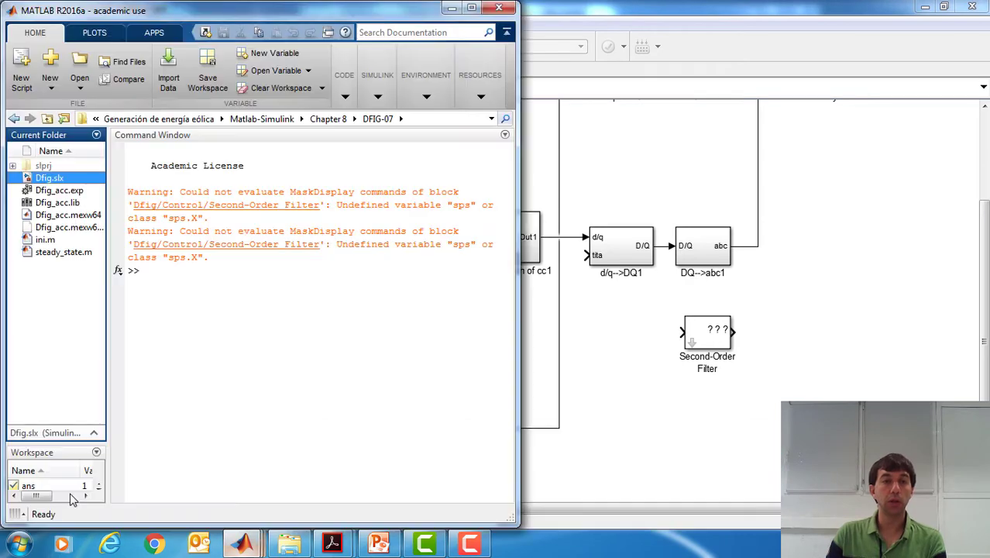
double_click(43, 240)
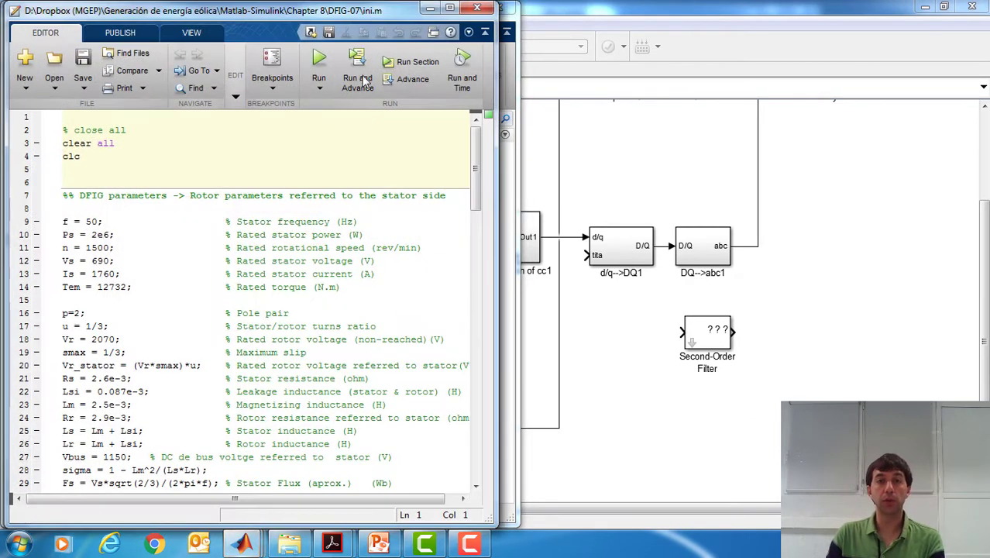
click(318, 64)
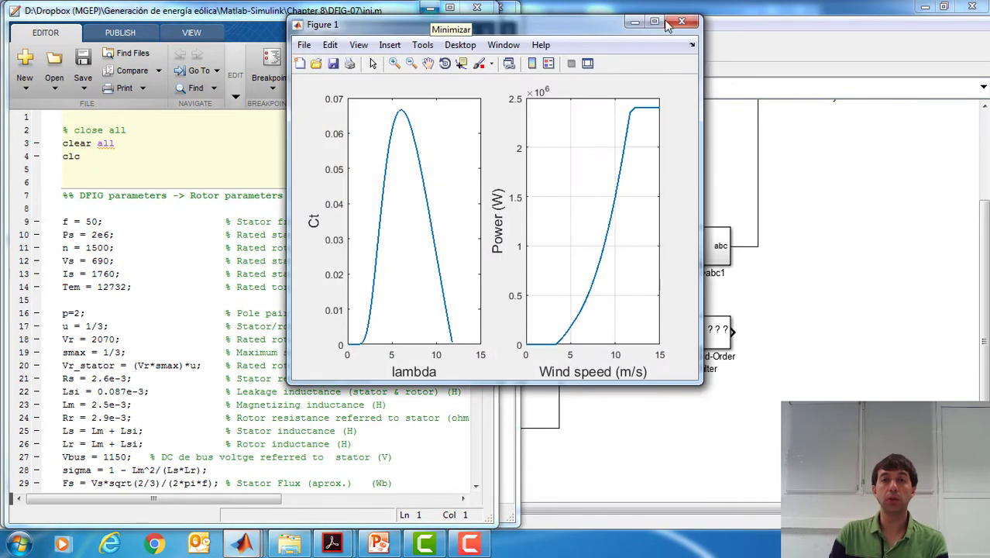
click(681, 23)
click(431, 8)
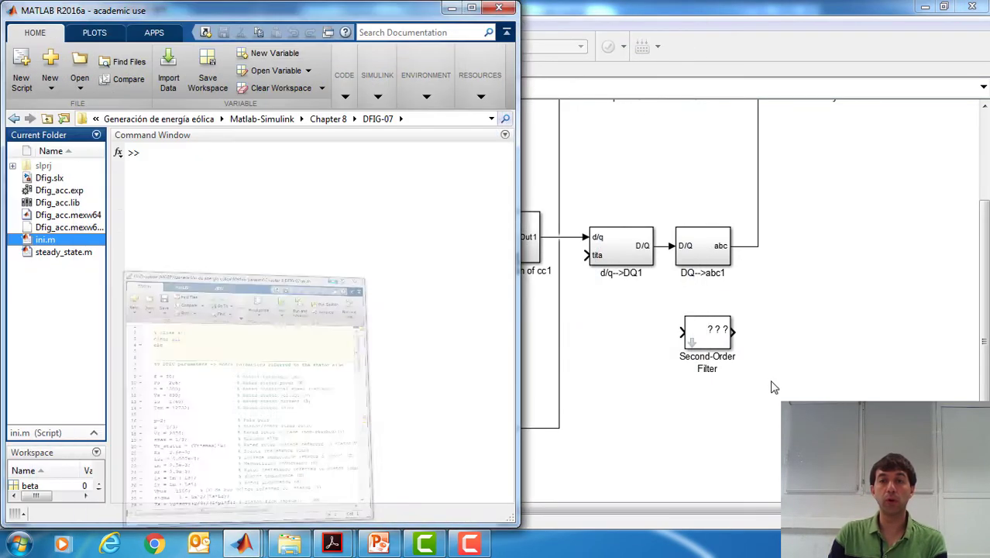
click(667, 316)
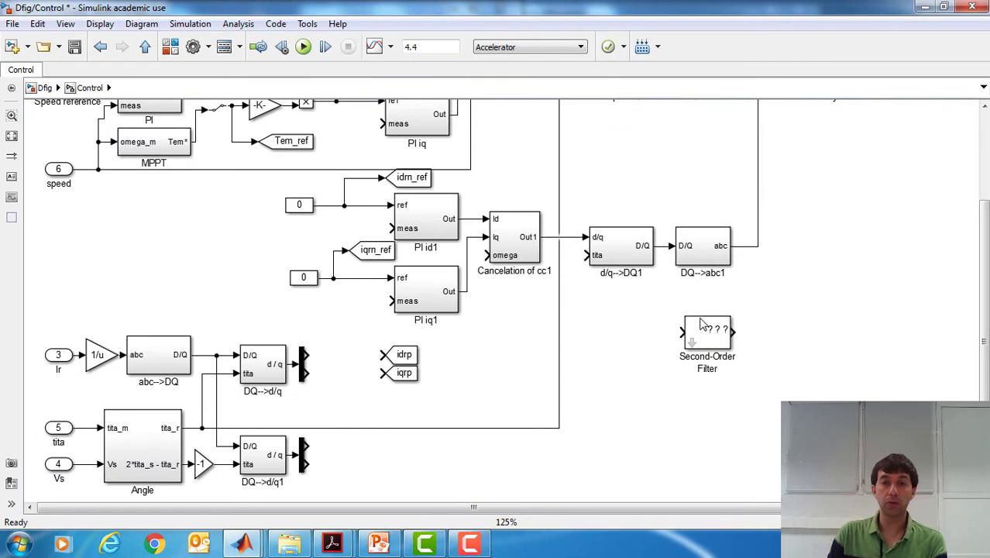
Generate the notch filter's Bode and step response plots and arrange both figures side by side.
double_click(701, 324)
click(392, 412)
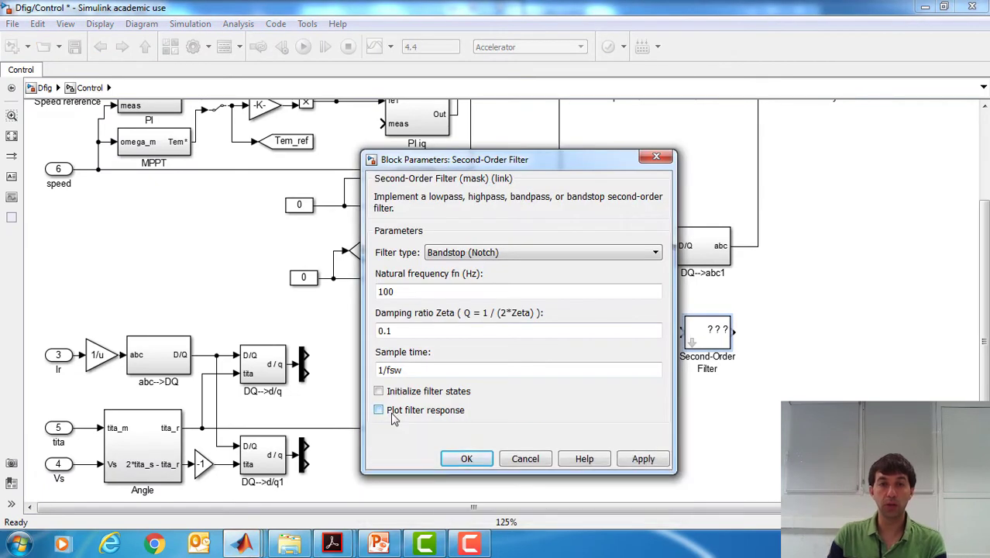
click(392, 413)
click(471, 499)
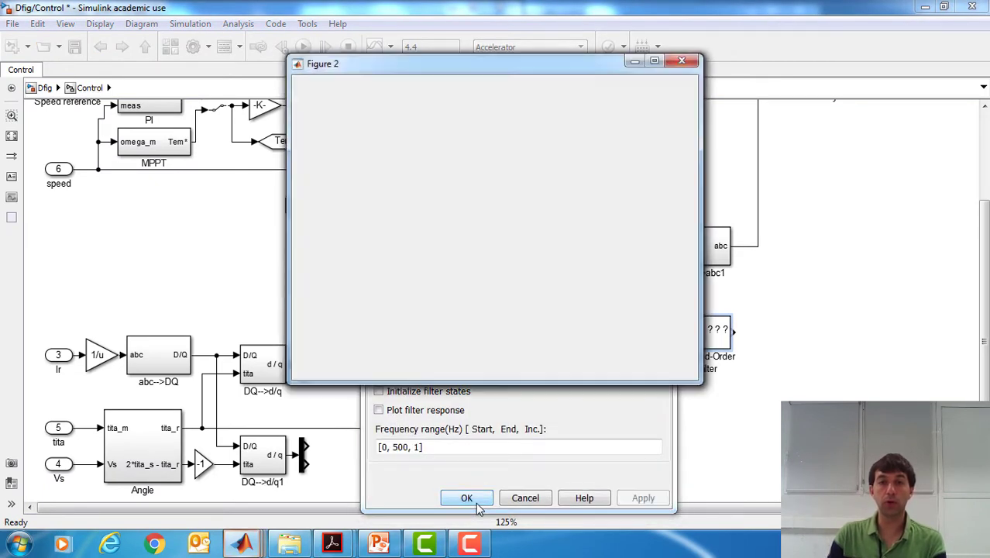
drag(538, 35, 834, 97)
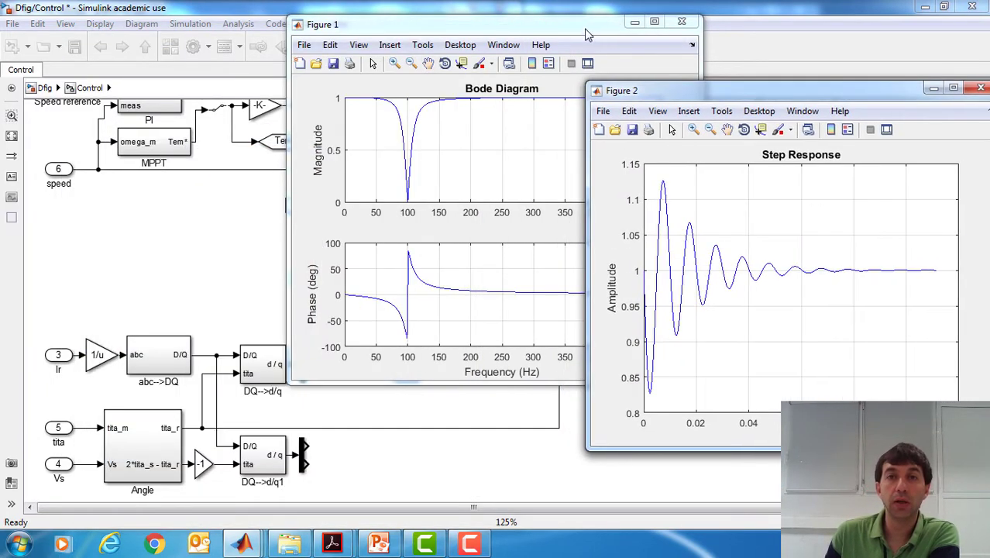
drag(587, 30, 384, 56)
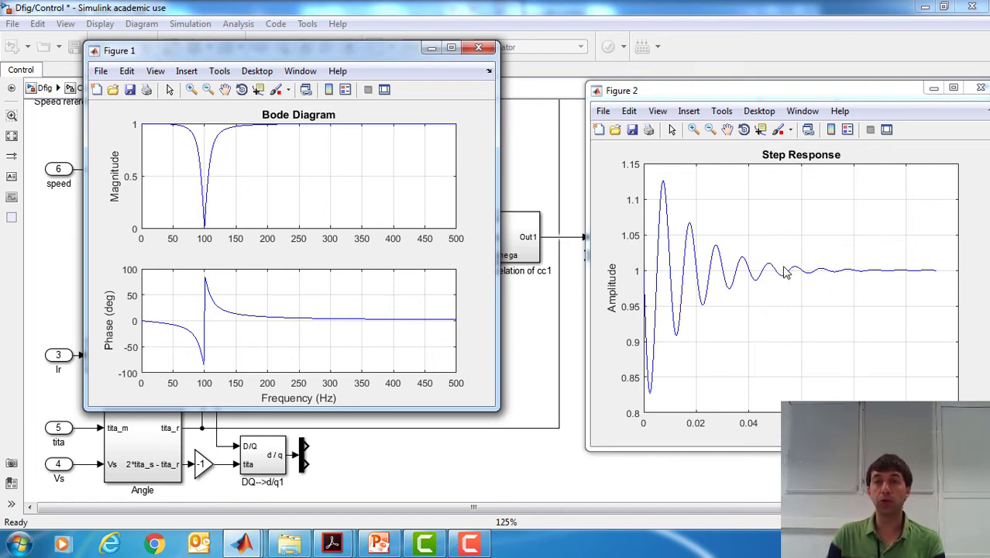
Change the notch damping ratio to 0.05 and re-enable Plot filter response.
click(587, 199)
double_click(707, 331)
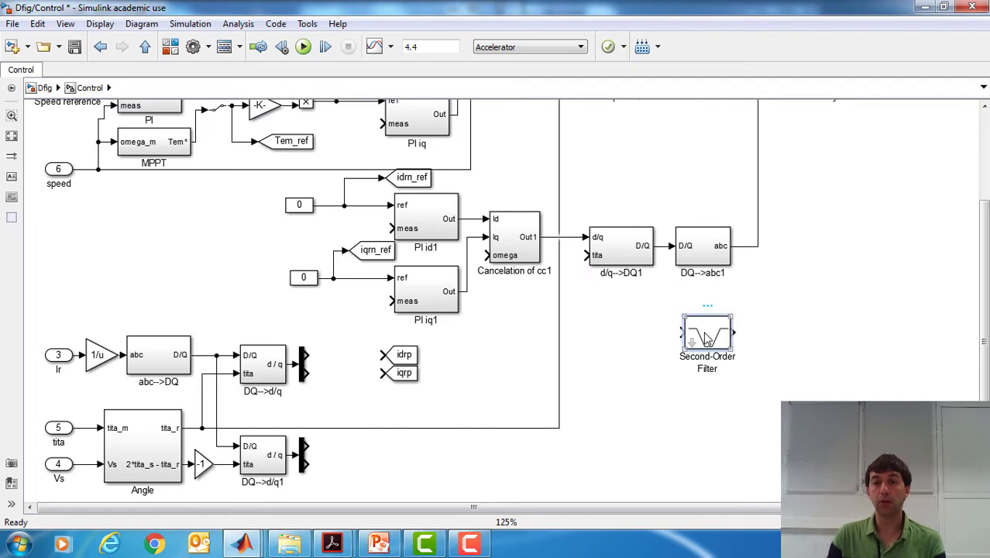
double_click(483, 348)
click(438, 353)
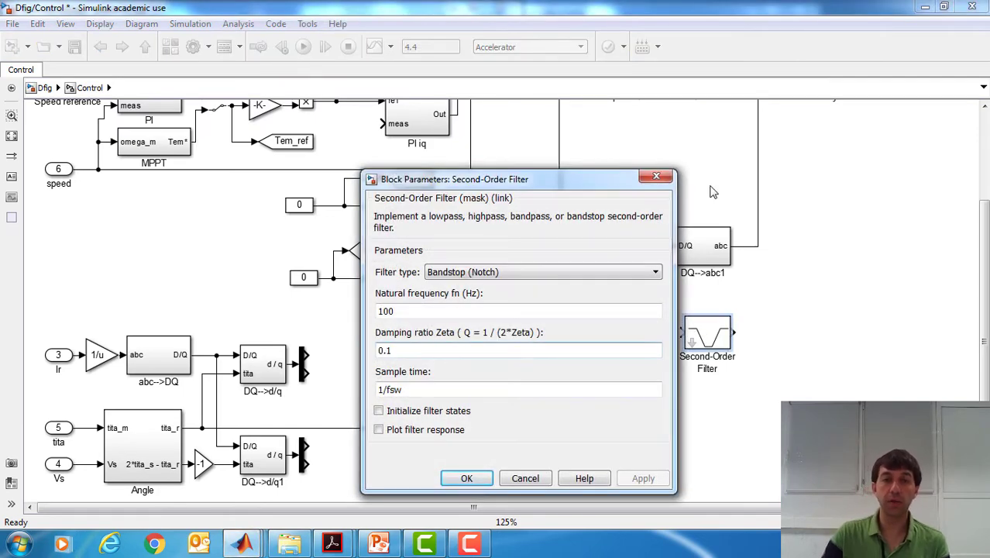
key(BackSpace)
text(0.0)
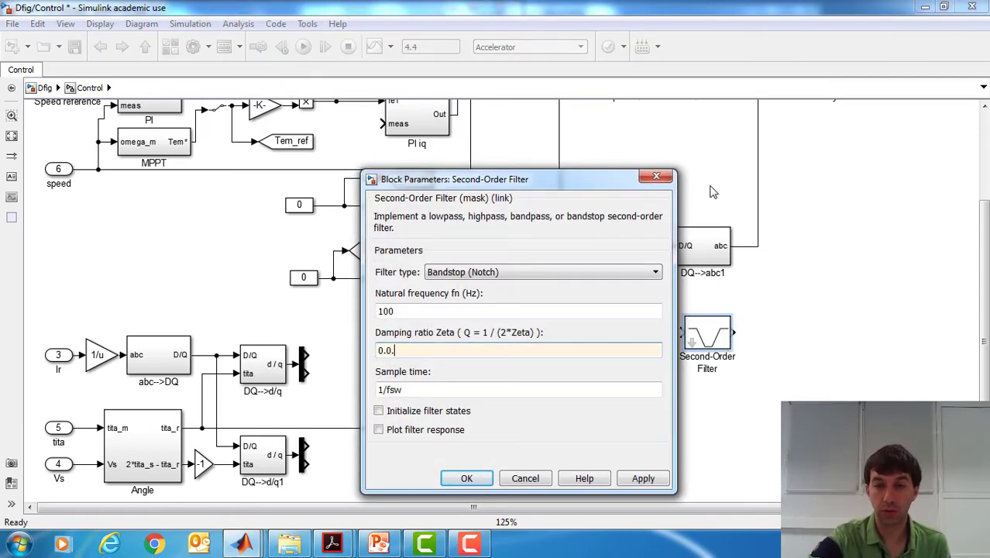
text(5)
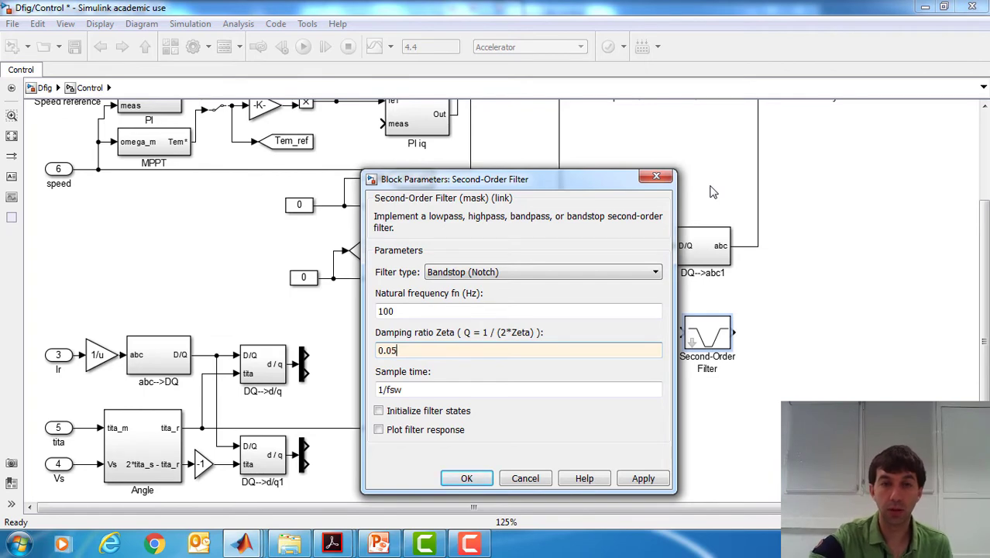
key(Return)
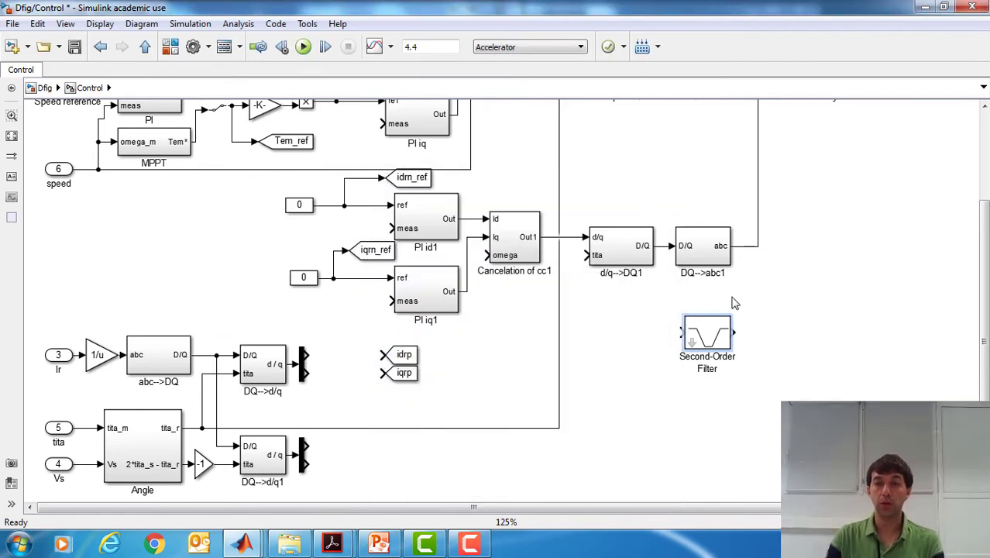
double_click(708, 335)
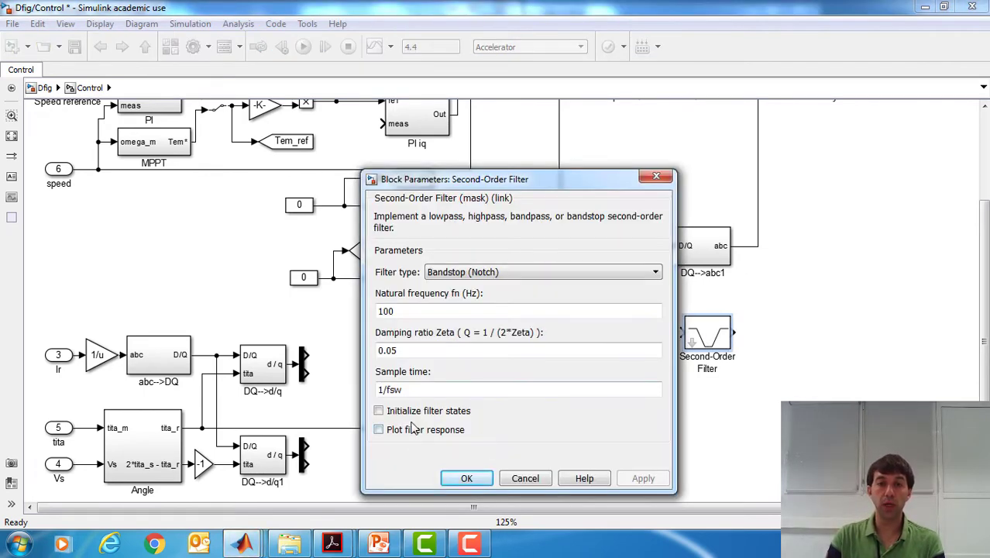
click(378, 429)
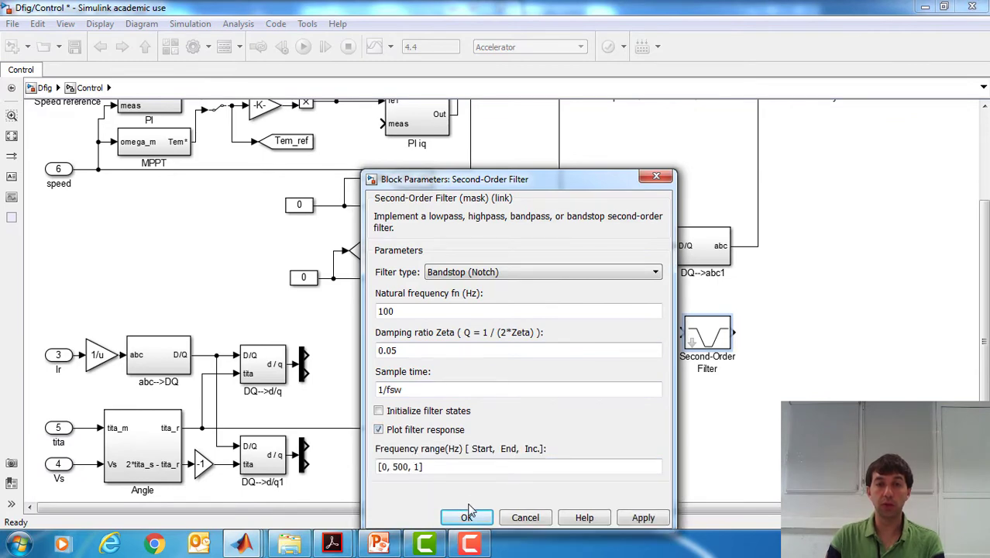
Apply the 0.05 damping and zoom into the narrower 100 Hz notch on the Bode plot.
click(467, 516)
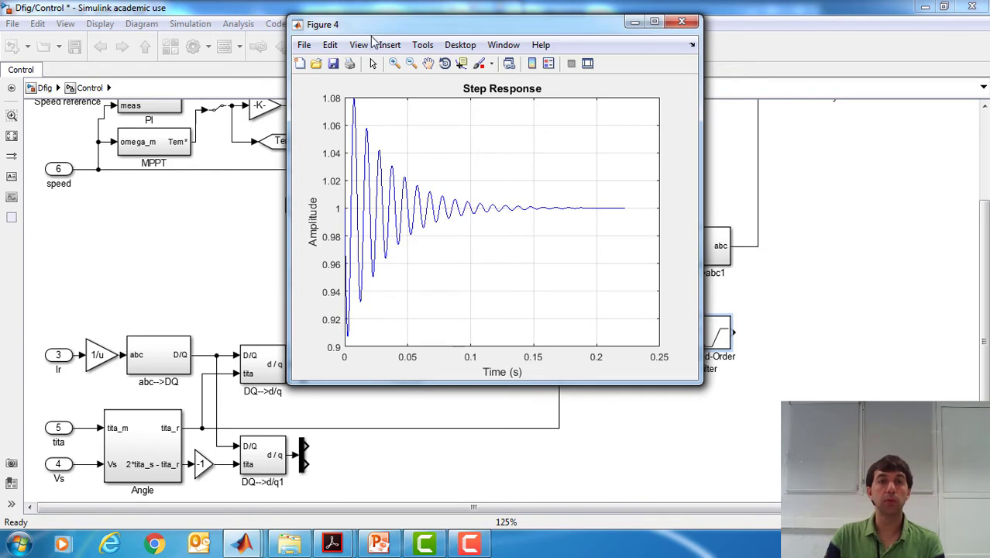
drag(376, 26, 714, 39)
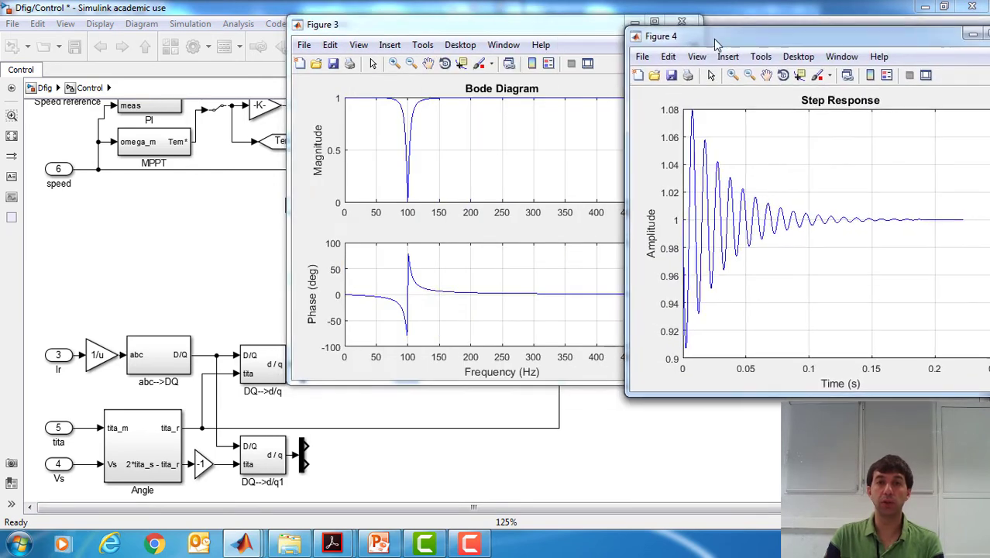
drag(484, 30, 454, 31)
click(363, 64)
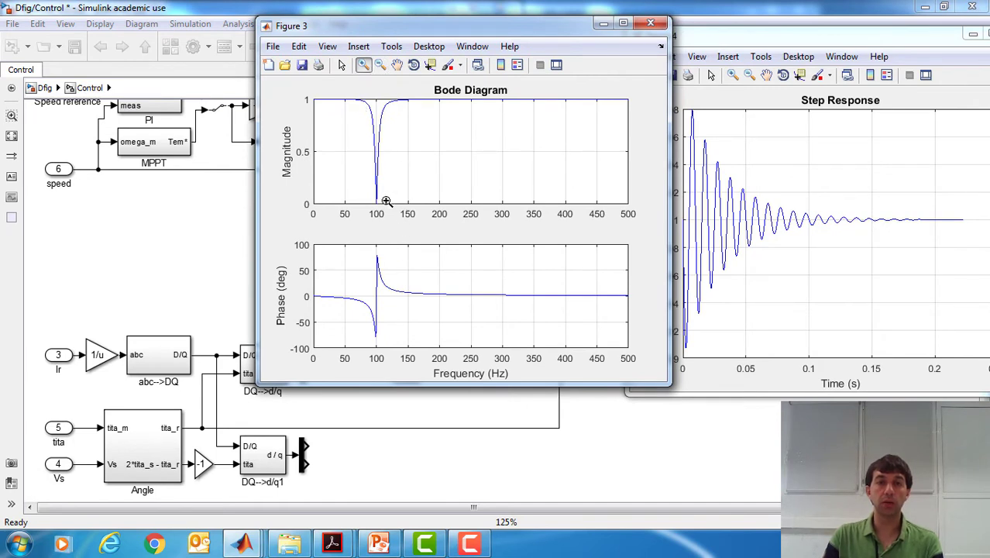
drag(385, 201, 361, 101)
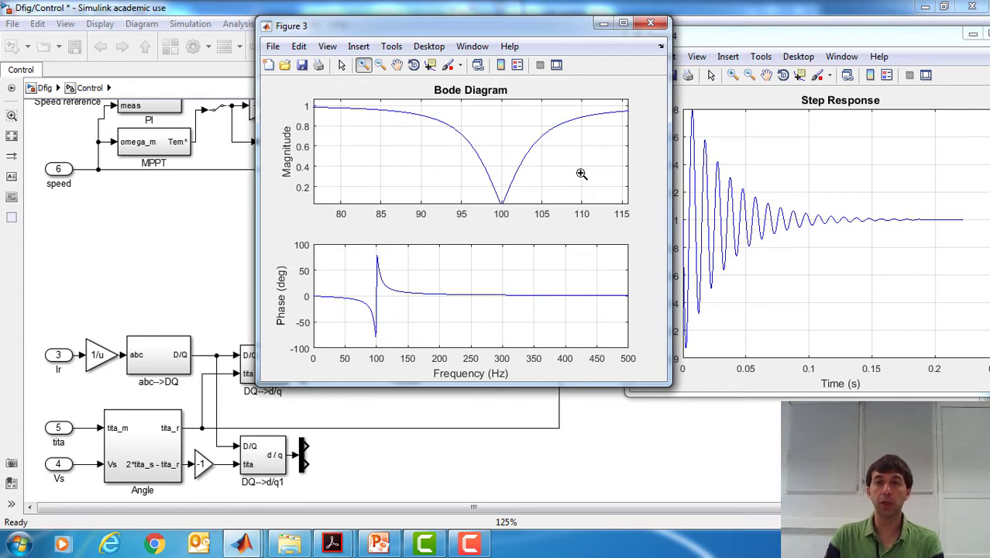
Close the Bode diagram and step response figures.
click(650, 23)
drag(774, 35, 607, 33)
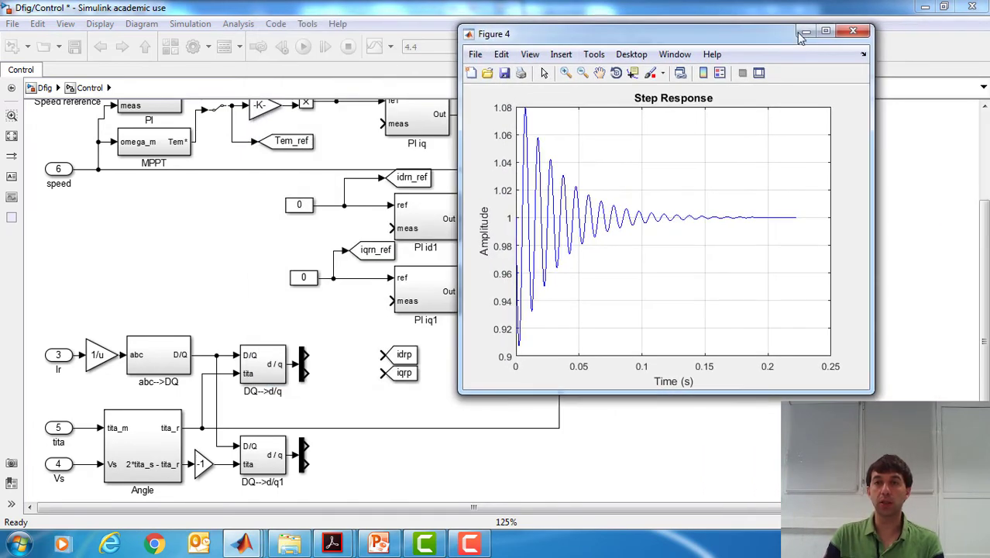
click(868, 31)
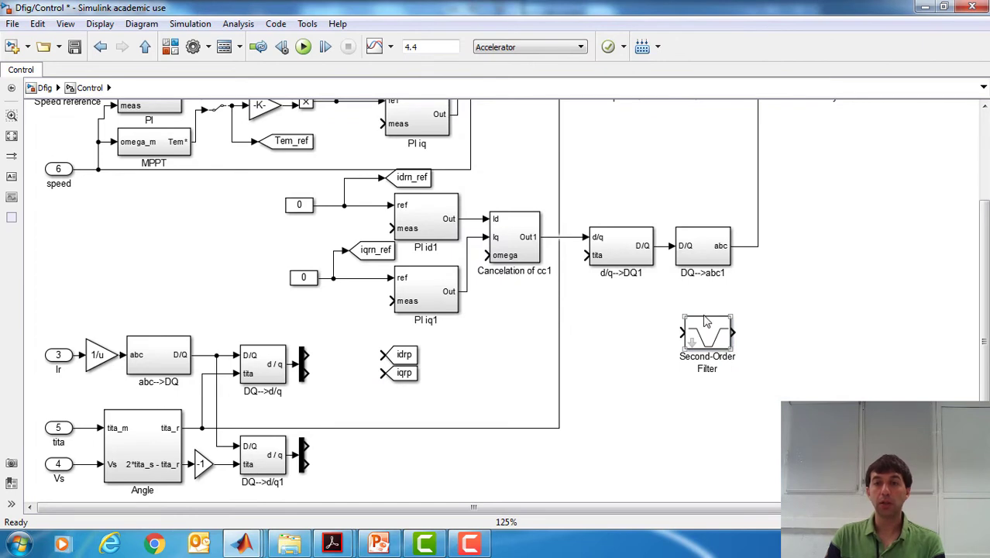
Group the Second-Order Filter into a new Subsystem with Ctrl+G, widen it and open it.
click(657, 311)
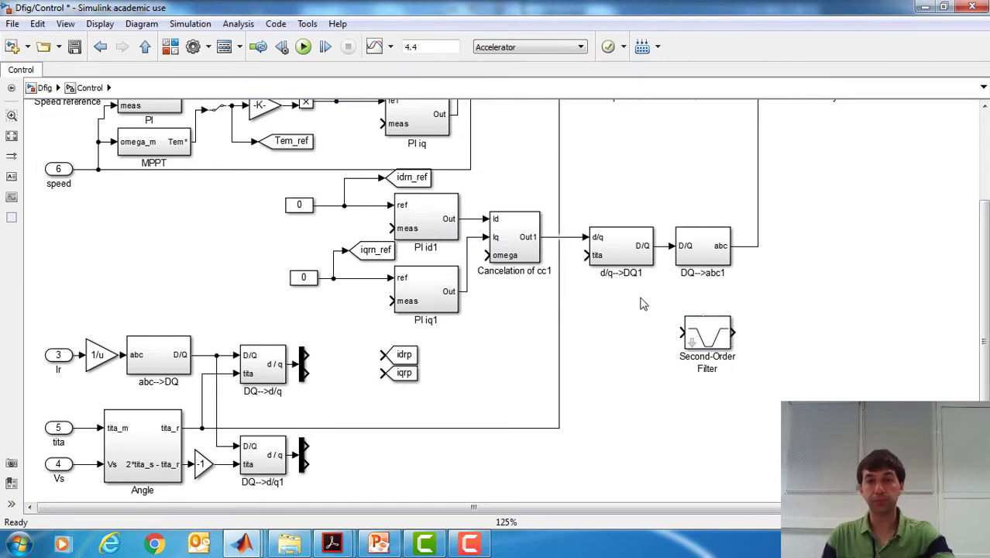
drag(639, 297, 792, 395)
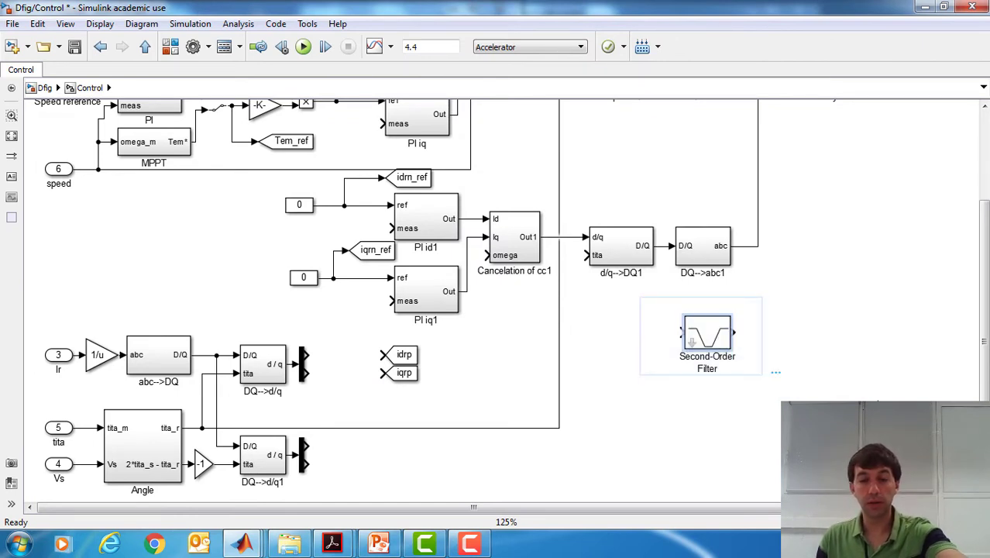
key(ctrl+g)
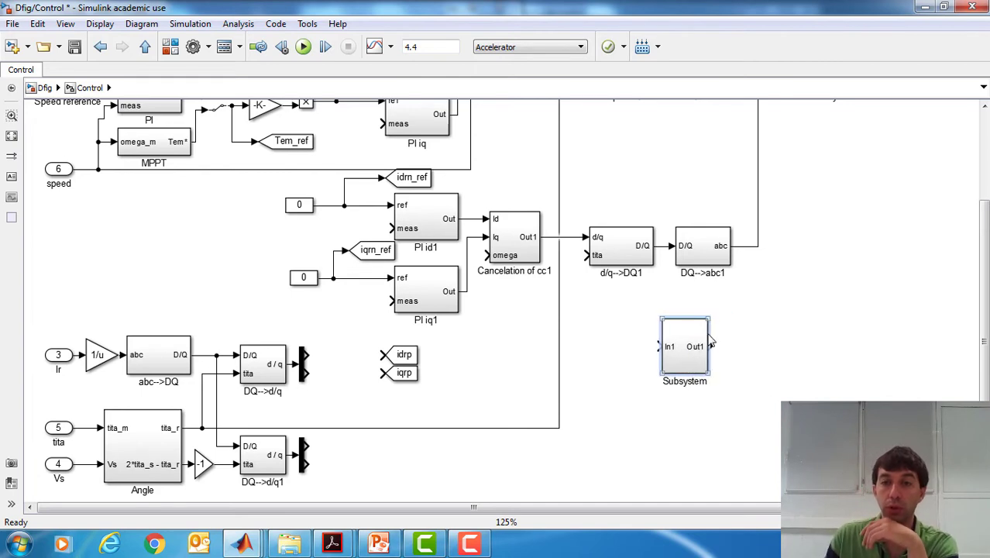
drag(704, 317, 745, 316)
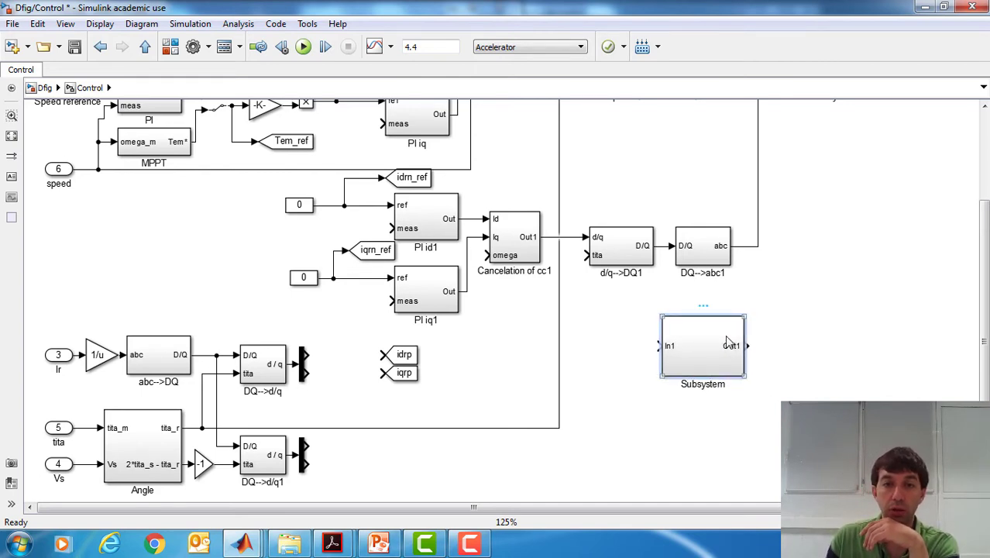
double_click(728, 340)
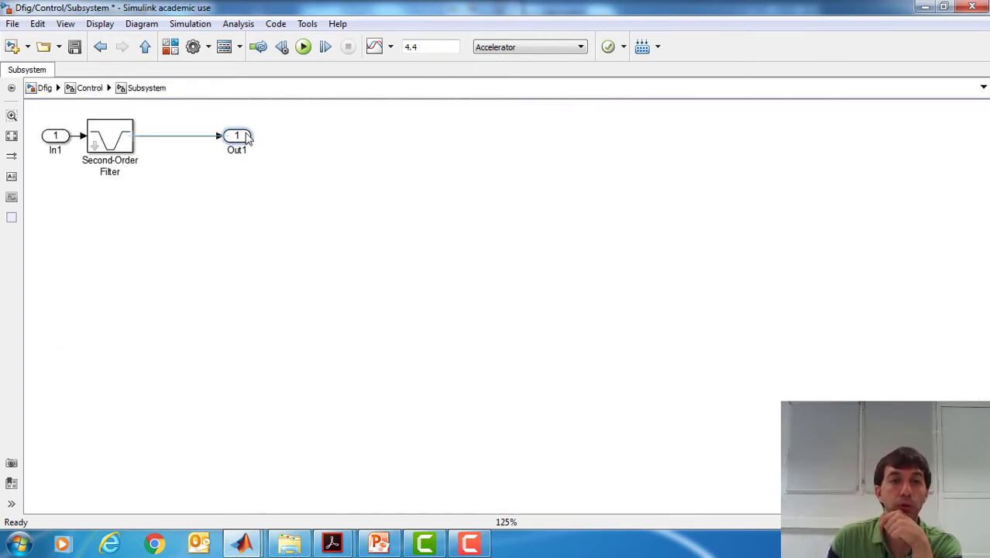
drag(110, 138, 151, 138)
Hide the name labels of the In1 and Out1 ports.
click(54, 147)
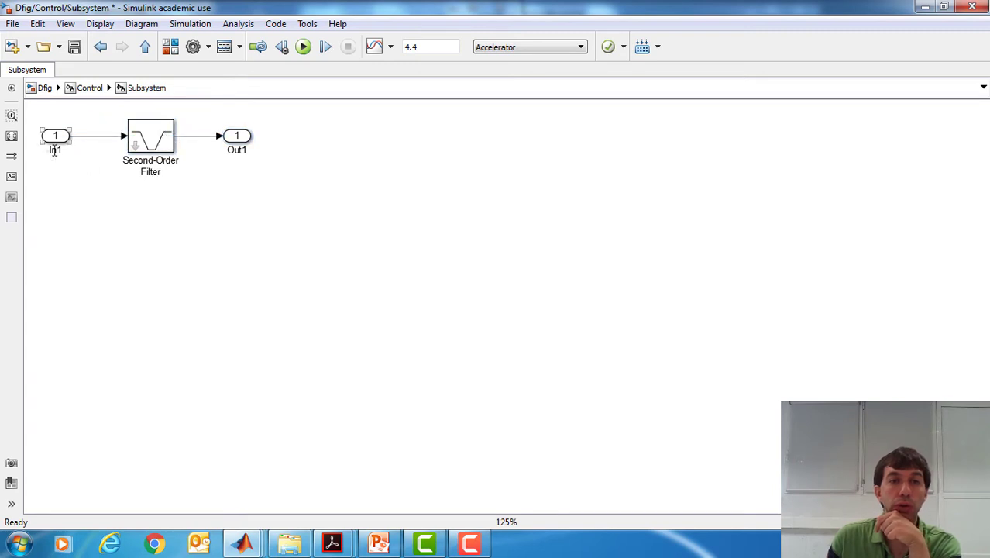
double_click(55, 151)
key(Delete)
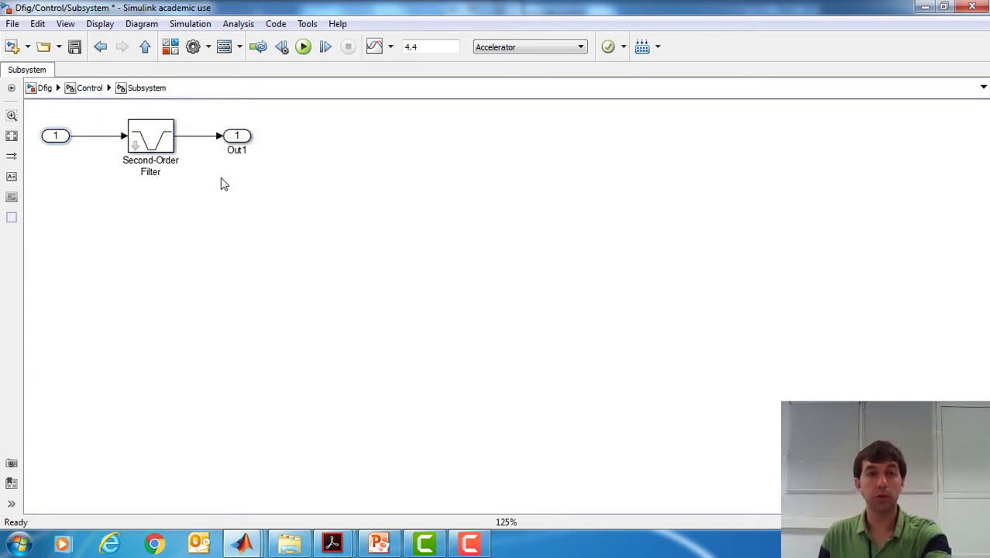
click(237, 151)
key(Delete)
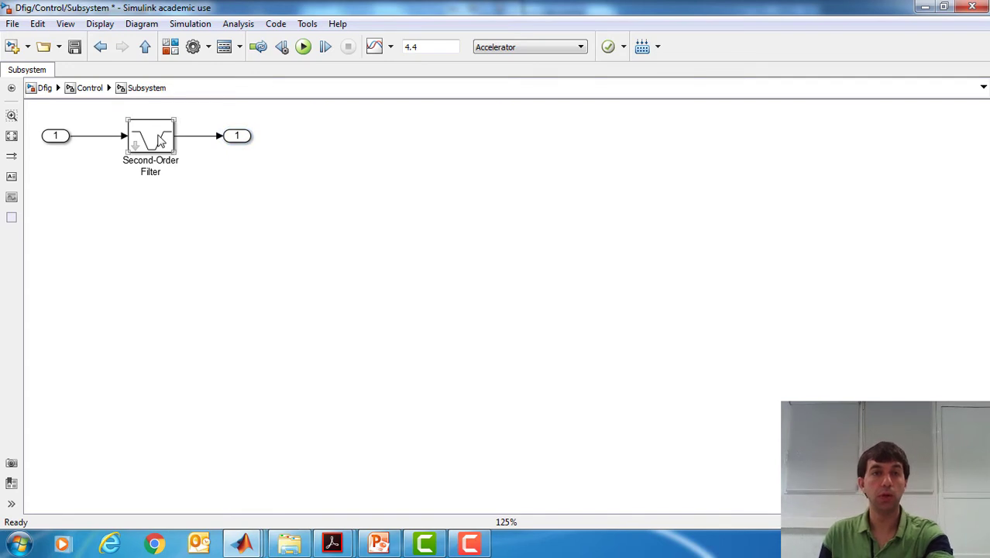
Copy the second-order filter below the original and add inport 2 beside it.
drag(162, 141, 158, 232)
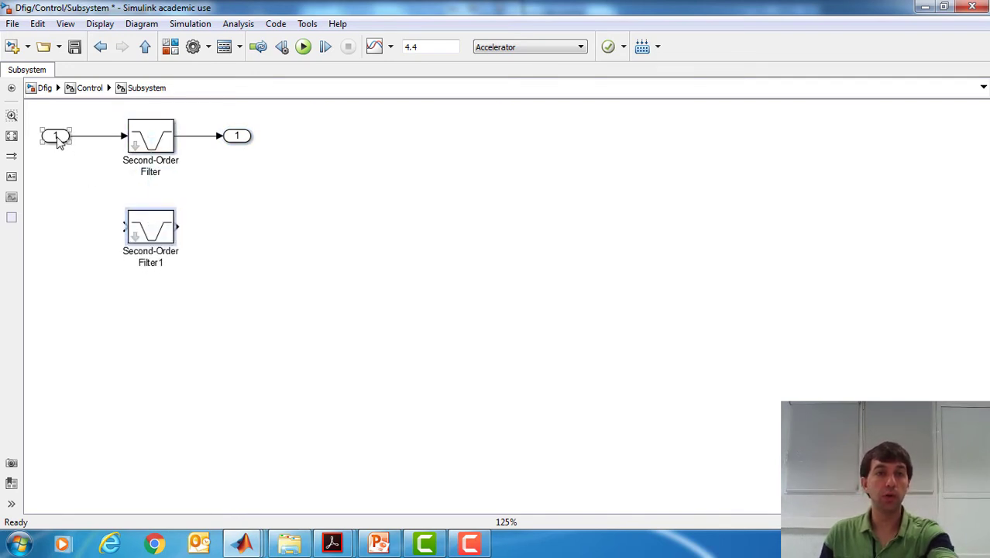
drag(51, 135, 86, 229)
click(85, 229)
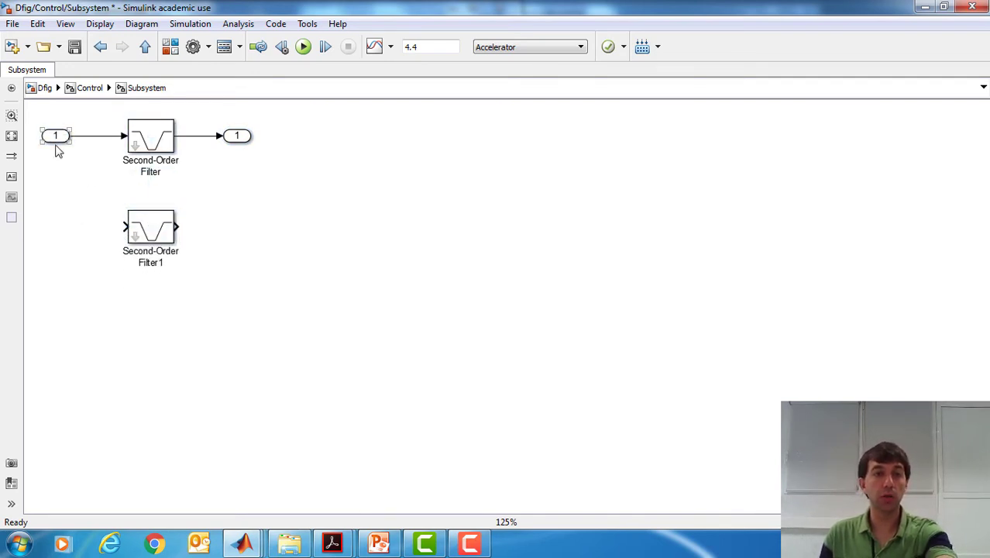
click(54, 138)
mouse_move(54, 138)
mouse_down()
mouse_move(53, 232)
mouse_move(126, 226)
mouse_up()
click(71, 233)
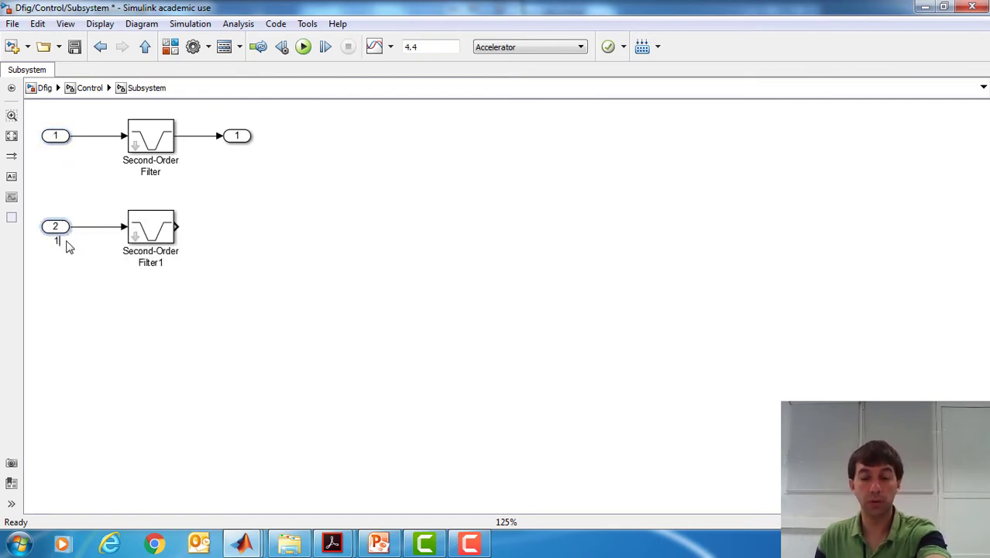
click(91, 273)
Copy the outport to the copied filter's output as outport 2 with its name hidden.
drag(244, 147, 243, 230)
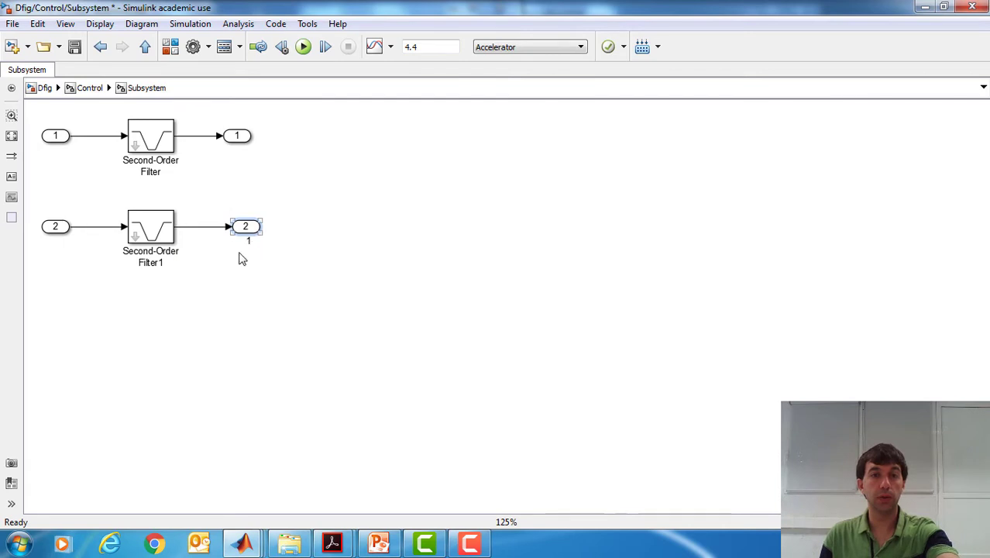
click(248, 241)
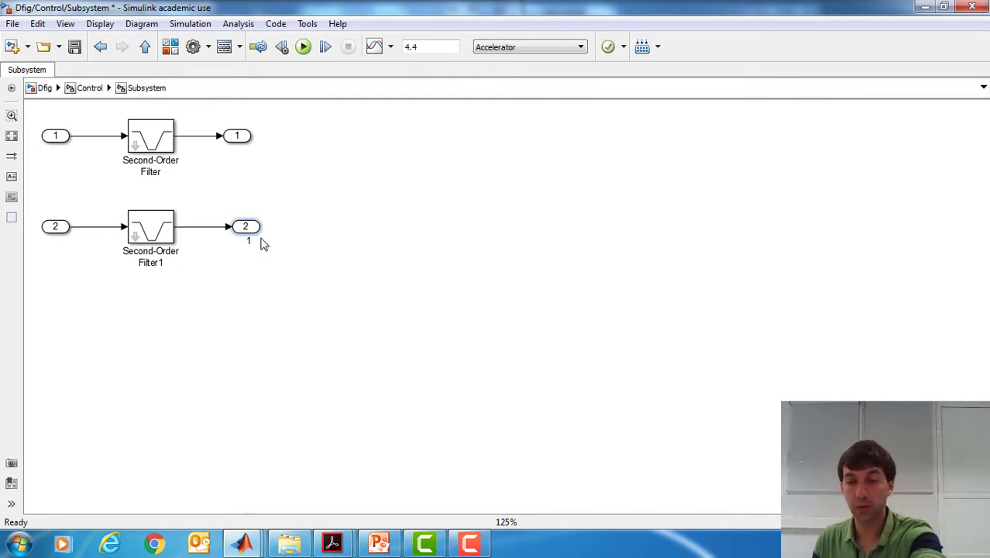
key(BackSpace)
click(267, 276)
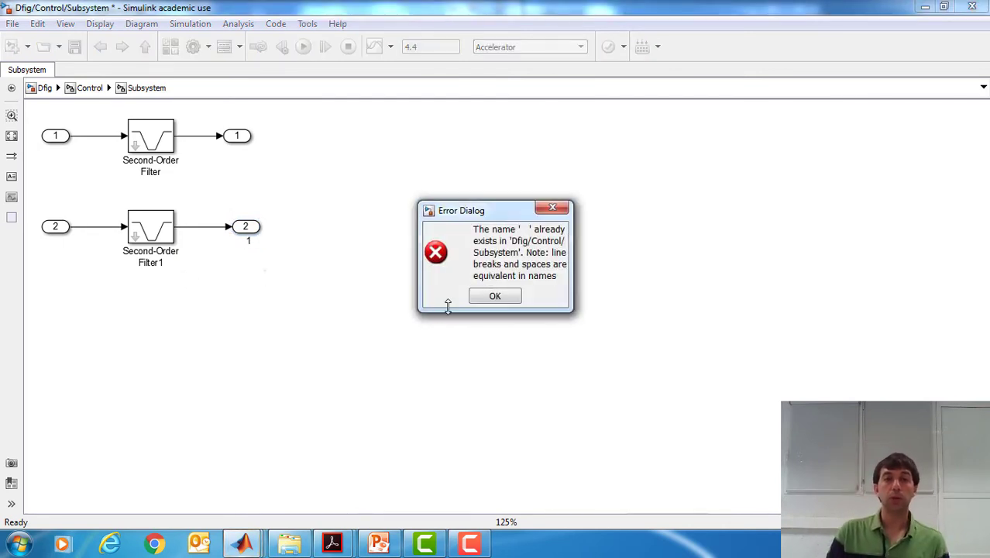
click(507, 298)
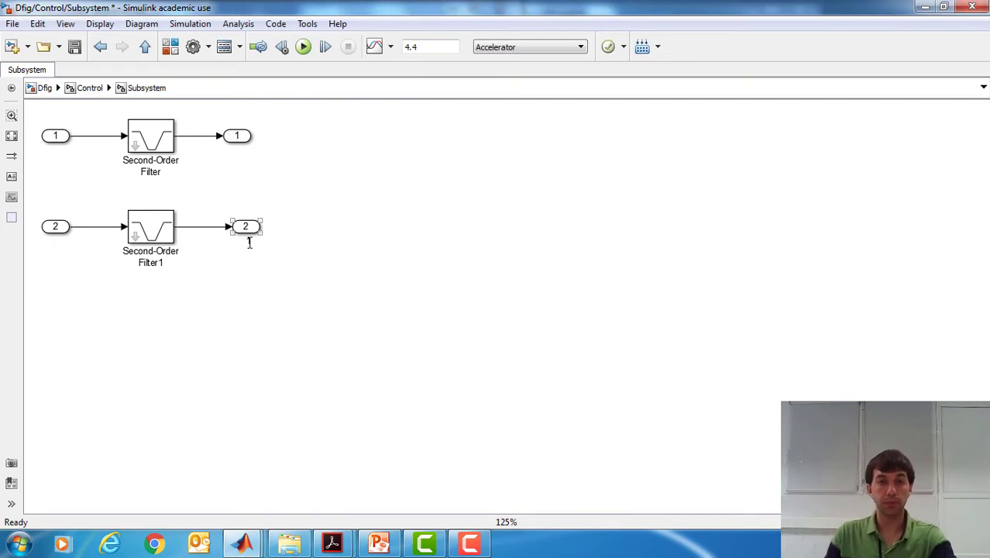
click(267, 248)
click(258, 230)
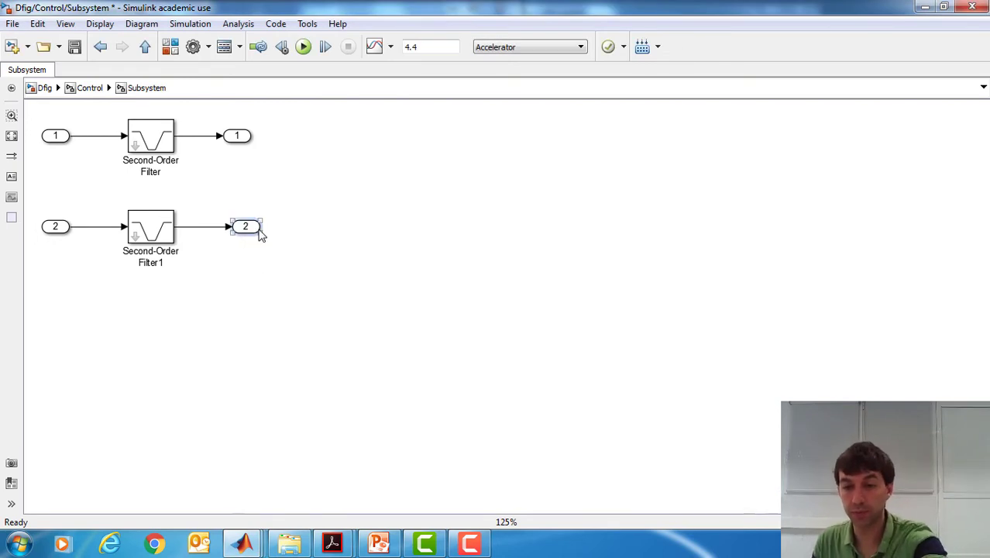
click(276, 275)
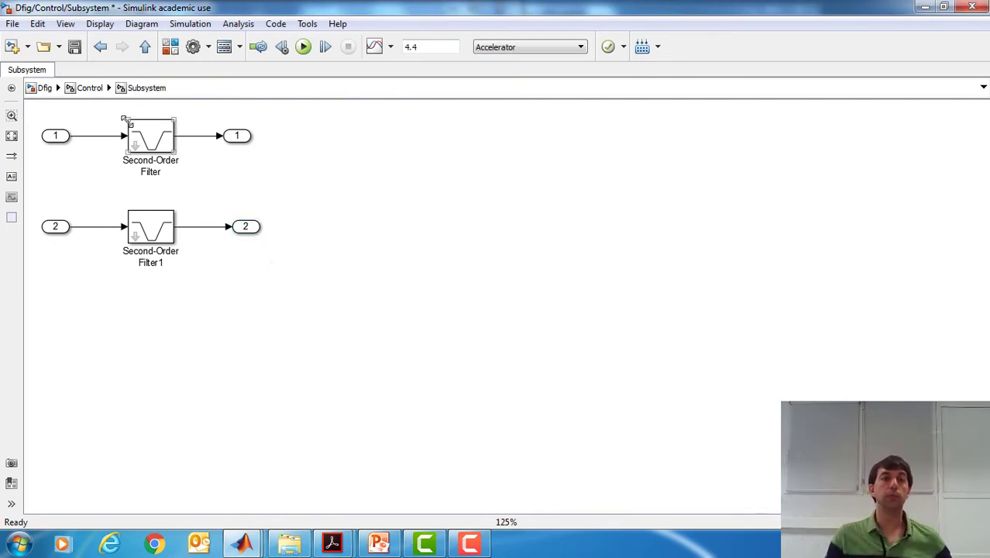
click(108, 87)
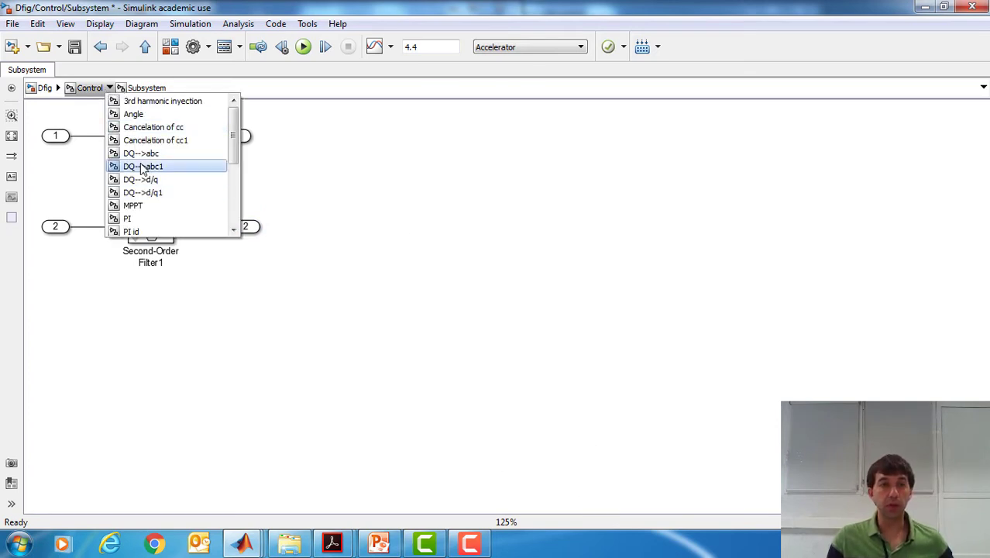
Shrink the Subsystem and place it between the DQ-->d/q mux and the idrp/iqrp tags.
click(89, 88)
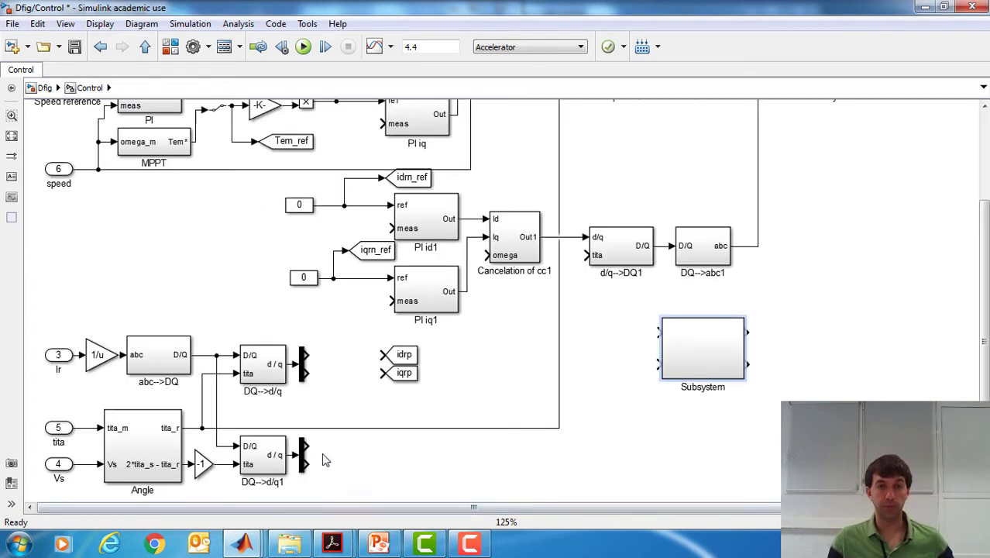
click(693, 348)
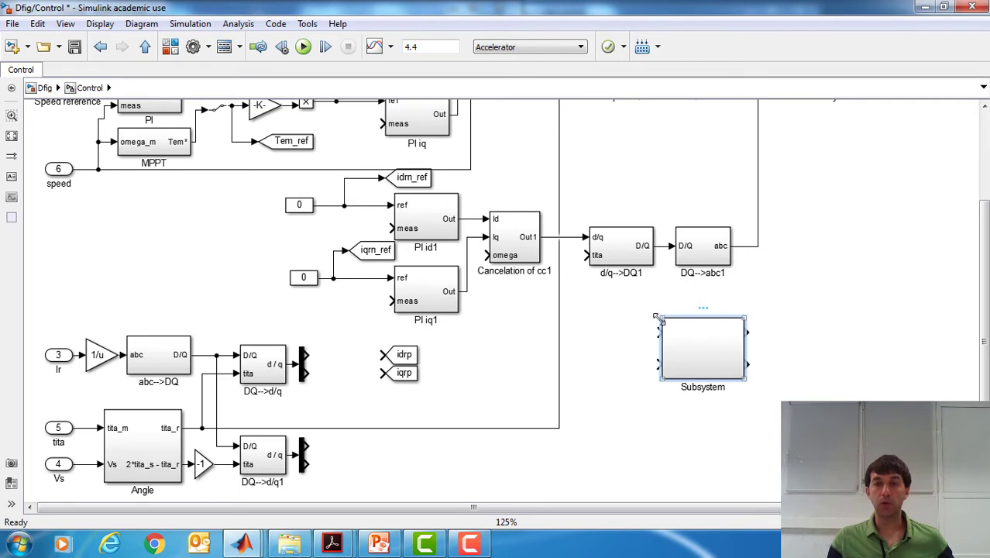
drag(655, 317, 676, 339)
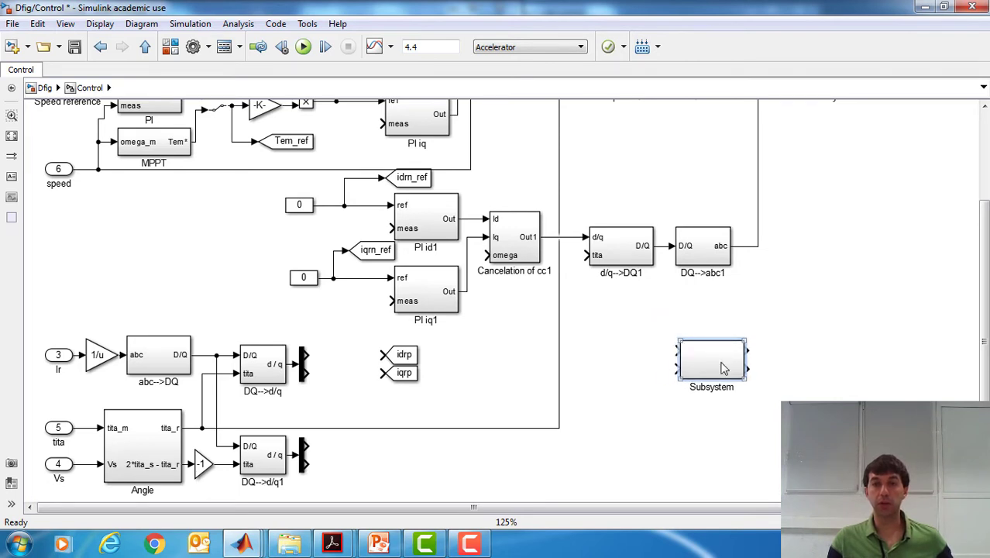
drag(722, 369, 356, 367)
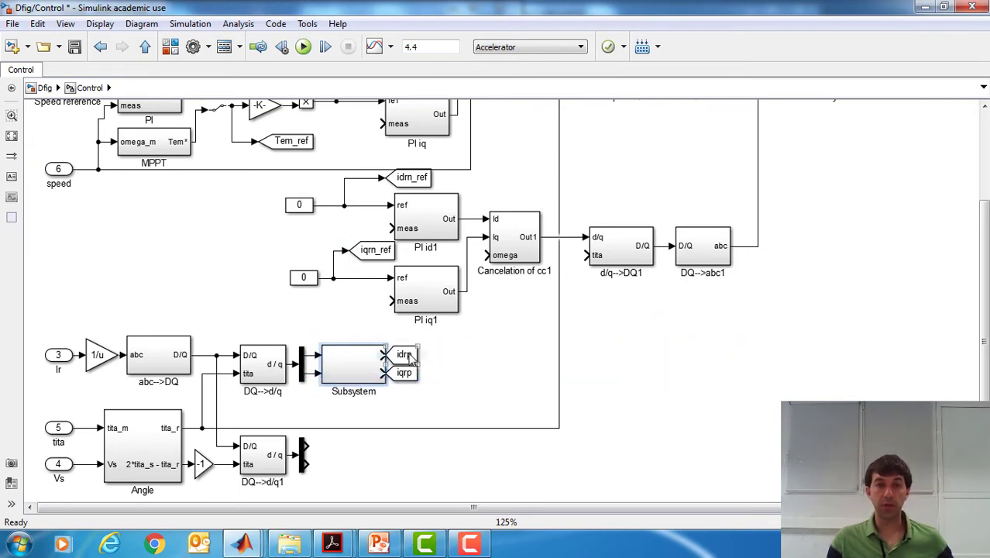
drag(425, 341, 420, 393)
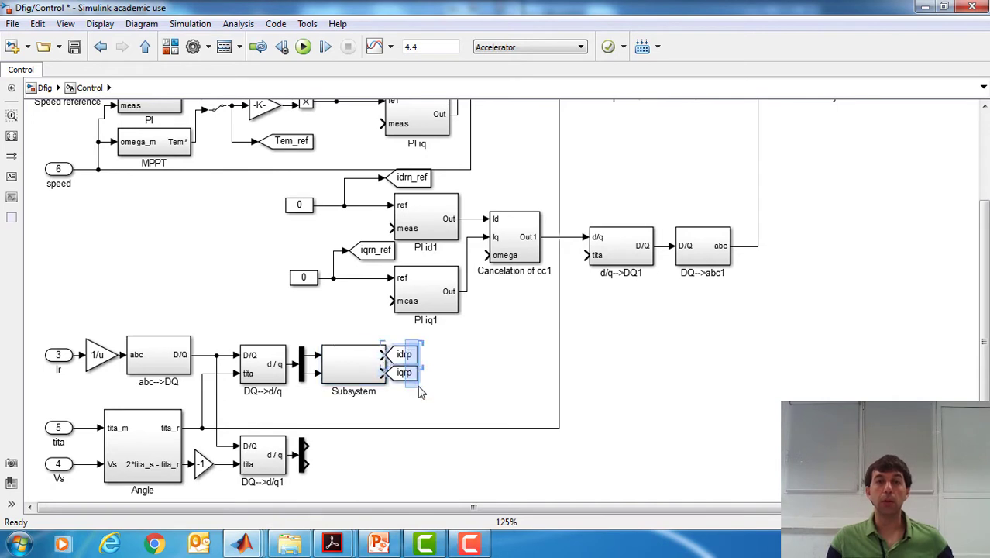
mouse_move(384, 355)
mouse_down()
mouse_move(414, 354)
mouse_move(388, 354)
mouse_up()
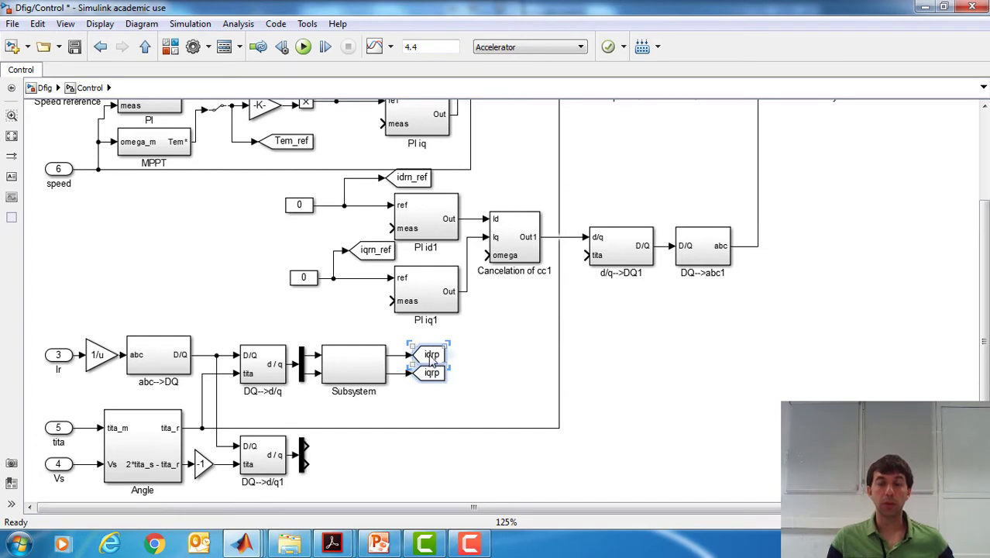
click(526, 398)
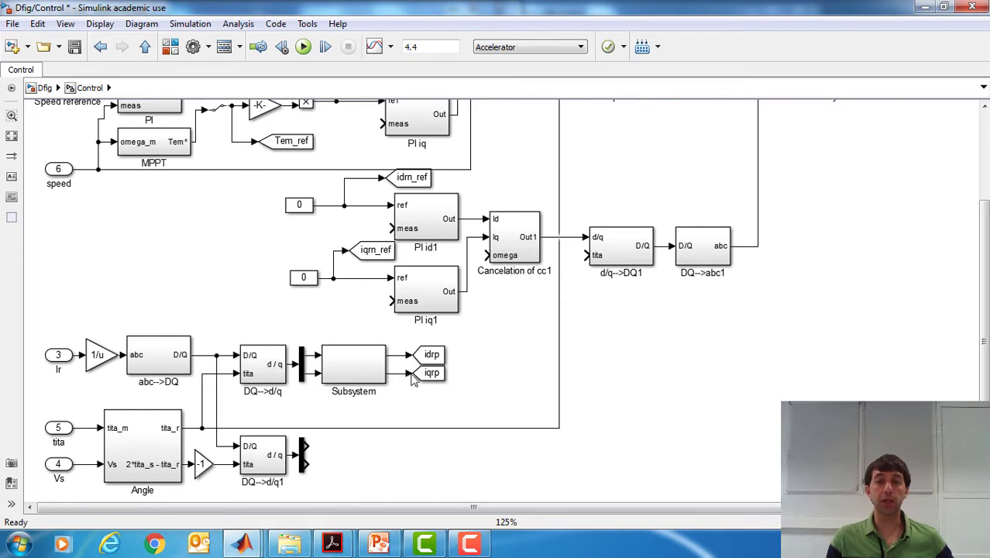
Rename the subsystem 'Filter' and place a copy after DQ-->d/q1.
double_click(353, 392)
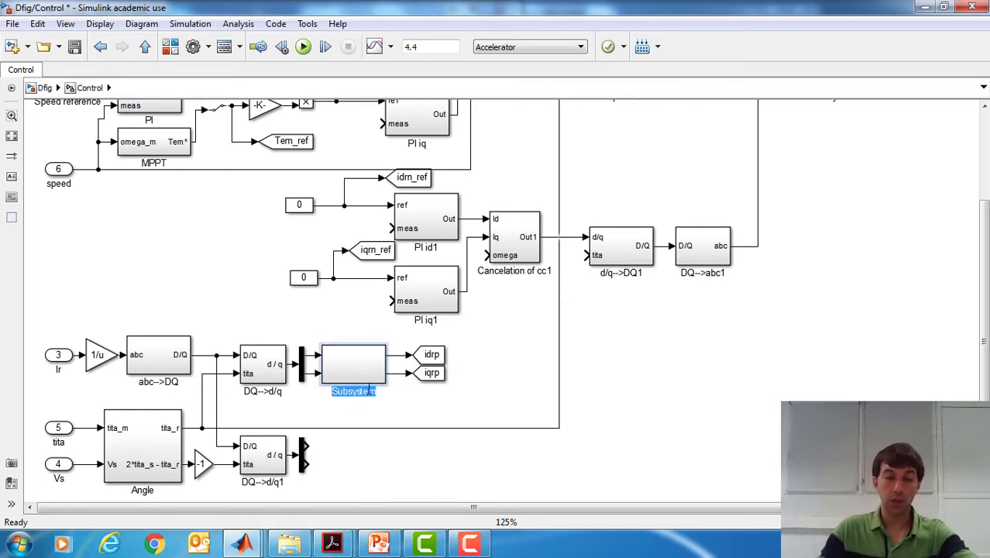
text(Filte)
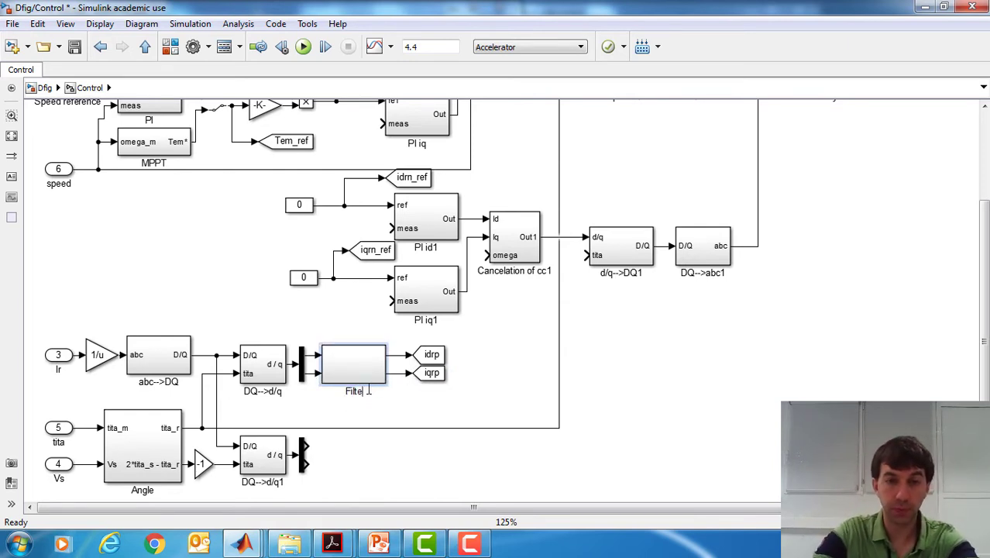
text(r)
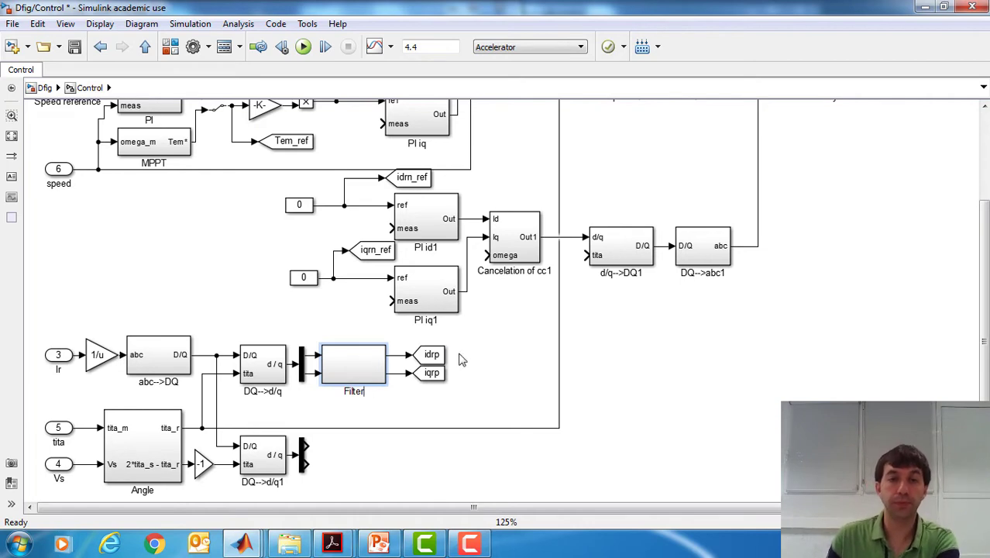
drag(369, 364, 363, 460)
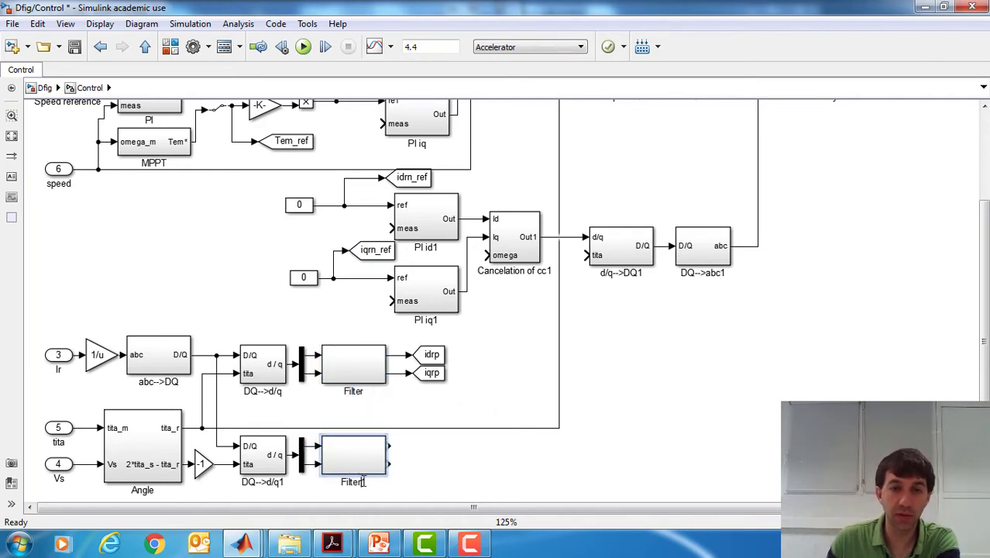
key(BackSpace)
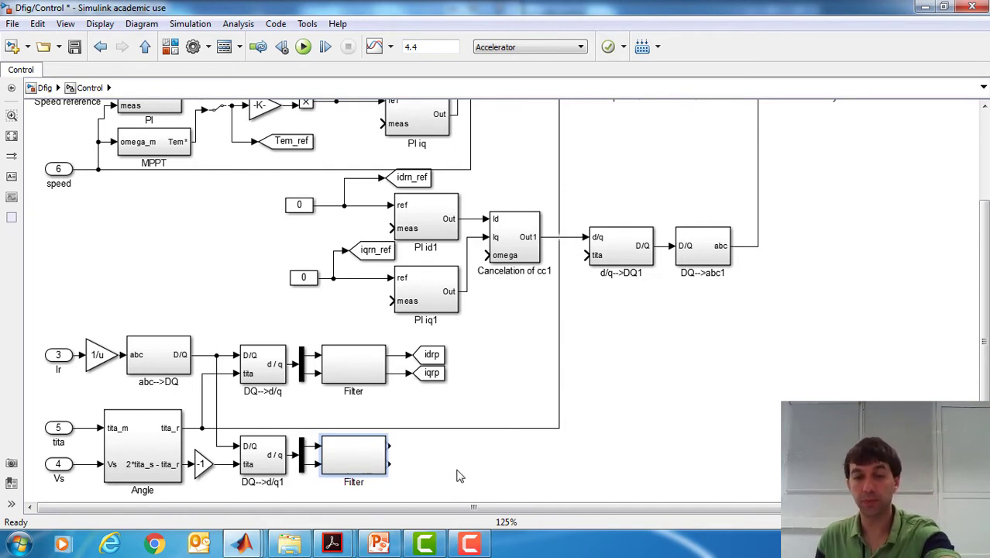
Copy the idrp and iqrp Goto tags beside the lower Filter and connect its outputs to them.
click(503, 468)
drag(465, 404, 407, 341)
drag(435, 381, 449, 471)
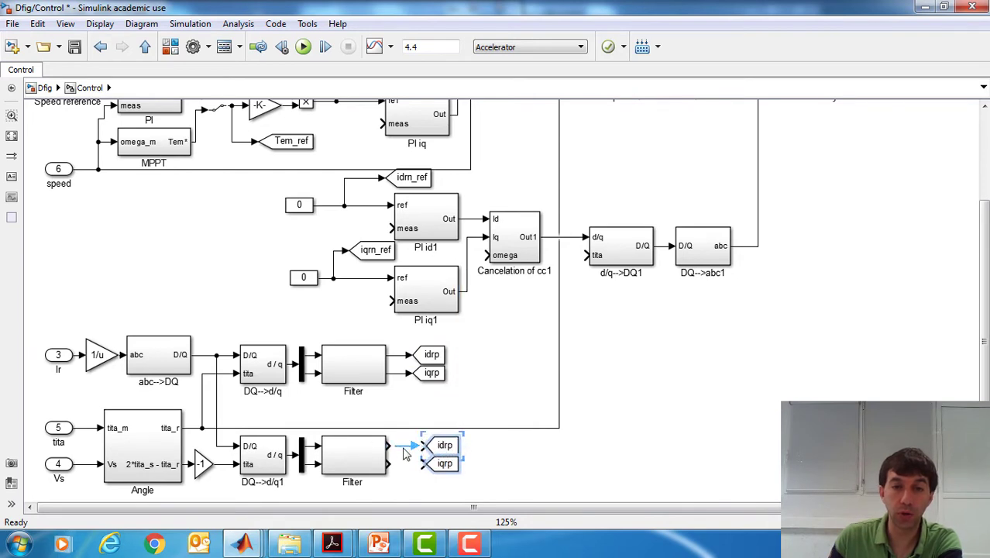
click(403, 450)
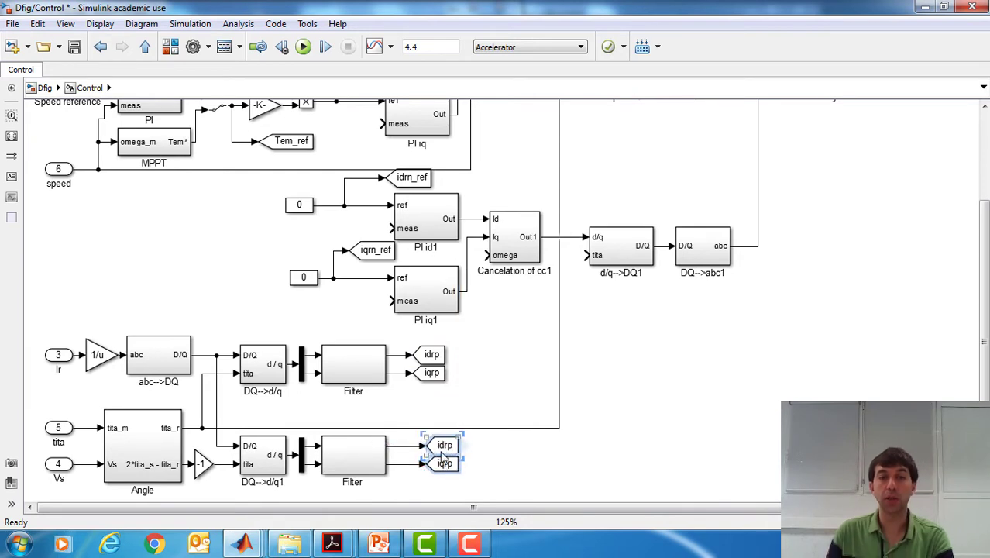
Rename the first copied Goto tag from idrp to idrn.
double_click(442, 449)
double_click(571, 300)
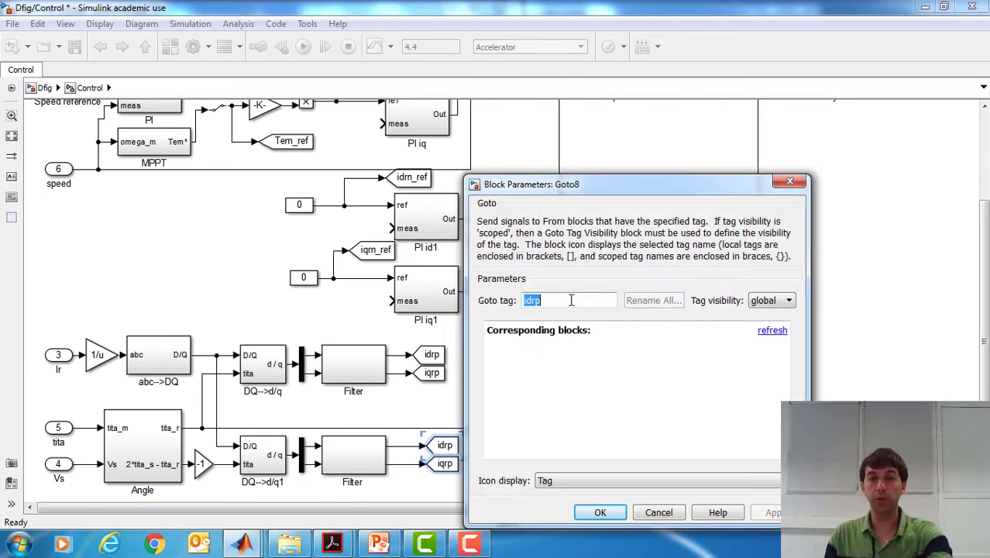
click(581, 300)
key(BackSpace)
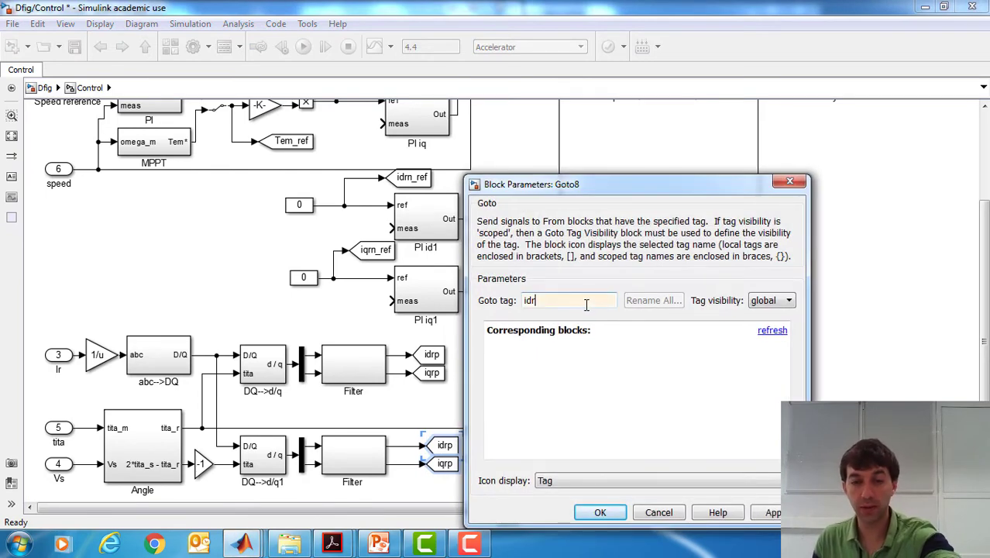
text(n)
click(599, 511)
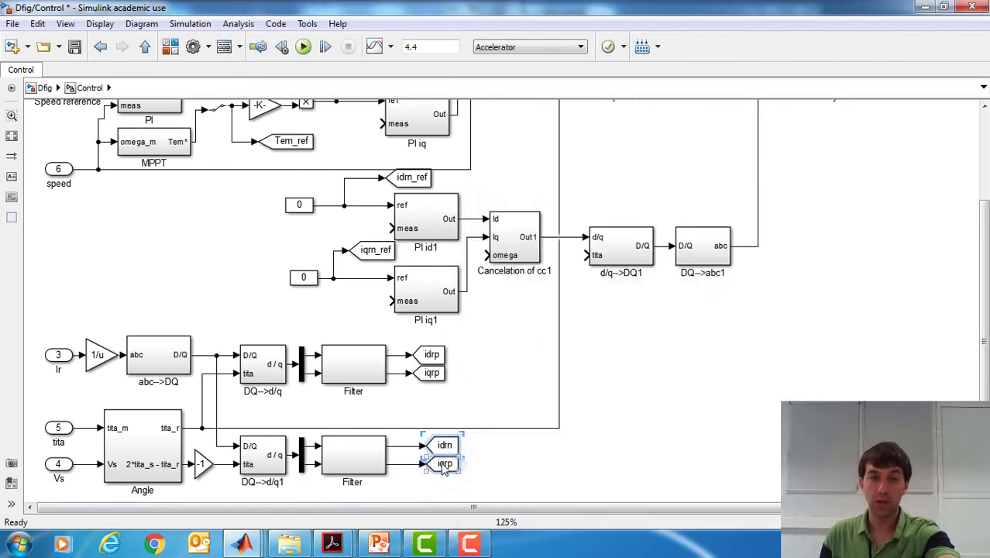
Rename the second copied Goto tag from iqrp to iqrn.
click(444, 465)
double_click(443, 465)
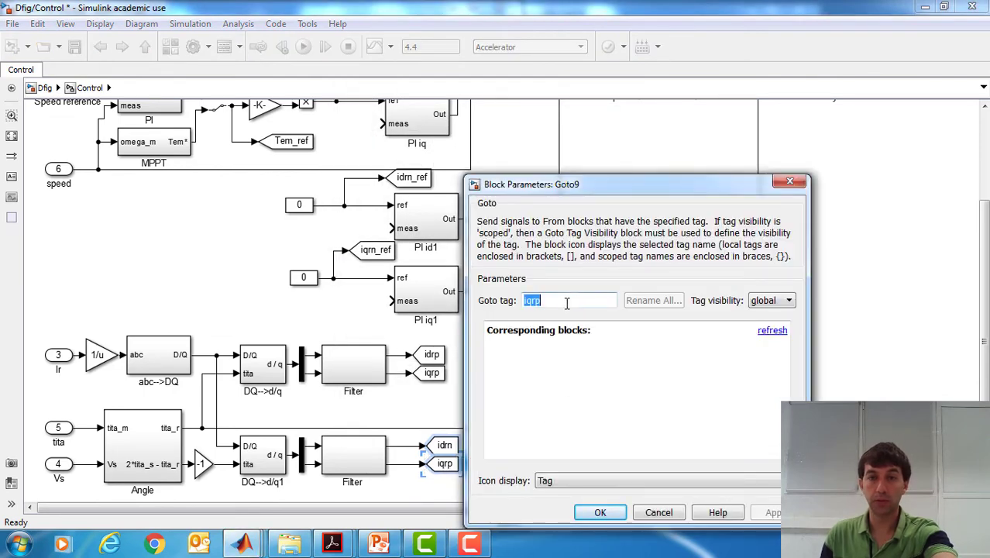
key(BackSpace)
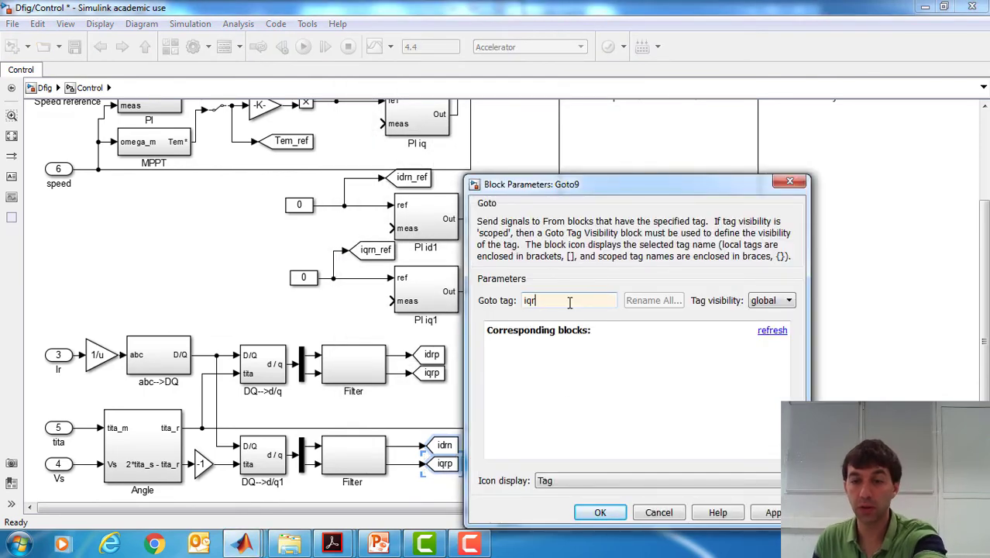
click(600, 512)
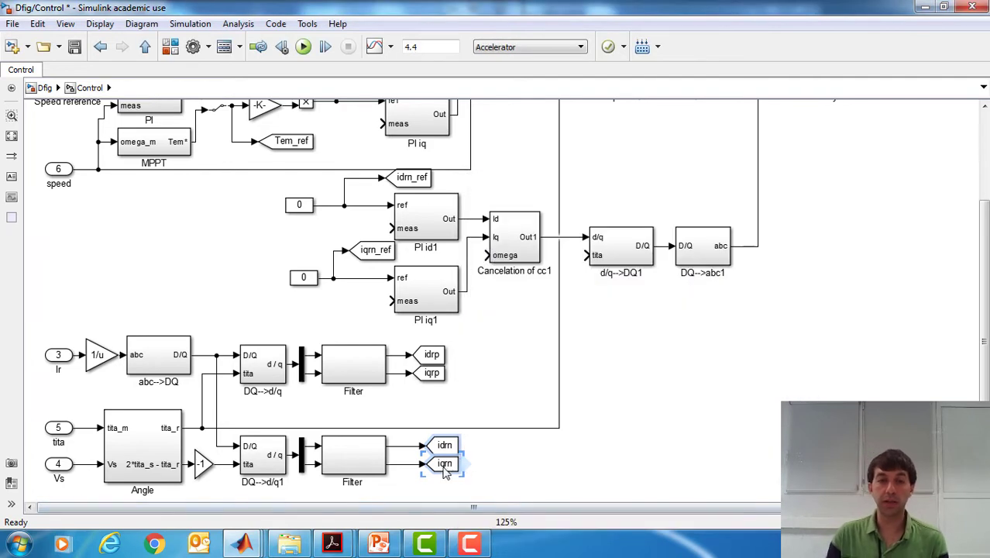
click(495, 480)
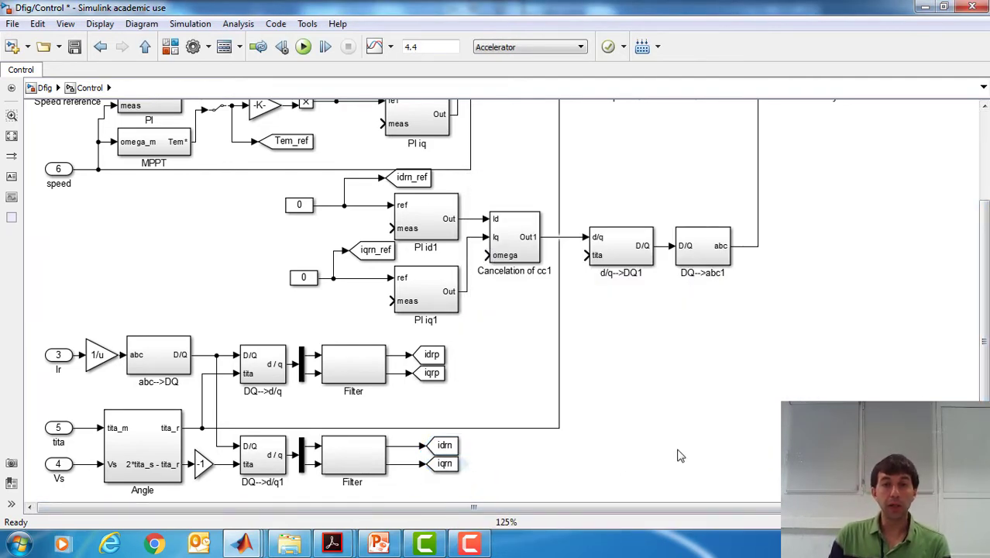
drag(983, 340, 984, 253)
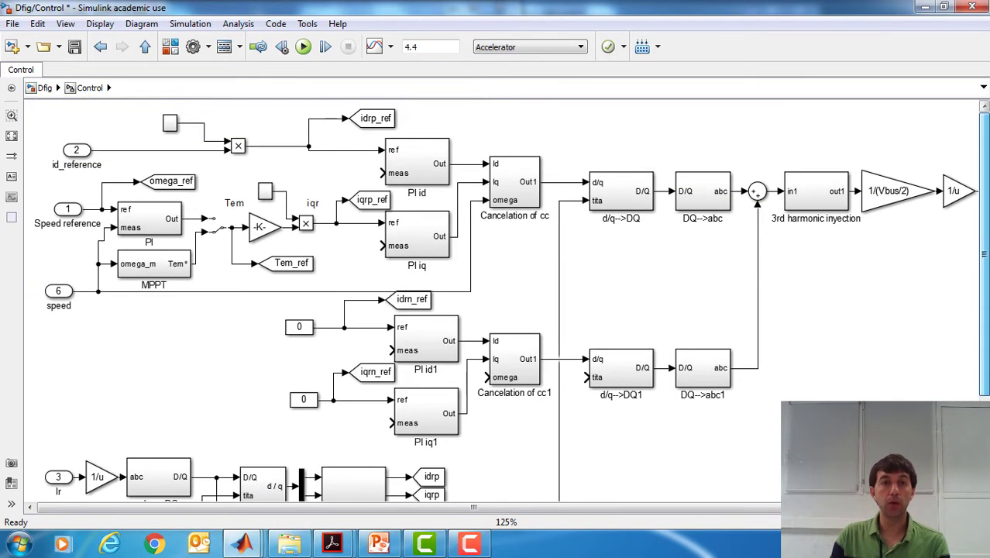
Paste an Ir From block into Control and wire it to PI id's meas input.
click(44, 88)
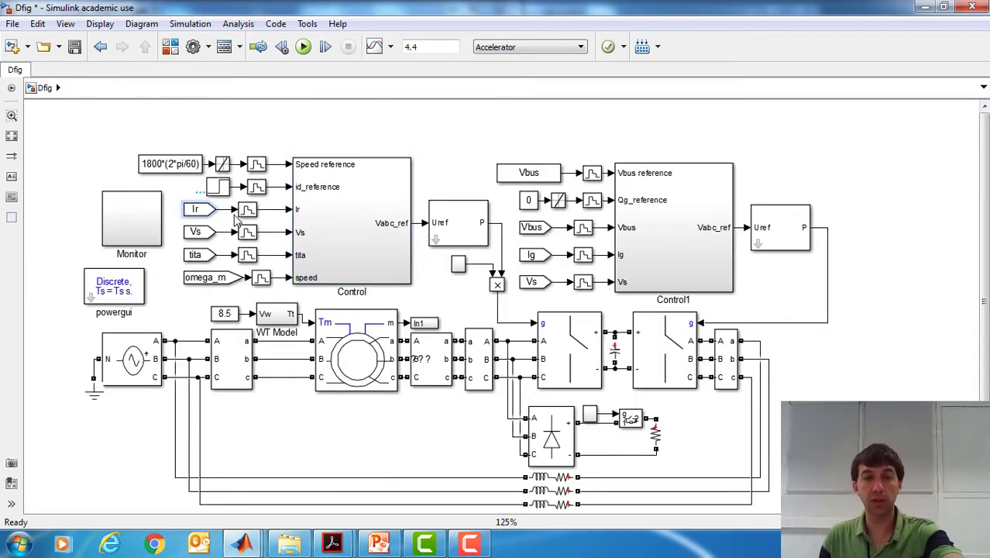
double_click(360, 242)
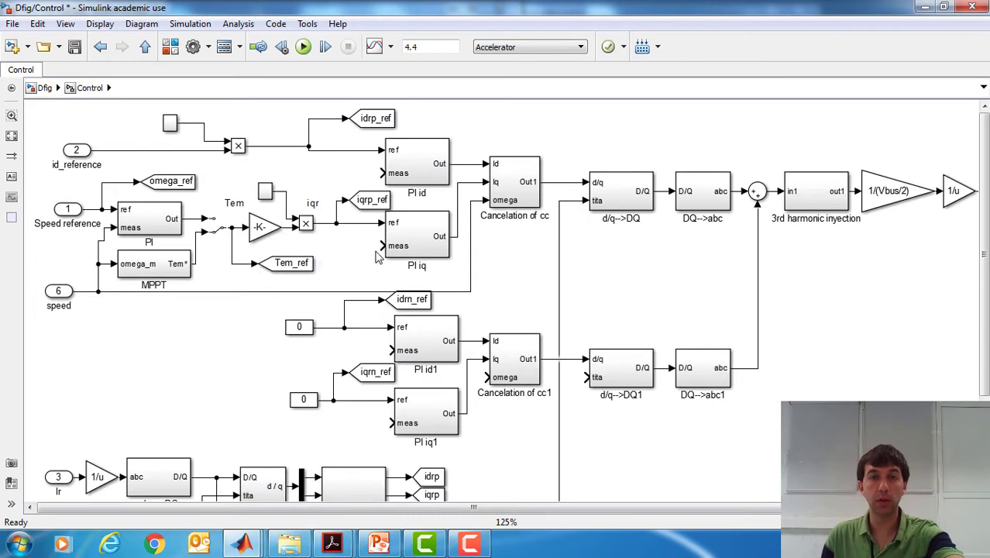
key(ctrl+v)
drag(326, 162, 368, 178)
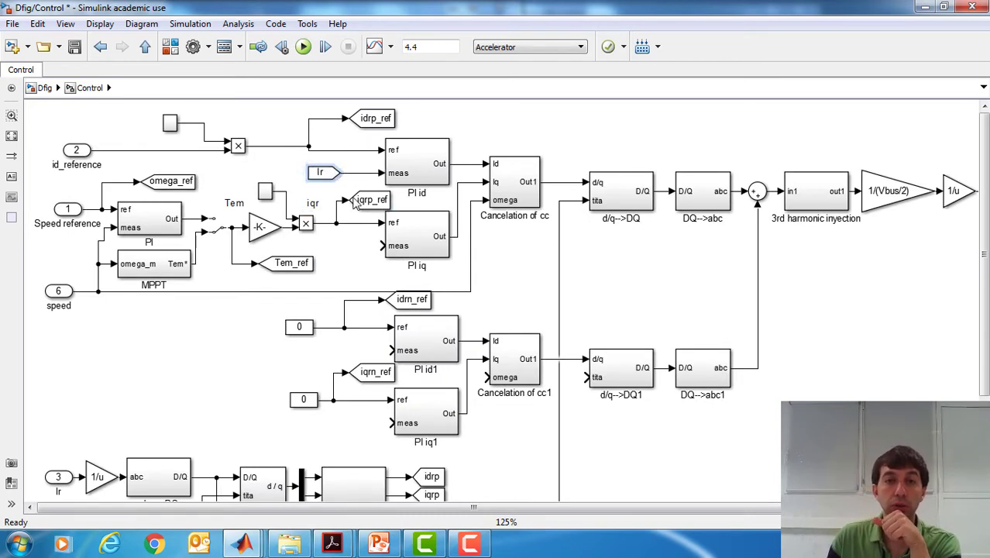
Set the new From block's Goto tag to idrp.
double_click(431, 475)
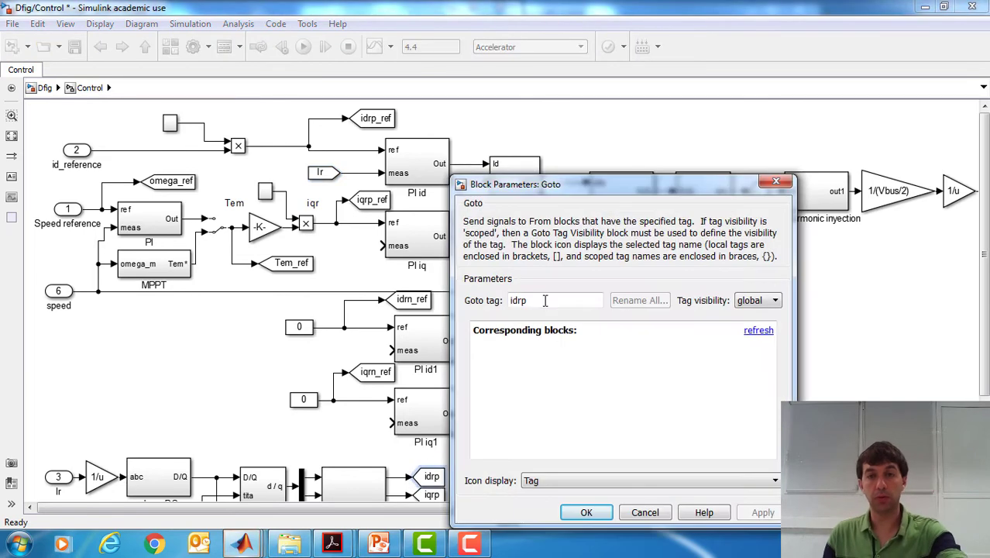
click(586, 512)
click(326, 181)
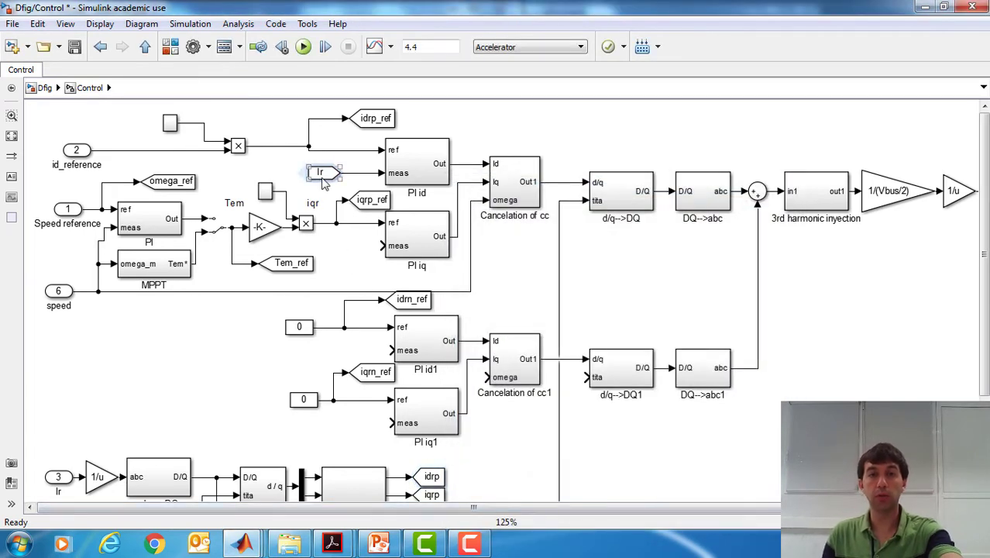
double_click(326, 181)
text(idrp)
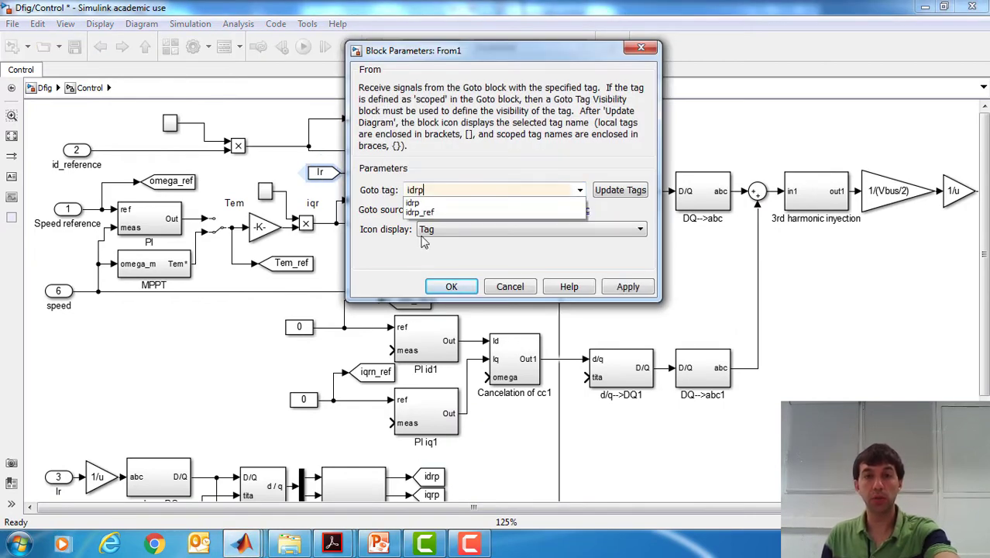
click(414, 203)
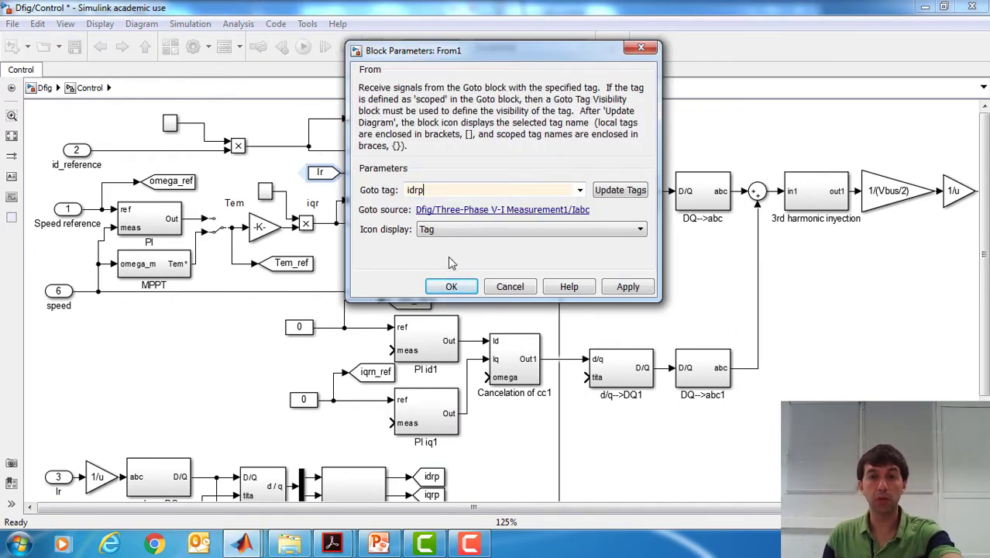
click(452, 286)
Copy the From block to PI iq's meas input and set its tag to iqrp.
drag(329, 180, 350, 246)
double_click(333, 244)
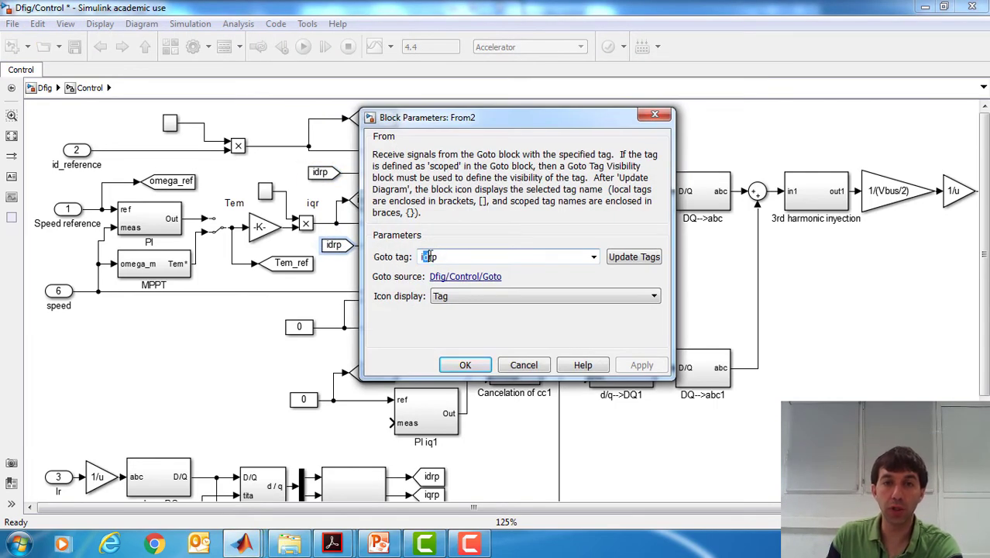
text(iq)
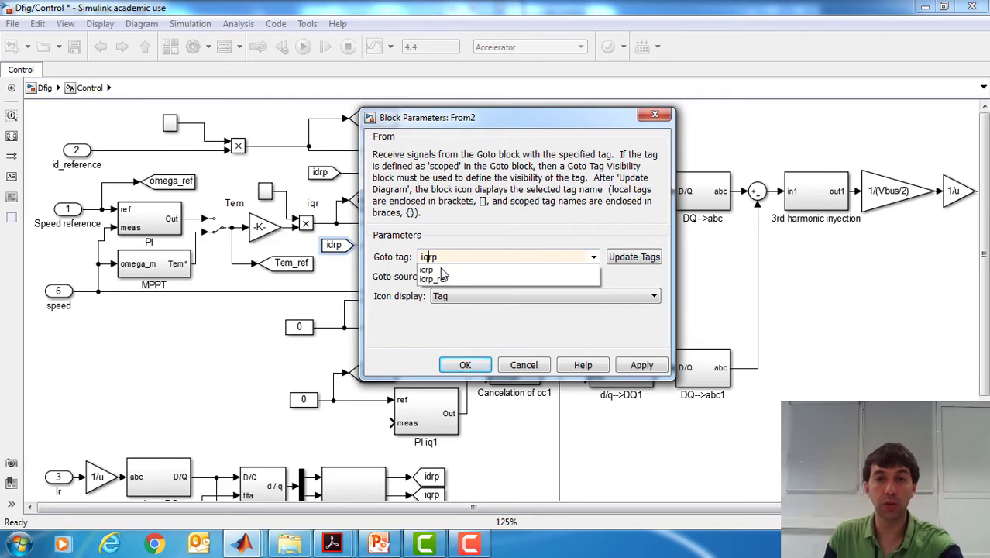
click(441, 269)
click(467, 364)
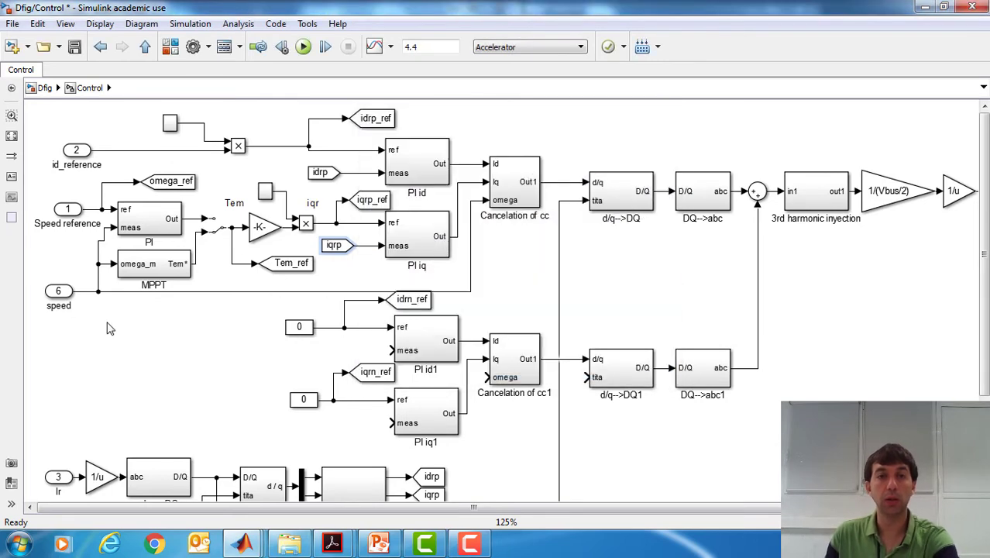
click(170, 355)
drag(329, 172, 343, 172)
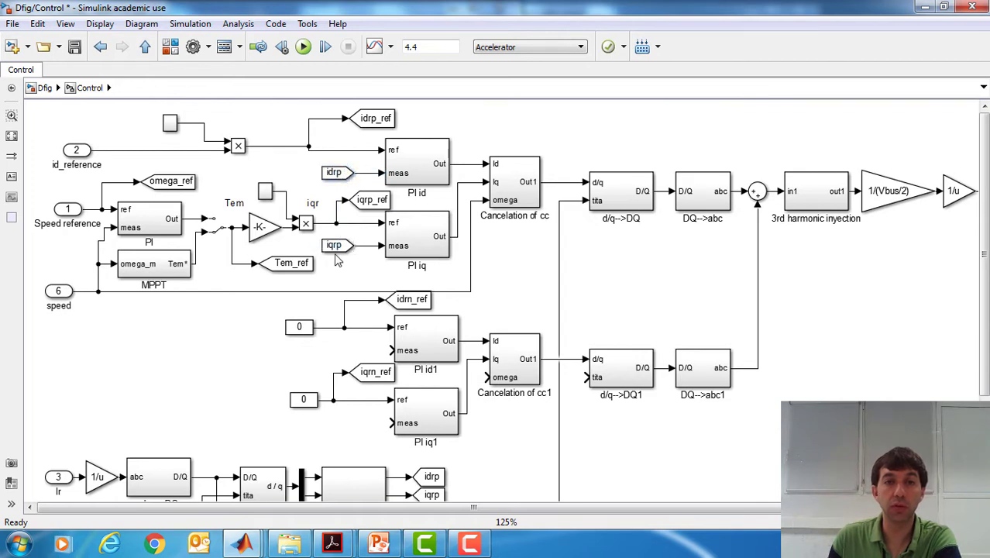
Copy the idrp From block to PI id1's meas input and retag it idrn.
click(344, 174)
drag(334, 171, 358, 353)
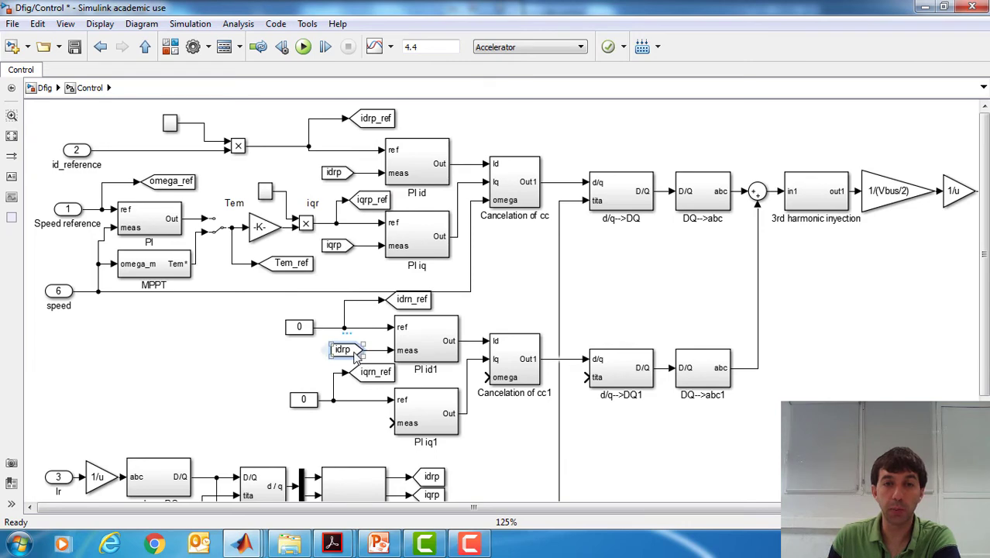
double_click(344, 350)
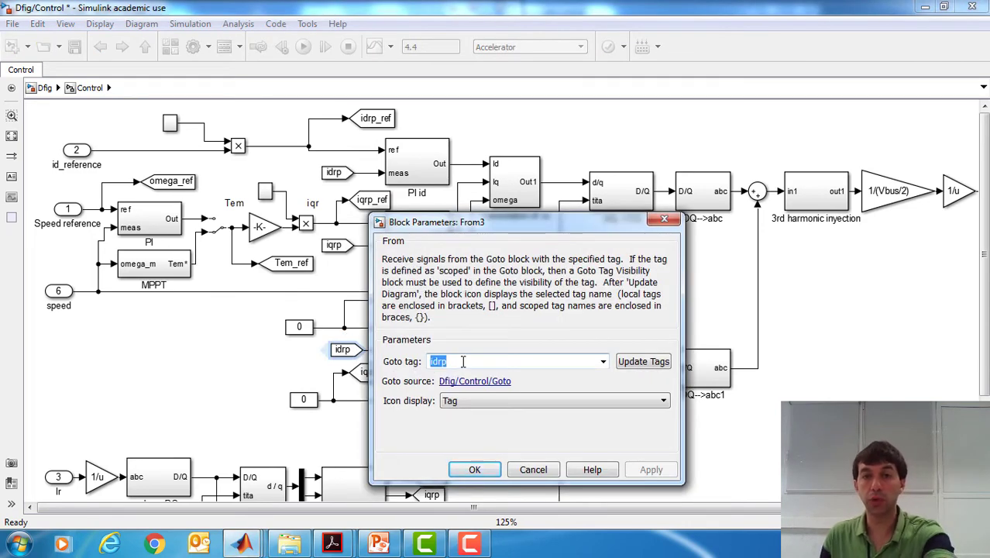
click(462, 361)
key(BackSpace)
text(n)
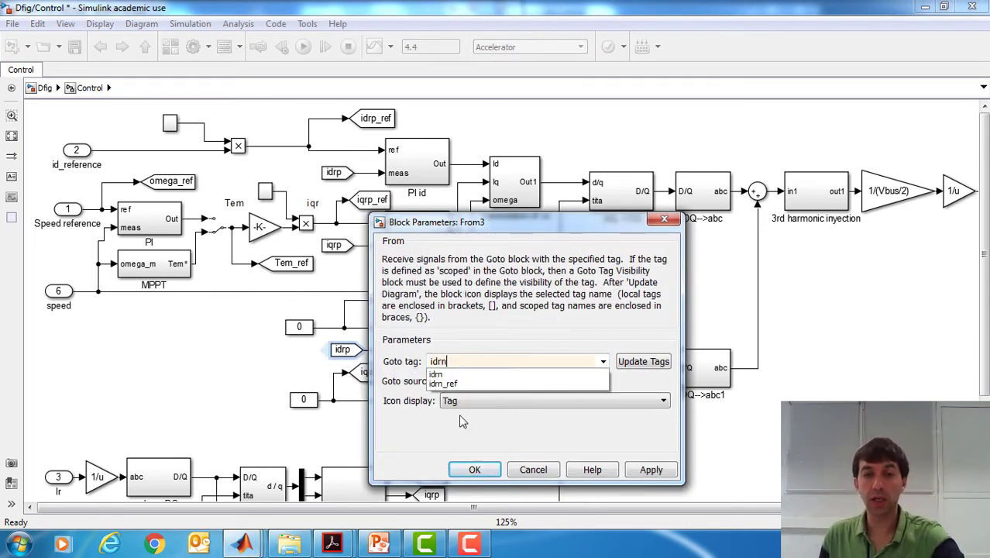
click(437, 374)
click(474, 469)
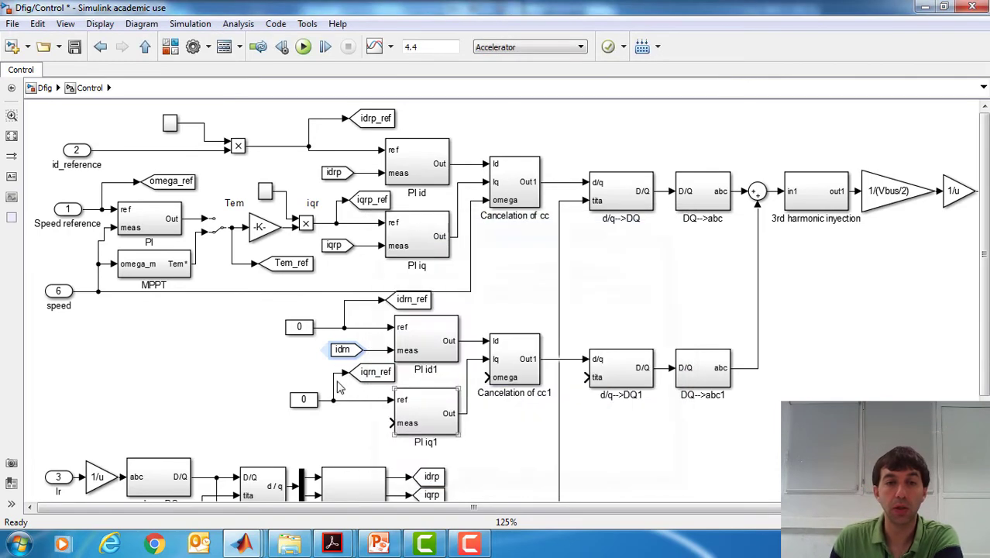
Copy the idrn From block to PI iq1's meas input and retag it iqrn.
drag(345, 354, 352, 431)
double_click(351, 426)
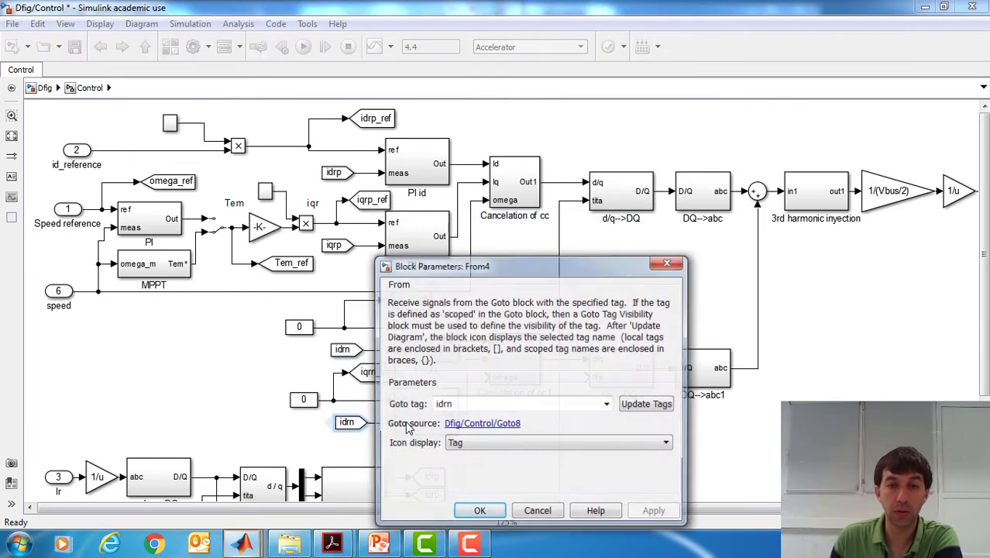
double_click(459, 403)
click(458, 403)
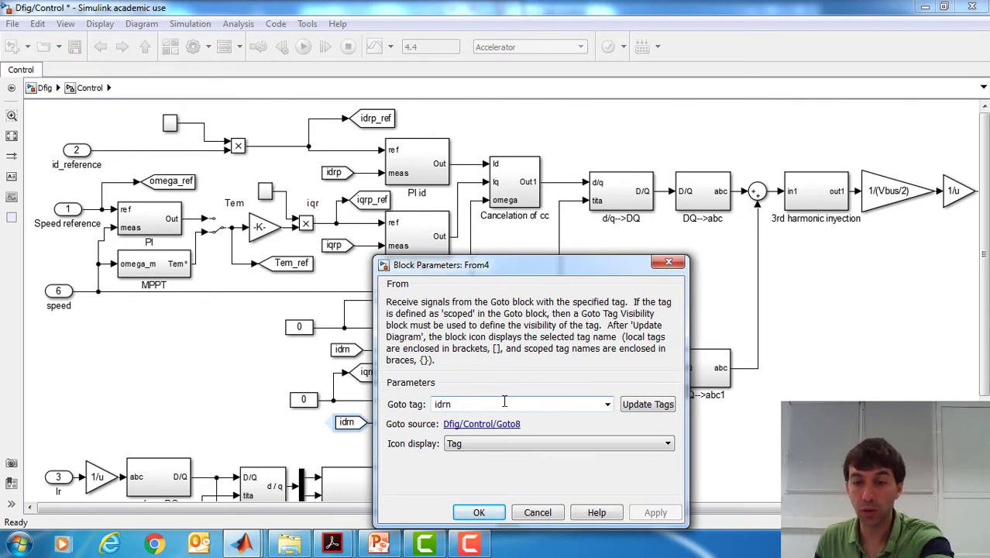
key(Left)
key(Left)
key(BackSpace)
text(q)
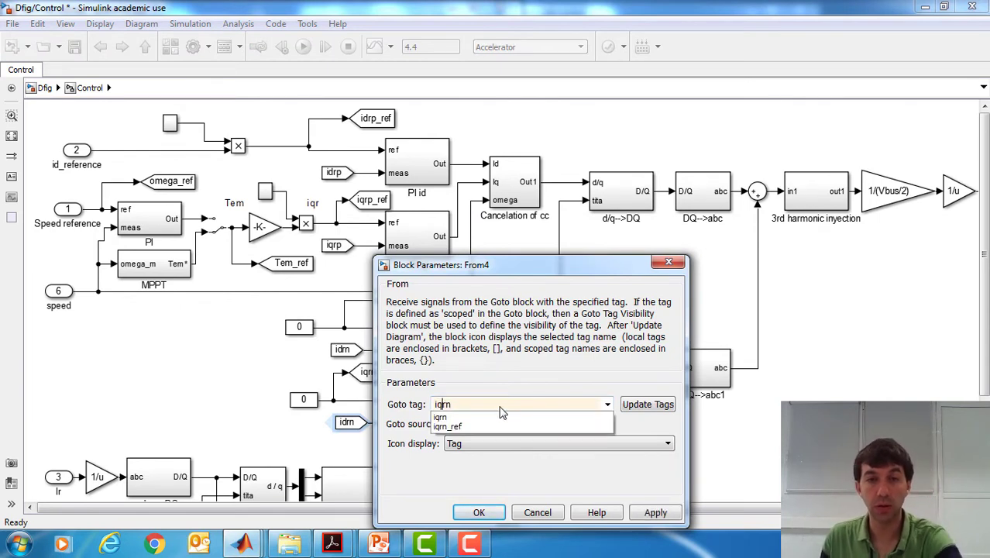
click(439, 419)
click(479, 512)
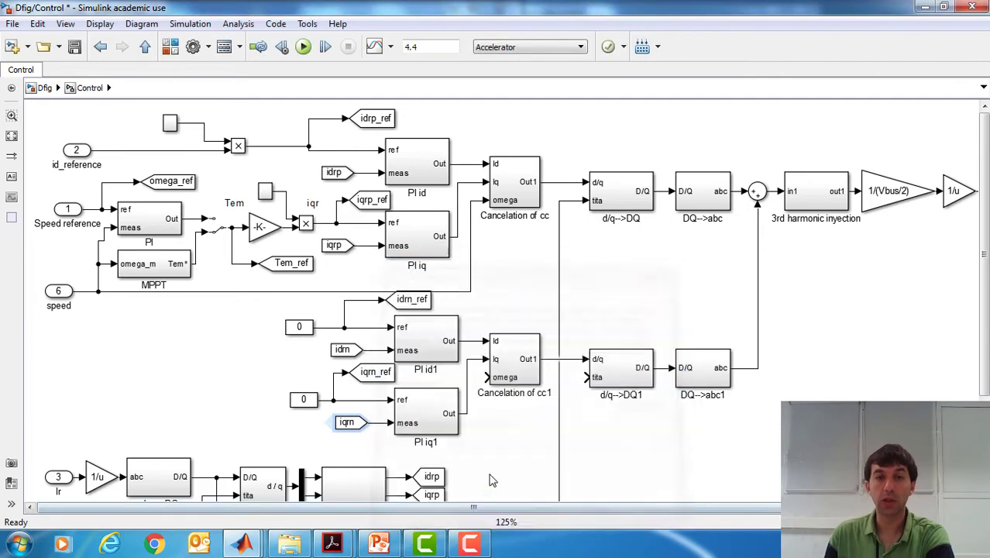
Save the model.
scroll(982, 367, down, 2)
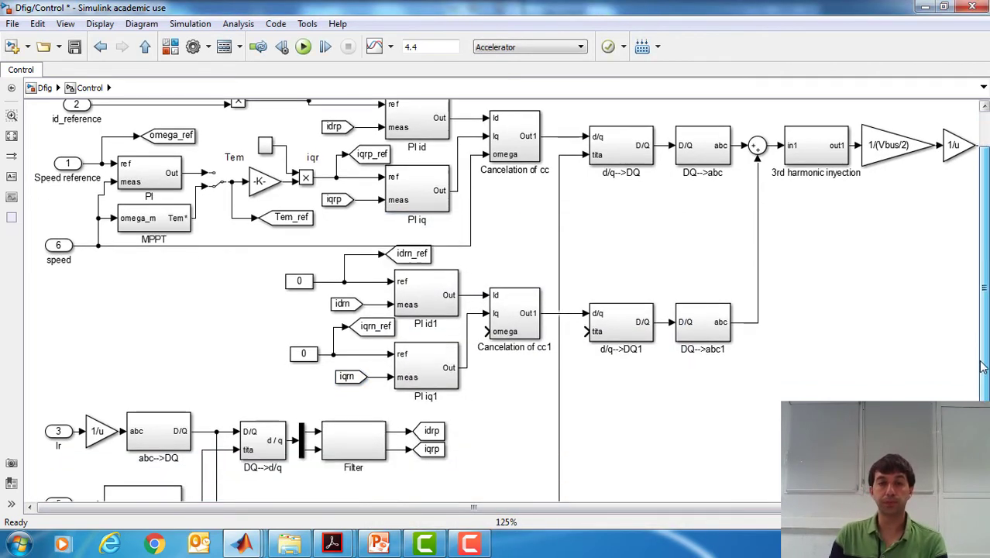
scroll(982, 367, down, 5)
scroll(982, 367, up, 7)
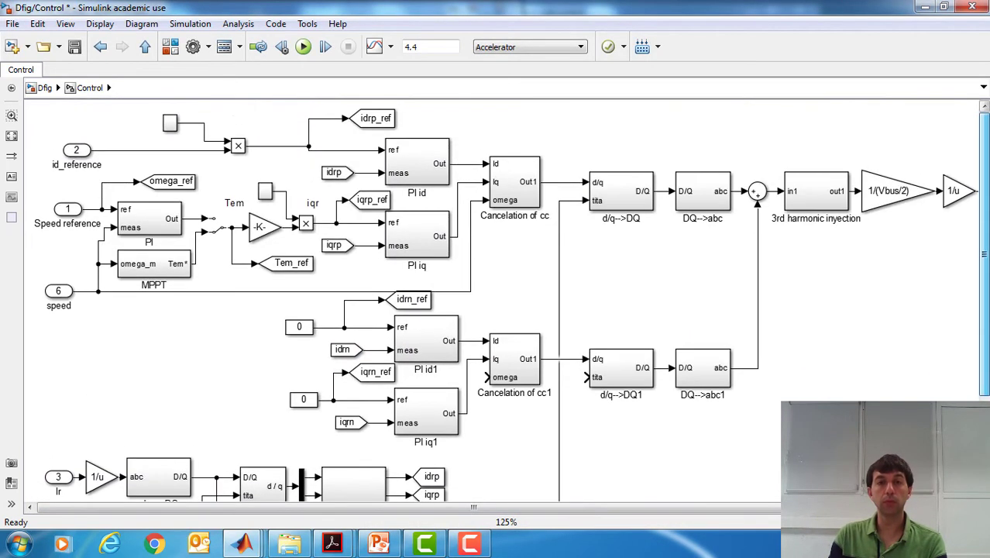
click(74, 46)
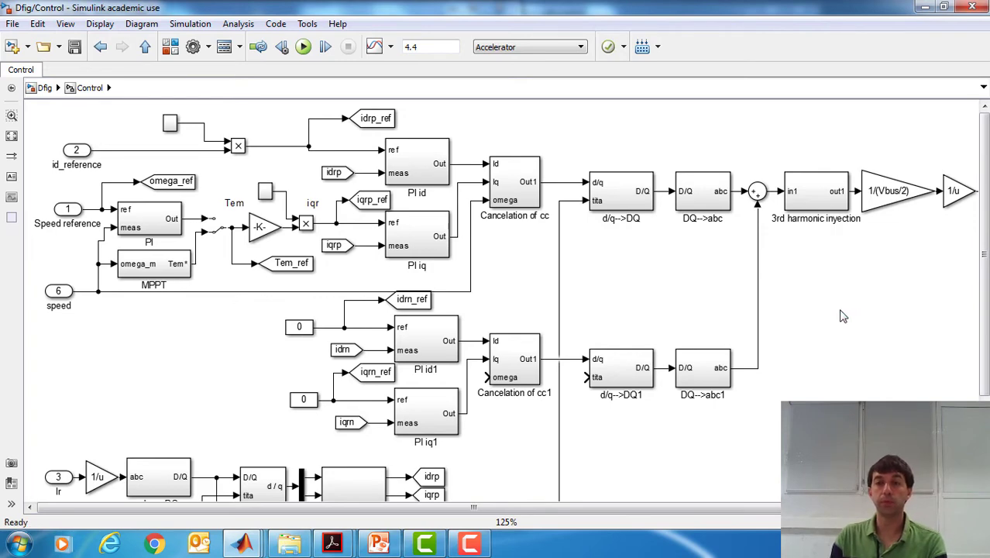
Move the idrn and iqrn tag blocks slightly left.
scroll(852, 313, down, 1)
scroll(824, 331, up, 1)
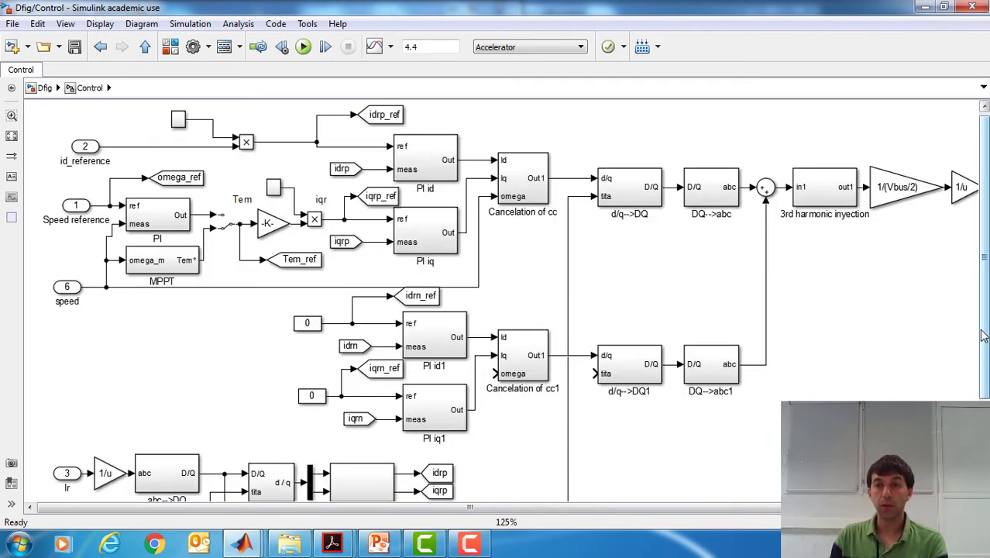
drag(983, 335, 983, 411)
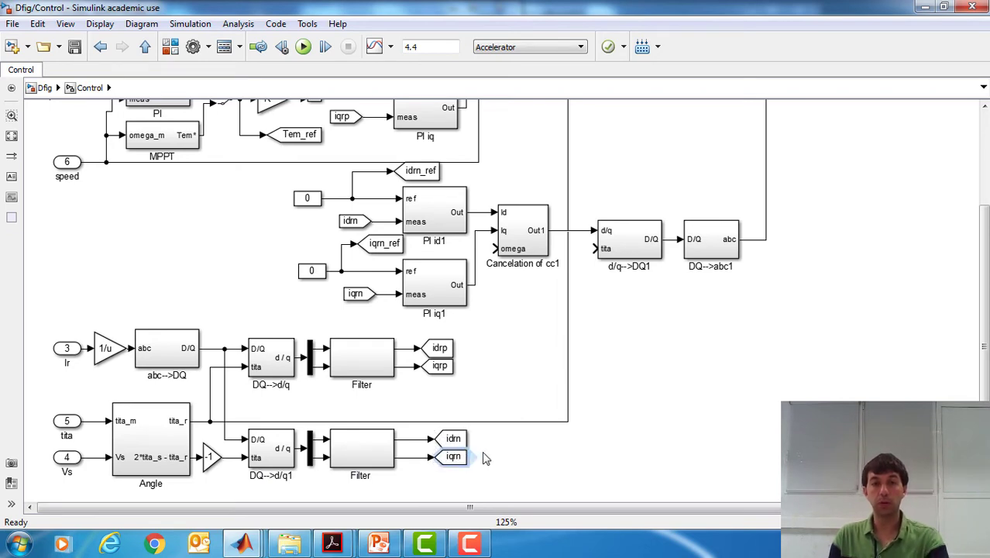
drag(490, 483, 438, 439)
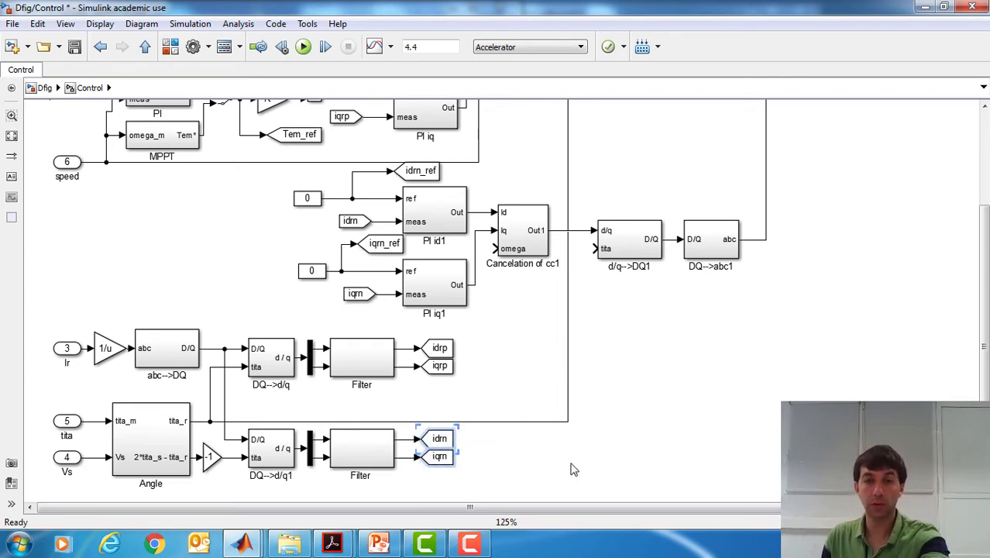
click(574, 468)
scroll(981, 367, up, 3)
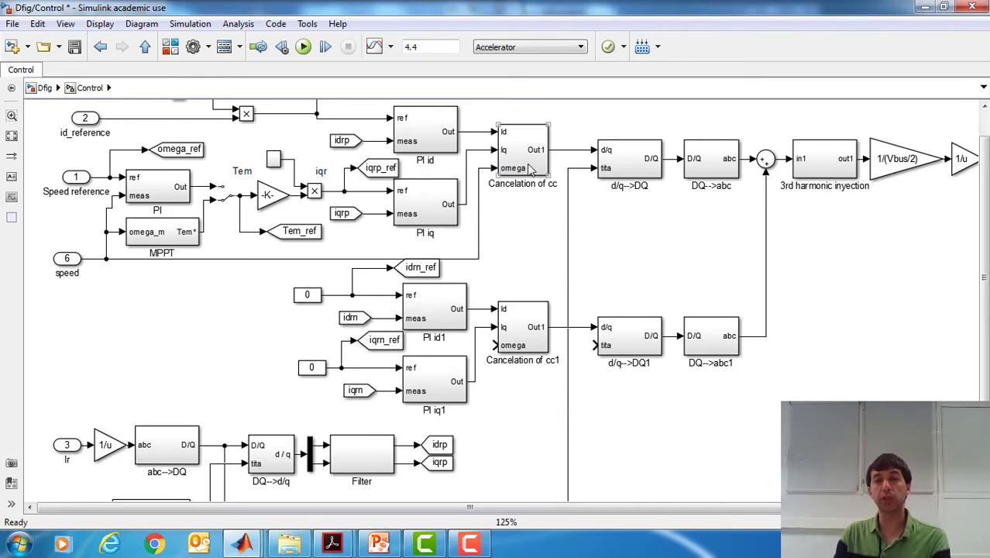
scroll(529, 178, up, 1)
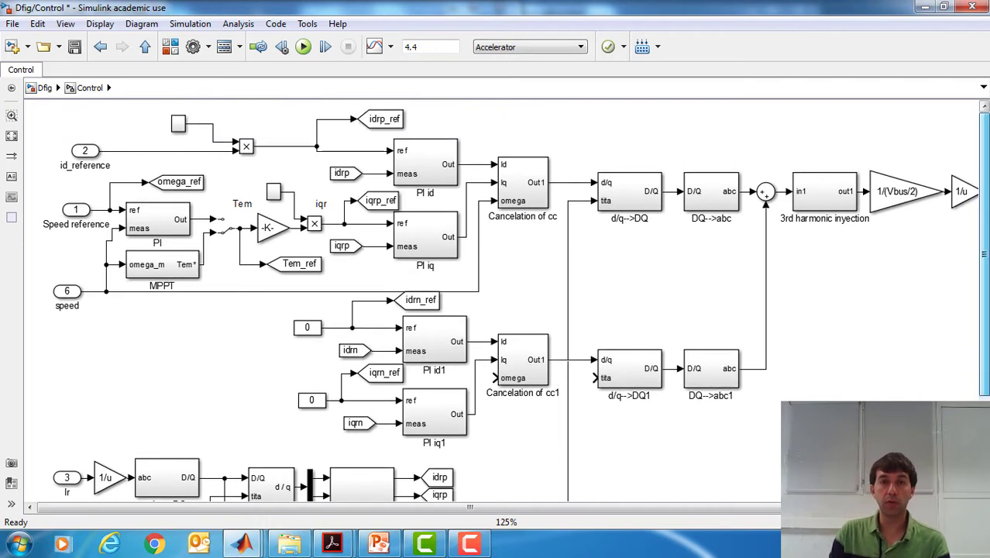
click(526, 200)
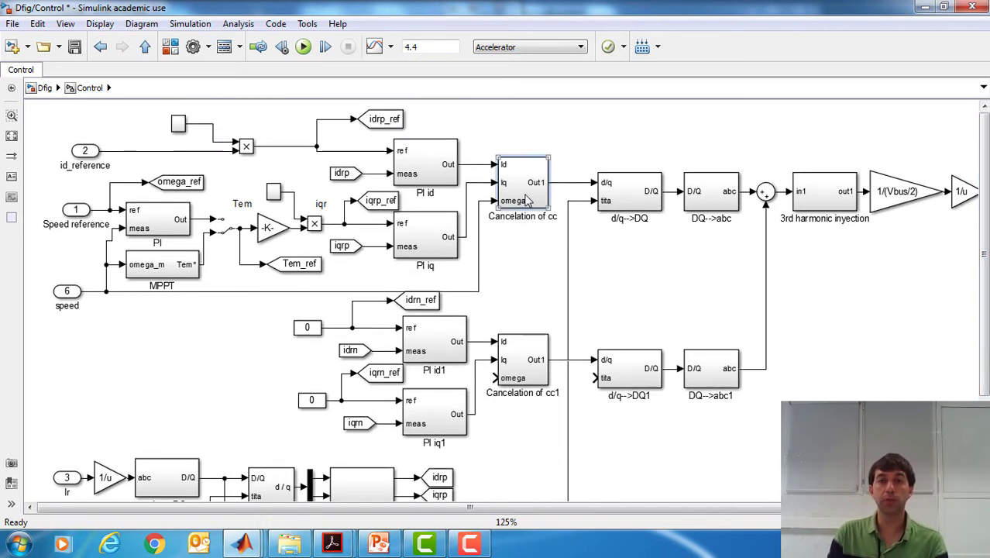
Inside Cancelation of cc, change the first From block's tag from idr to idrp.
double_click(526, 200)
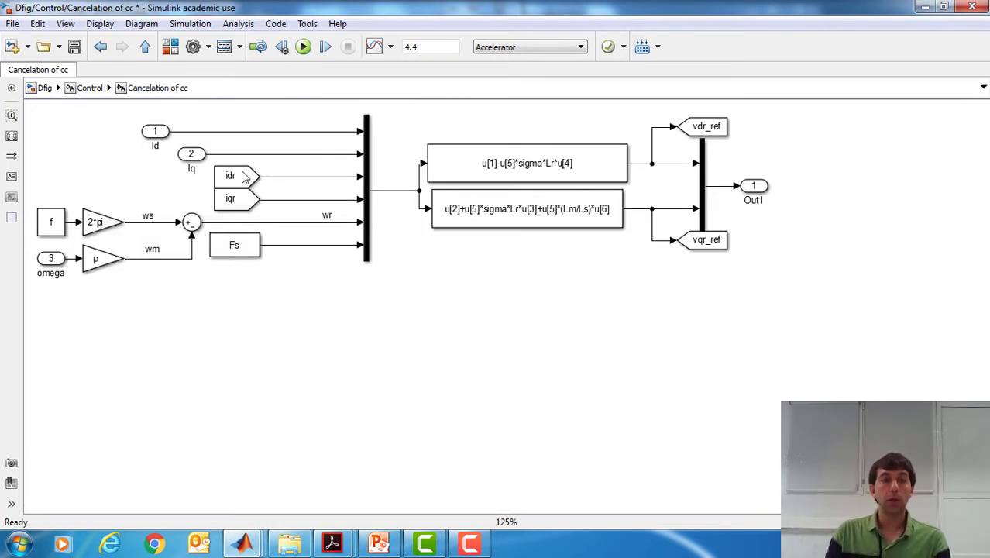
double_click(244, 177)
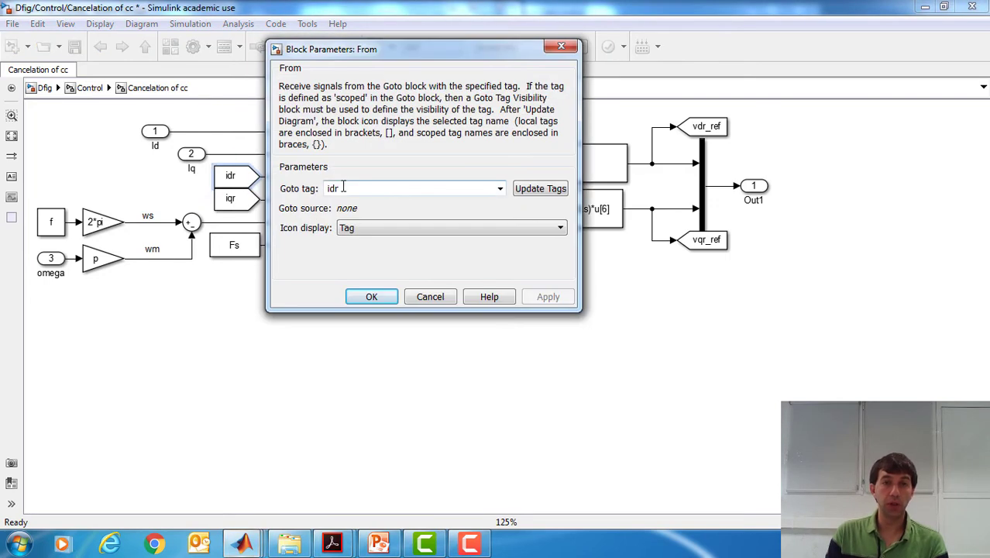
click(357, 187)
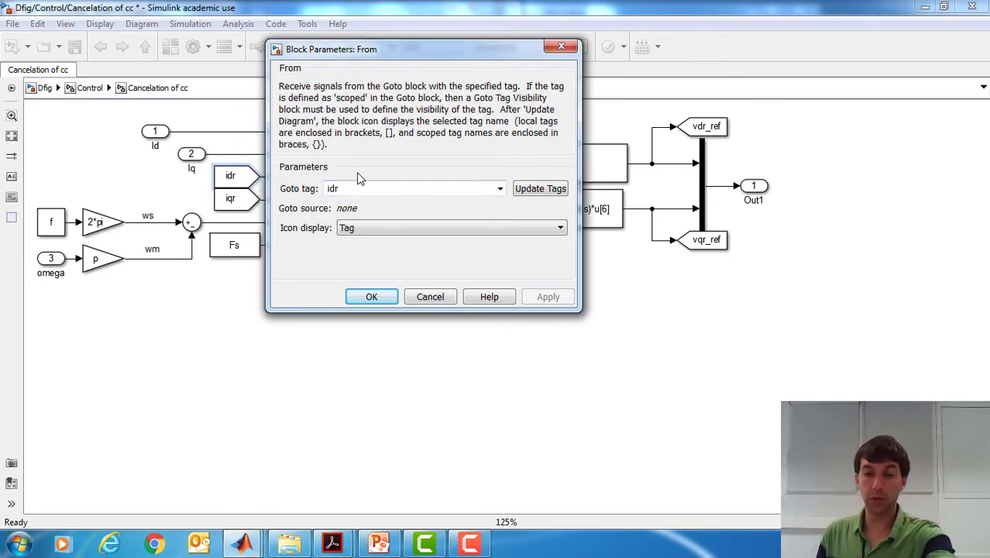
text(p)
click(362, 202)
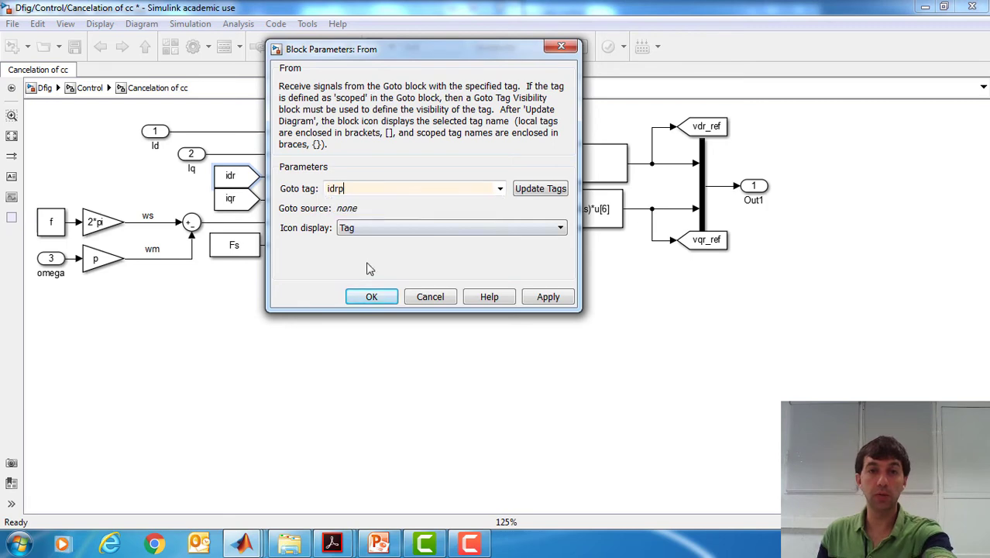
click(368, 296)
Change the second From block's tag from iqr to iqrp.
double_click(248, 203)
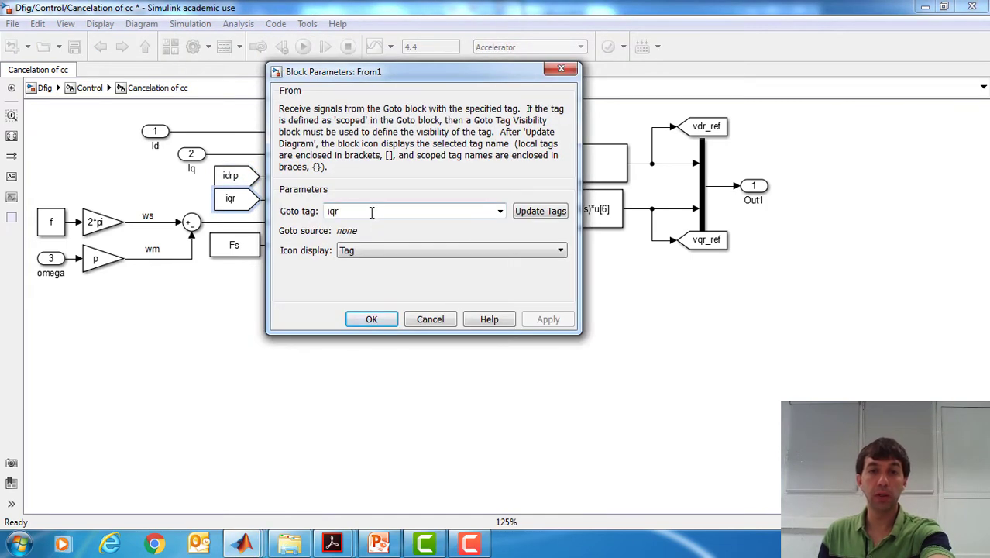
click(372, 211)
text(p)
click(348, 225)
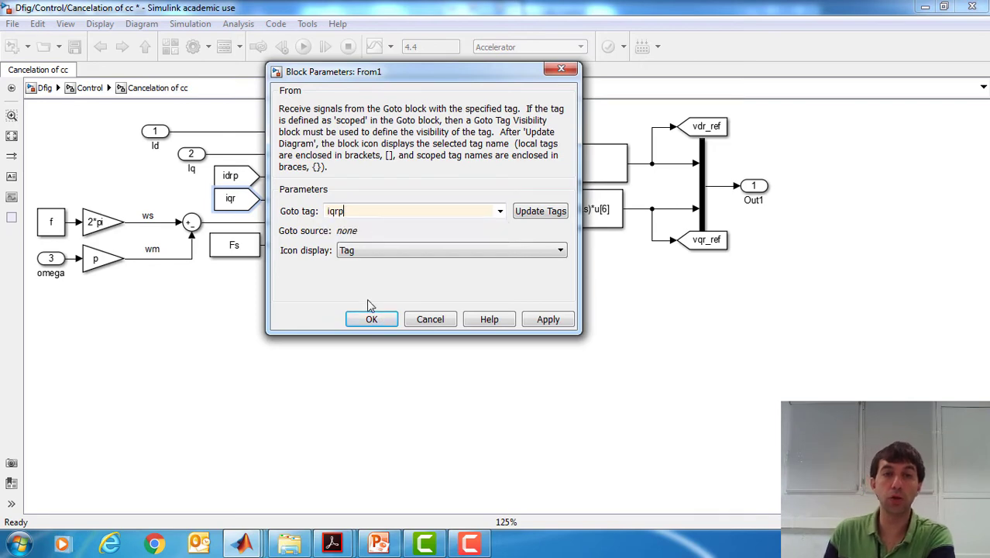
click(372, 317)
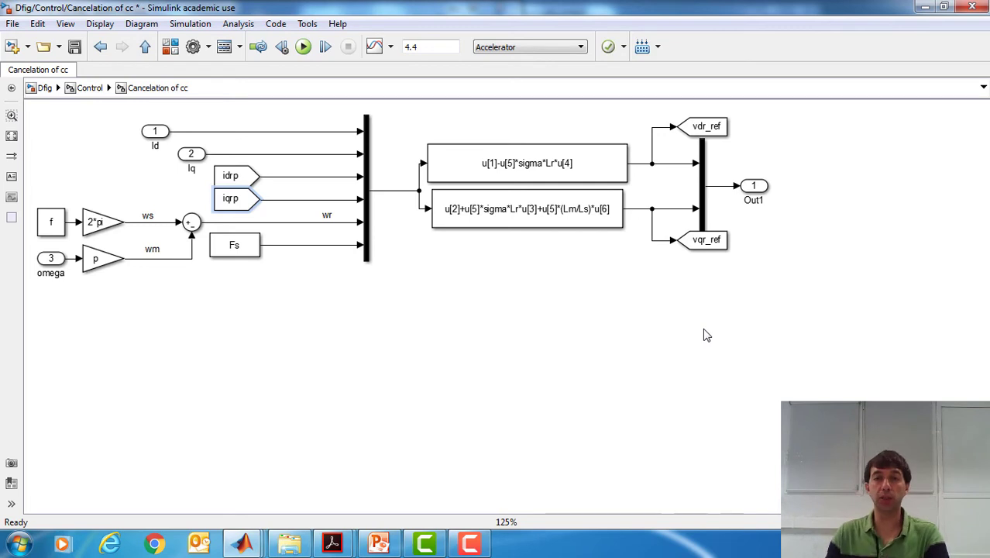
Delete '+u[5]*(Lm/Ls)*u[6]' from the lower Fcn block's expression.
double_click(581, 216)
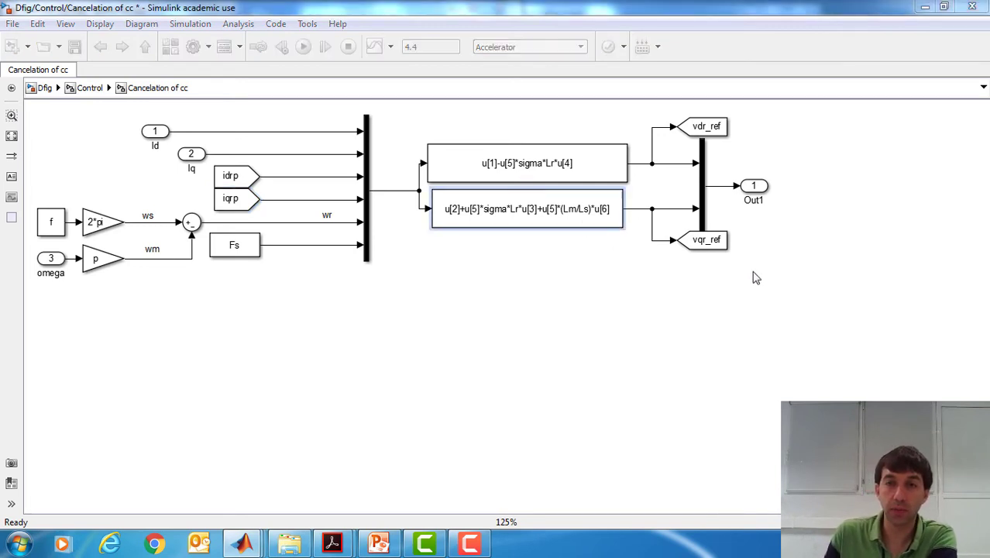
click(861, 231)
triple_click(863, 232)
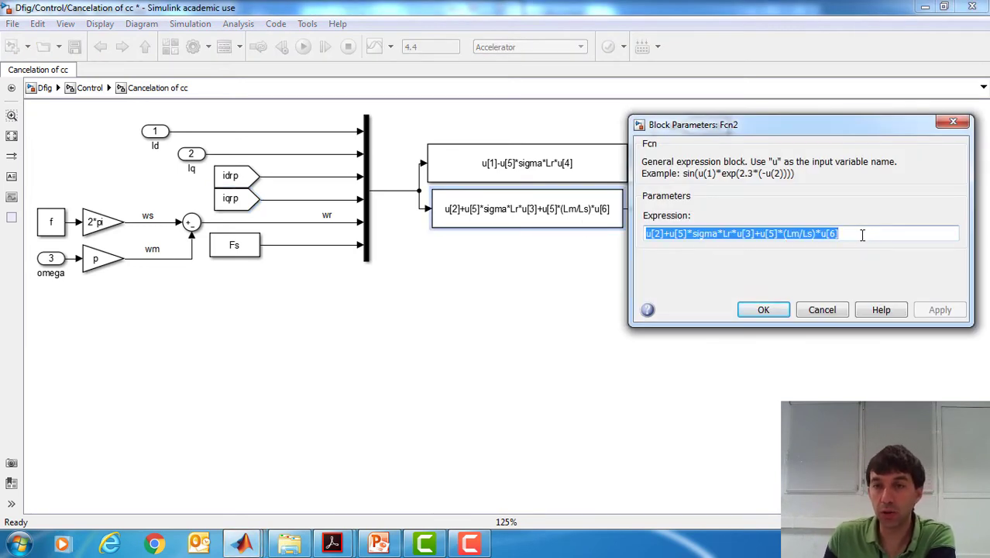
click(865, 233)
drag(862, 233, 765, 234)
key(BackSpace)
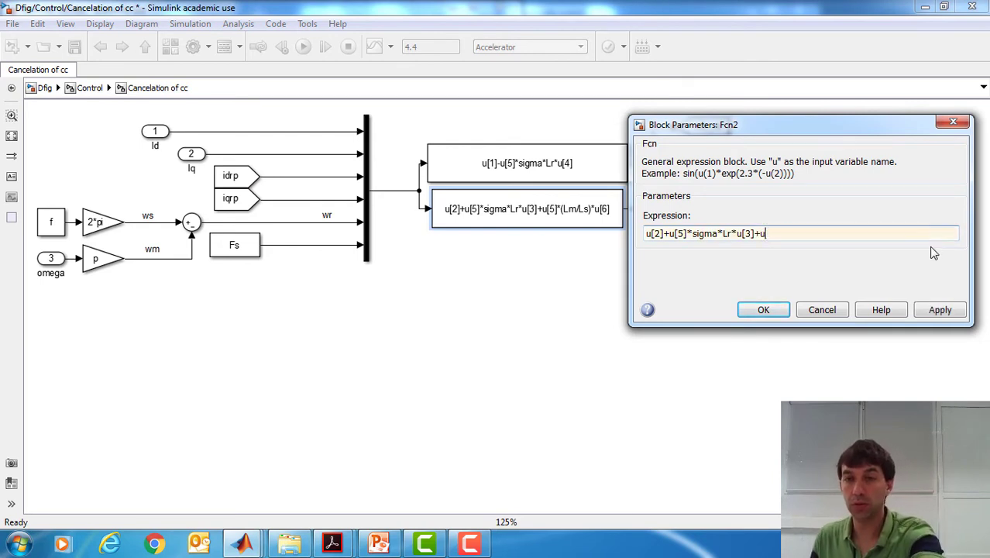
key(BackSpace)
key(BackSpace)
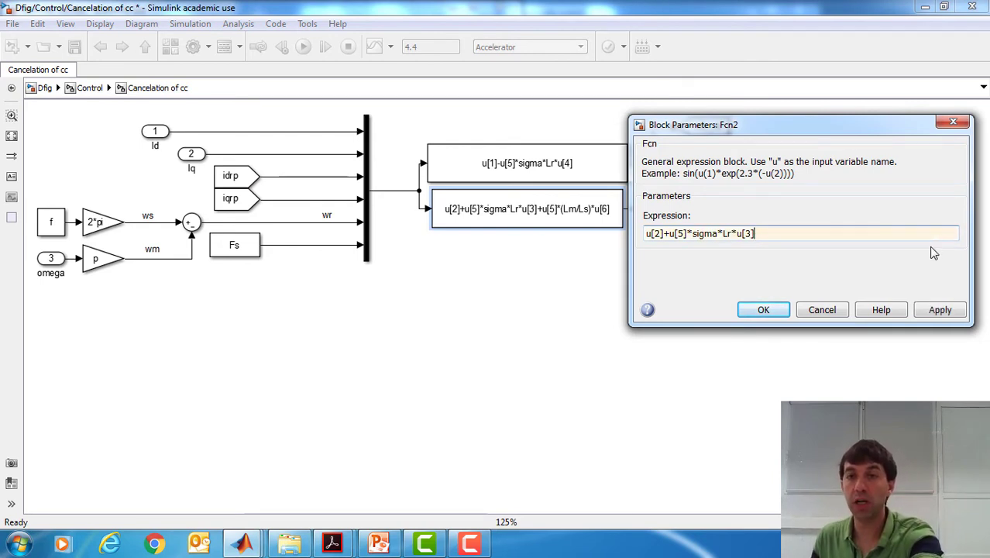
click(762, 310)
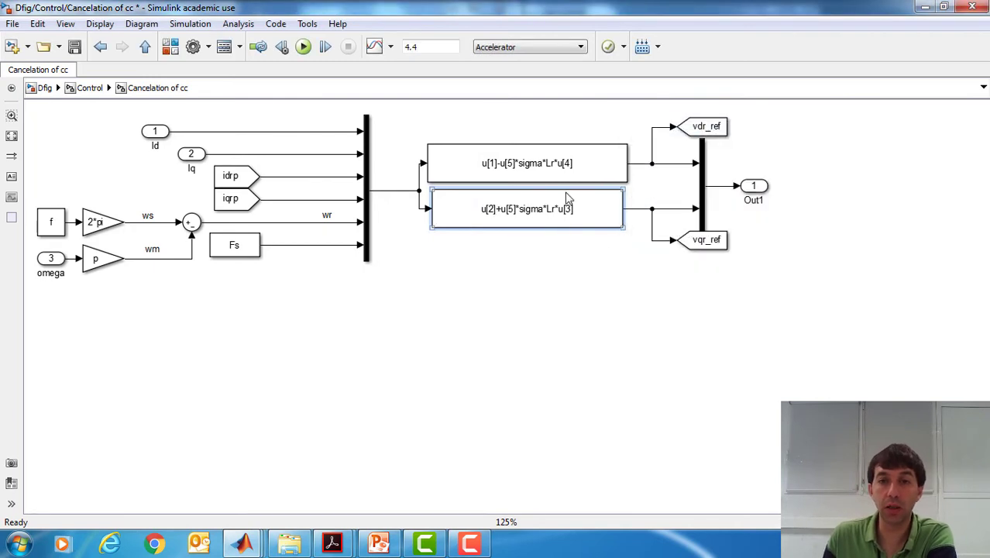
Rename the vdr_ref Goto tag to vdrp_ref.
click(527, 170)
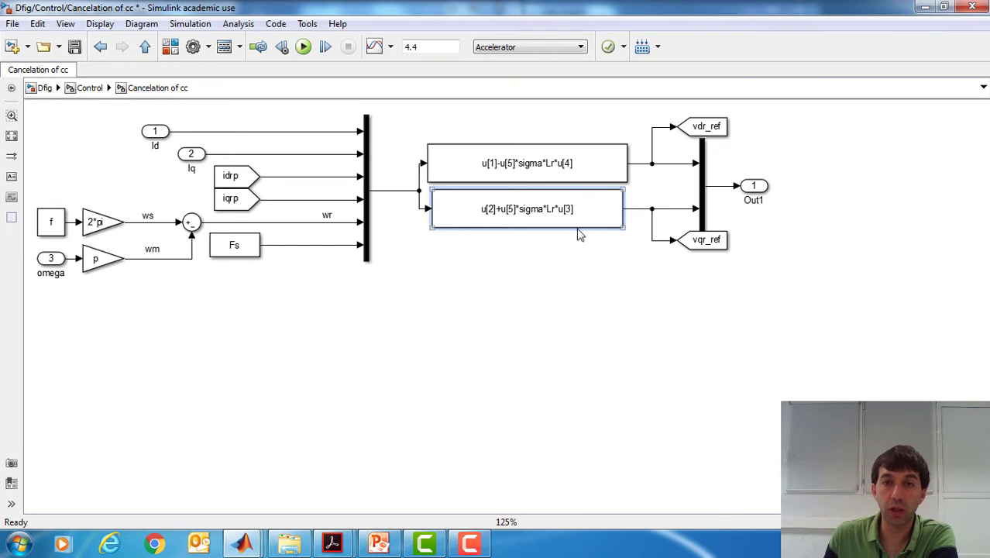
click(246, 185)
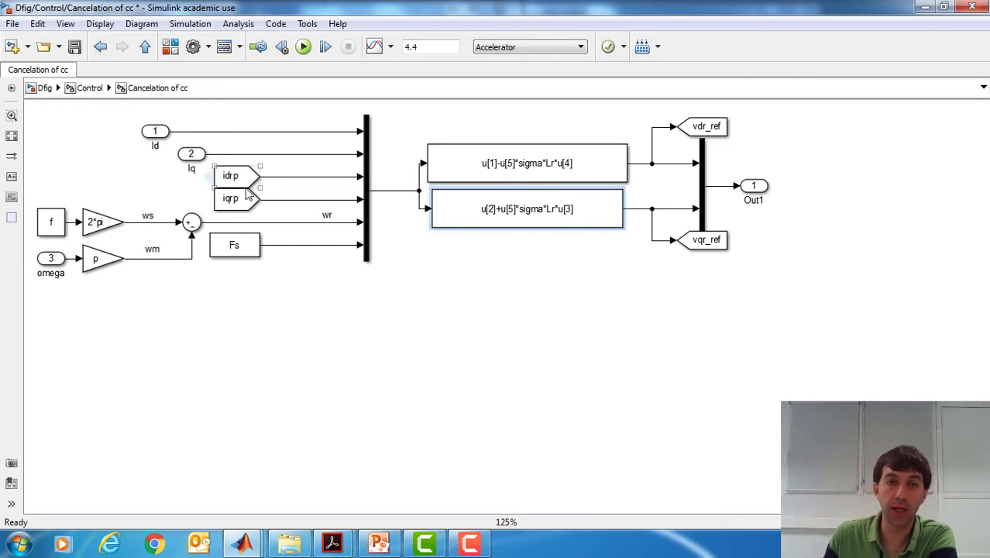
click(247, 199)
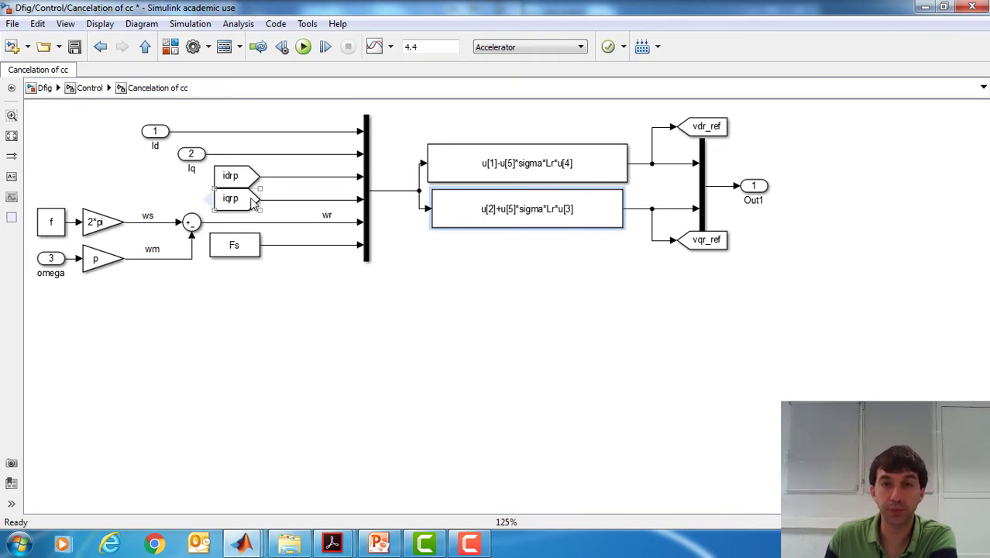
double_click(722, 127)
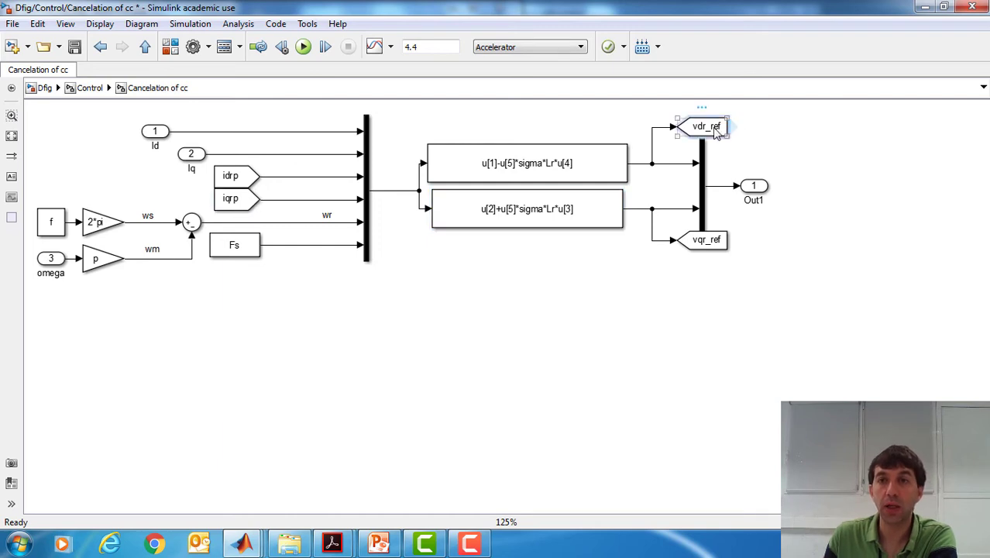
double_click(399, 127)
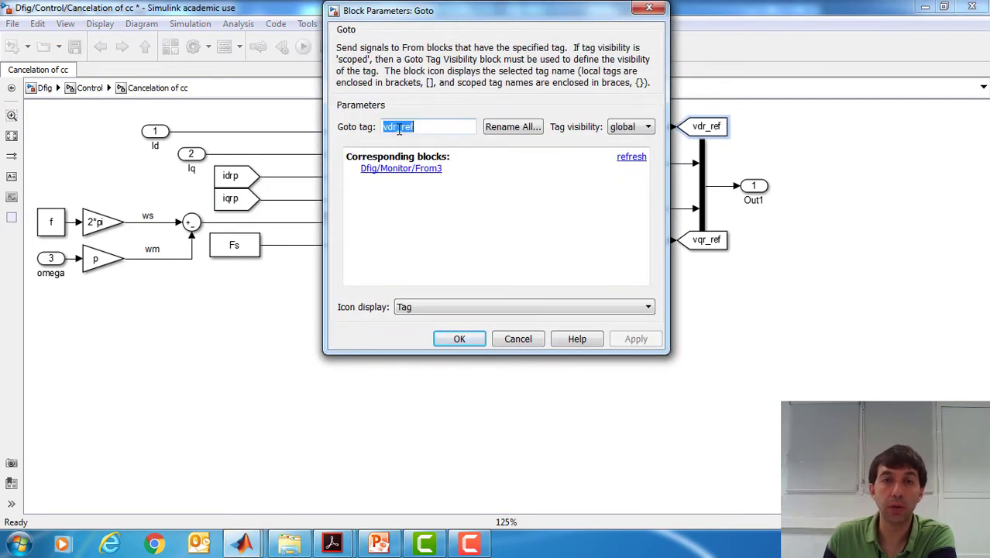
click(397, 127)
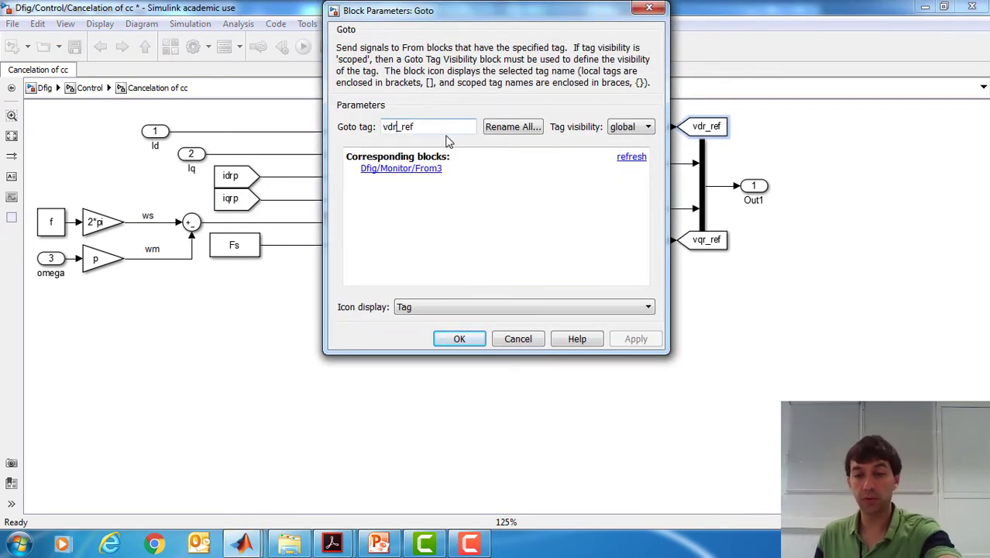
text(p)
click(476, 339)
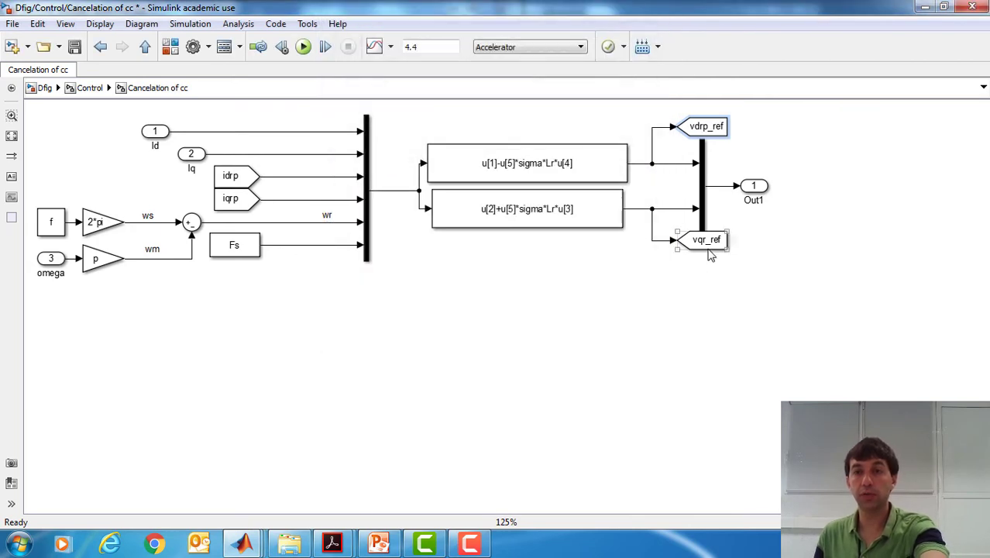
Rename the vqr_ref Goto tag to vqrp_ref.
double_click(704, 239)
double_click(398, 188)
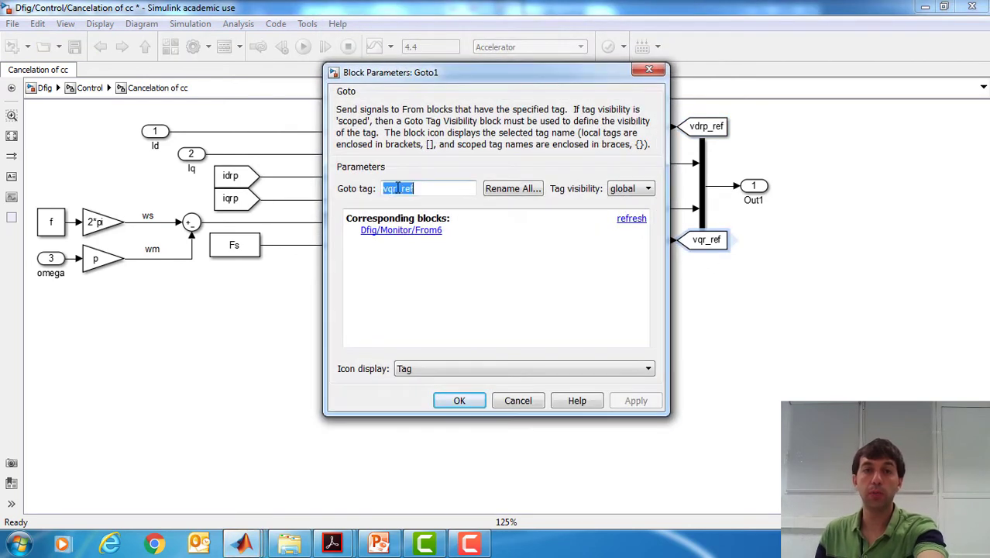
click(395, 188)
text(p)
click(459, 400)
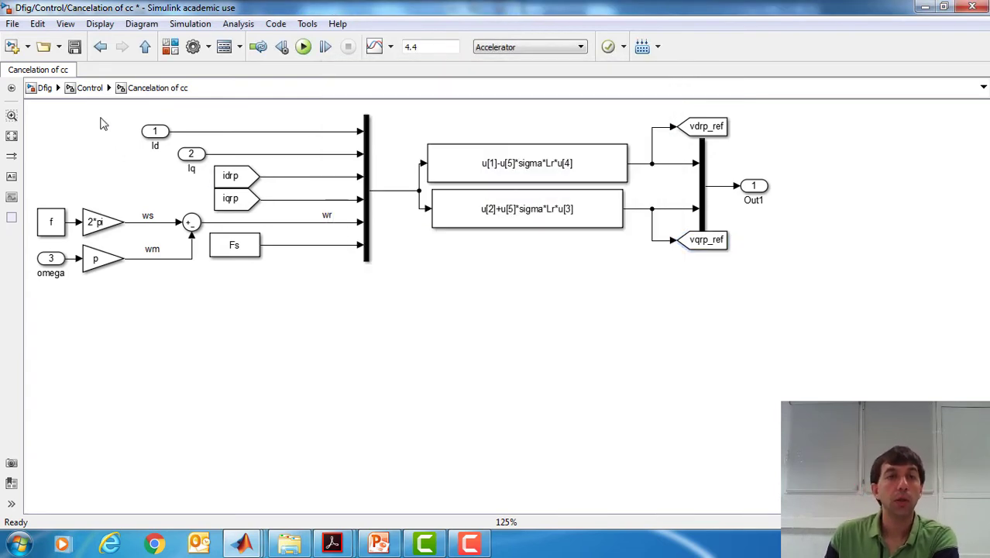
Back in Control, check the speed line into Cancelation of cc, then open Cancelation of cc1.
click(90, 89)
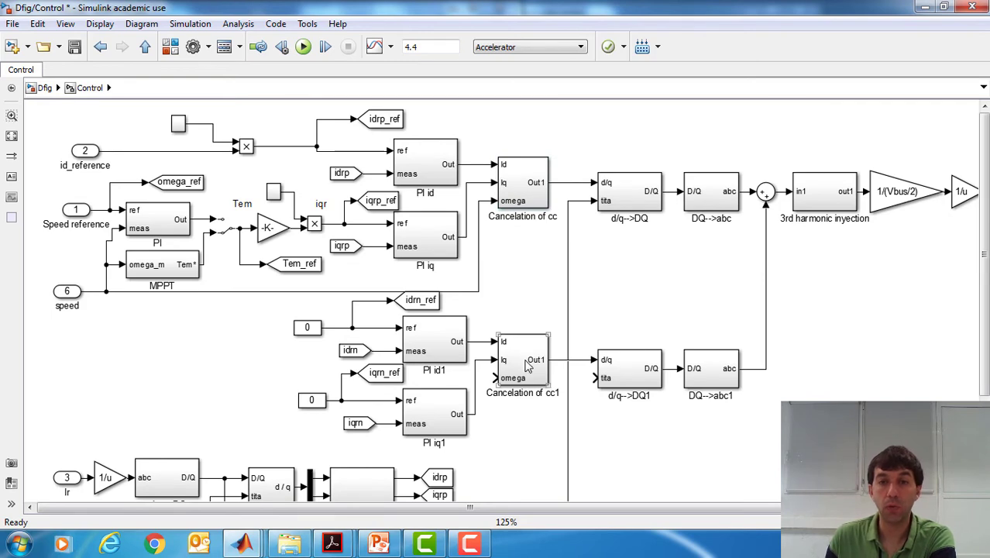
drag(983, 329, 985, 349)
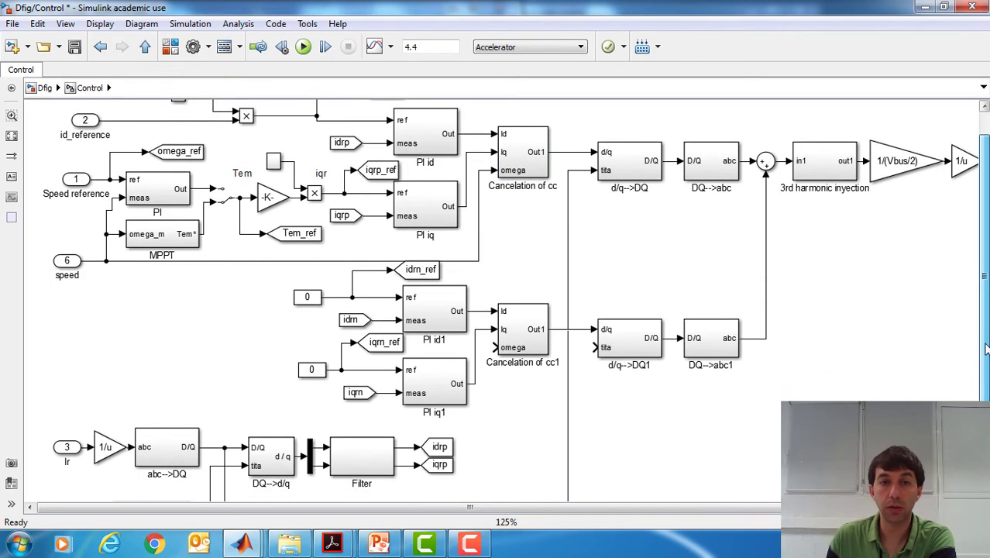
click(478, 264)
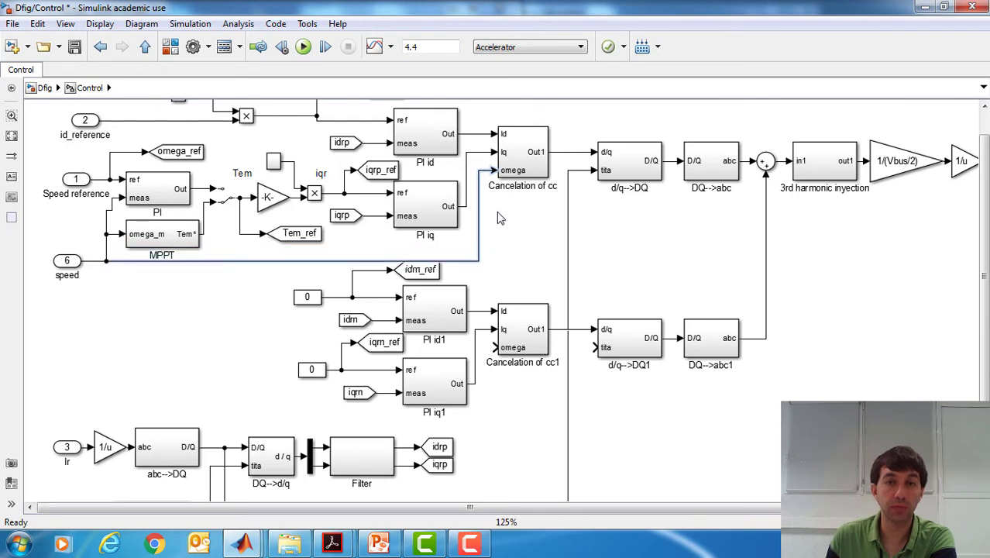
double_click(509, 164)
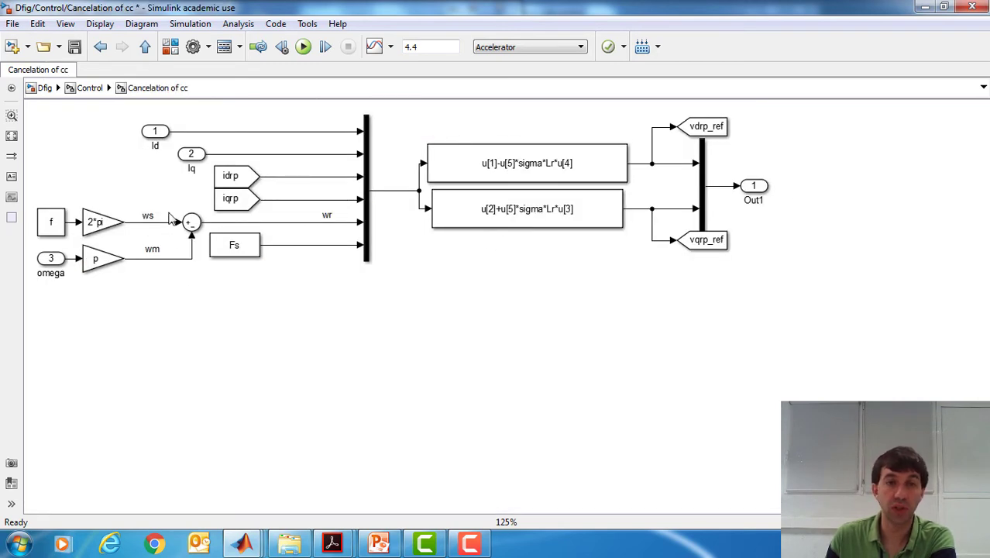
click(91, 89)
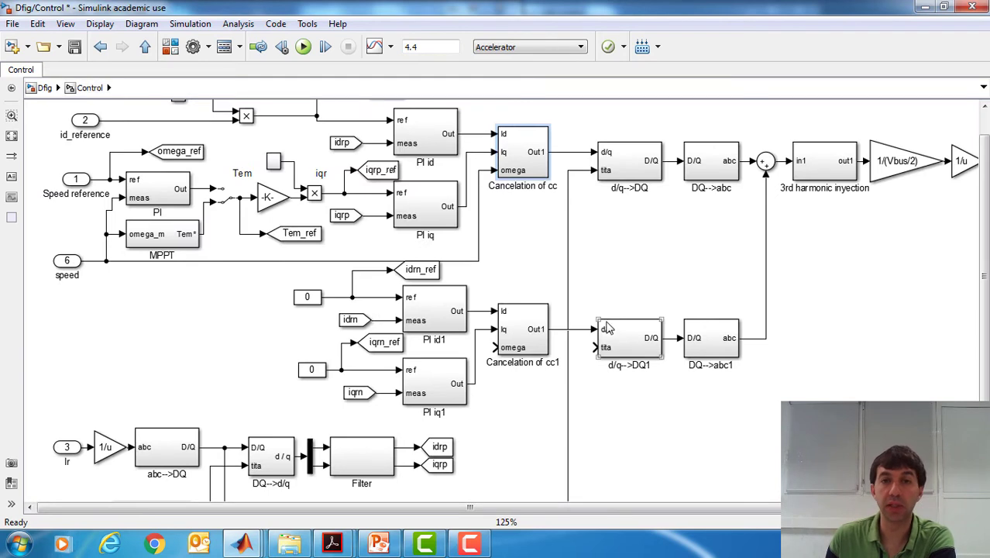
double_click(534, 349)
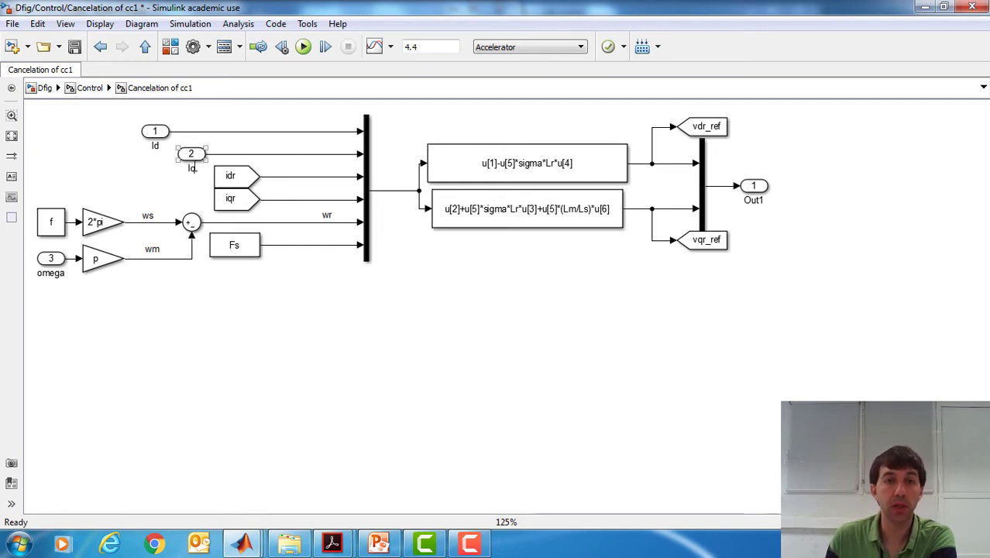
Retag the From blocks from idr and iqr to idrn and iqrn.
click(248, 182)
double_click(249, 184)
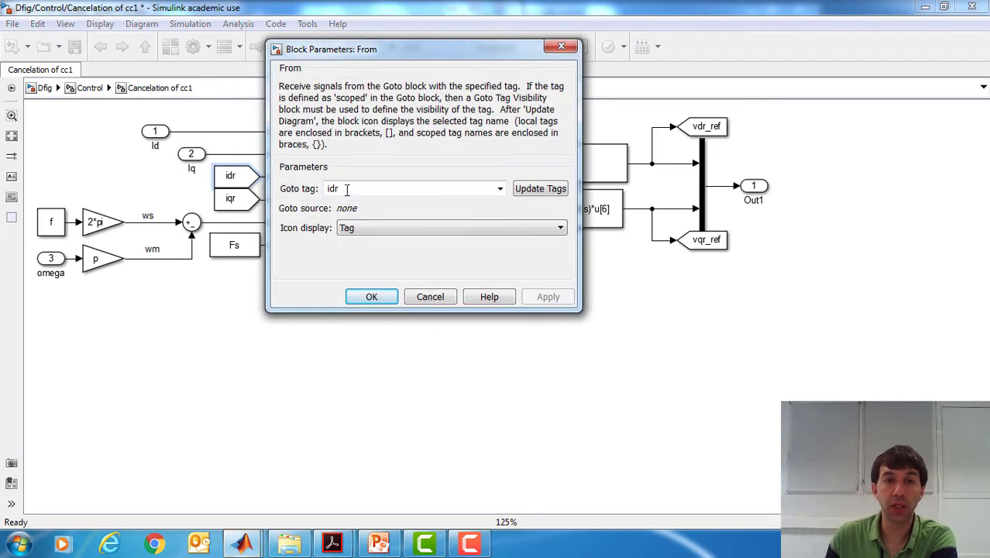
double_click(346, 188)
click(350, 188)
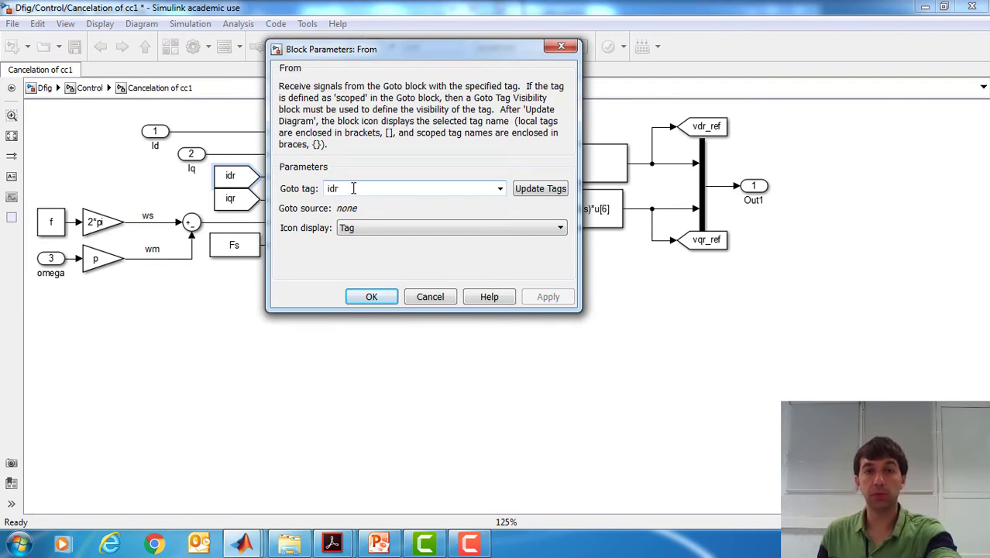
text(n)
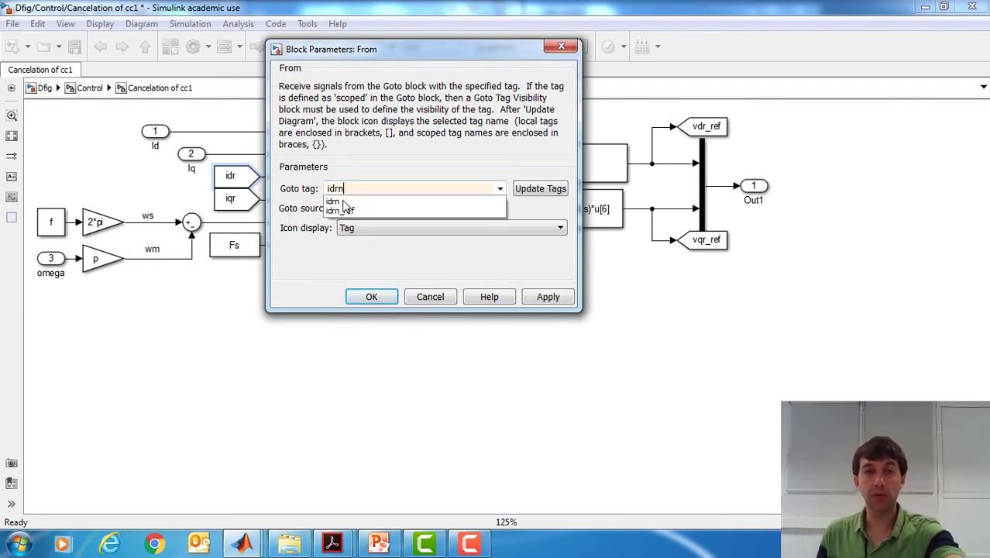
click(371, 295)
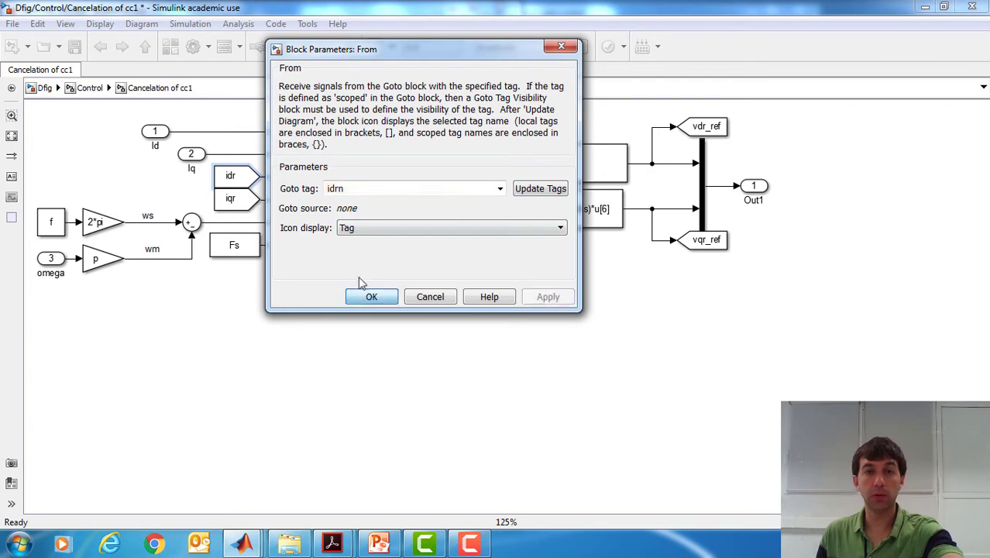
double_click(230, 198)
click(347, 210)
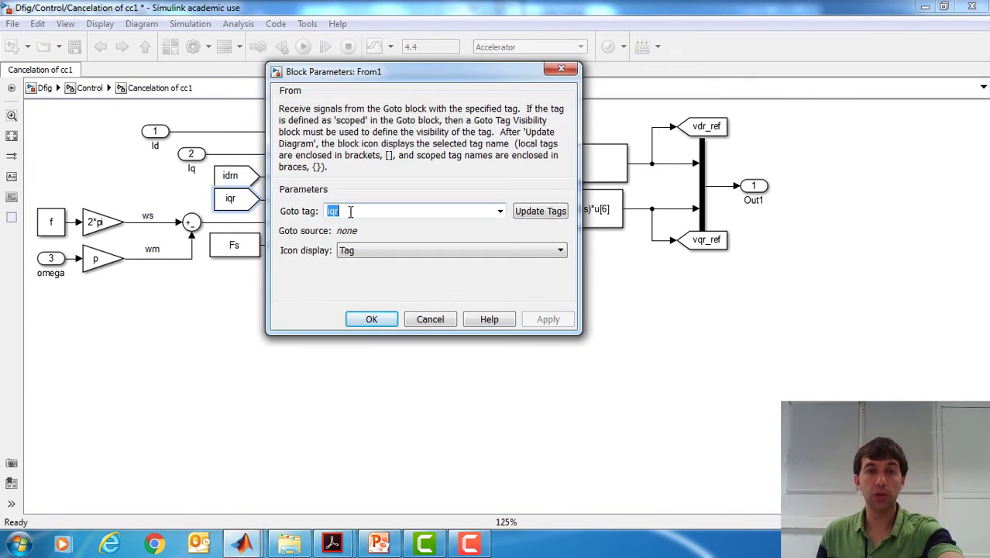
click(347, 211)
text(n)
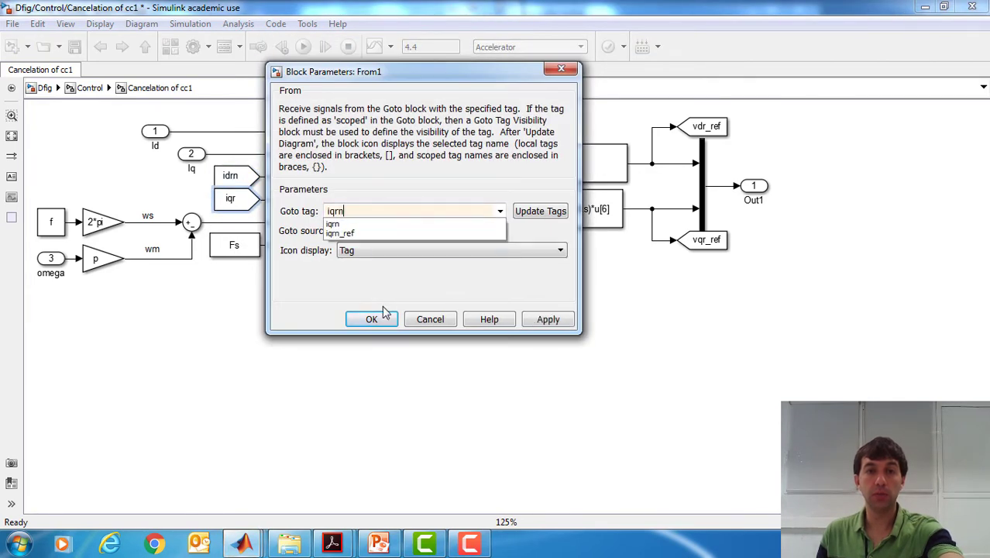
click(343, 225)
click(371, 319)
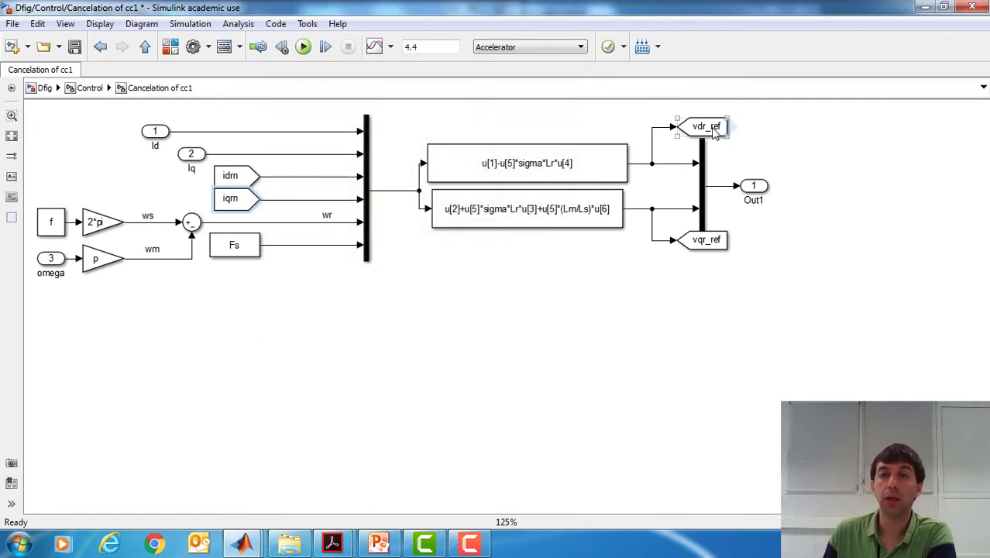
Rename the Goto tags vdr_ref and vqr_ref to vdrn_ref and vqrn_ref.
double_click(711, 129)
double_click(401, 126)
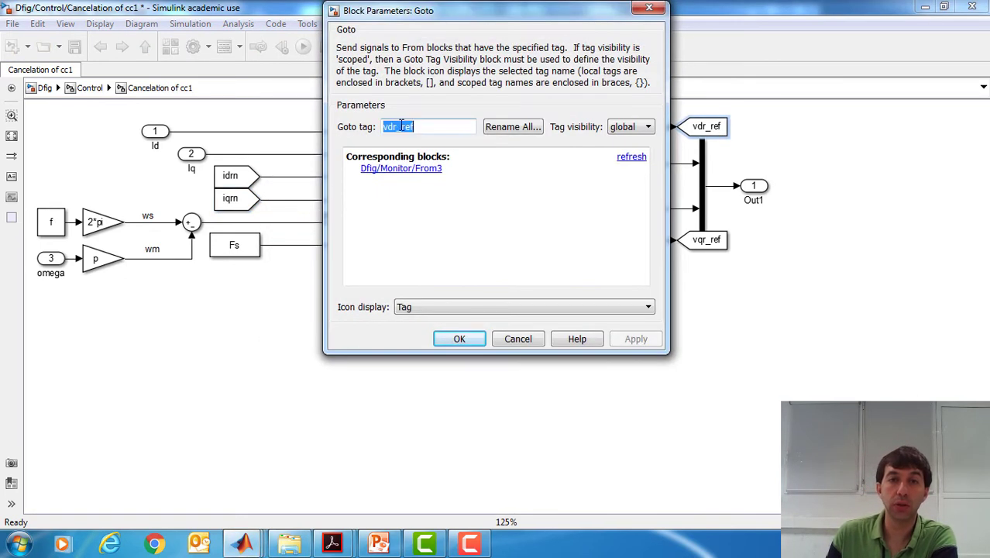
click(402, 126)
text(n)
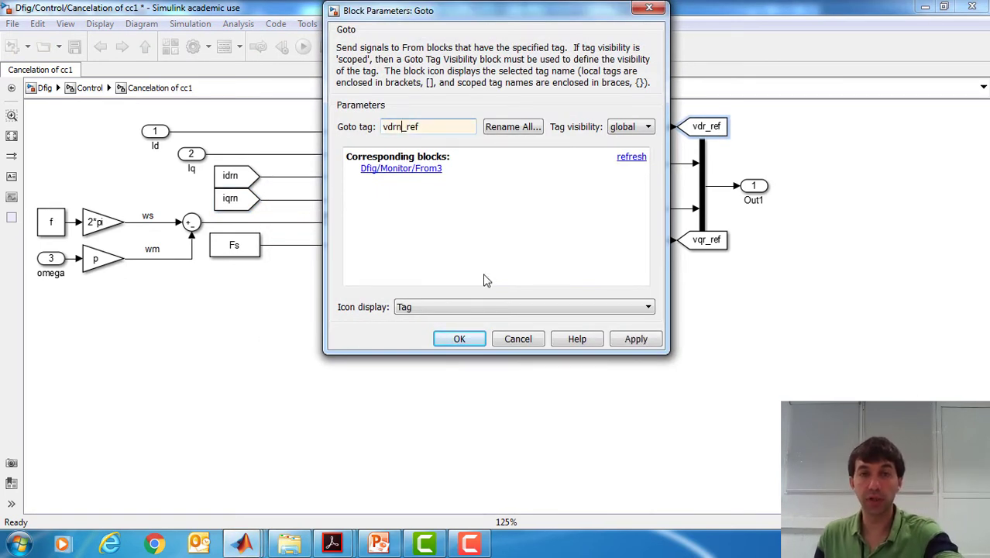
click(460, 337)
double_click(711, 237)
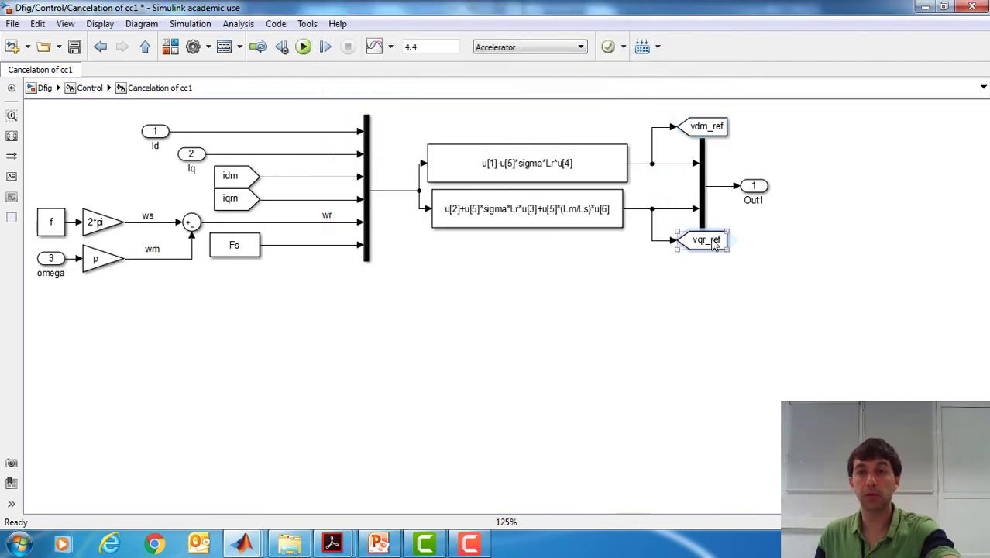
double_click(398, 189)
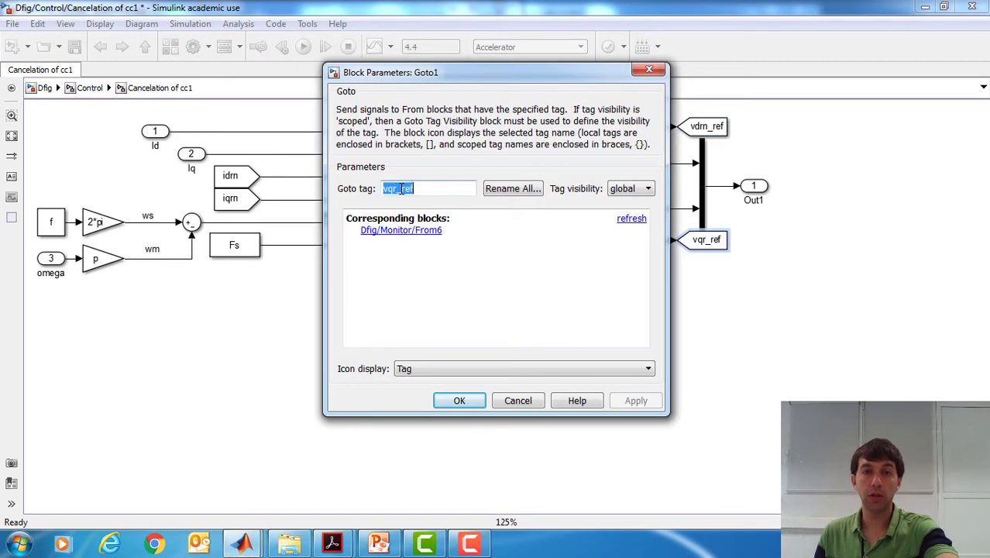
click(398, 189)
text(n)
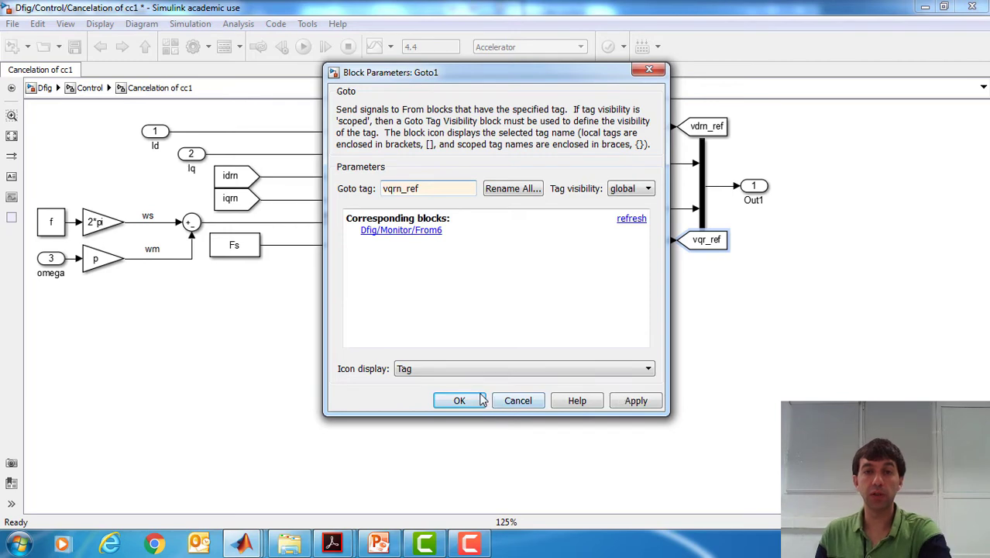
click(480, 400)
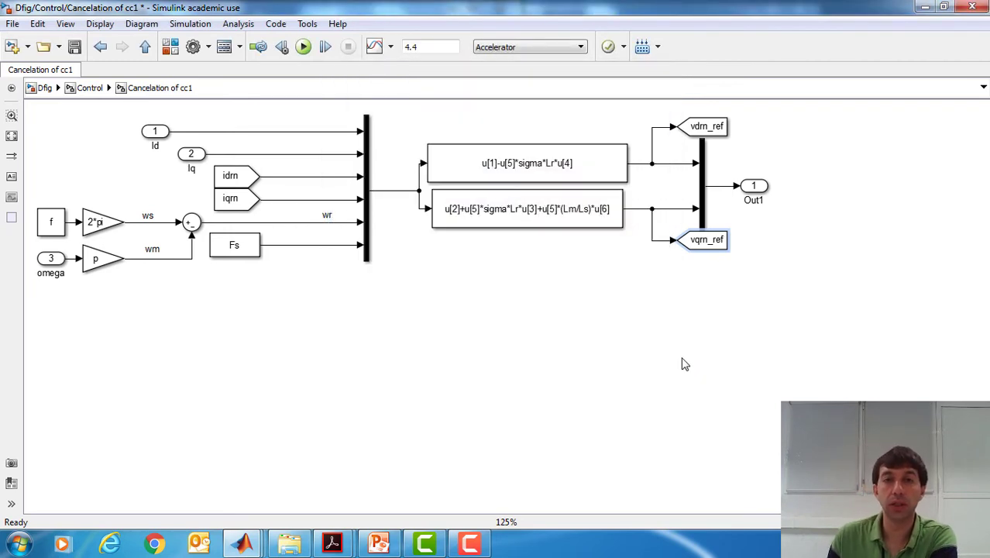
Make the upper Fcn expression read u[1]+u[5]*sigma*Lr*u[4].
double_click(573, 175)
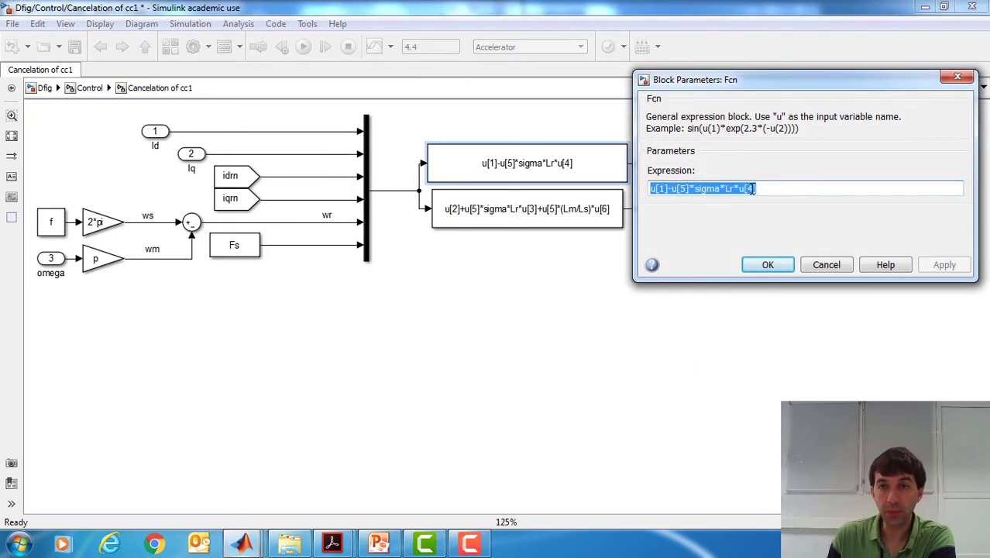
click(677, 189)
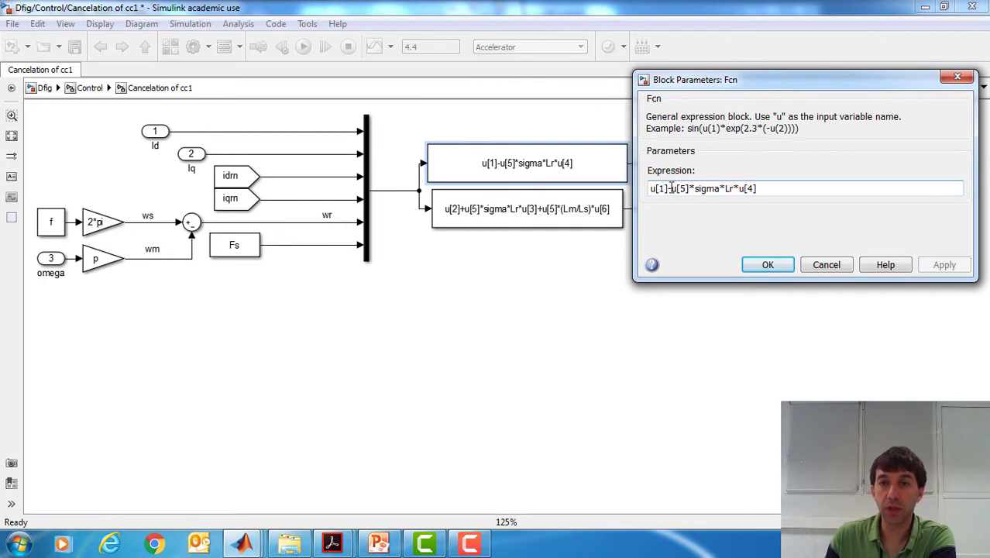
text(+)
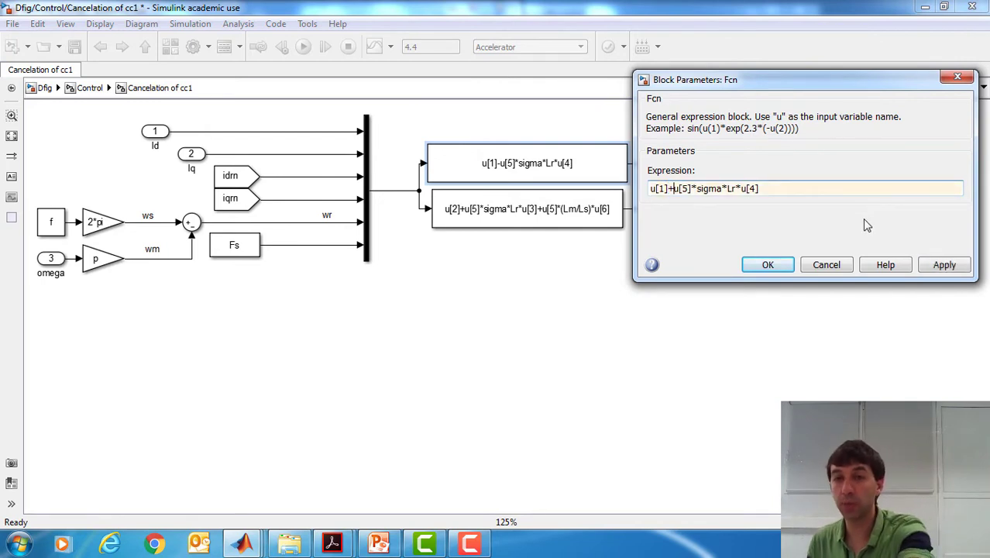
click(767, 264)
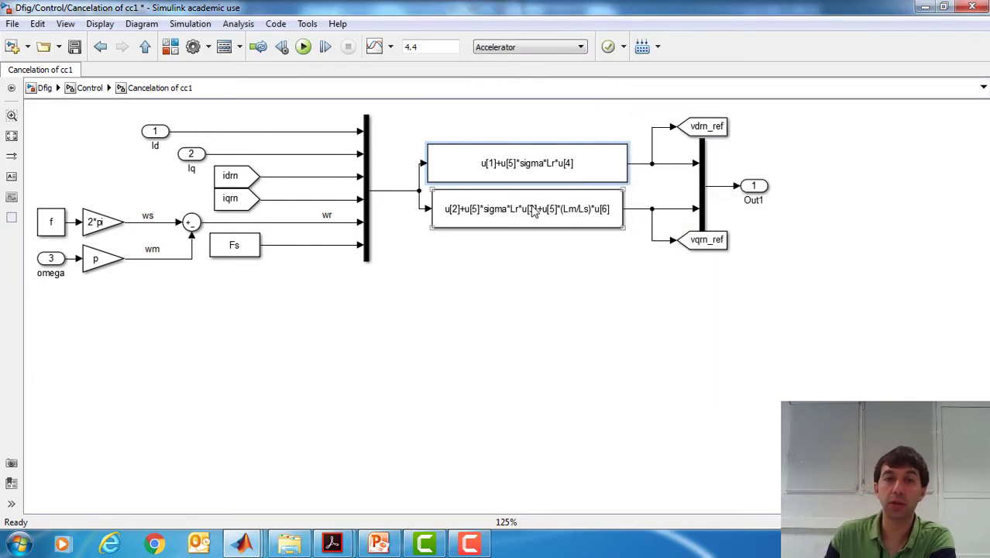
Change the lower Fcn to u[2]-u[5]*sigma*Lr*u[3], deleting the (Lm/Ls)*u[6] term.
click(581, 217)
double_click(583, 218)
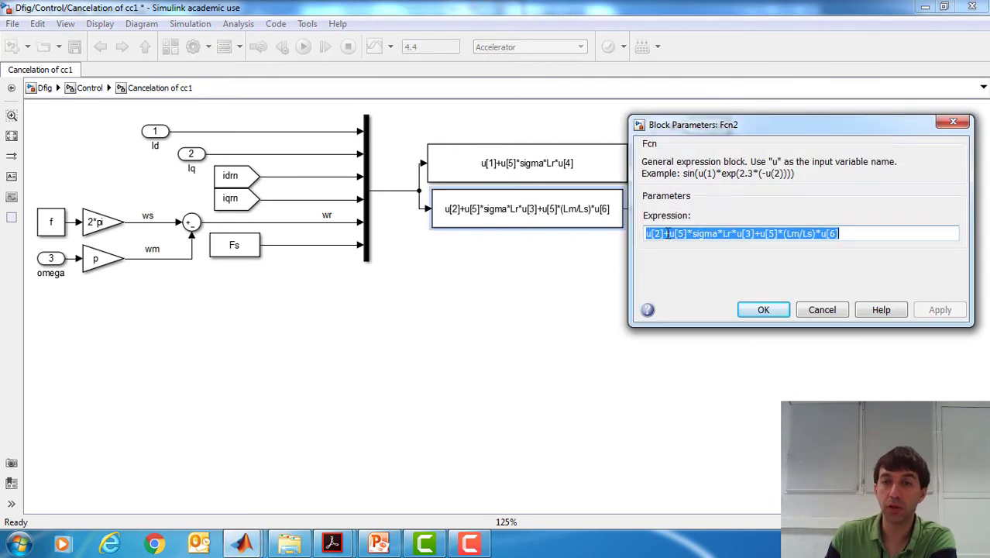
double_click(663, 233)
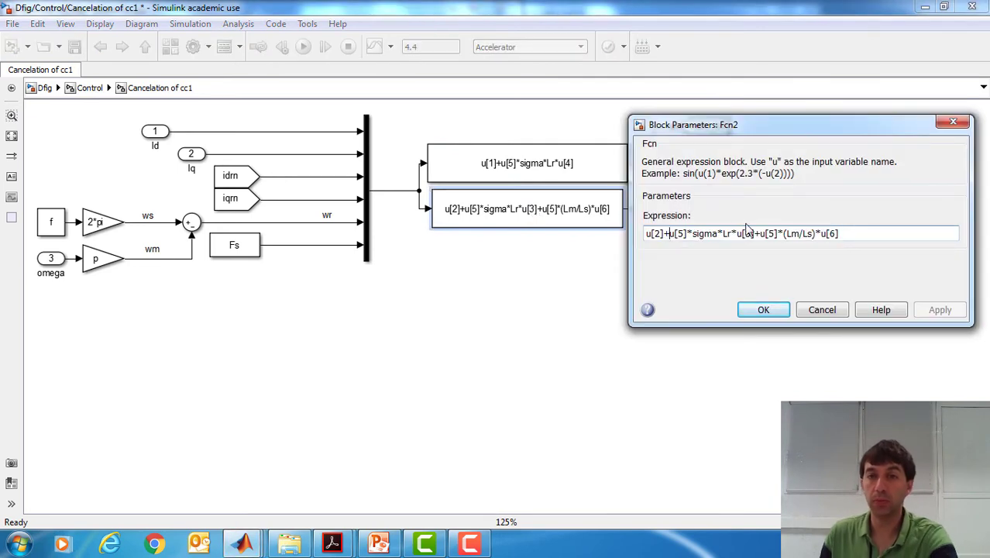
text(-)
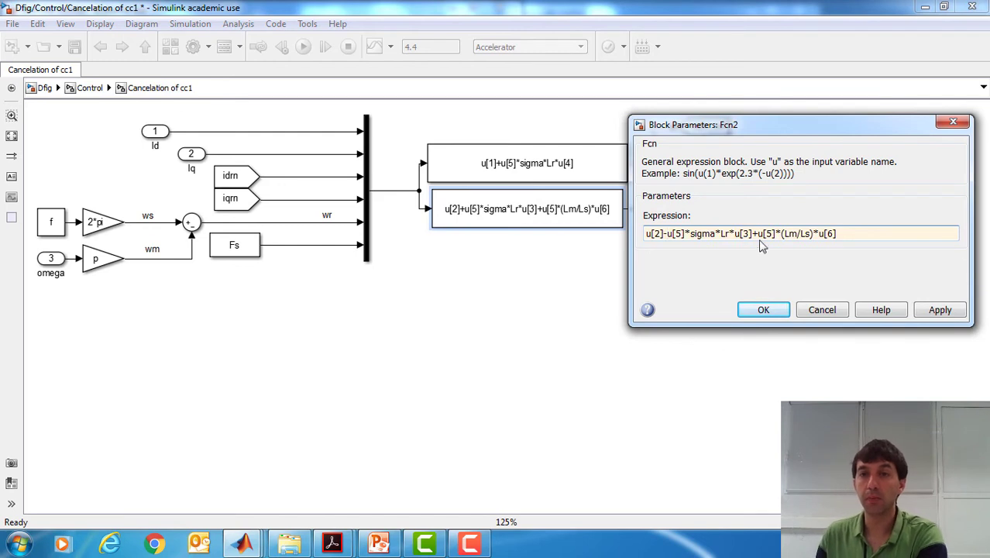
drag(836, 234, 744, 233)
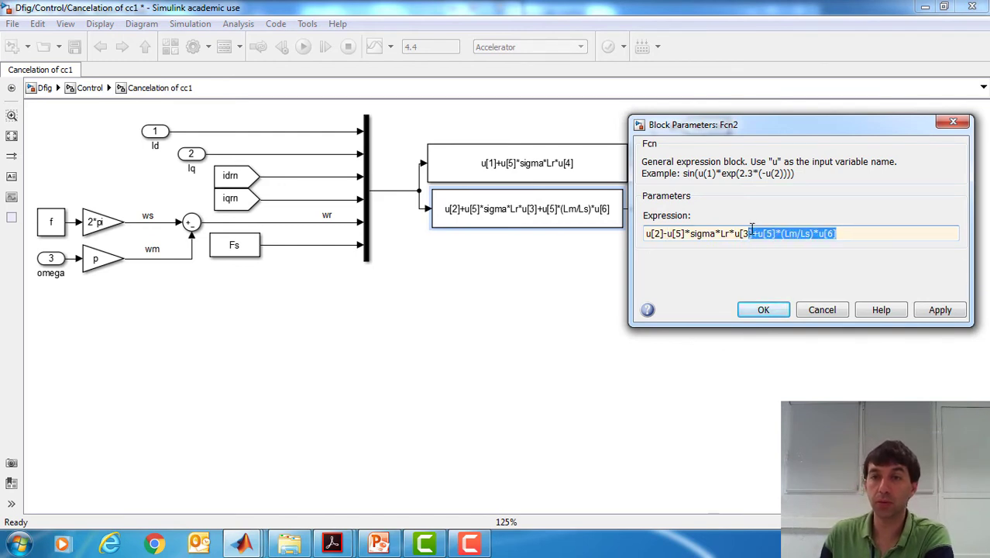
key(Delete)
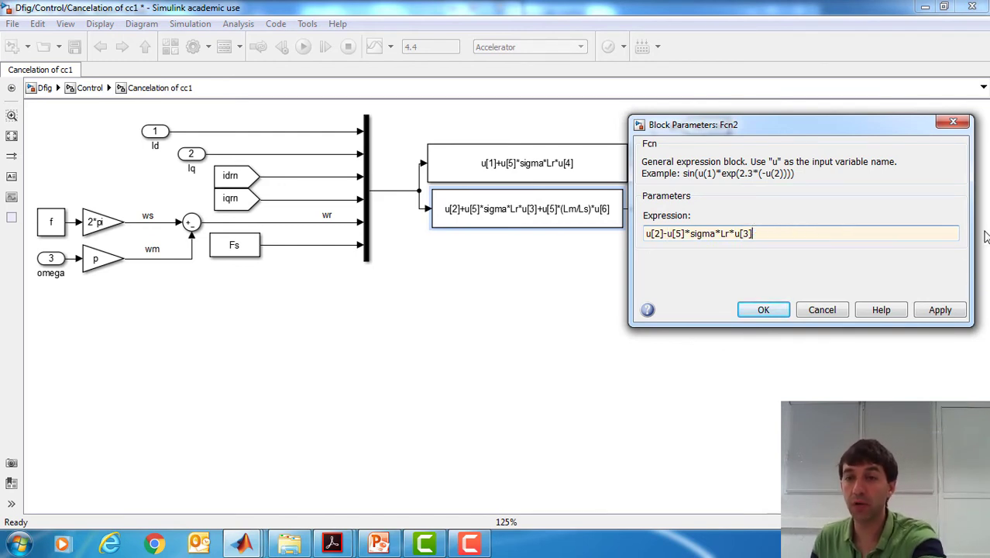
click(763, 310)
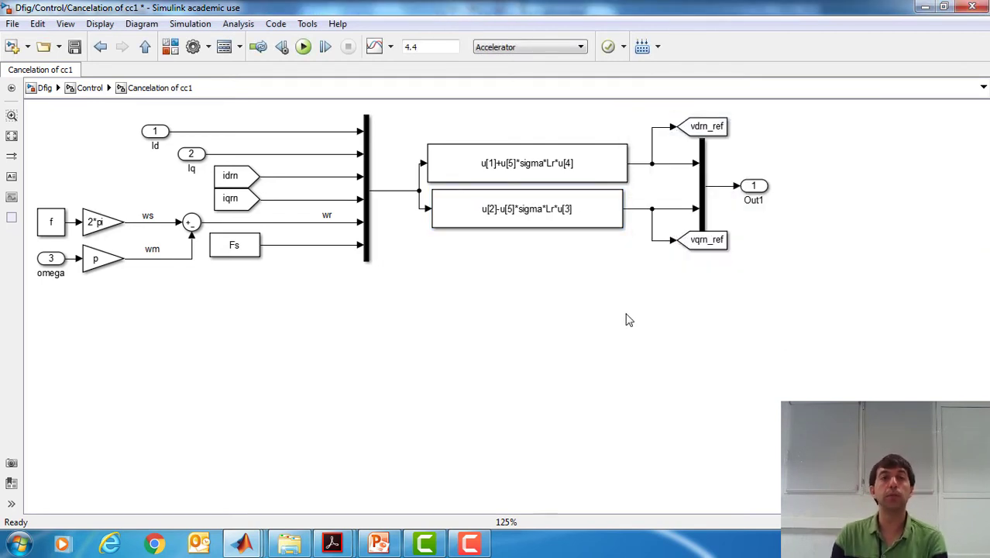
Delete the frequency, speed and Fs input blocks and the dangling wr signal.
drag(292, 278, 48, 226)
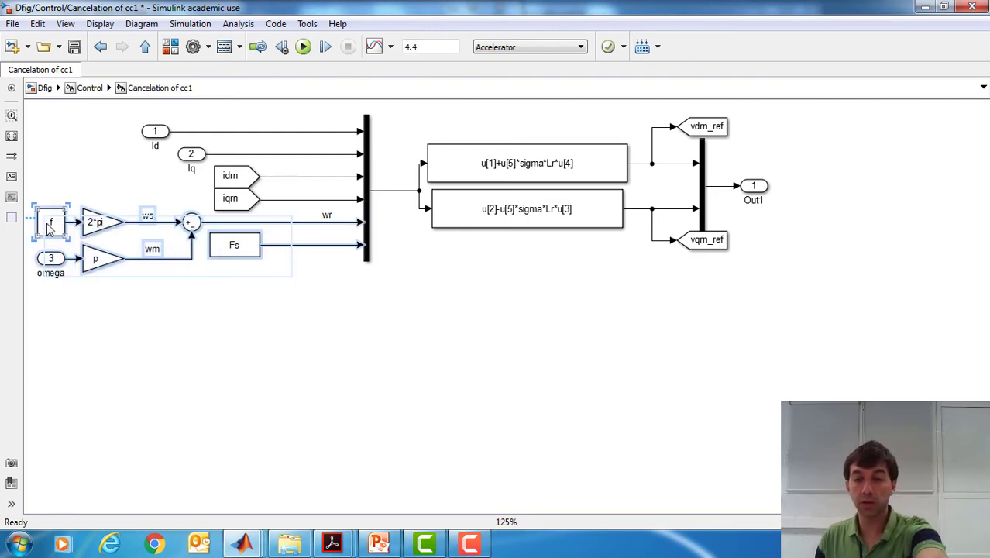
key(Delete)
click(368, 251)
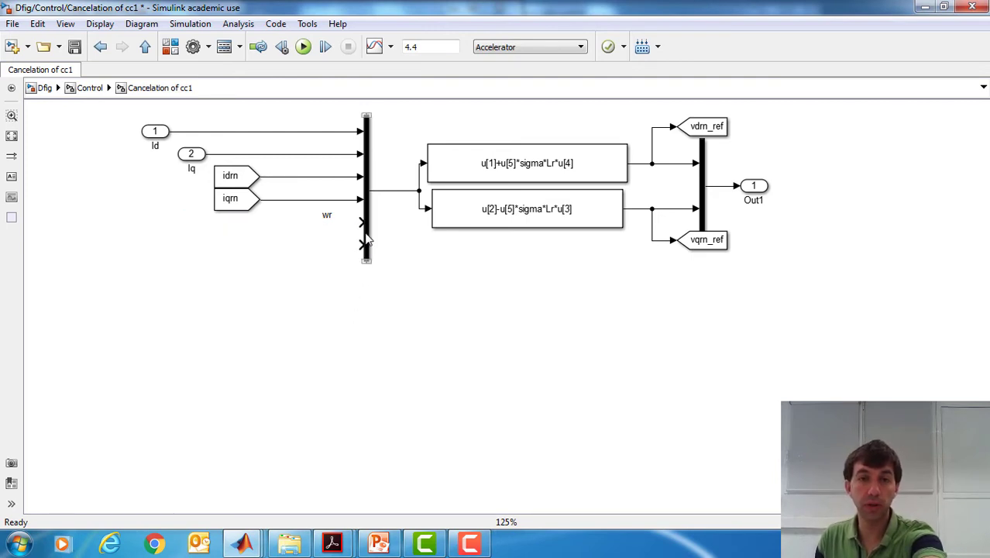
click(352, 225)
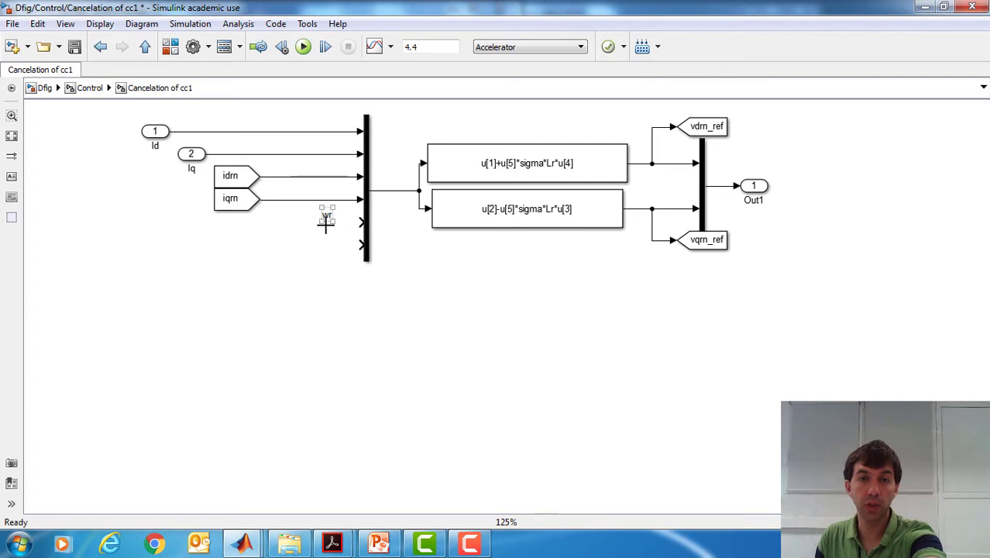
drag(346, 241, 313, 205)
key(Delete)
Set the Mux's number of inputs to 4.
click(367, 221)
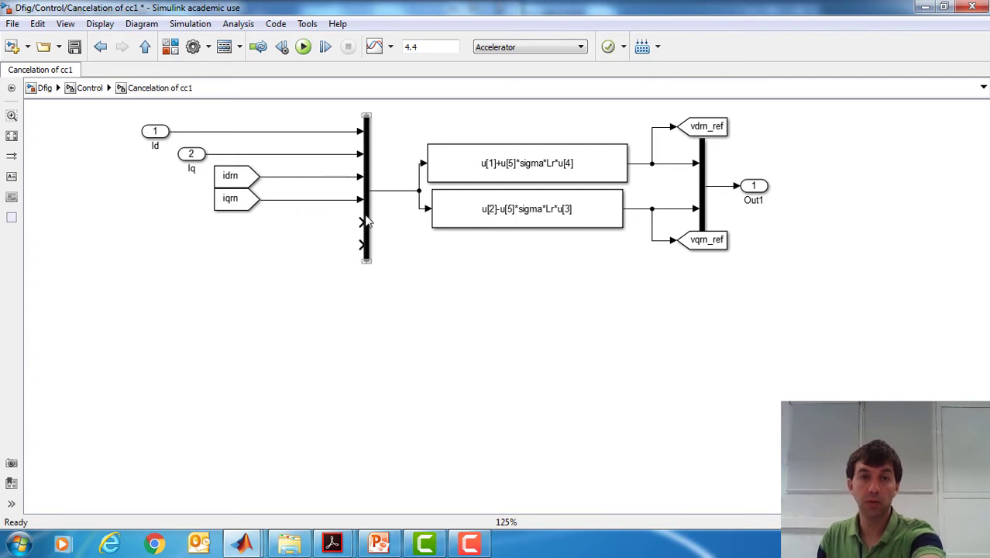
double_click(367, 222)
text(4)
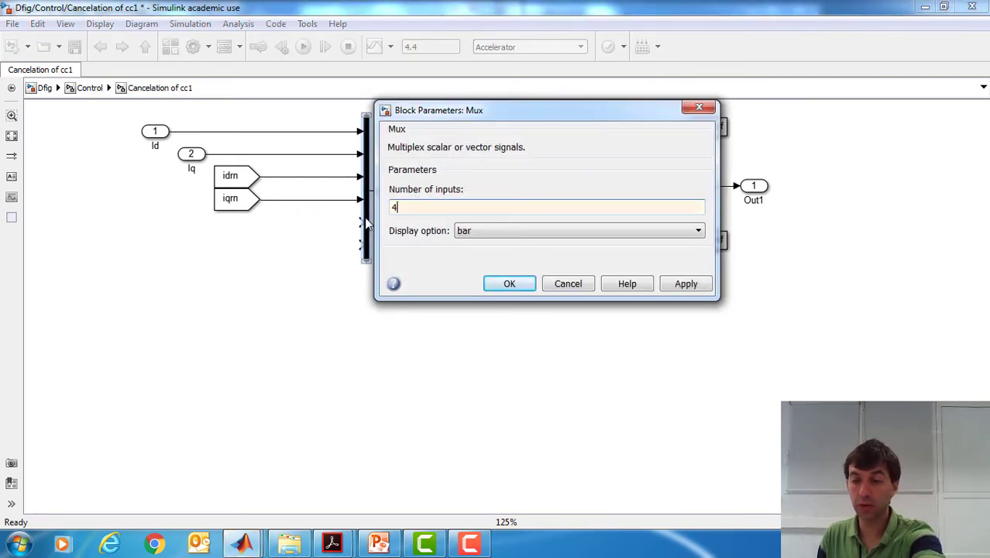
key(Return)
Align the Id, Iq, idrn and iqrn inputs so their wires run straight, then save.
drag(244, 229, 232, 248)
click(271, 200)
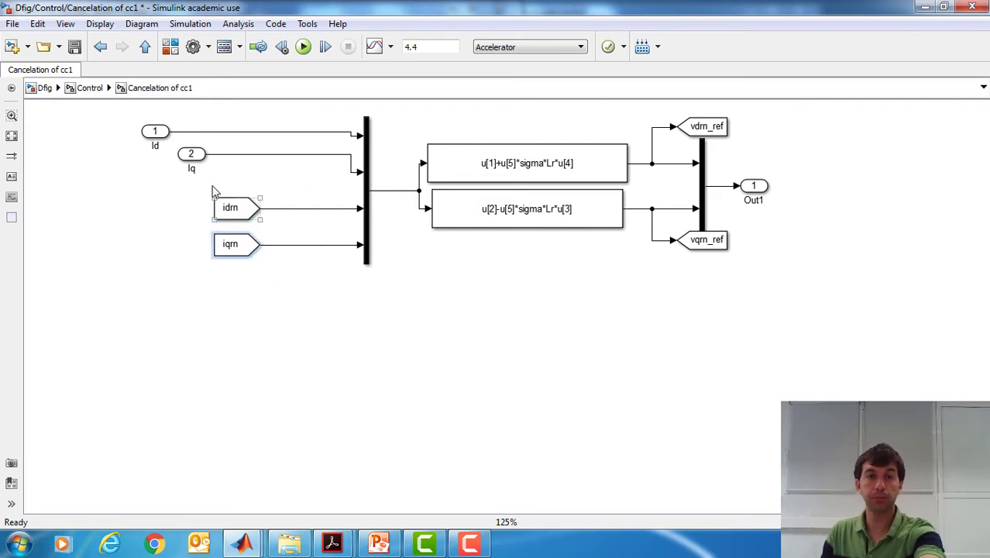
drag(196, 156, 184, 165)
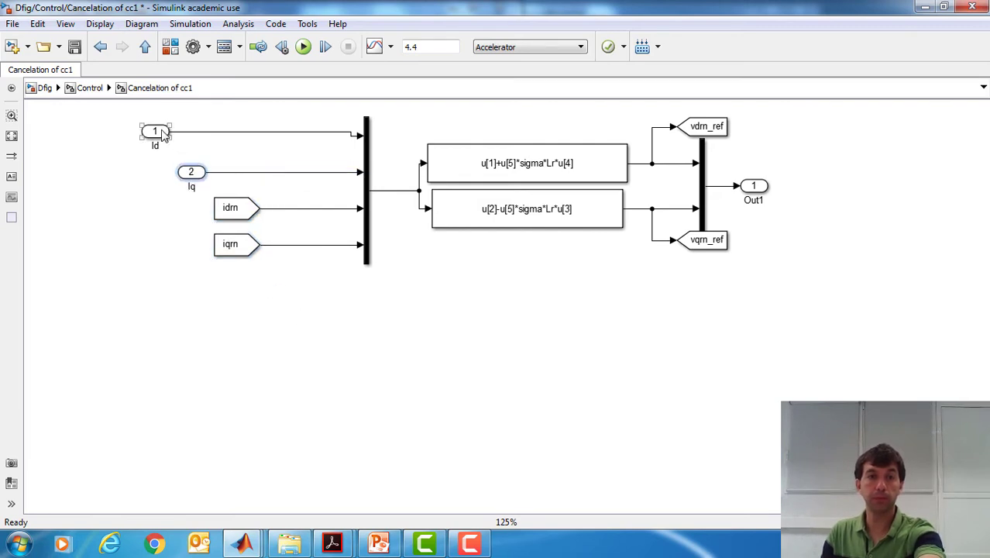
drag(162, 130, 163, 134)
click(863, 240)
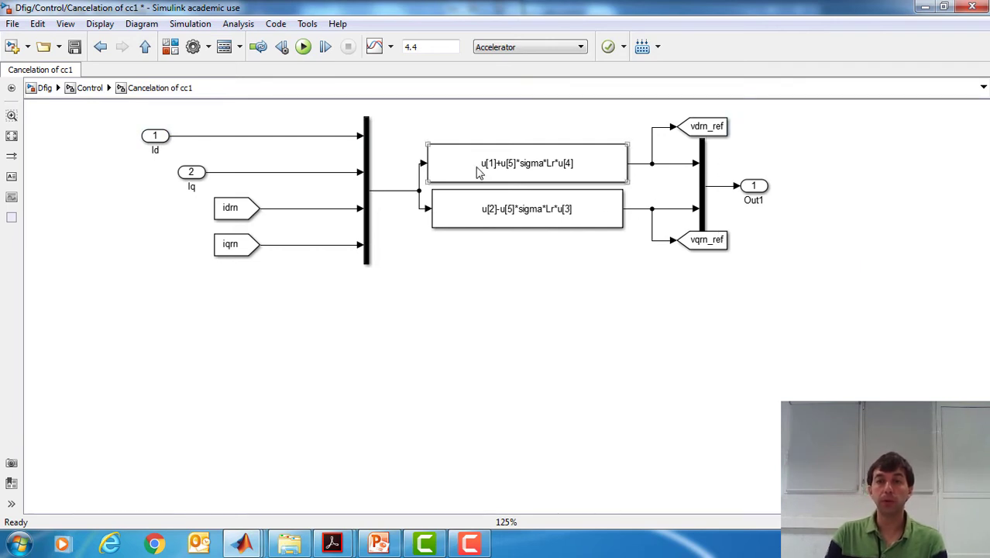
click(75, 46)
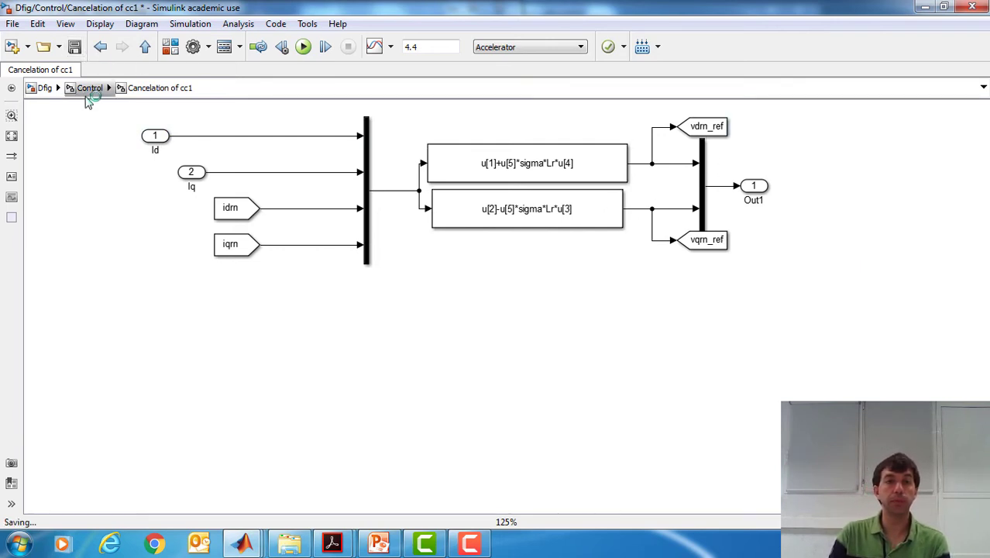
In the Control diagram, align Cancelation of cc1 with d/q-->DQ1 and shrink the grey area box.
key(Escape)
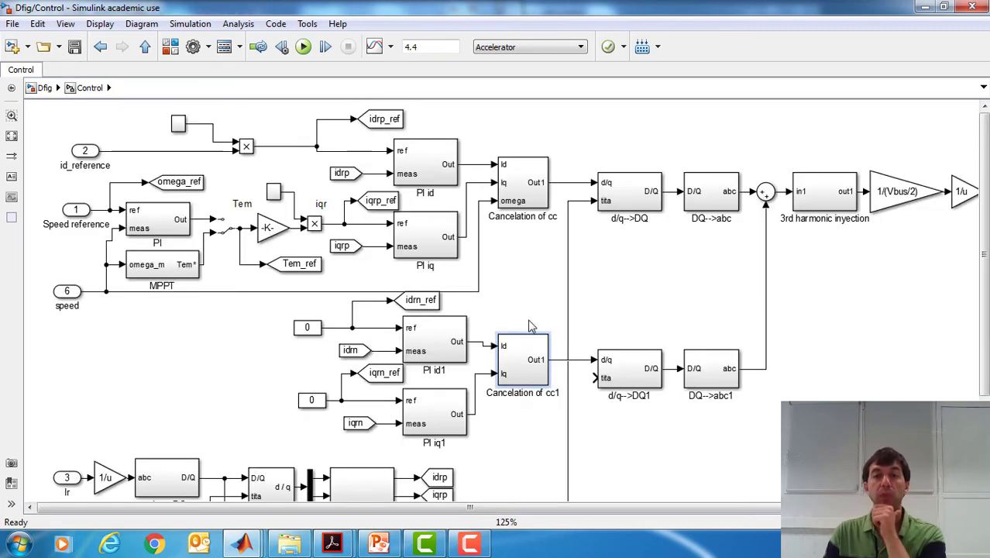
drag(527, 380, 527, 375)
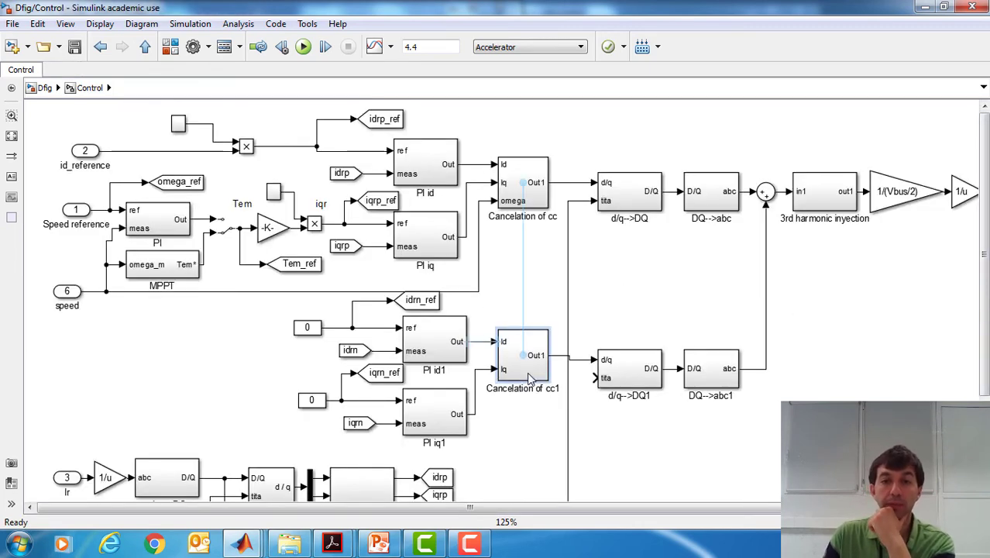
drag(647, 364, 704, 360)
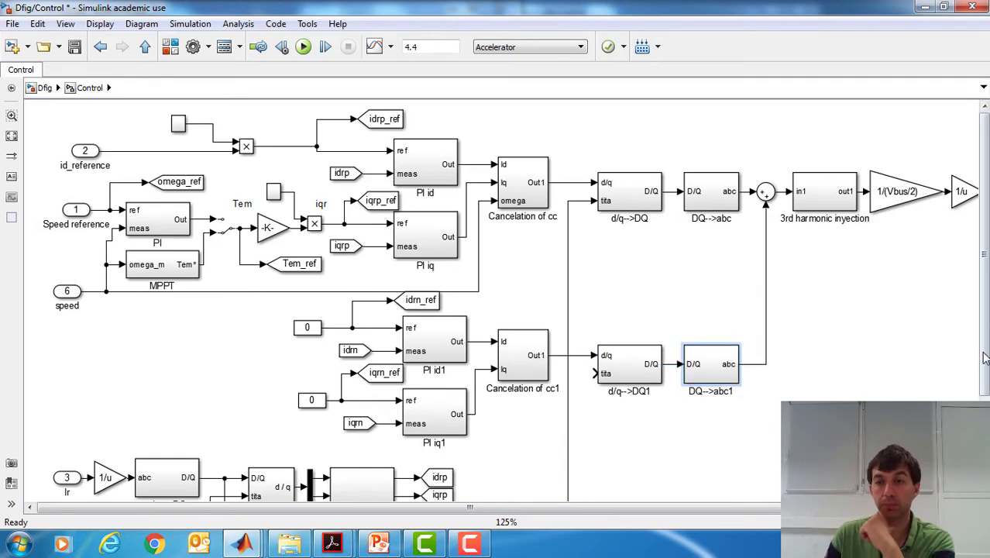
drag(985, 357, 985, 436)
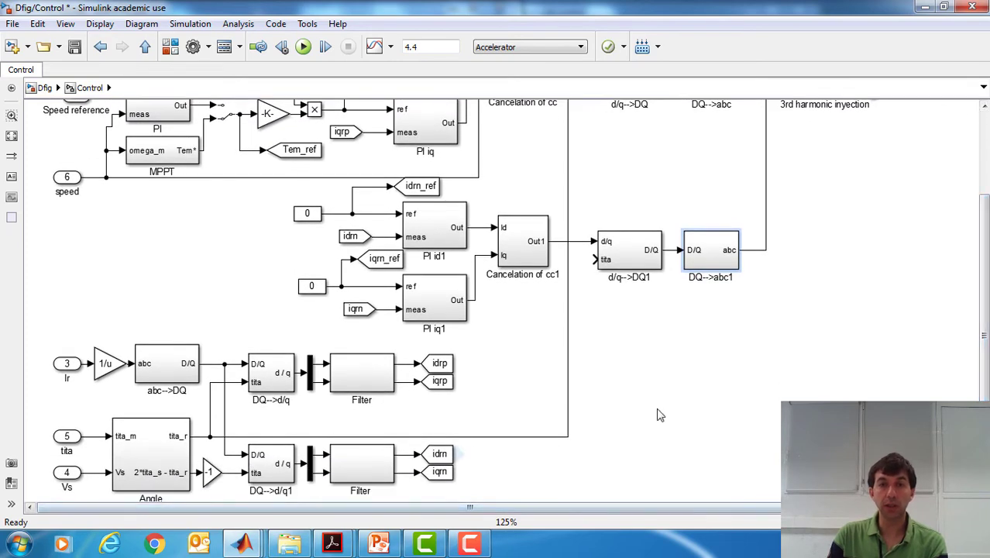
drag(466, 438, 466, 415)
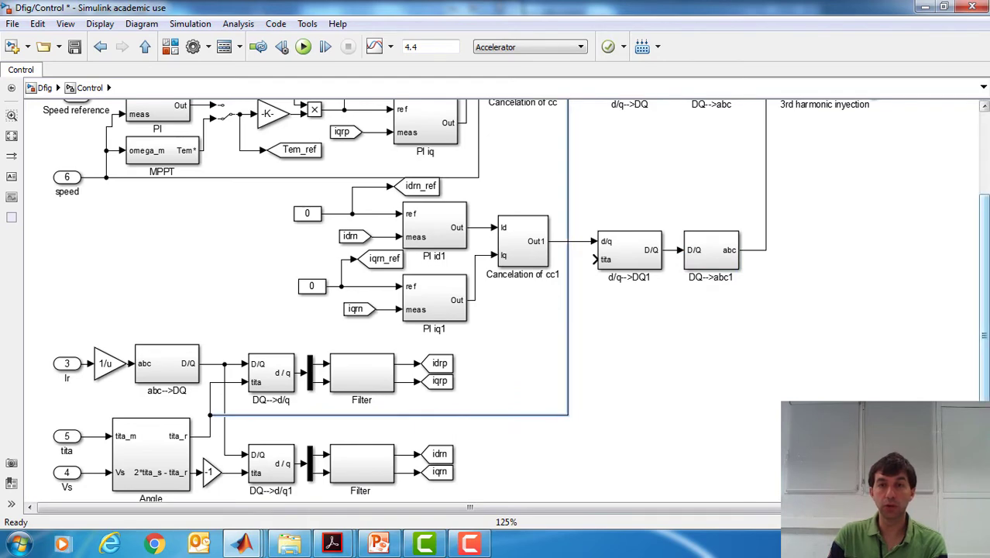
scroll(986, 381, up, 3)
scroll(496, 302, down, 3)
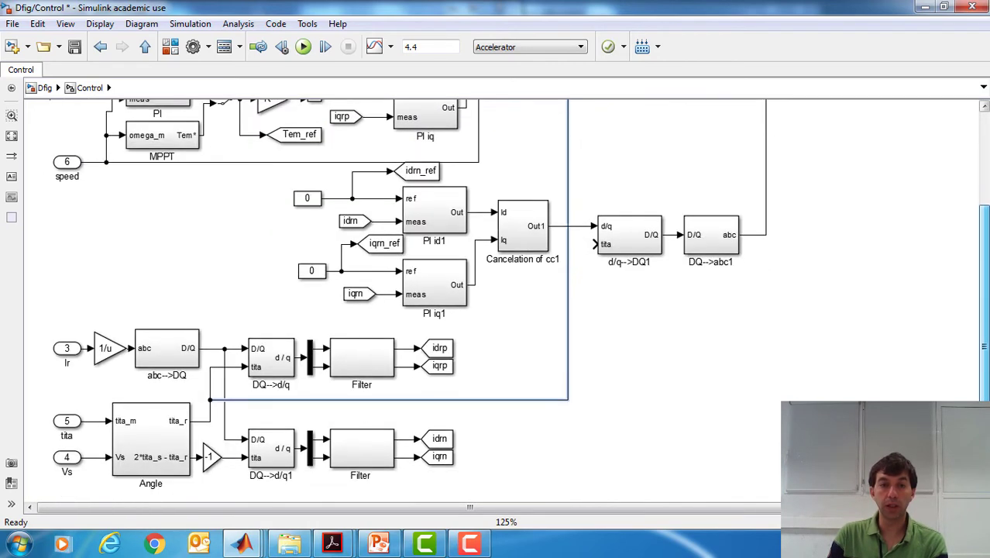
Wire d/q-->DQ1's tita input to the -1 gain's negated angle, routed below the Filter.
drag(594, 243, 230, 406)
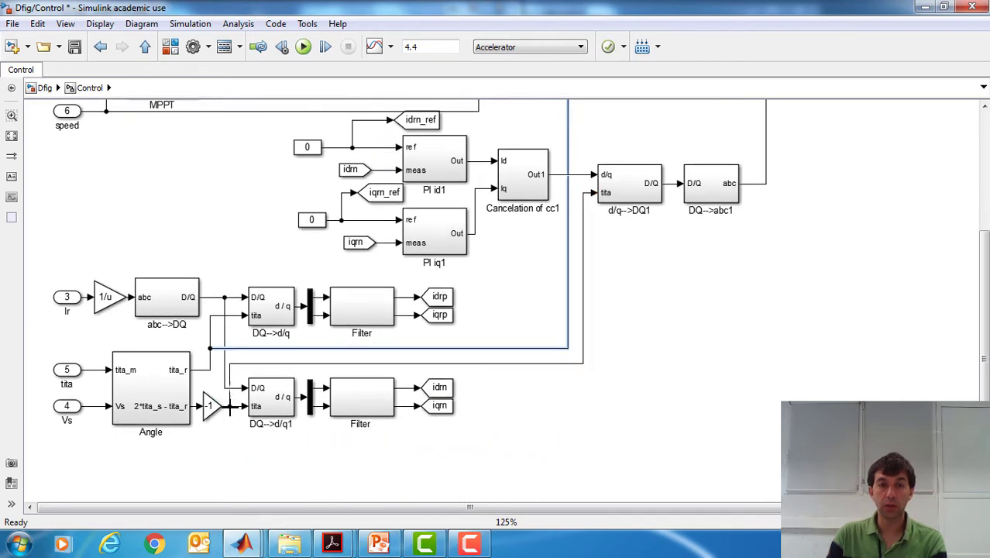
click(513, 363)
drag(511, 431, 507, 438)
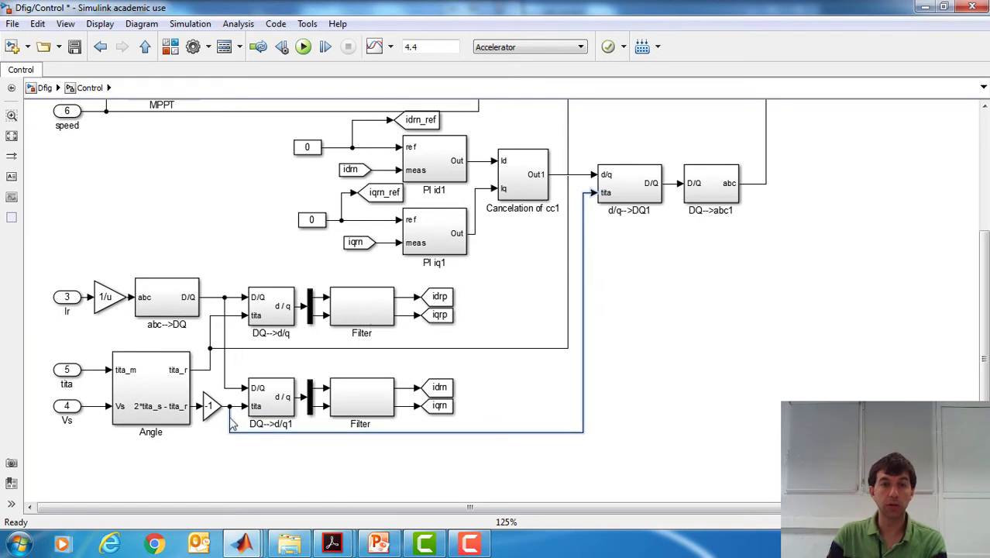
click(759, 420)
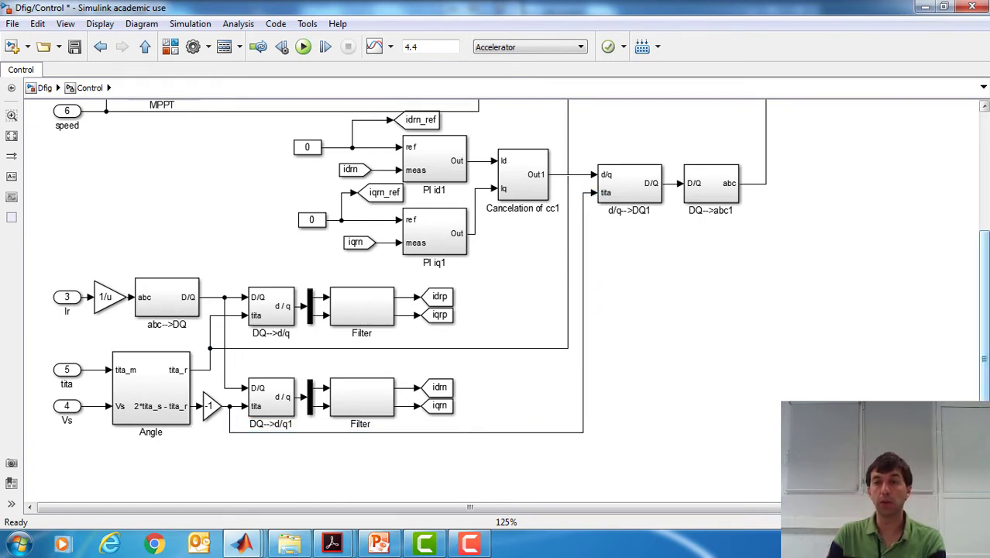
drag(983, 294, 983, 221)
drag(983, 286, 983, 236)
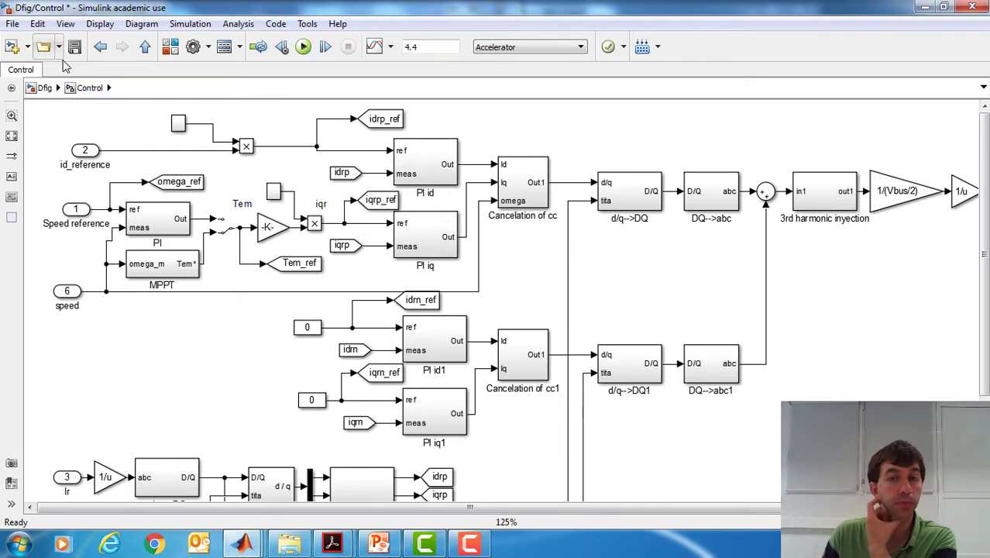
Bring up ch10.pdf and scroll to the page 22 positive/negative regulator diagram.
click(332, 543)
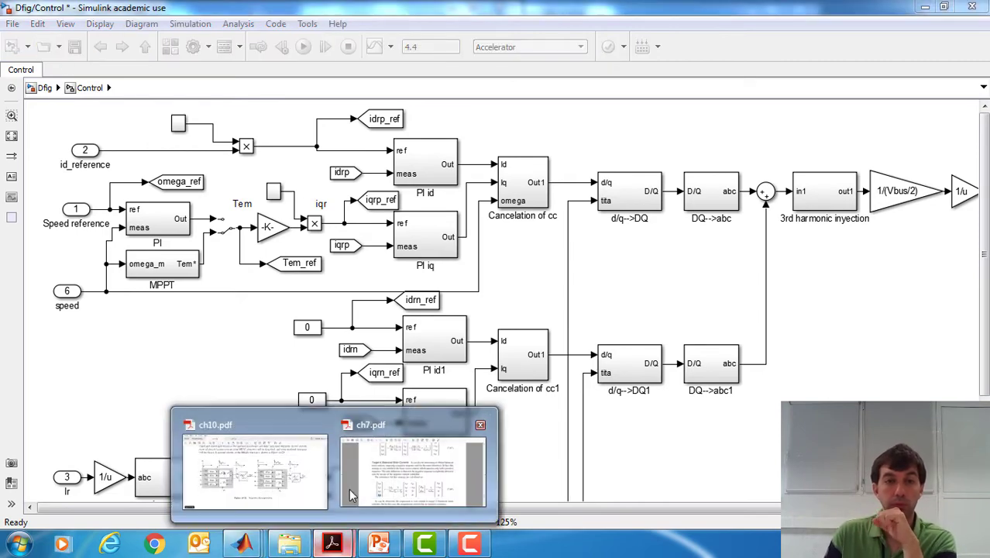
click(309, 457)
scroll(478, 267, up, 10)
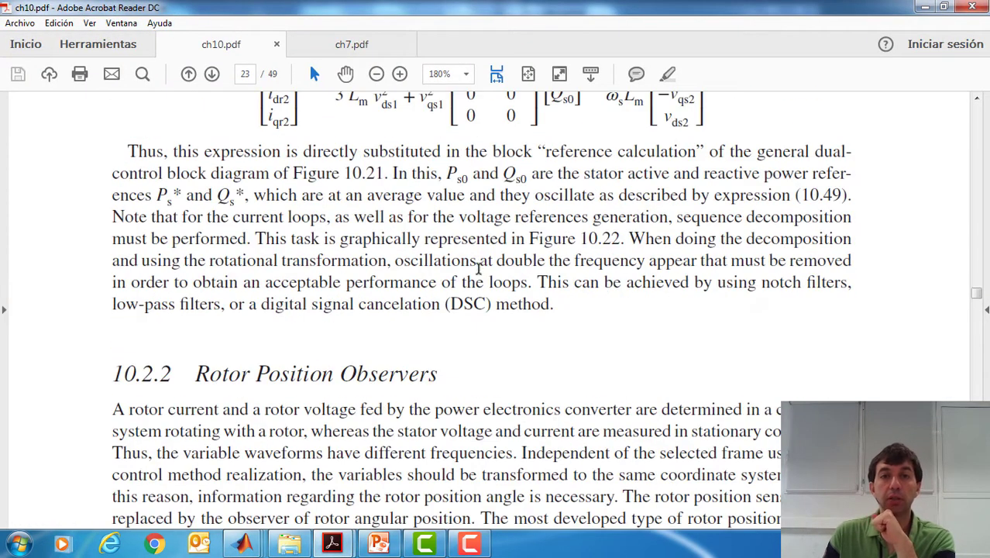
scroll(478, 267, up, 10)
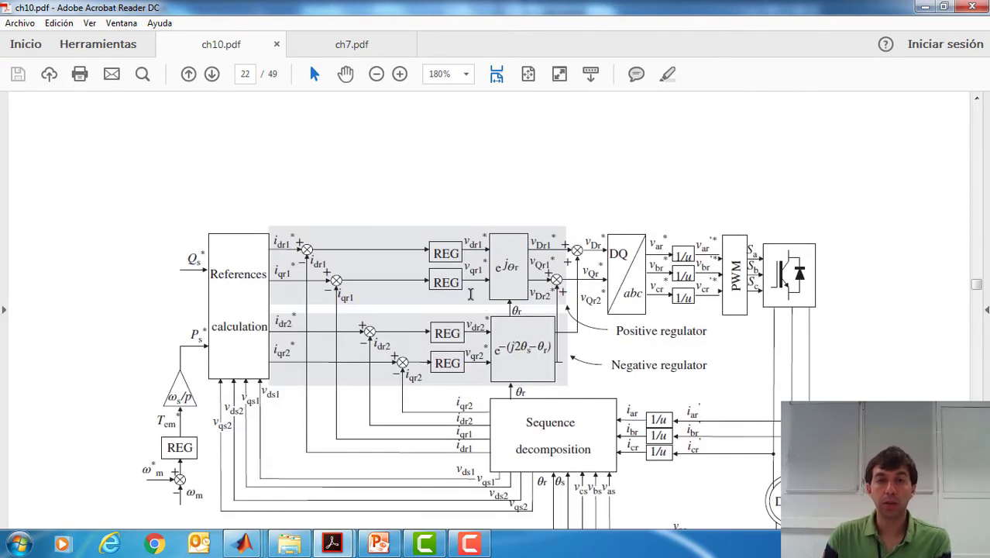
scroll(469, 294, down, 2)
scroll(620, 410, down, 1)
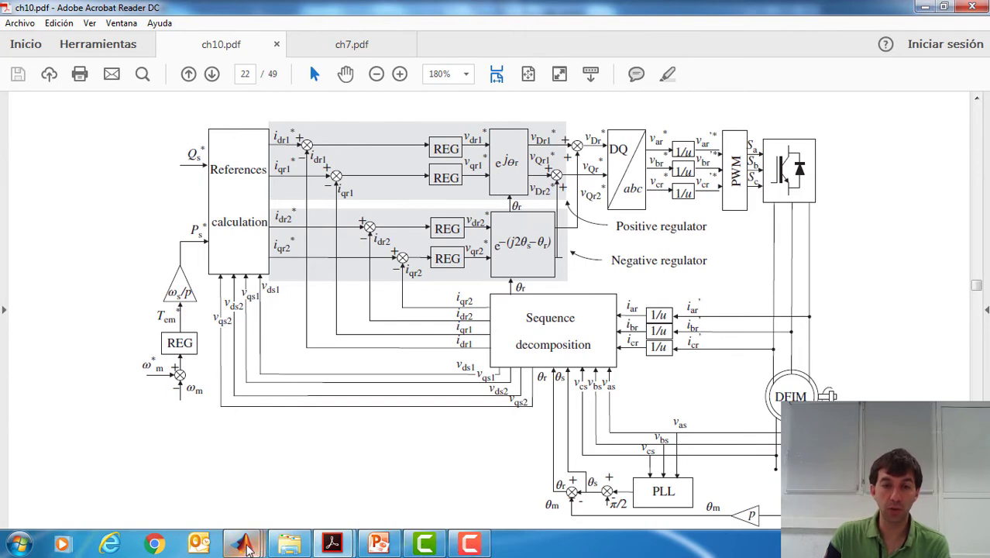
Back in Dfig/Control, point out the -K- gain, MPPT and torque switch blocks.
mouse_move(245, 545)
click(165, 263)
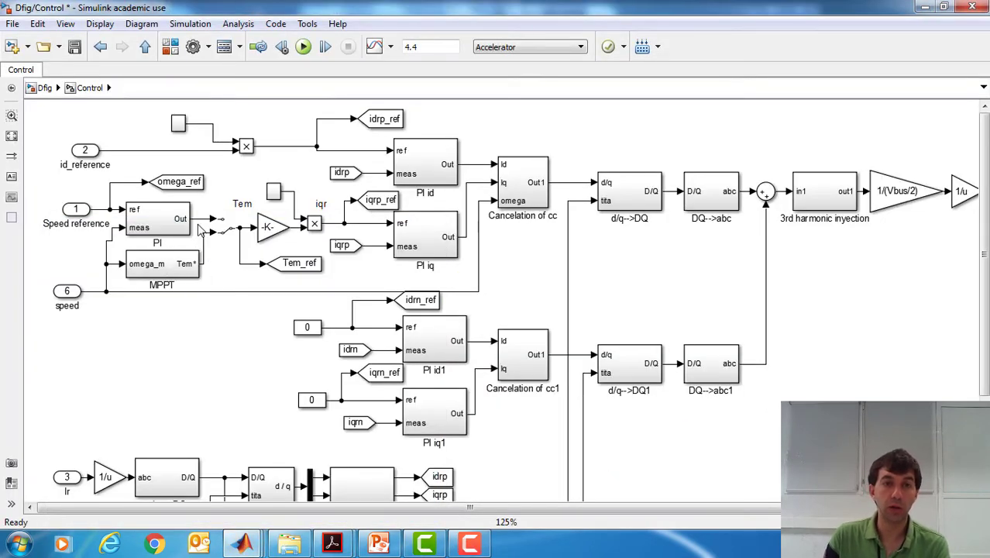
click(264, 234)
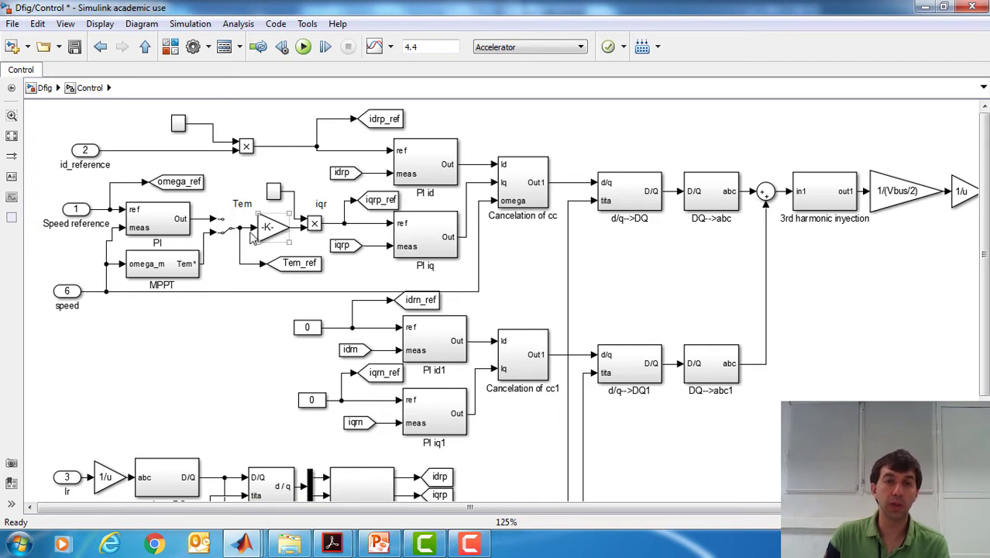
click(187, 279)
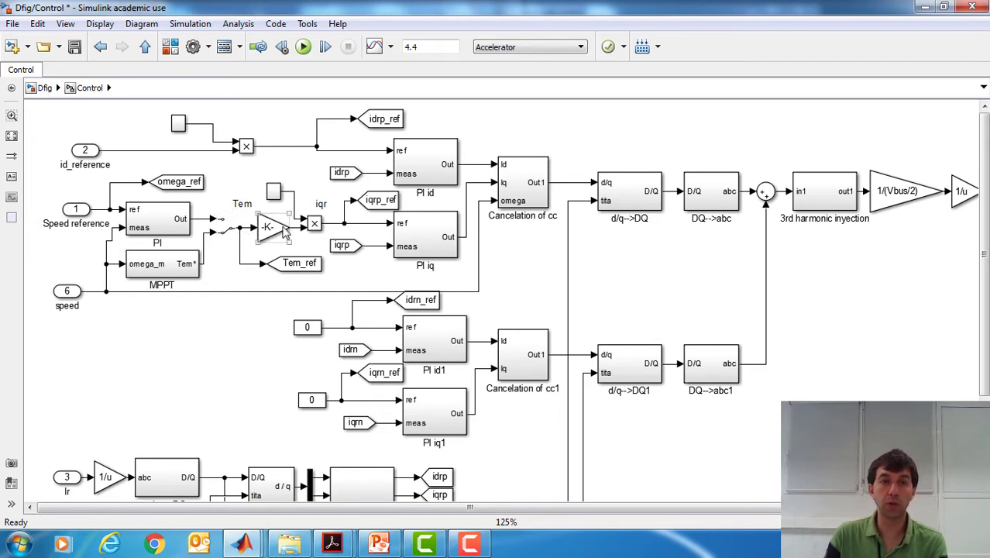
click(223, 234)
click(209, 271)
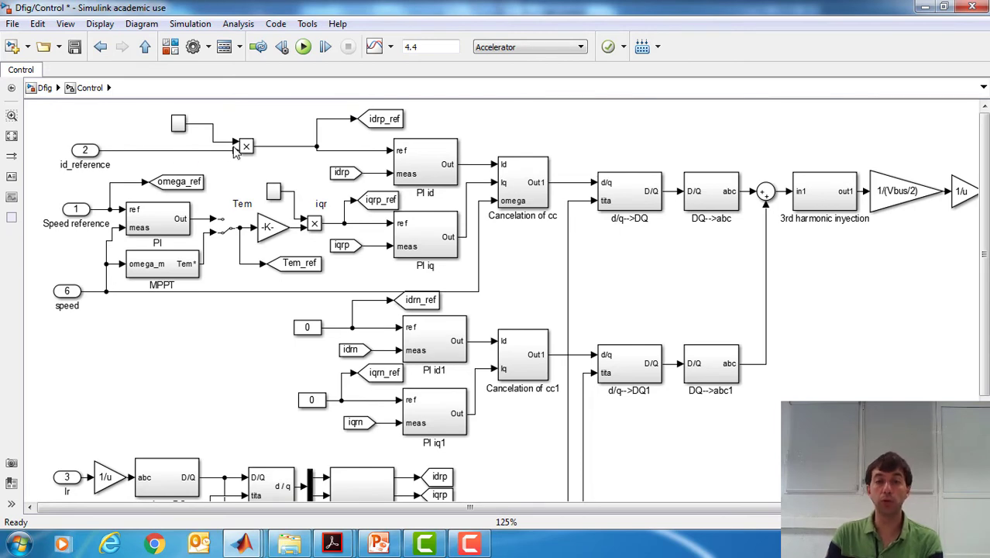
Narrow the 3rd harmonic inyection block and pull 1/(Vbus/2), 1/u and Vabc_ref left beside it.
mouse_move(986, 229)
mouse_down()
mouse_move(986, 274)
mouse_move(986, 234)
mouse_up()
click(824, 186)
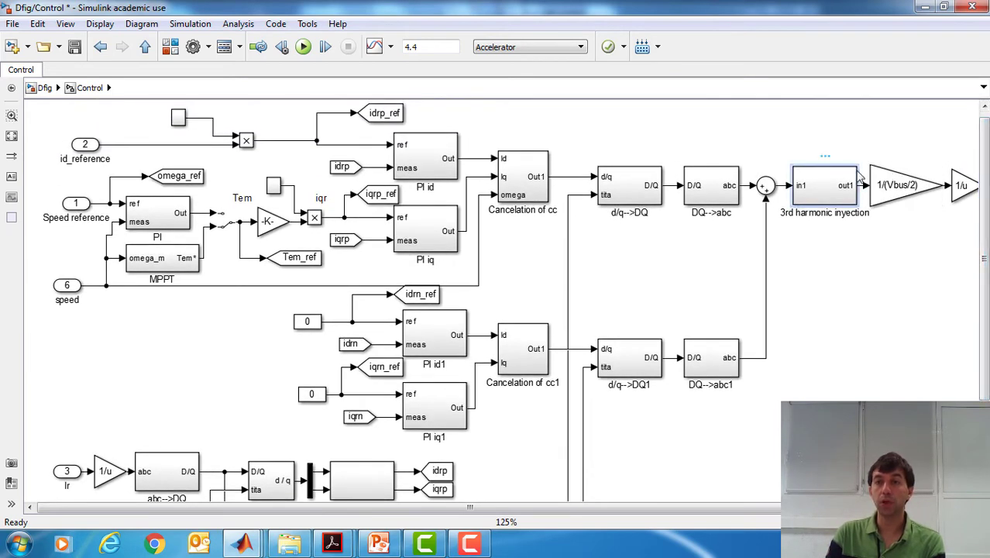
drag(856, 166, 833, 167)
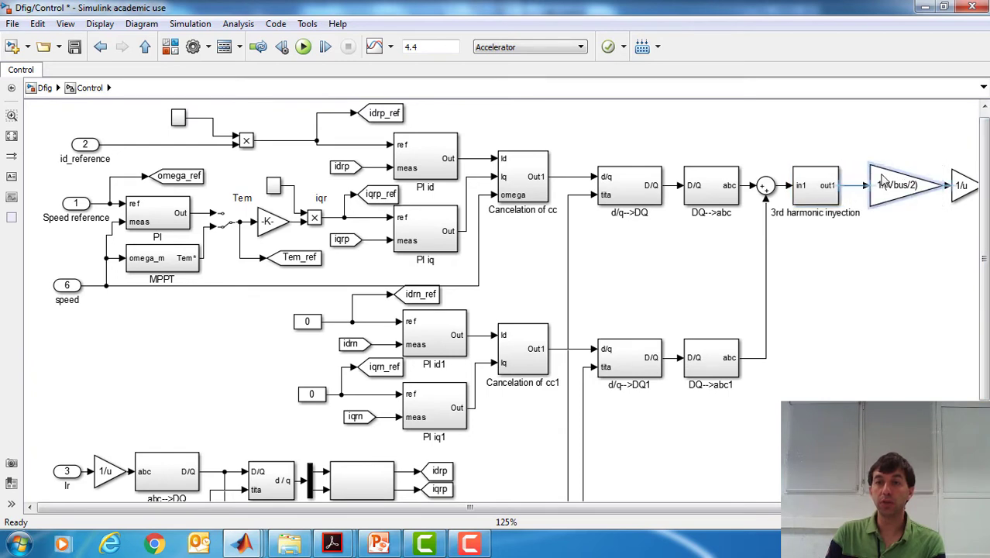
drag(884, 185, 870, 184)
click(965, 185)
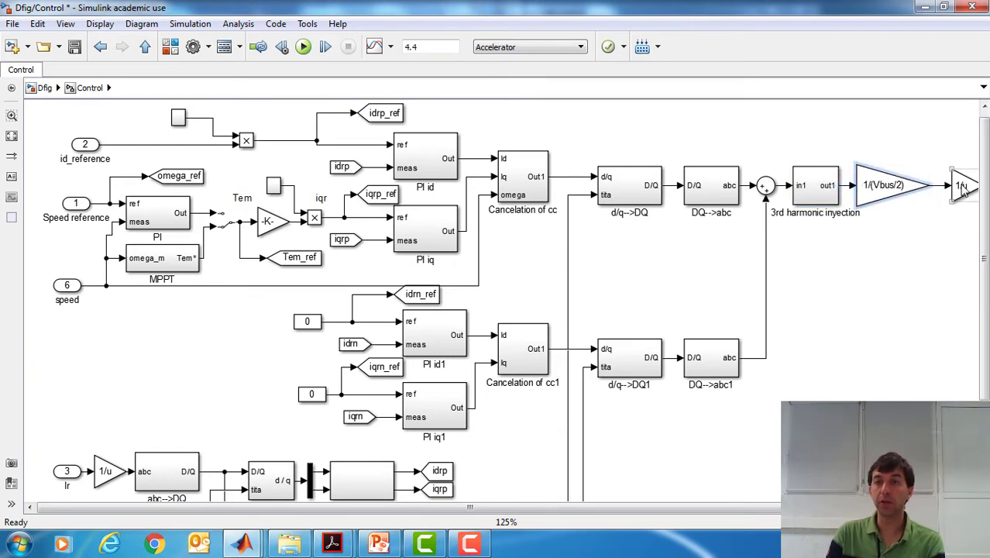
drag(965, 186, 946, 194)
scroll(877, 398, right, 2)
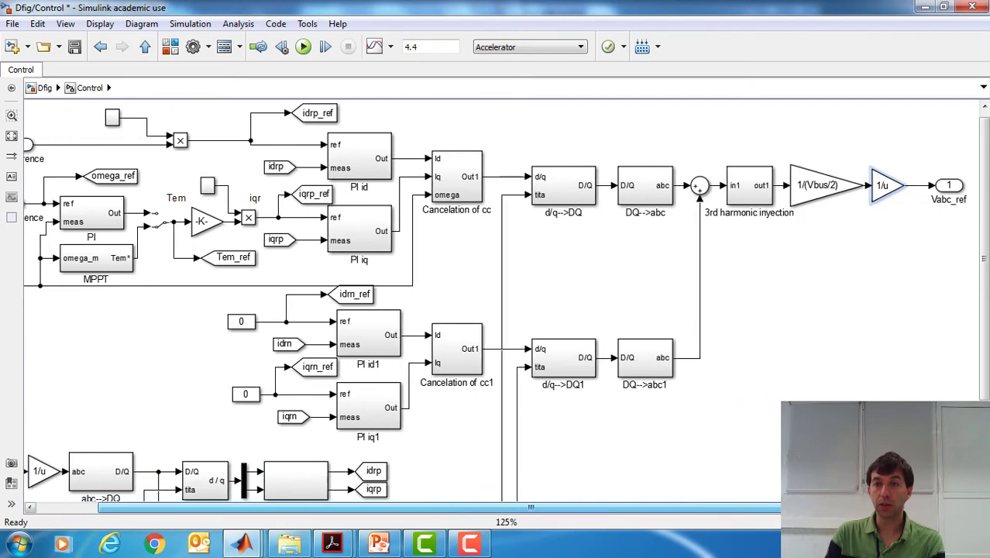
drag(954, 193, 932, 195)
scroll(875, 346, left, 2)
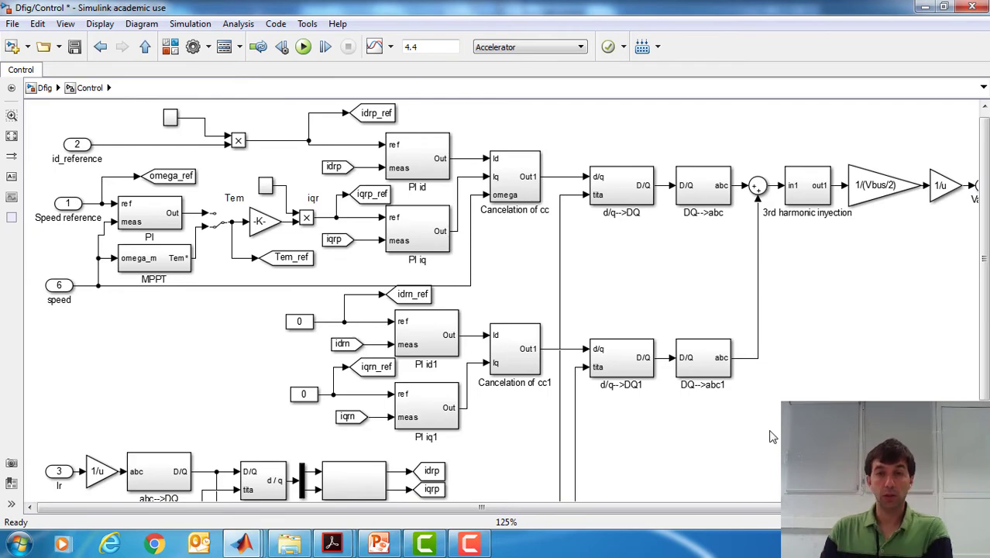
scroll(985, 364, down, 2)
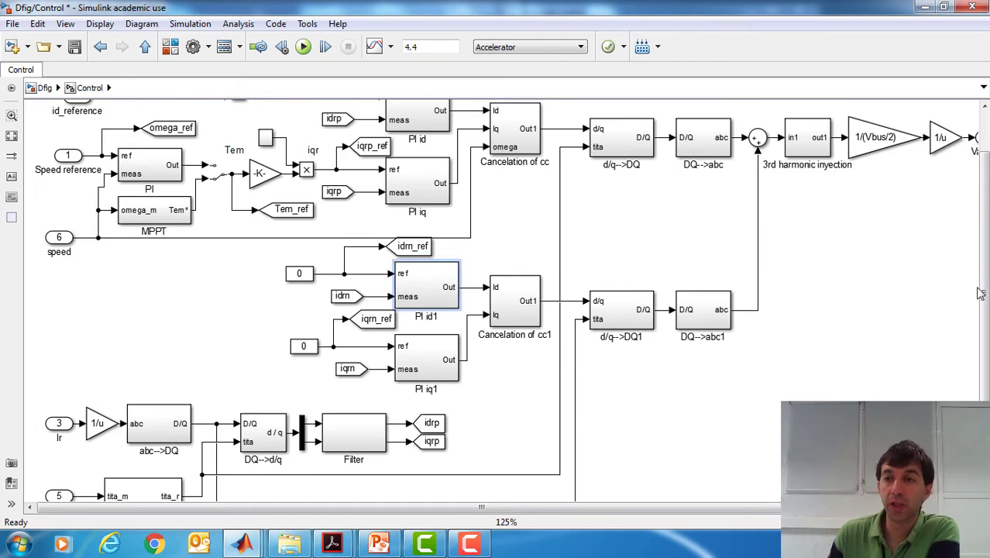
scroll(985, 236, up, 2)
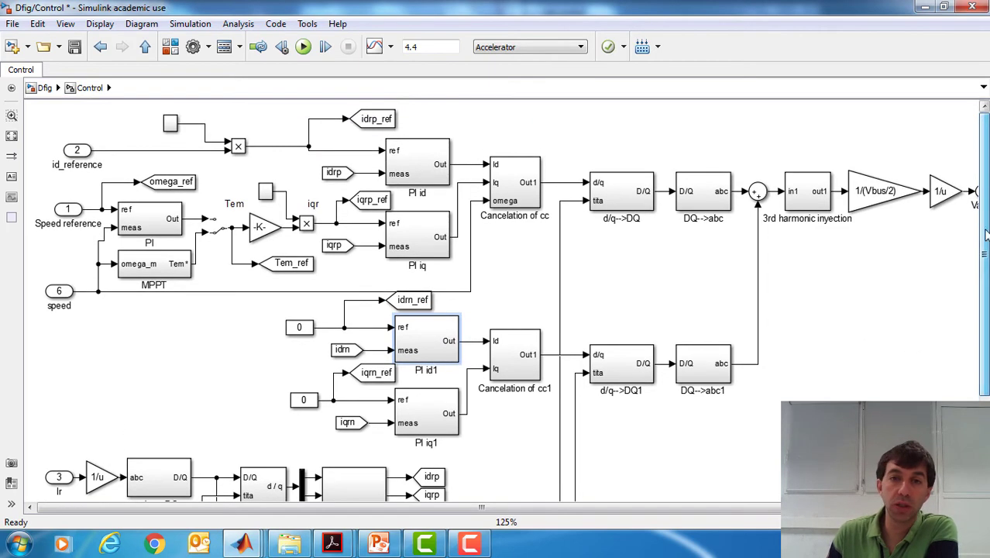
Relabel the lower Cancelation of cc1 block after a duplicate-name error, then list MATLAB's windows.
click(524, 205)
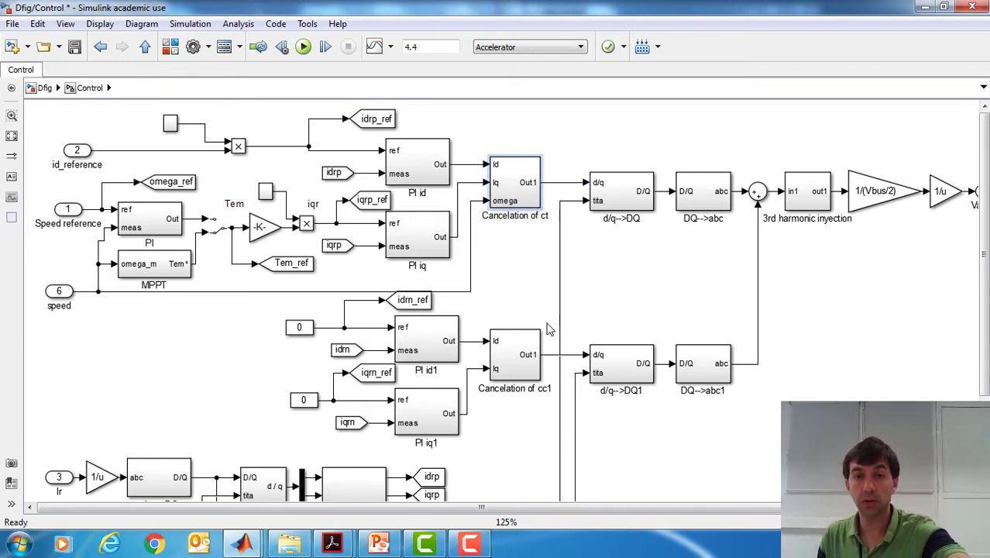
click(544, 391)
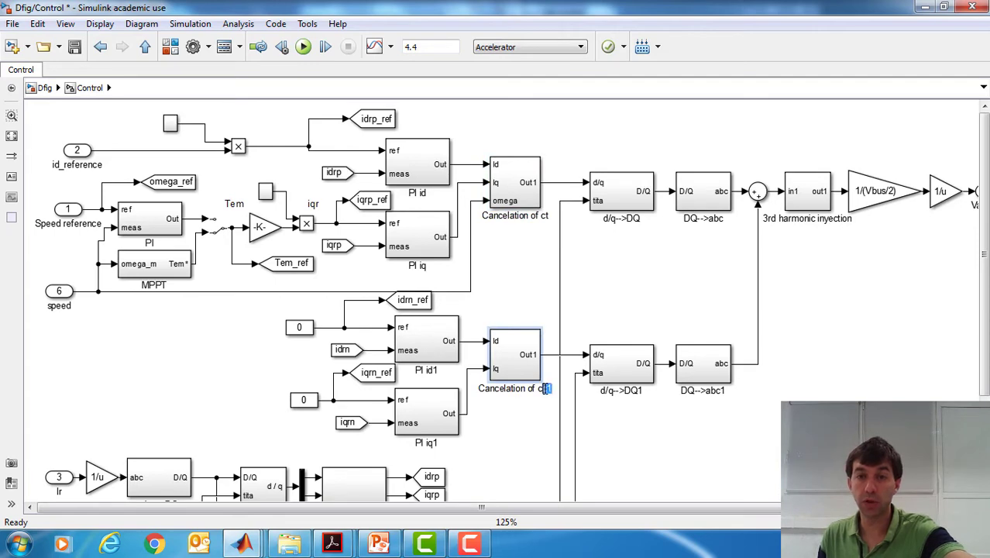
click(551, 360)
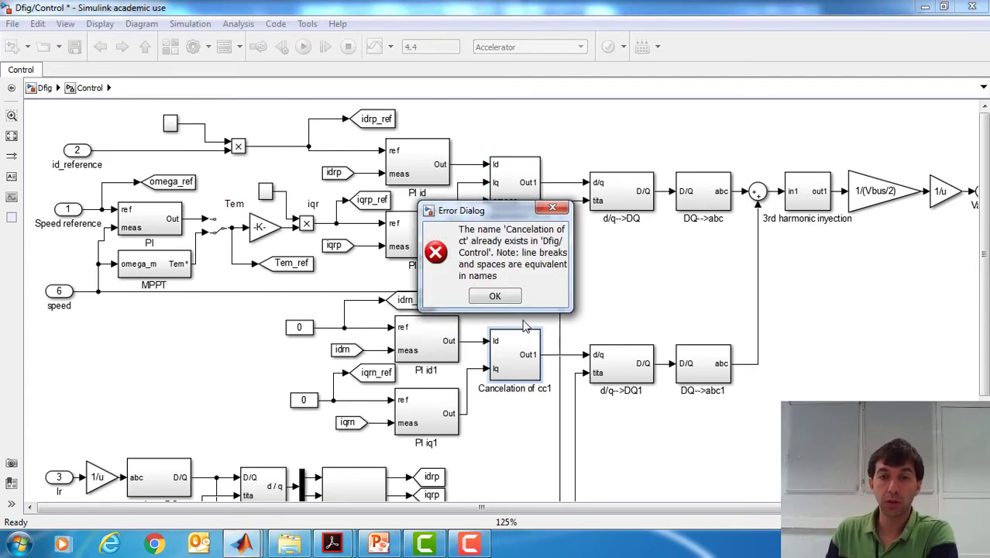
key(Return)
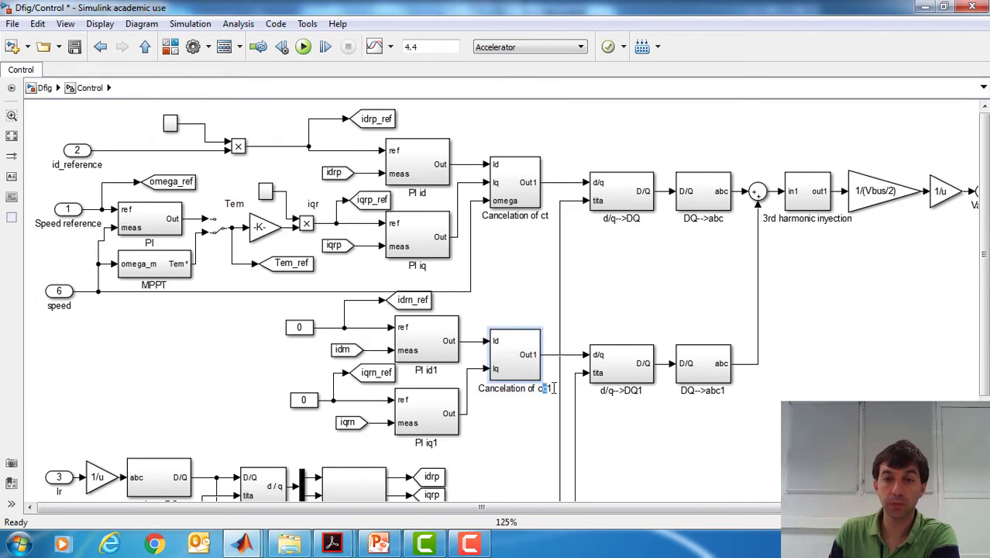
text(t)
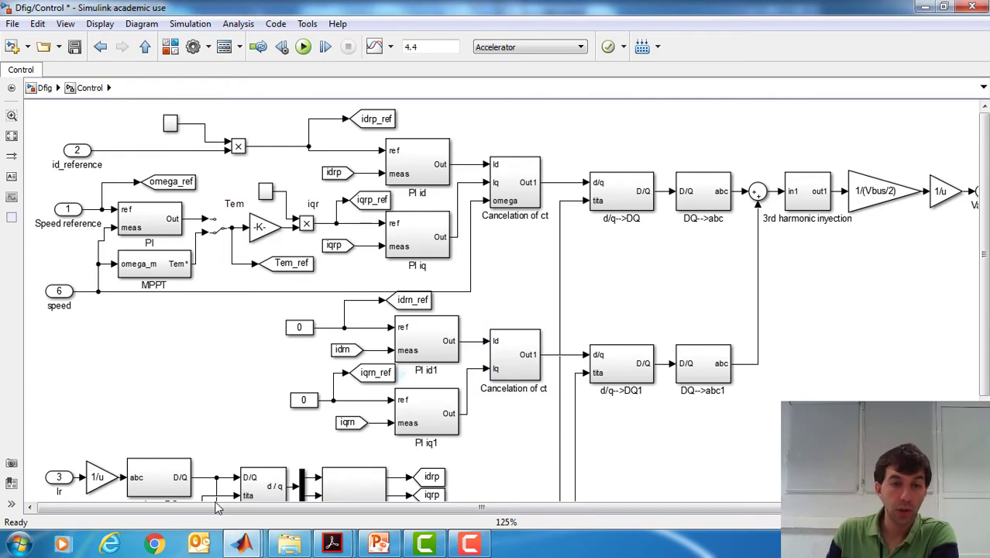
click(245, 544)
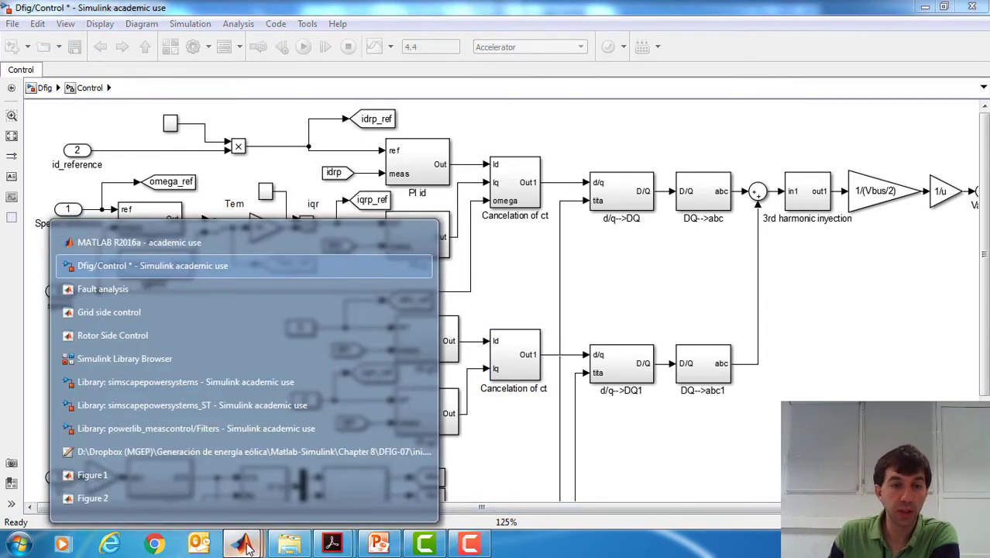
In ini.m, append /5 to the wni definition on line 41 and rerun the script.
click(246, 457)
scroll(287, 398, down, 6)
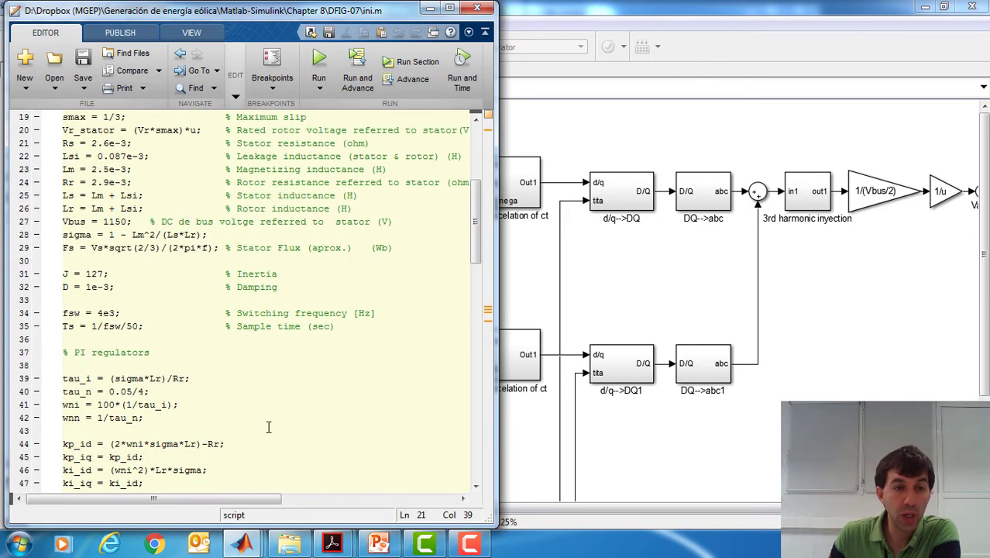
scroll(268, 427, down, 1)
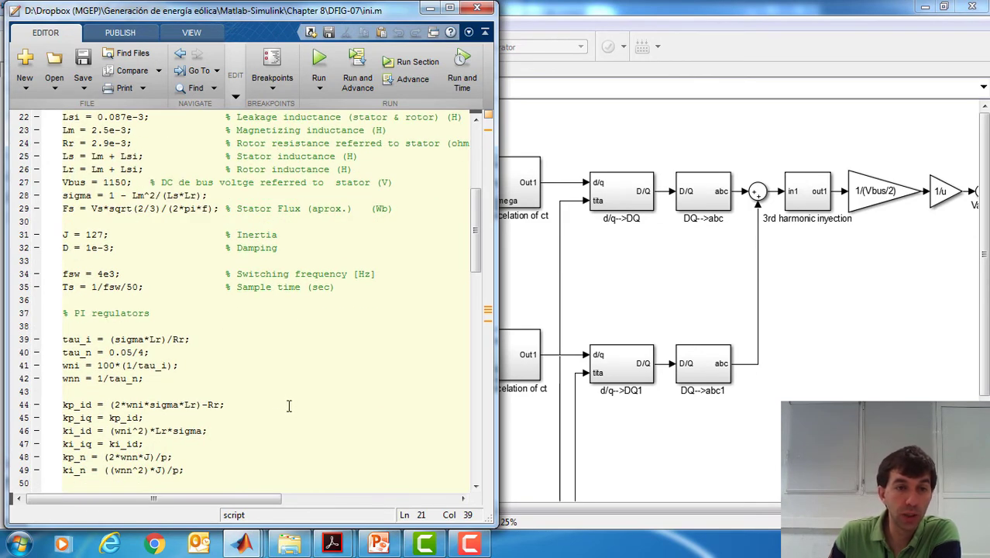
click(171, 365)
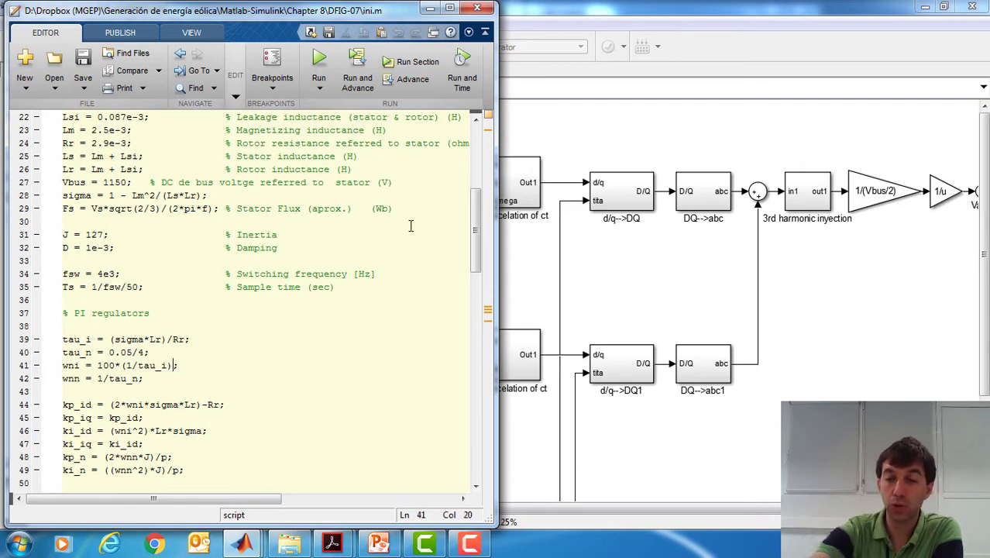
text(/5)
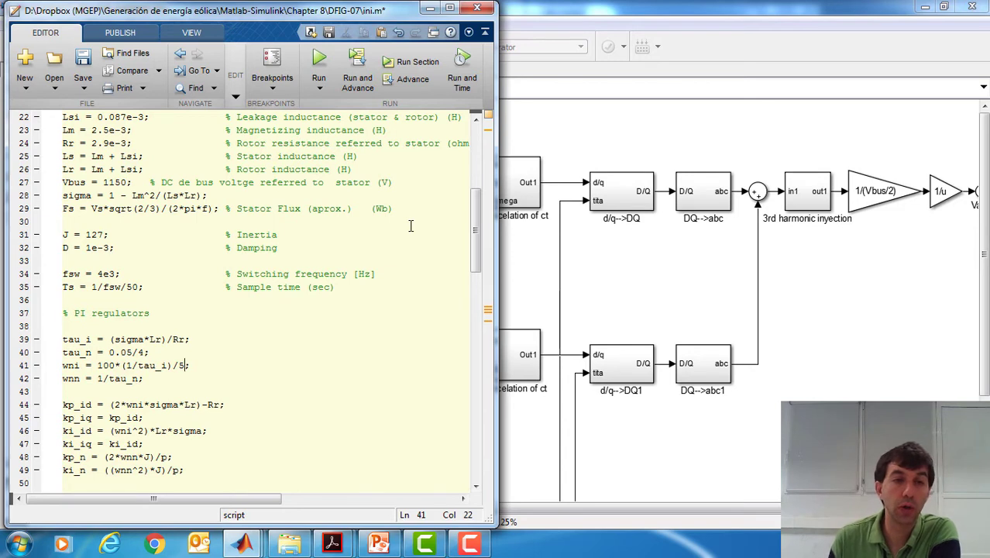
drag(177, 380, 64, 365)
click(202, 378)
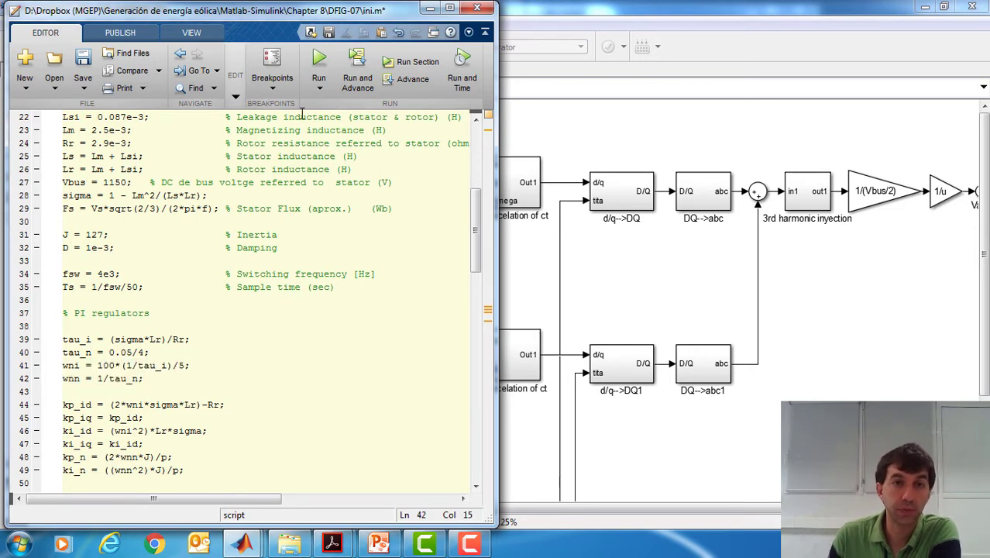
click(318, 62)
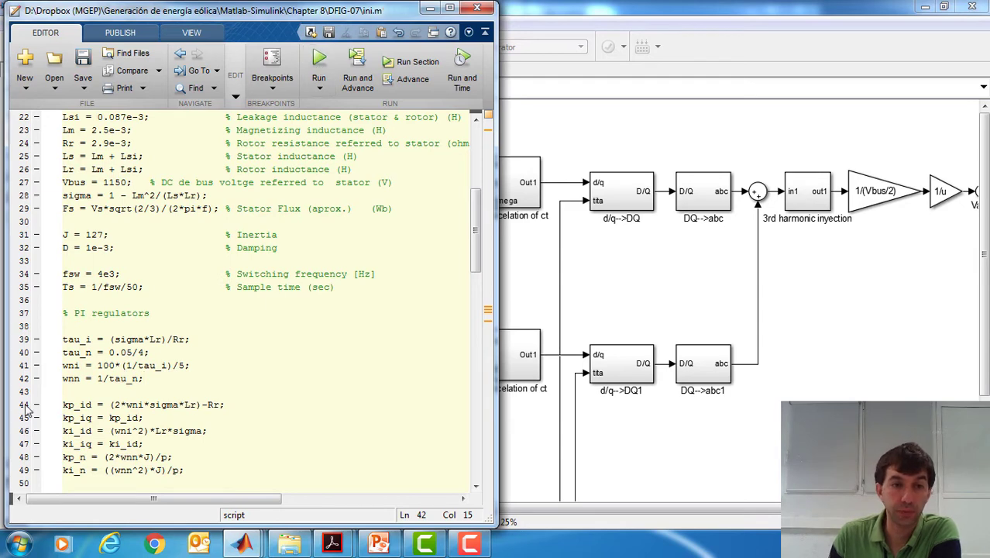
Evaluate wni in the Command Window to confirm it now equals 339.0341.
click(69, 365)
double_click(70, 365)
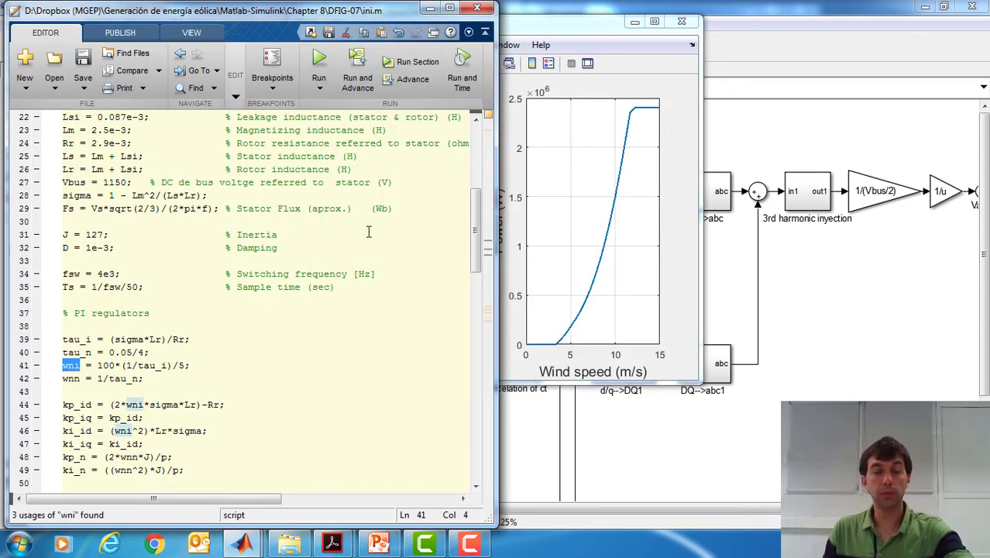
click(242, 545)
click(121, 243)
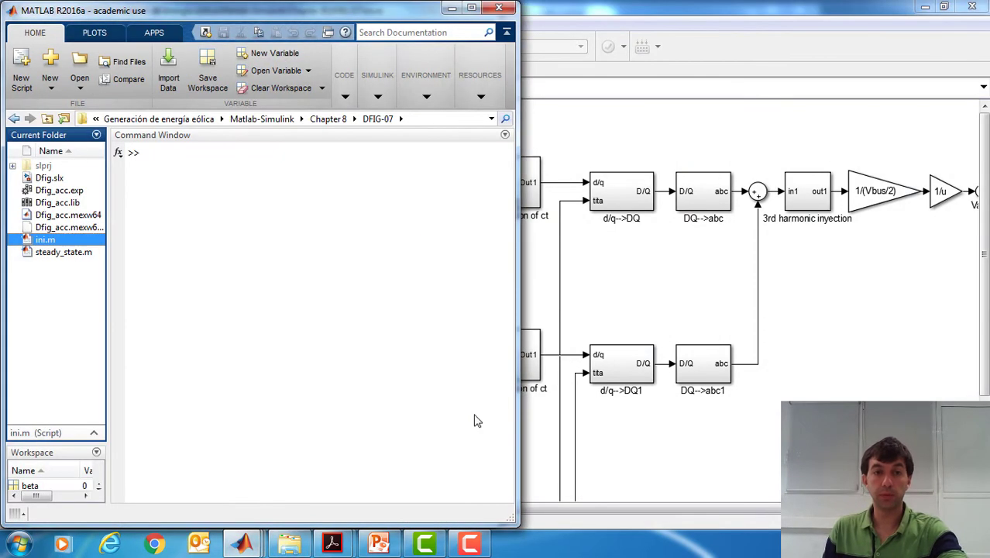
click(323, 340)
text(wni)
key(Return)
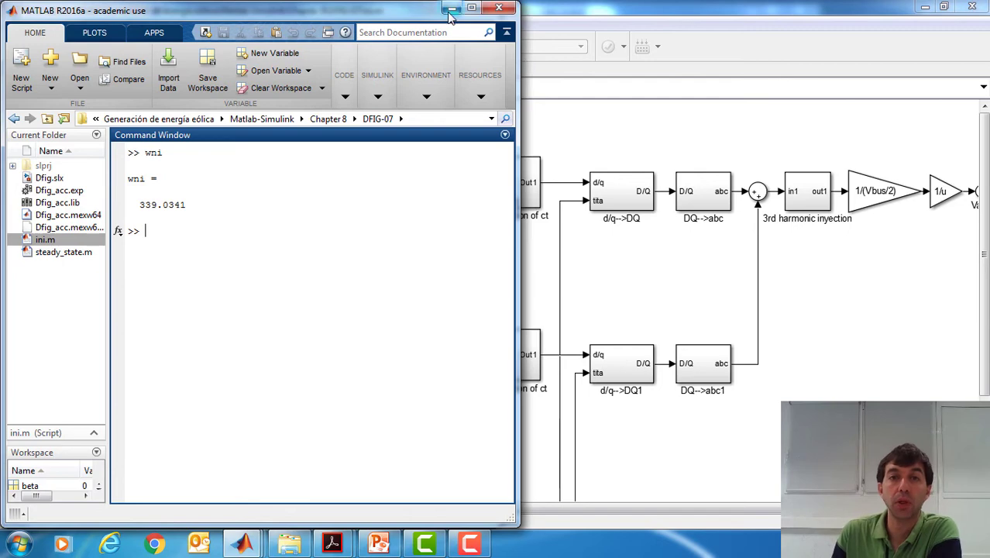
click(812, 49)
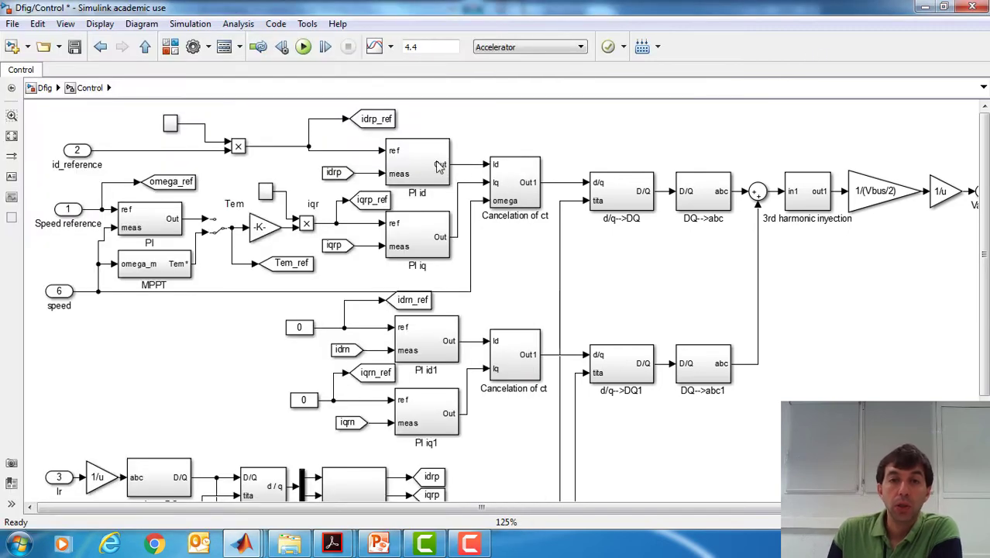
Inspect the kp_id and ki_id gains inside PI id1, then return to the top-level Dfig model.
double_click(434, 339)
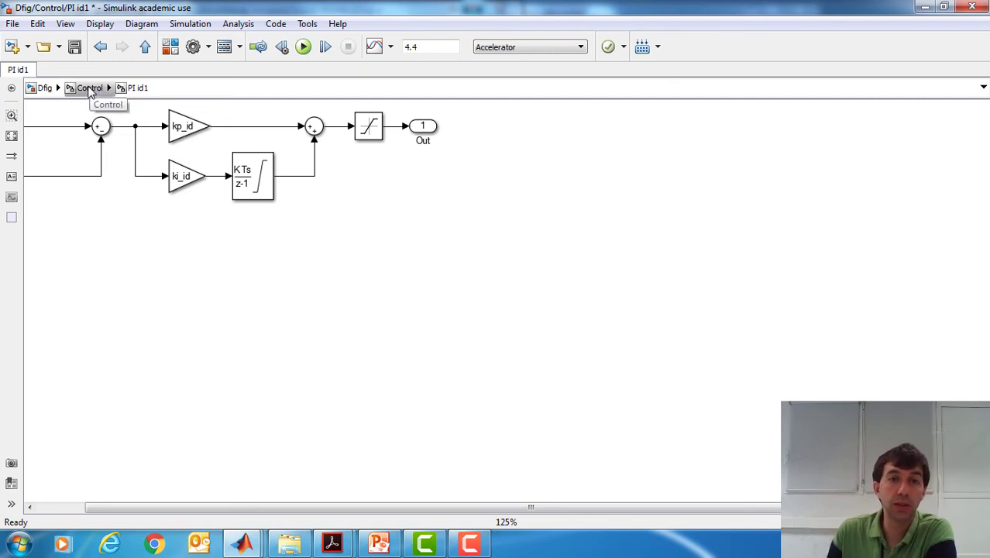
click(89, 89)
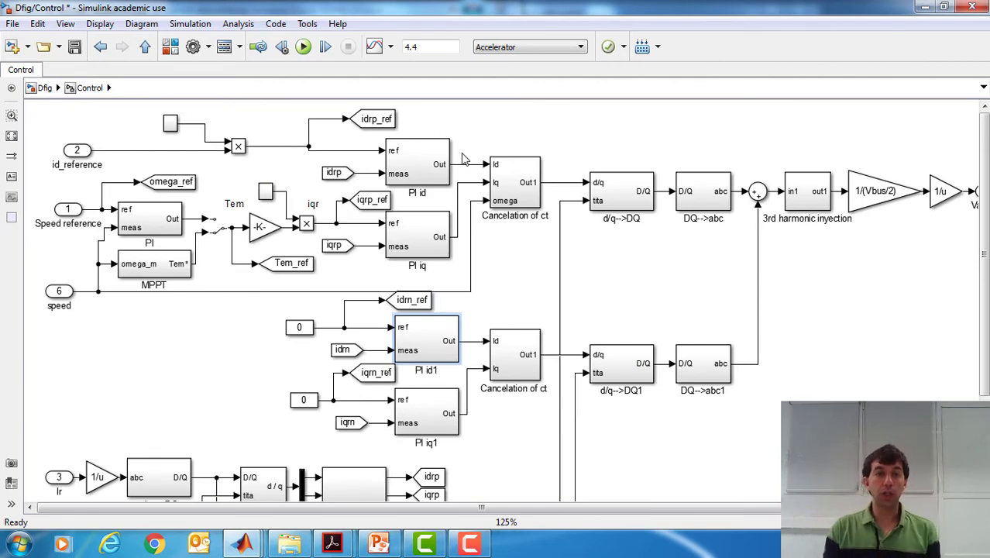
click(43, 88)
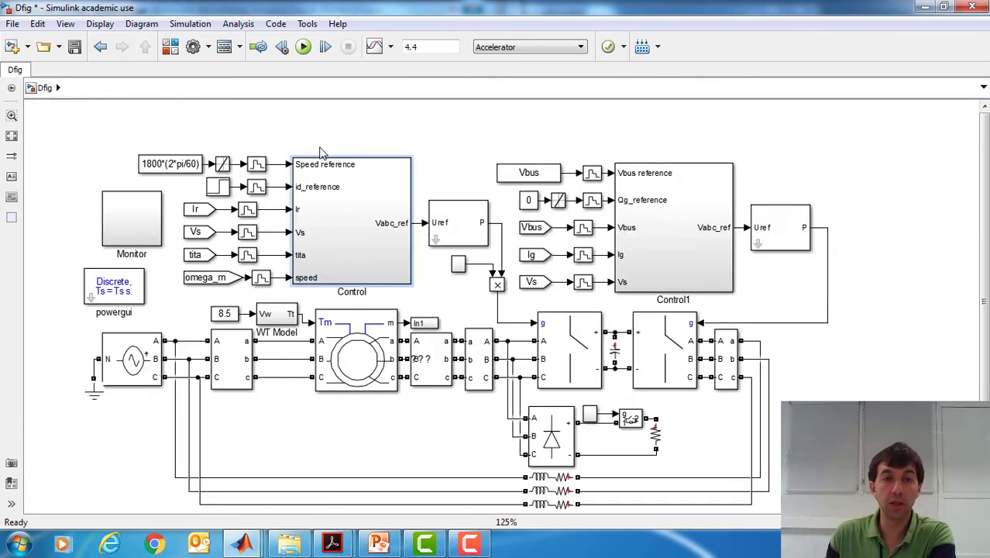
Open the Monitor subsystem and locate the iqr_ref and iqr signal combiner.
double_click(151, 230)
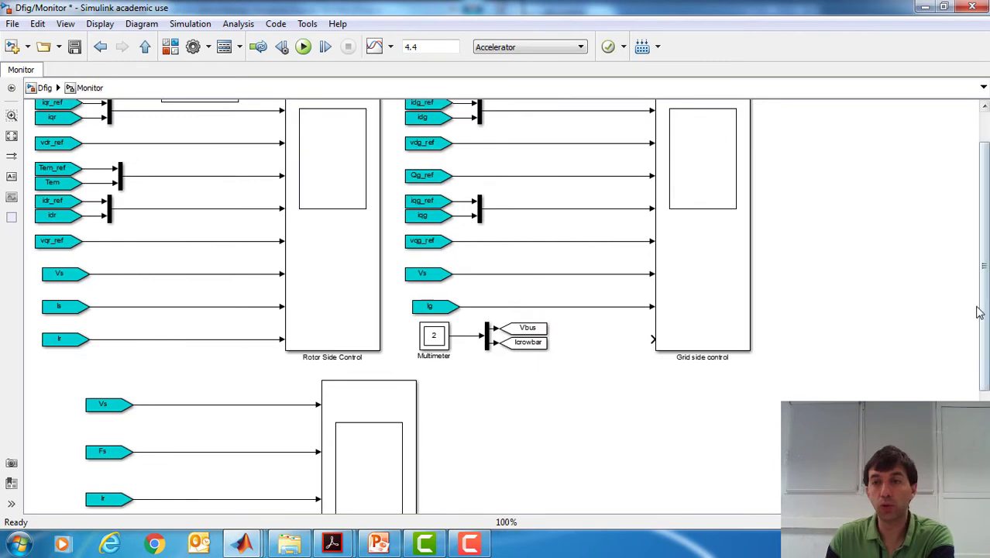
scroll(979, 310, up, 1)
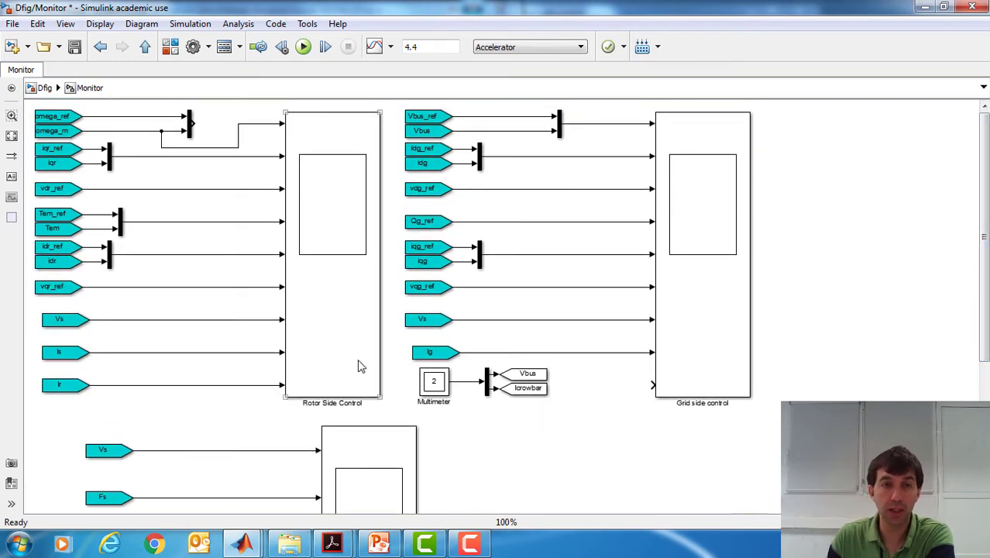
scroll(243, 223, up, 2)
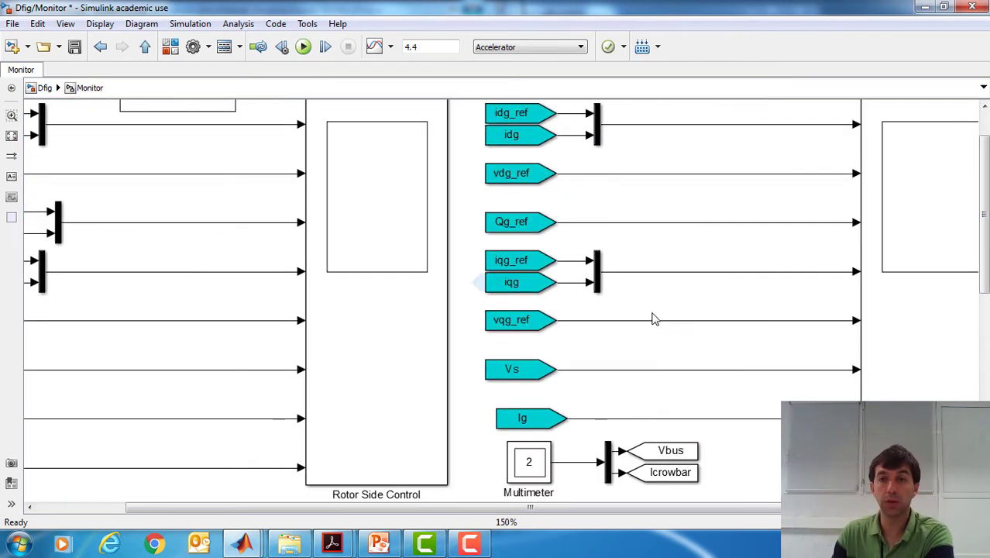
scroll(982, 232, up, 1)
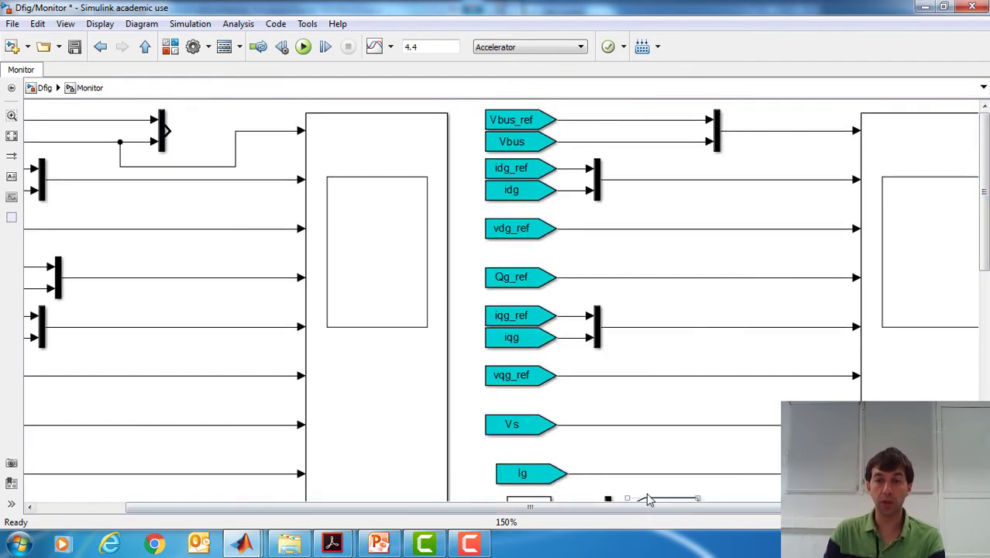
scroll(645, 508, left, 2)
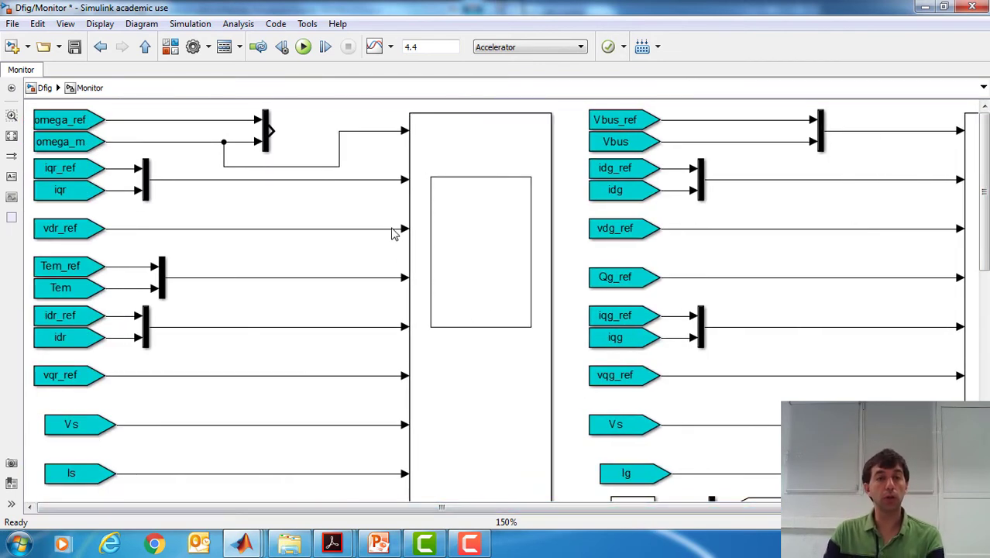
click(146, 181)
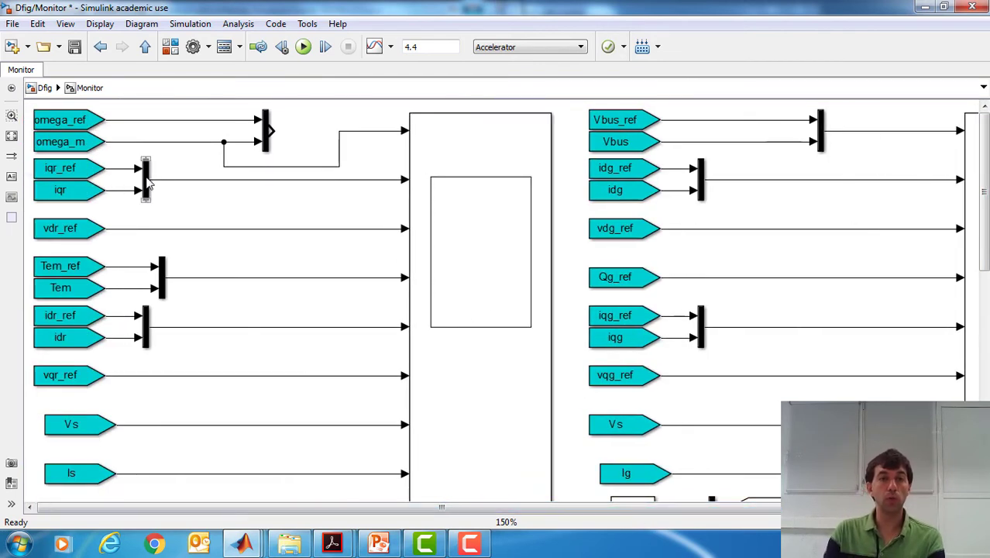
Change the iqr_ref From block's tag to iqrp_ref, then open the iqr From block's settings.
double_click(93, 167)
double_click(184, 180)
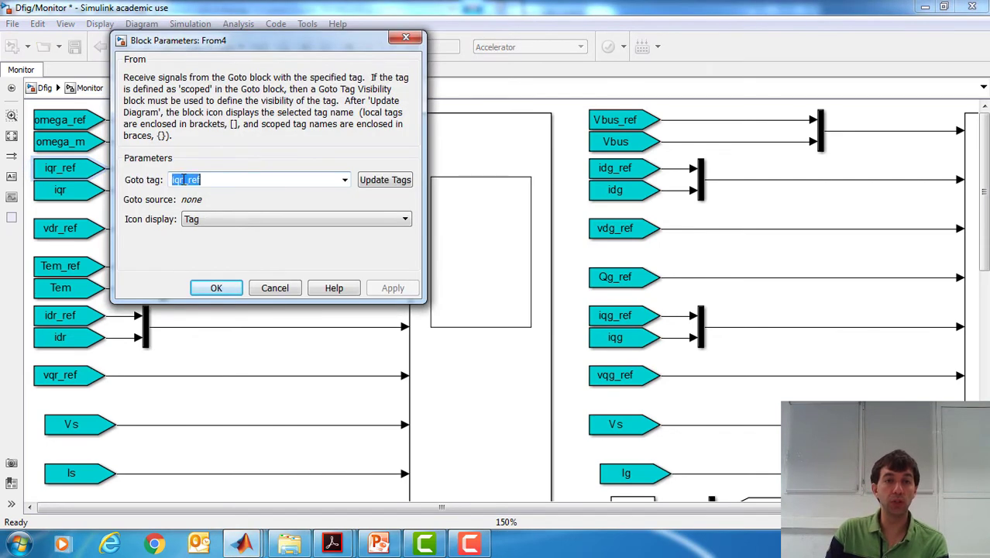
click(184, 179)
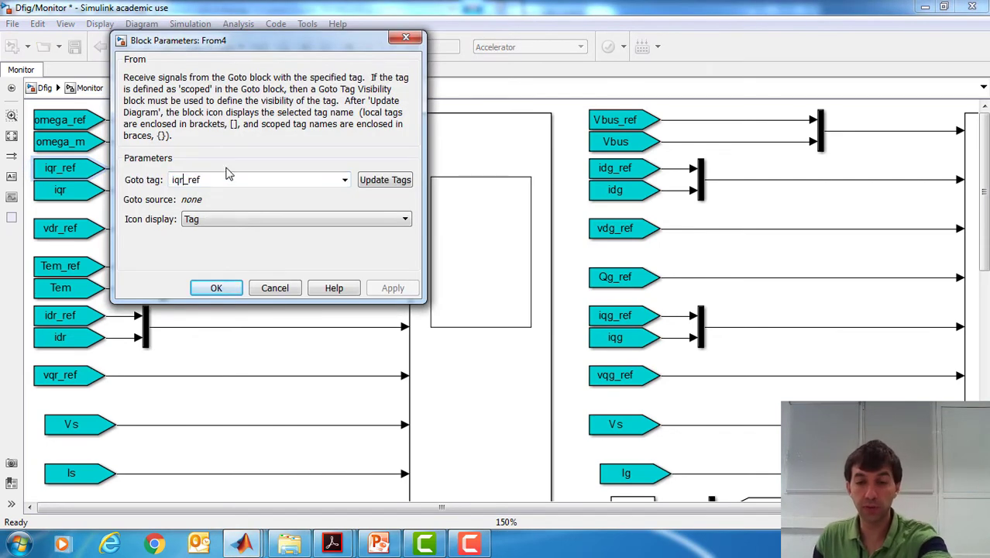
text(p)
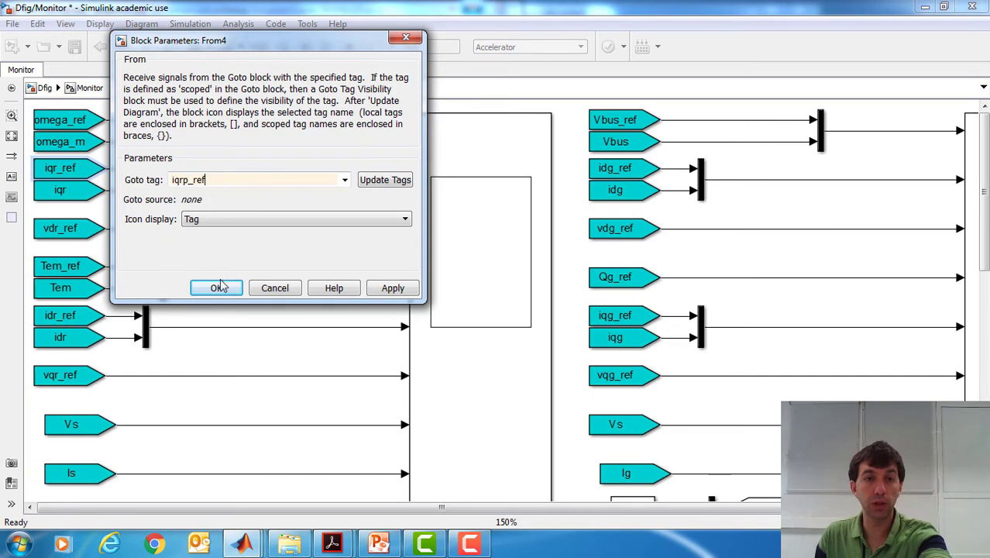
click(216, 287)
double_click(86, 194)
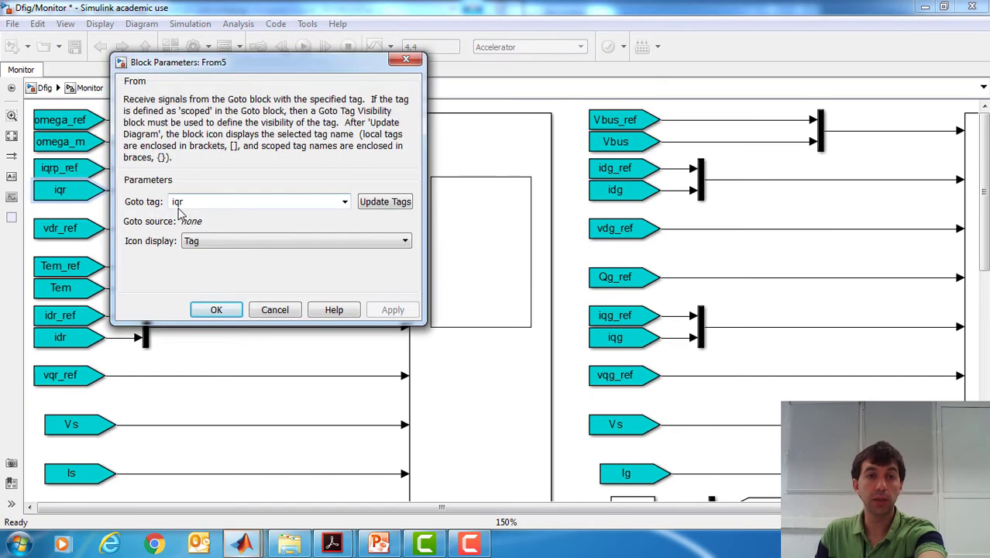
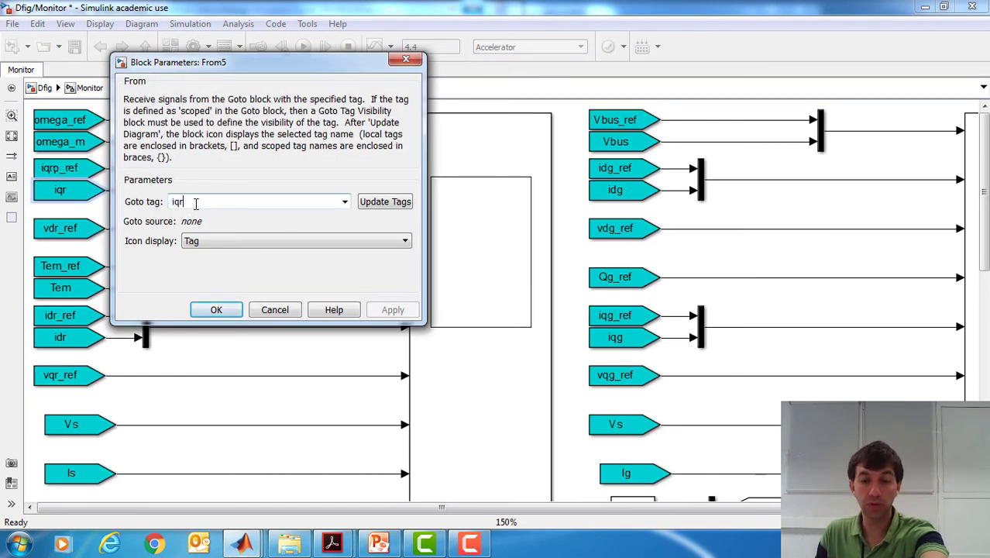
Retag the iqr From block as iqrp and delete the line leaving its mux.
text(p)
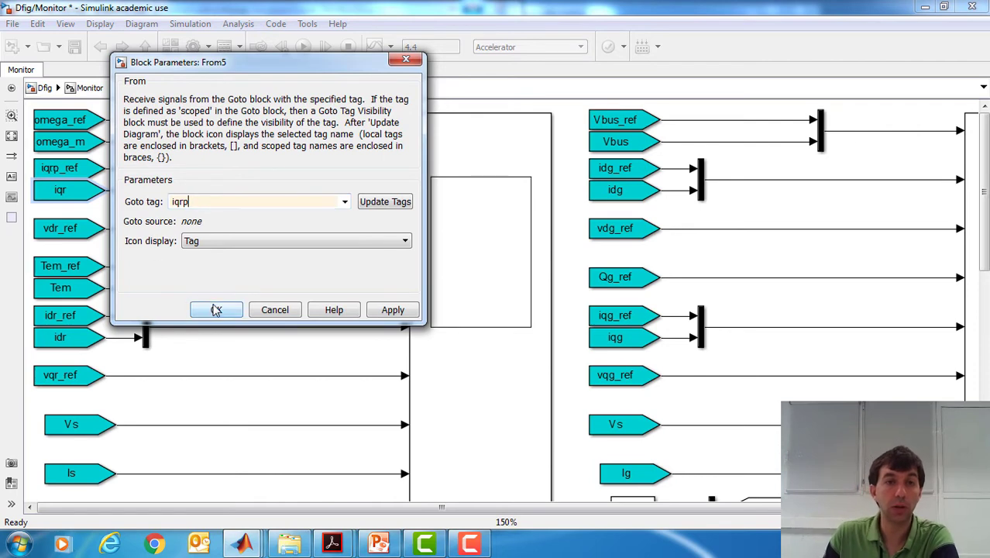
click(216, 309)
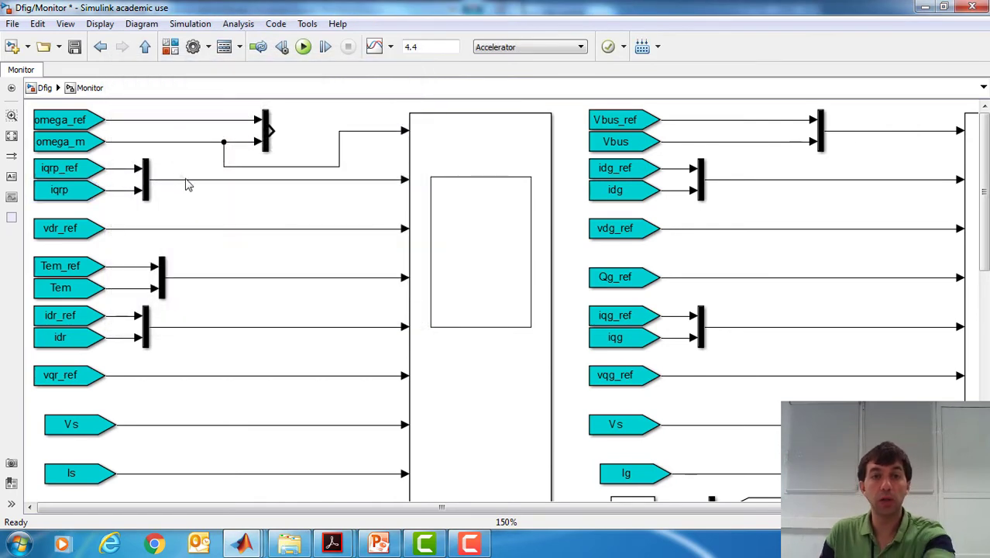
click(190, 182)
key(Delete)
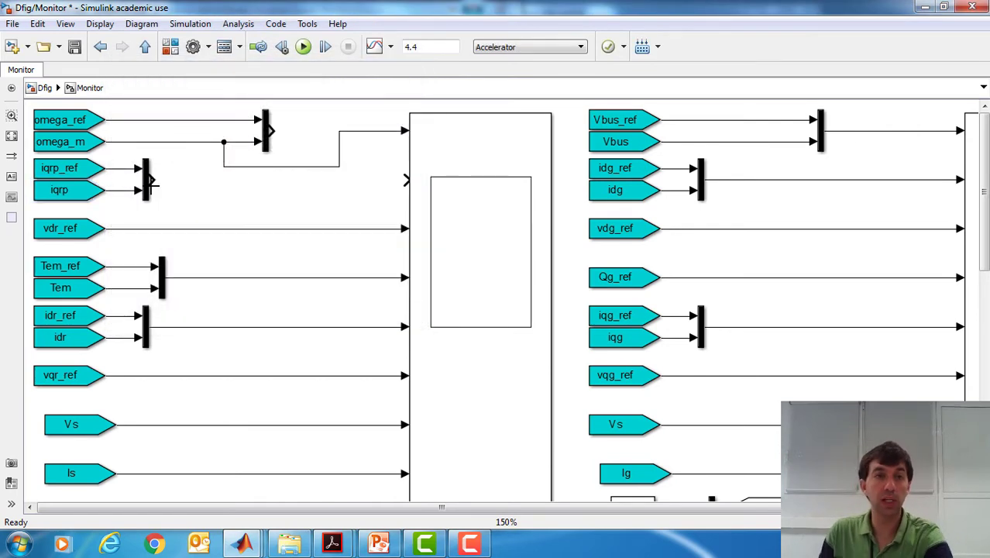
Add a combining mux fed by the iqrp_ref/iqrp mux and shift that mux slightly left.
drag(148, 194, 405, 180)
click(263, 200)
click(308, 193)
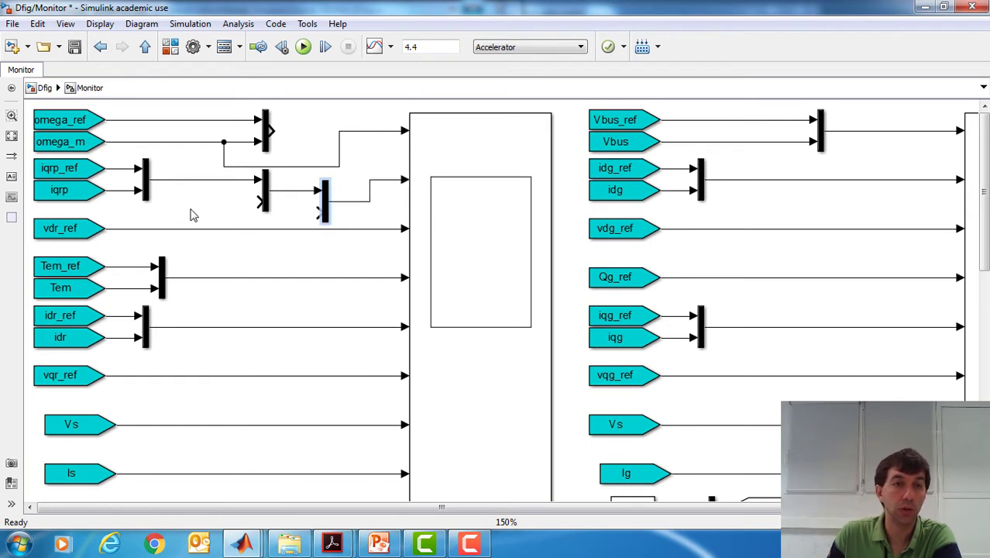
drag(144, 192, 113, 194)
Copy the iqrp_ref/iqrp pair with its mux, wire it into the combining mux, and remove the surplus mux.
click(54, 190)
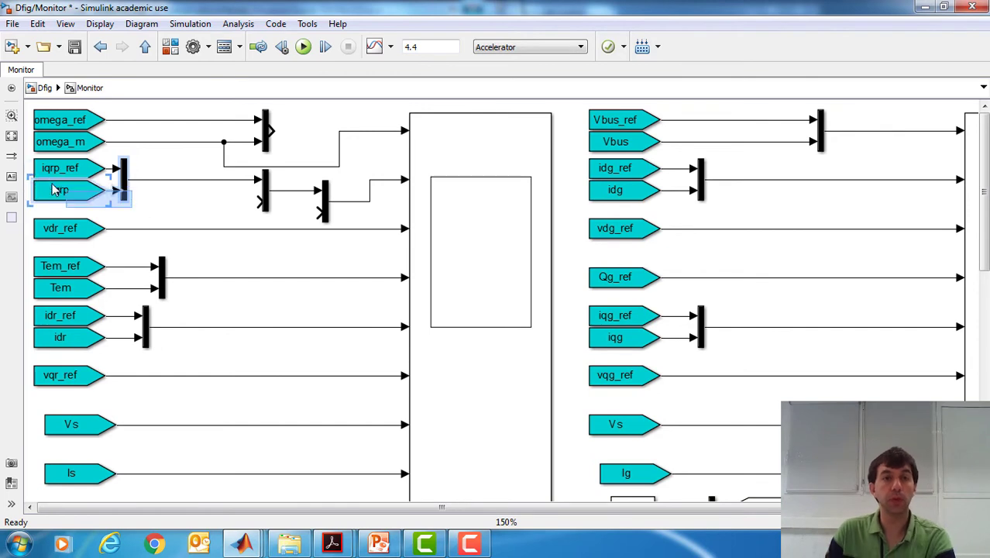
shift+click(66, 173)
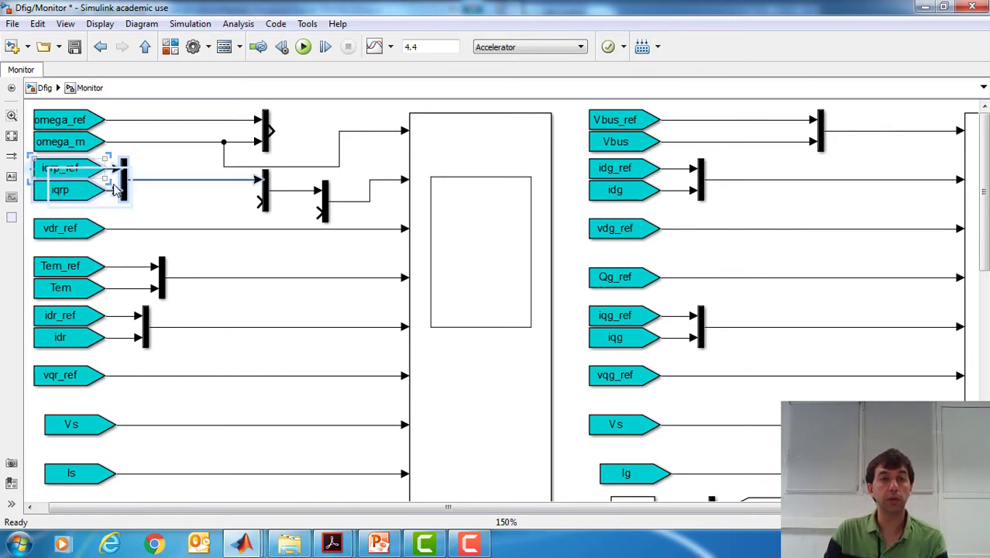
drag(117, 190, 177, 190)
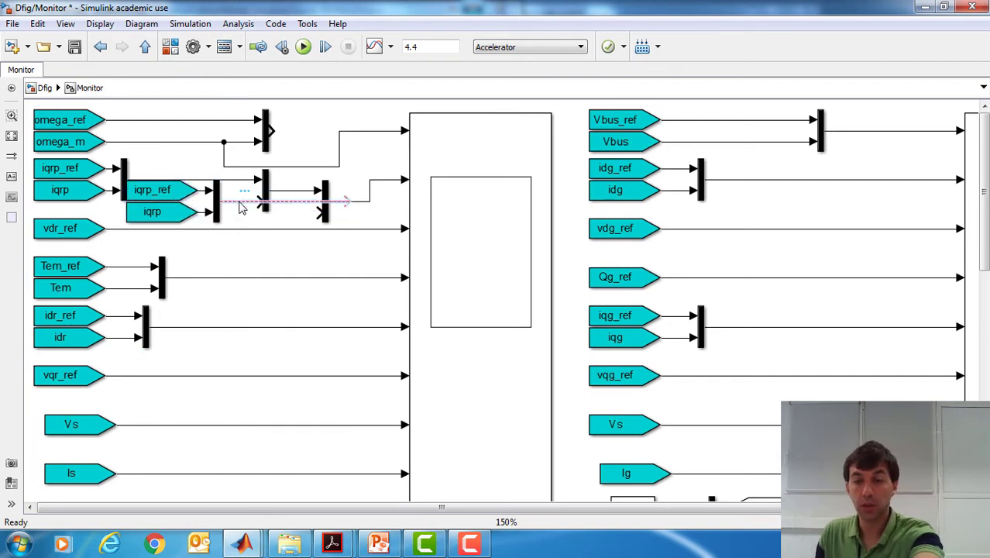
key(Delete)
drag(225, 202, 269, 199)
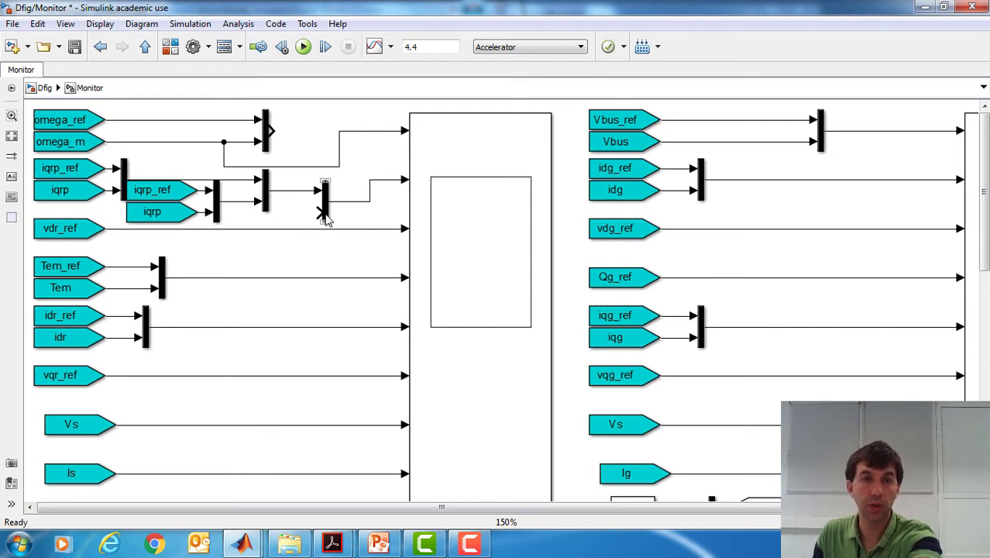
key(Delete)
drag(326, 203, 318, 189)
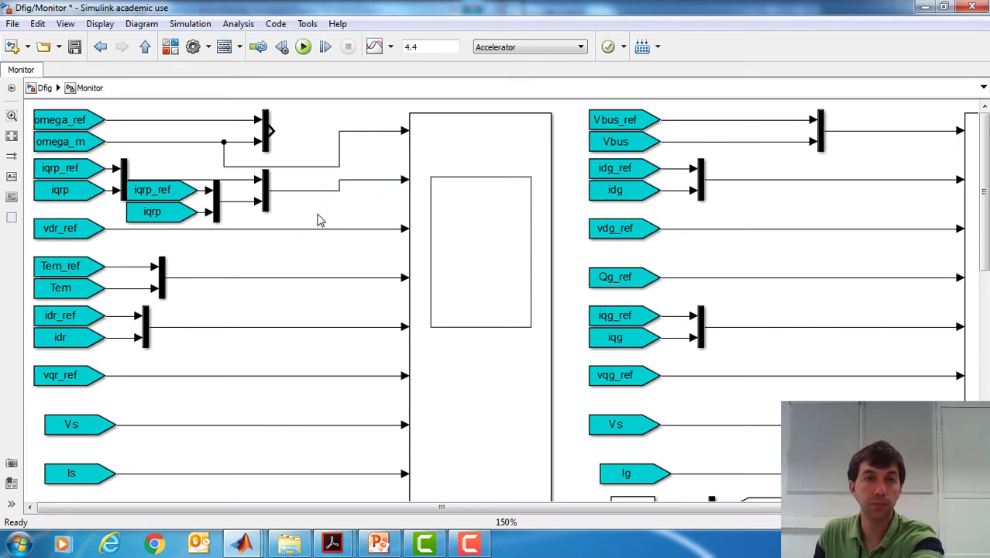
Change the copied iqrp_ref block's Goto tag to iqrn_ref.
click(167, 192)
double_click(166, 192)
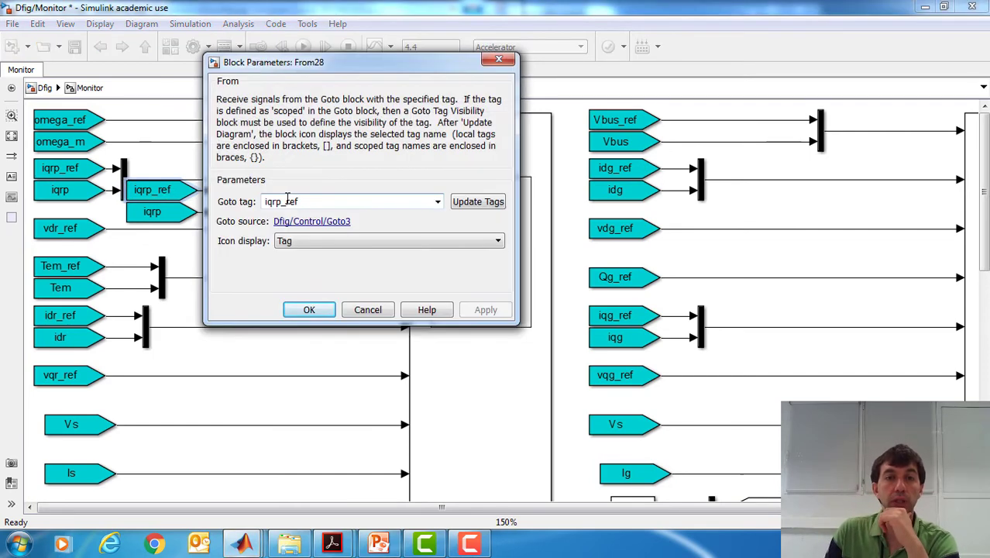
mouse_move(264, 201)
mouse_down()
mouse_move(294, 203)
mouse_move(278, 202)
mouse_up()
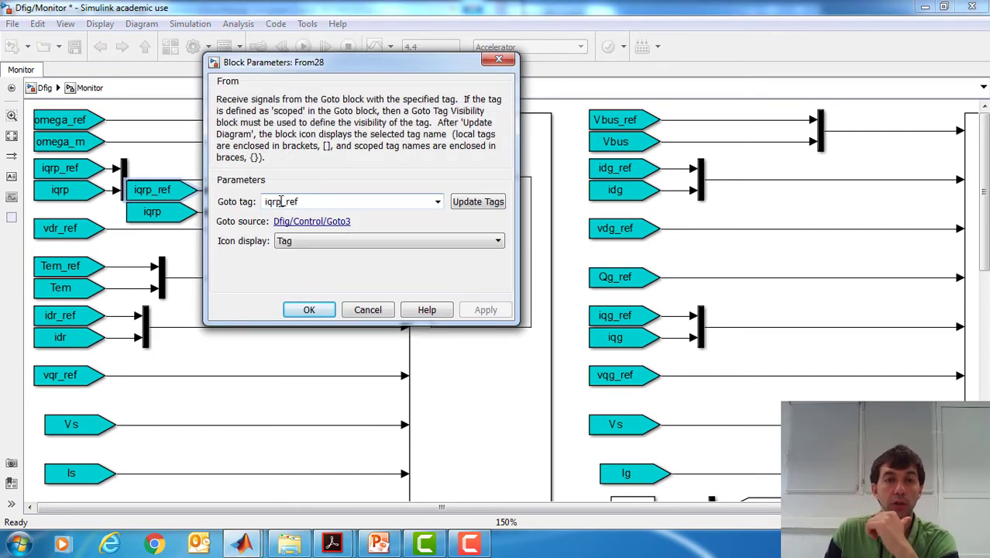
right_click(276, 202)
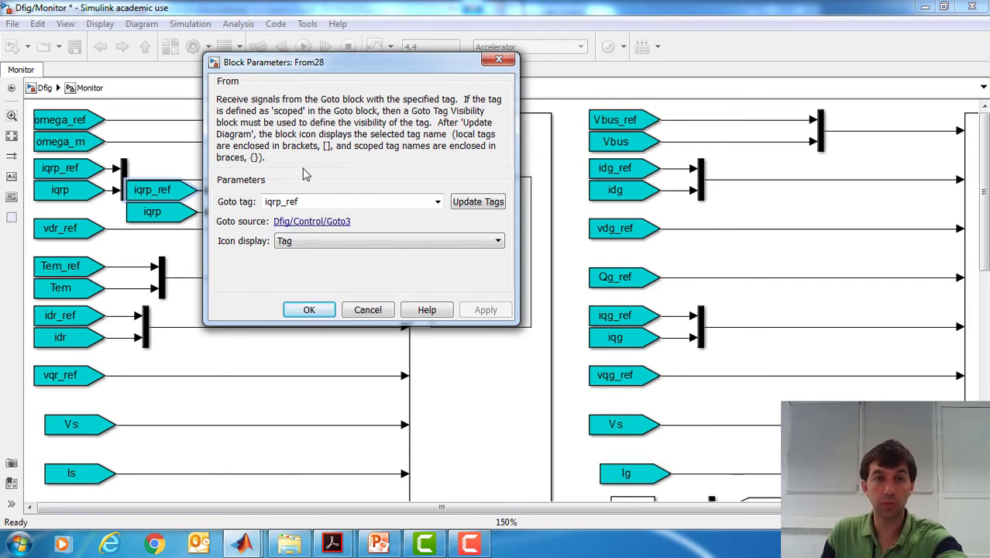
click(282, 200)
double_click(282, 199)
text(iqrn)
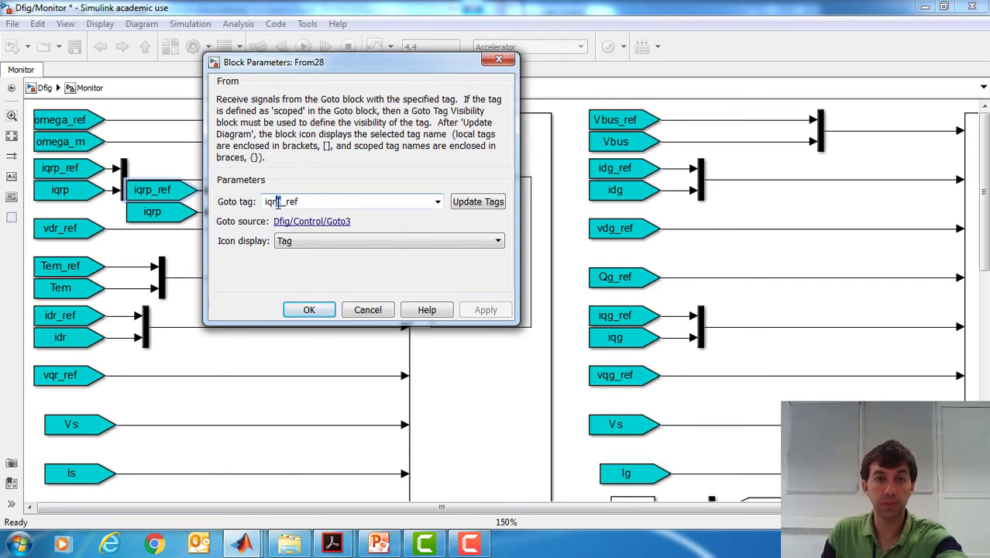
click(317, 309)
Change the copied iqrp block's Goto tag to iqrn.
double_click(174, 220)
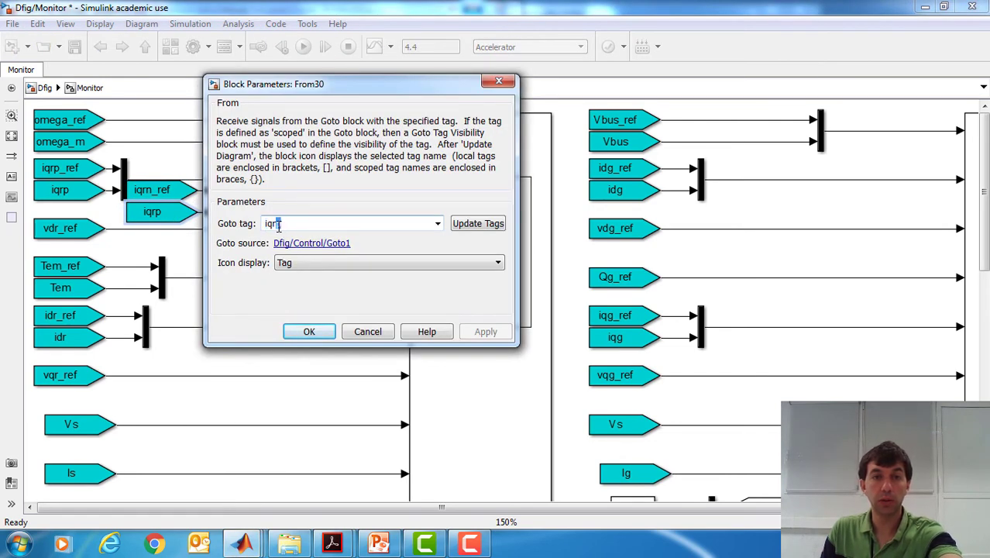
text(n)
click(288, 237)
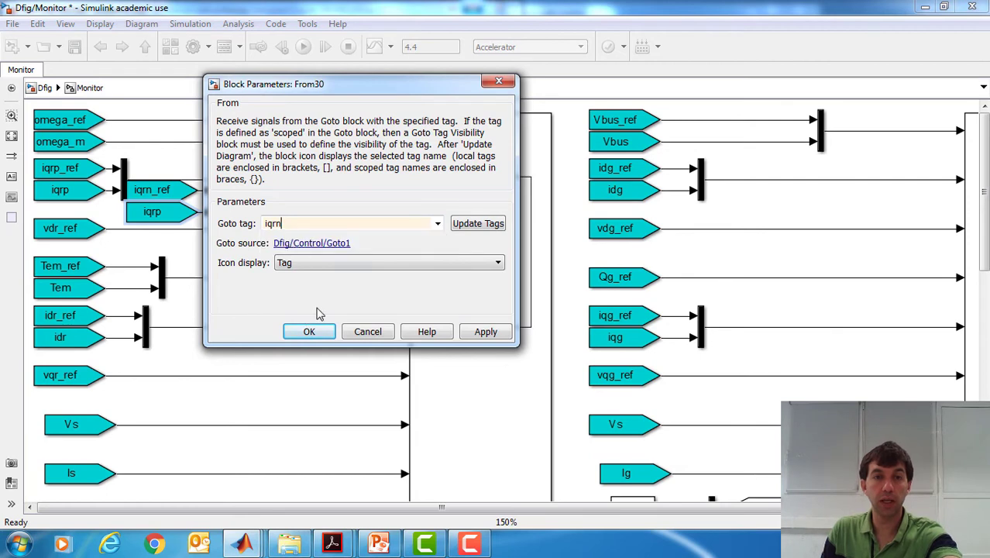
click(314, 330)
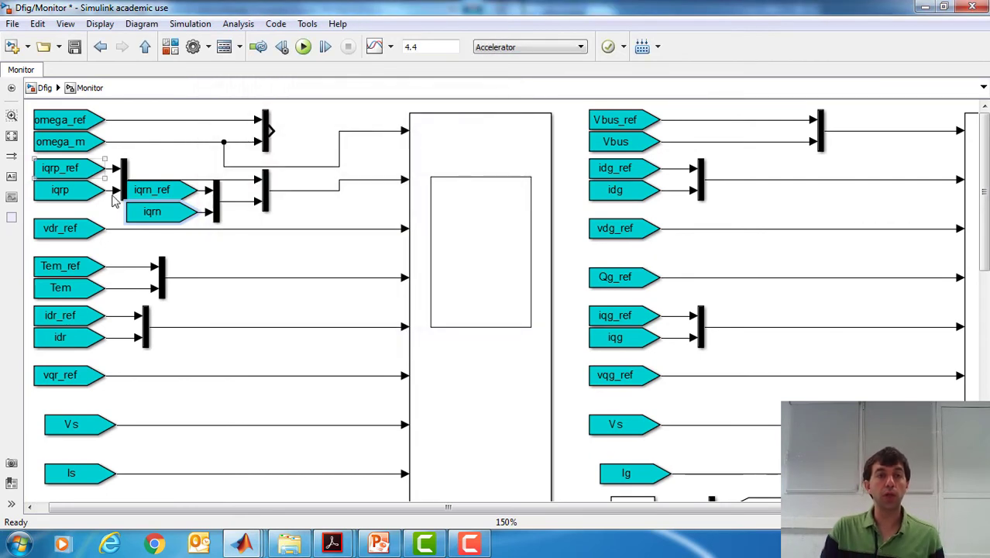
Align the iqrn_ref and iqrn blocks neatly beside their mux.
drag(175, 203, 190, 198)
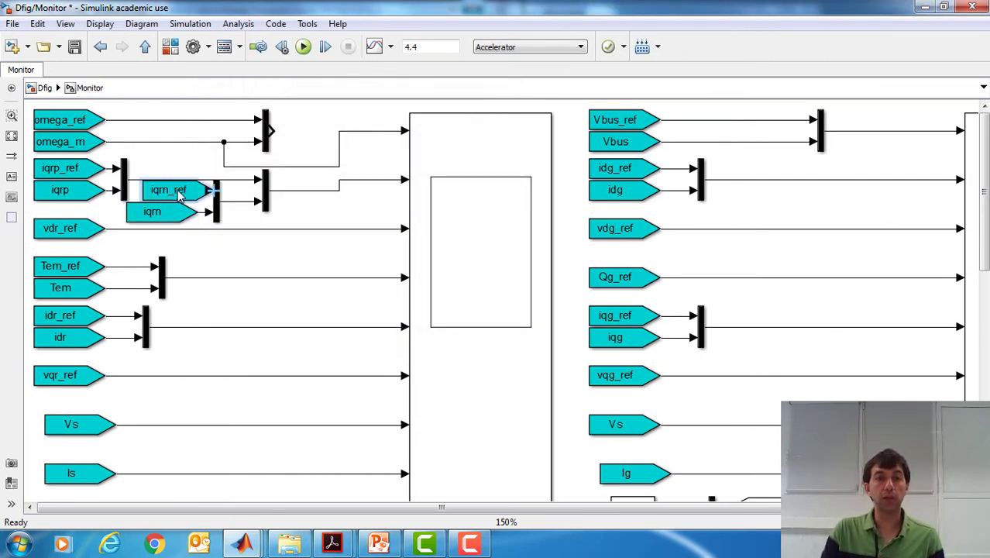
click(220, 199)
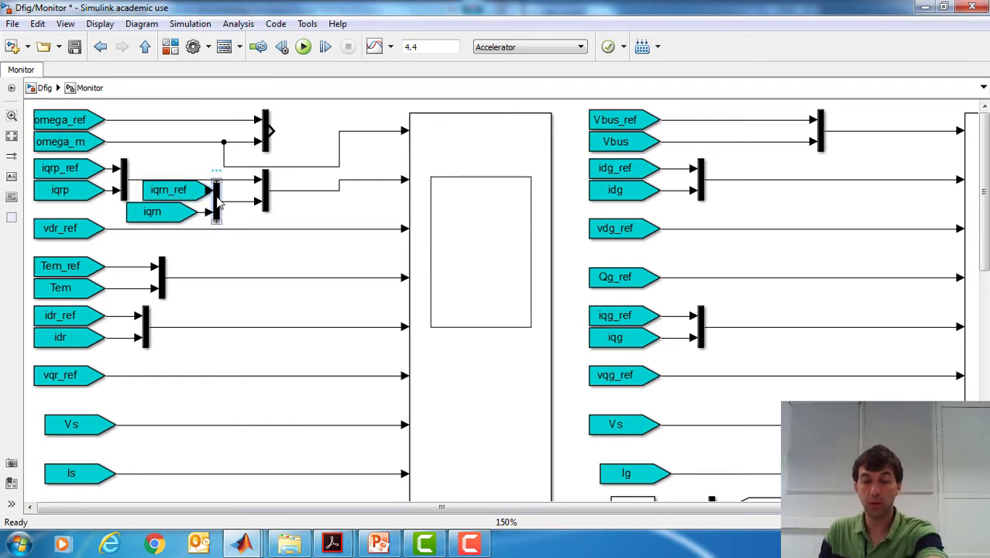
key(Right)
key(Right)
key(Right)
key(Right)
key(Right)
key(Right)
key(Right)
key(Right)
key(Right)
key(Right)
key(Right)
key(Right)
key(Right)
key(Right)
key(Right)
key(Right)
key(Right)
key(Right)
key(Right)
key(Right)
key(Right)
key(Right)
key(Right)
key(Right)
key(Right)
key(Right)
key(Right)
key(Right)
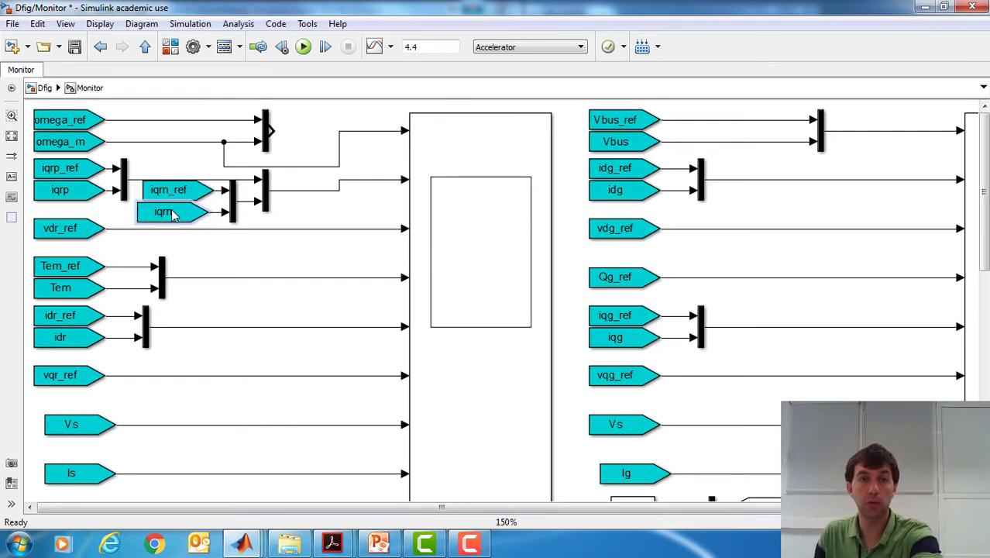
click(328, 221)
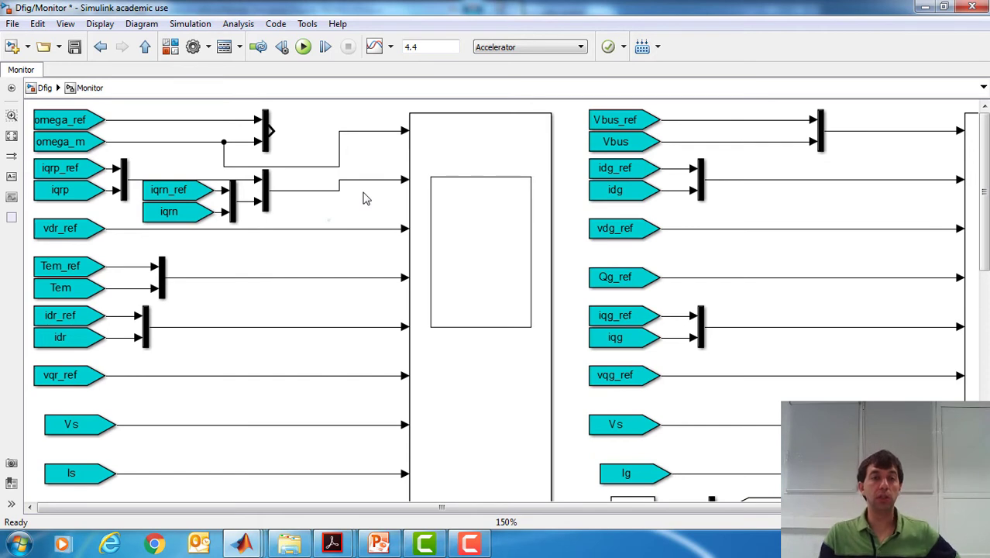
Replace the vdr_ref line with a copied mux on that row feeding the large scope block.
click(69, 229)
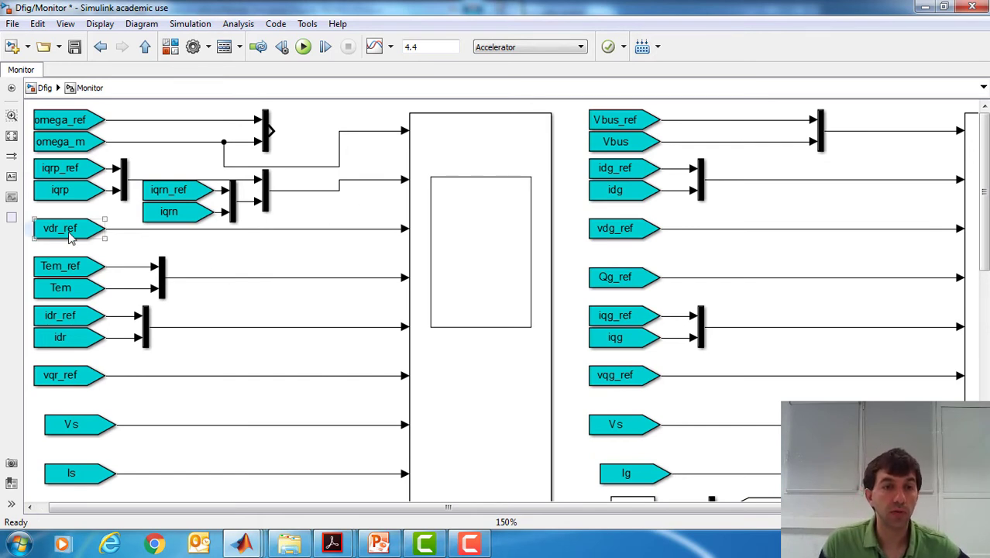
click(271, 234)
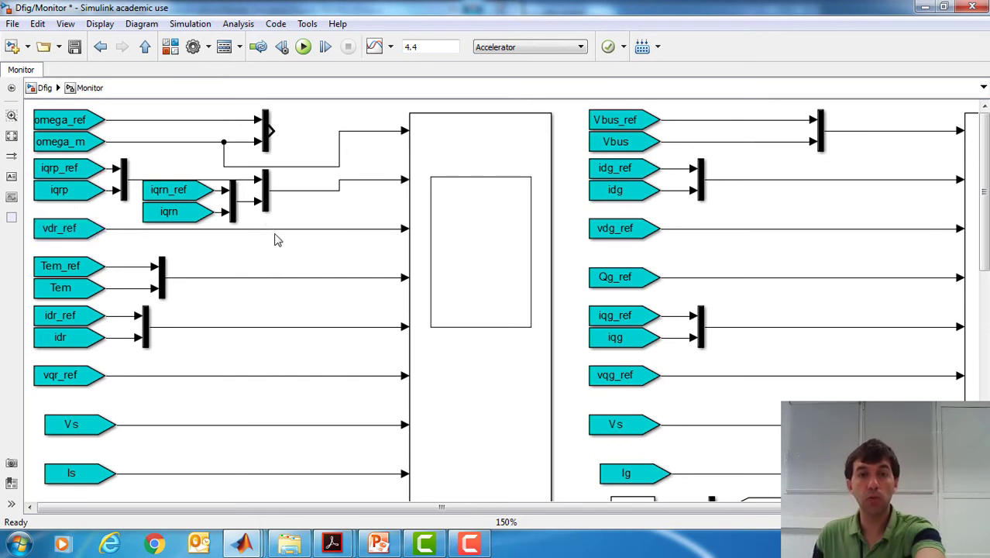
click(288, 229)
key(Delete)
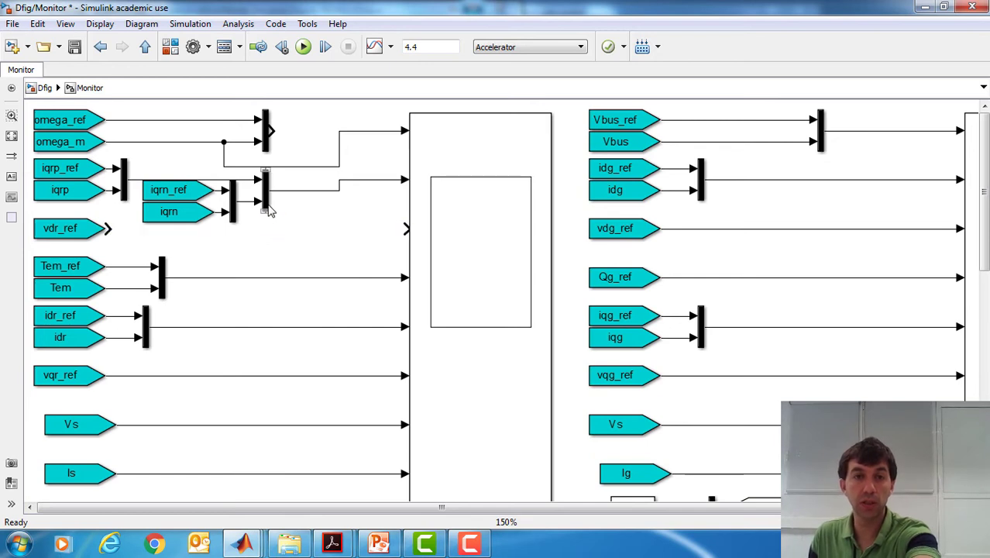
click(265, 208)
drag(267, 209, 110, 228)
click(325, 233)
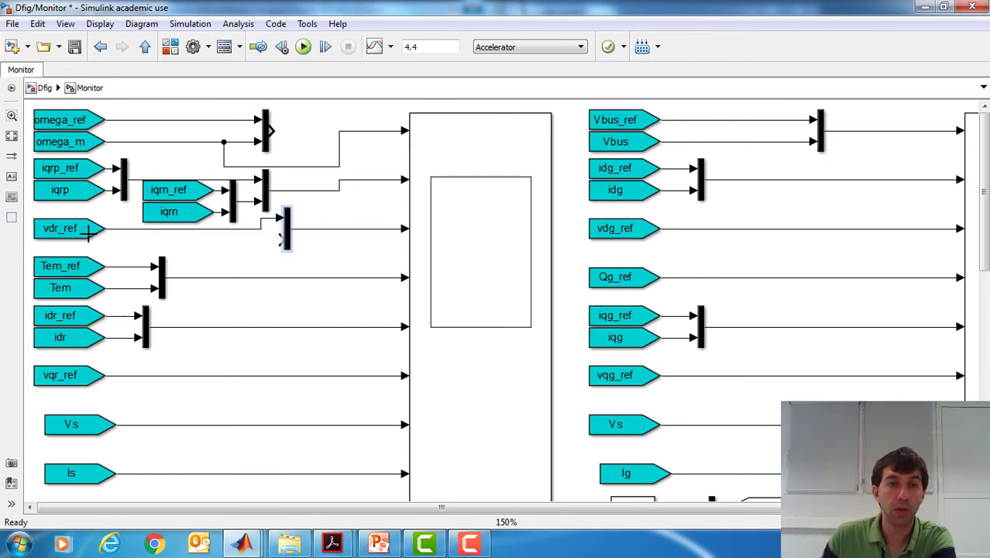
drag(285, 242, 285, 256)
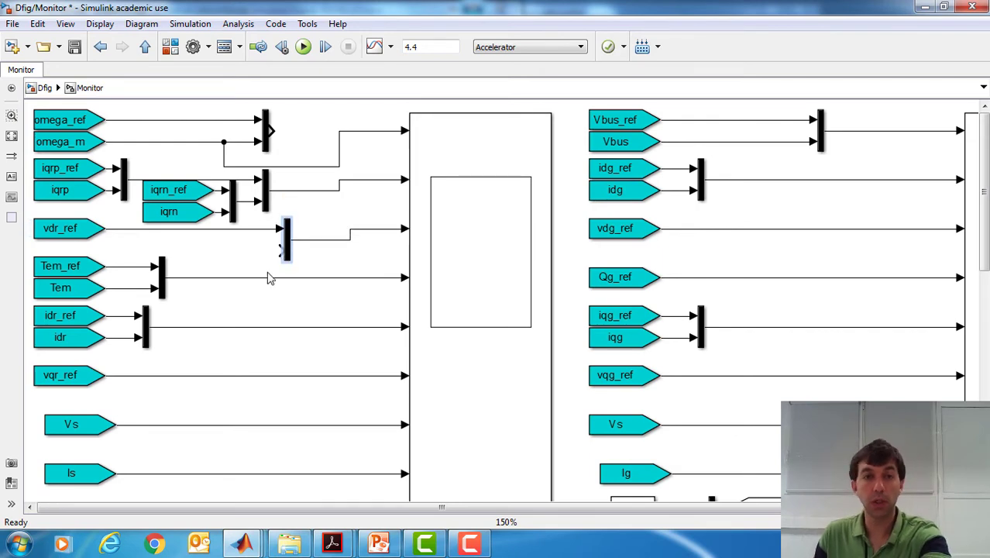
Retag the vdr_ref From block as vdrp_ref.
double_click(78, 234)
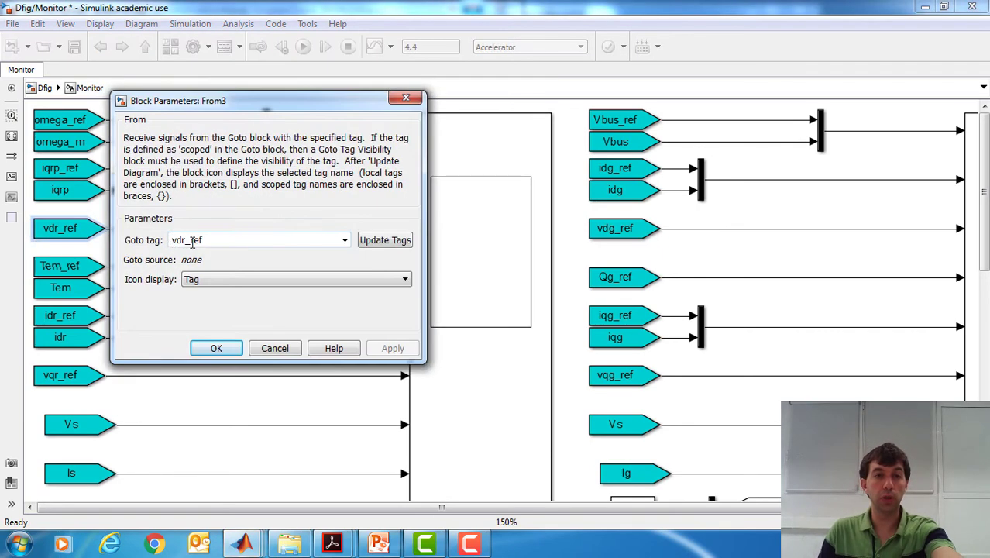
double_click(189, 242)
click(189, 242)
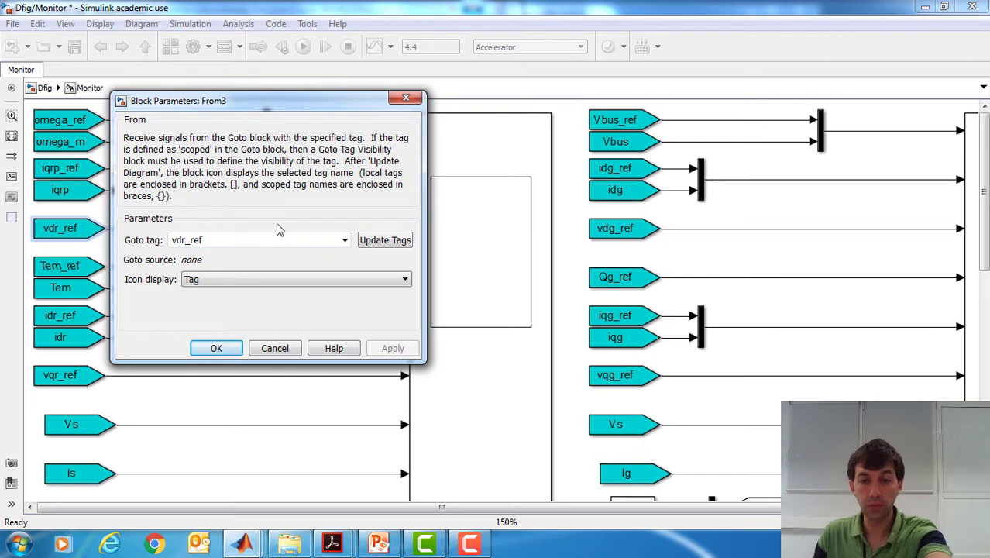
text(p)
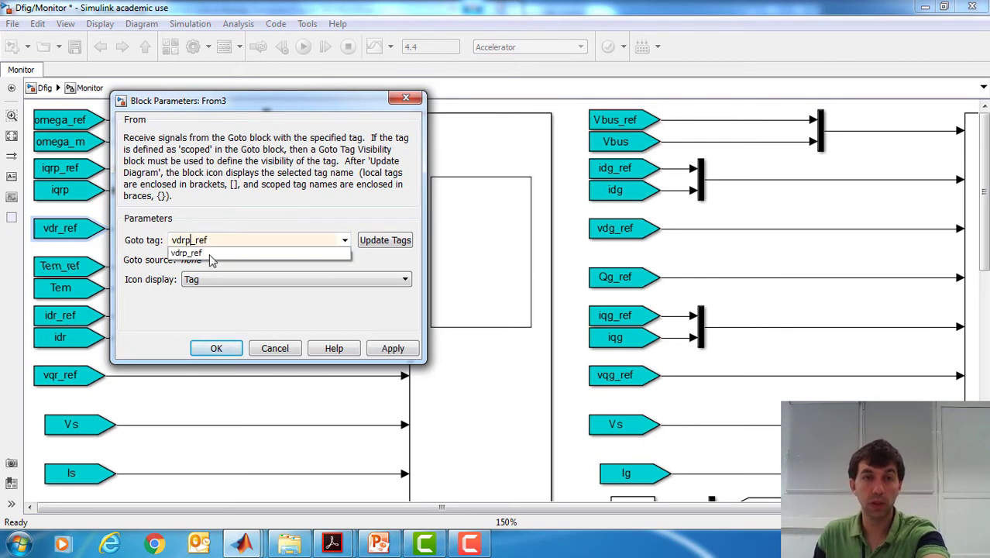
click(217, 347)
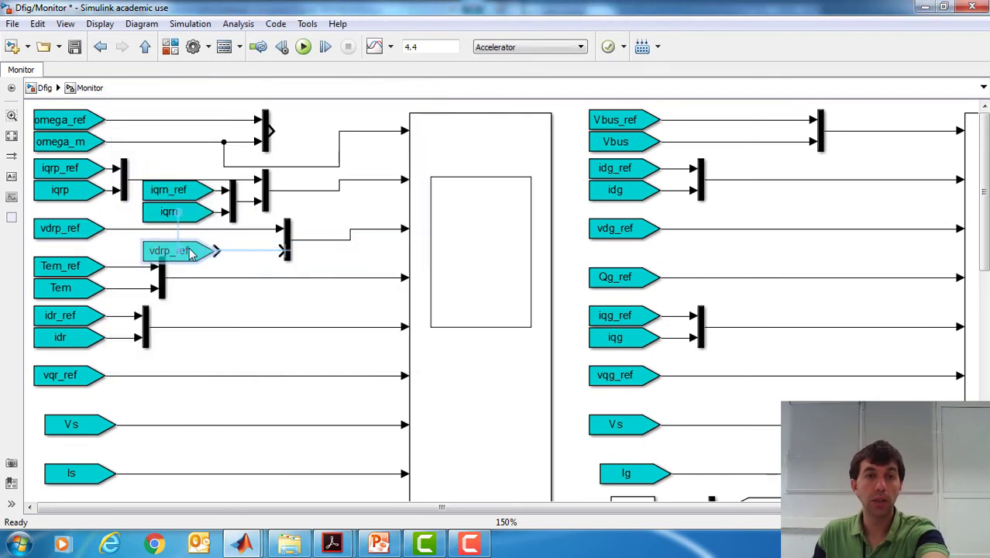
Copy vdrp_ref into the mux's second input, retag it vdrn_ref, and align it.
drag(192, 254, 234, 252)
double_click(227, 246)
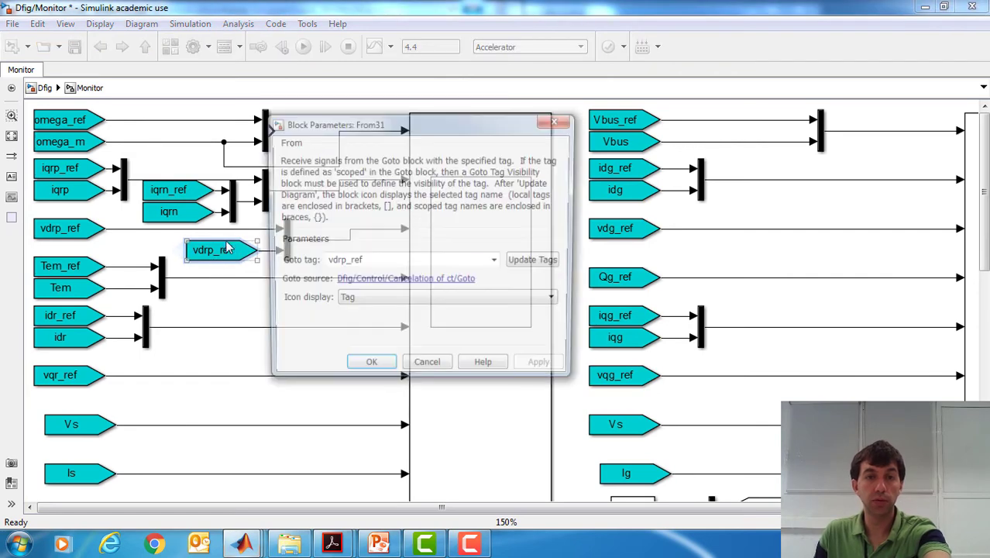
double_click(342, 261)
click(341, 260)
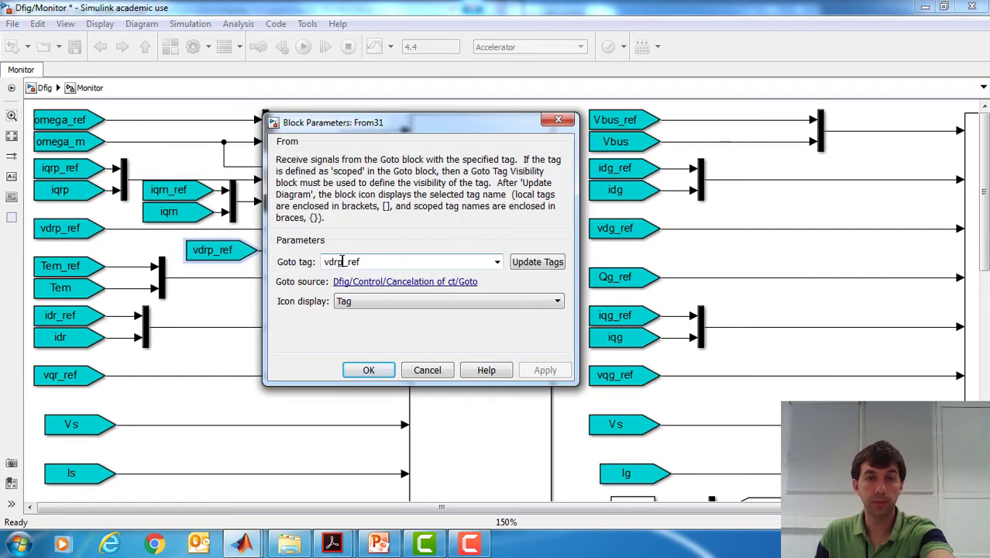
text(n)
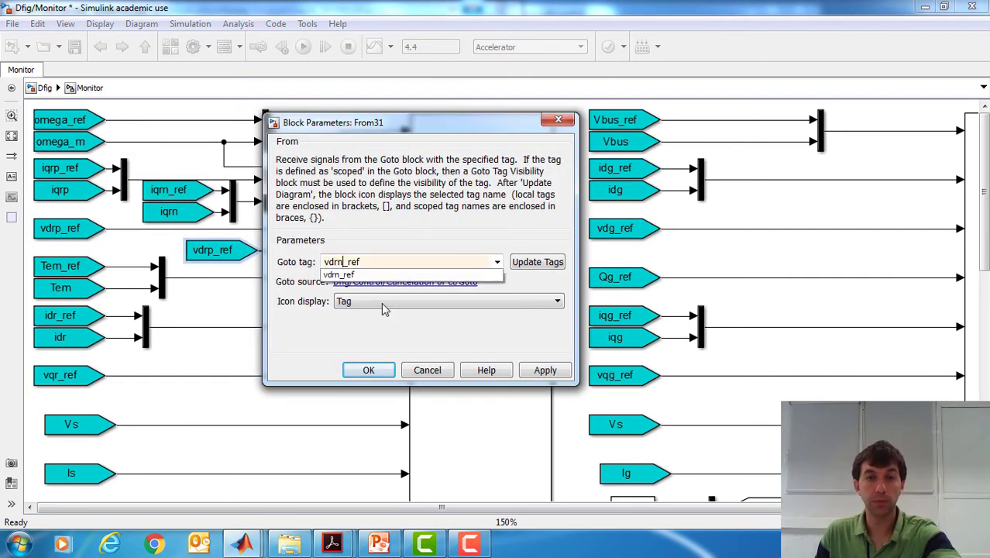
click(337, 279)
click(369, 370)
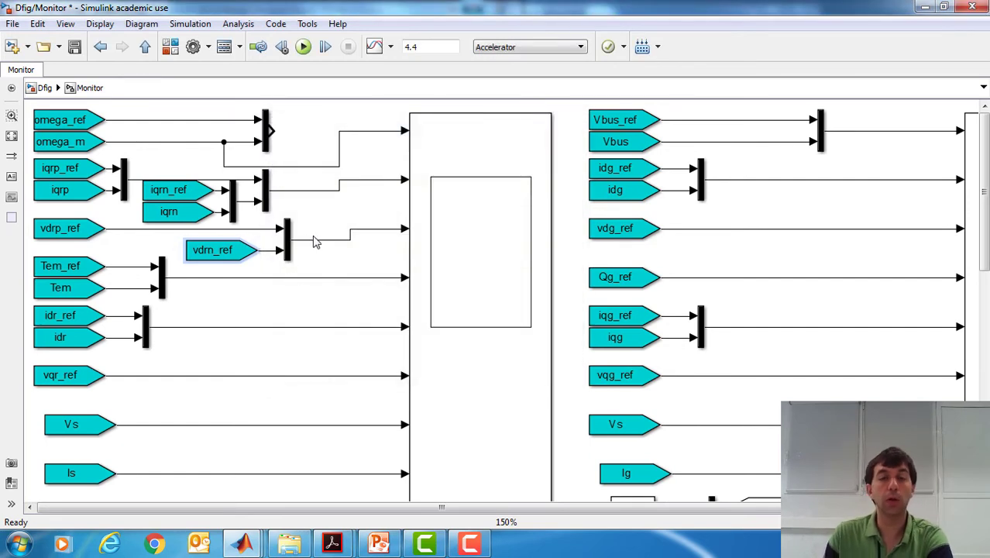
drag(211, 262, 200, 262)
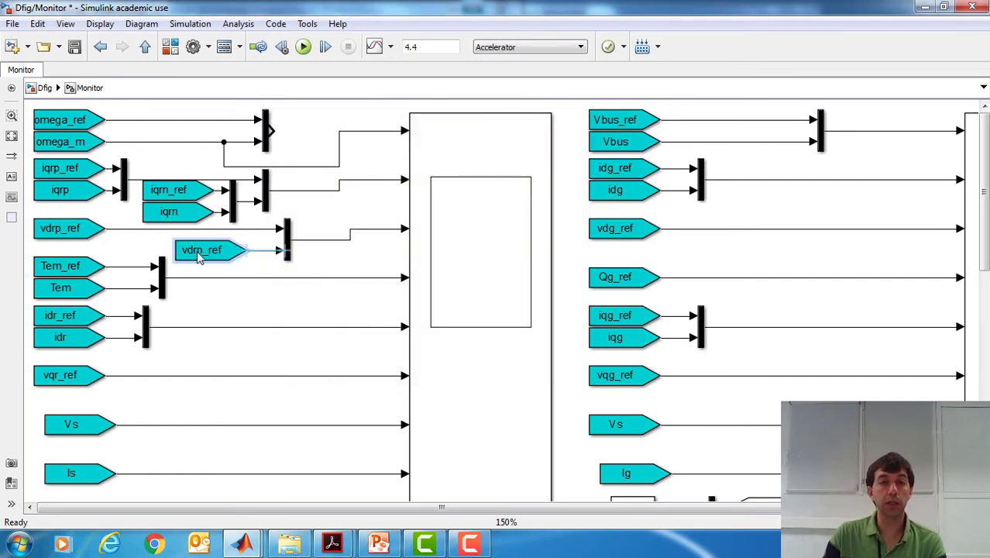
click(211, 330)
Delete the idr line, duplicate the idr_ref/idr/mux group, and combine both groups through a new mux.
click(217, 327)
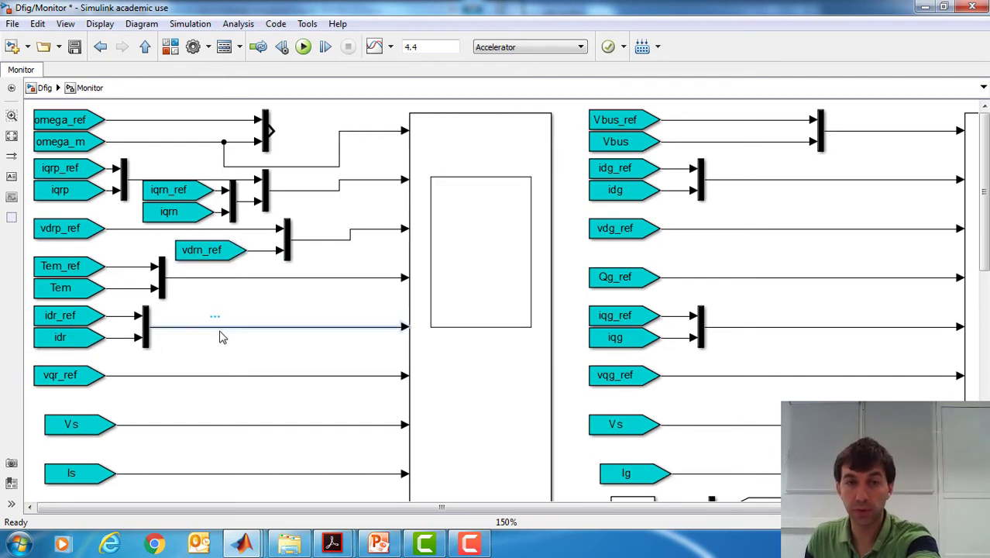
key(Delete)
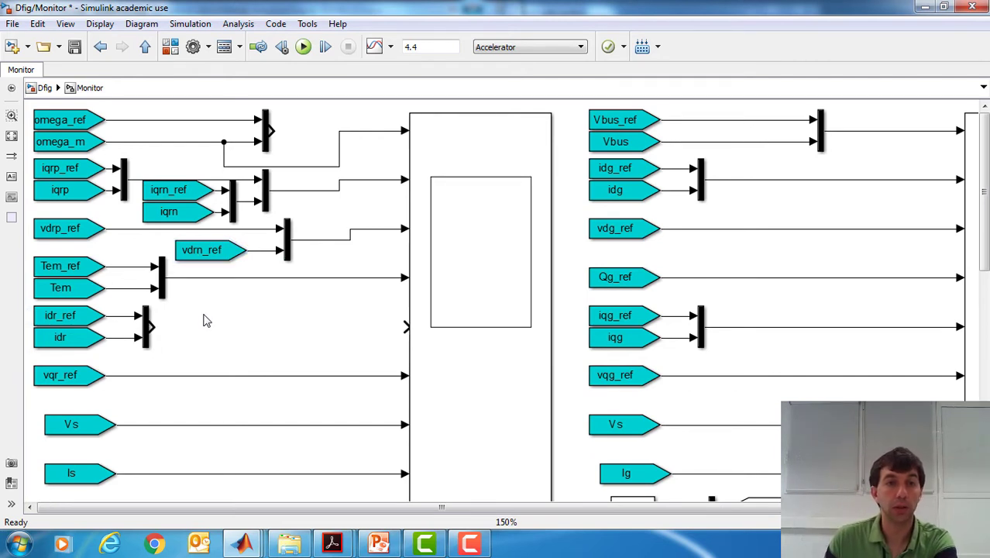
drag(178, 355, 29, 303)
drag(81, 323, 224, 346)
click(288, 350)
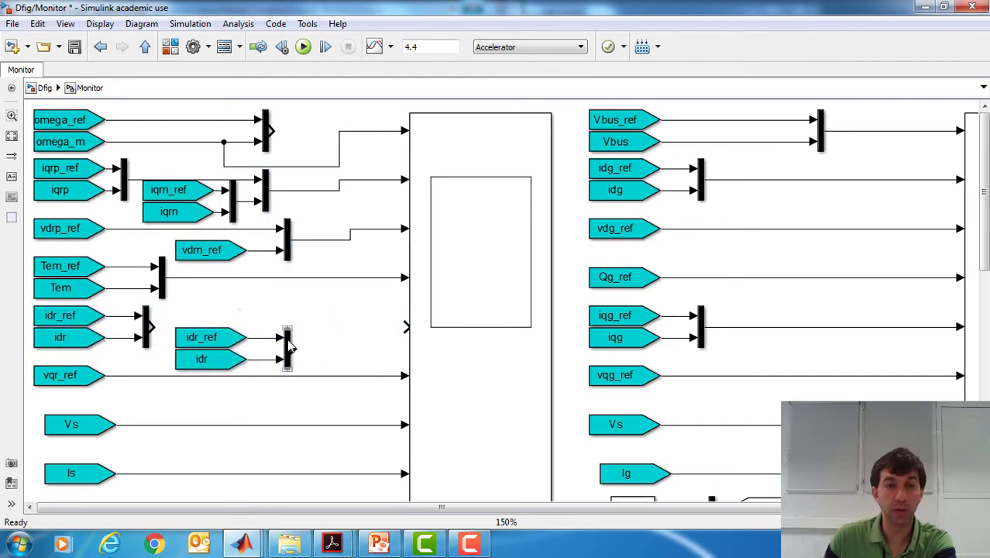
mouse_move(288, 347)
mouse_down()
mouse_move(351, 325)
mouse_move(279, 339)
mouse_move(309, 322)
mouse_move(323, 350)
mouse_move(286, 348)
mouse_up()
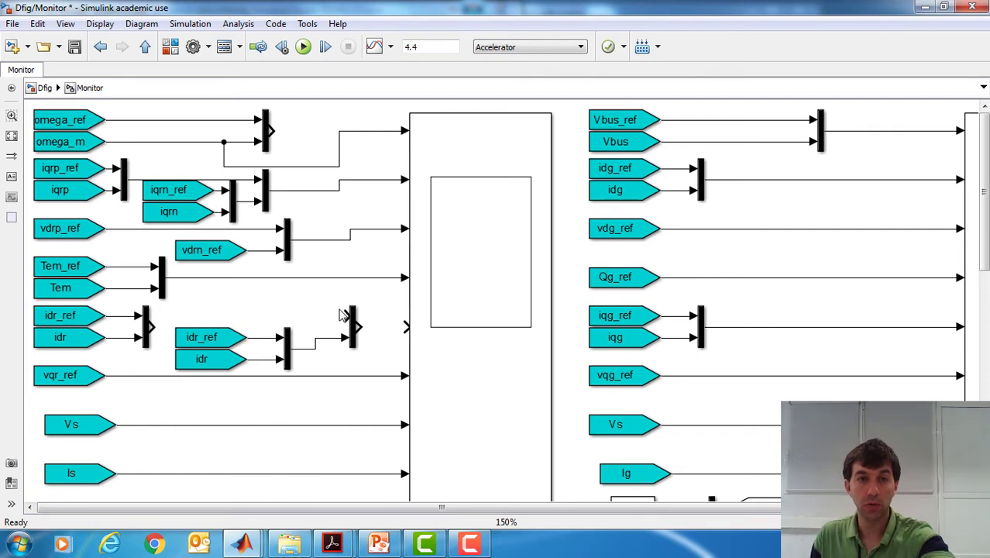
drag(341, 315, 149, 325)
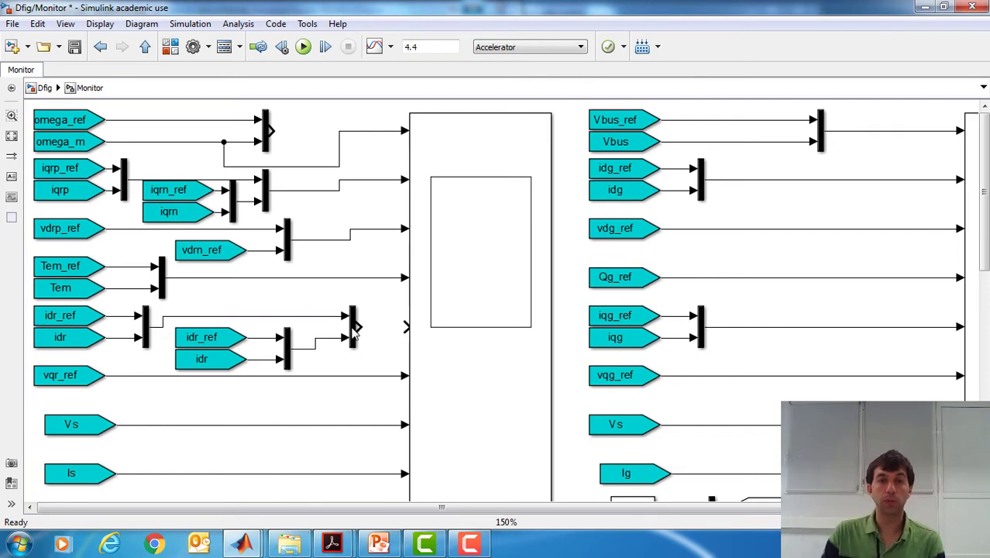
Retag the copied idr_ref block as idrn_ref.
double_click(221, 341)
double_click(328, 350)
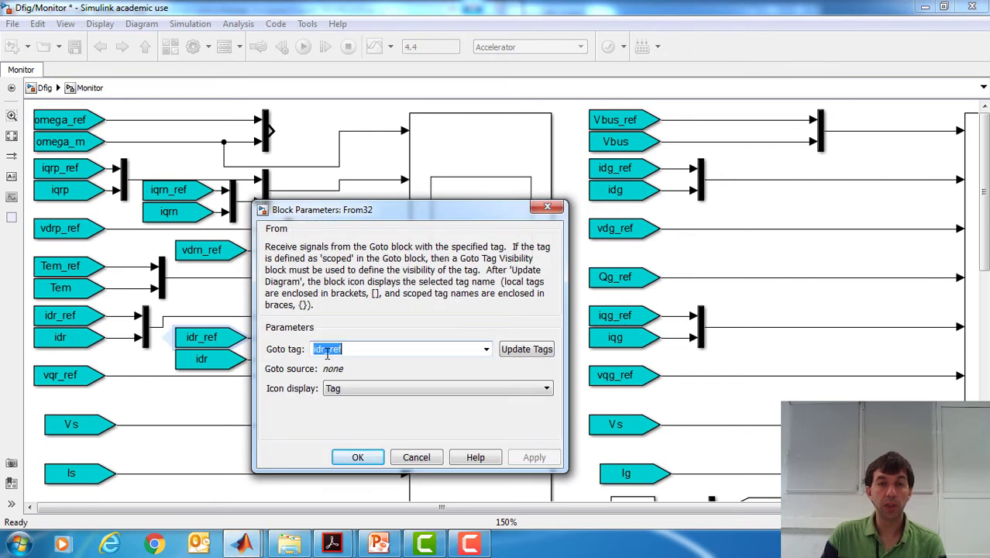
click(328, 350)
text(n)
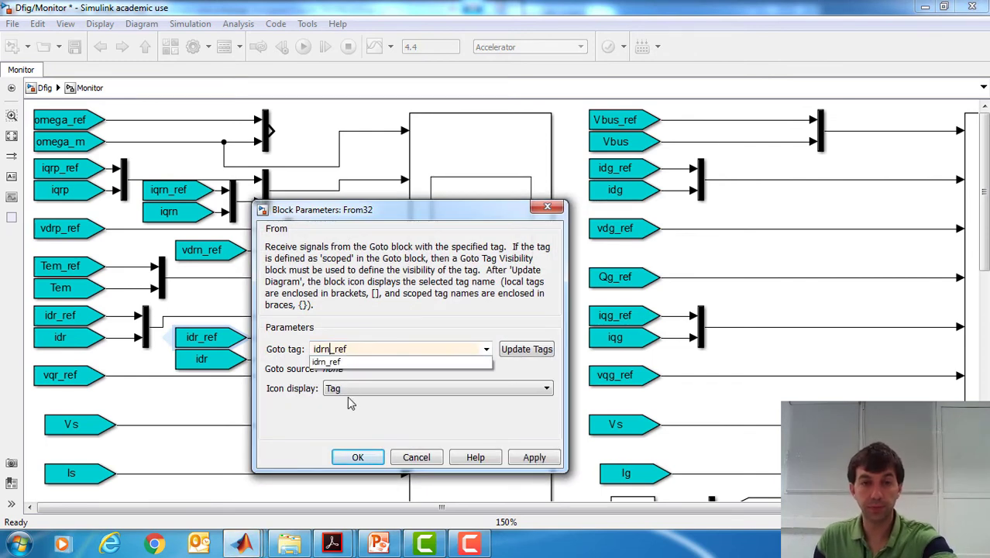
click(341, 362)
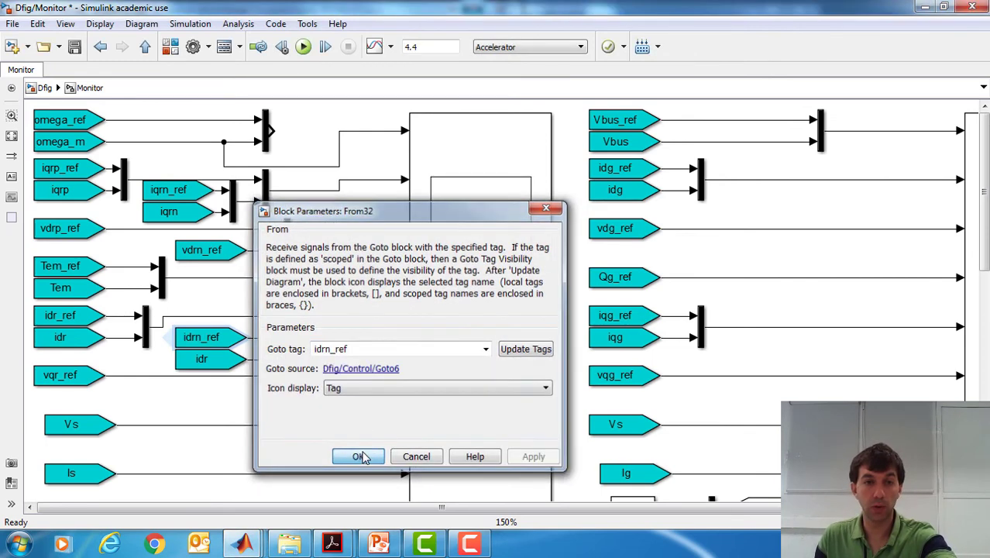
click(355, 456)
Retag the copied idr block as idrn, correcting a mistaken idrn_ref entry.
double_click(217, 359)
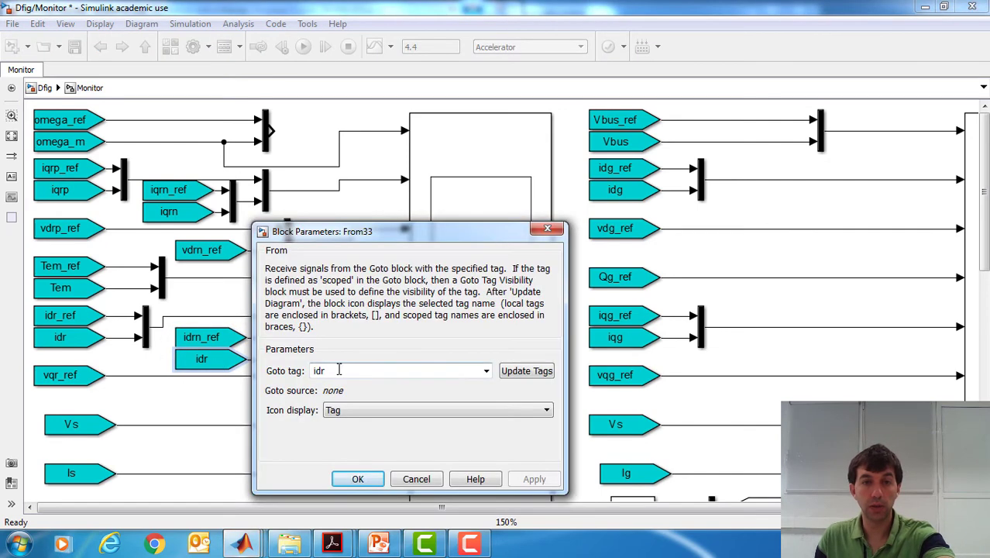
click(338, 370)
text(n)
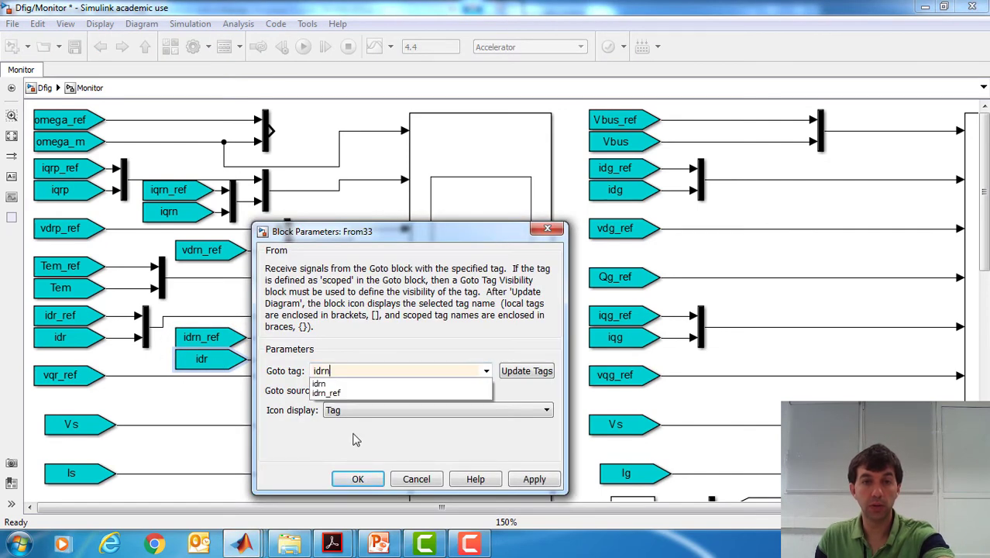
click(338, 394)
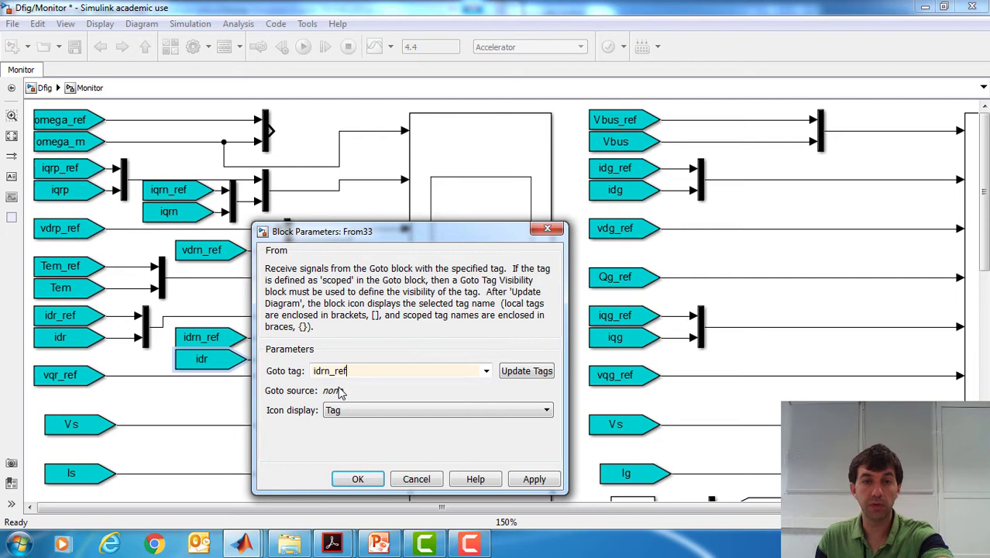
double_click(385, 371)
click(390, 373)
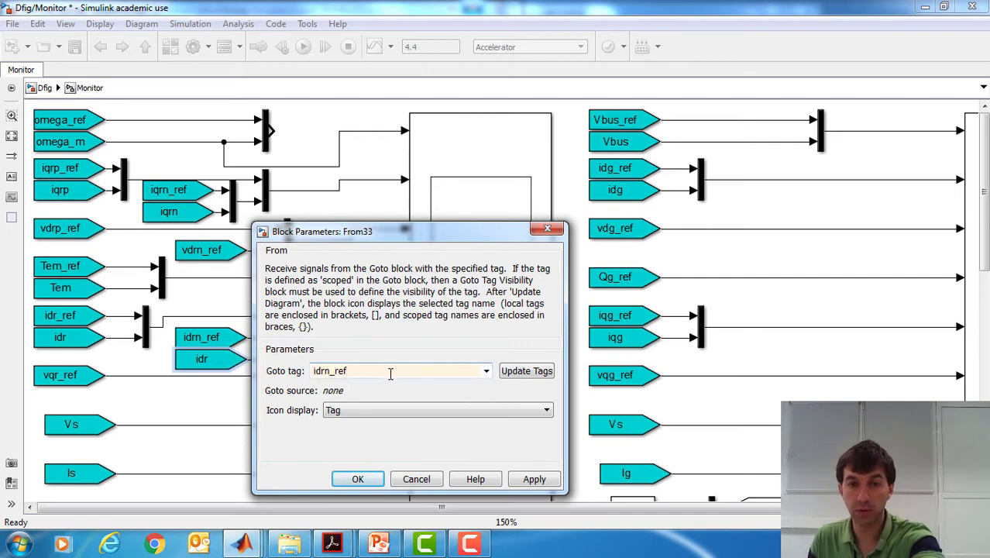
key(BackSpace)
key(BackSpace)
key(BackSpace)
key(BackSpace)
key(BackSpace)
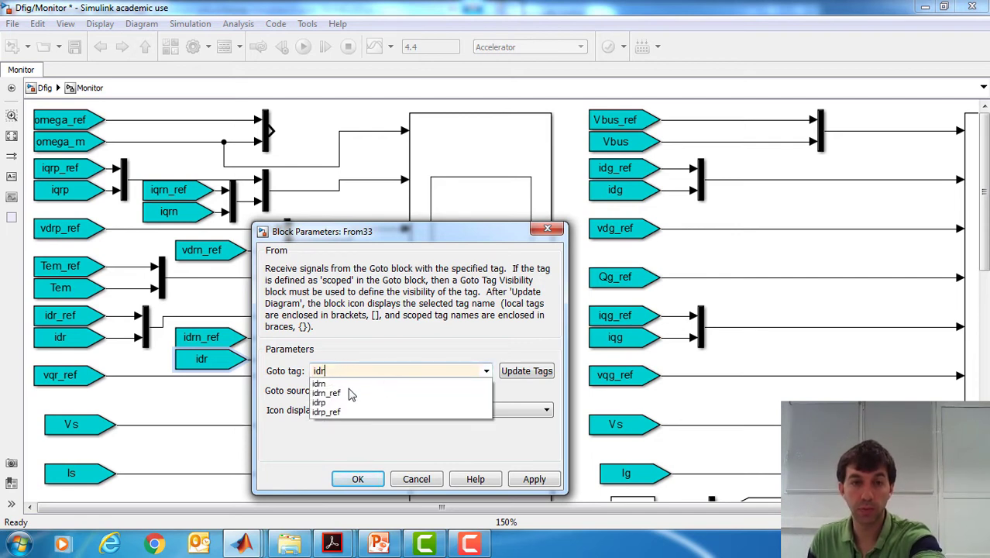
key(Down)
click(329, 384)
click(357, 478)
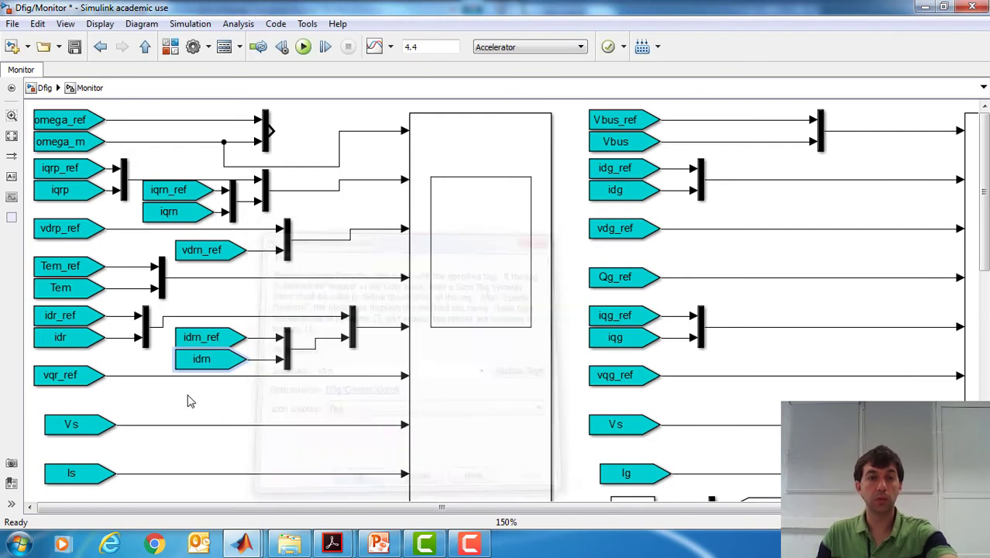
Retag the original idr_ref and idr blocks as idrp_ref and idrp.
click(74, 323)
double_click(74, 322)
double_click(186, 327)
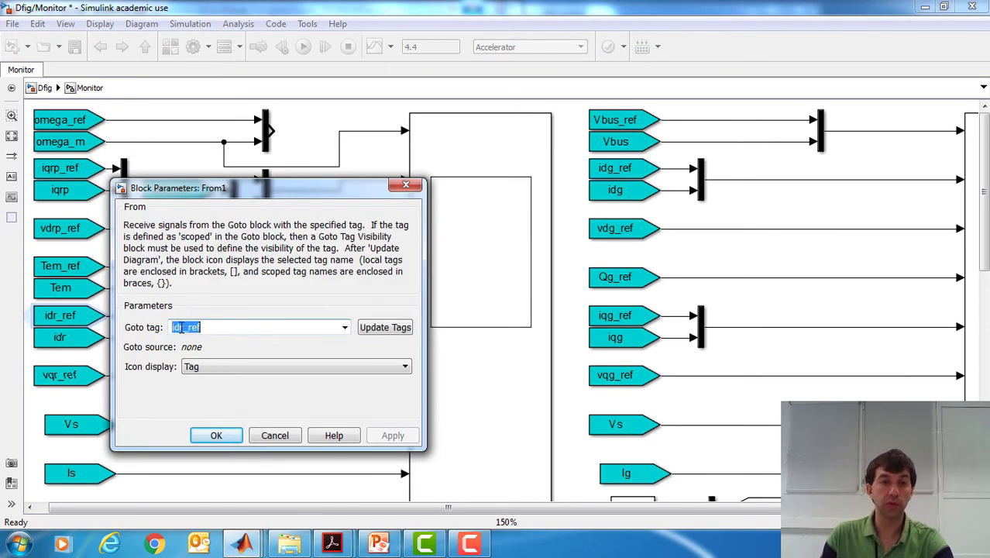
click(186, 327)
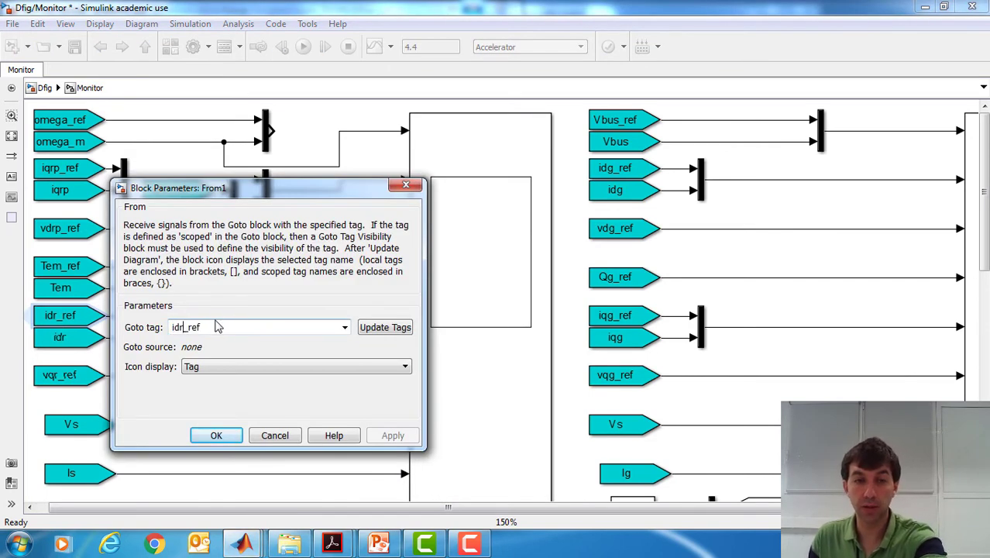
text(p)
click(192, 338)
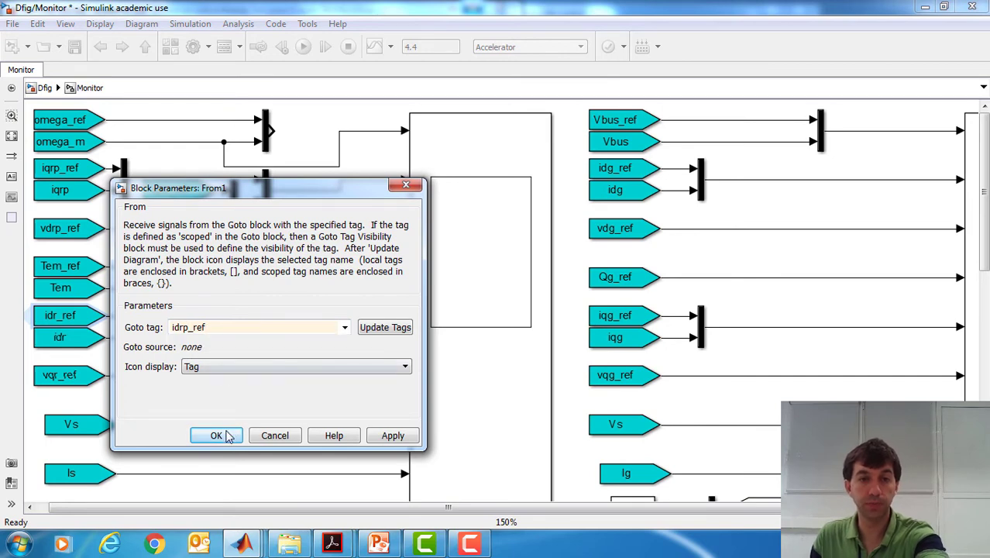
click(216, 436)
double_click(74, 337)
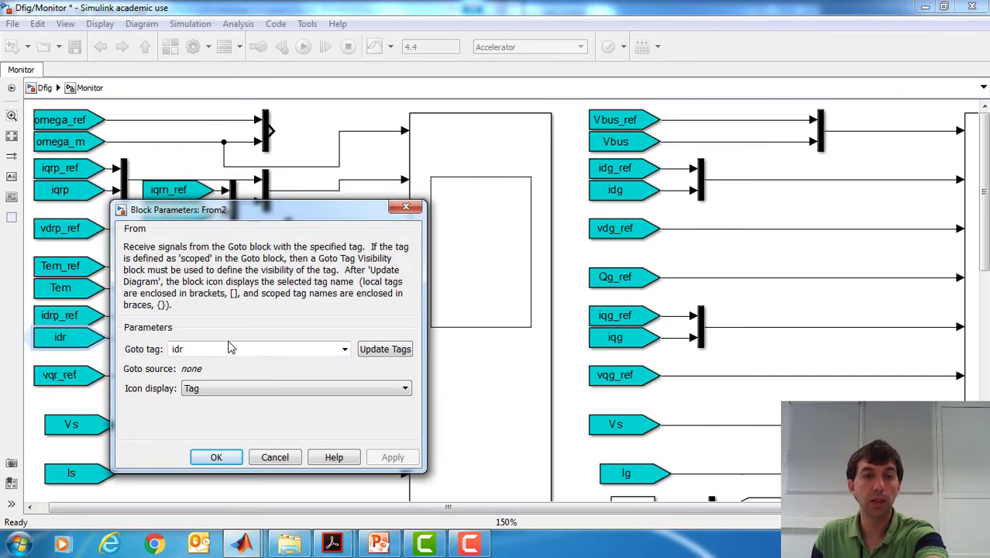
double_click(229, 348)
text(p)
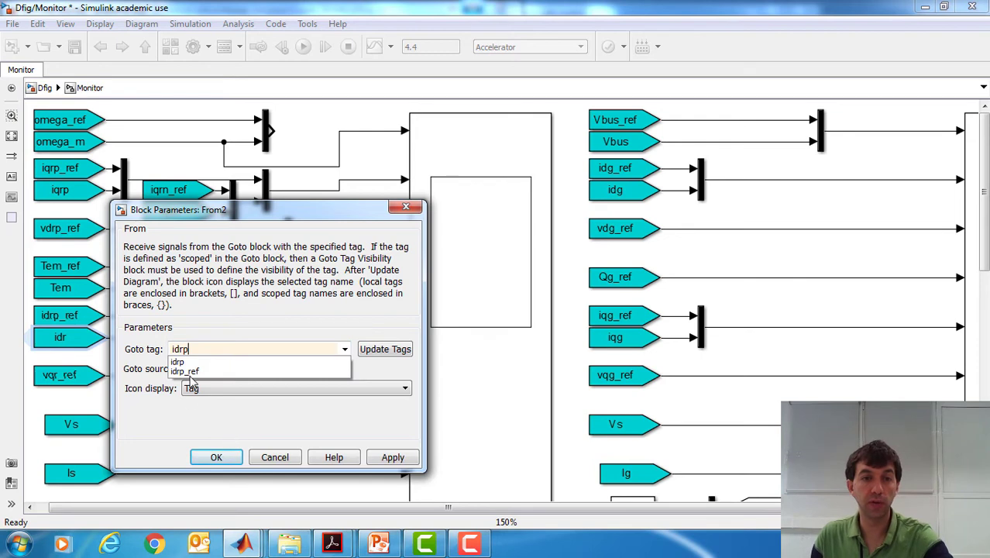
click(216, 457)
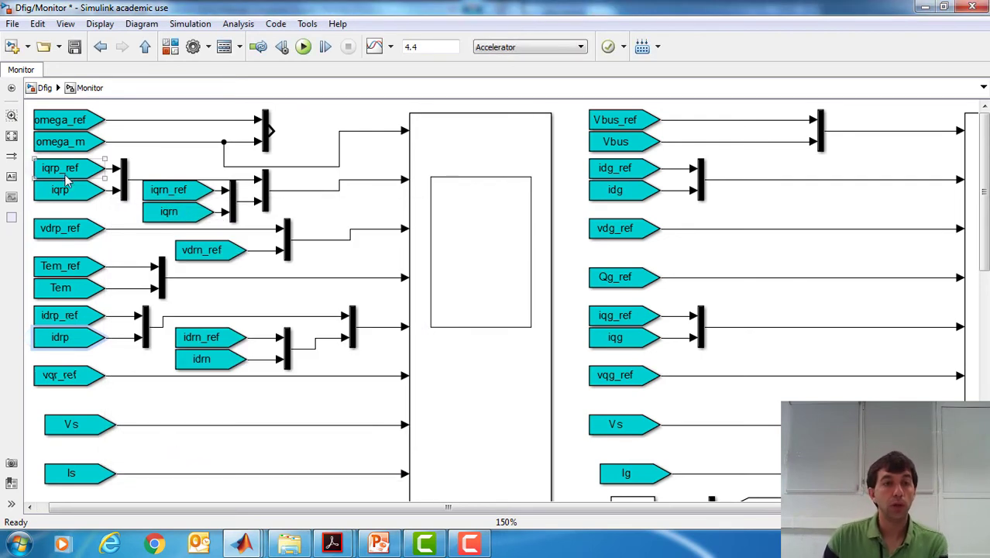
Check the renamed iqrn_ref, idrp_ref, idrp, idrn_ref and idrn blocks.
click(158, 194)
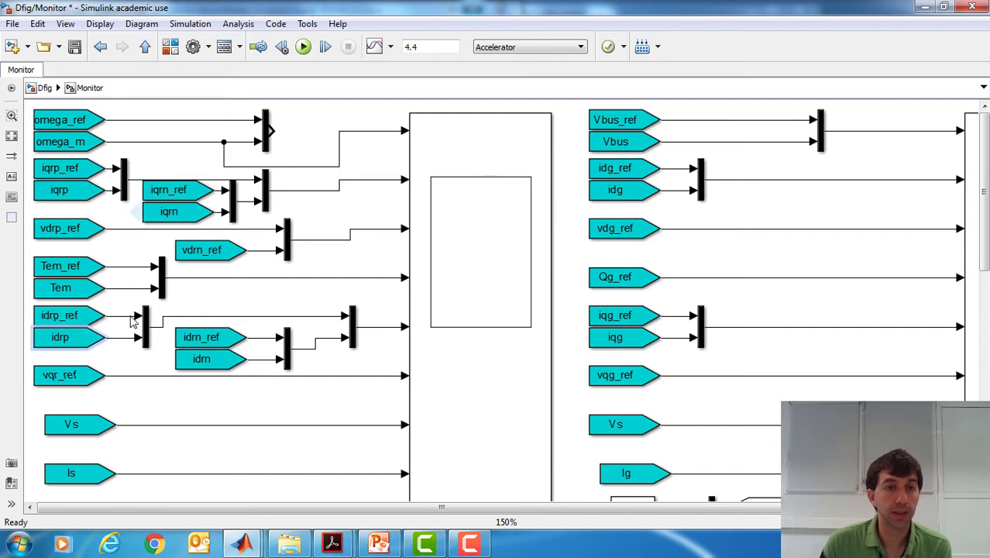
click(85, 322)
click(81, 340)
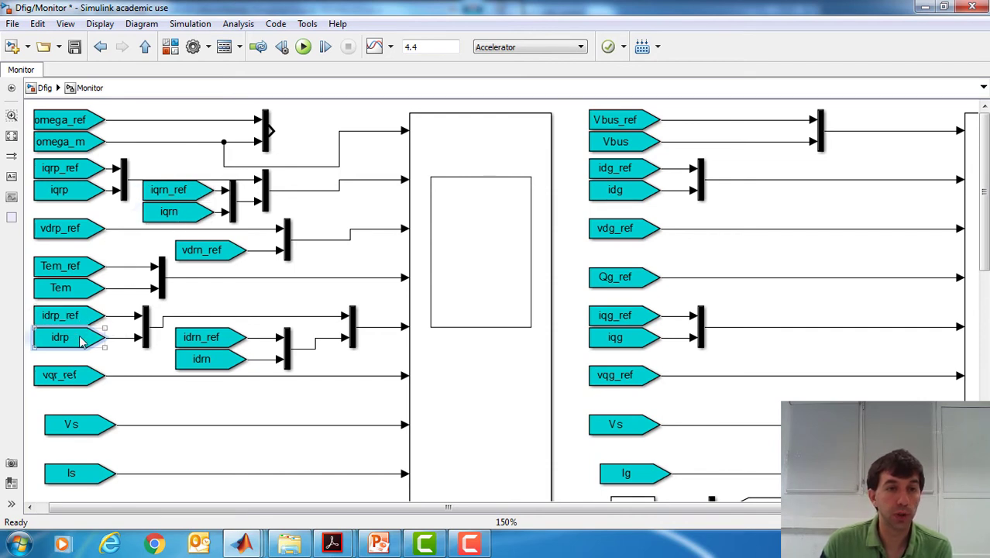
click(194, 341)
click(195, 360)
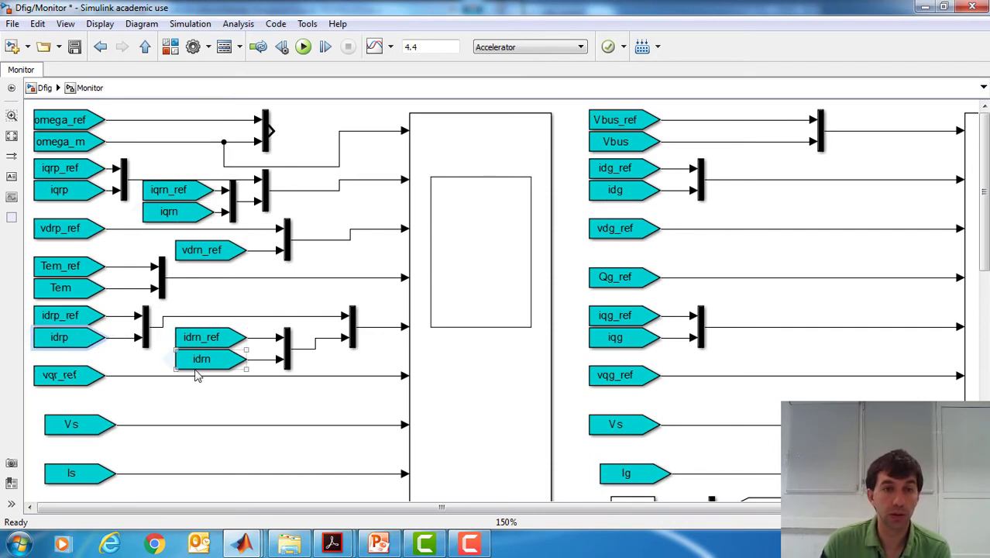
click(166, 364)
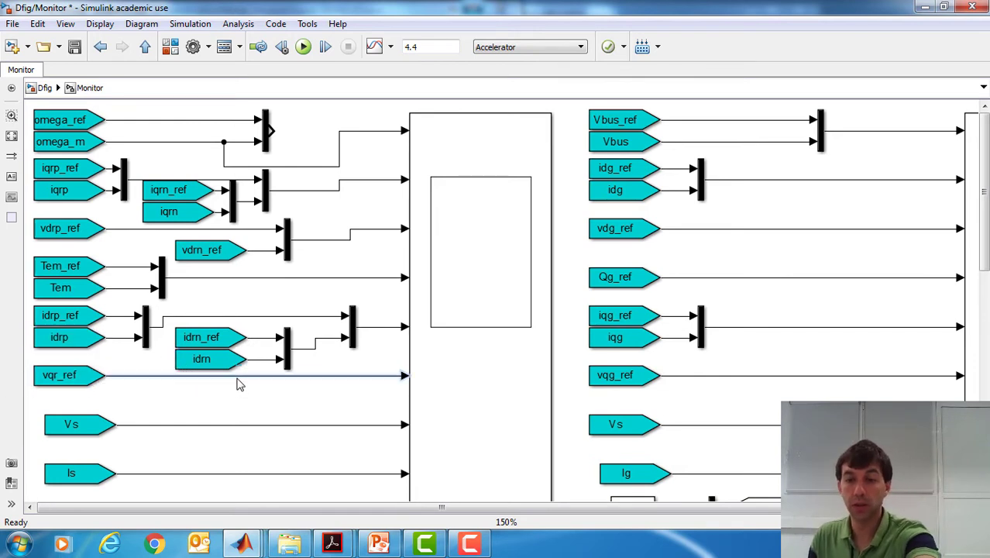
Replace the vqr_ref line with a mux into the monitor, fed by a pasted vqr_ref copy.
click(238, 380)
key(Delete)
mouse_move(350, 327)
mouse_down()
mouse_move(370, 387)
mouse_move(354, 396)
mouse_move(109, 365)
mouse_move(103, 376)
mouse_up()
click(387, 377)
key(ctrl+c)
key(ctrl+v)
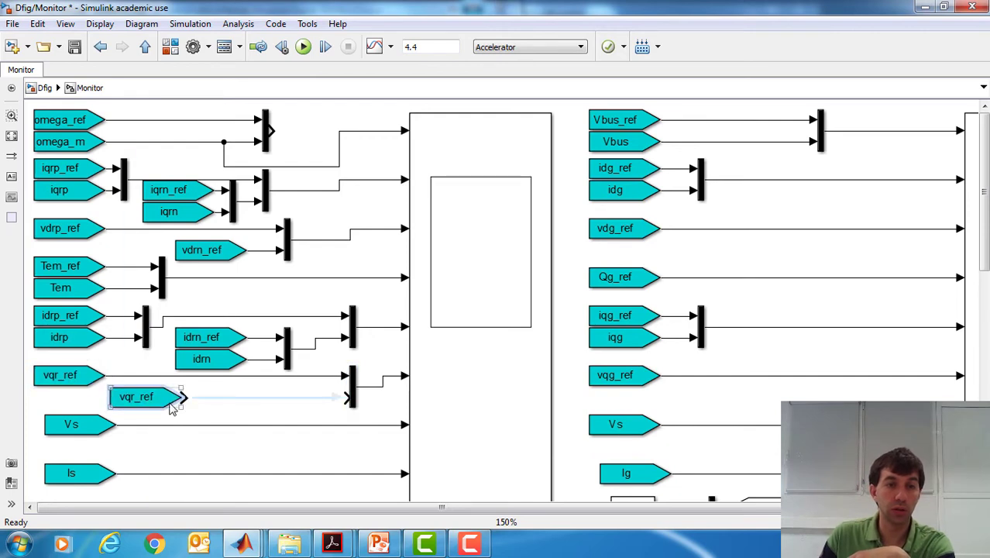
drag(178, 398, 343, 398)
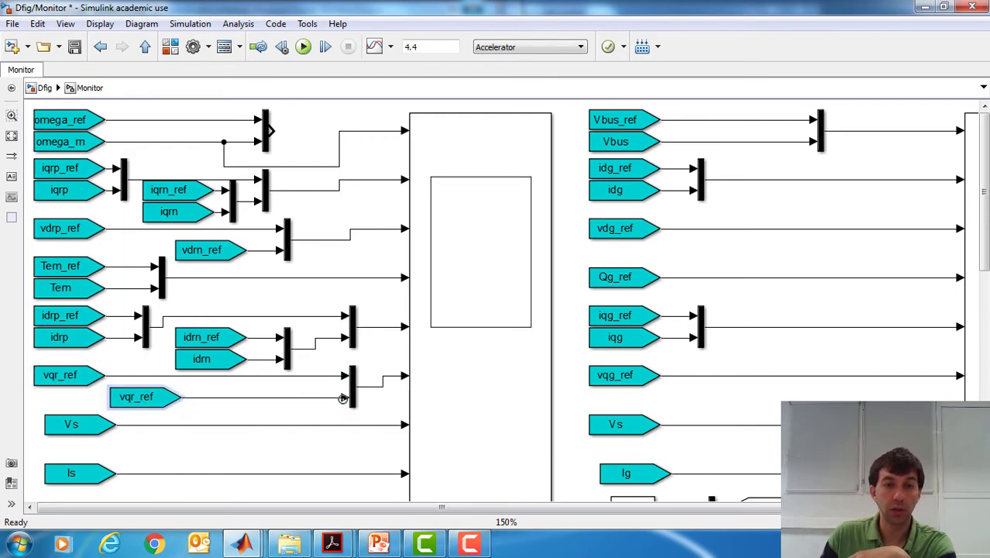
Retag the original vqr_ref From block as vqrp_ref.
double_click(86, 375)
double_click(184, 387)
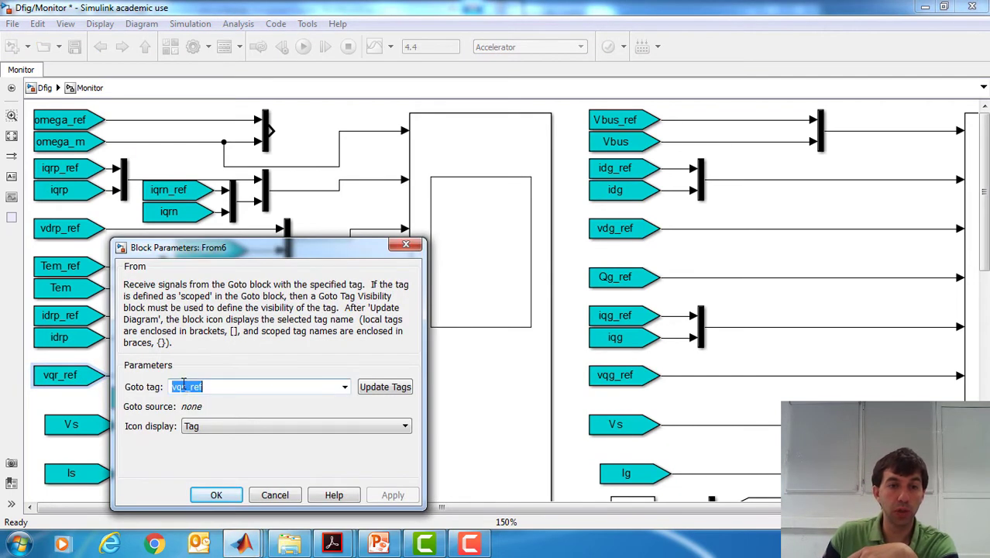
click(199, 385)
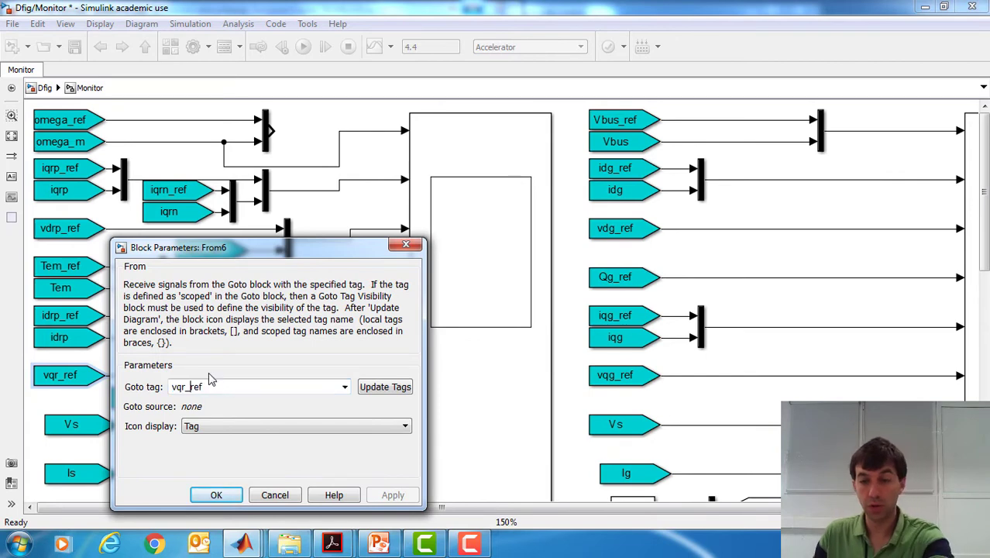
text(p)
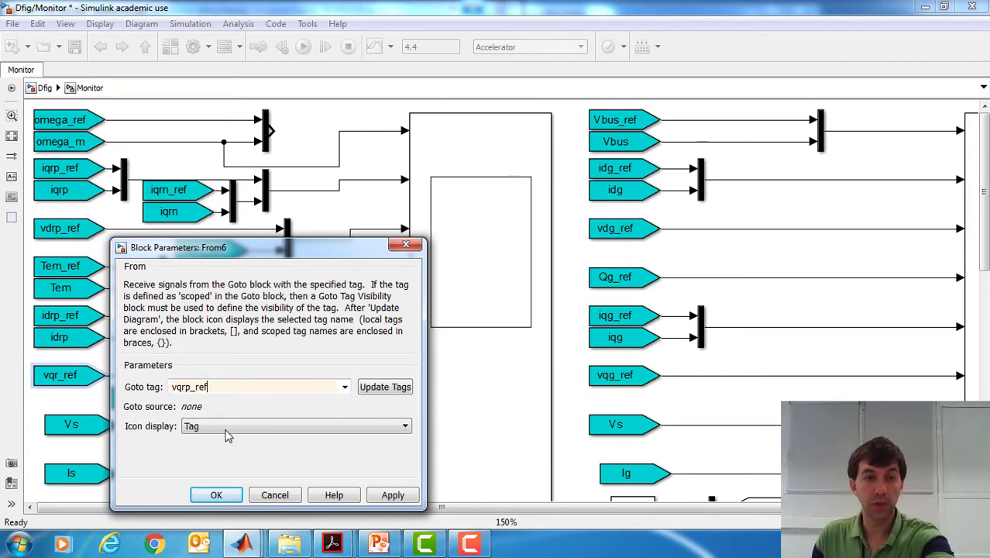
click(218, 494)
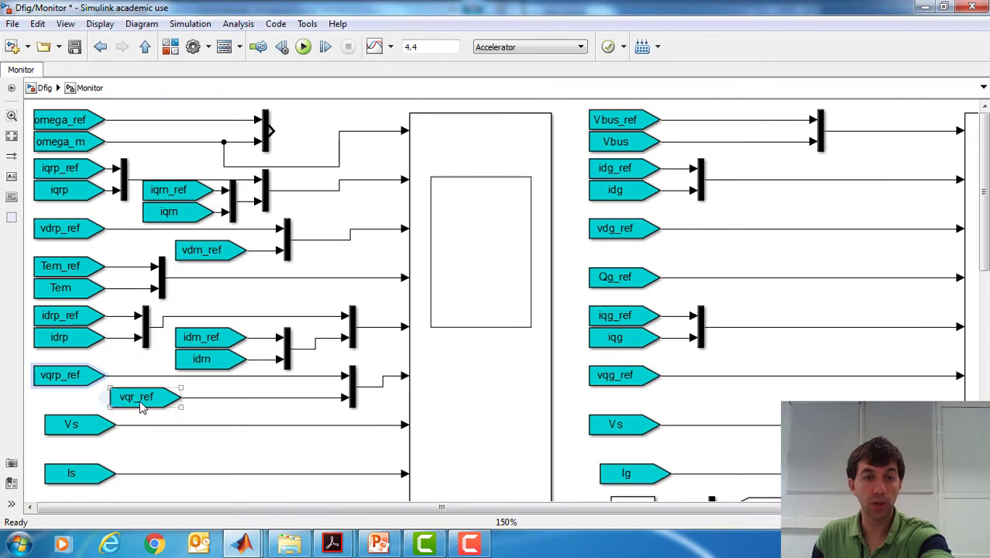
Retag the copied vqr_ref block as vqrn_ref and return to the top-level Dfig model.
double_click(147, 397)
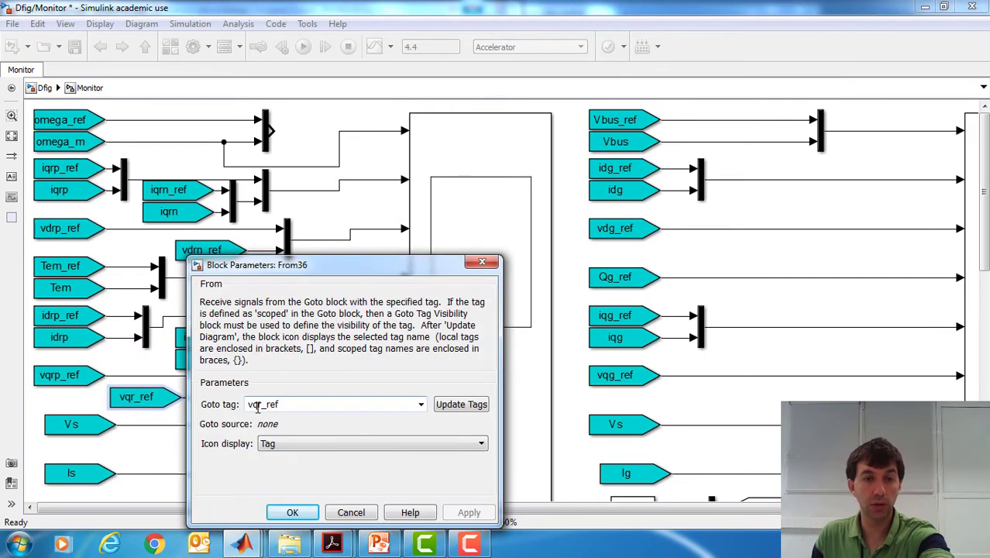
click(259, 404)
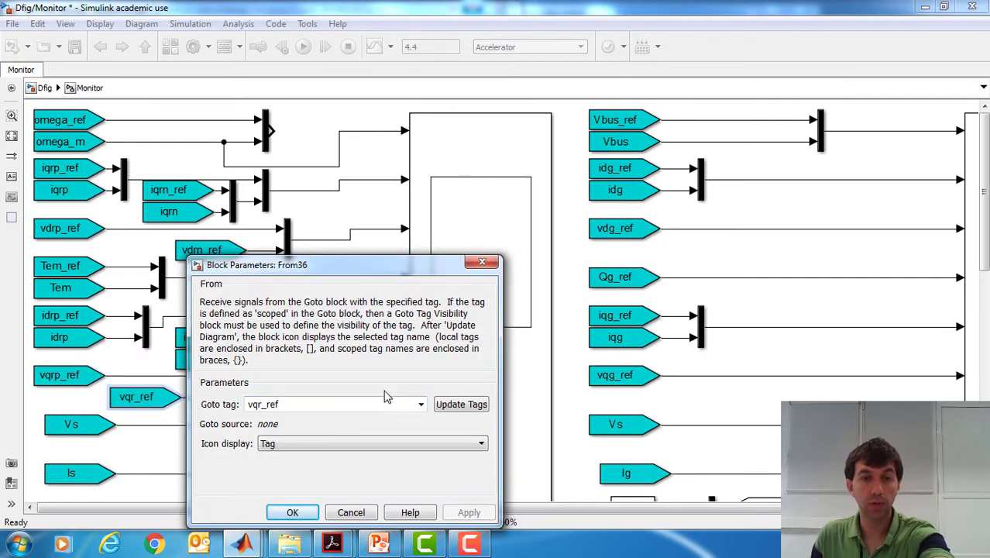
text(n)
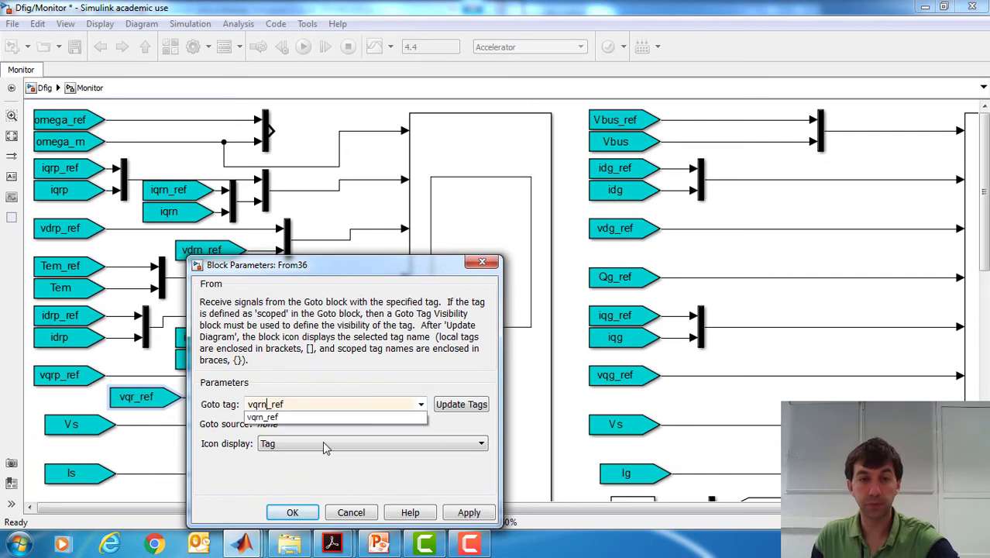
click(263, 416)
click(293, 512)
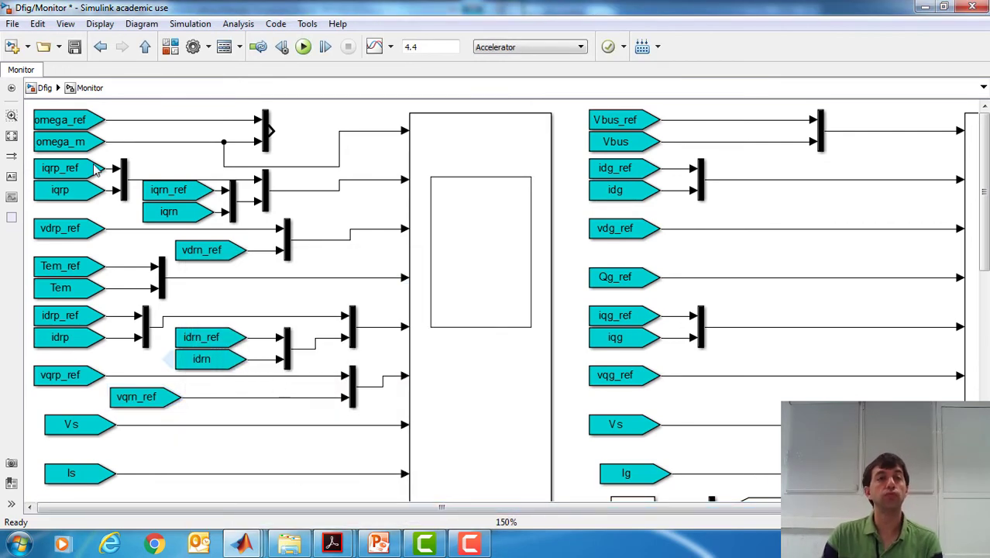
click(45, 87)
Save the Dfig model, view the empty Rotor Side Control scope plots, and return to top level.
click(75, 47)
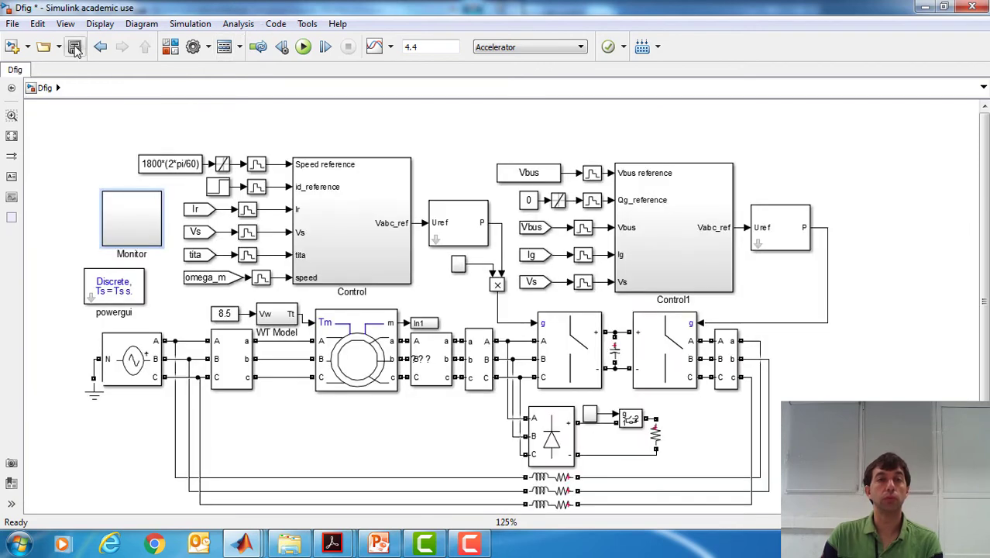
double_click(129, 231)
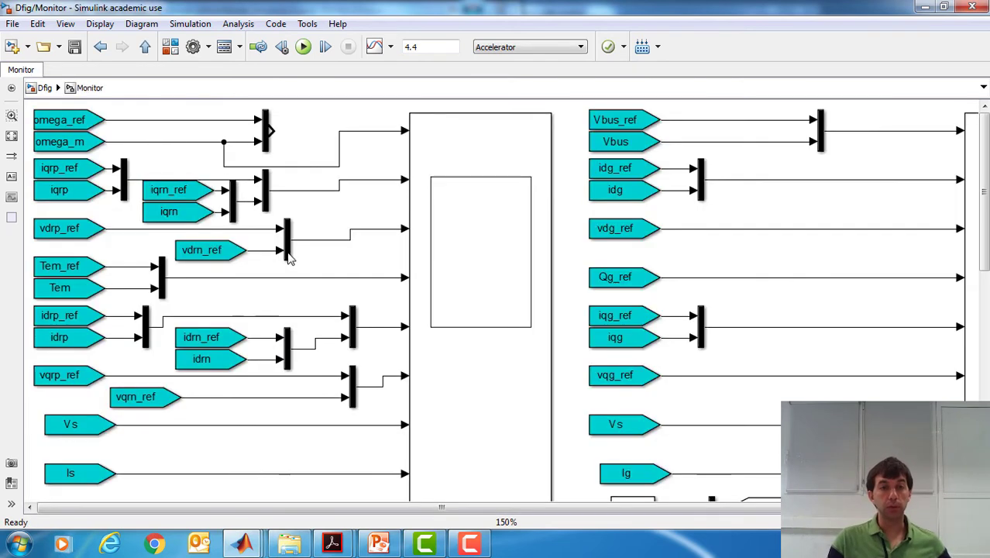
click(512, 269)
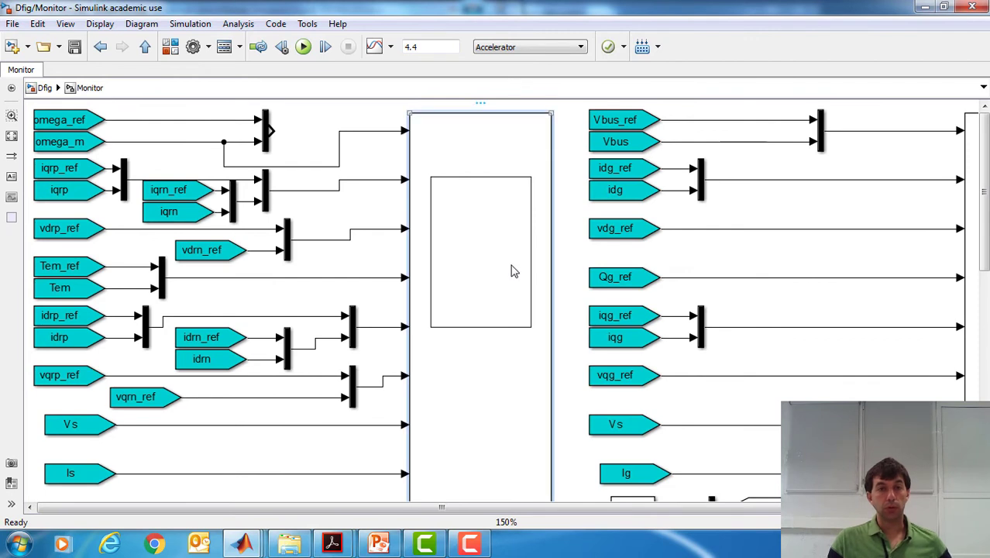
double_click(511, 271)
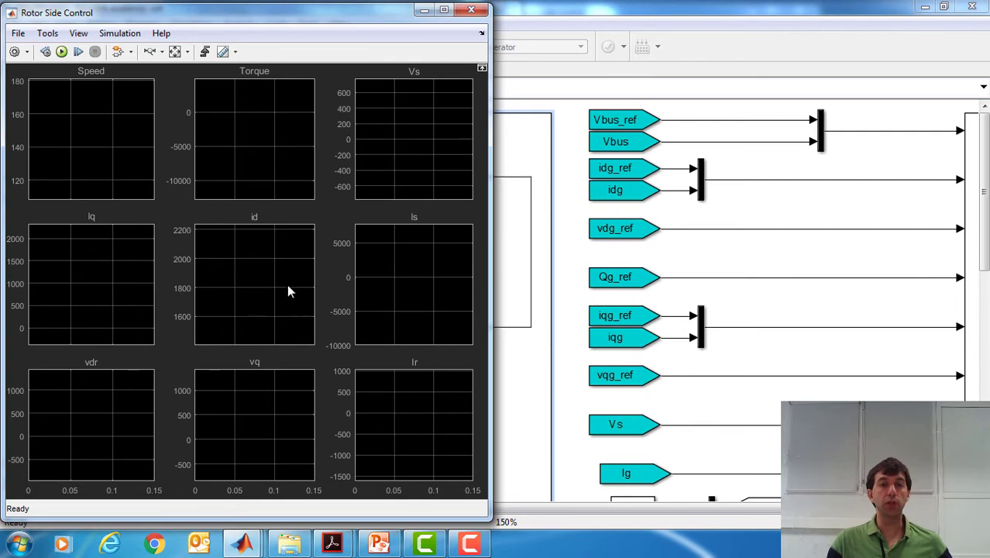
click(564, 181)
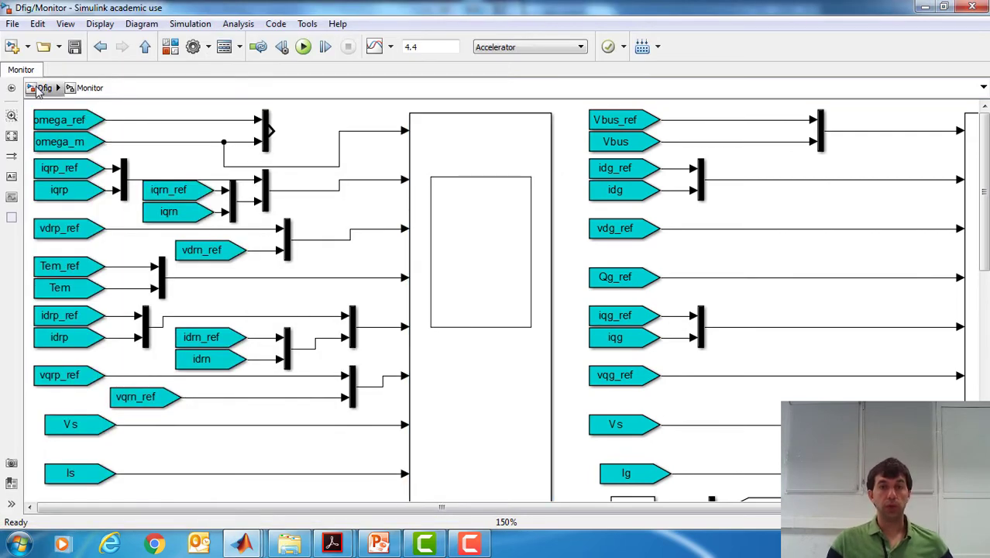
click(42, 88)
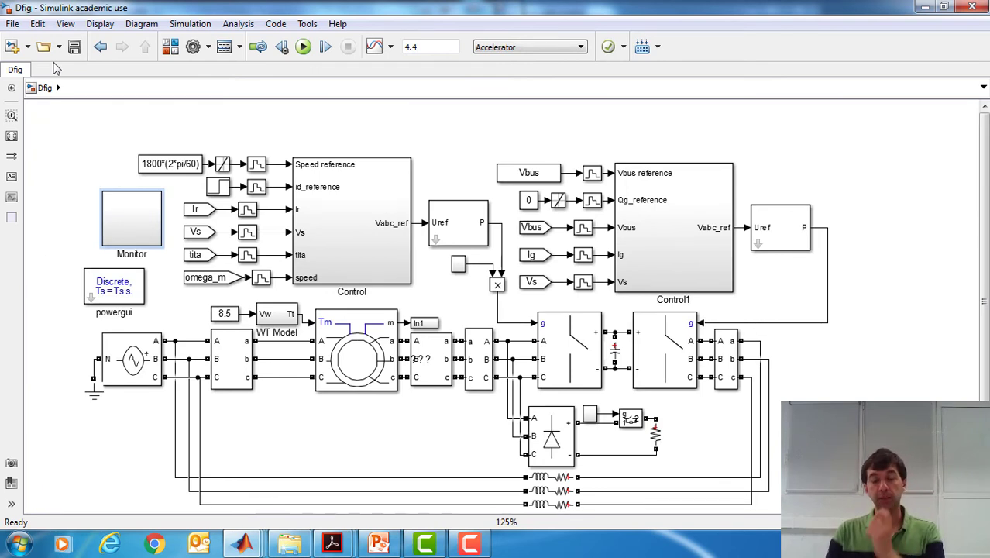
click(131, 358)
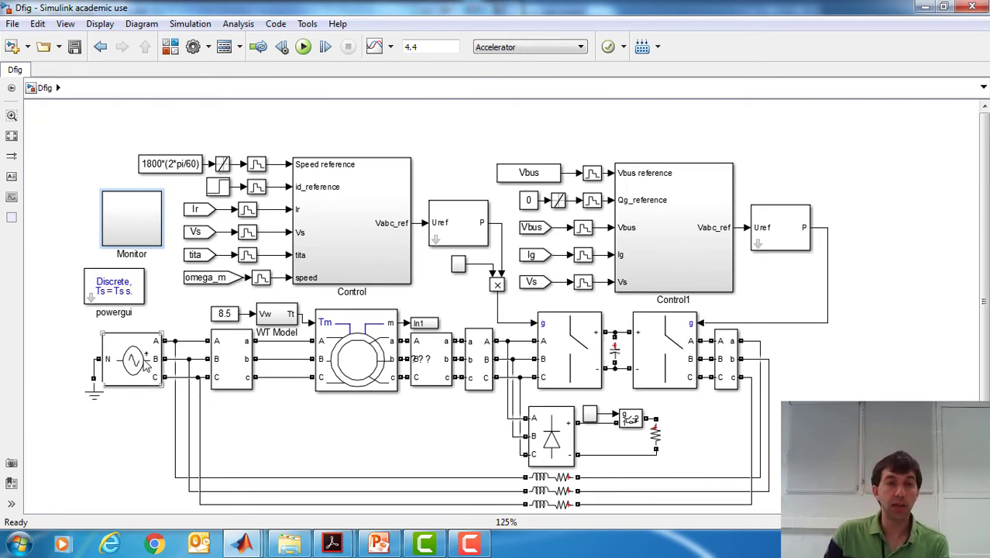
double_click(140, 363)
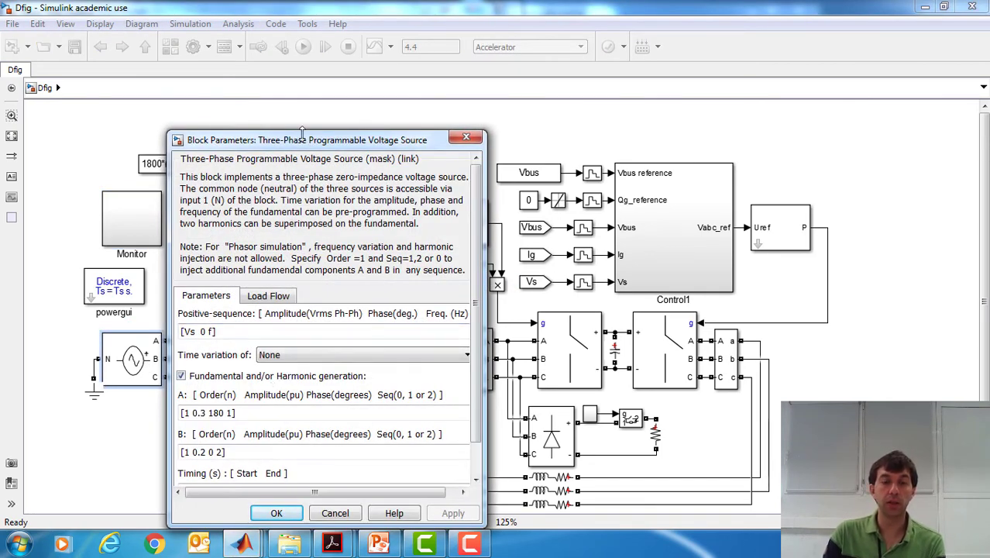
drag(302, 132, 304, 79)
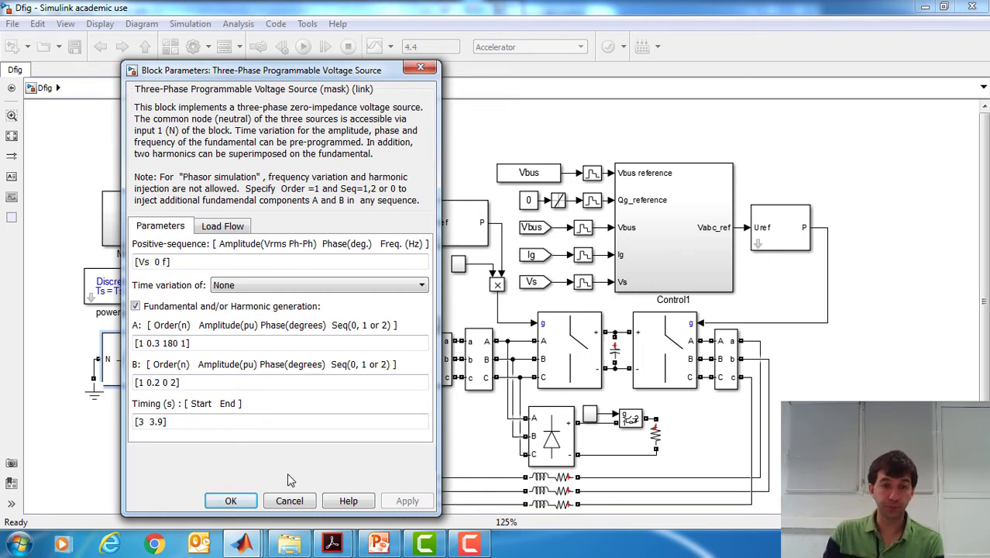
click(231, 500)
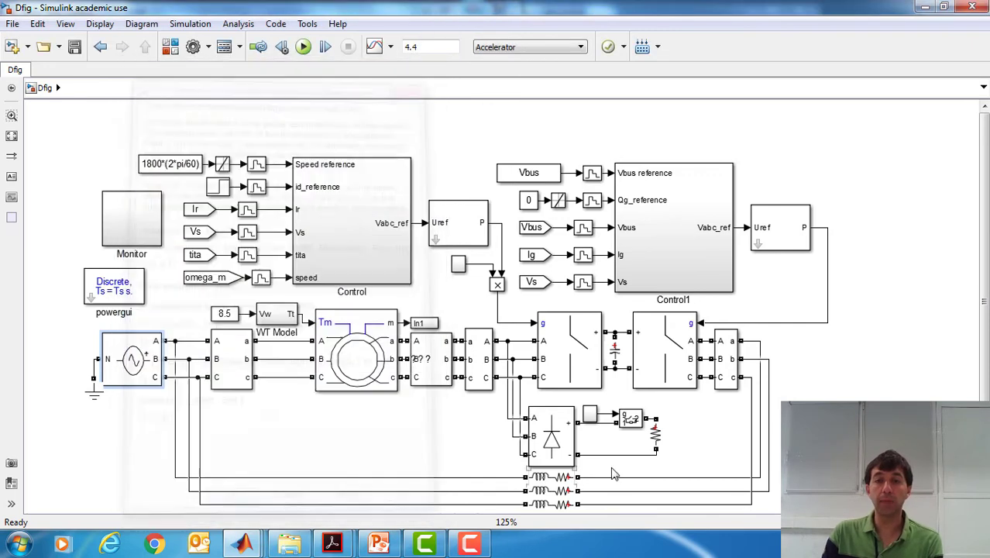
drag(612, 452, 541, 410)
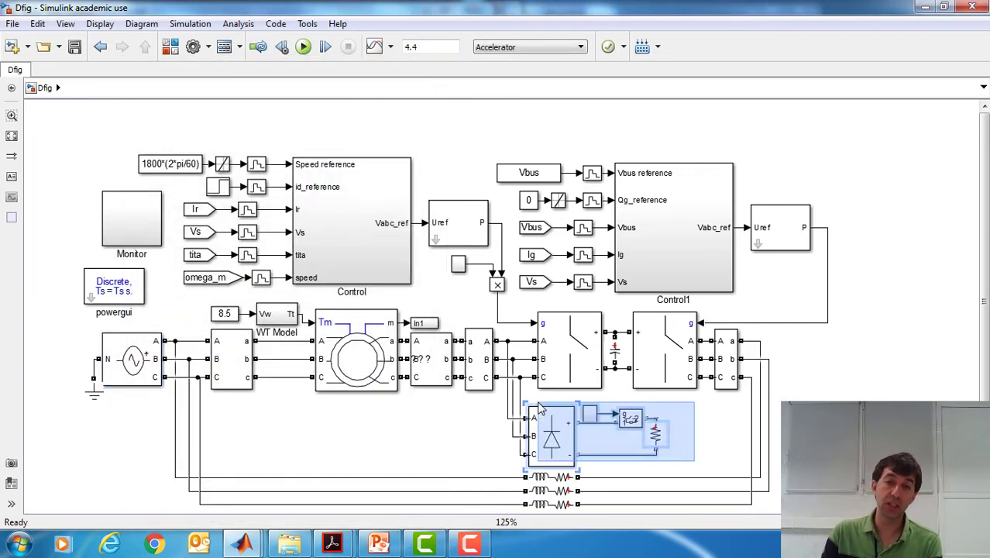
click(698, 453)
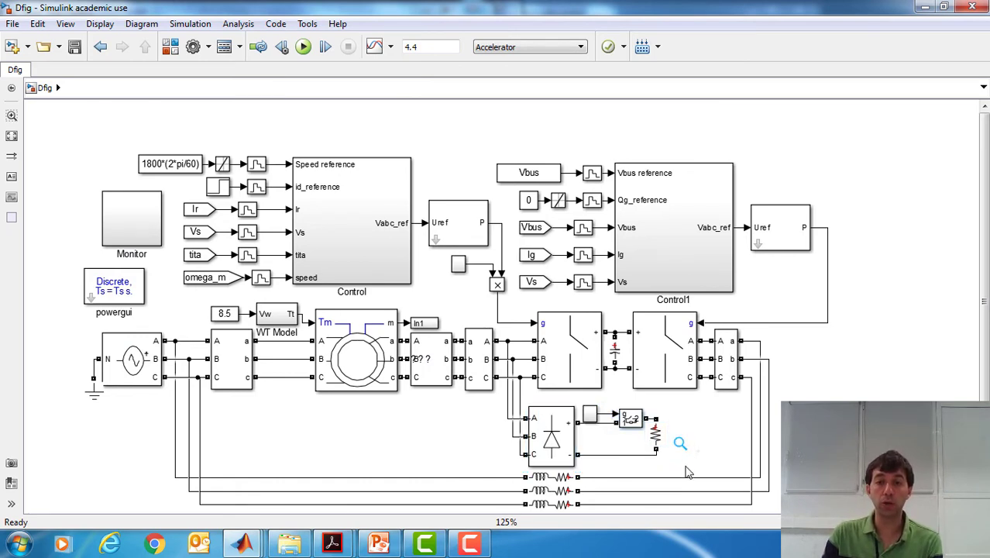
drag(685, 466, 541, 415)
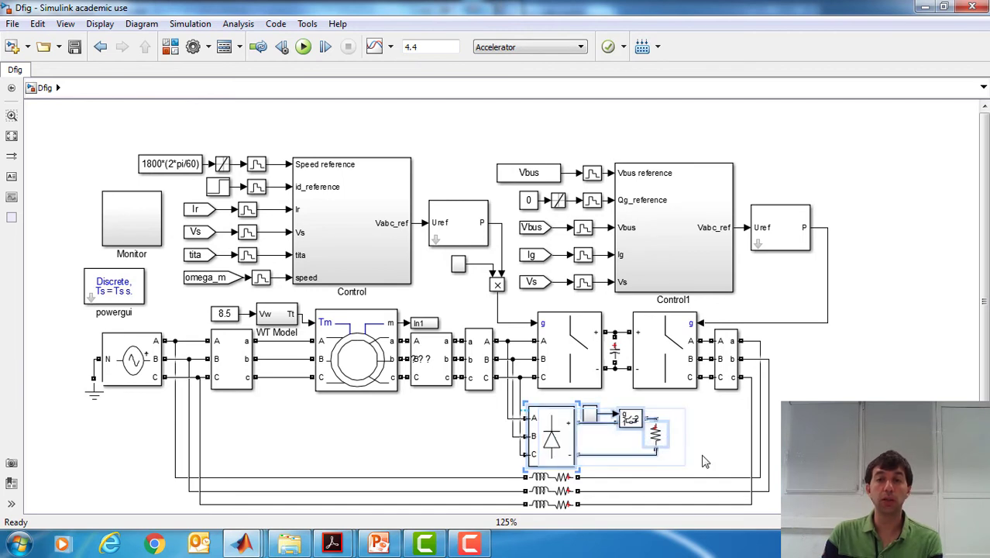
click(707, 460)
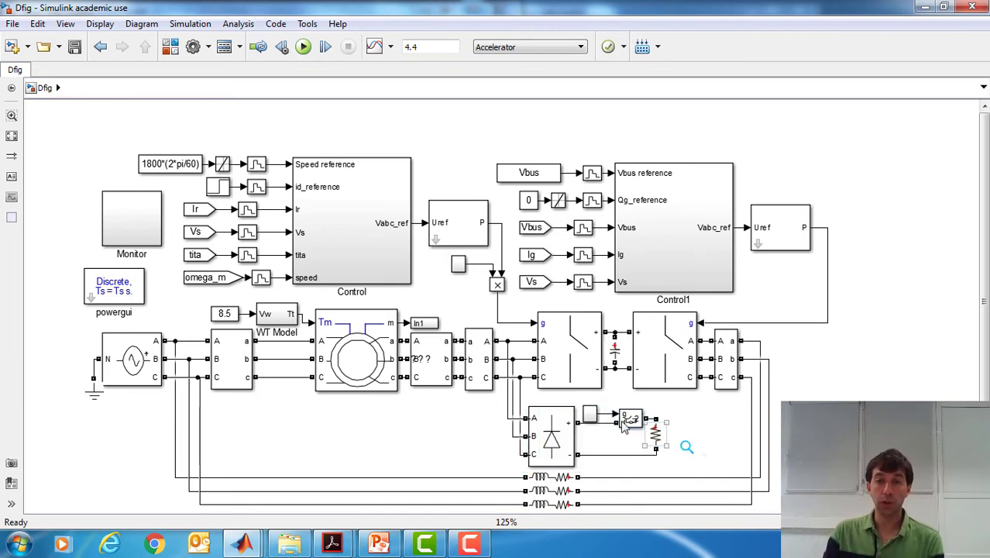
click(593, 415)
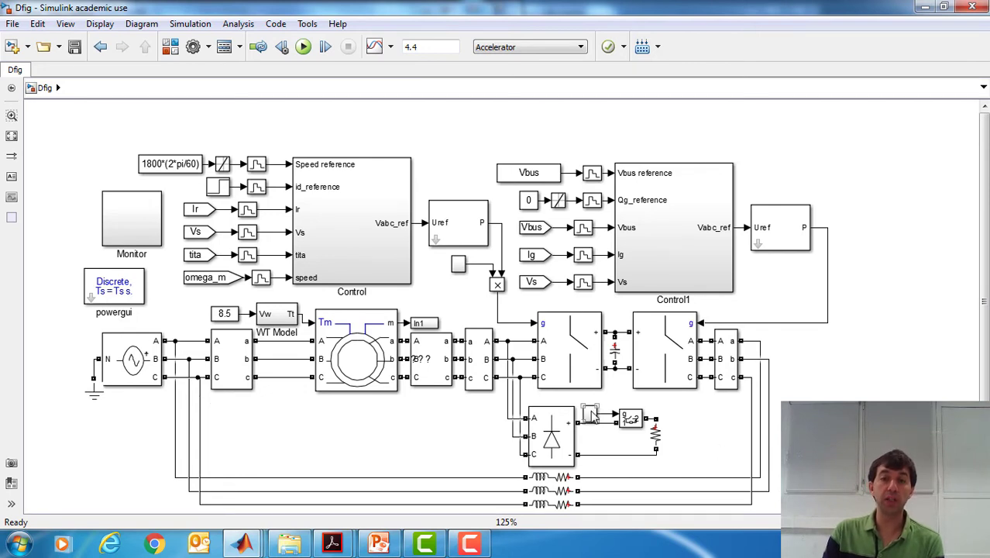
click(630, 422)
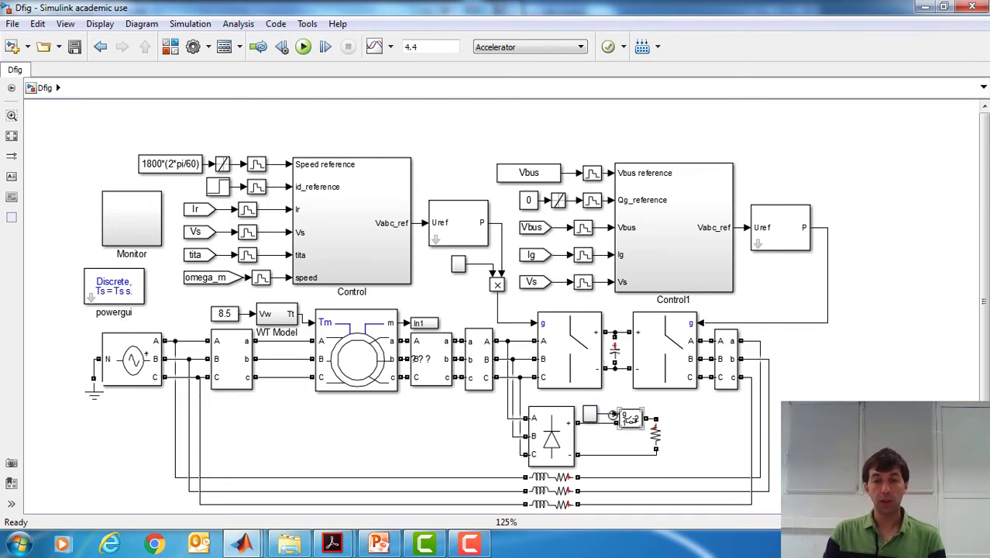
click(591, 464)
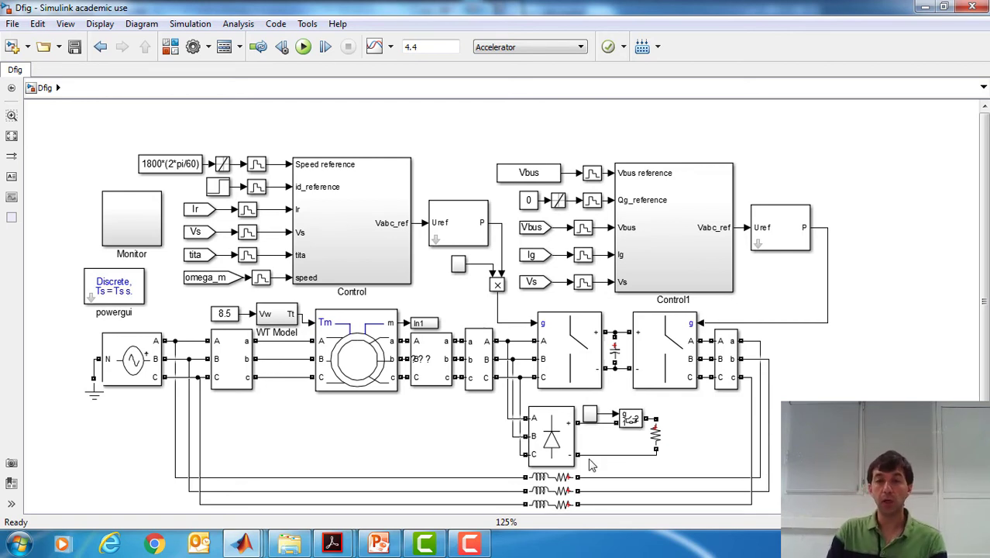
In Subsystem1, change Step's time to 30 and Step1's to 30.1, then return to Dfig.
double_click(590, 414)
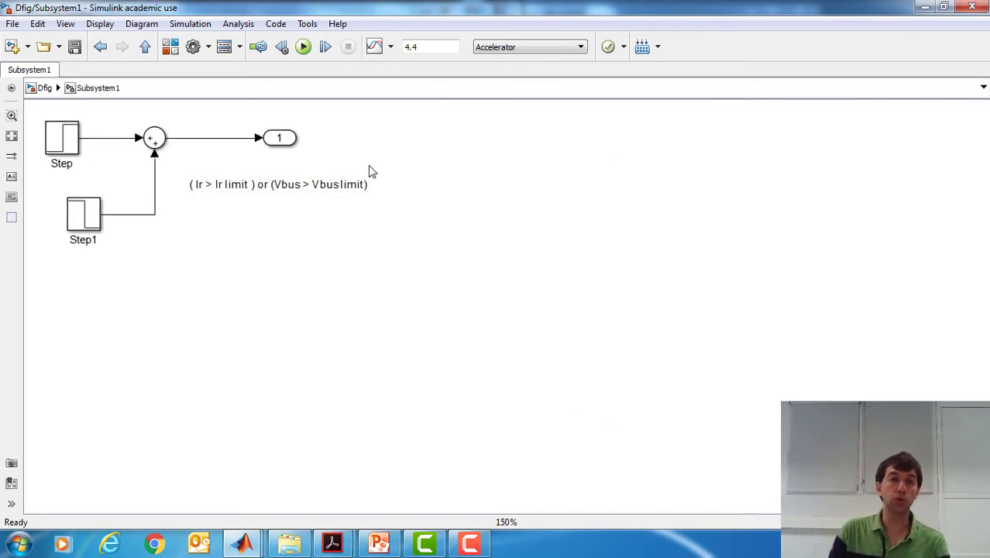
double_click(68, 137)
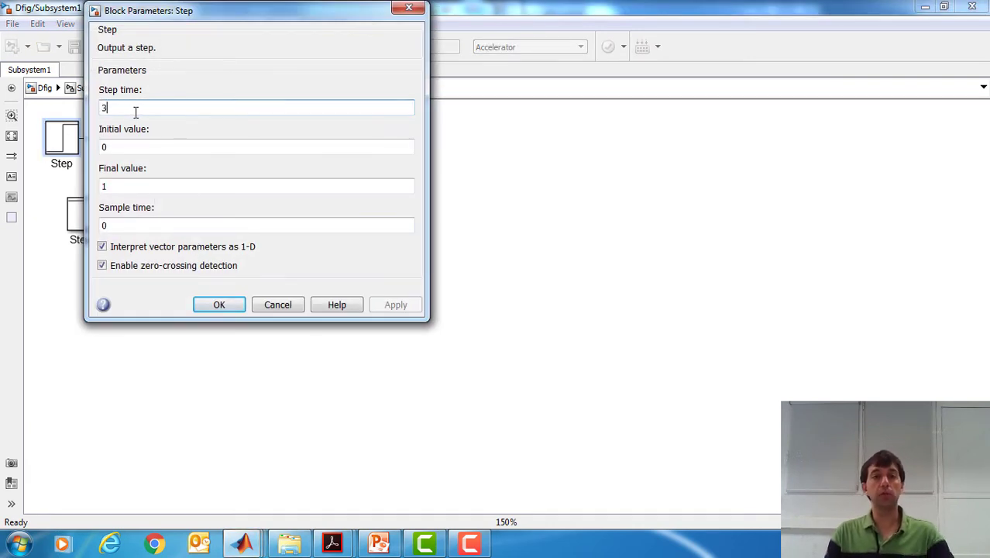
text(0)
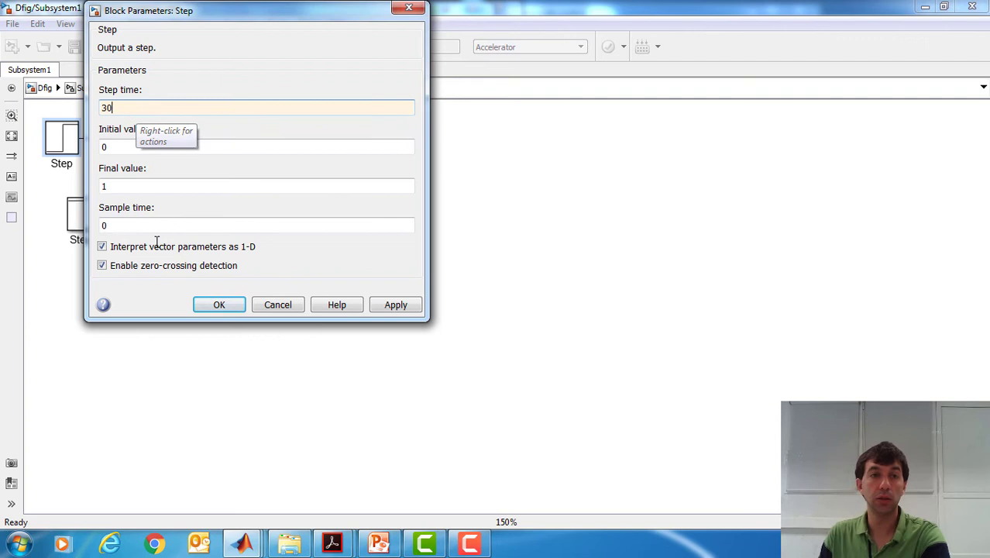
click(219, 305)
double_click(85, 215)
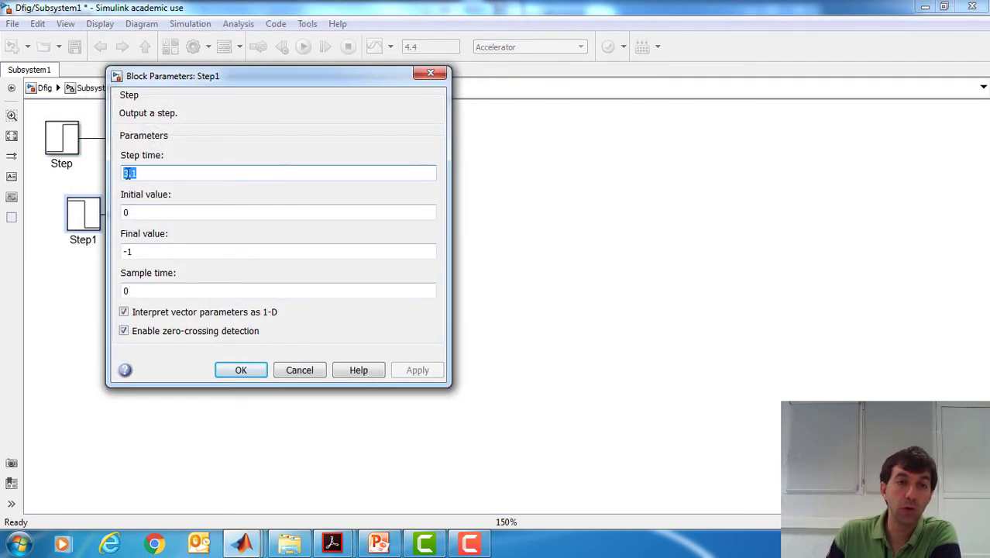
click(130, 172)
text(0)
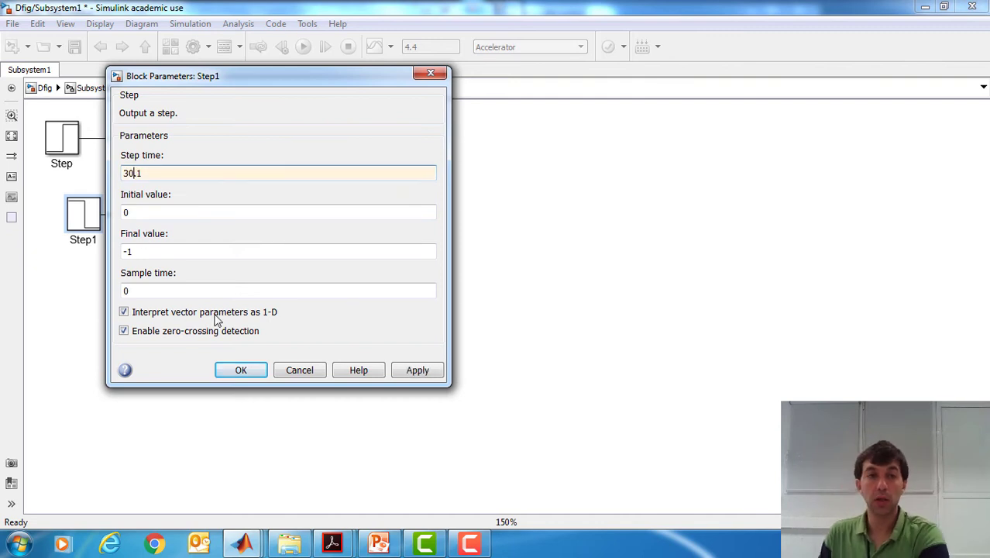
click(240, 369)
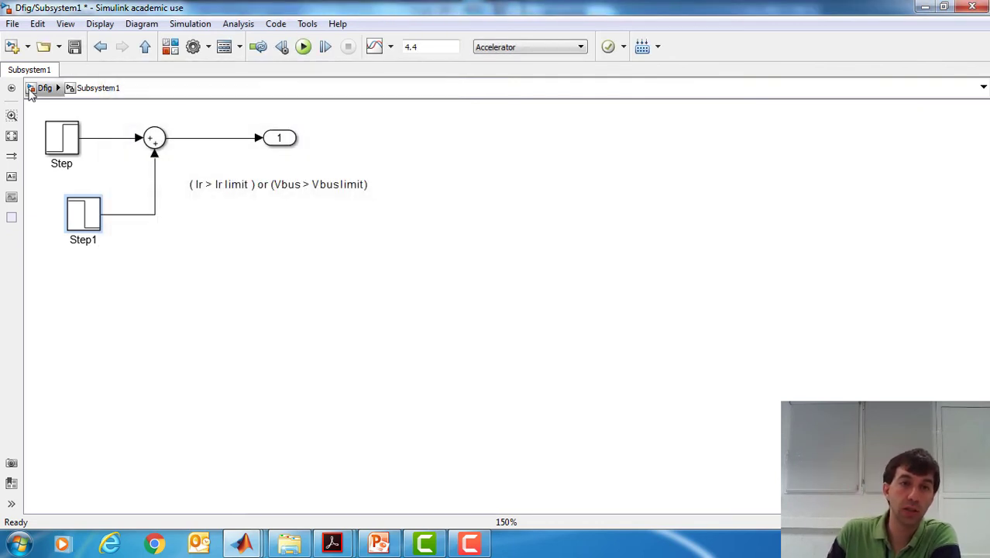
click(31, 88)
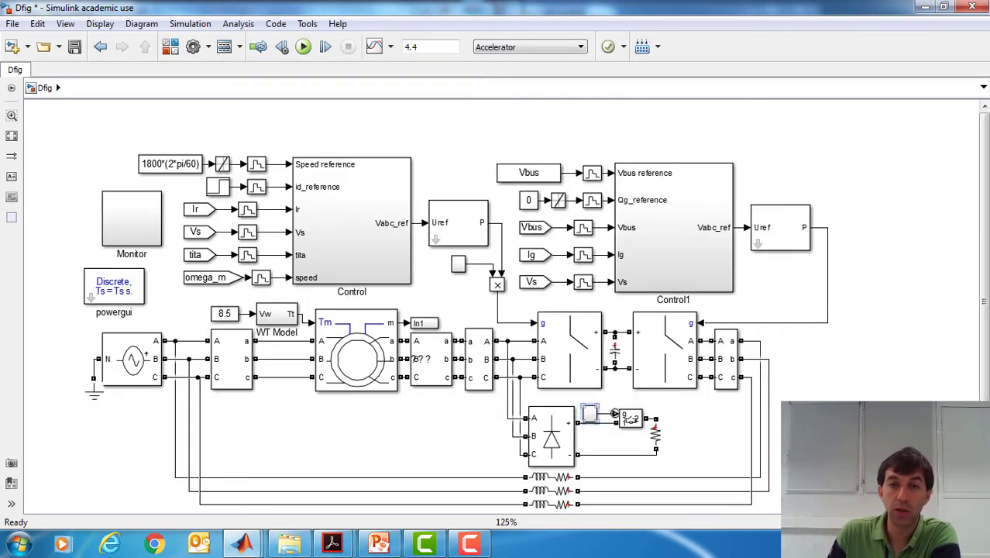
In Subsystem2, change Step's time to 30 and edit Step1's toward 30.1, then return to Dfig.
double_click(458, 264)
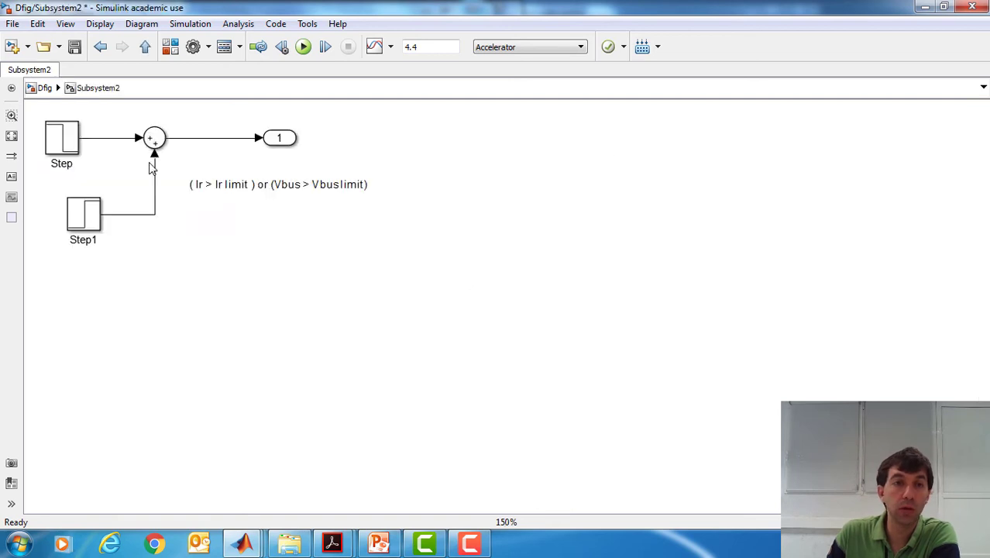
double_click(56, 137)
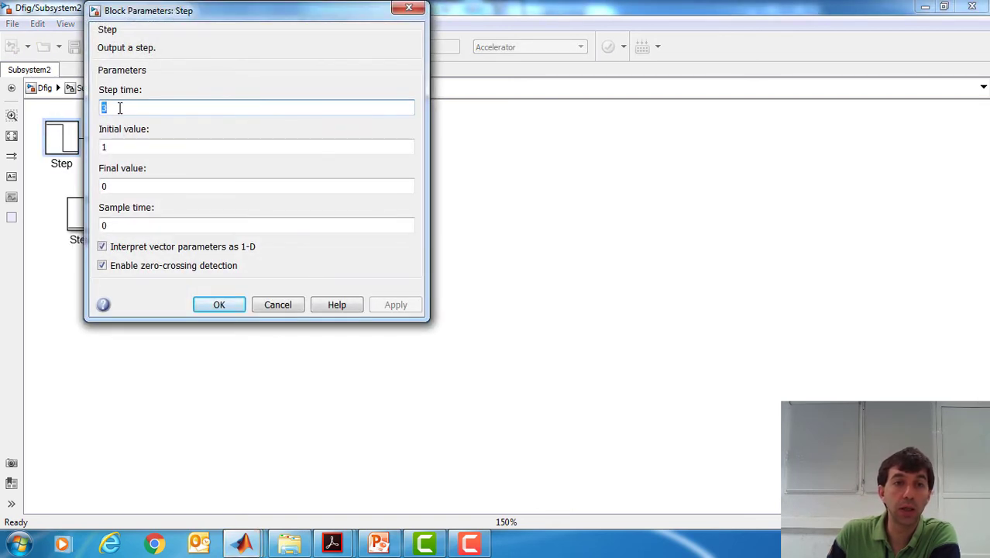
click(116, 108)
text(0)
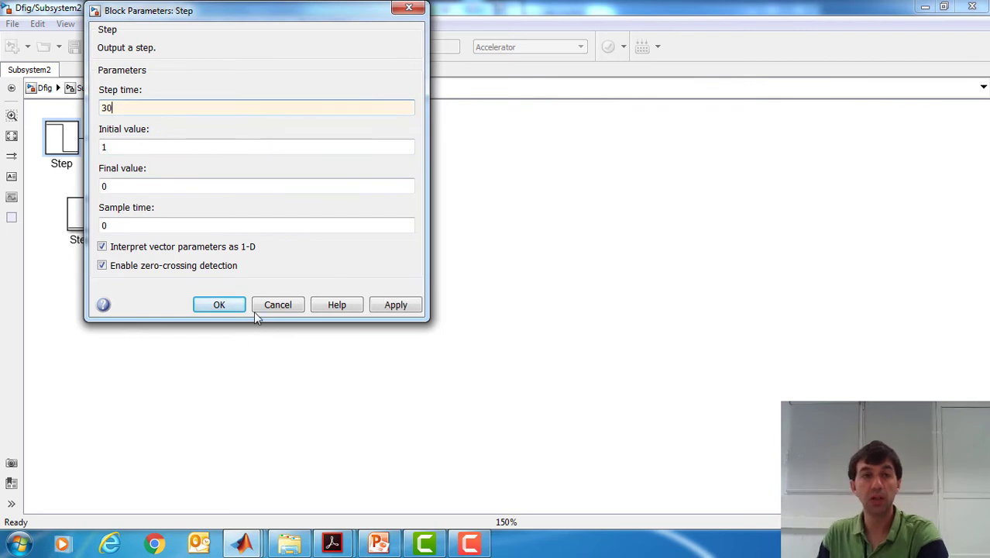
click(220, 305)
double_click(83, 214)
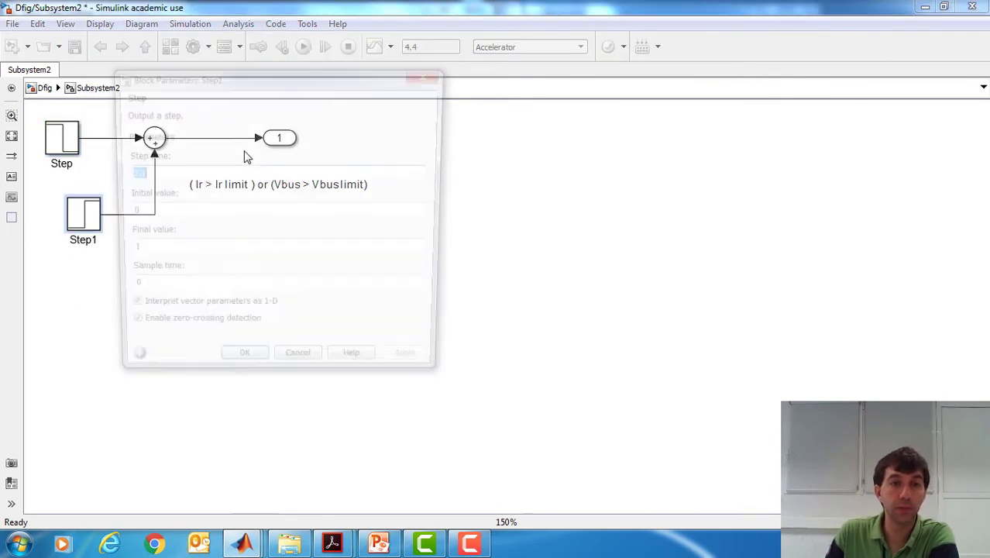
click(126, 173)
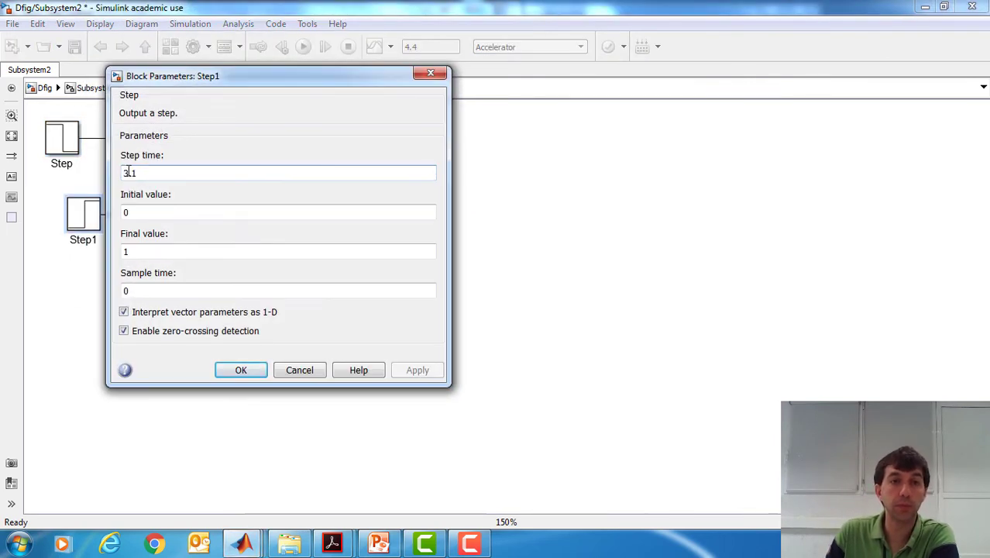
key(Right)
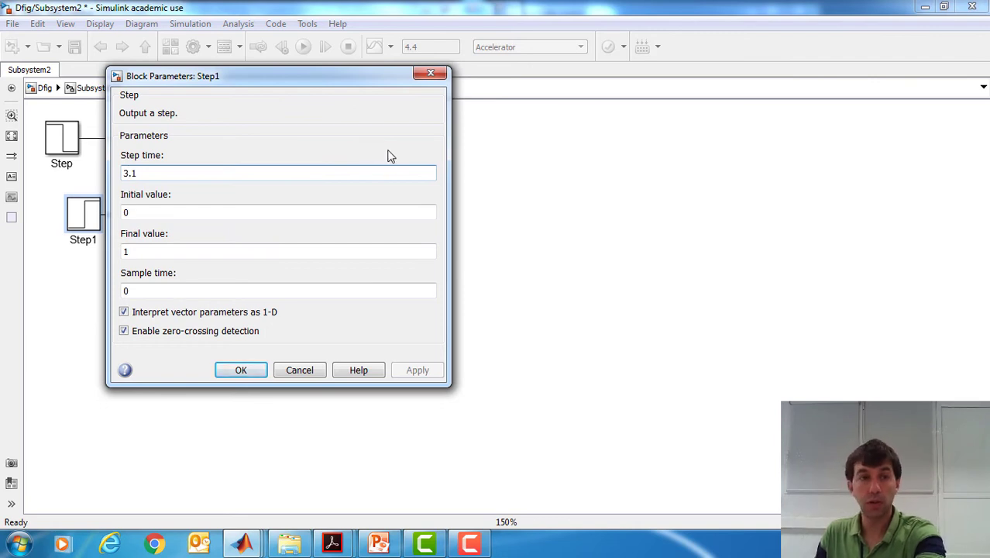
text(0)
click(241, 369)
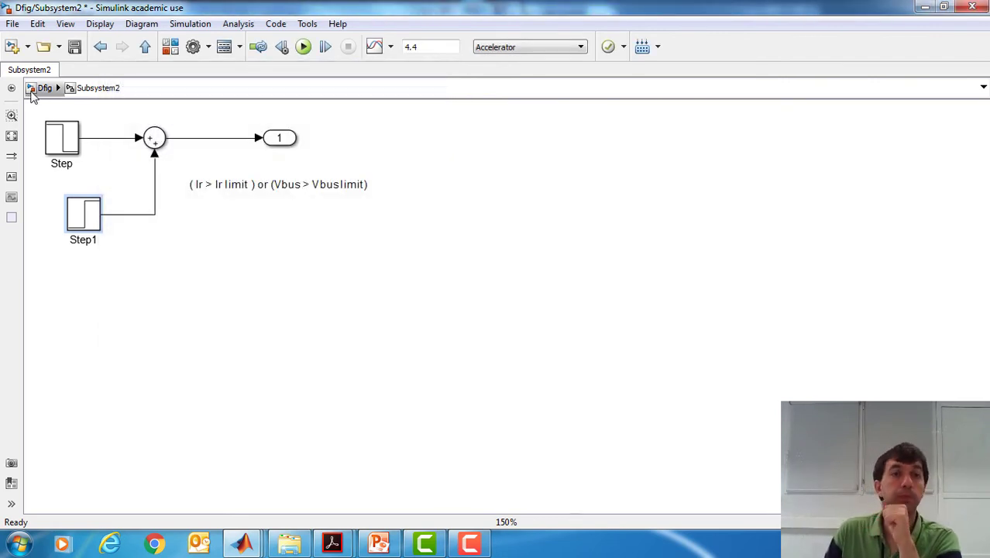
click(34, 90)
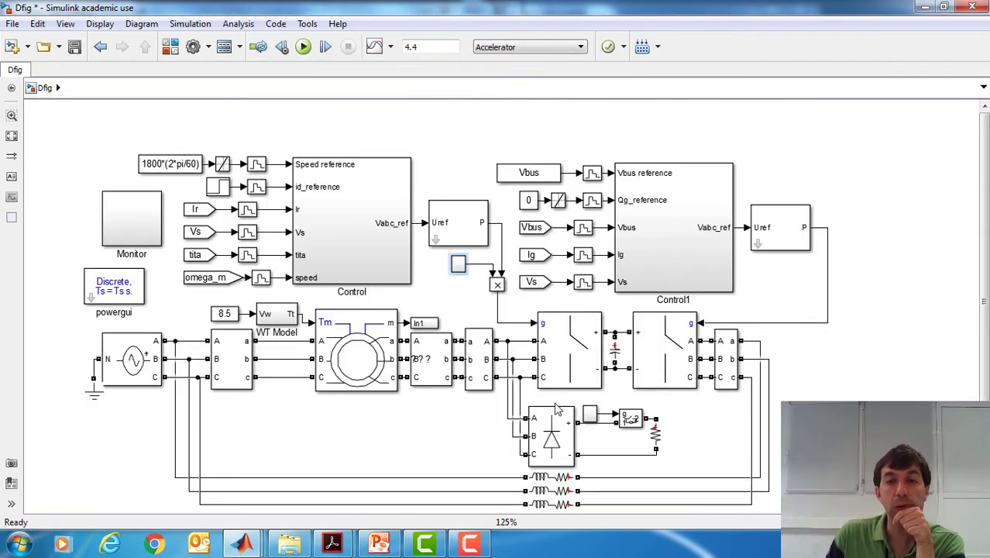
Check the voltage source's [3 3.9] harmonic timing, then shorten the stop time from 4.4 to 4.1 s.
double_click(413, 47)
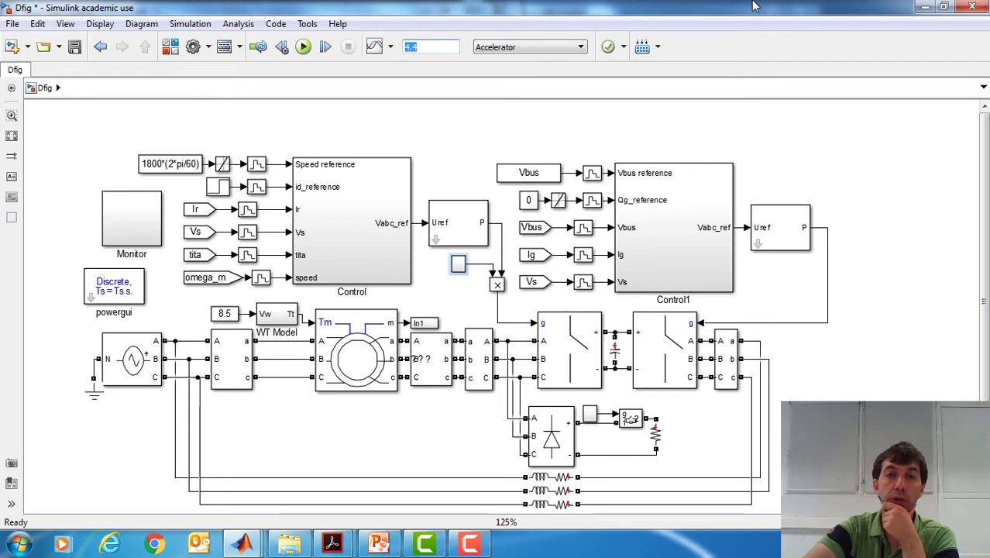
double_click(117, 370)
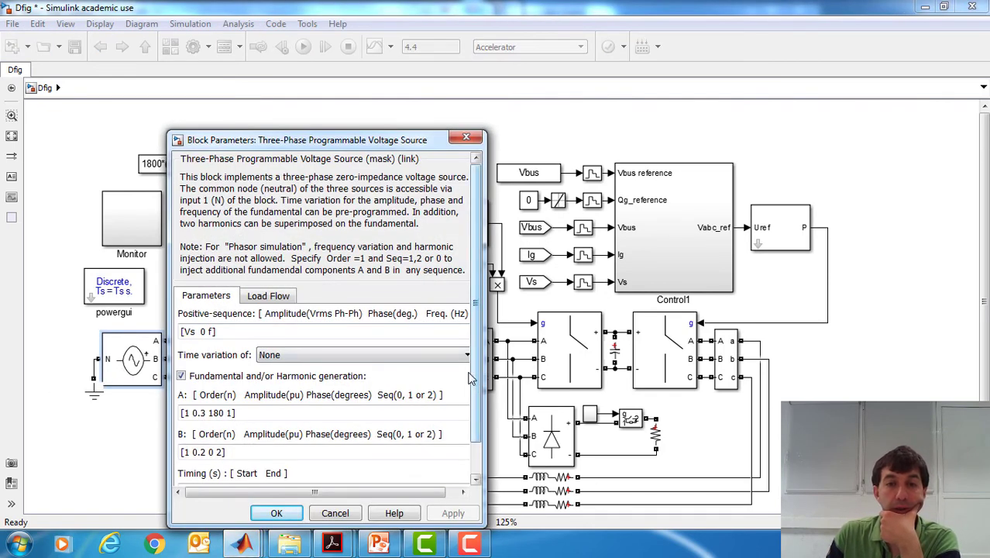
scroll(475, 369, down, 1)
double_click(240, 456)
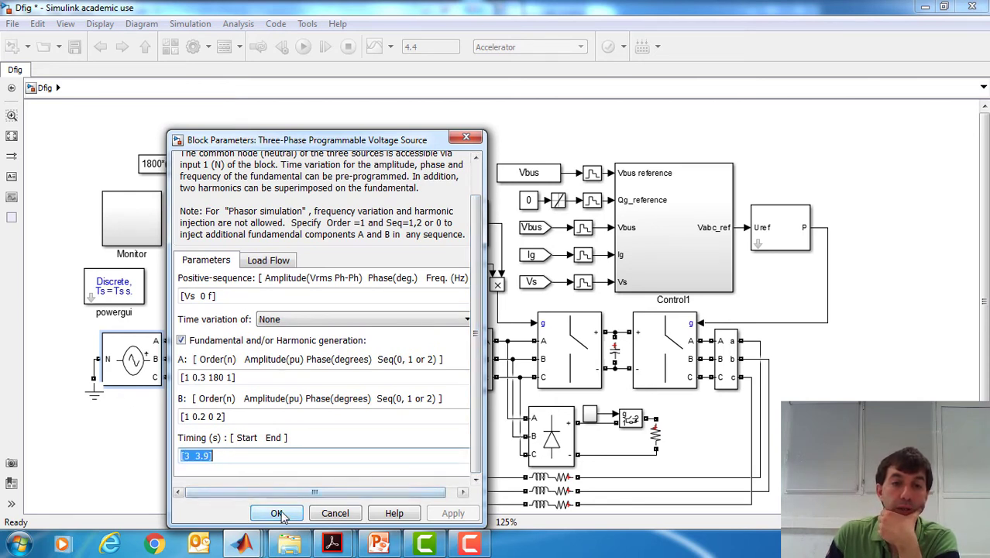
click(276, 513)
double_click(429, 48)
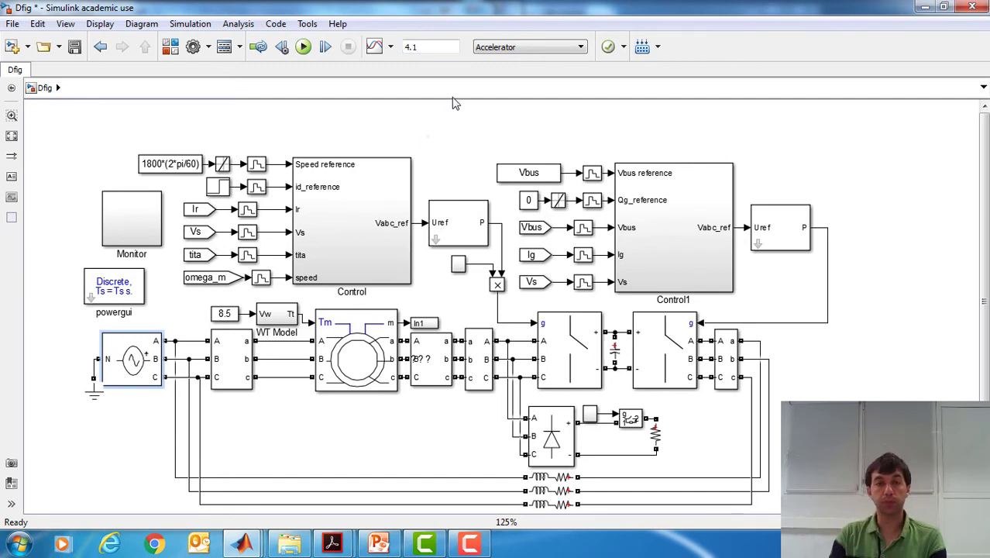
Change the Step time in Control > Subsystem2 from 4.17 to 40.17.
double_click(350, 216)
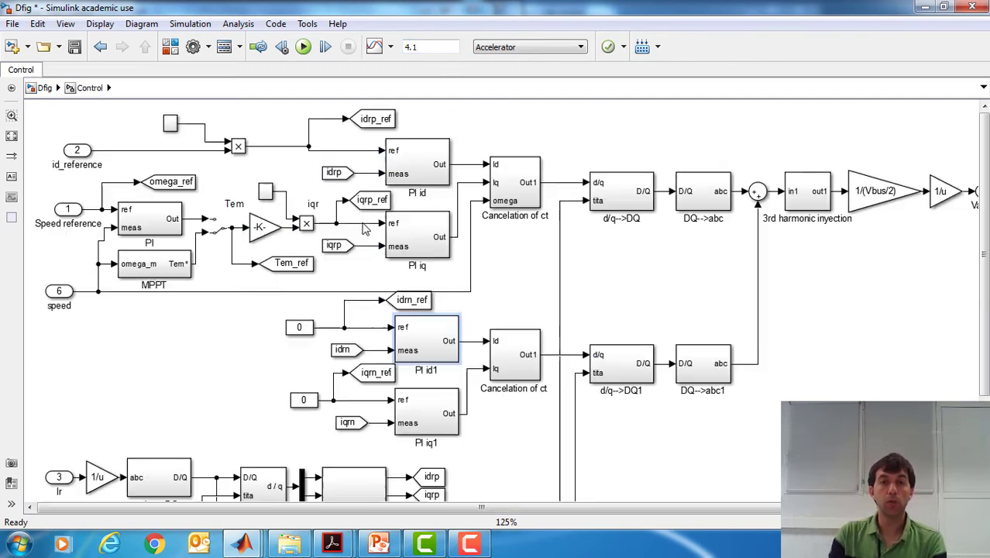
double_click(171, 126)
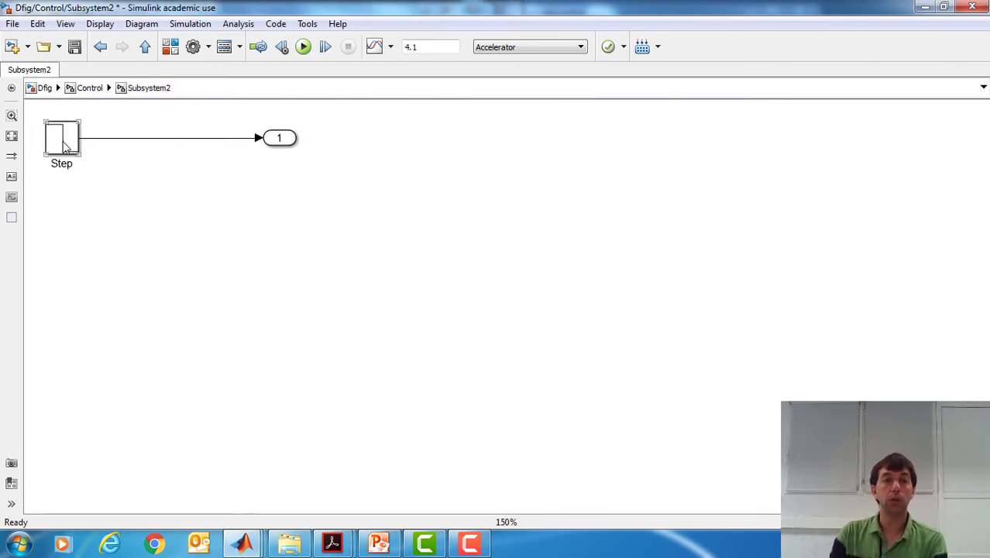
double_click(64, 144)
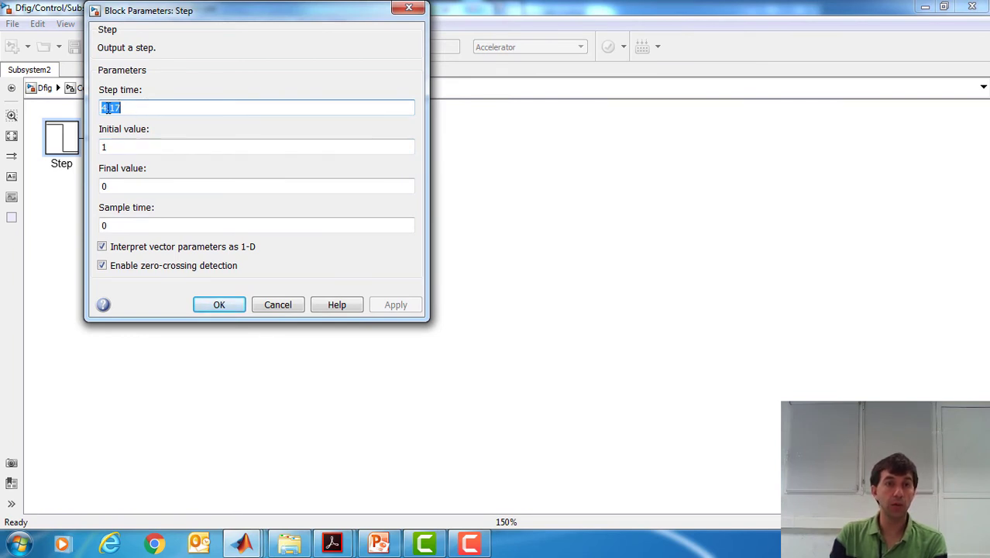
click(107, 106)
text(0)
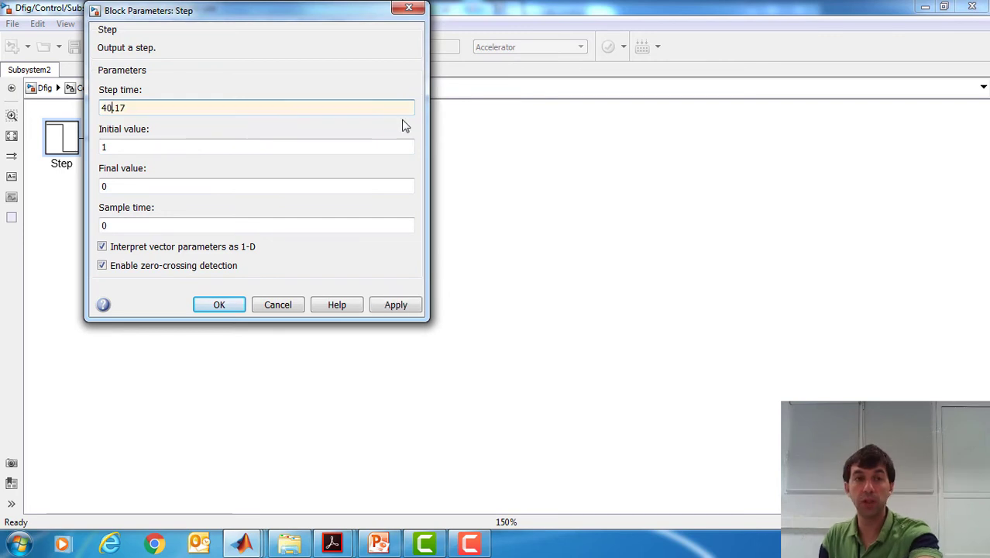
click(219, 304)
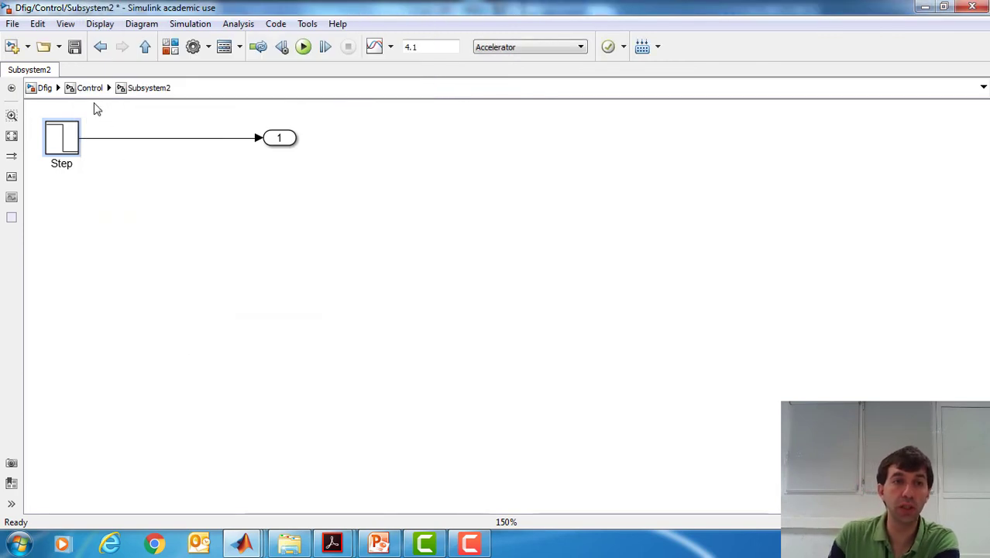
click(90, 88)
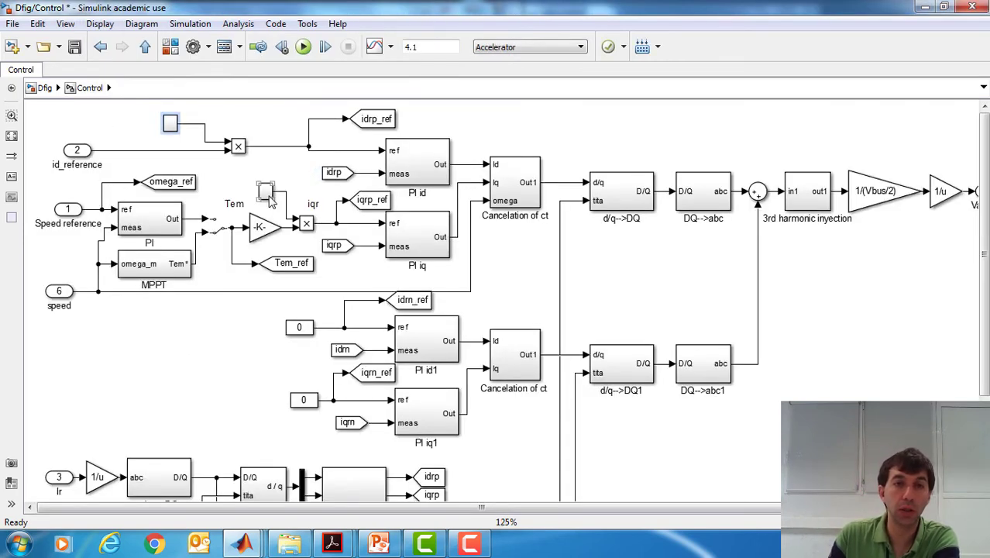
In Subsystem1, set the Step time to 30.15 and the Step1 time to 40.17.
double_click(268, 195)
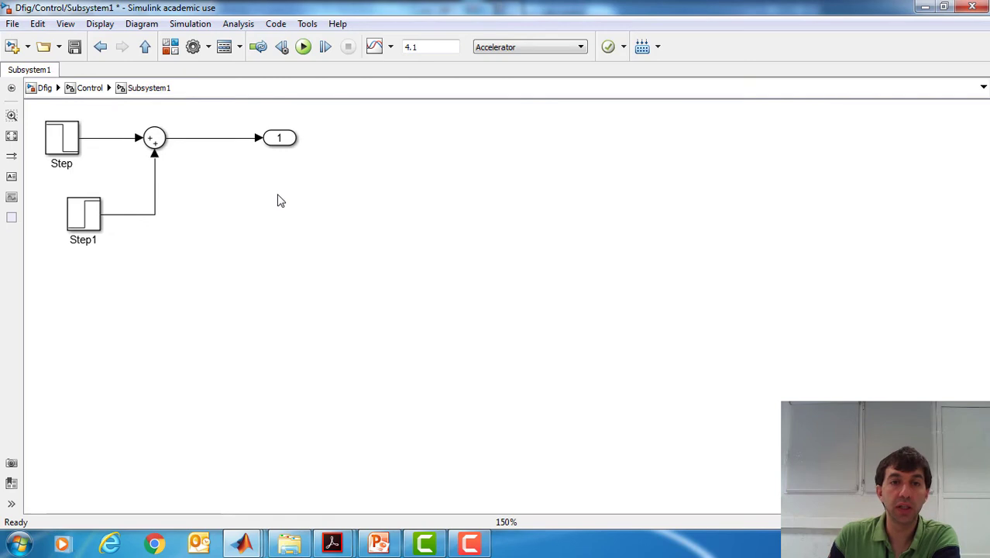
double_click(63, 138)
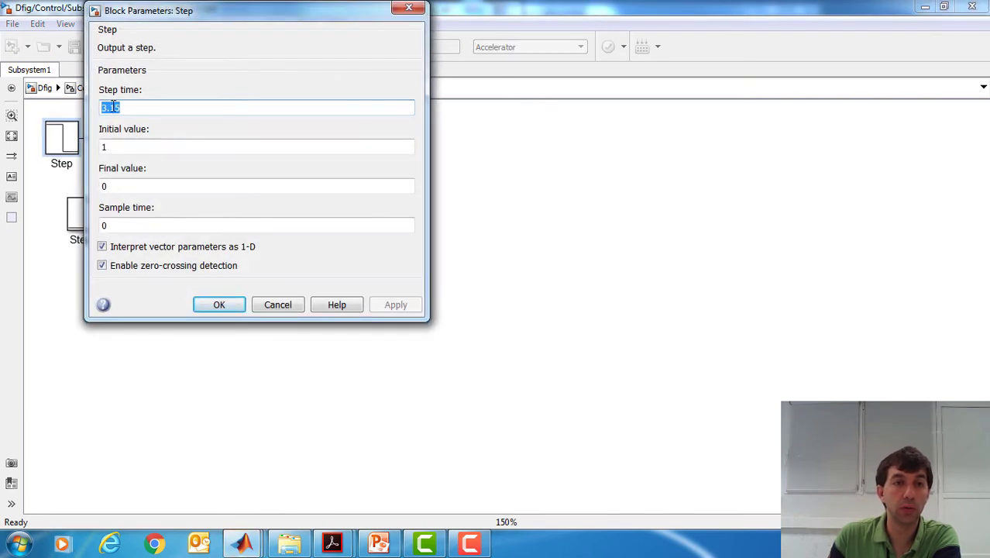
click(106, 108)
text(0)
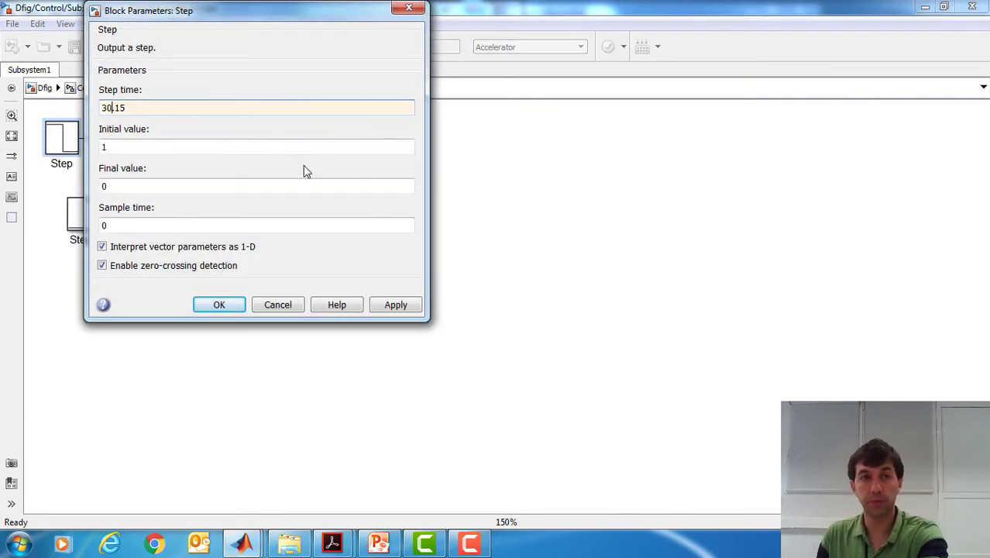
click(220, 304)
double_click(84, 218)
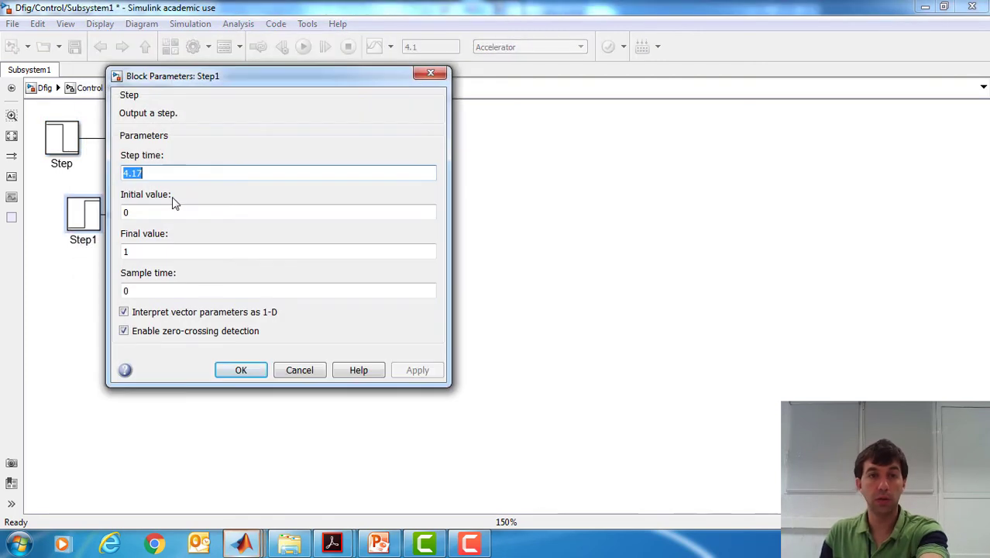
click(130, 173)
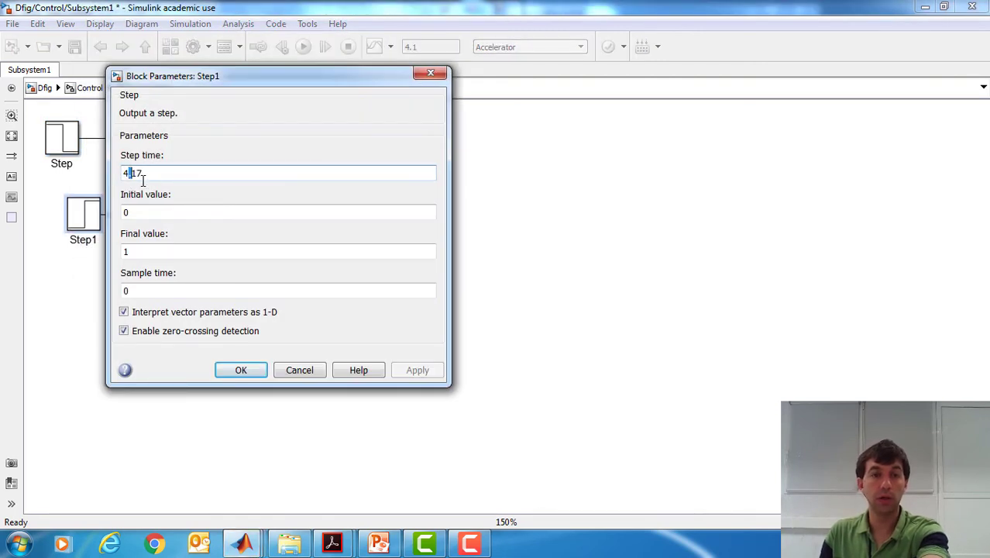
text(0)
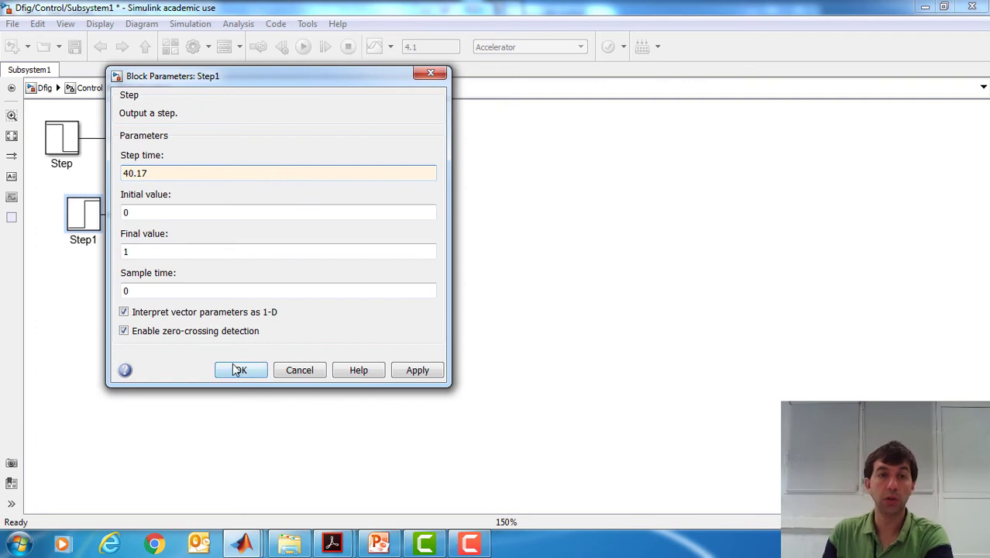
click(239, 370)
click(75, 92)
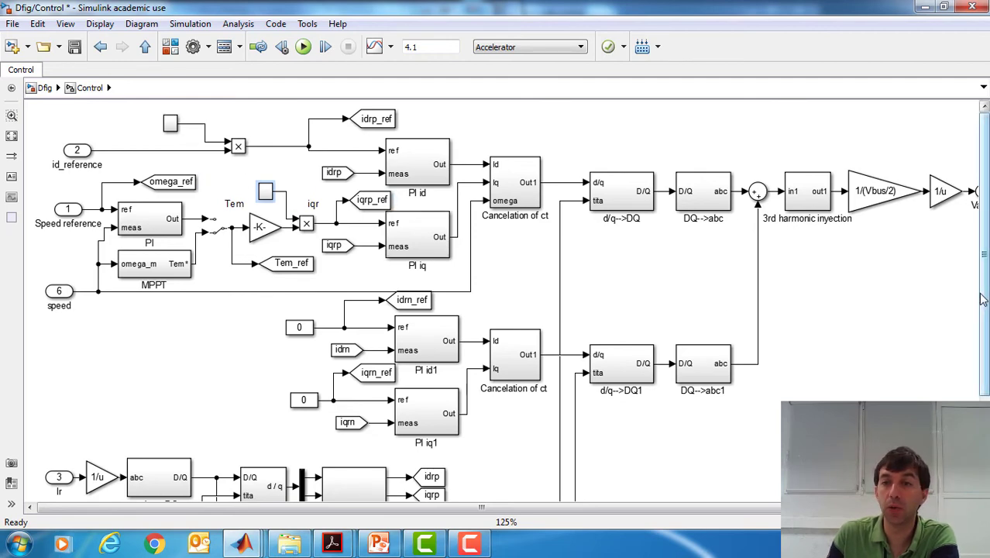
drag(983, 299, 966, 281)
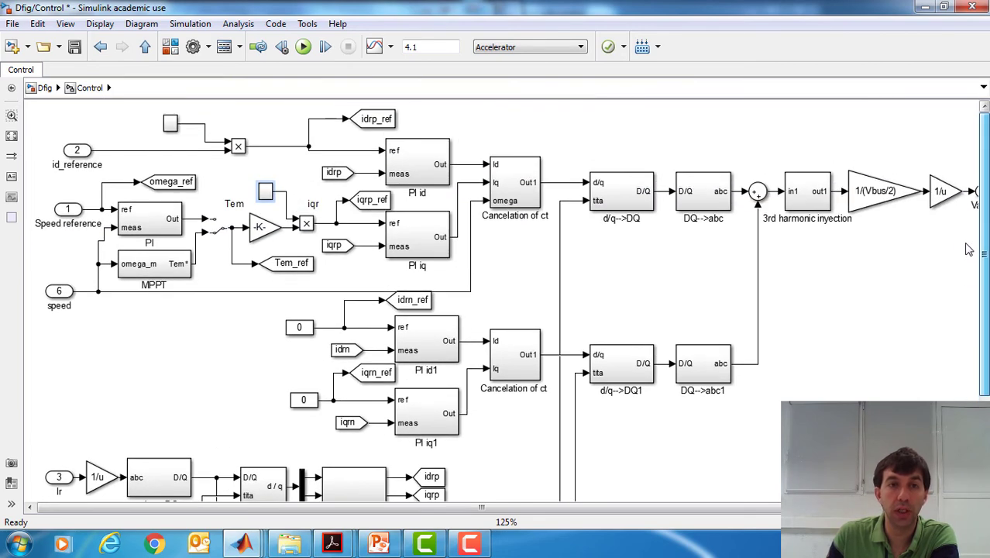
Return to the top-level Dfig model and review the voltage source's [3 3.9] timing without changes.
click(44, 88)
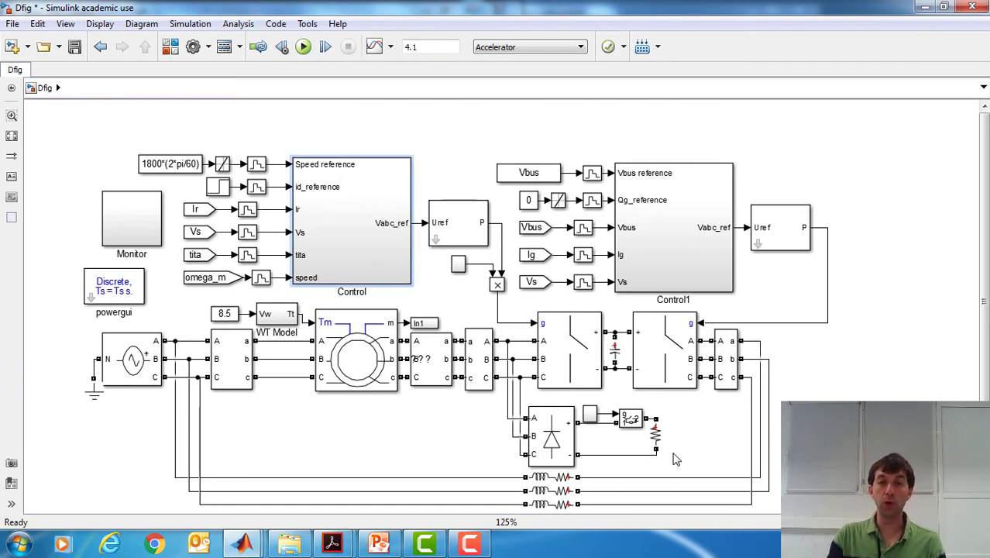
drag(682, 457, 548, 404)
click(726, 442)
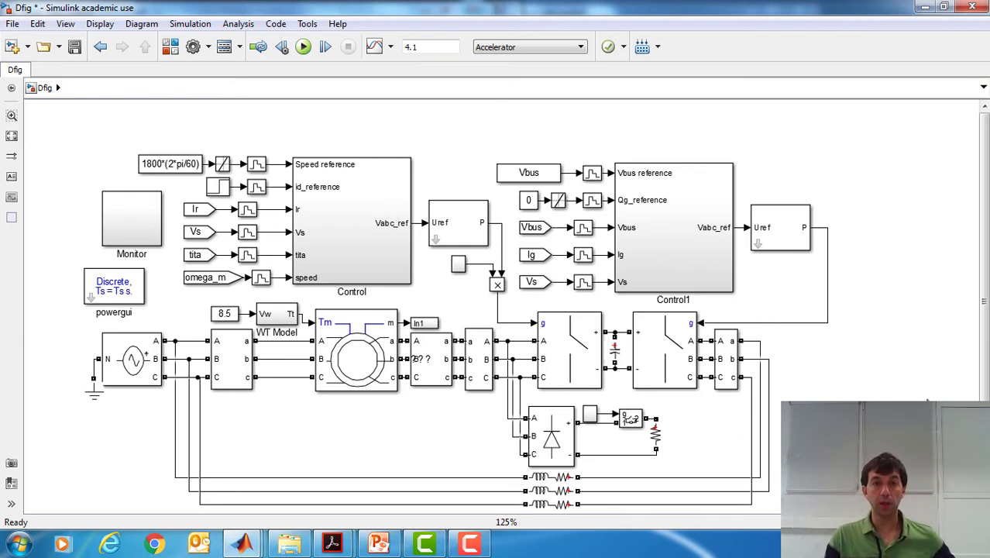
click(138, 374)
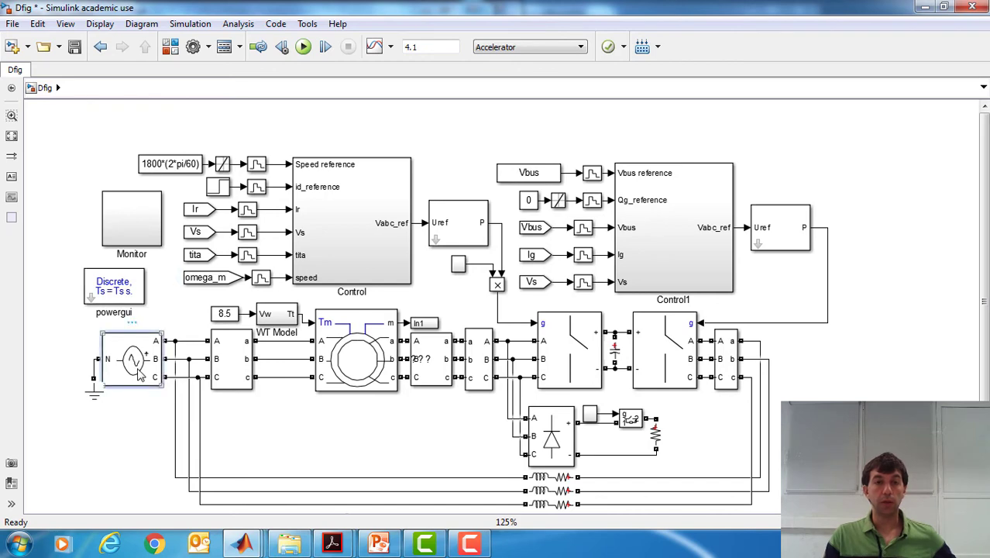
double_click(138, 374)
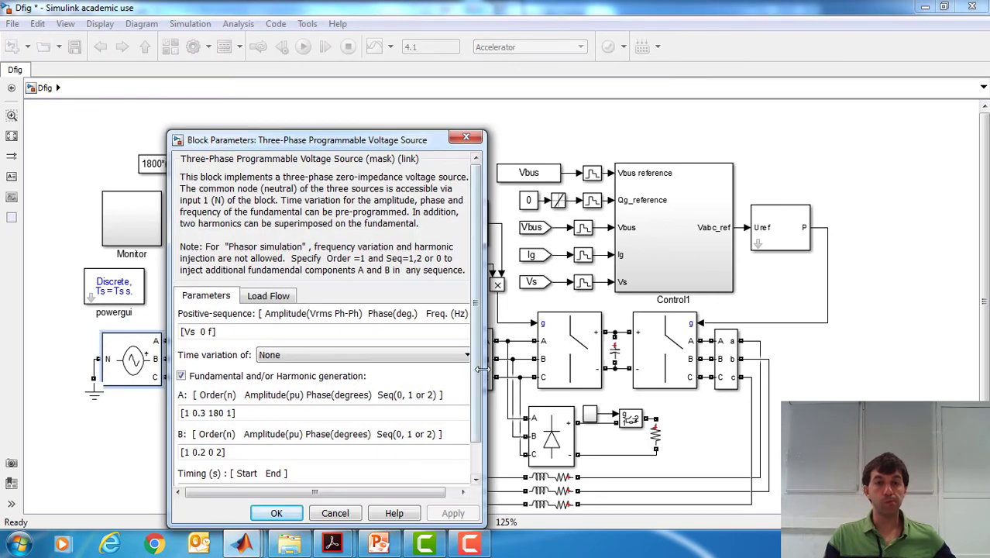
drag(477, 372, 485, 432)
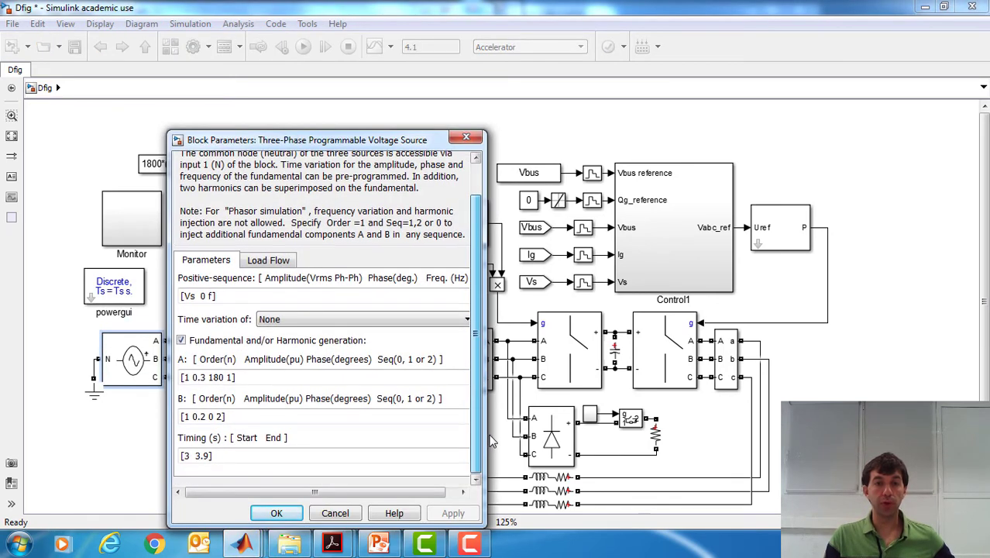
click(335, 513)
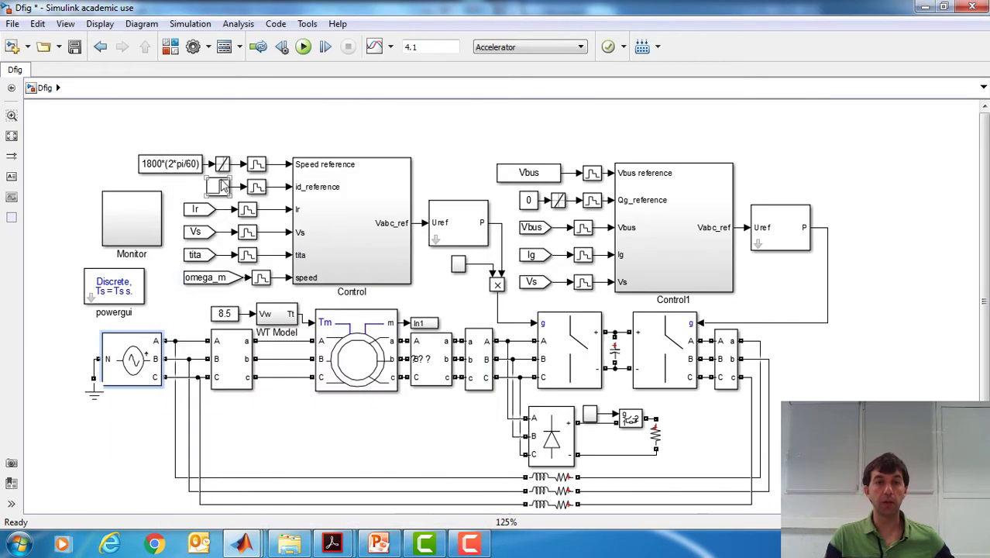
Change the id_reference Step block's final value from Is to Is*0.25.
double_click(220, 186)
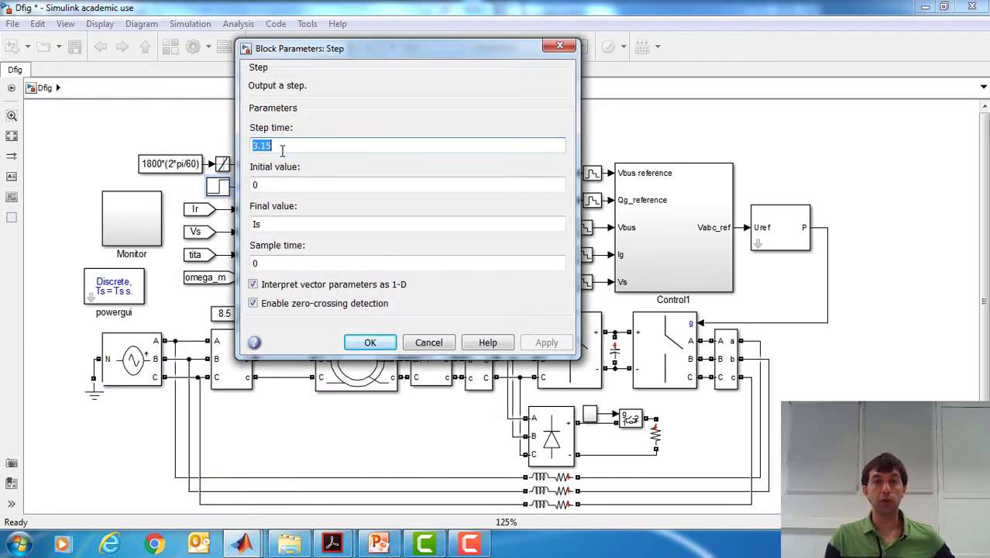
click(282, 149)
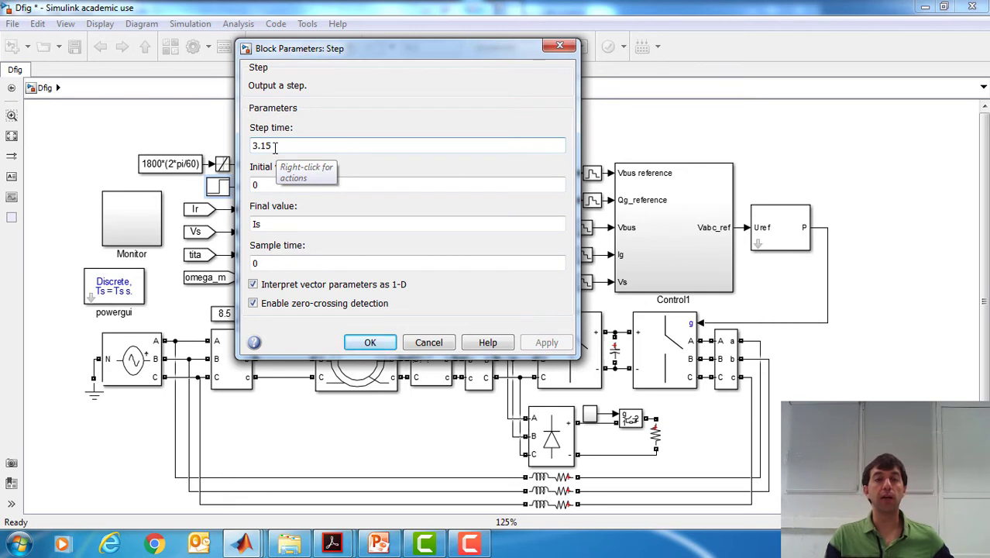
double_click(277, 224)
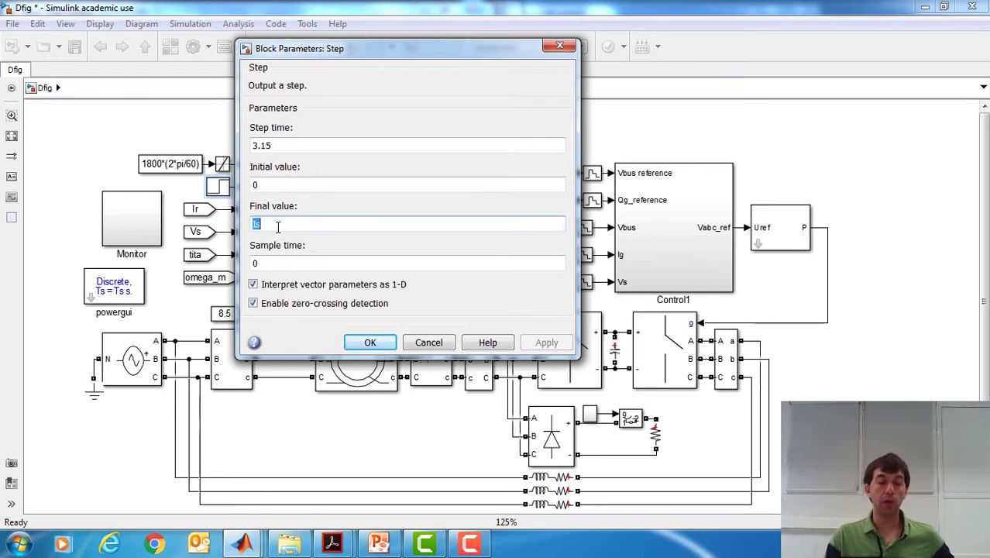
click(296, 223)
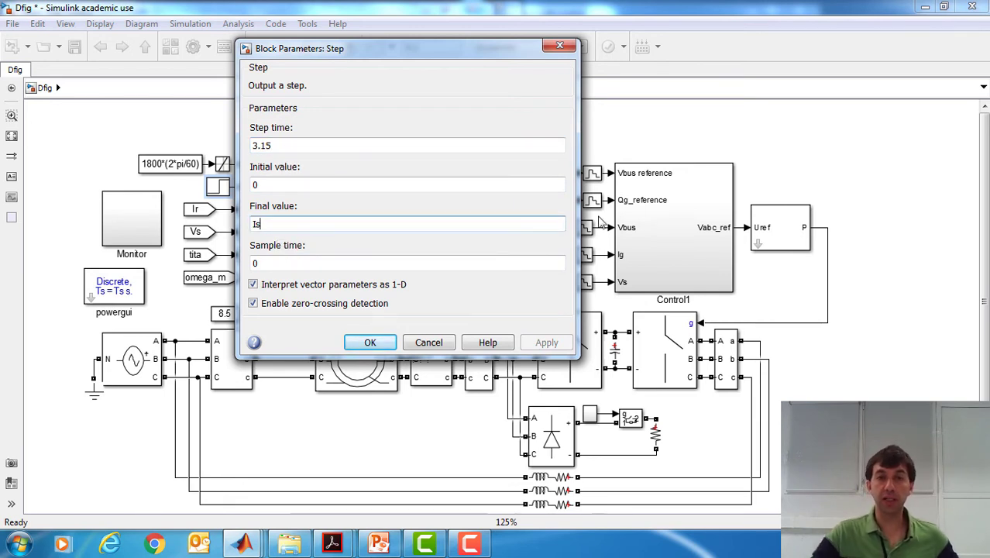
text(*0.25)
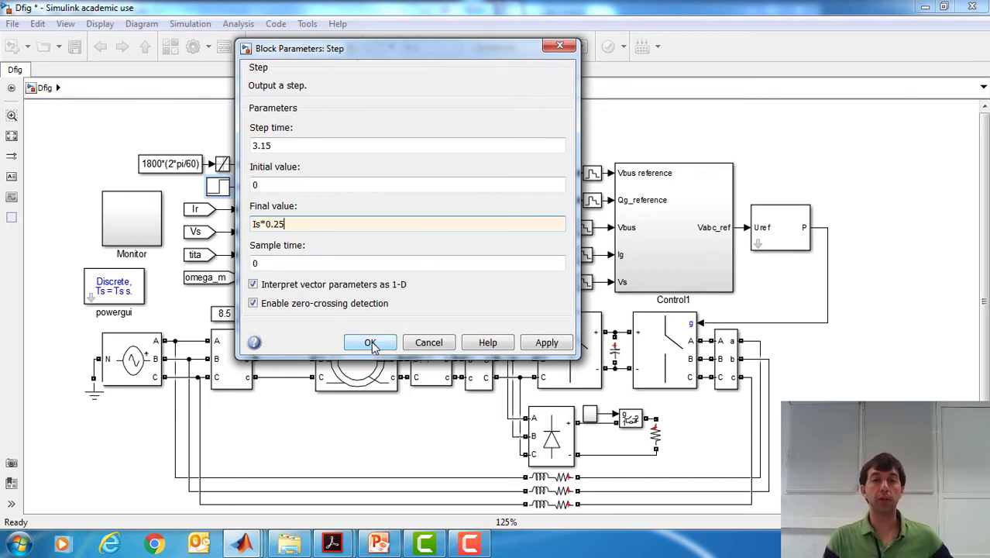
click(371, 343)
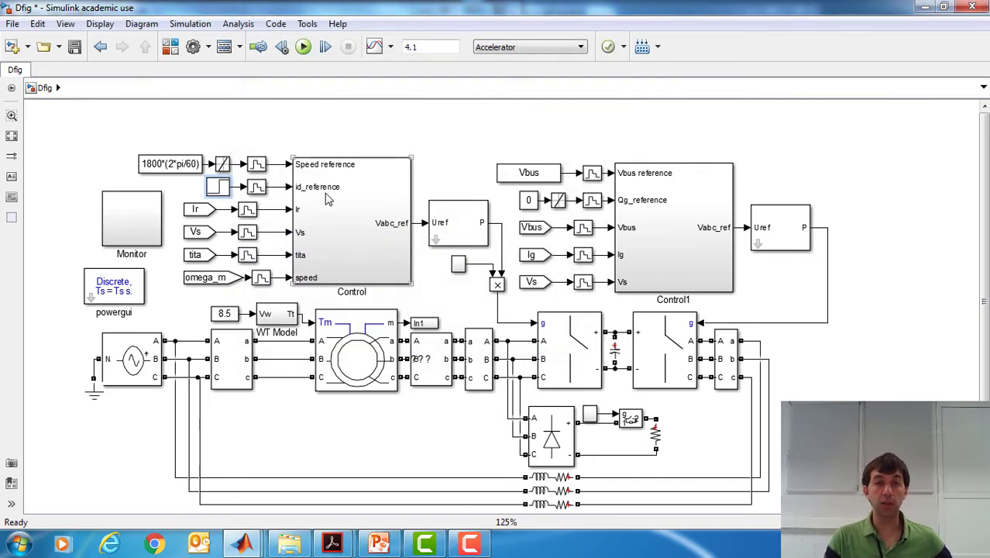
double_click(328, 200)
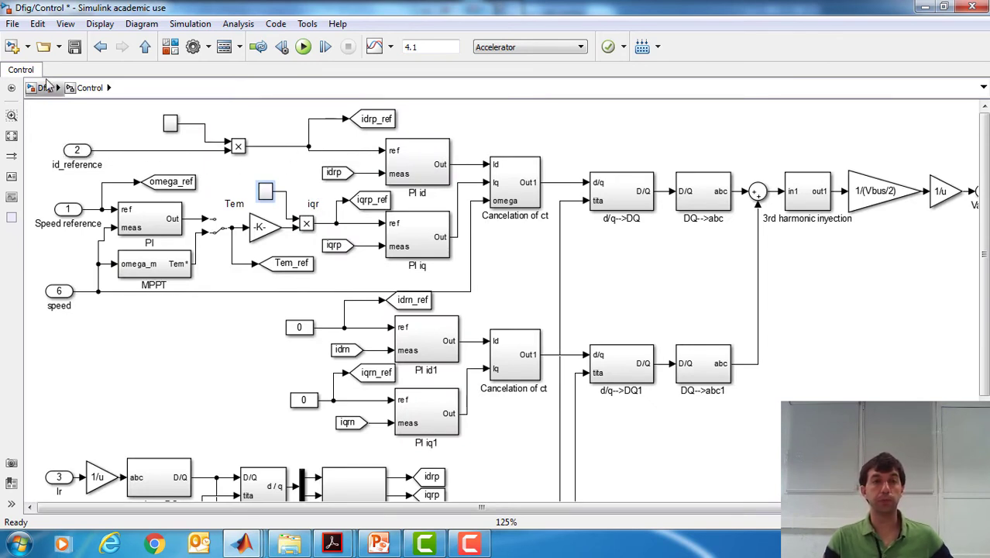
click(44, 87)
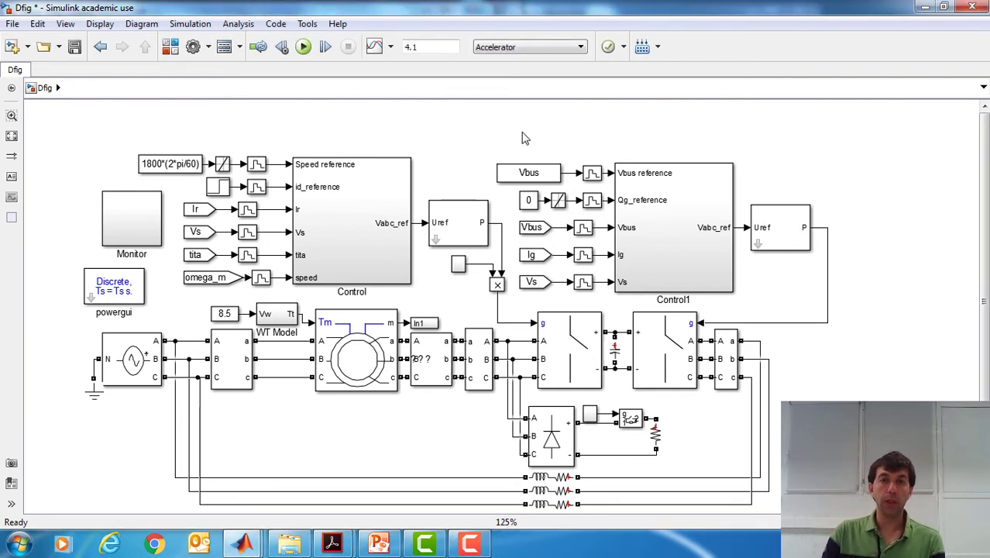
drag(521, 130, 794, 306)
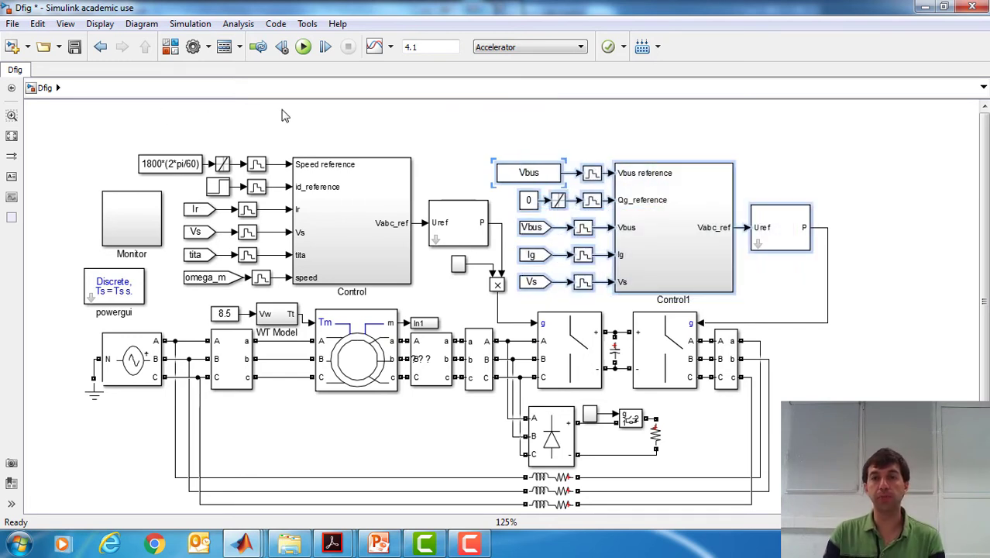
click(216, 139)
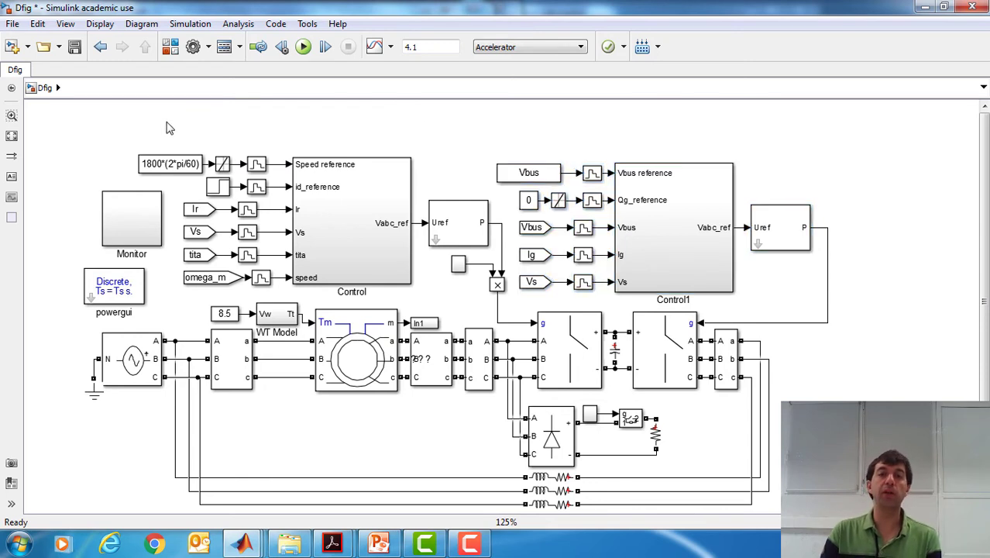
drag(171, 117, 423, 302)
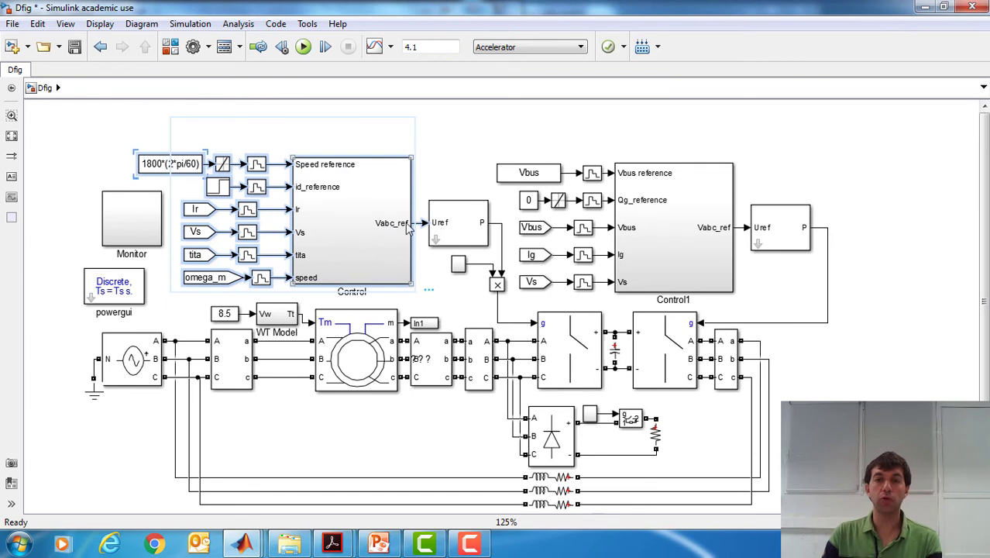
click(600, 157)
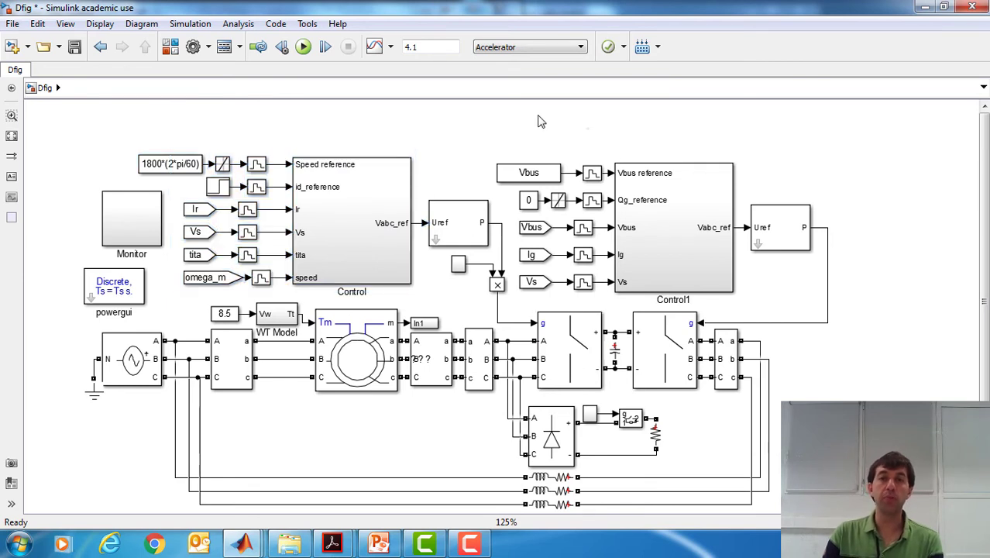
drag(536, 116, 742, 301)
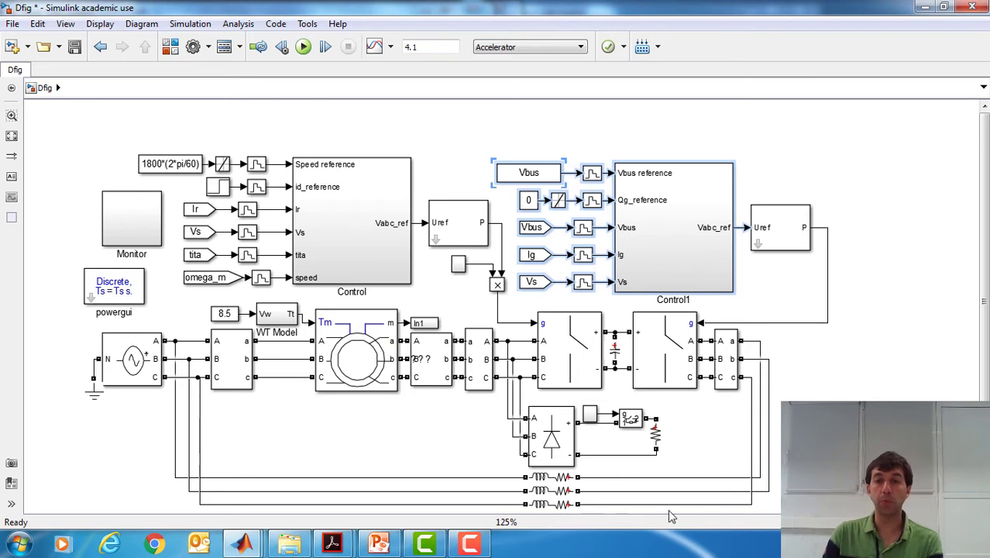
click(786, 138)
drag(171, 135, 392, 279)
click(468, 155)
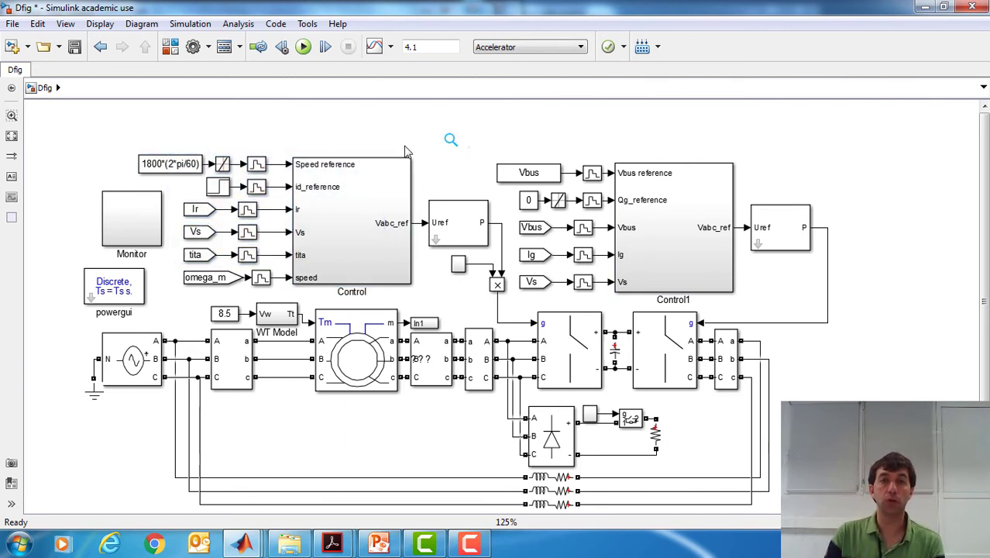
Run the simulation and dismiss the PLL (3ph) derivative time-constant error report.
click(303, 47)
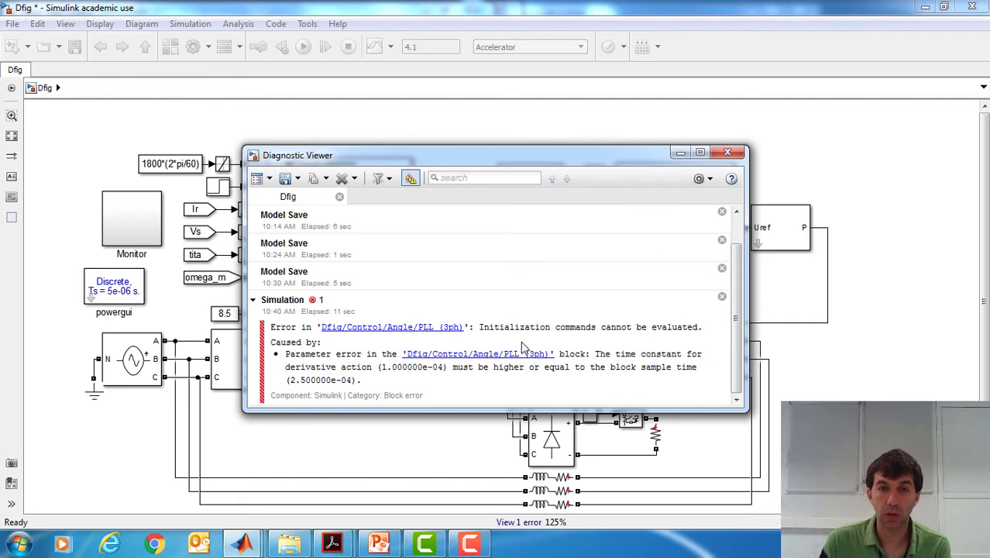
click(727, 151)
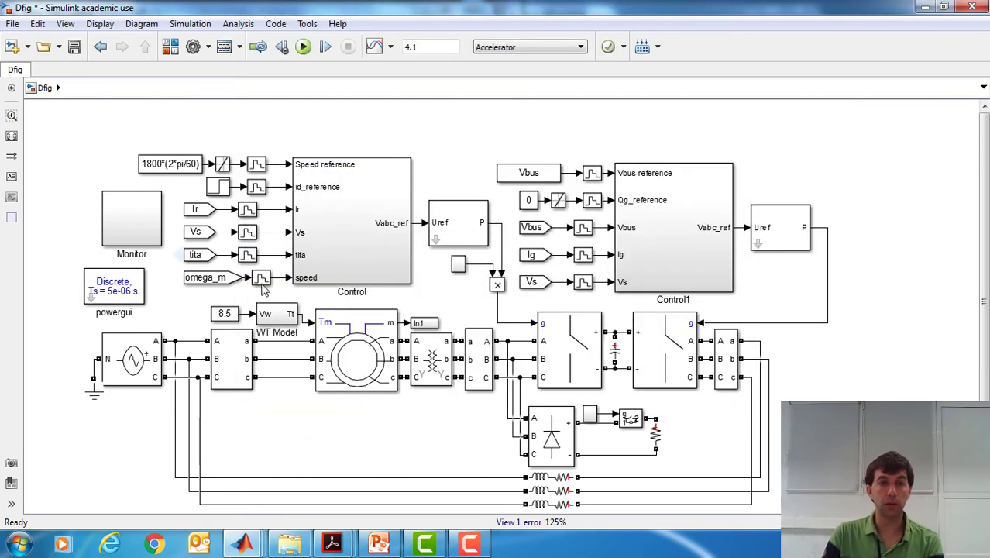
Change the PLL (3ph) derivative time constant in Control > Angle from 1e-4 to 0.01.
double_click(353, 280)
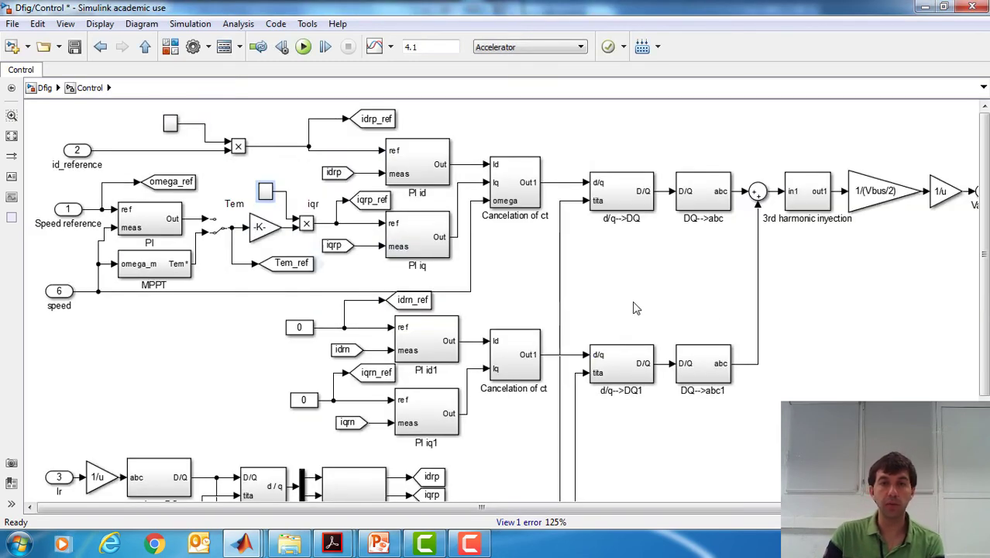
scroll(986, 321, down, 5)
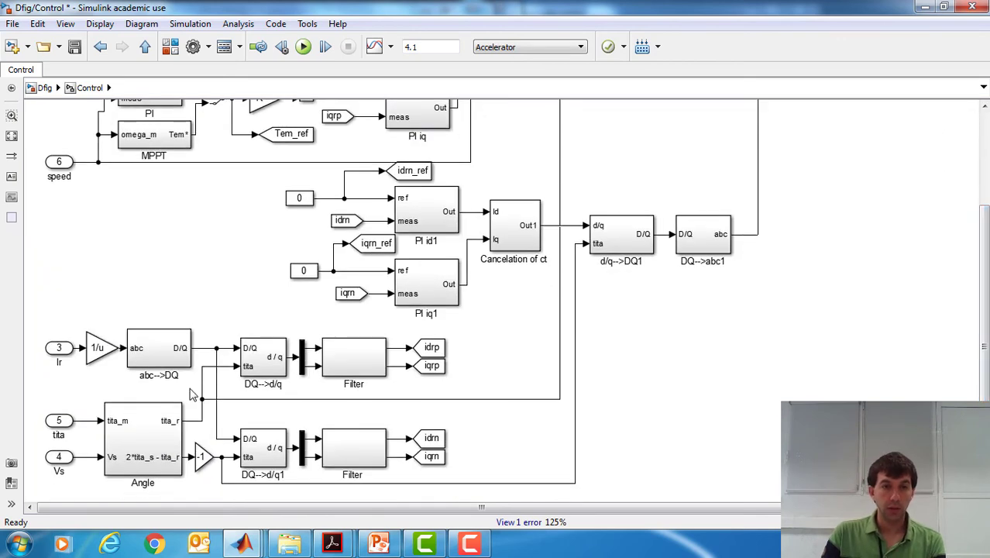
double_click(165, 448)
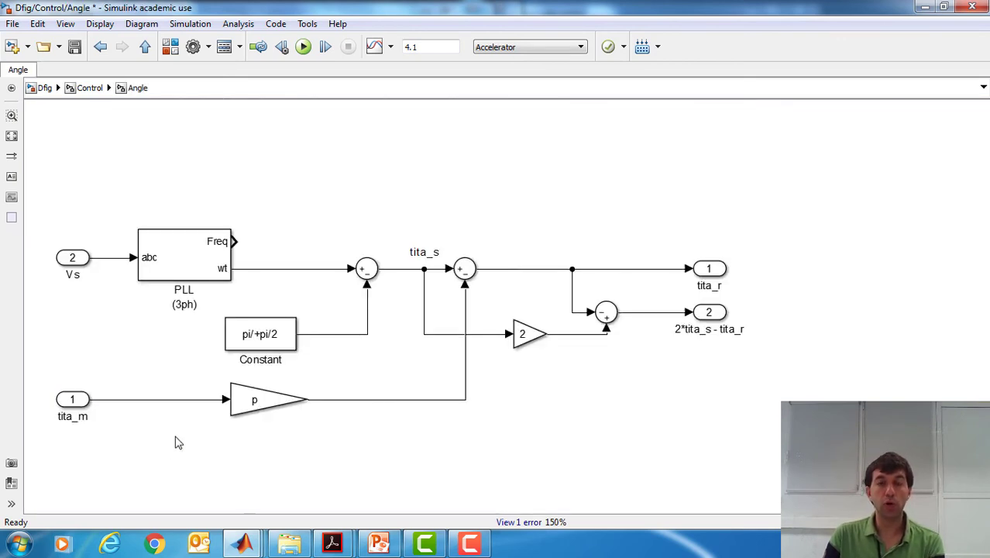
double_click(174, 260)
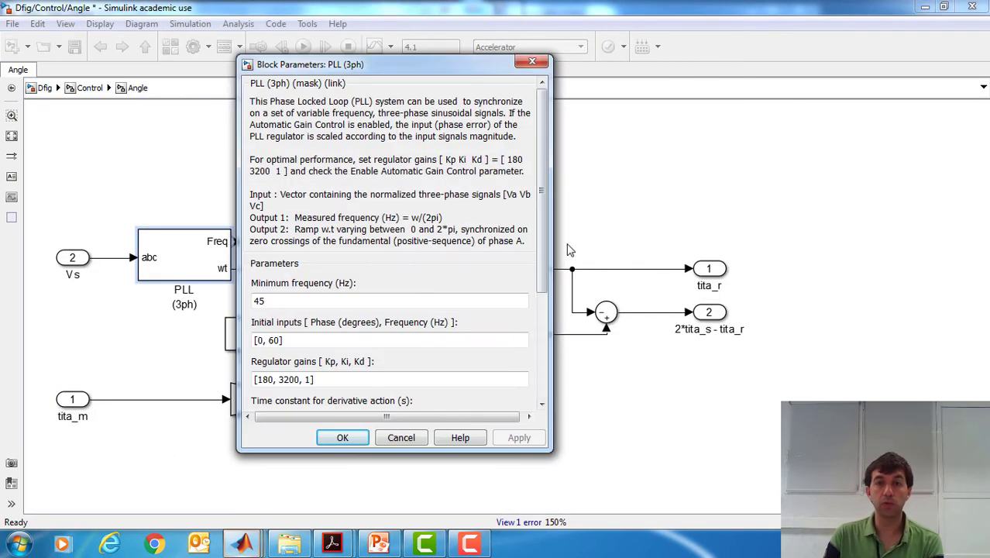
drag(544, 244, 572, 350)
double_click(307, 364)
double_click(280, 250)
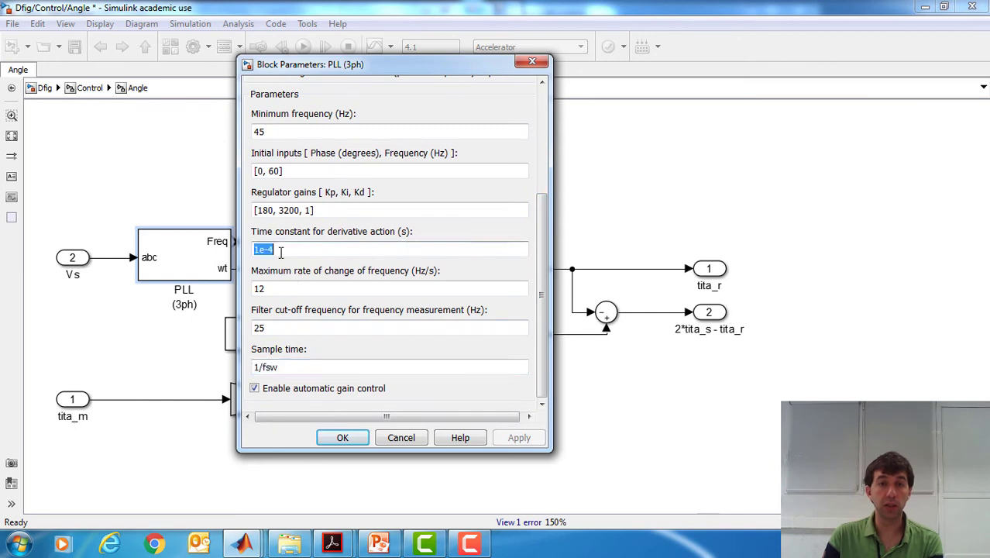
text(0.01)
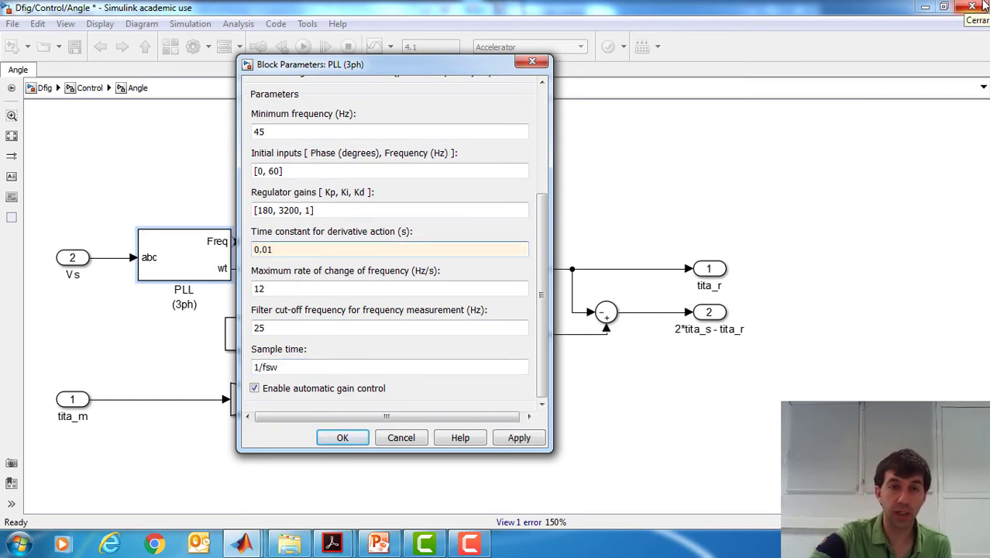
key(Return)
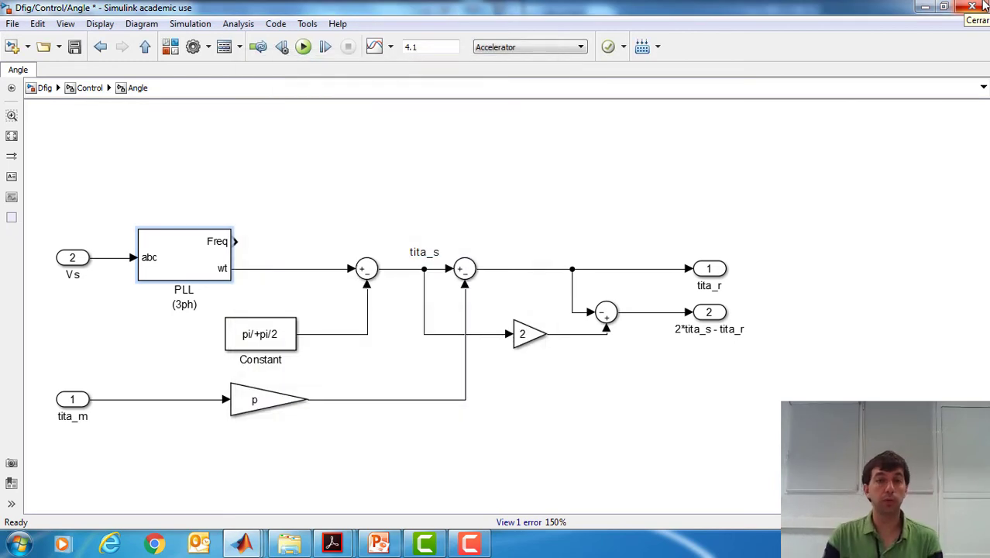
click(48, 87)
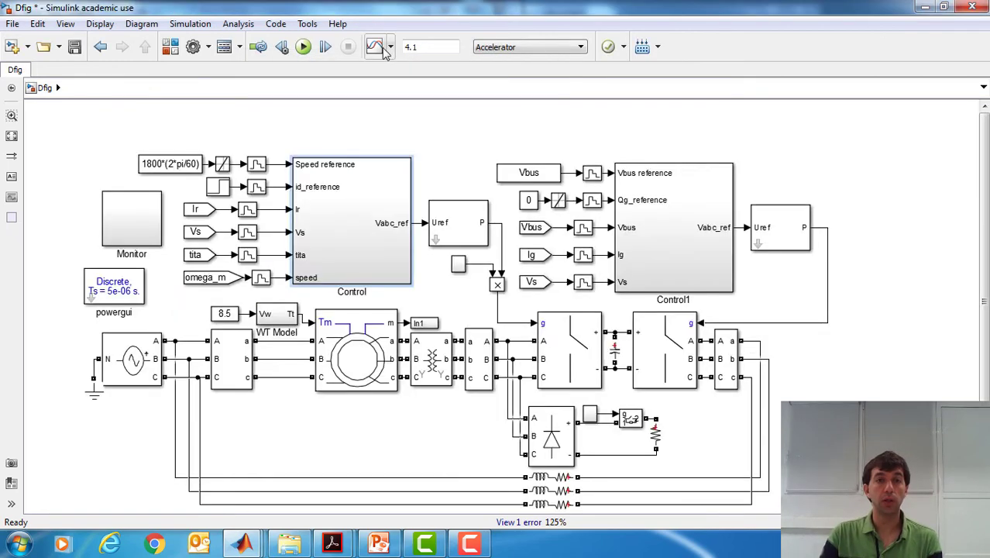
Rerun the Dfig simulation and read the Cancelation of ct Mux port-width error in the Diagnostic Viewer.
click(305, 47)
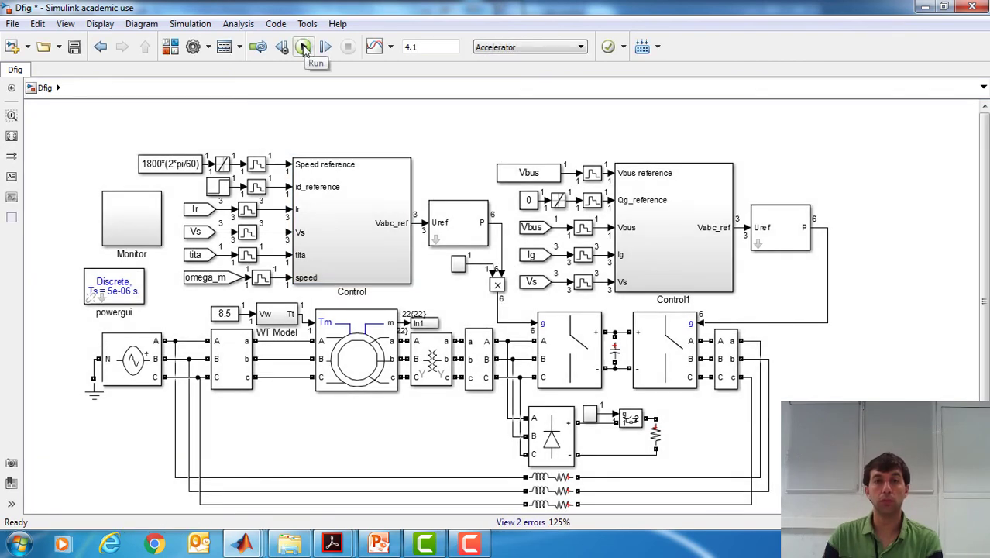
click(303, 46)
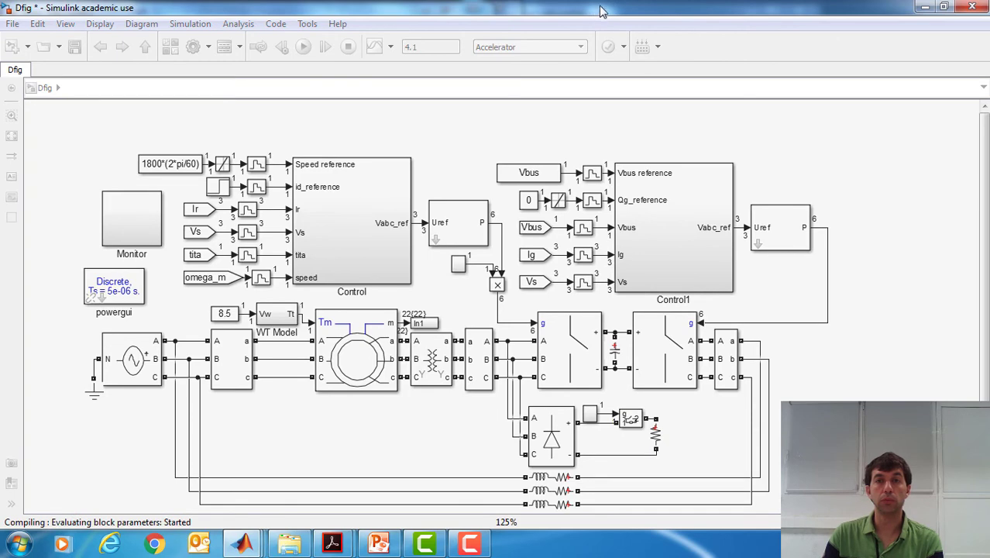
drag(601, 11, 523, 18)
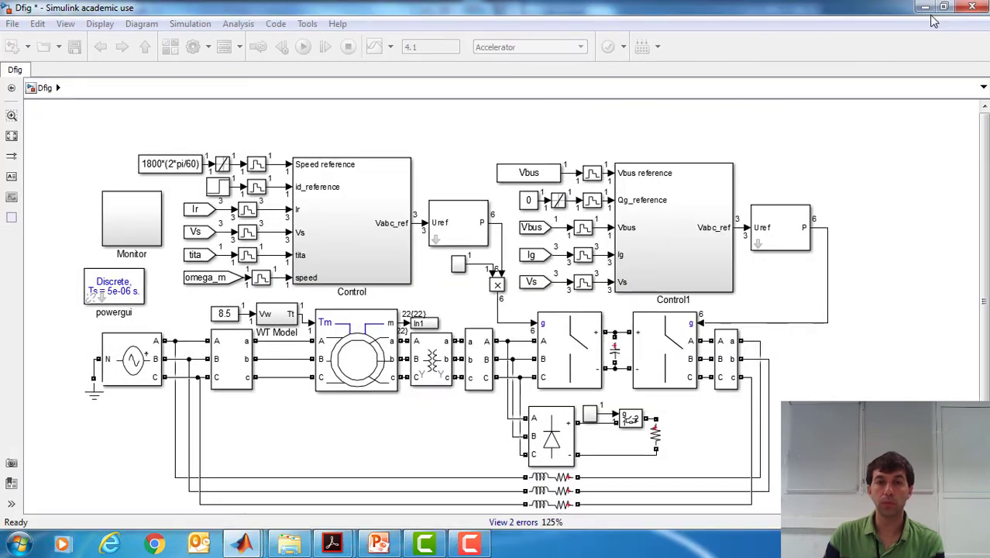
click(939, 14)
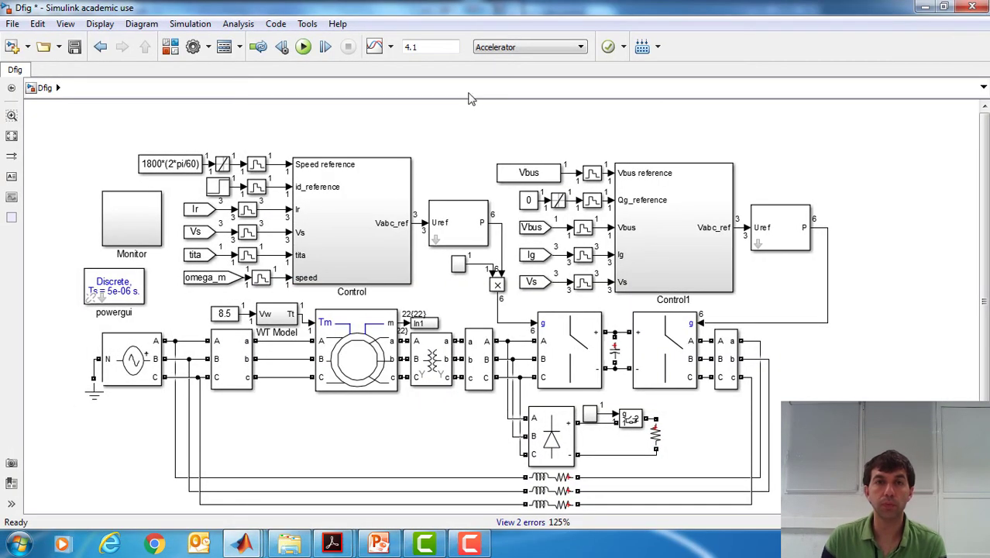
click(242, 544)
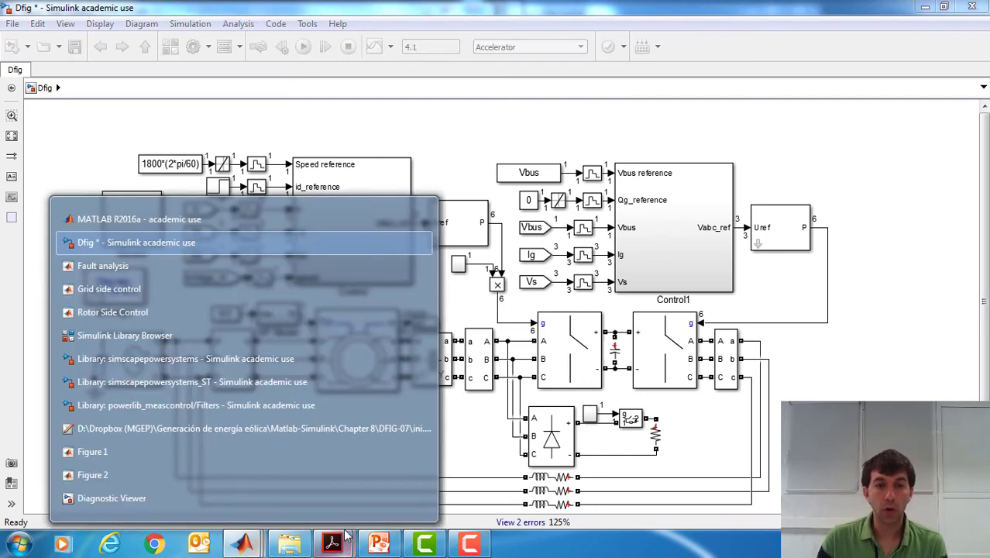
click(256, 492)
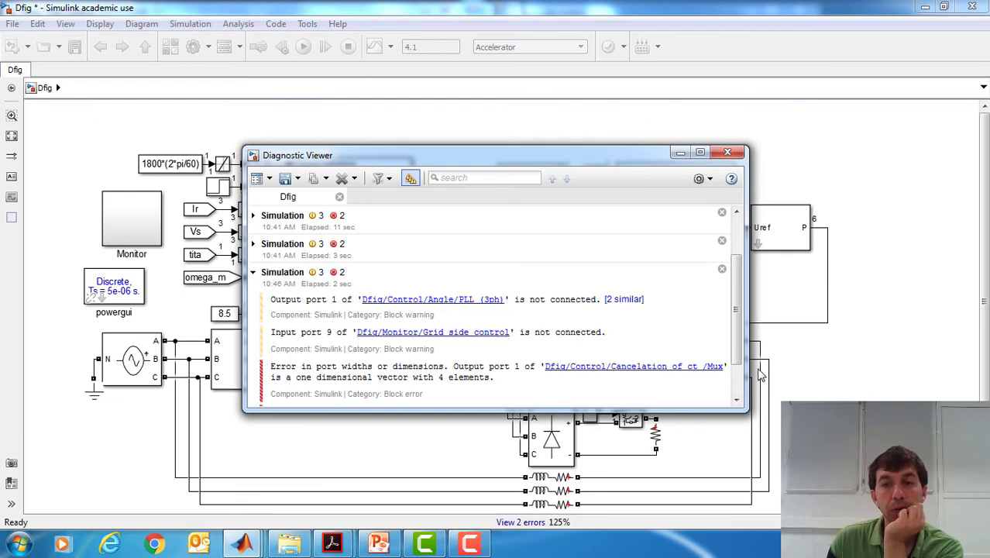
click(871, 371)
Inspect the decoupling equation blocks inside the lower Cancelation of ct subsystem.
double_click(335, 256)
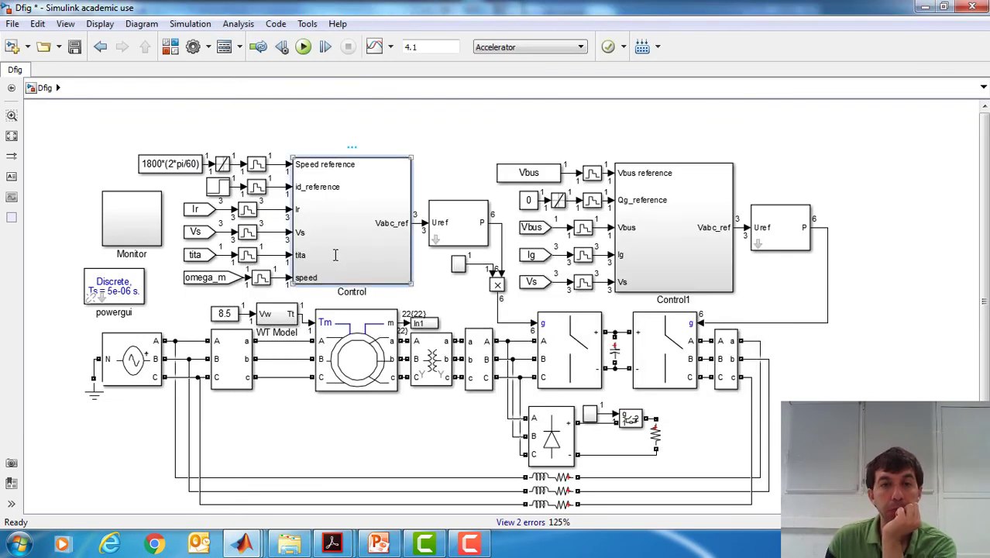
click(533, 202)
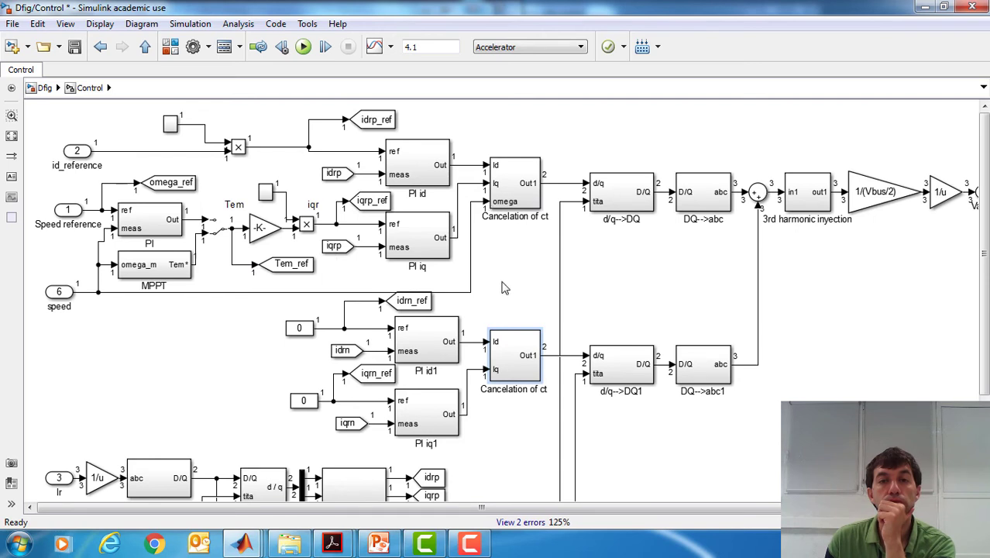
double_click(508, 372)
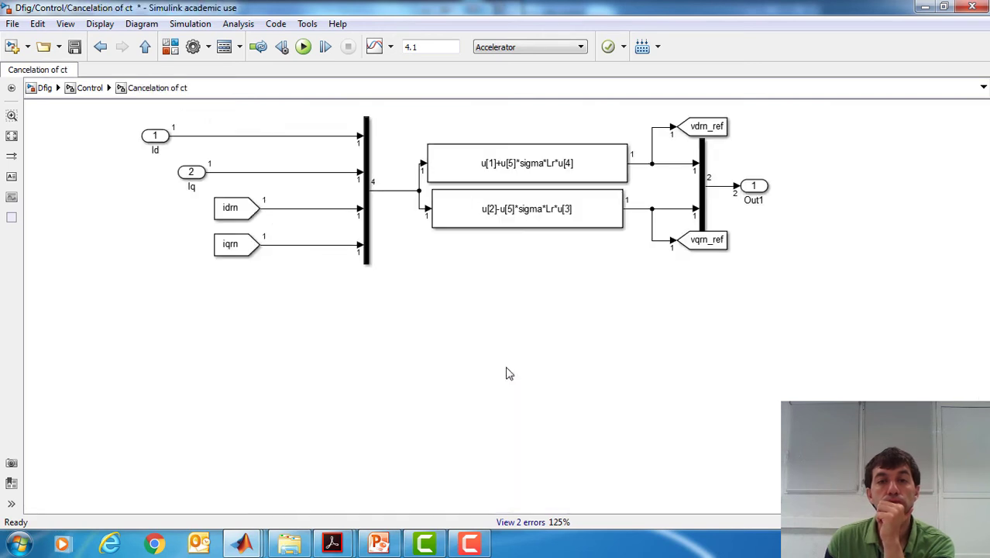
click(594, 153)
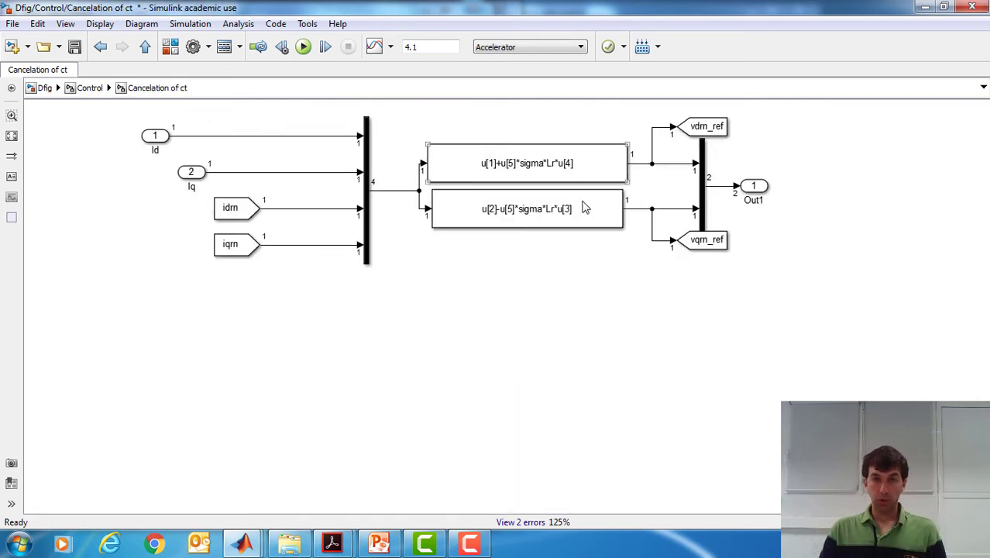
click(520, 216)
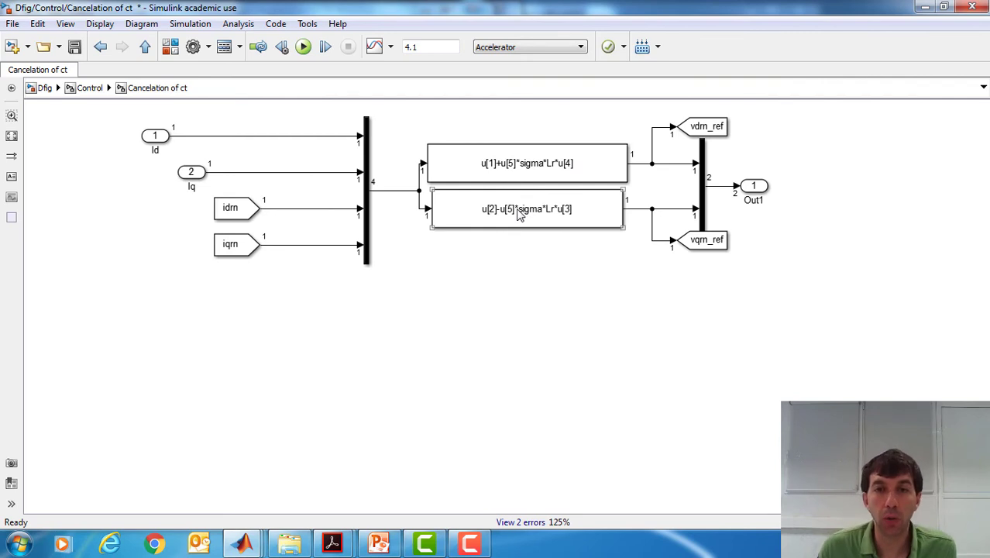
click(508, 174)
click(512, 185)
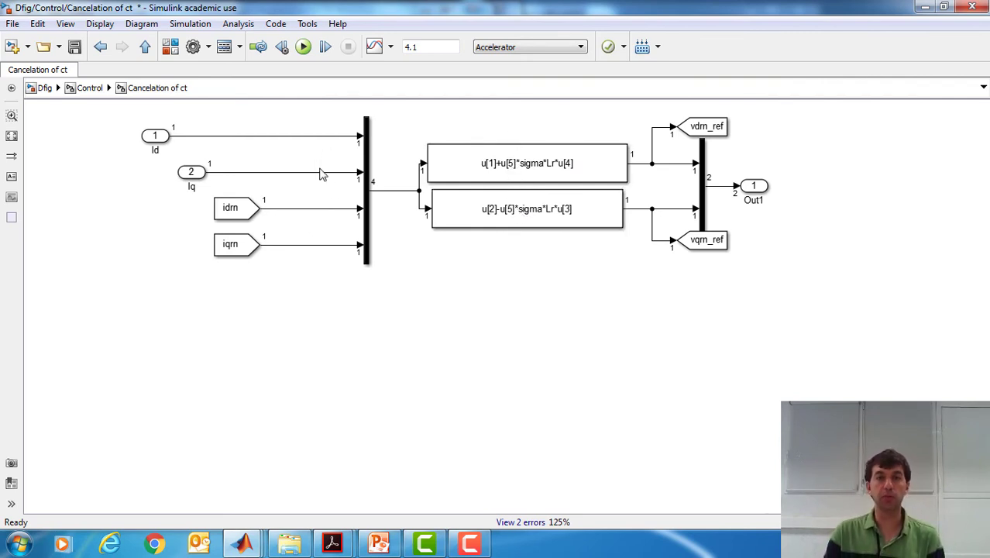
click(105, 88)
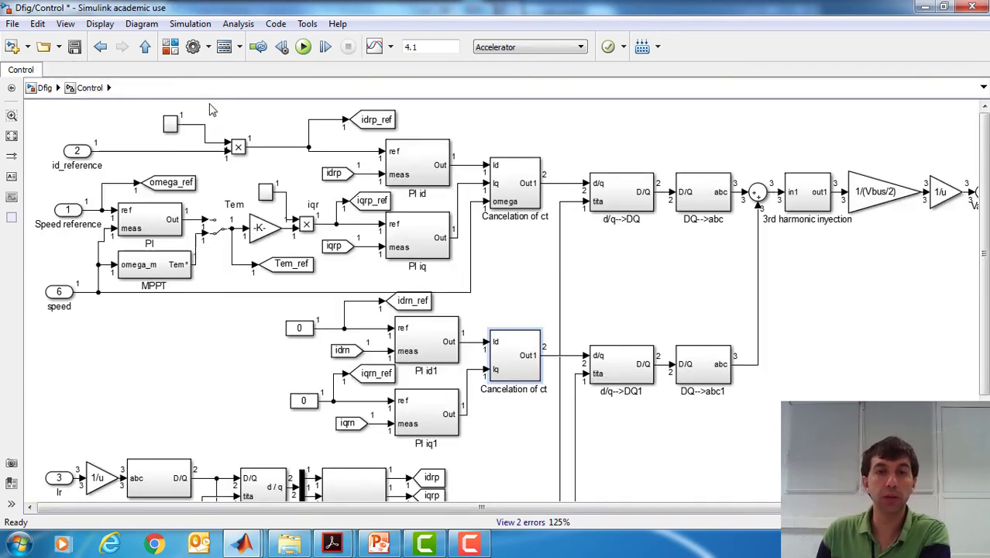
Copy the f, 2*pi, p, omega, sum and Fs blocks from the upper Cancelation of ct into the lower one.
click(530, 204)
double_click(530, 203)
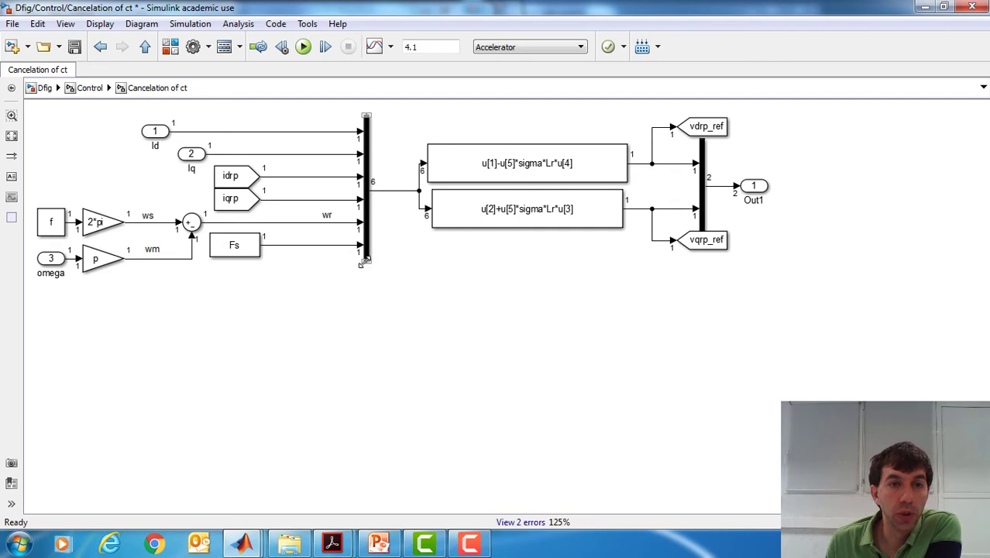
click(40, 208)
drag(36, 199, 183, 275)
drag(314, 285, 46, 220)
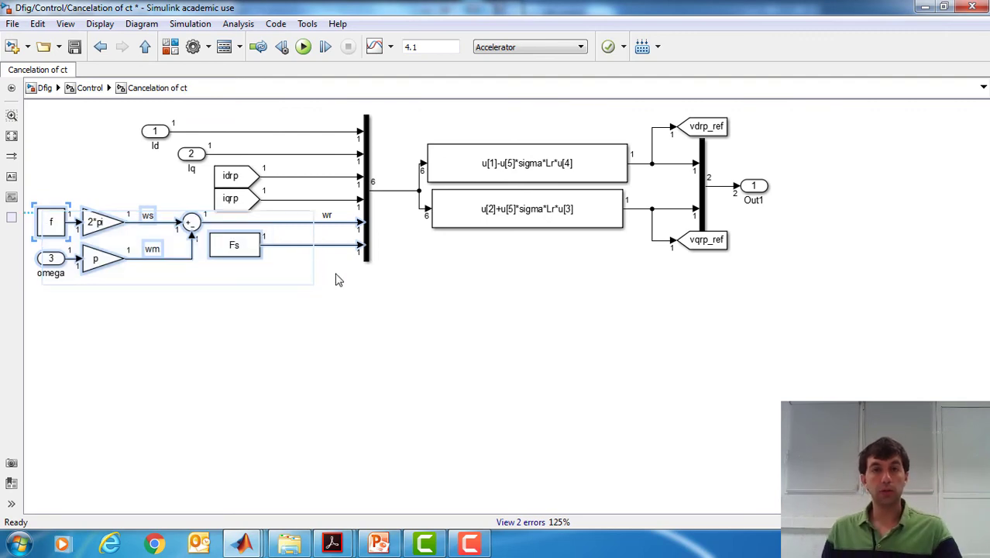
drag(343, 276, 35, 203)
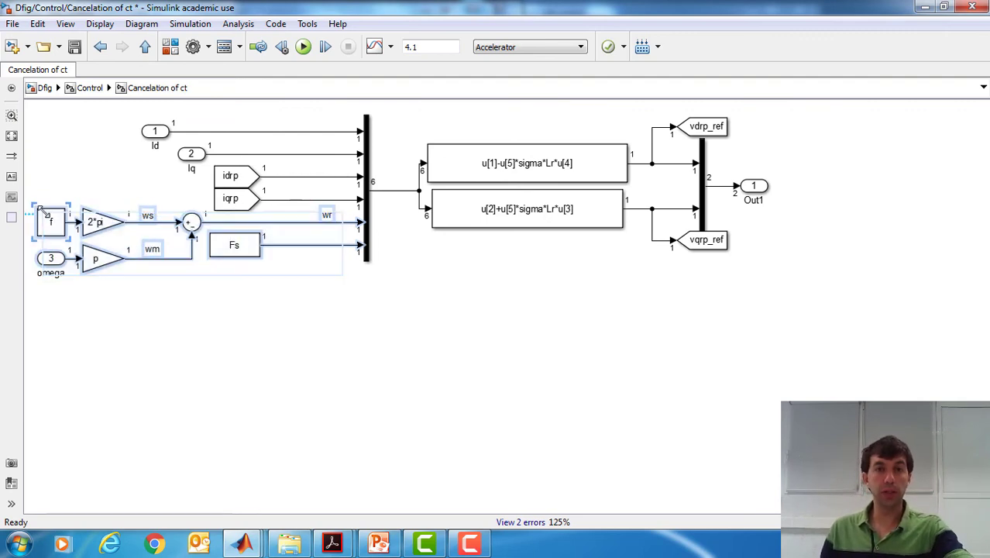
click(87, 88)
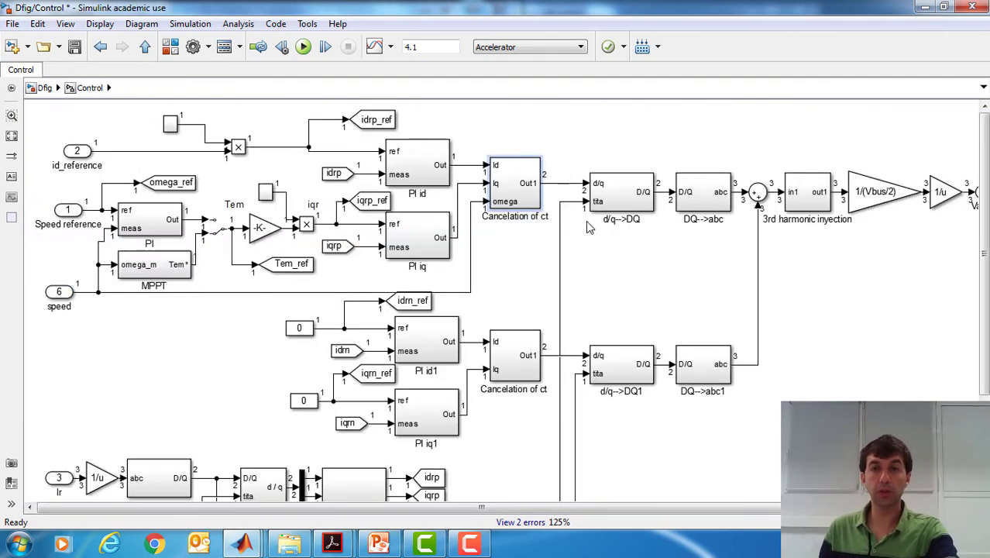
double_click(523, 345)
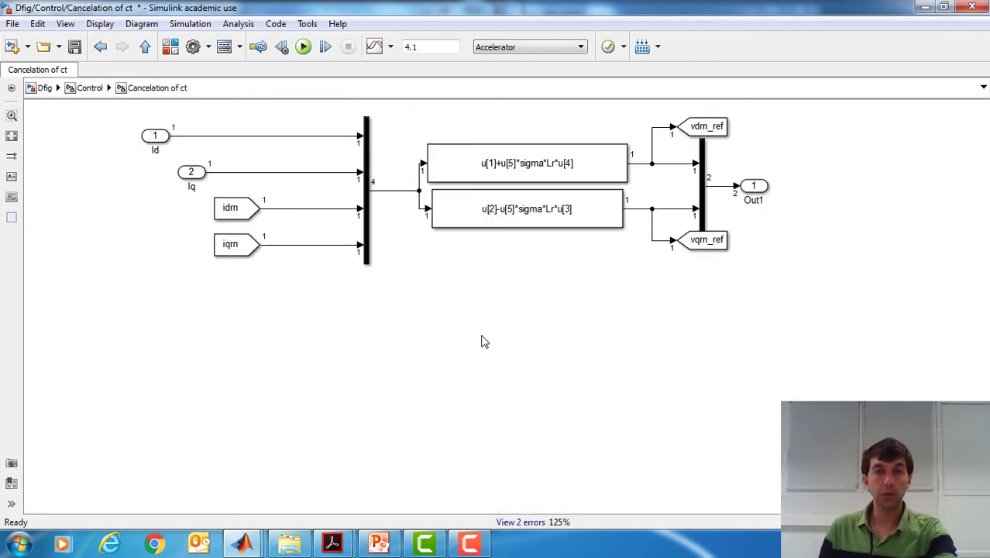
key(ctrl+v)
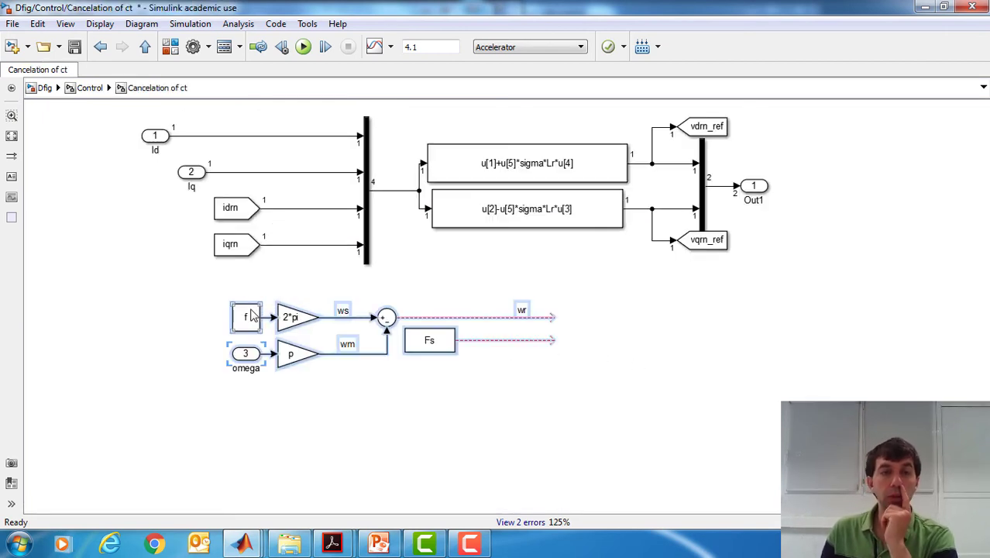
Give the mux 6 inputs, lengthen it, and connect the wr and Fs signals to it.
drag(247, 314, 63, 271)
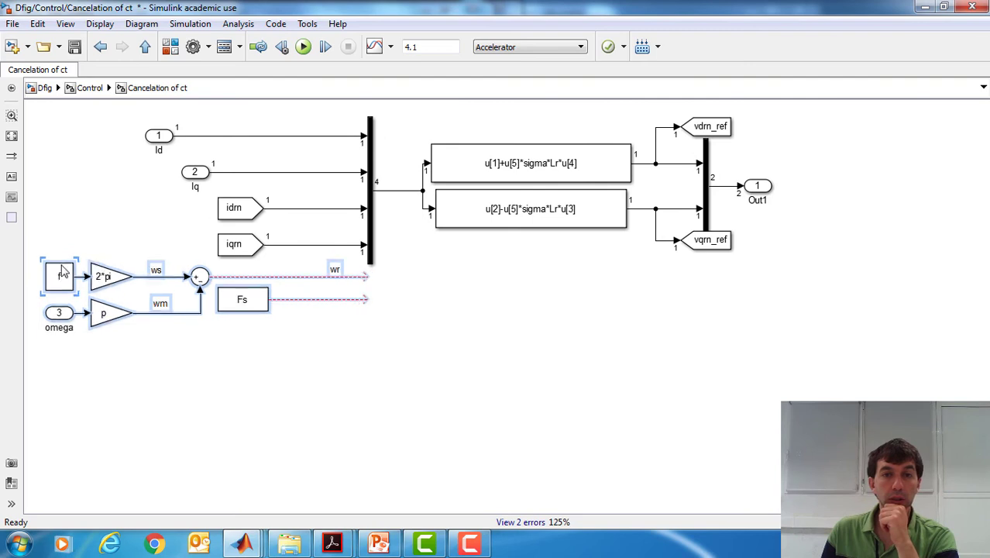
double_click(371, 215)
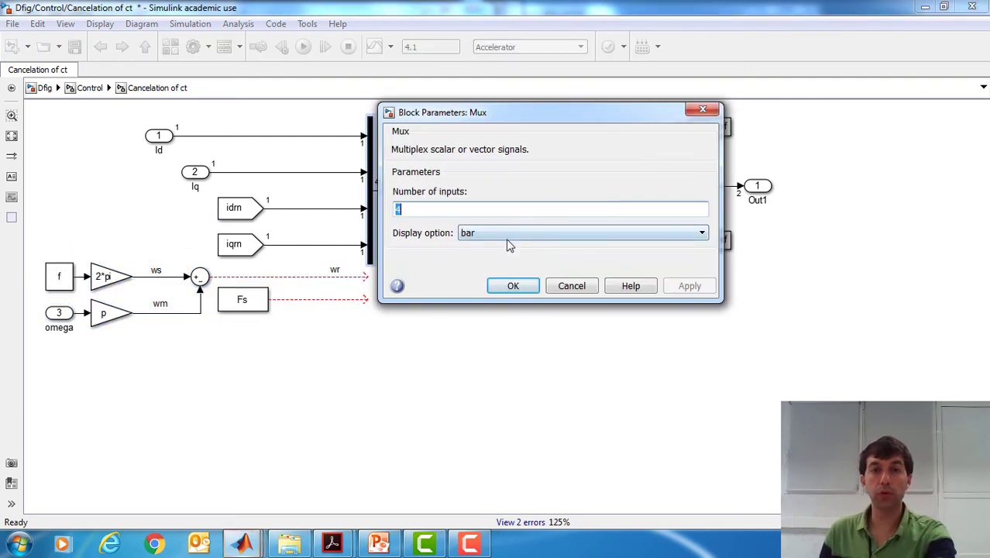
text(6)
key(Return)
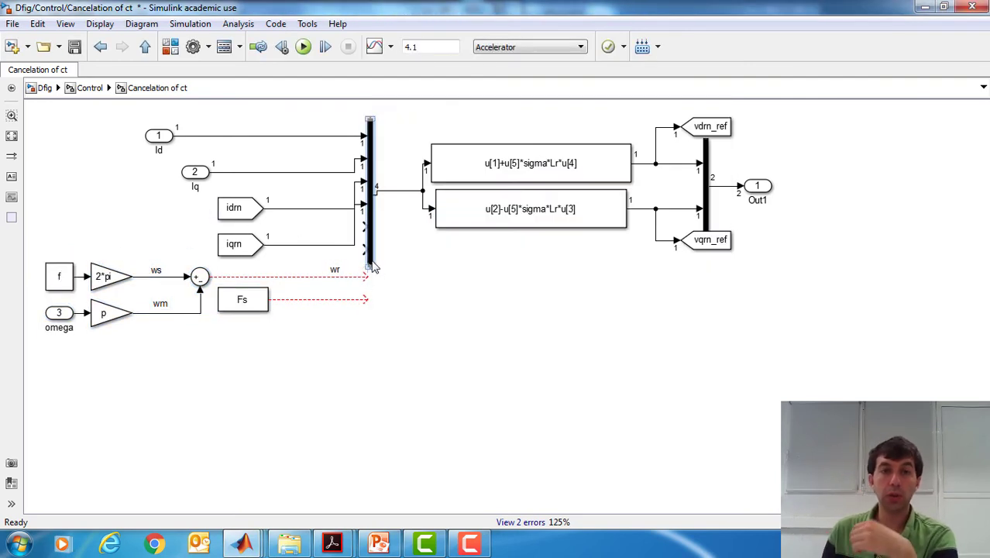
drag(372, 267, 379, 325)
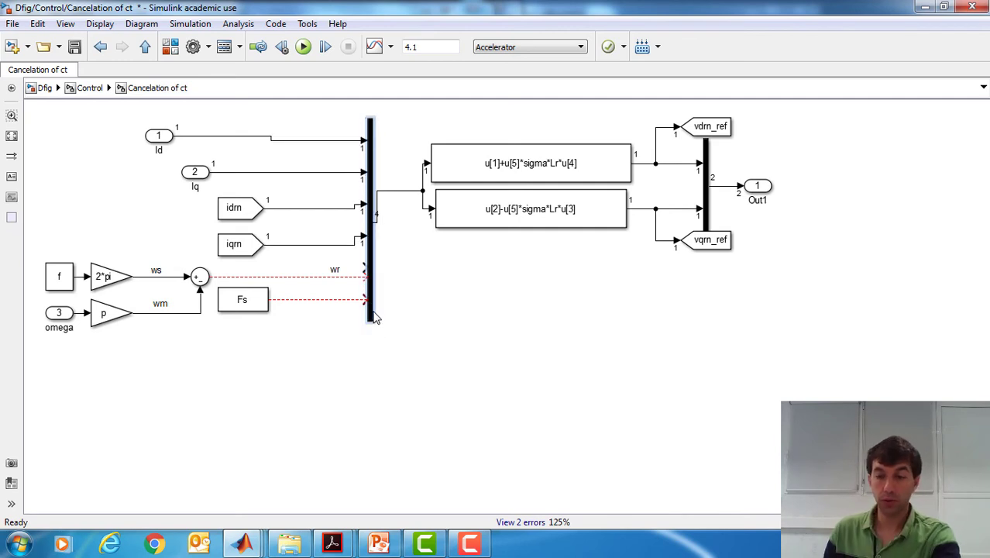
key(Down)
key(Down)
key(Down)
key(Down)
key(Down)
key(Down)
key(Down)
key(Down)
key(Down)
key(Down)
key(Down)
key(Down)
key(Down)
key(Down)
key(Down)
key(Down)
key(Down)
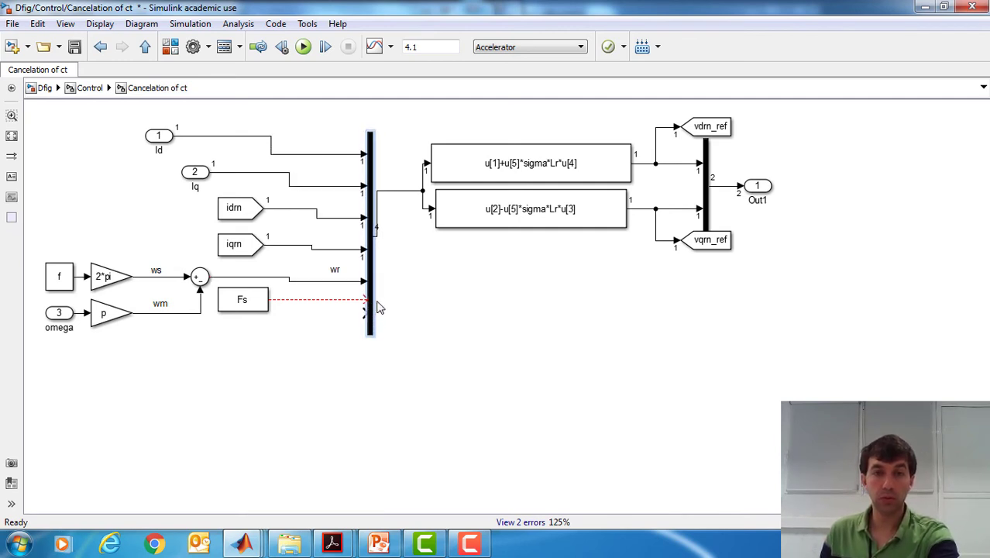
key(Up)
key(Up)
key(Up)
key(Up)
key(Up)
key(Up)
key(Up)
key(Up)
key(Up)
key(Up)
key(Up)
key(Up)
key(Up)
key(Up)
key(Up)
key(Up)
key(Up)
key(Up)
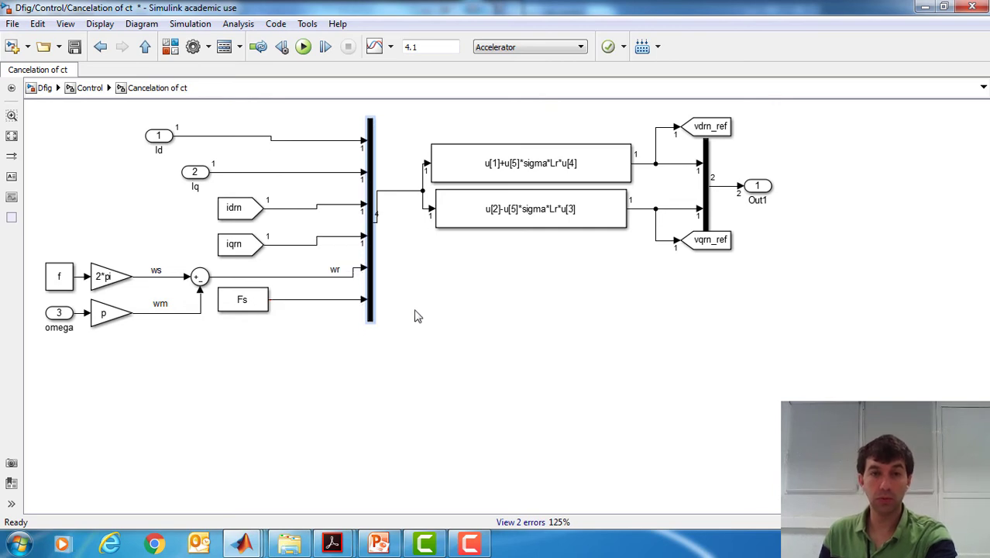
Straighten the Id, idrn, iqrn and wr lines and realign the slip-frequency blocks.
drag(152, 138, 152, 143)
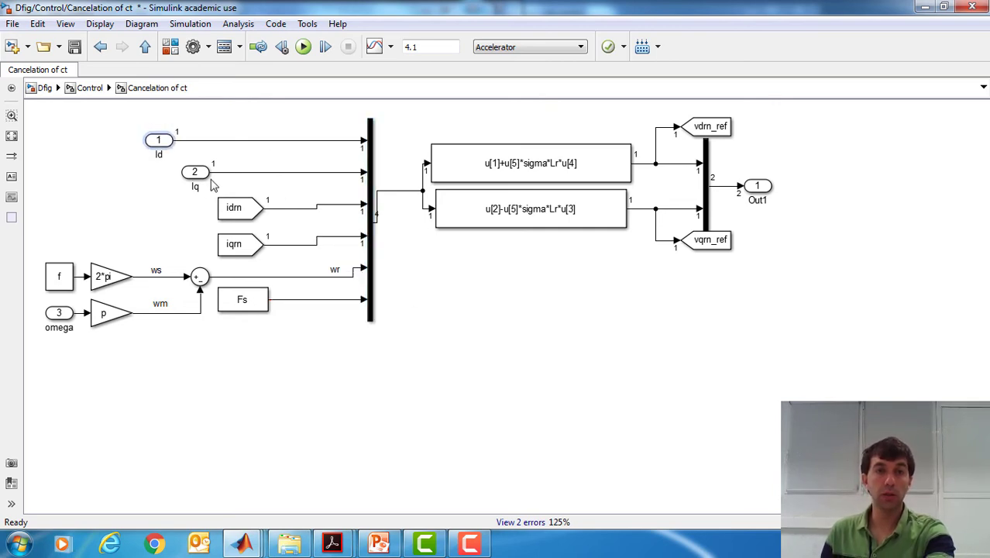
drag(237, 209, 236, 205)
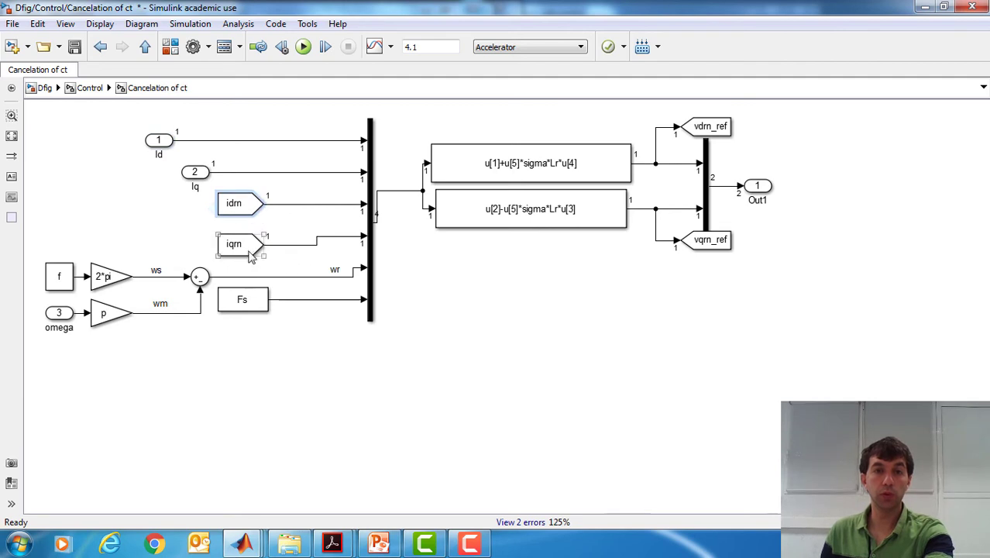
click(250, 249)
key(Up)
key(Up)
key(Up)
key(Up)
key(Up)
key(Up)
key(Up)
key(Up)
key(Up)
key(Up)
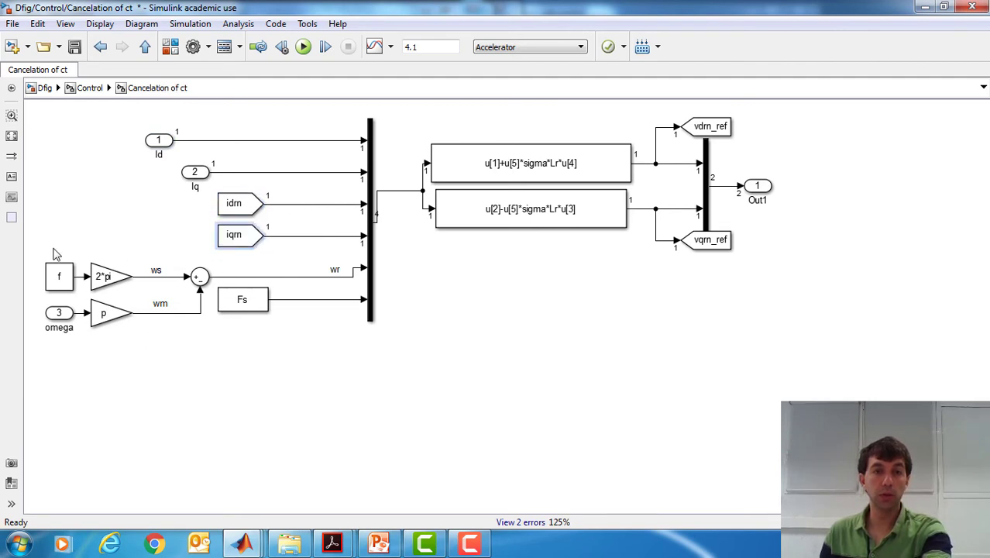
drag(37, 239, 207, 348)
key(Up)
key(Up)
key(Up)
key(Up)
key(Up)
key(Up)
key(Up)
key(Up)
key(Up)
key(Up)
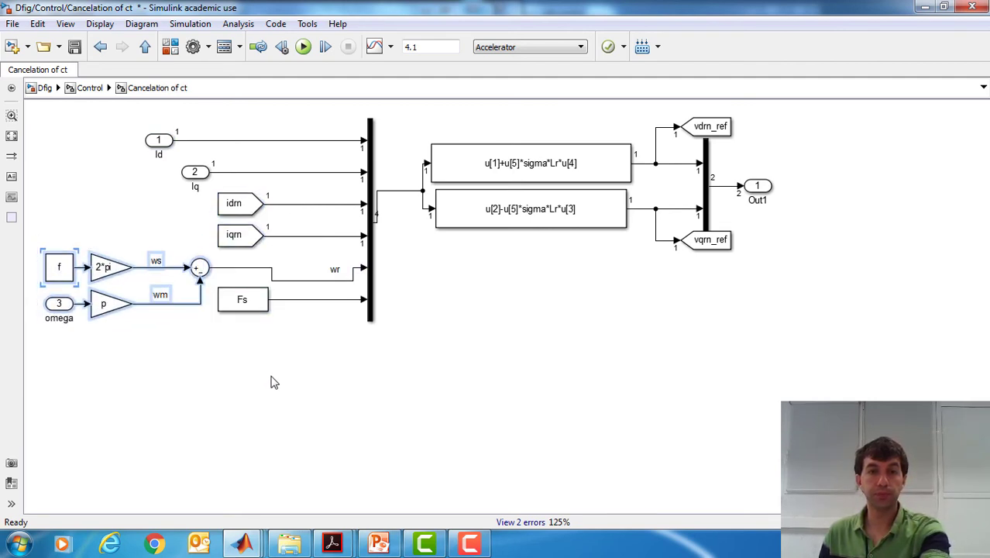
click(310, 283)
mouse_move(308, 281)
mouse_down()
mouse_move(336, 258)
mouse_move(323, 268)
mouse_up()
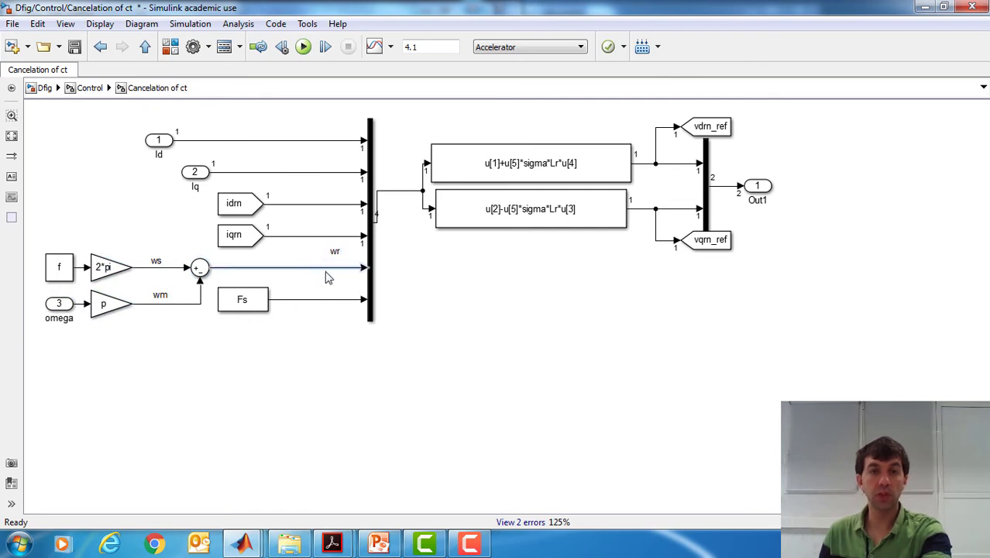
click(327, 288)
click(332, 266)
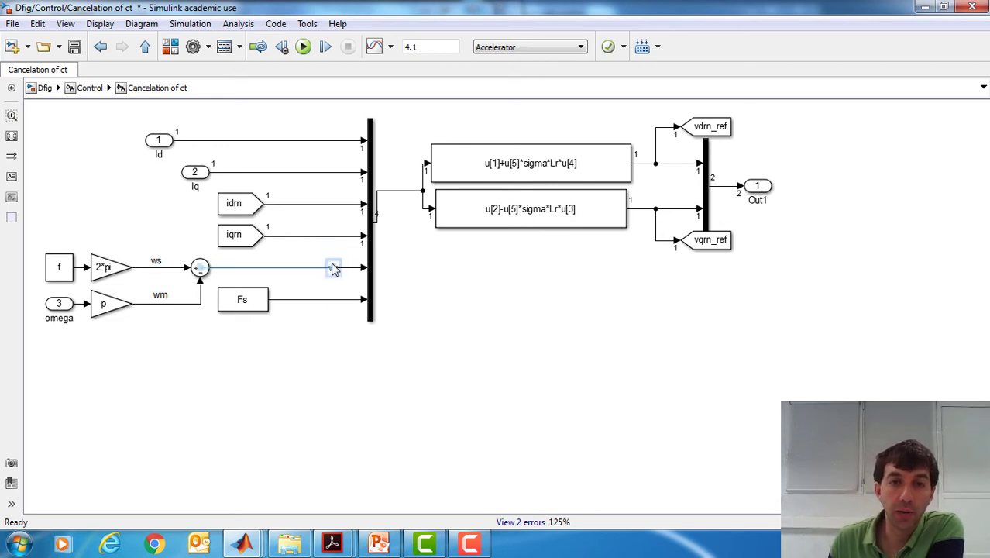
click(334, 253)
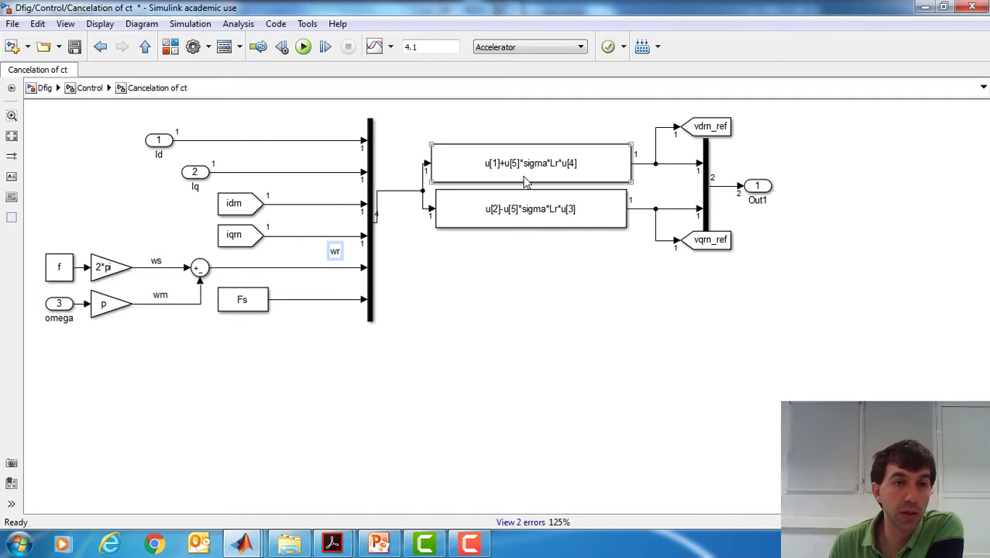
Shift the lower and upper Cancelation of ct blocks right so they line up in the Control diagram.
click(89, 88)
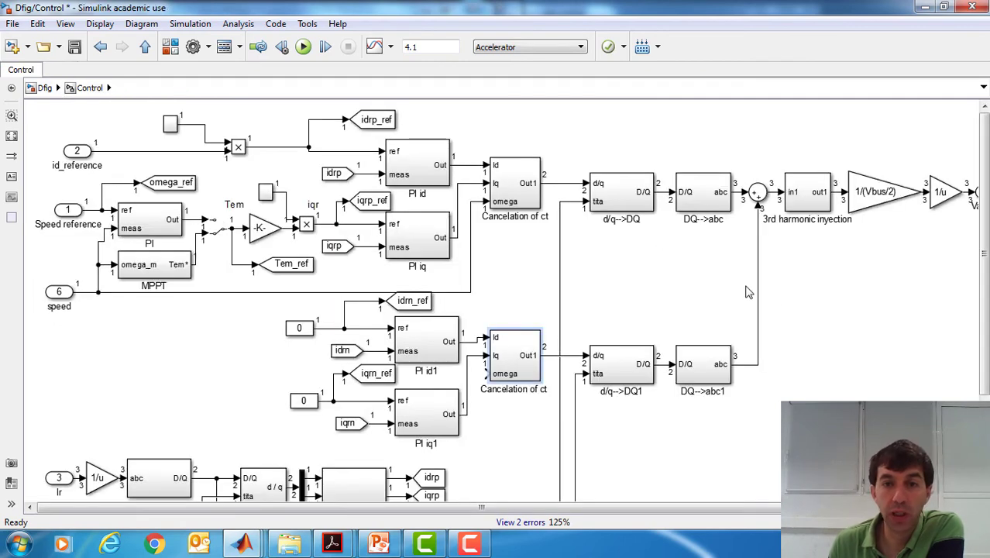
drag(517, 368, 515, 372)
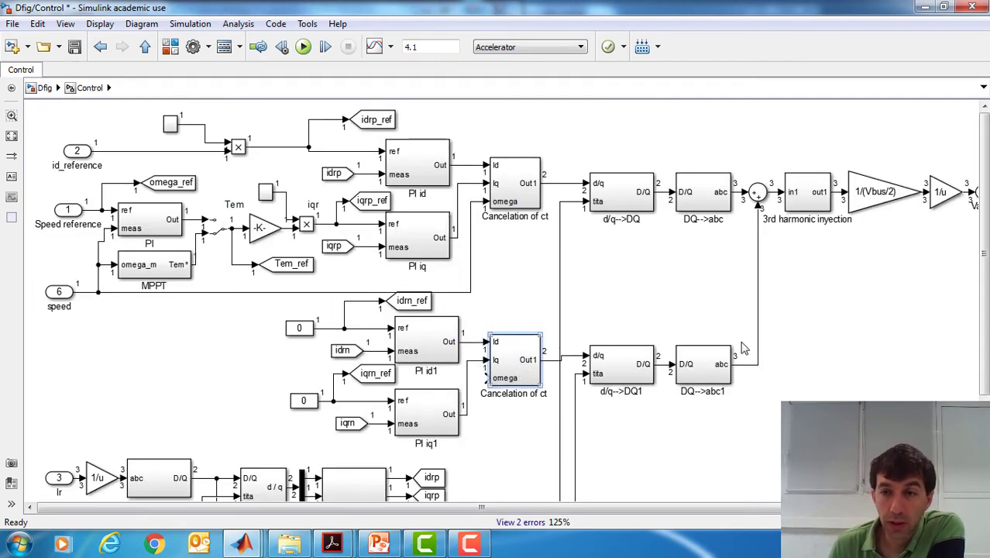
drag(982, 313, 983, 339)
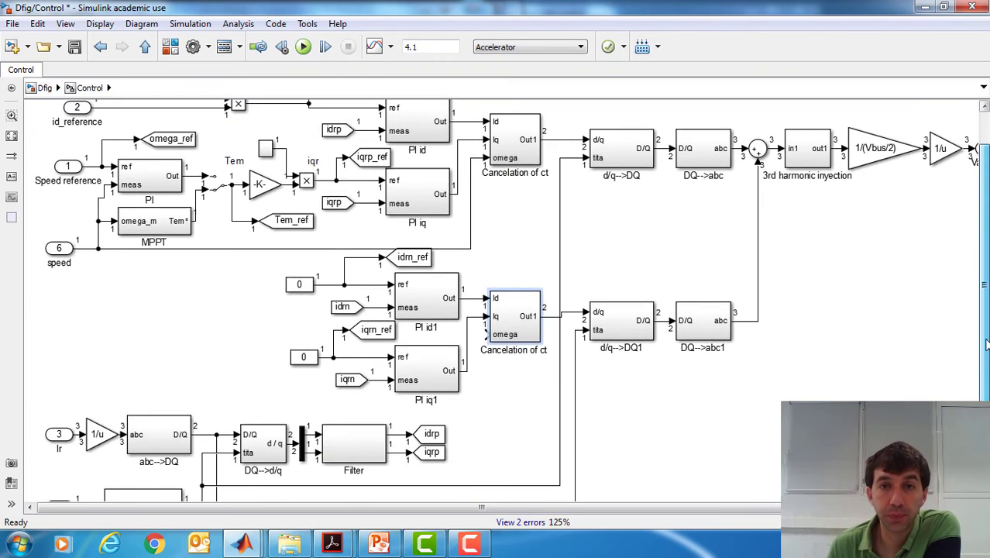
click(519, 320)
drag(521, 322, 529, 322)
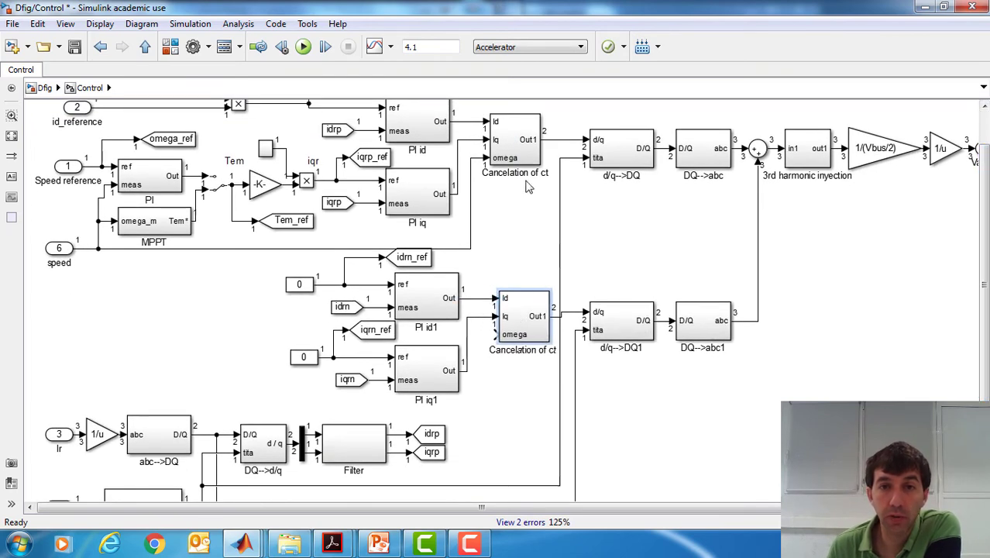
drag(525, 155, 533, 155)
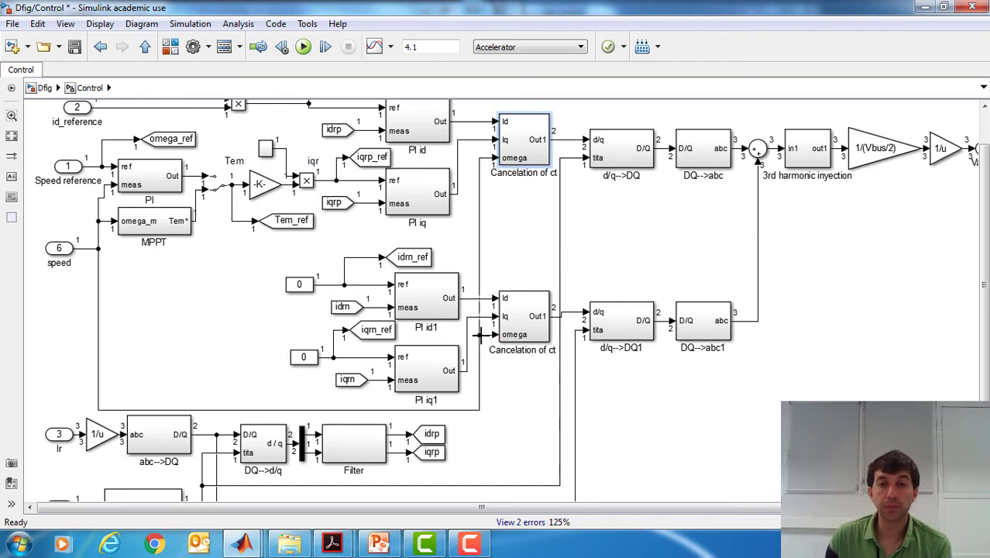
click(540, 417)
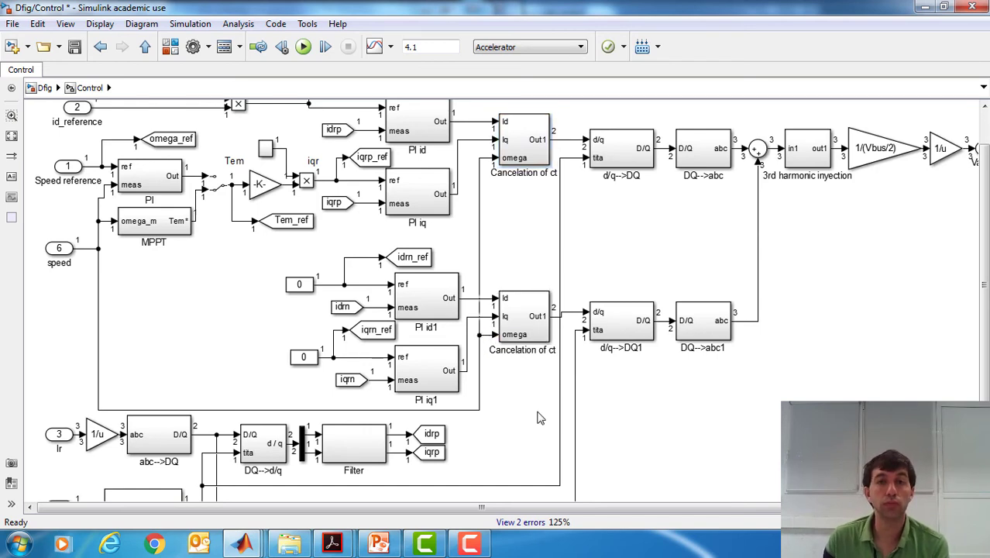
Go back to the top-level Dfig model and save it.
scroll(495, 302, up, 2)
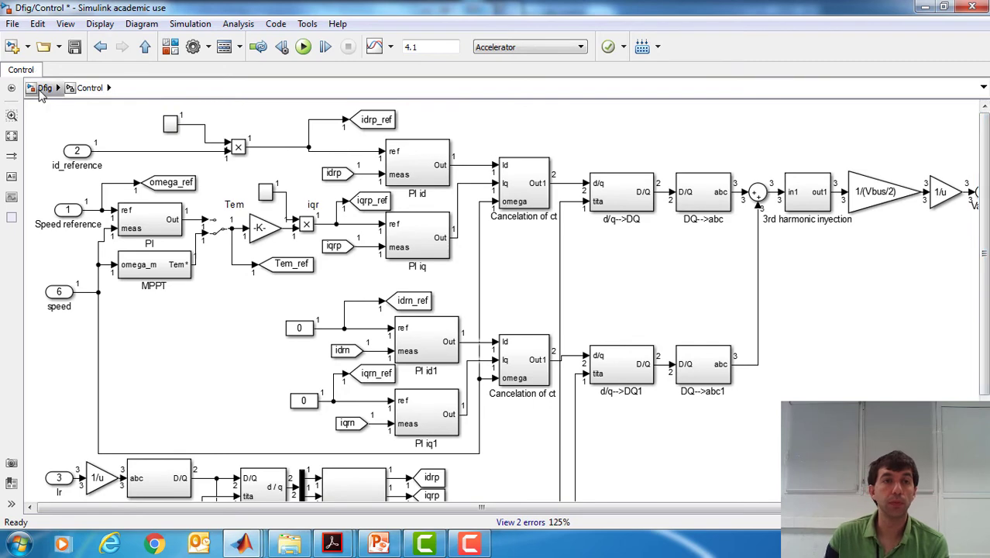
click(44, 87)
click(75, 46)
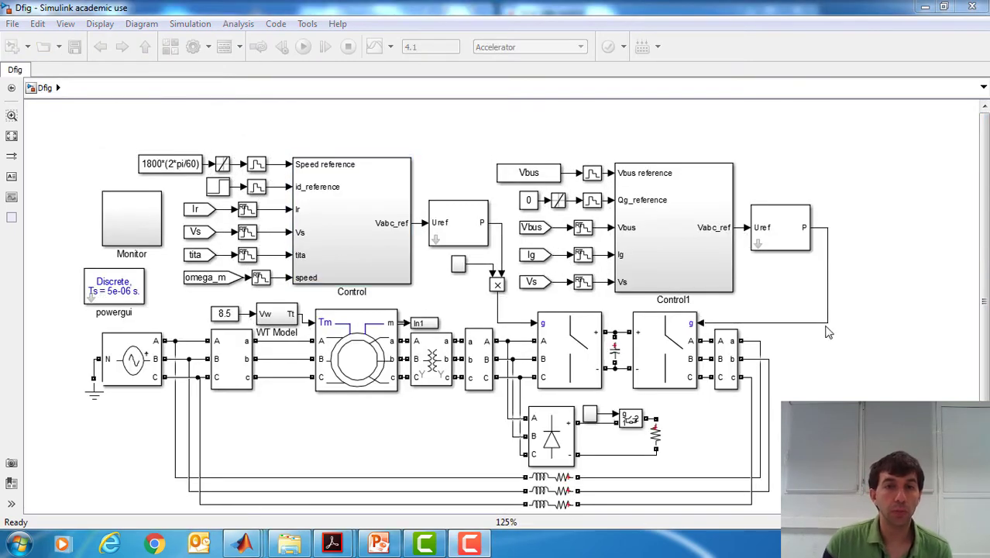
In Control > Angle, change the Constant block value from pi/+pi/2 to pi/2 + pi/2.
double_click(339, 265)
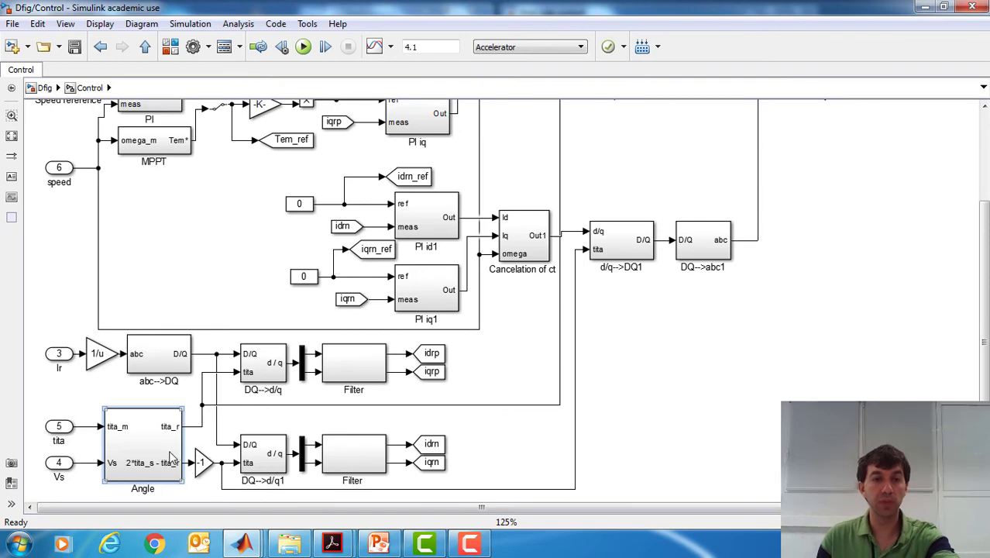
double_click(172, 457)
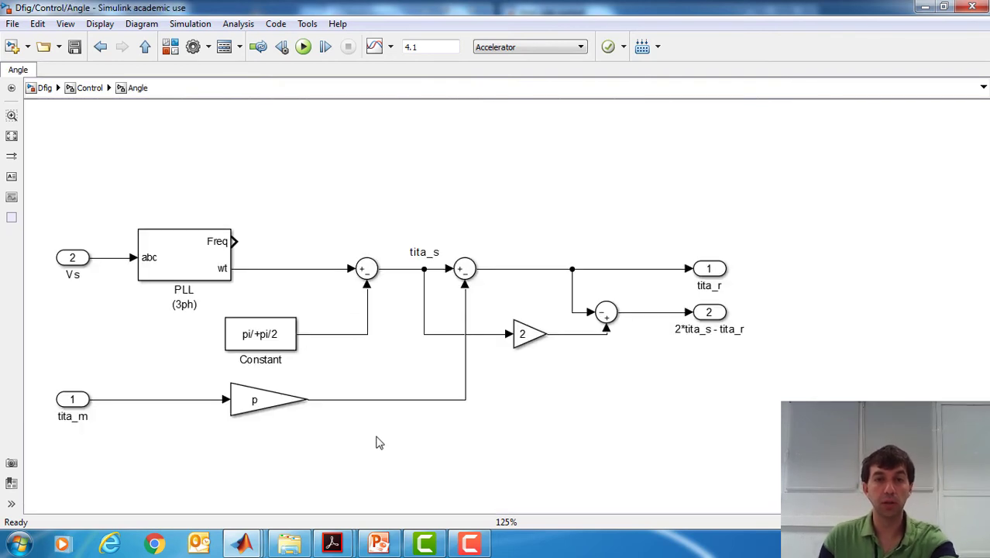
double_click(292, 345)
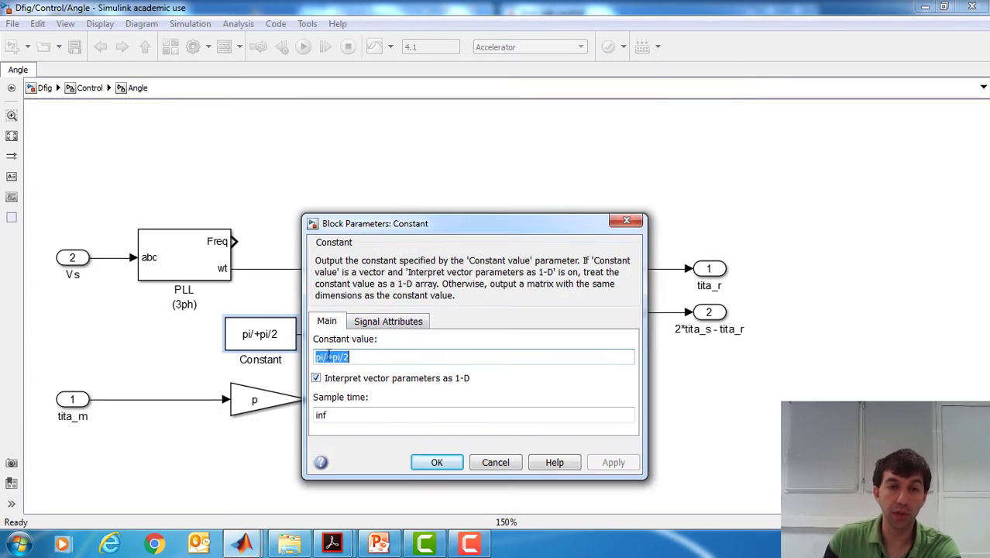
click(329, 355)
text(2)
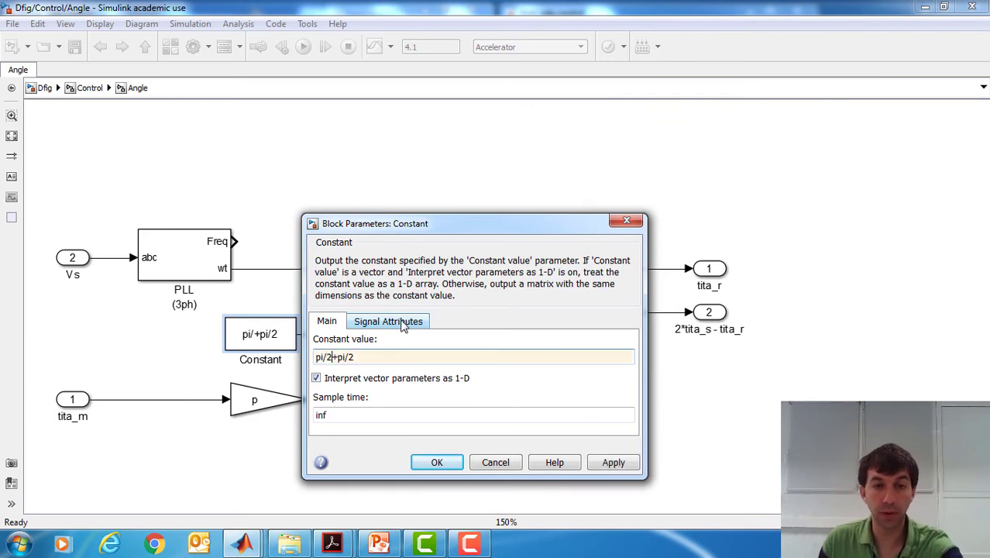
click(341, 358)
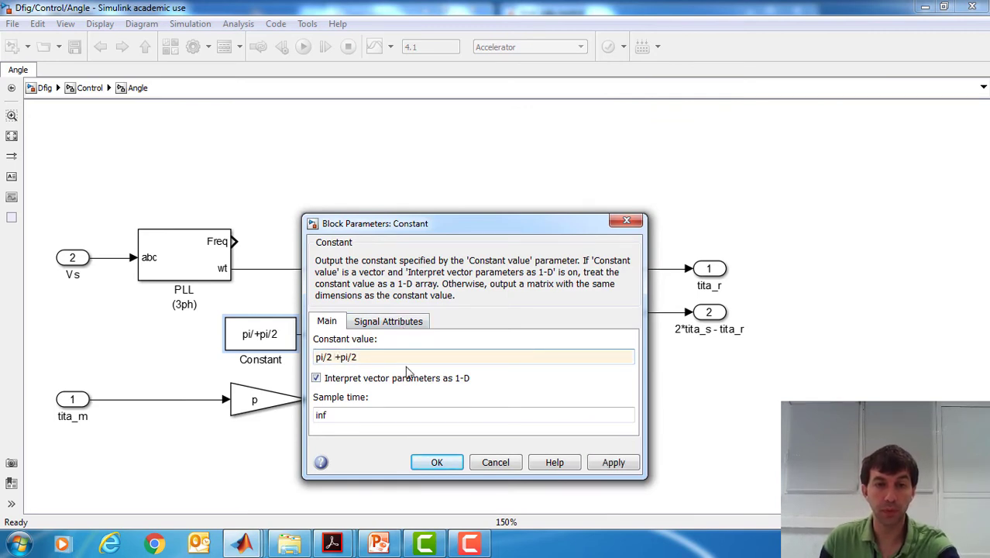
click(436, 462)
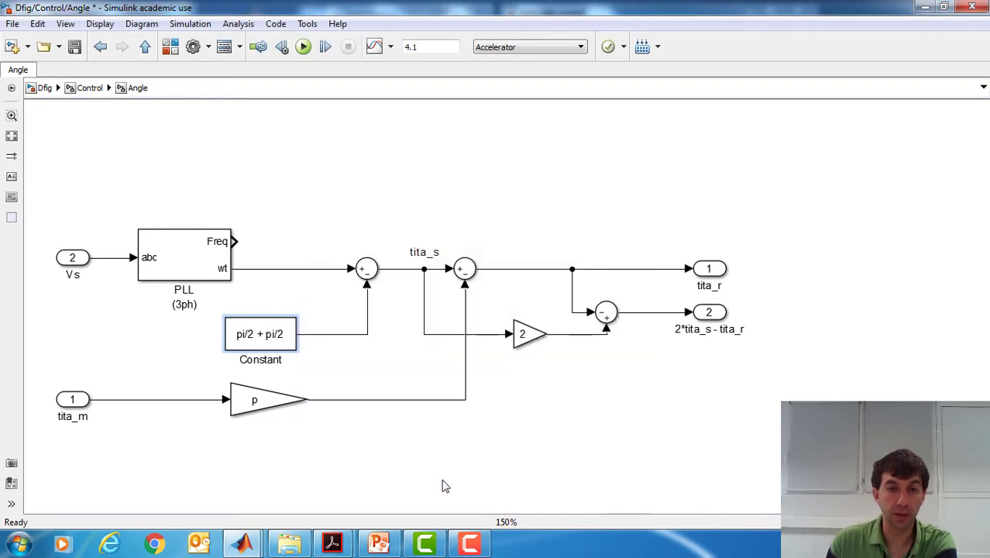
From the top-level Dfig model, set the Three-Phase Programmable Voltage Source Timing to [3 4.2].
click(41, 86)
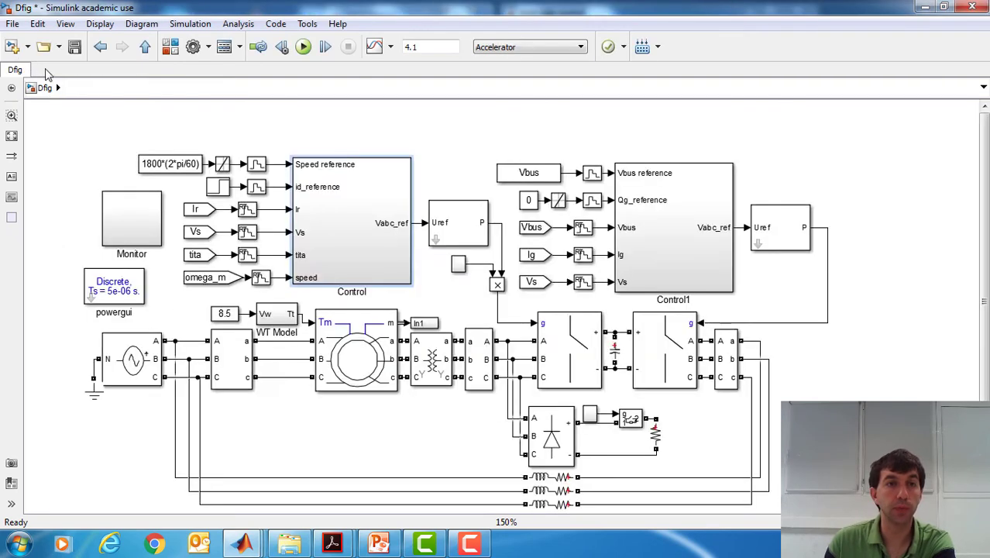
click(307, 49)
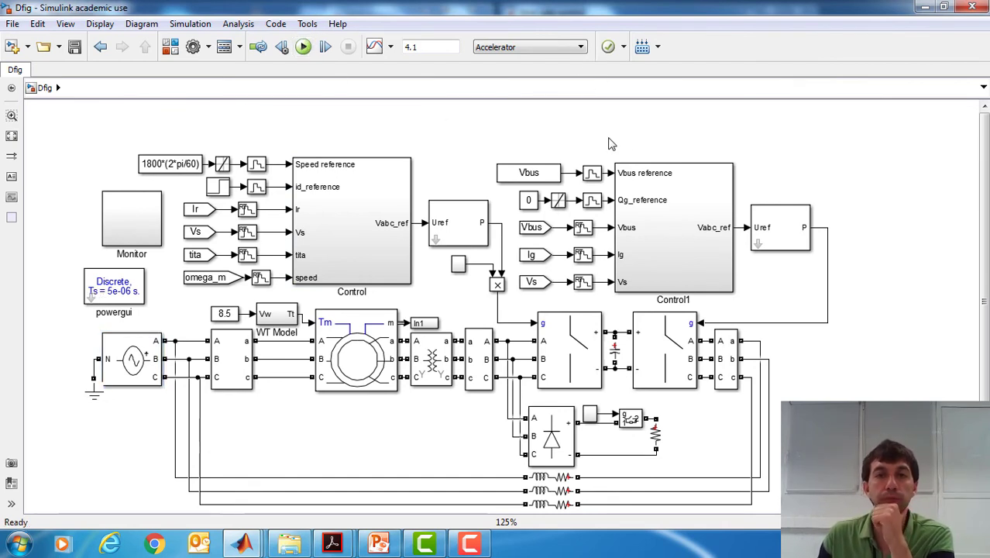
double_click(130, 375)
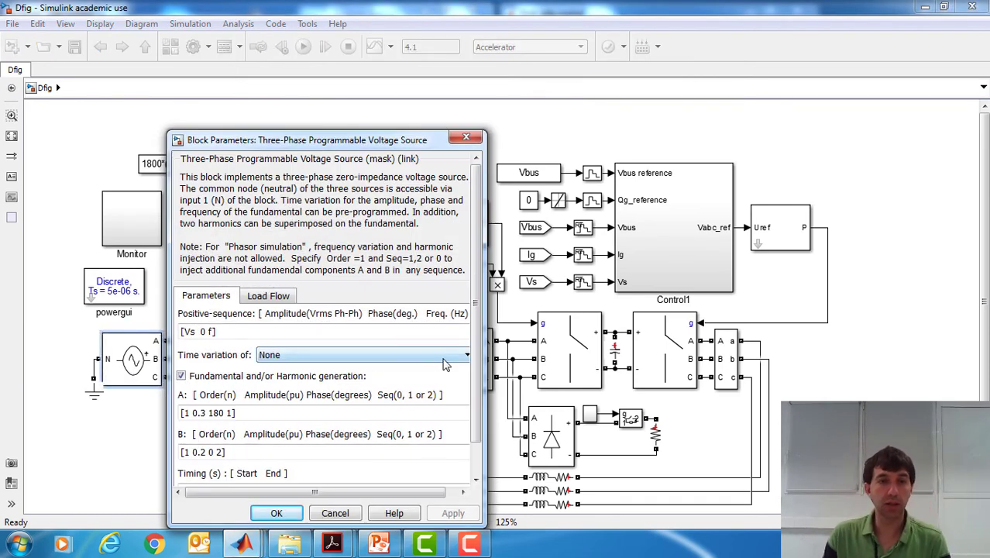
scroll(471, 349, down, 2)
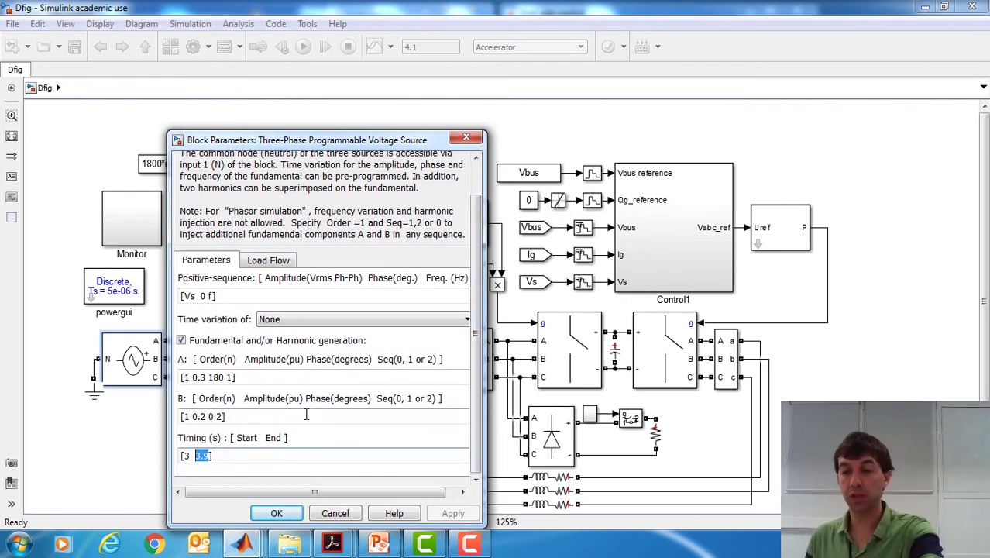
text(4)
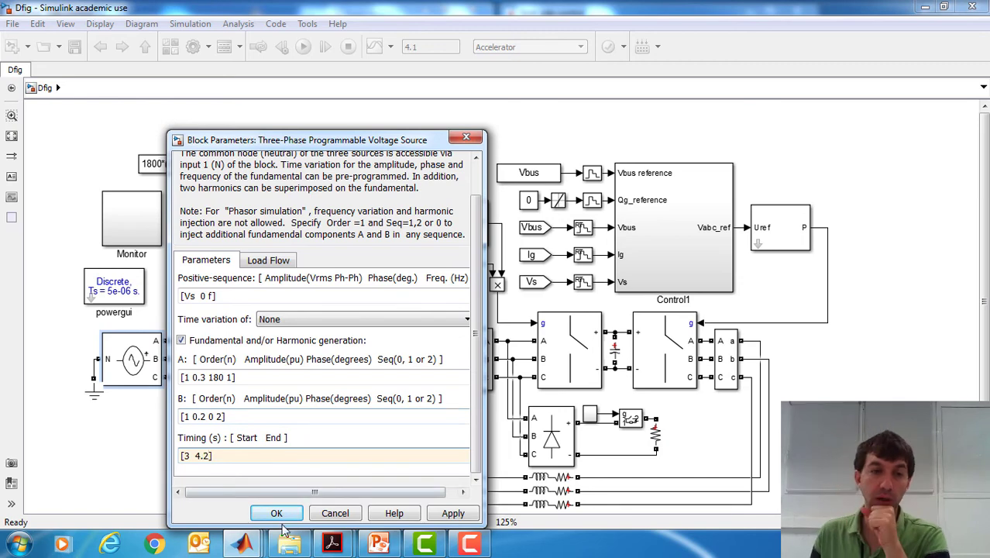
click(277, 514)
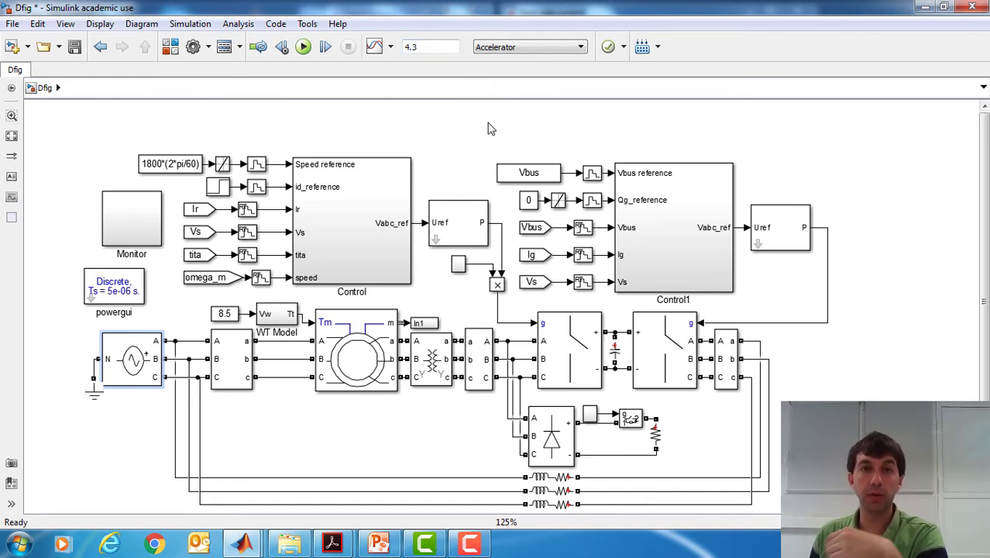
Recheck the voltage source's Timing field, then run the simulation toward a 4.3 s stop time.
double_click(147, 355)
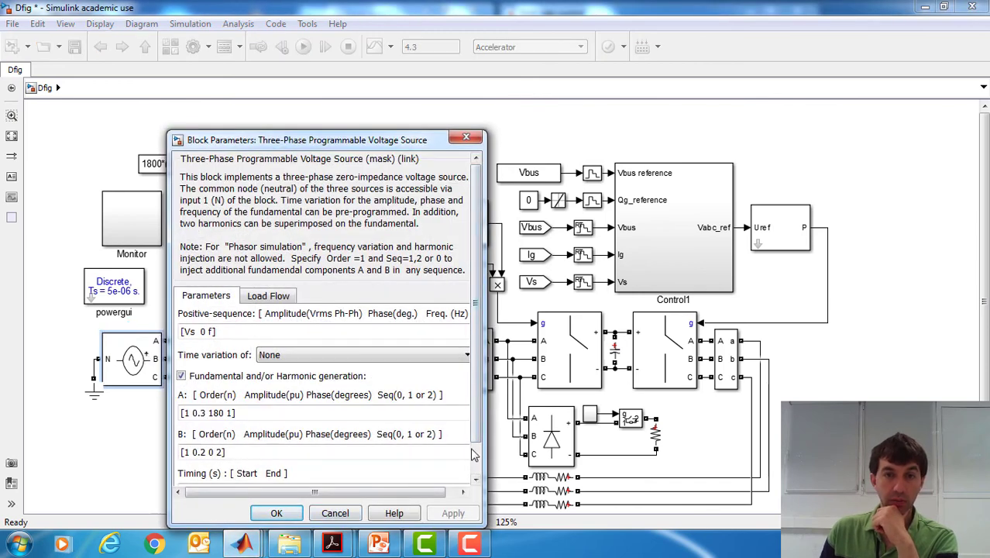
key(Escape)
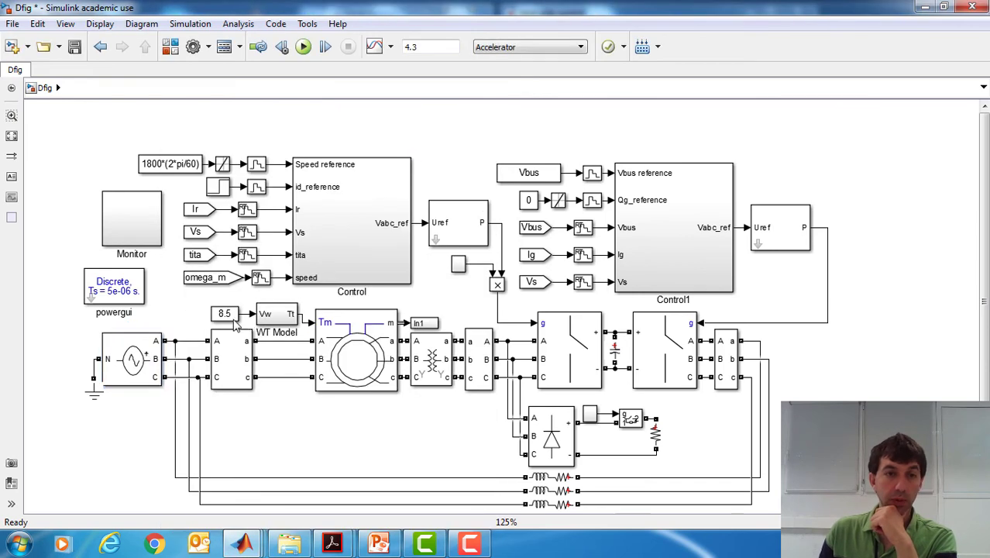
double_click(143, 356)
drag(331, 130, 352, 45)
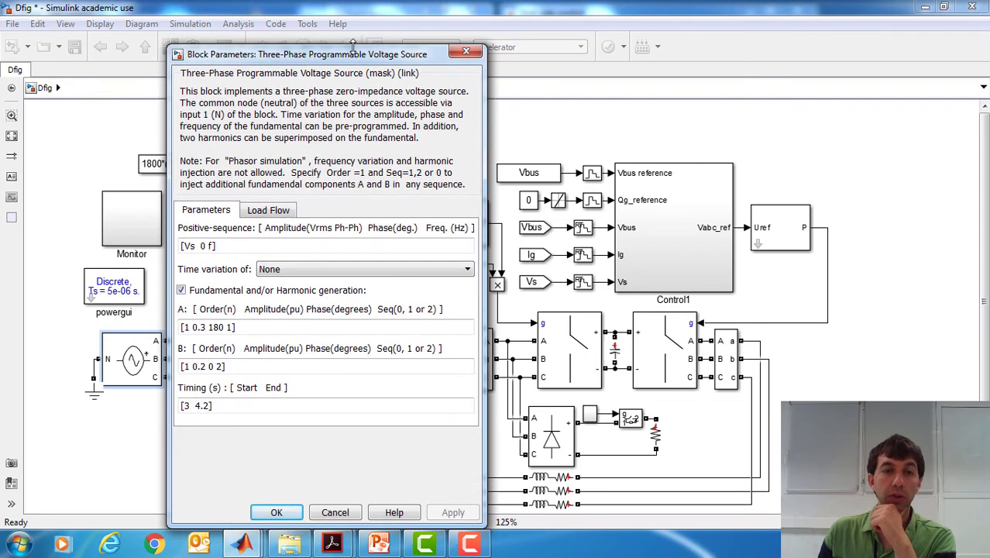
click(277, 513)
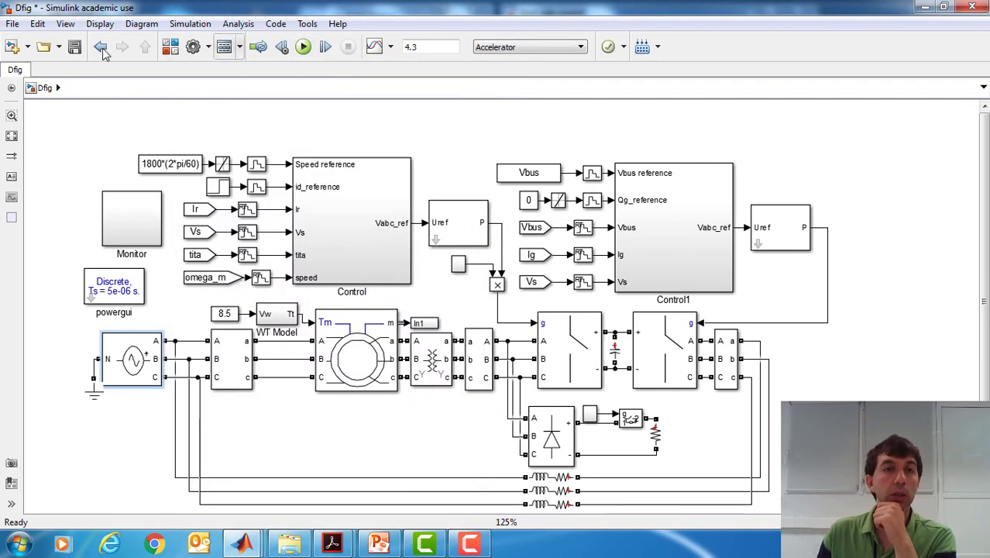
click(304, 48)
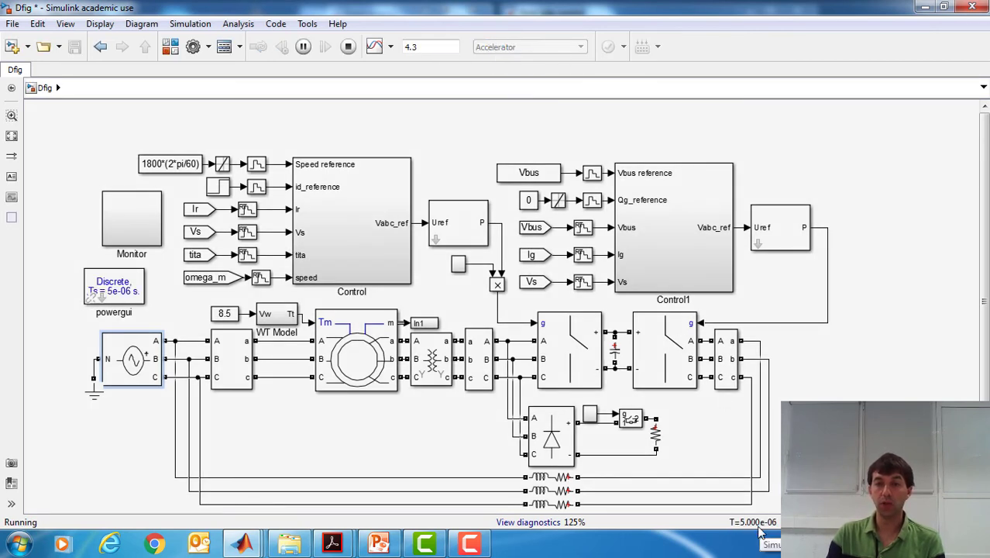
Reveal the scopes, autoscale the Grid side plots, and return to the Dfig model.
click(923, 9)
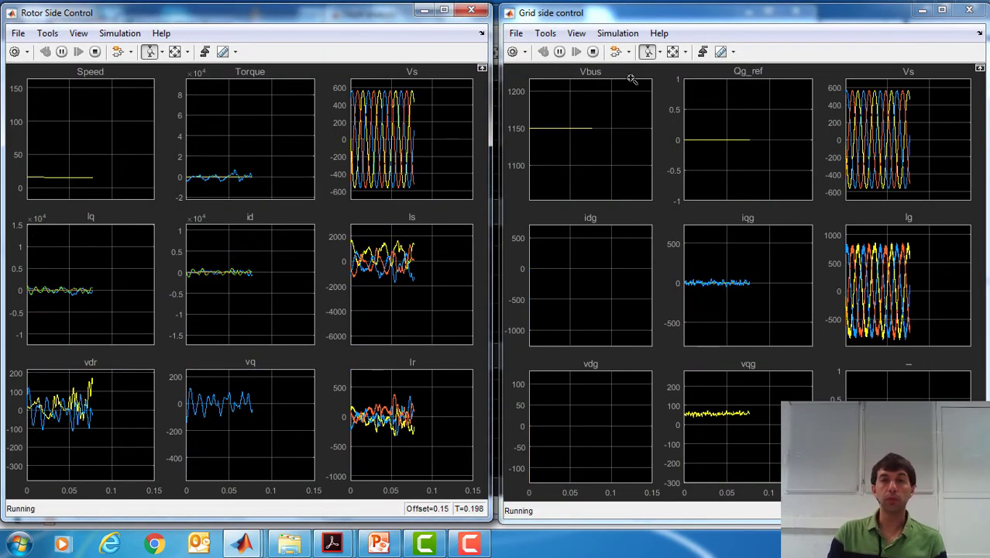
click(672, 52)
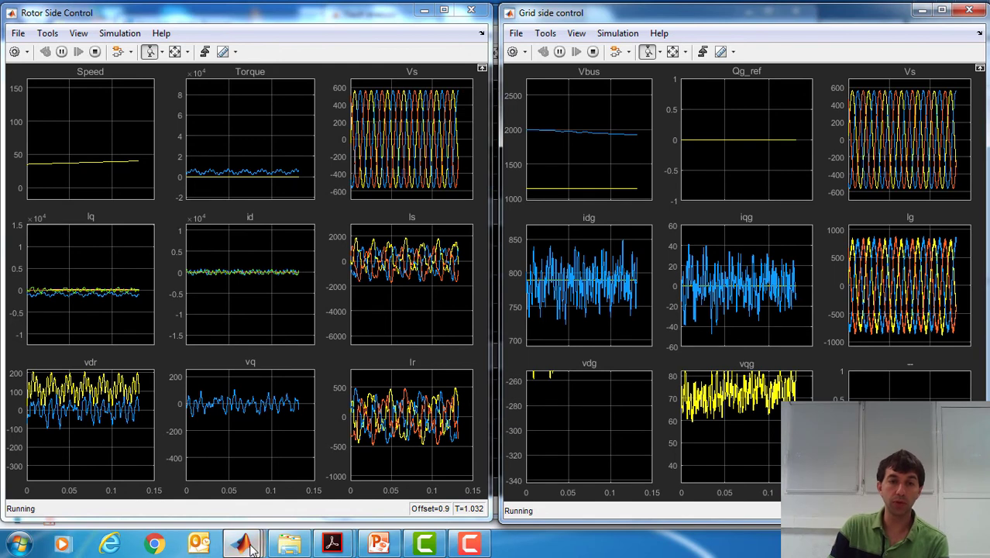
mouse_move(248, 547)
click(147, 473)
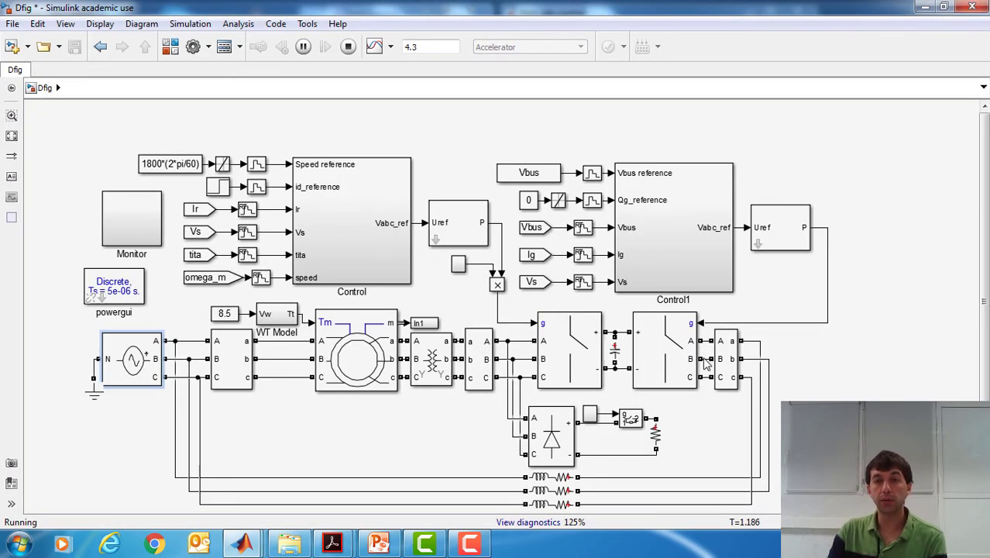
Keep autoscaling the Rotor Side and Grid side plots as the run reaches about 2.9 s.
click(935, 6)
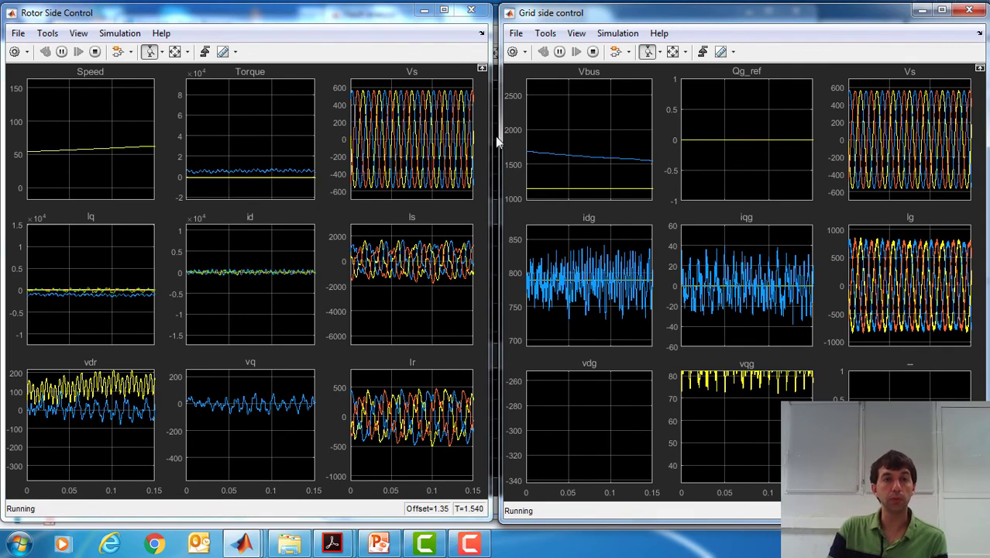
click(174, 51)
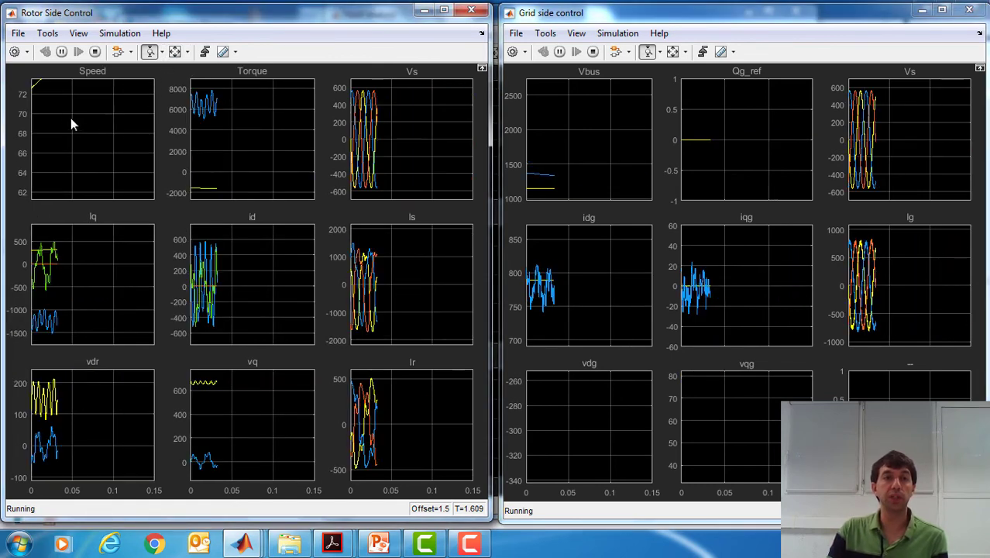
click(172, 55)
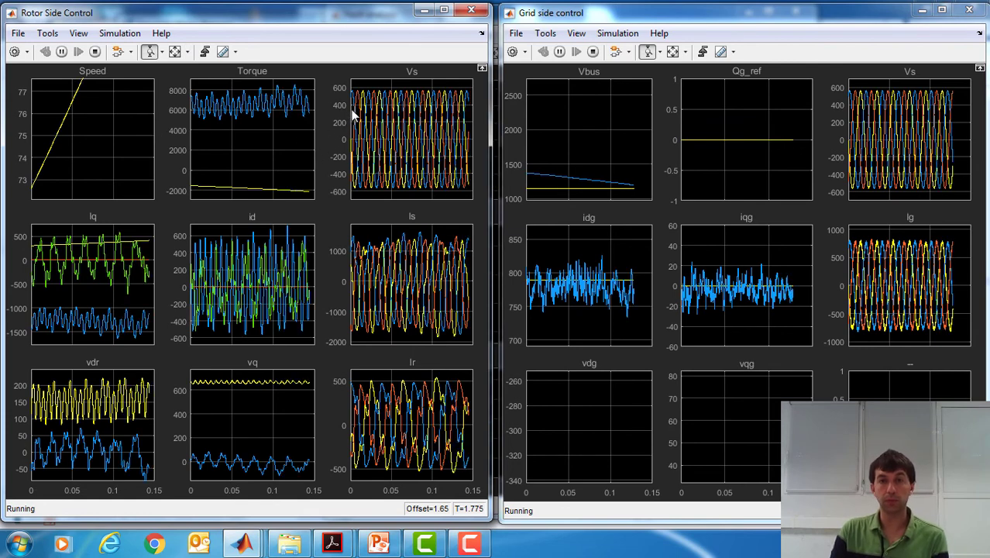
click(671, 53)
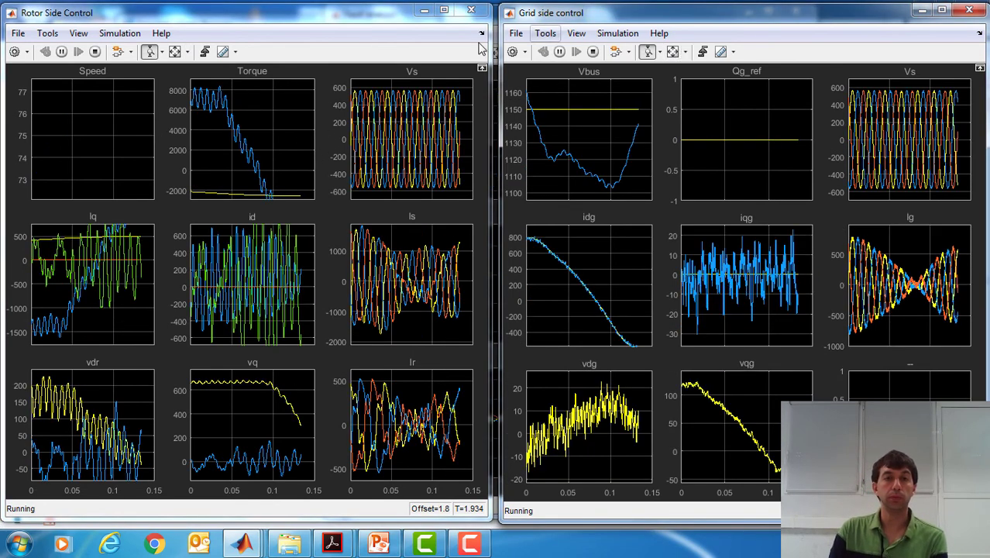
click(174, 52)
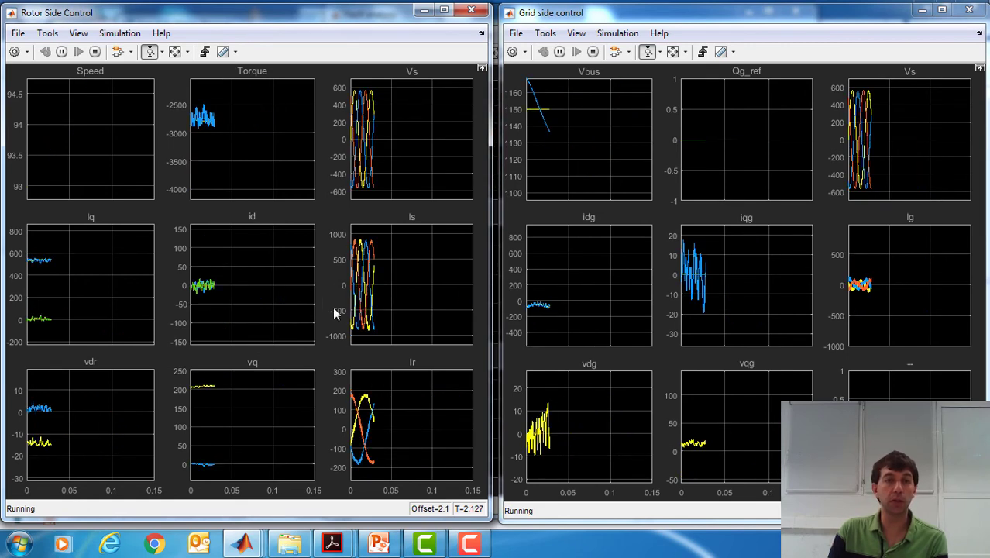
click(174, 52)
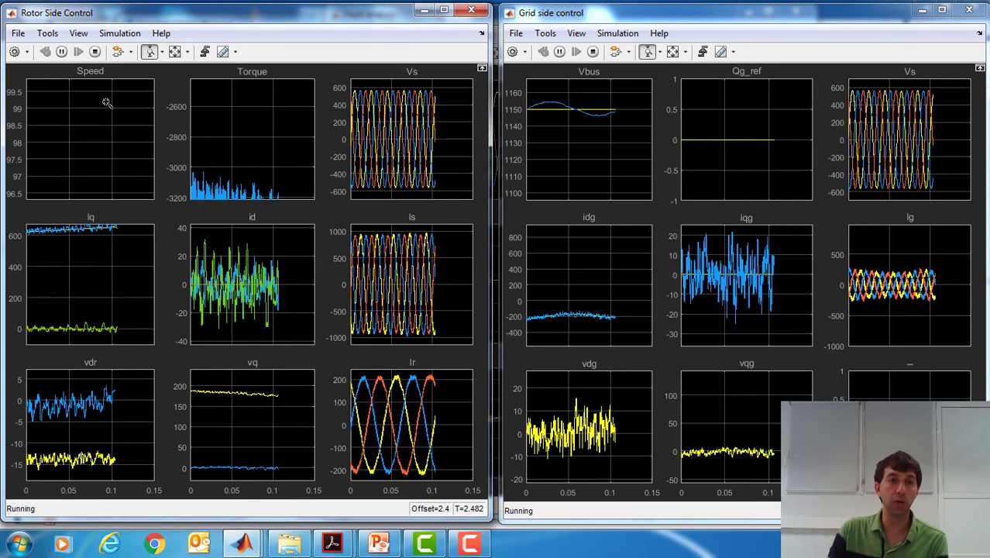
click(175, 51)
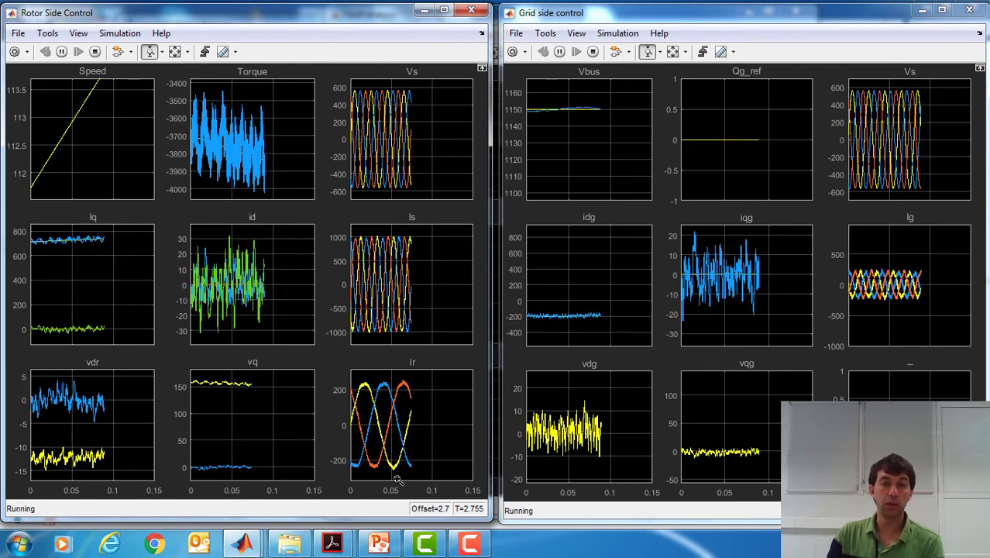
mouse_move(235, 546)
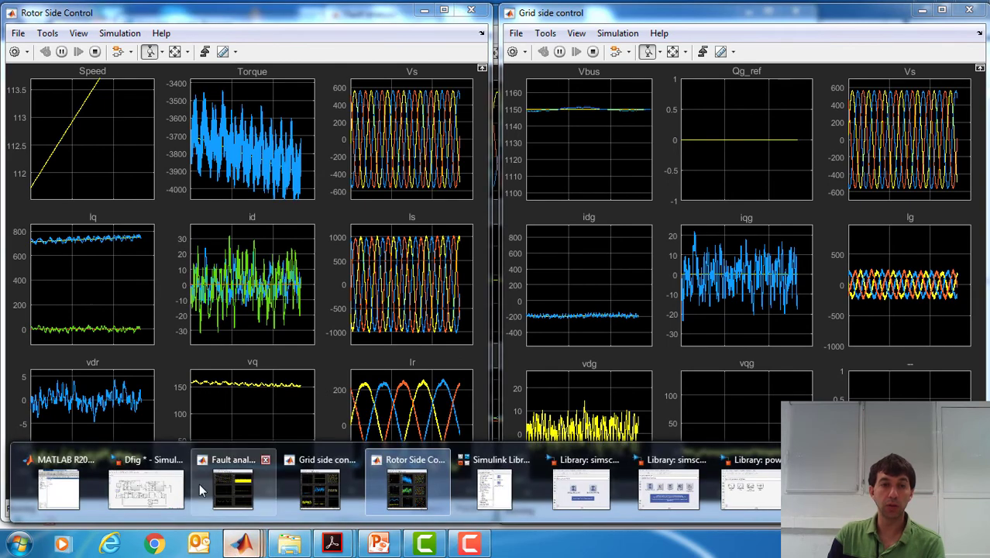
click(147, 484)
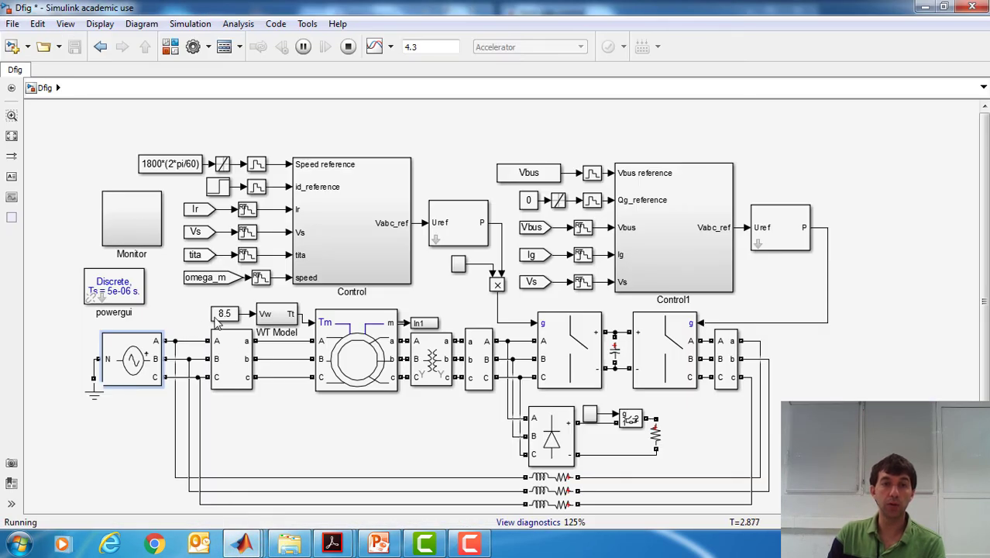
Autoscale the Rotor Side Control plots repeatedly until the run finishes at T=4.3 s.
click(924, 9)
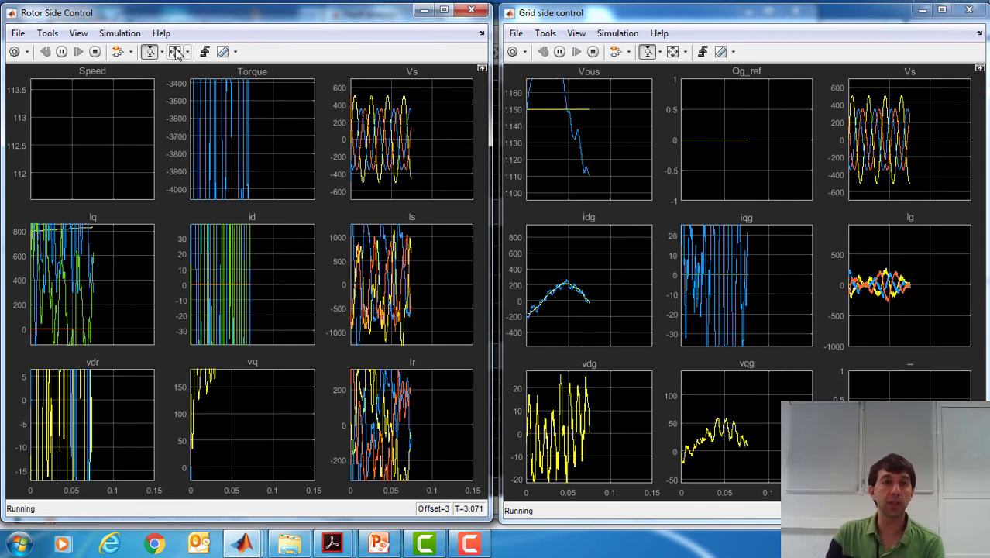
key(ctrl+a)
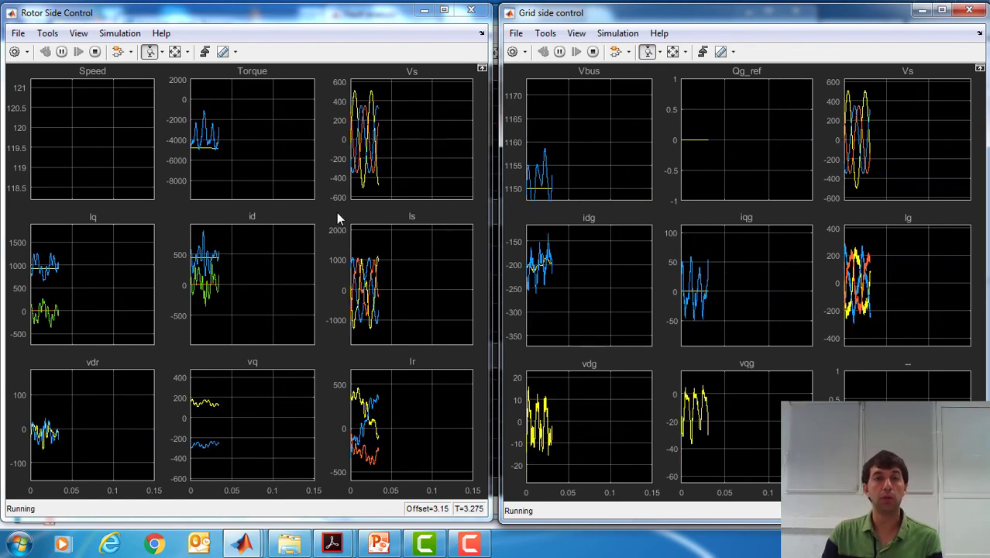
click(176, 56)
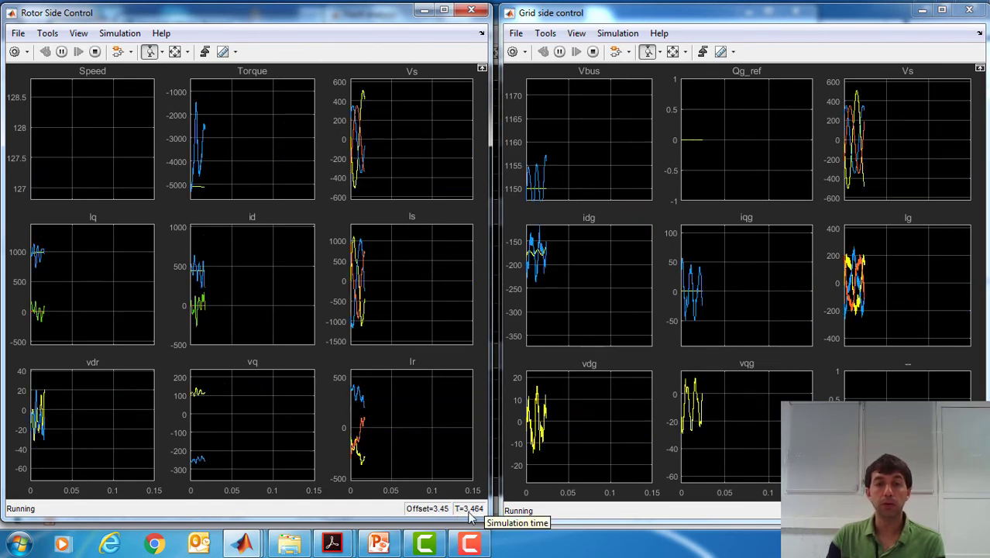
click(175, 52)
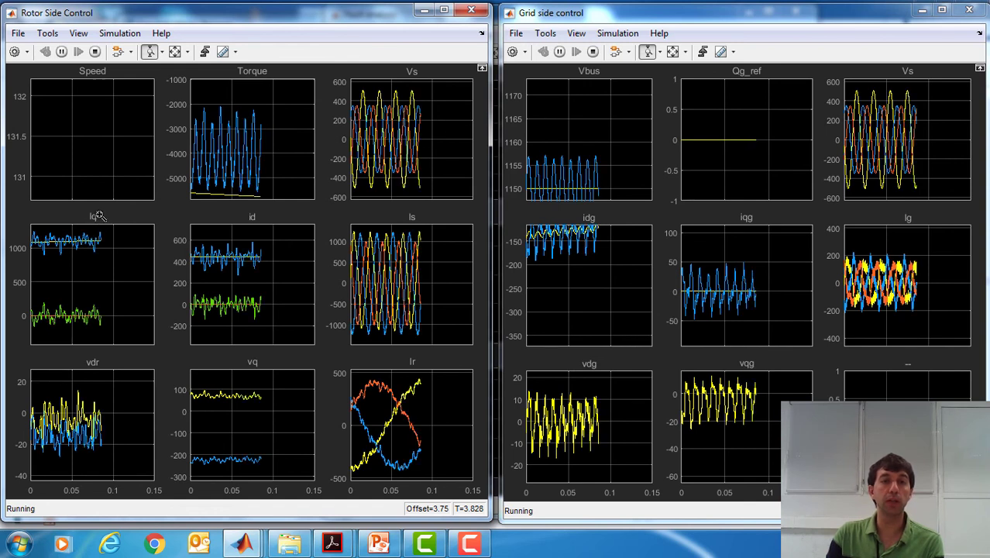
click(177, 52)
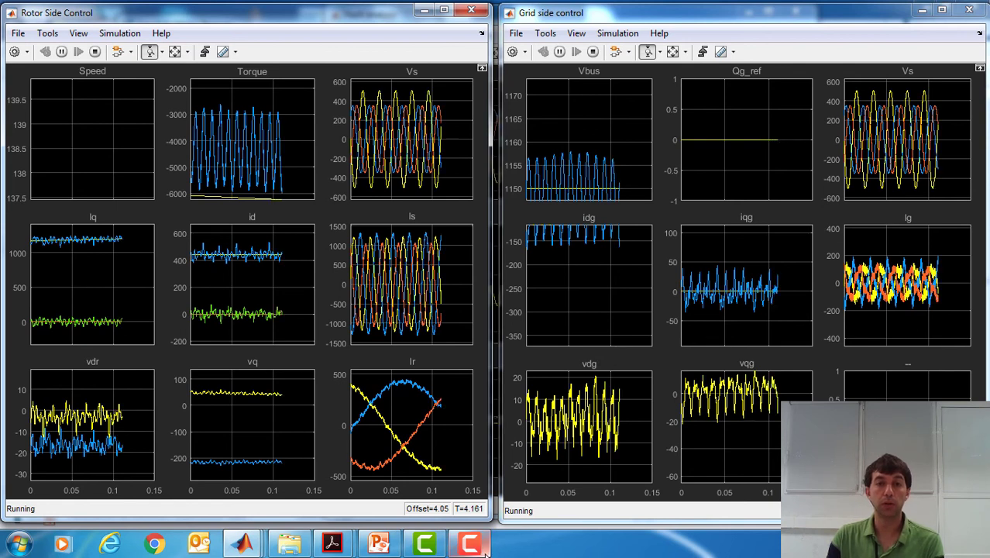
mouse_move(474, 545)
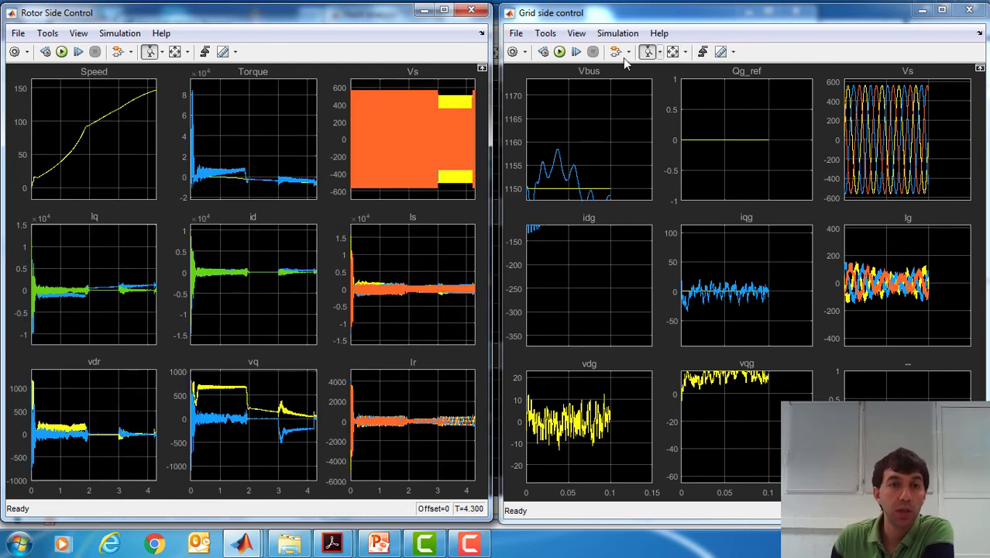
Zoom the Rotor Side plots to 3–4.3 s and fit the Speed and Torque plots vertically.
click(159, 51)
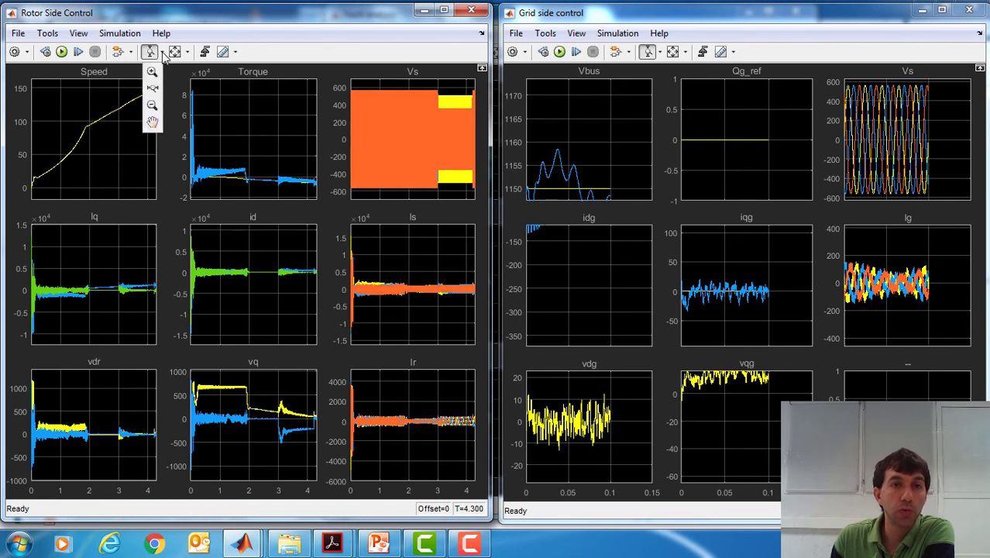
click(153, 91)
drag(276, 196, 318, 196)
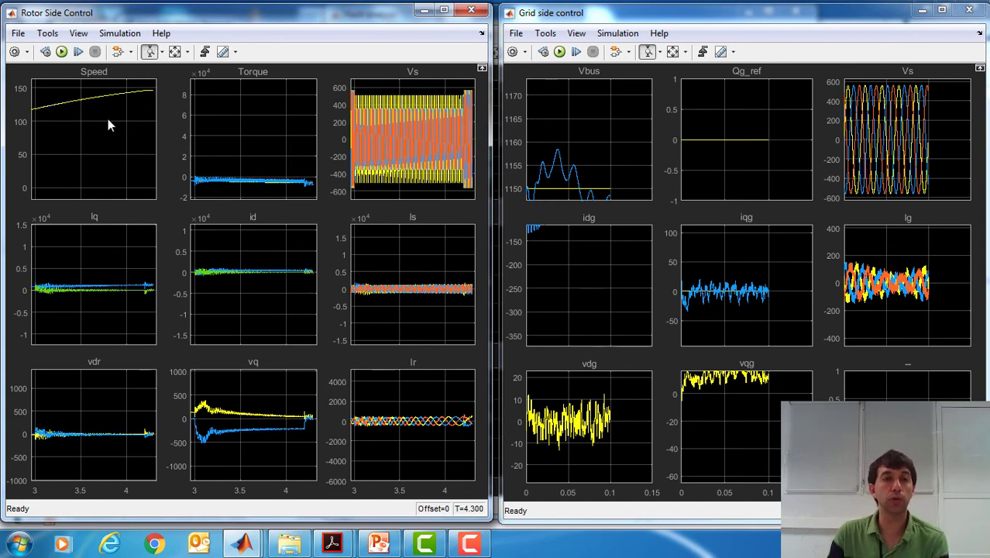
drag(107, 121, 133, 172)
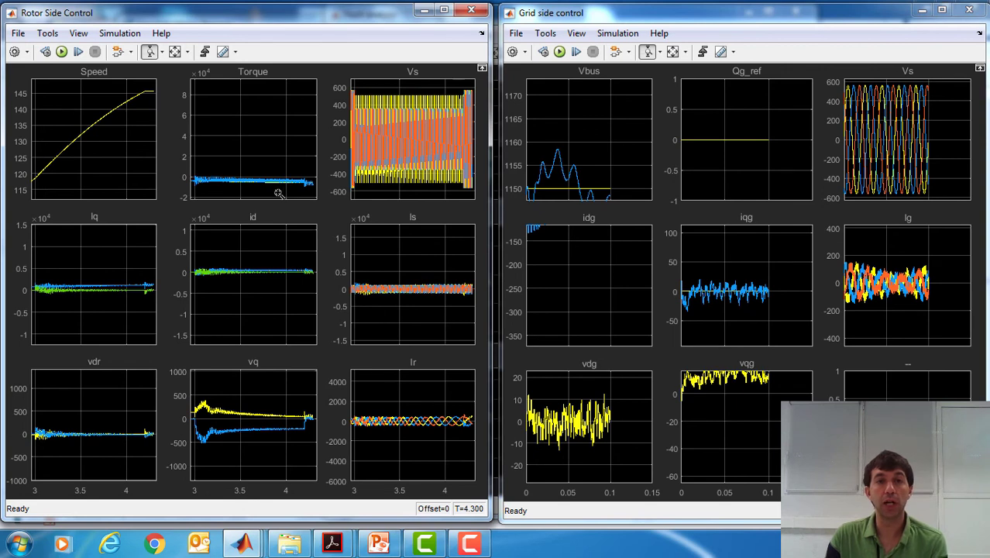
drag(269, 166, 275, 193)
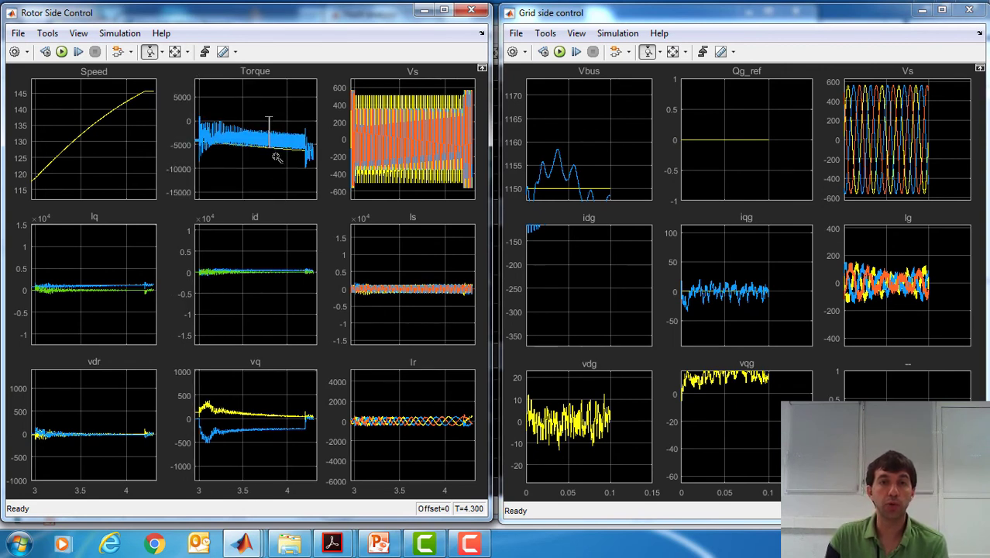
drag(271, 117, 280, 172)
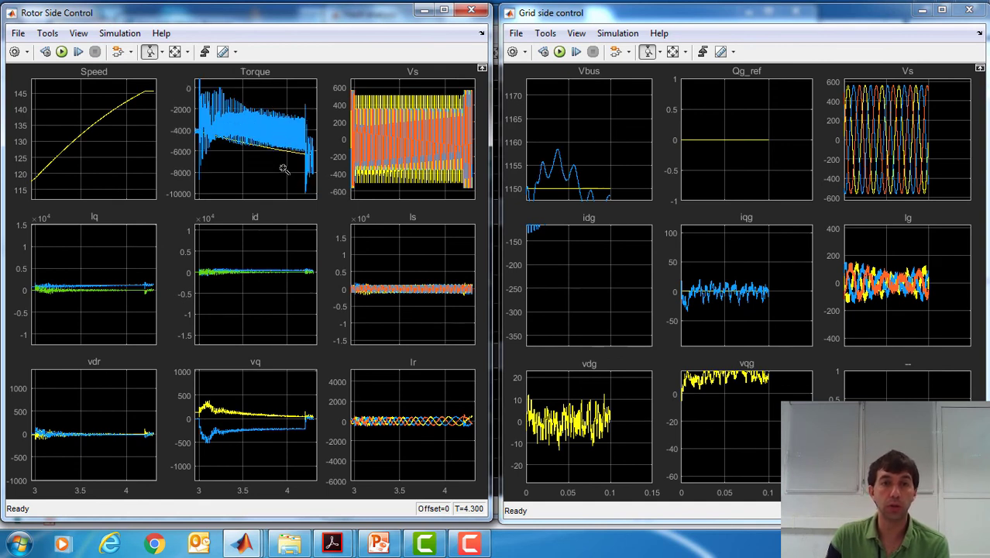
drag(284, 169, 273, 100)
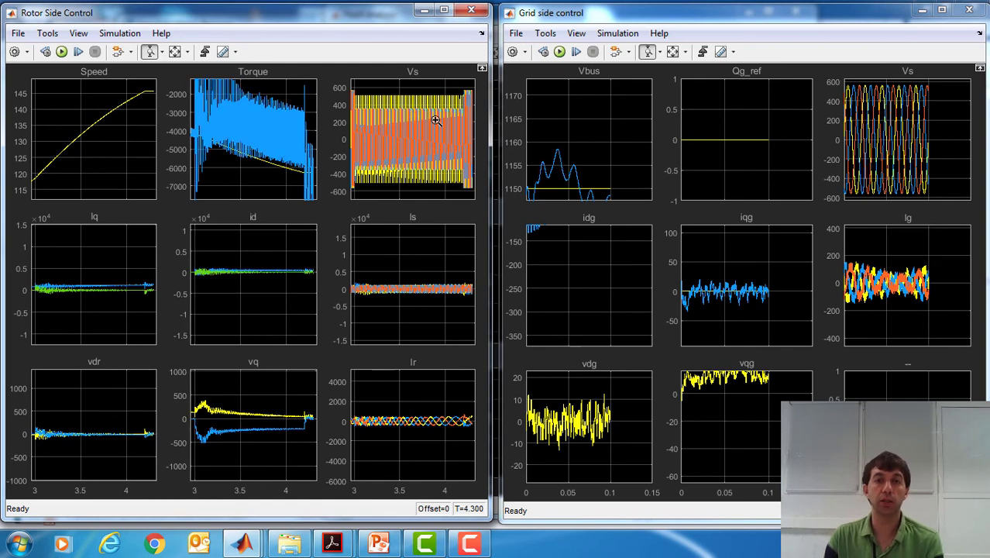
Autoscale the Fault analysis plots, then zoom them in on 2.9–4.2 s.
click(496, 36)
click(488, 35)
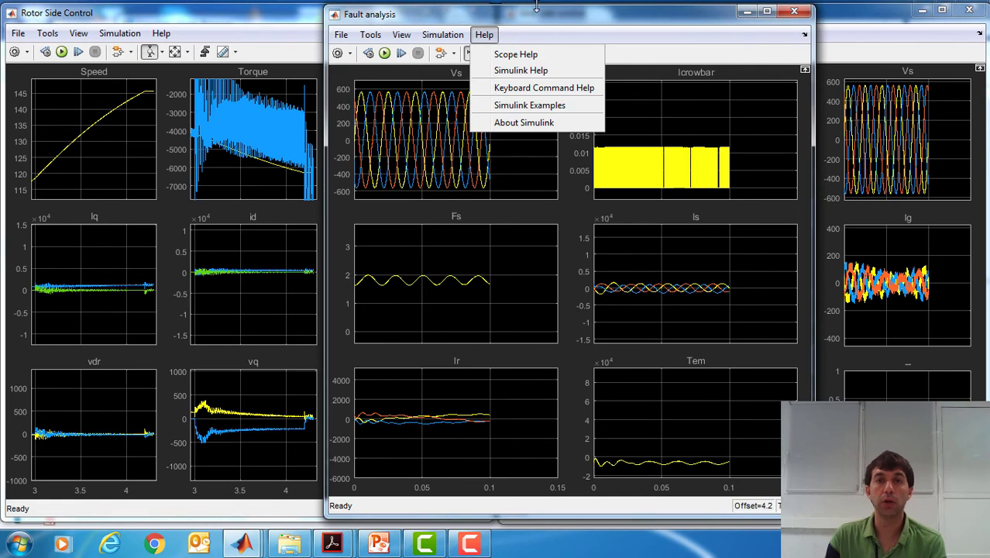
click(536, 6)
click(486, 54)
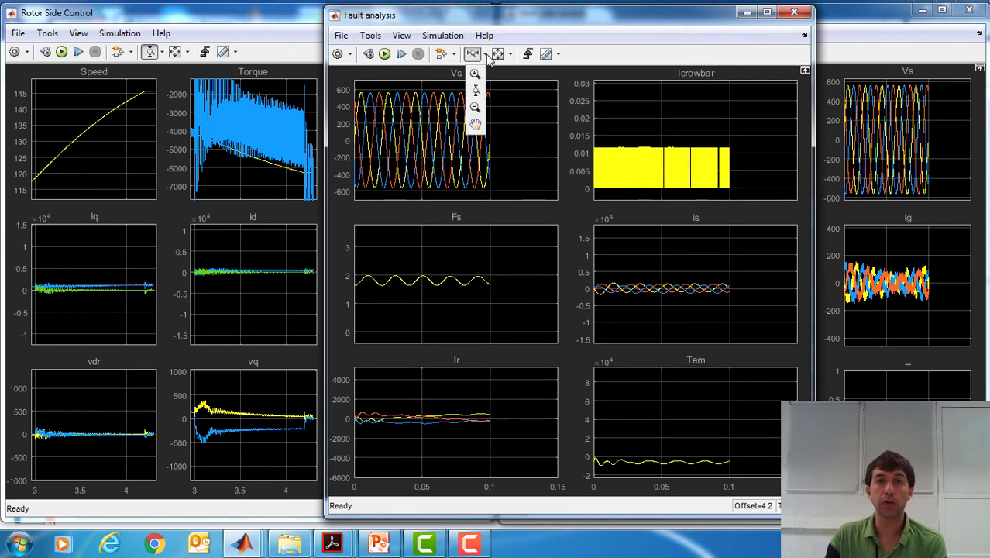
click(500, 62)
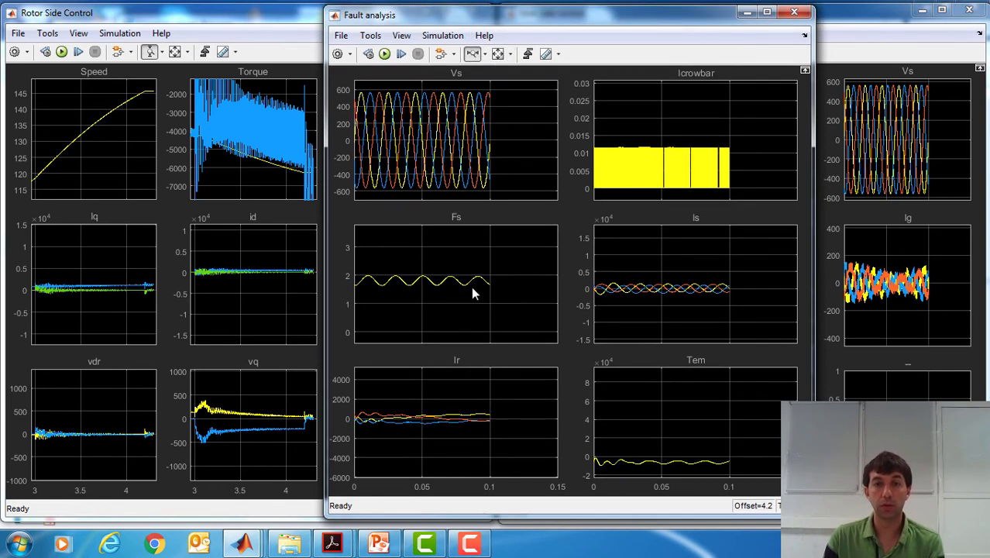
click(464, 245)
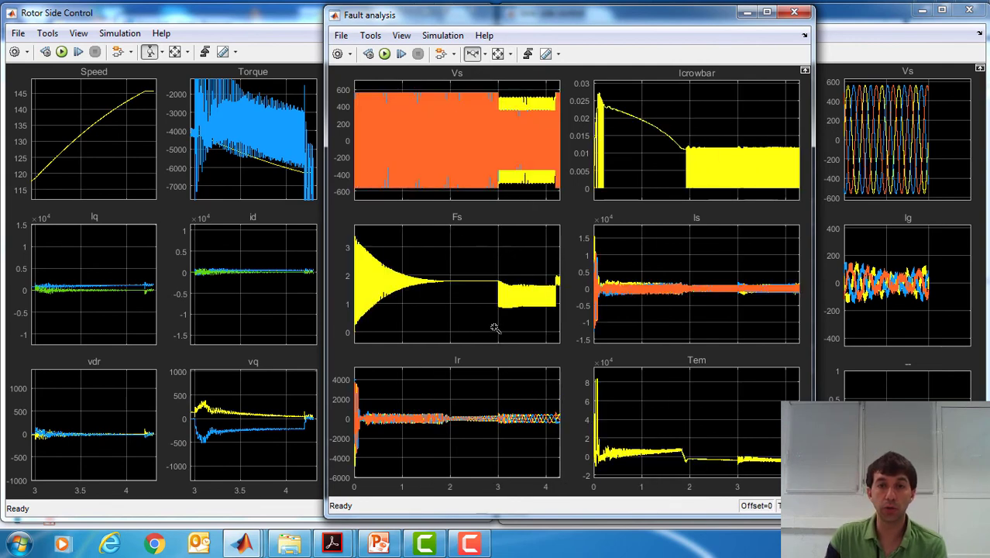
drag(491, 319, 557, 325)
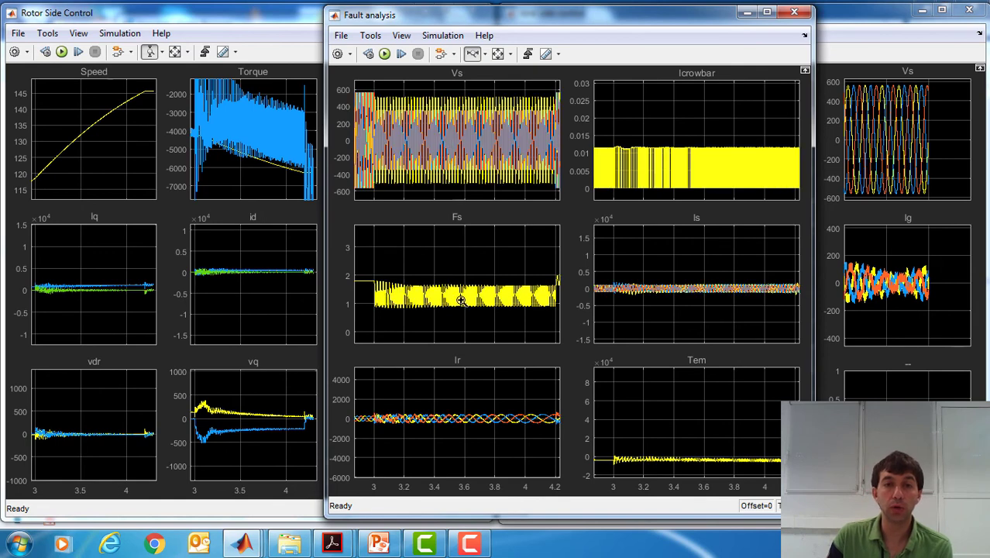
click(240, 28)
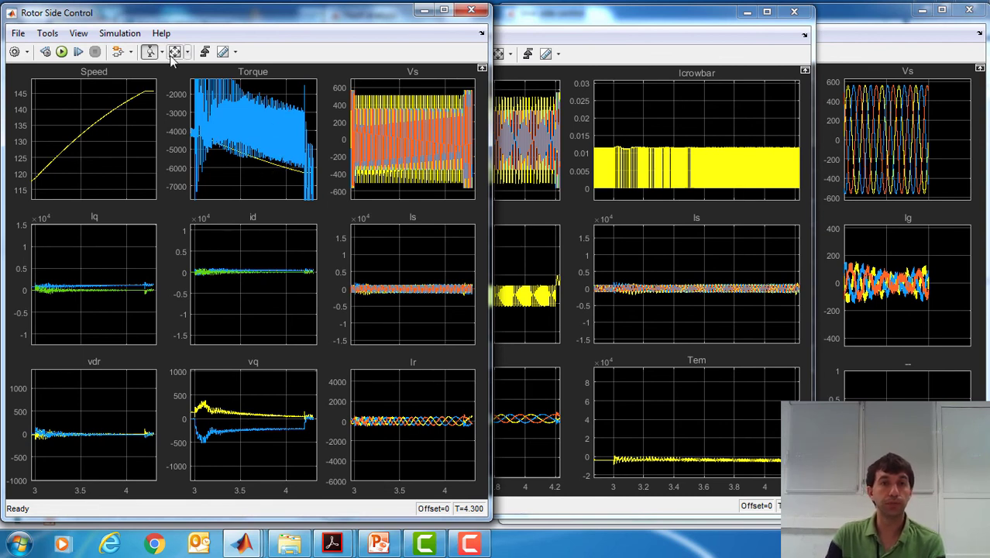
Rescale the Iq, id and Is plots vertically to fit their currents.
drag(90, 276, 102, 306)
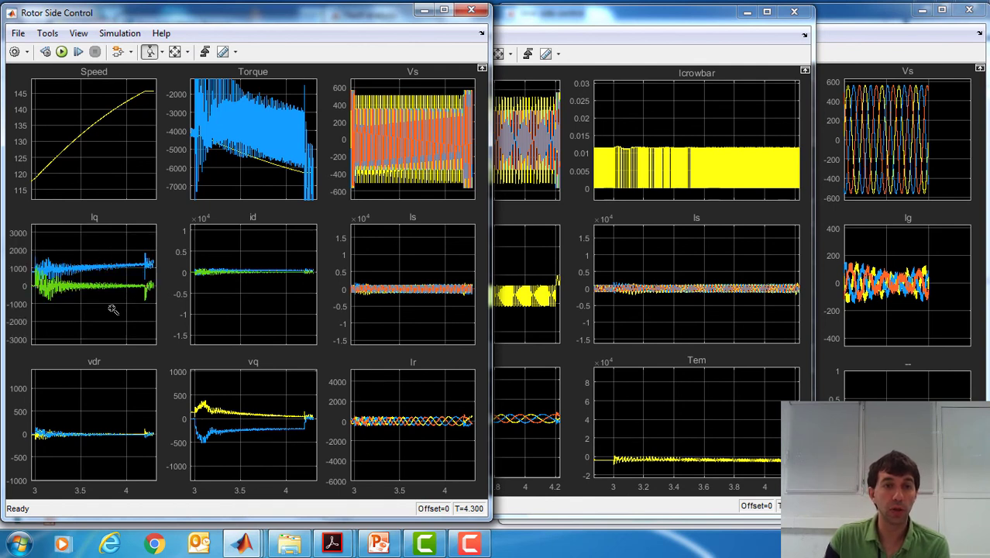
drag(95, 317, 99, 247)
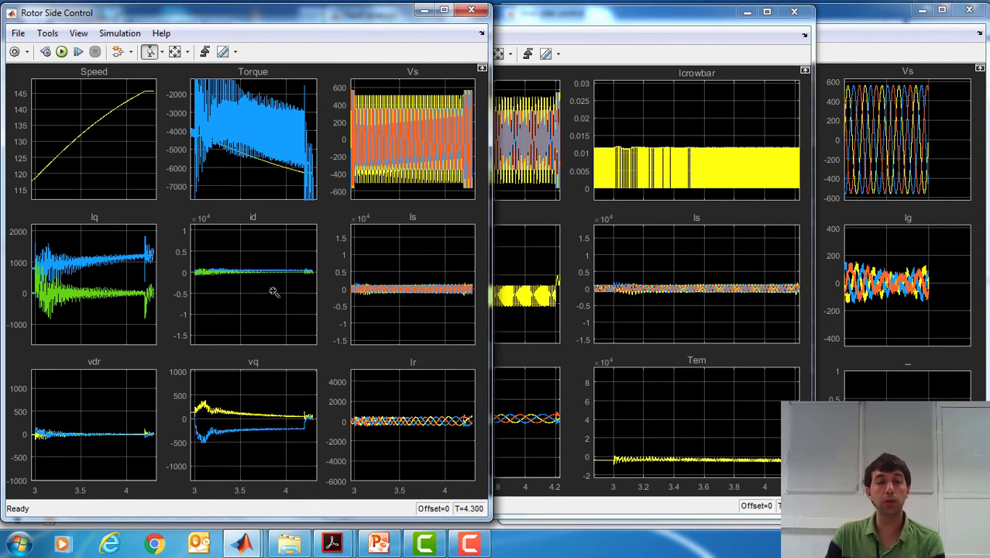
drag(269, 289, 268, 289)
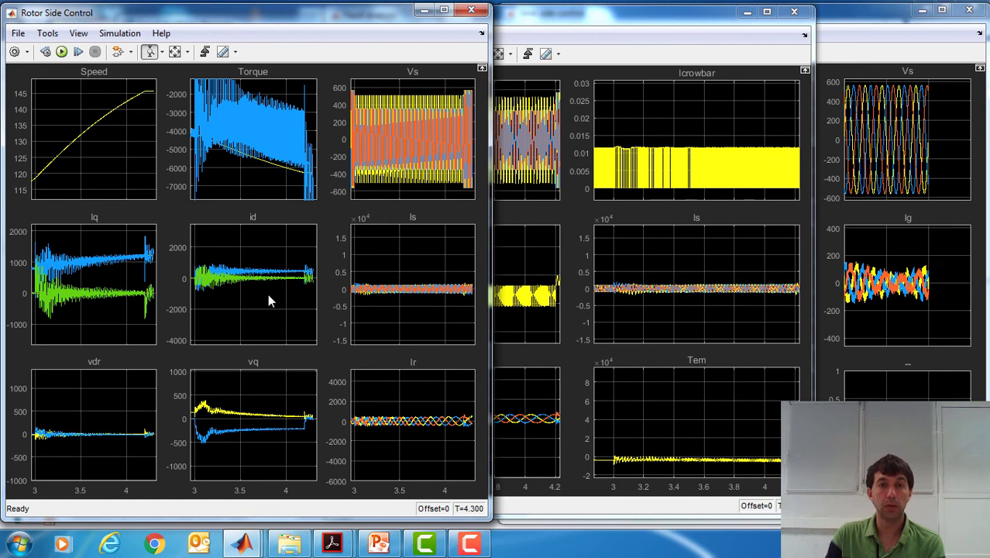
drag(261, 254, 265, 304)
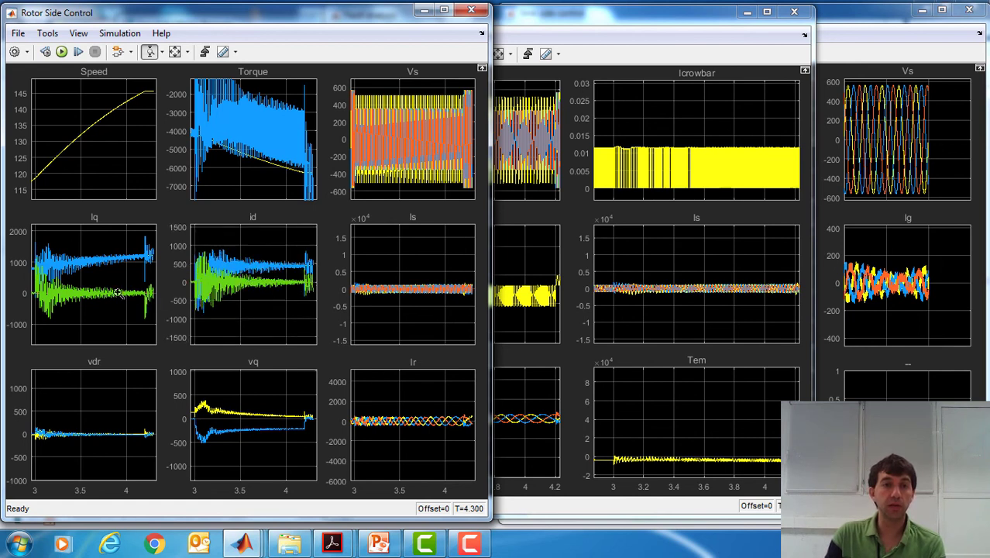
drag(121, 238, 126, 324)
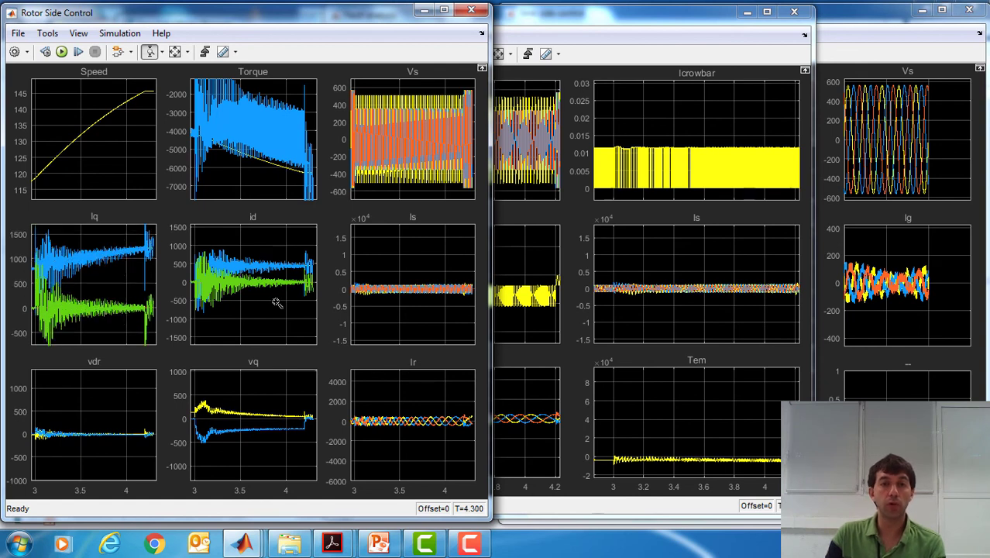
drag(271, 307, 274, 305)
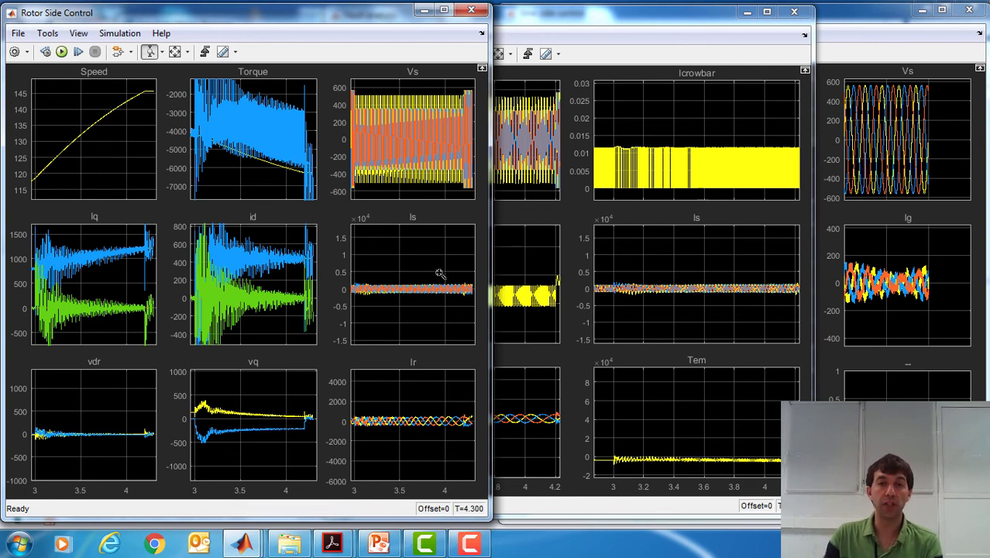
drag(427, 279, 442, 310)
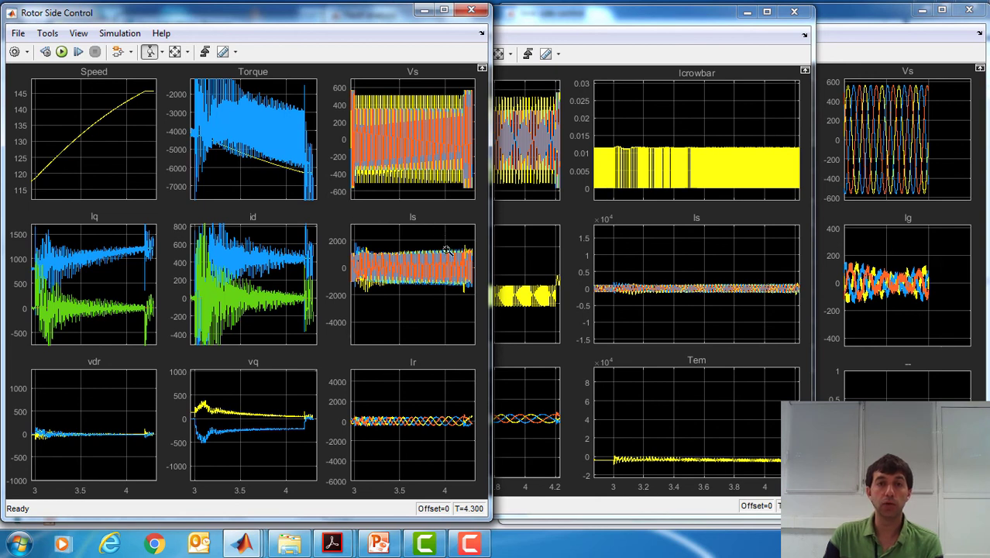
drag(428, 302, 450, 244)
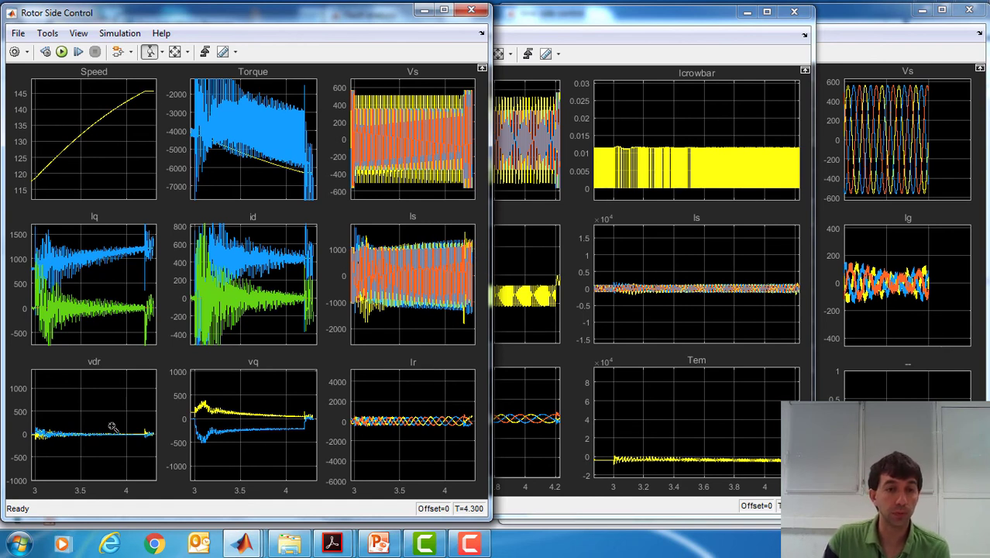
Rescale the vdr, vq and Ir plots vertically to fit their waveforms.
drag(112, 427, 116, 468)
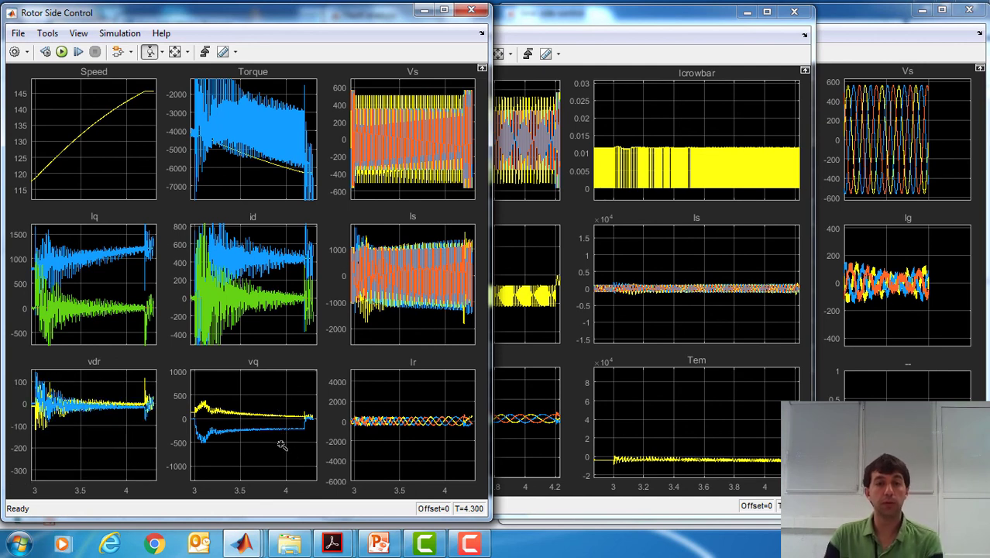
drag(266, 399, 277, 457)
drag(271, 439, 271, 447)
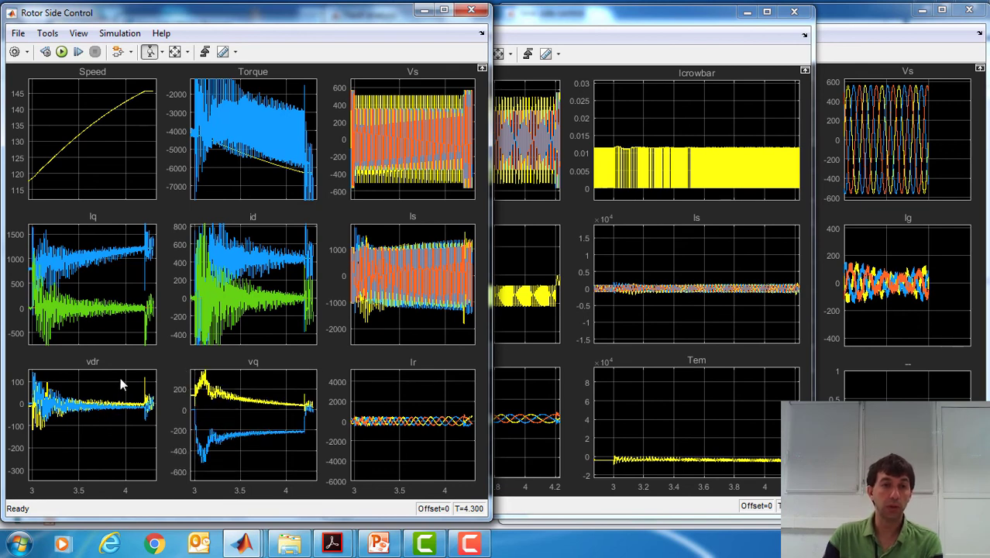
drag(126, 378, 128, 424)
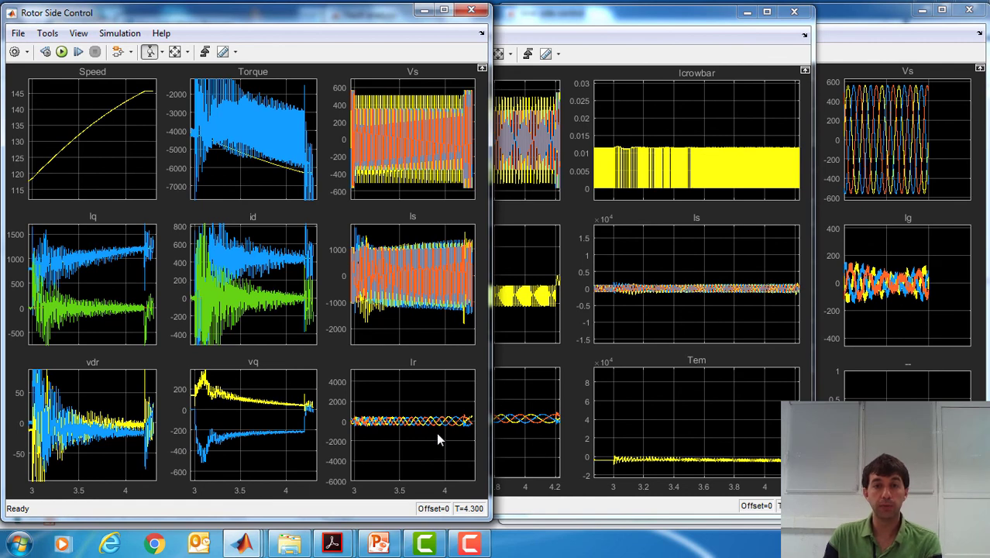
drag(430, 441, 430, 443)
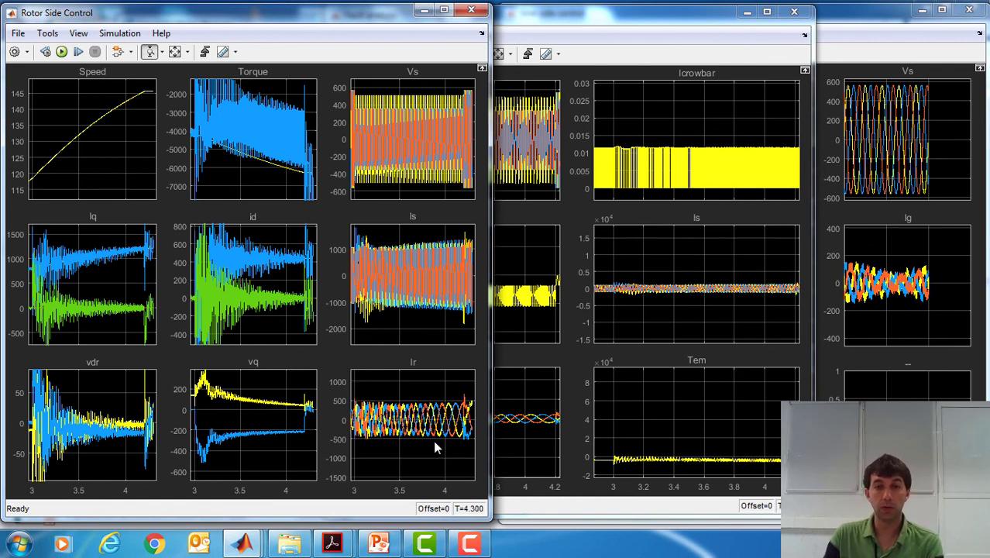
drag(428, 394, 437, 455)
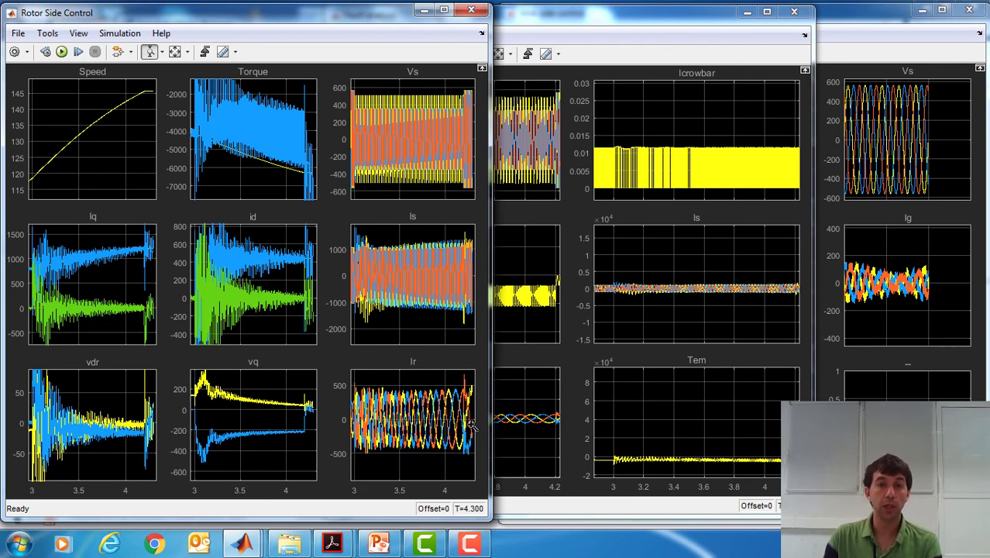
Zoom the Rotor Side time axis to about 4.06–4.12 s, then raise the Grid side control scope.
click(161, 52)
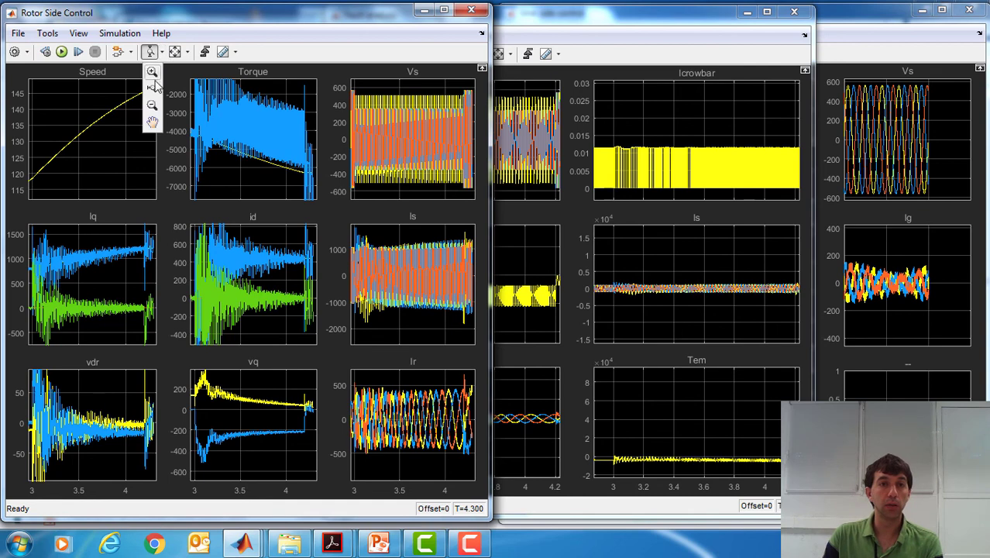
click(153, 86)
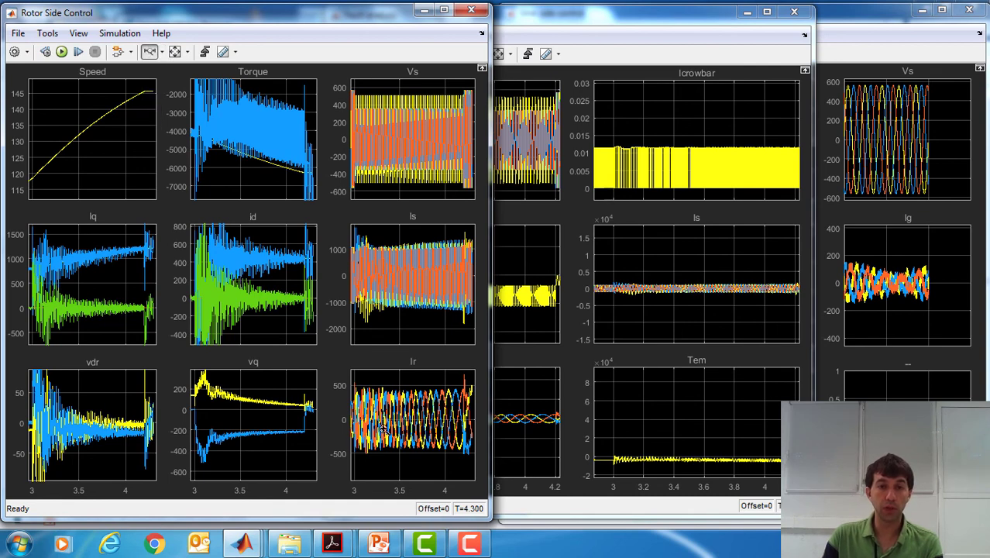
drag(383, 429, 449, 430)
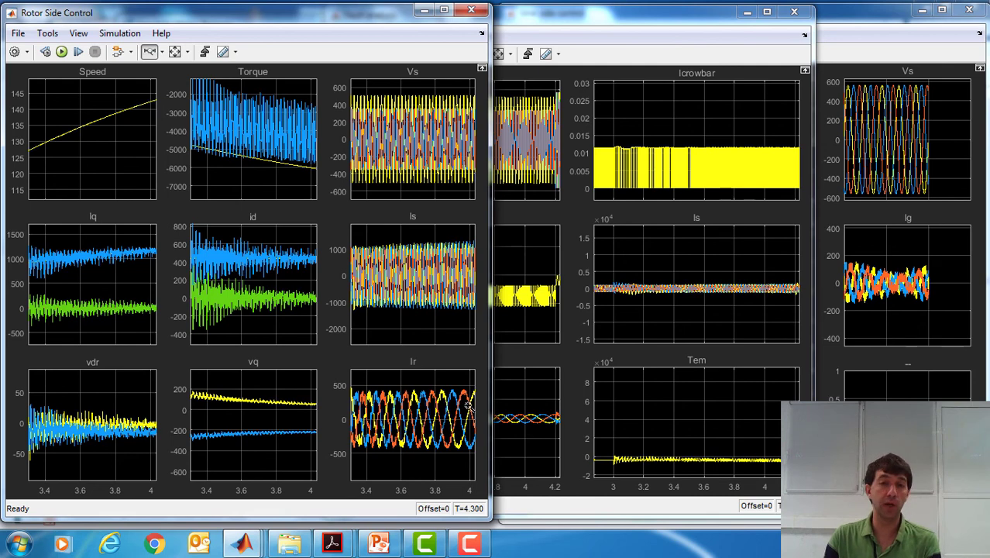
click(489, 280)
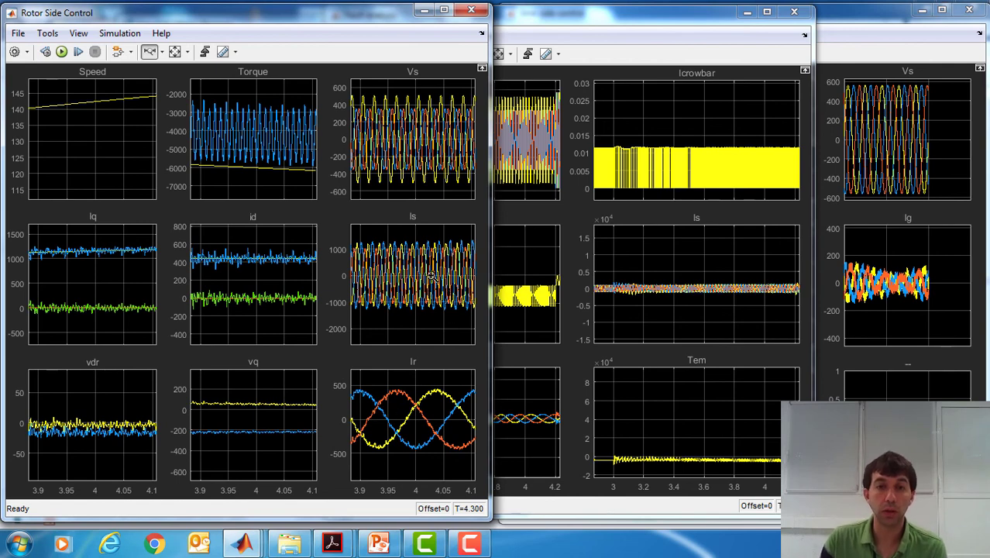
click(465, 283)
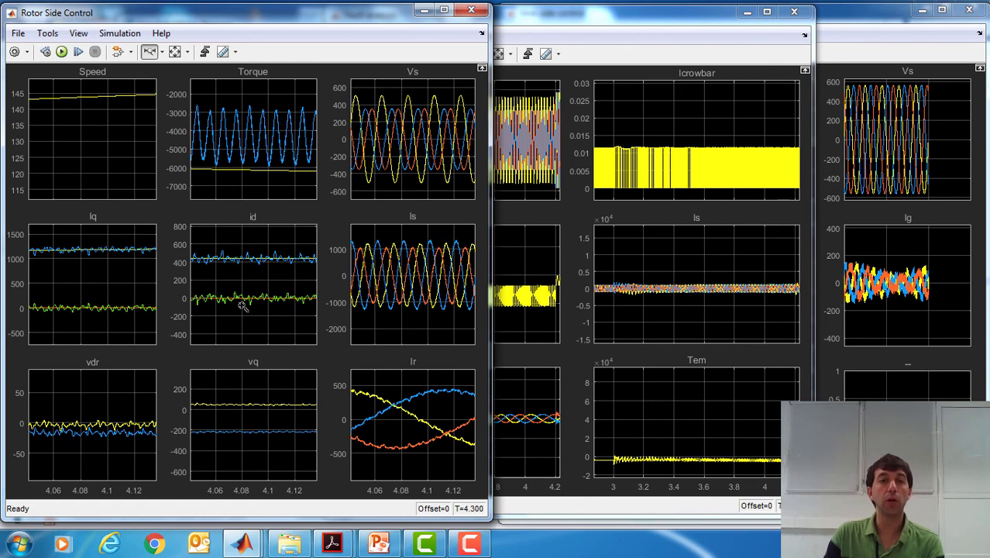
click(895, 48)
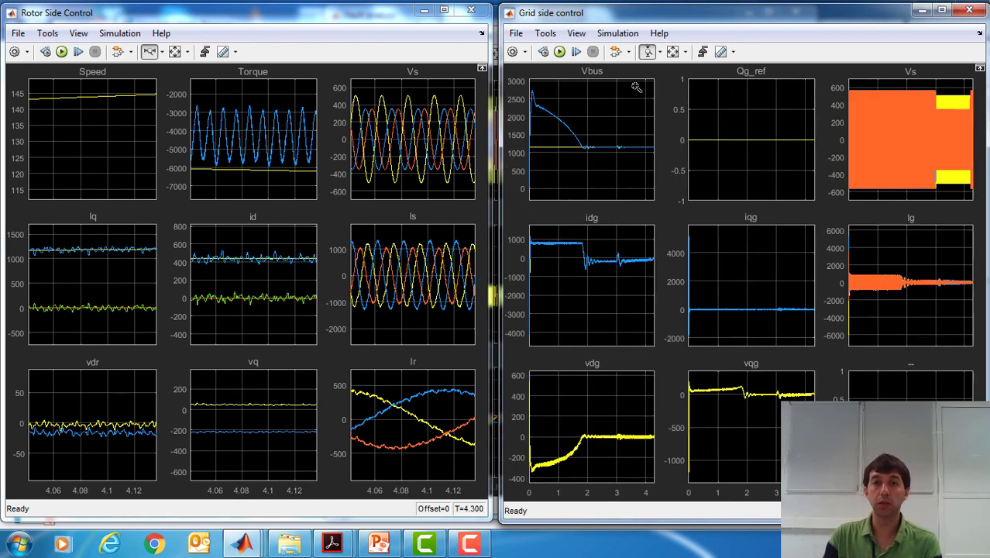
Zoom the Grid side control plots' time axis to about 3.05–4.1 s.
click(659, 53)
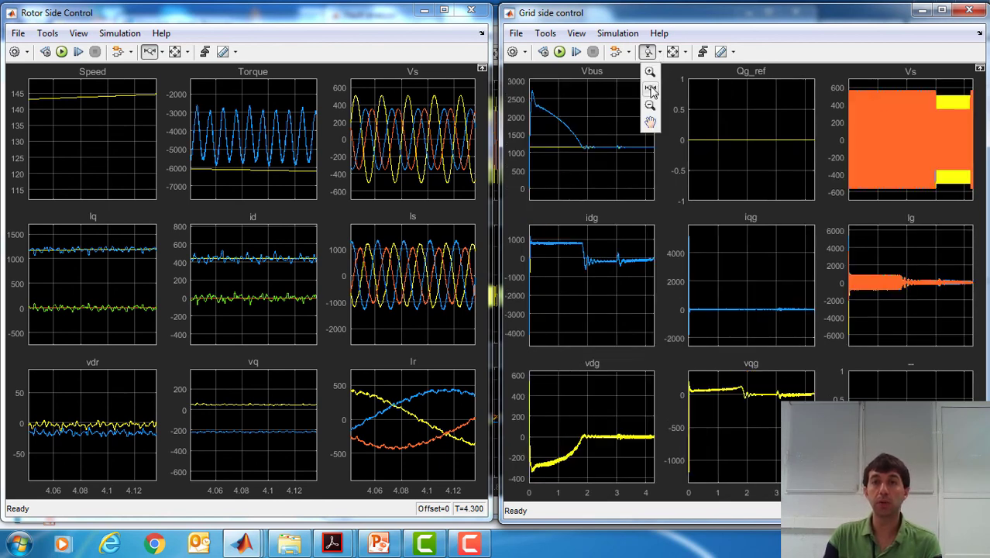
click(651, 86)
drag(617, 157, 655, 159)
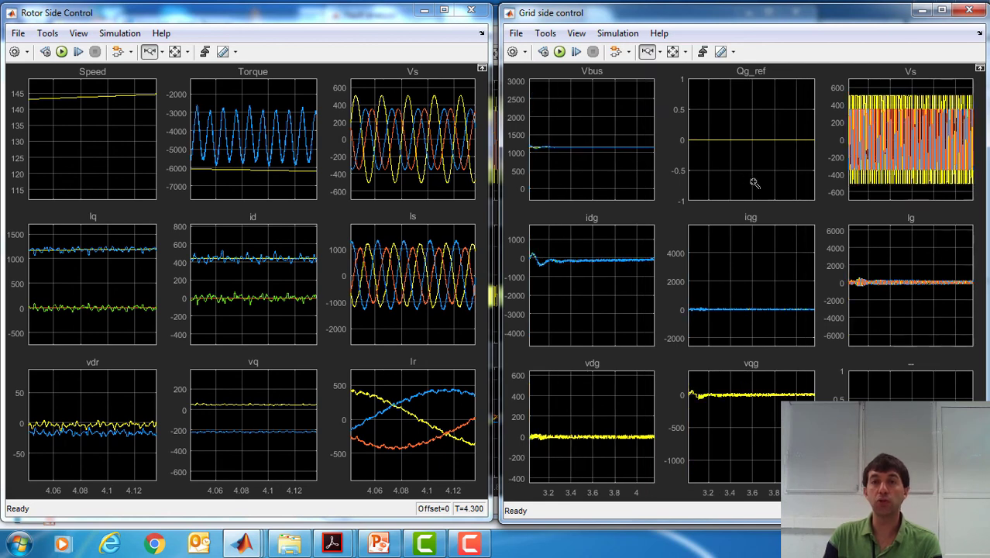
Rescale Vbus, idg, iqg (about -300 to 200) and Ig vertically to fit their traces.
click(659, 52)
click(650, 101)
mouse_move(571, 143)
mouse_down()
mouse_move(572, 155)
mouse_move(608, 107)
mouse_up()
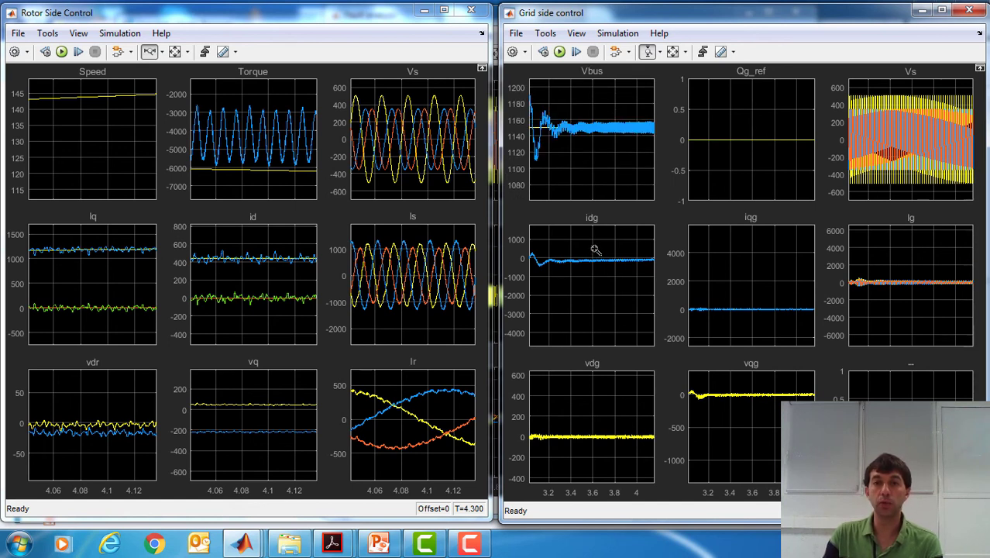
drag(592, 250, 593, 283)
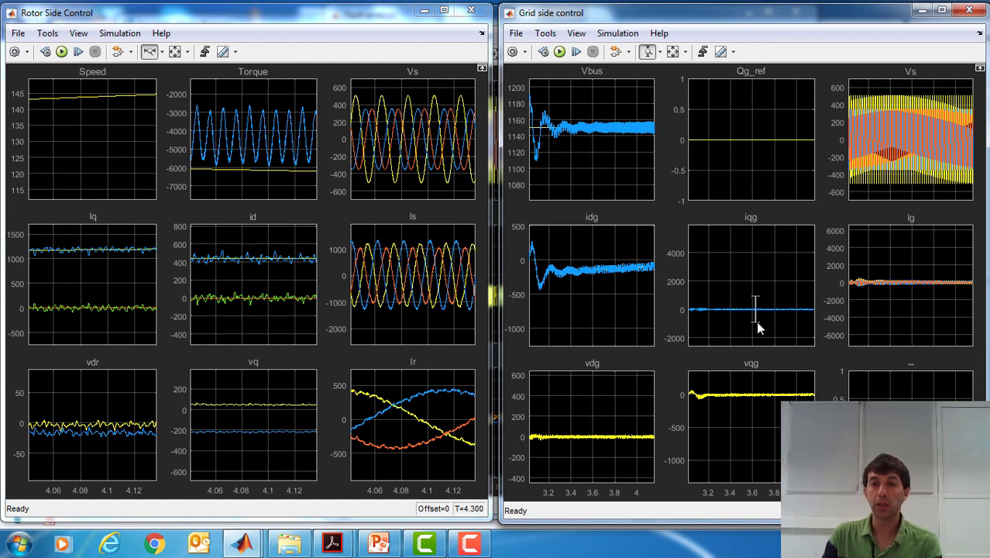
drag(757, 324, 755, 317)
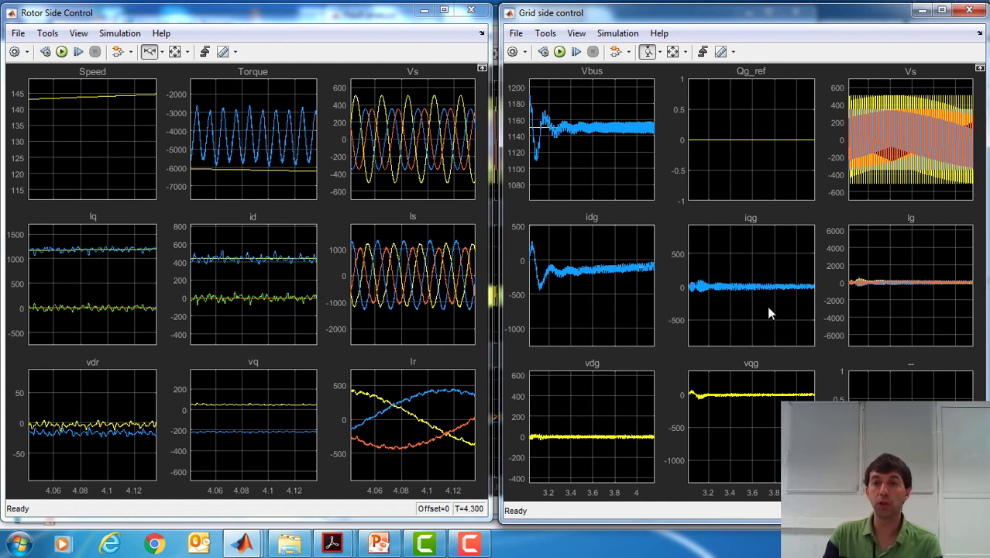
drag(767, 273, 767, 308)
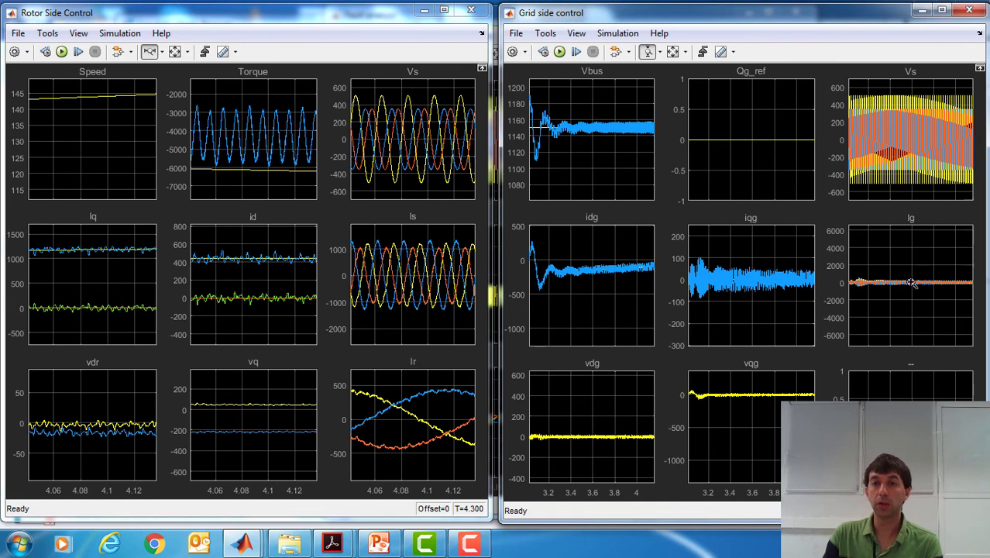
drag(909, 270, 941, 317)
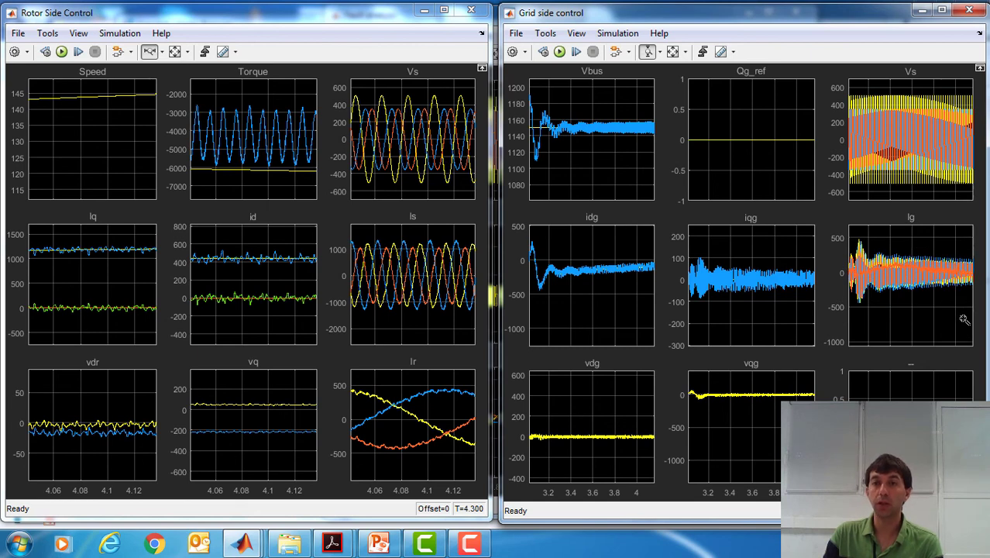
click(262, 548)
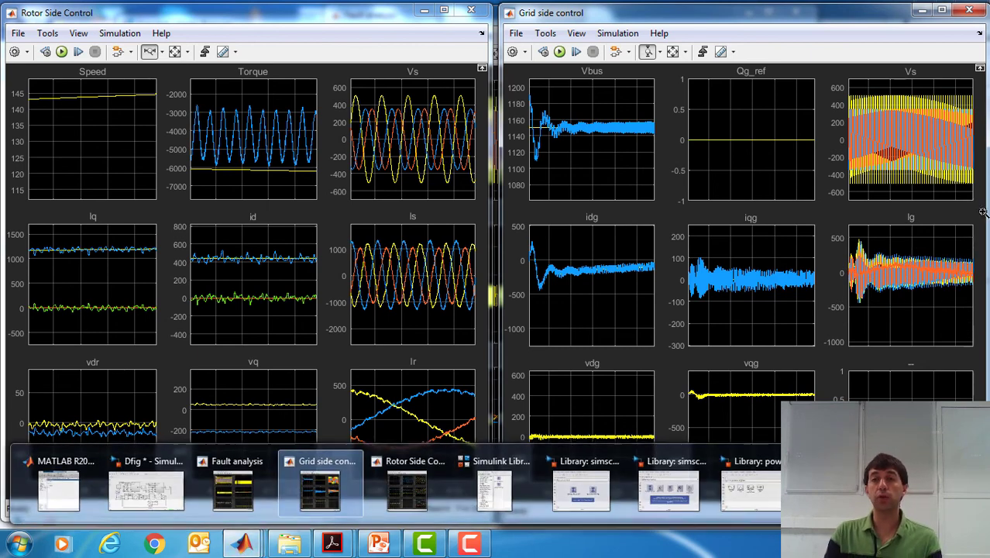
Inspect the Control and Control1 subsystems of the Dfig model, then return to the scopes.
mouse_move(244, 544)
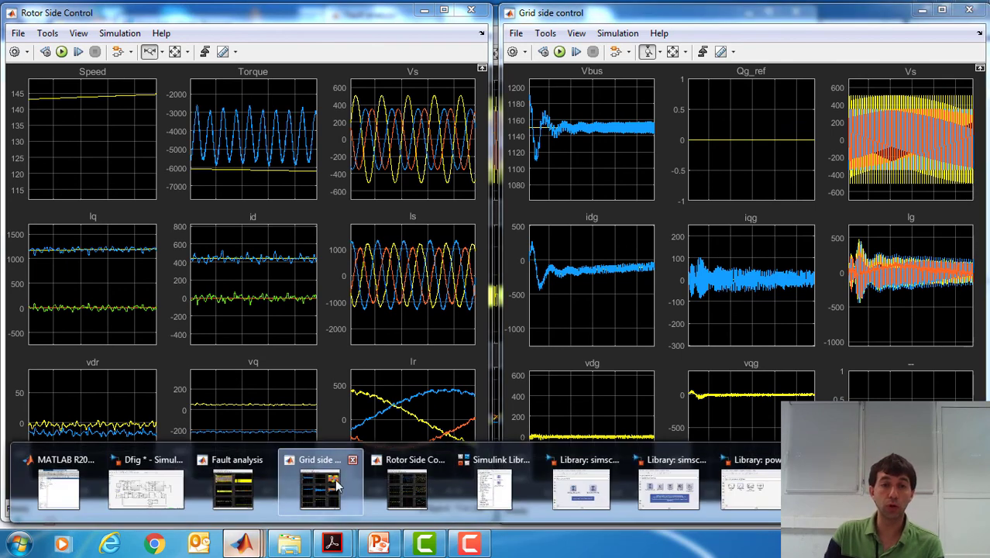
click(176, 481)
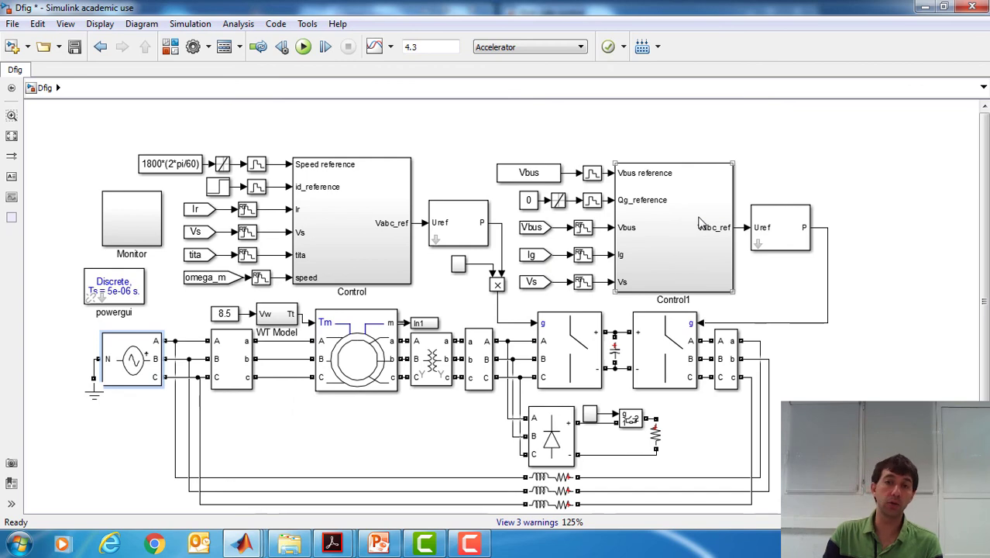
double_click(381, 204)
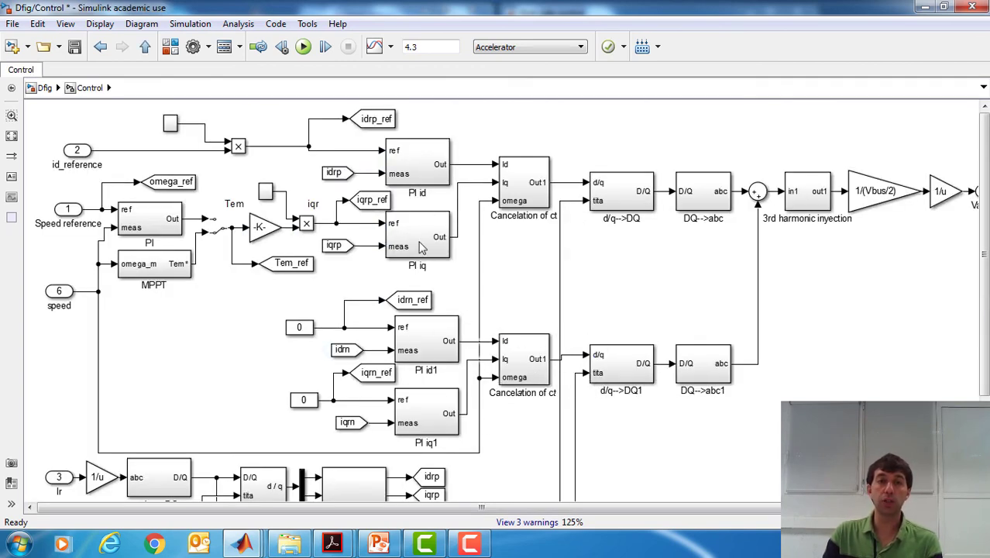
click(48, 88)
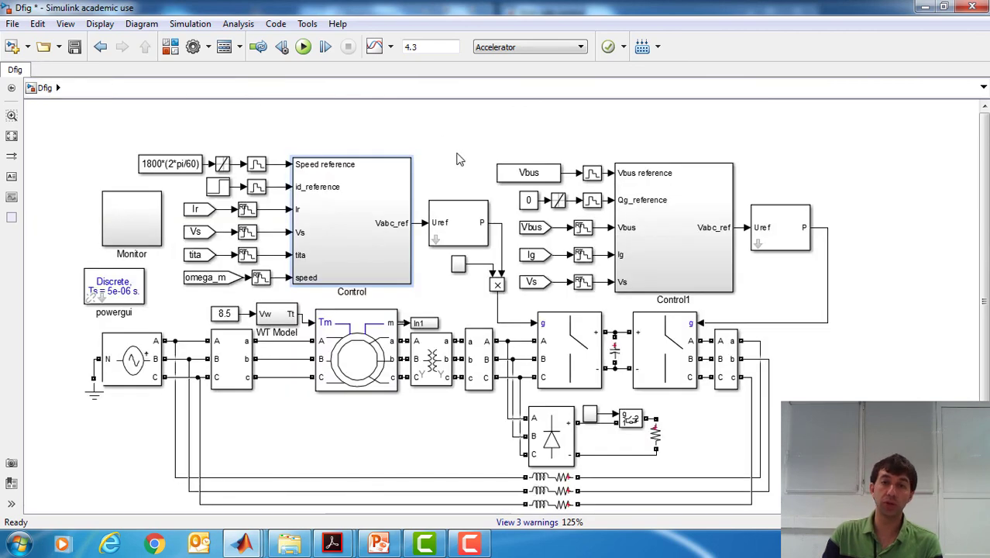
double_click(705, 243)
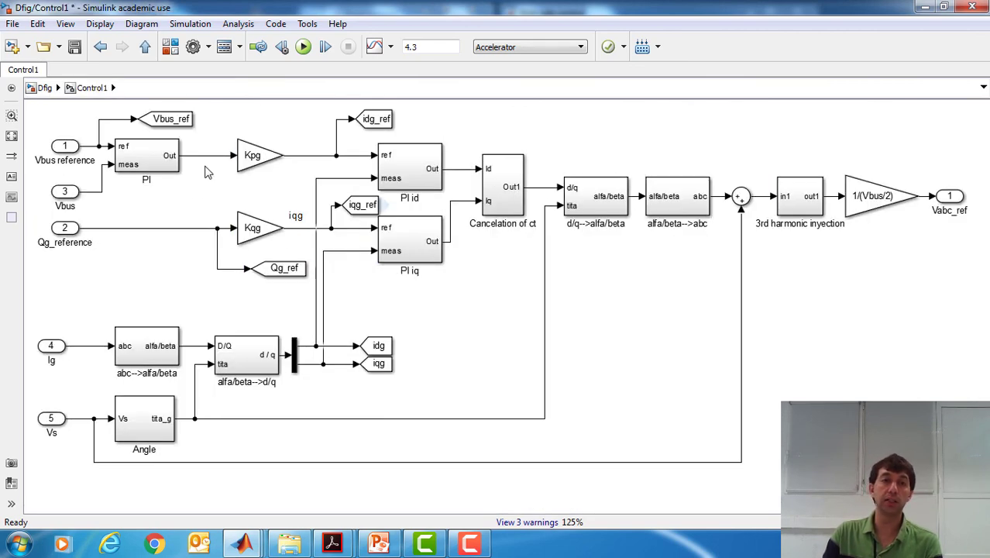
click(45, 89)
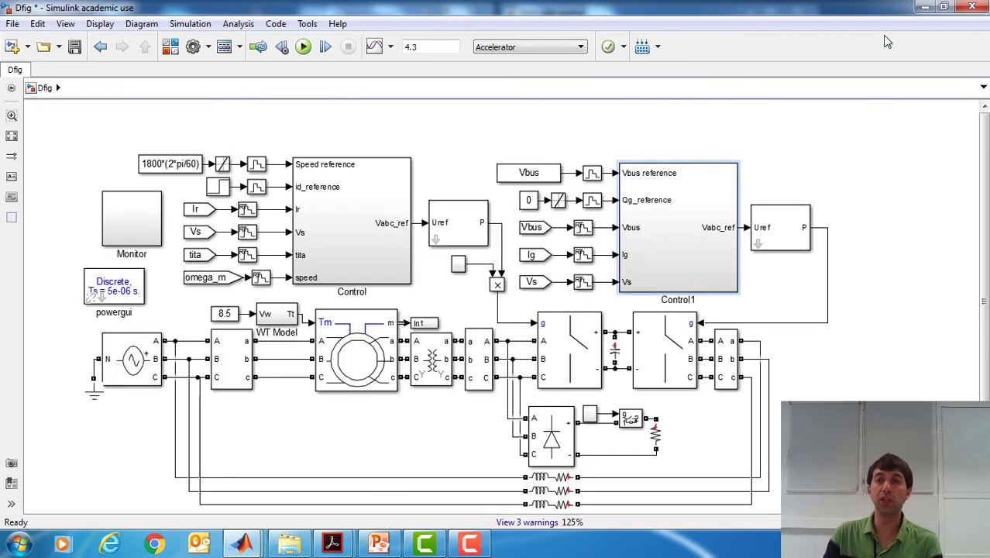
click(924, 7)
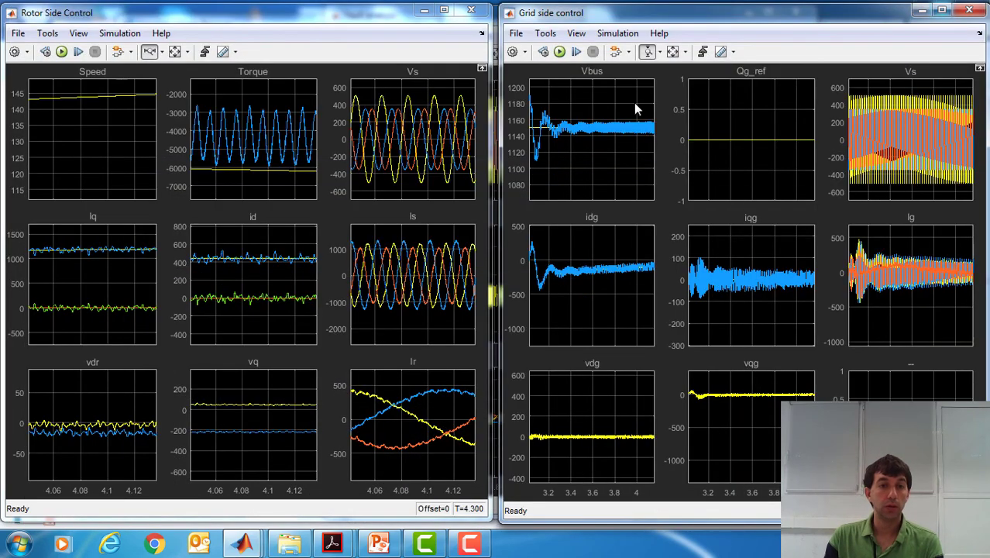
Zoom the Rotor Side Speed plot vertically to roughly 140–146.
click(161, 52)
click(152, 91)
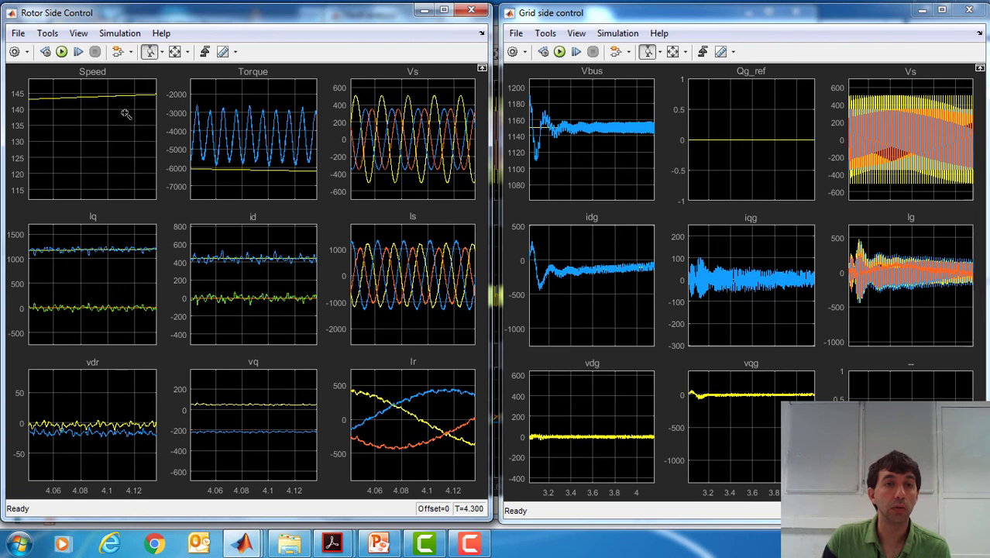
drag(125, 113, 129, 90)
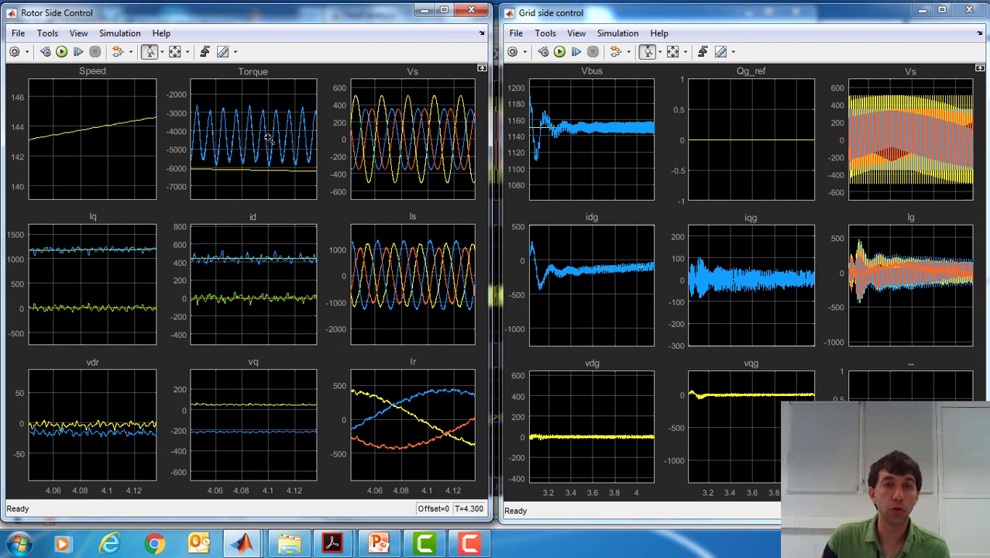